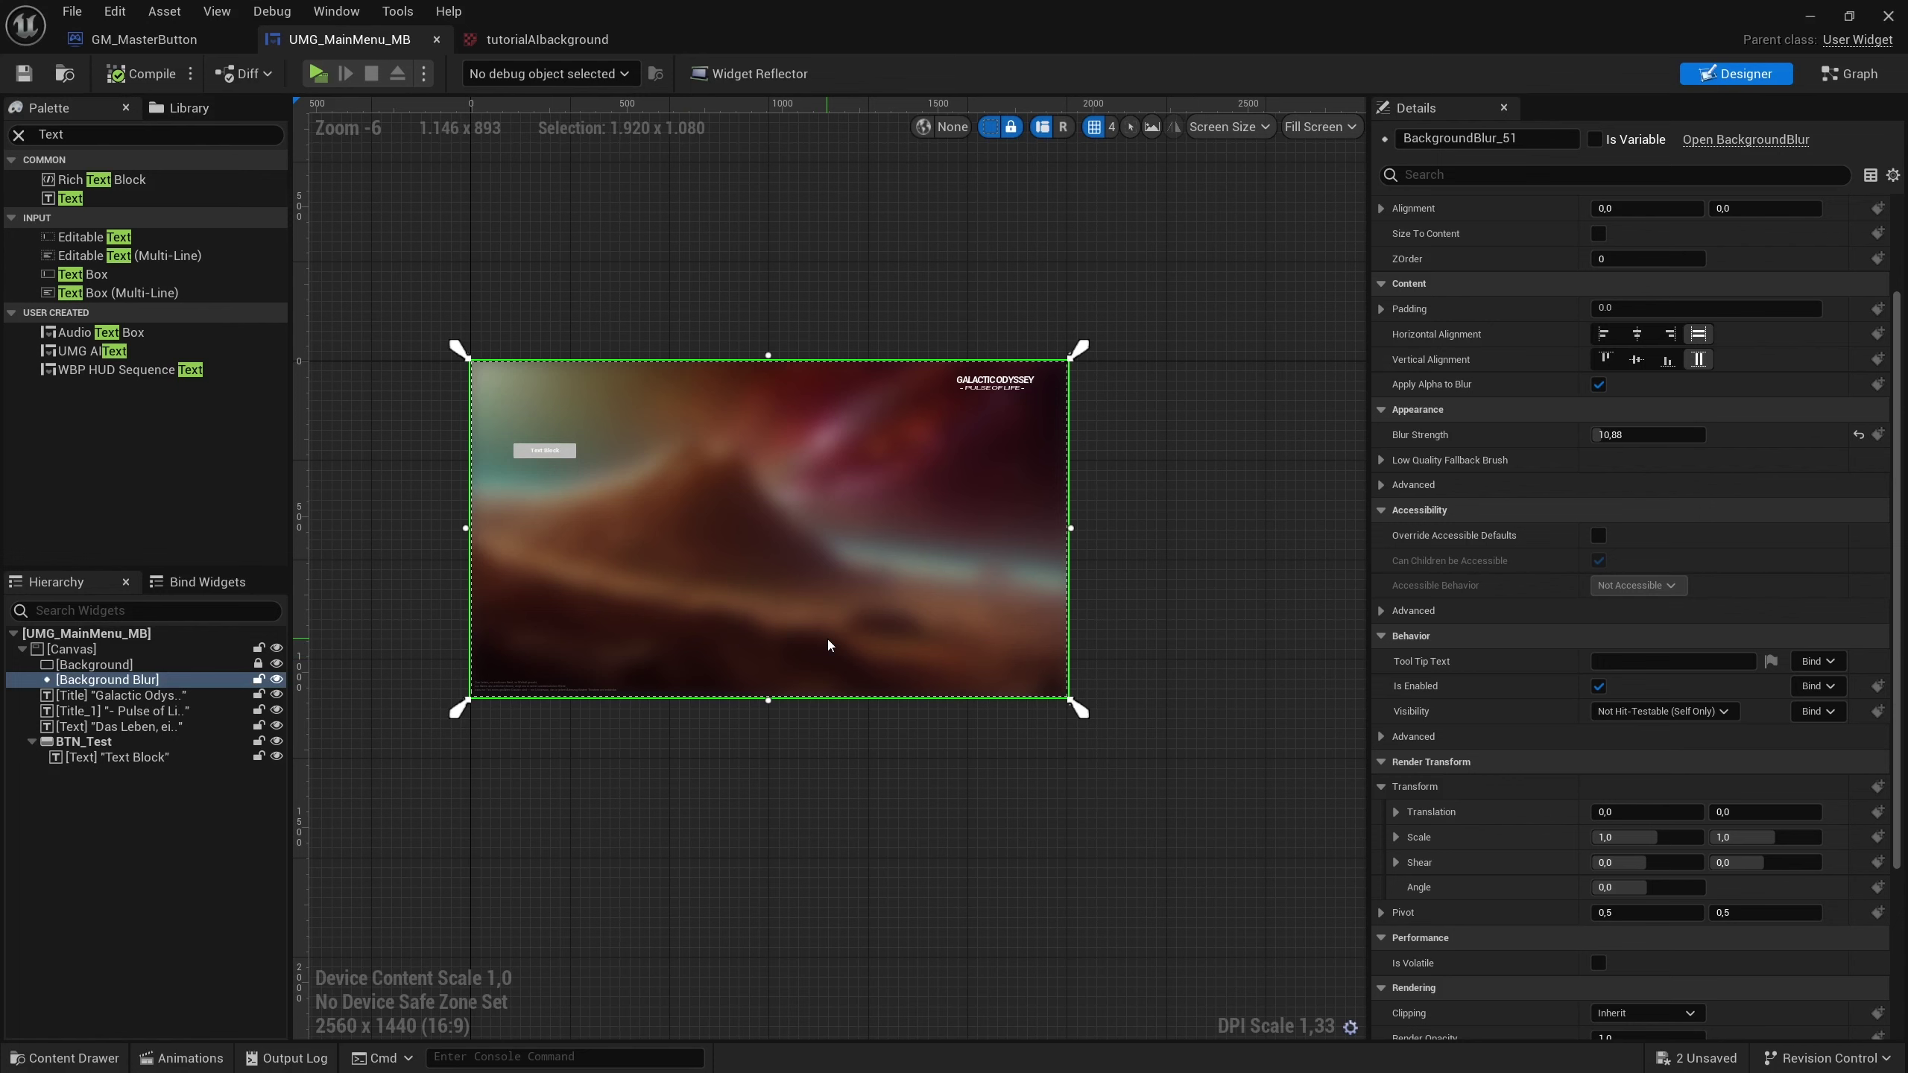
Select the test button and run a standalone preview of the main menu.
{"action": "scroll", "coordinate": [518, 390], "scroll_direction": "up", "scroll_amount": 1}
{"action": "scroll", "coordinate": [549, 403], "scroll_direction": "up", "scroll_amount": 2}
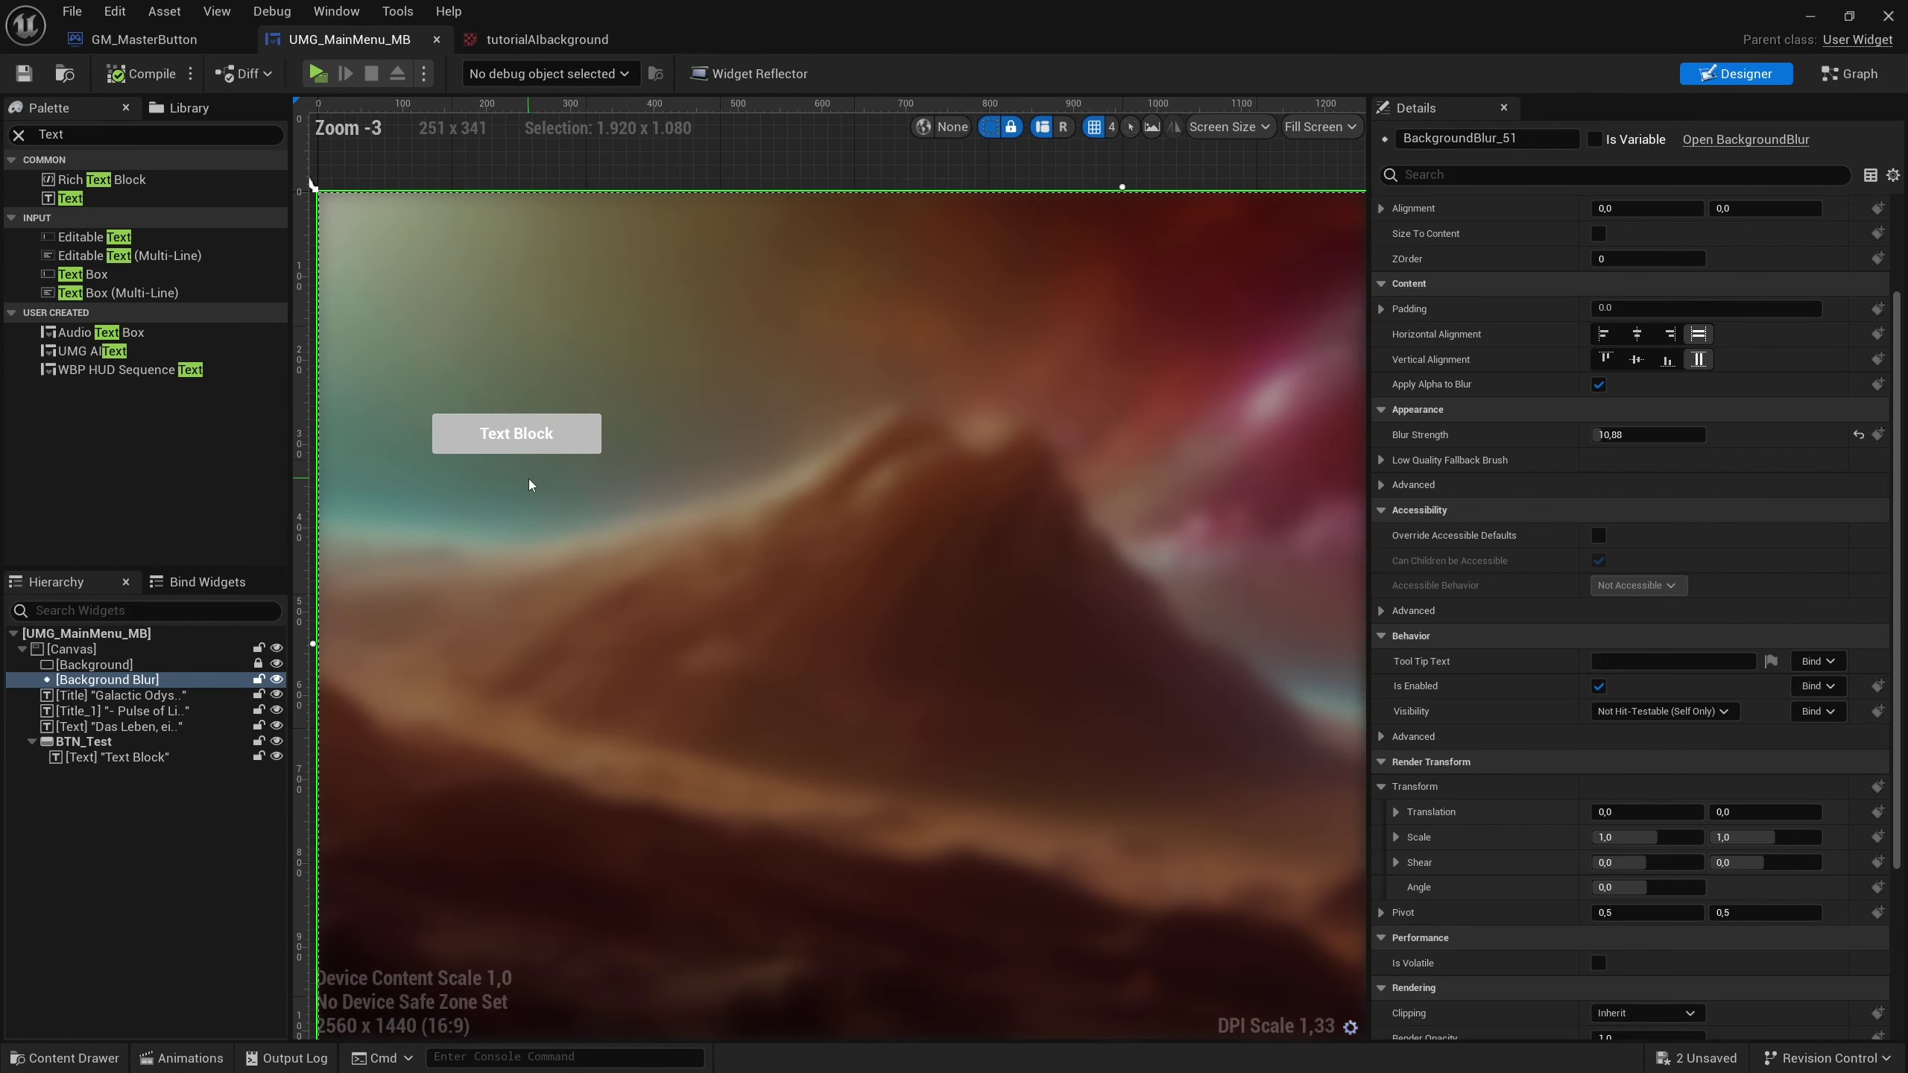
{"action": "left_click", "coordinate": [565, 434]}
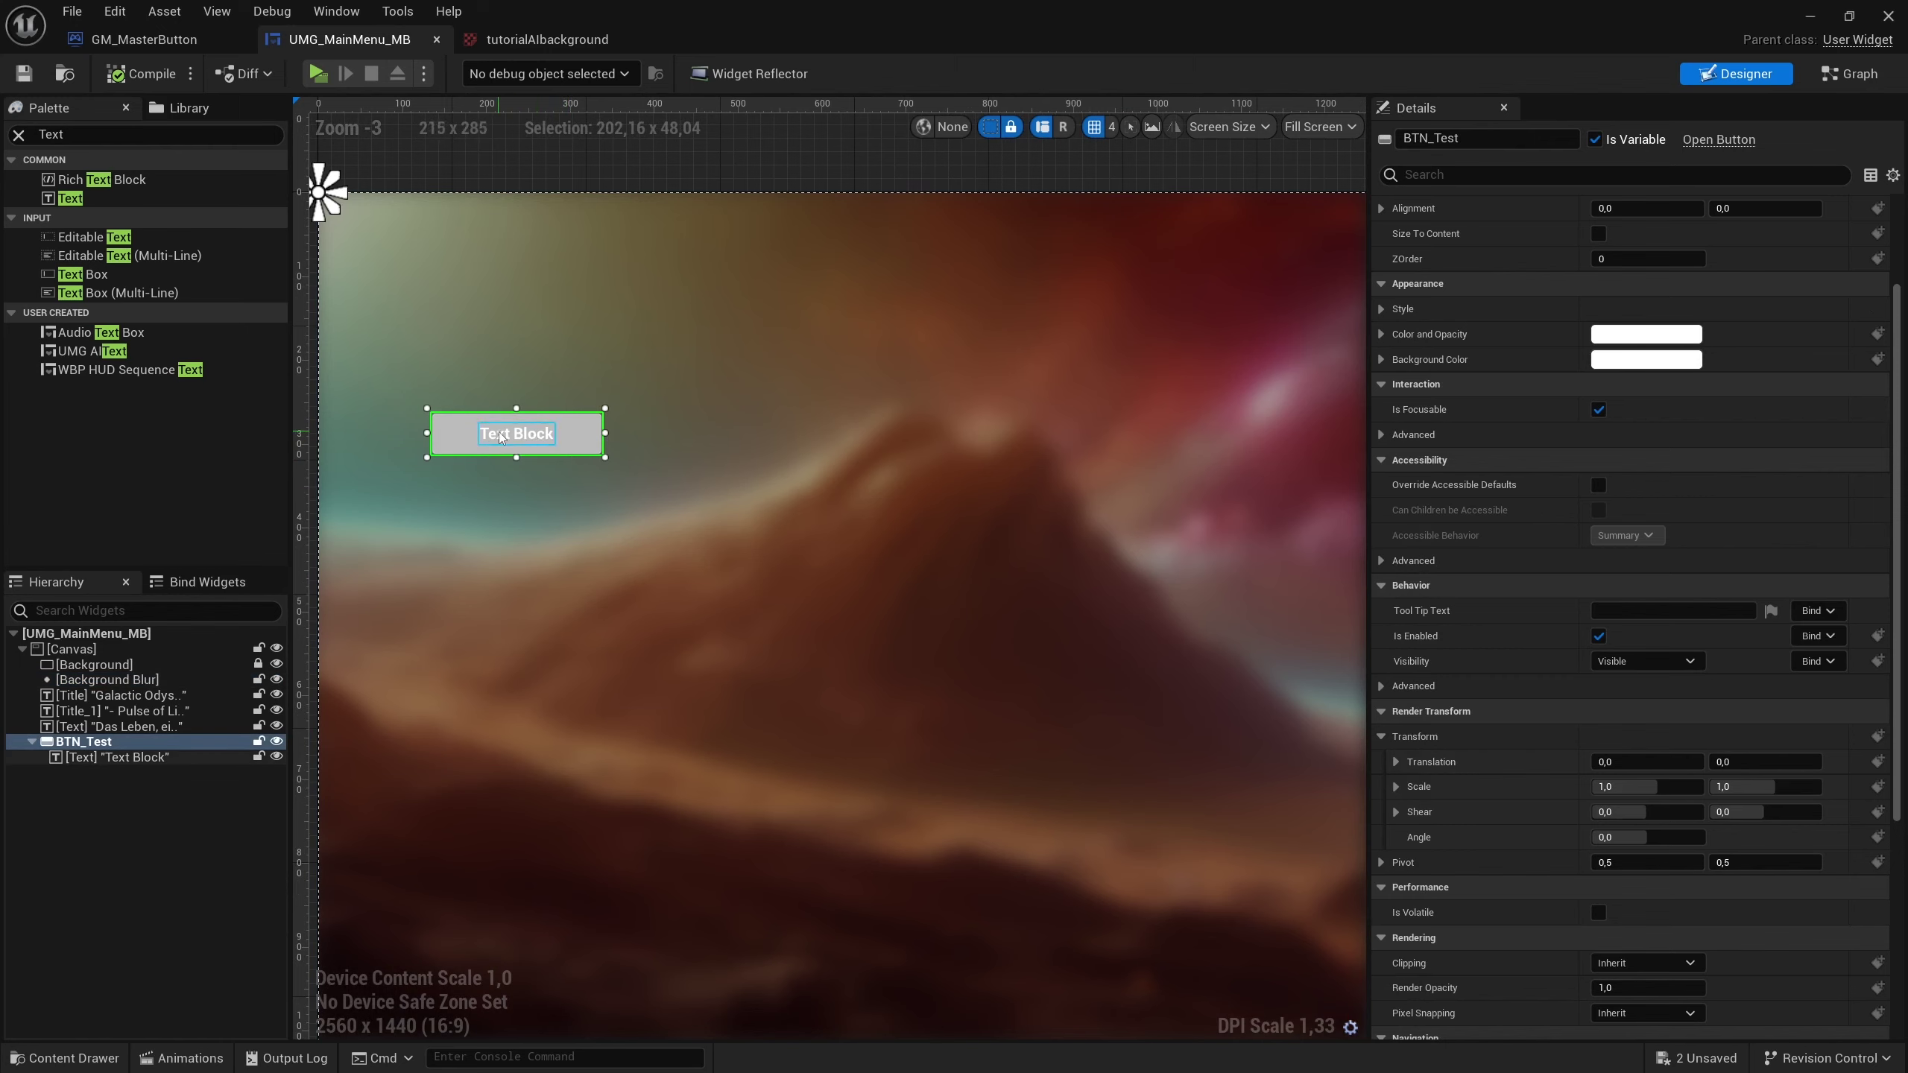
{"action": "left_click", "coordinate": [332, 77]}
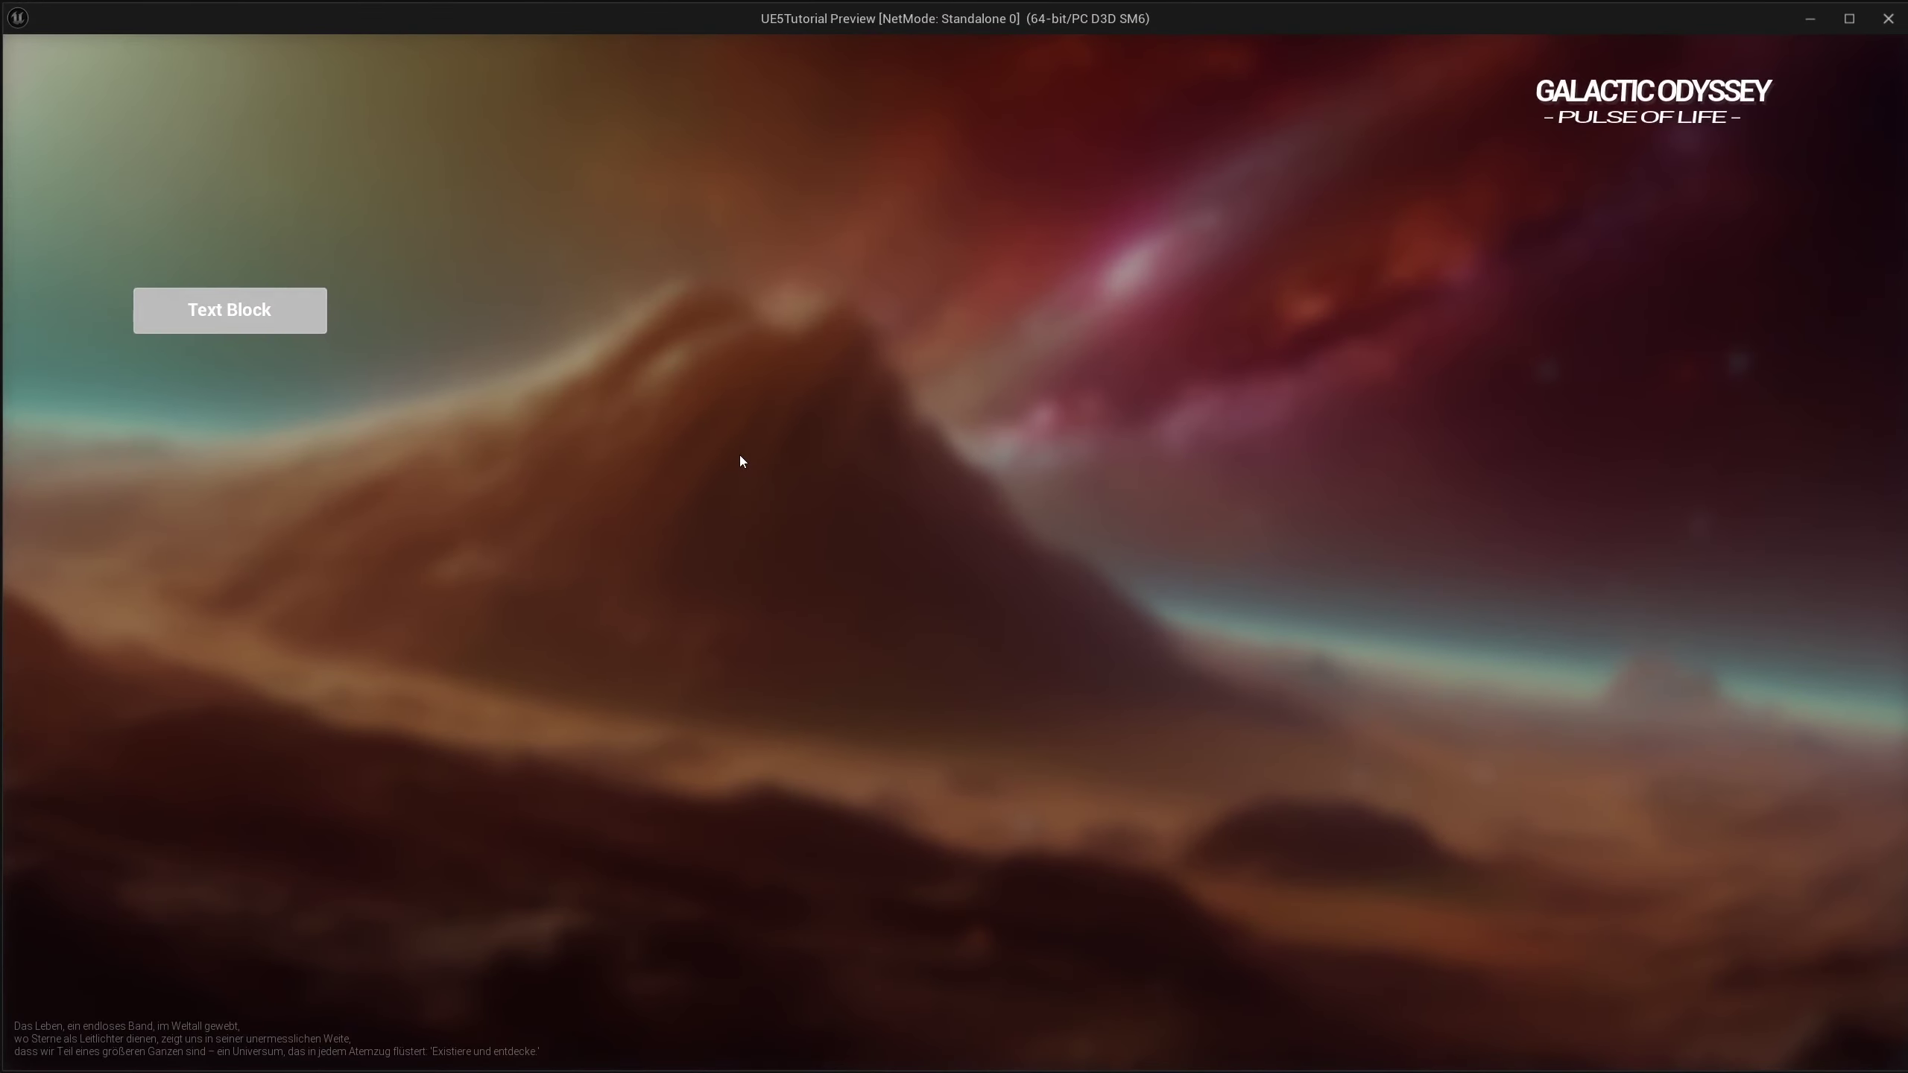
{"action": "key", "text": "Escape"}
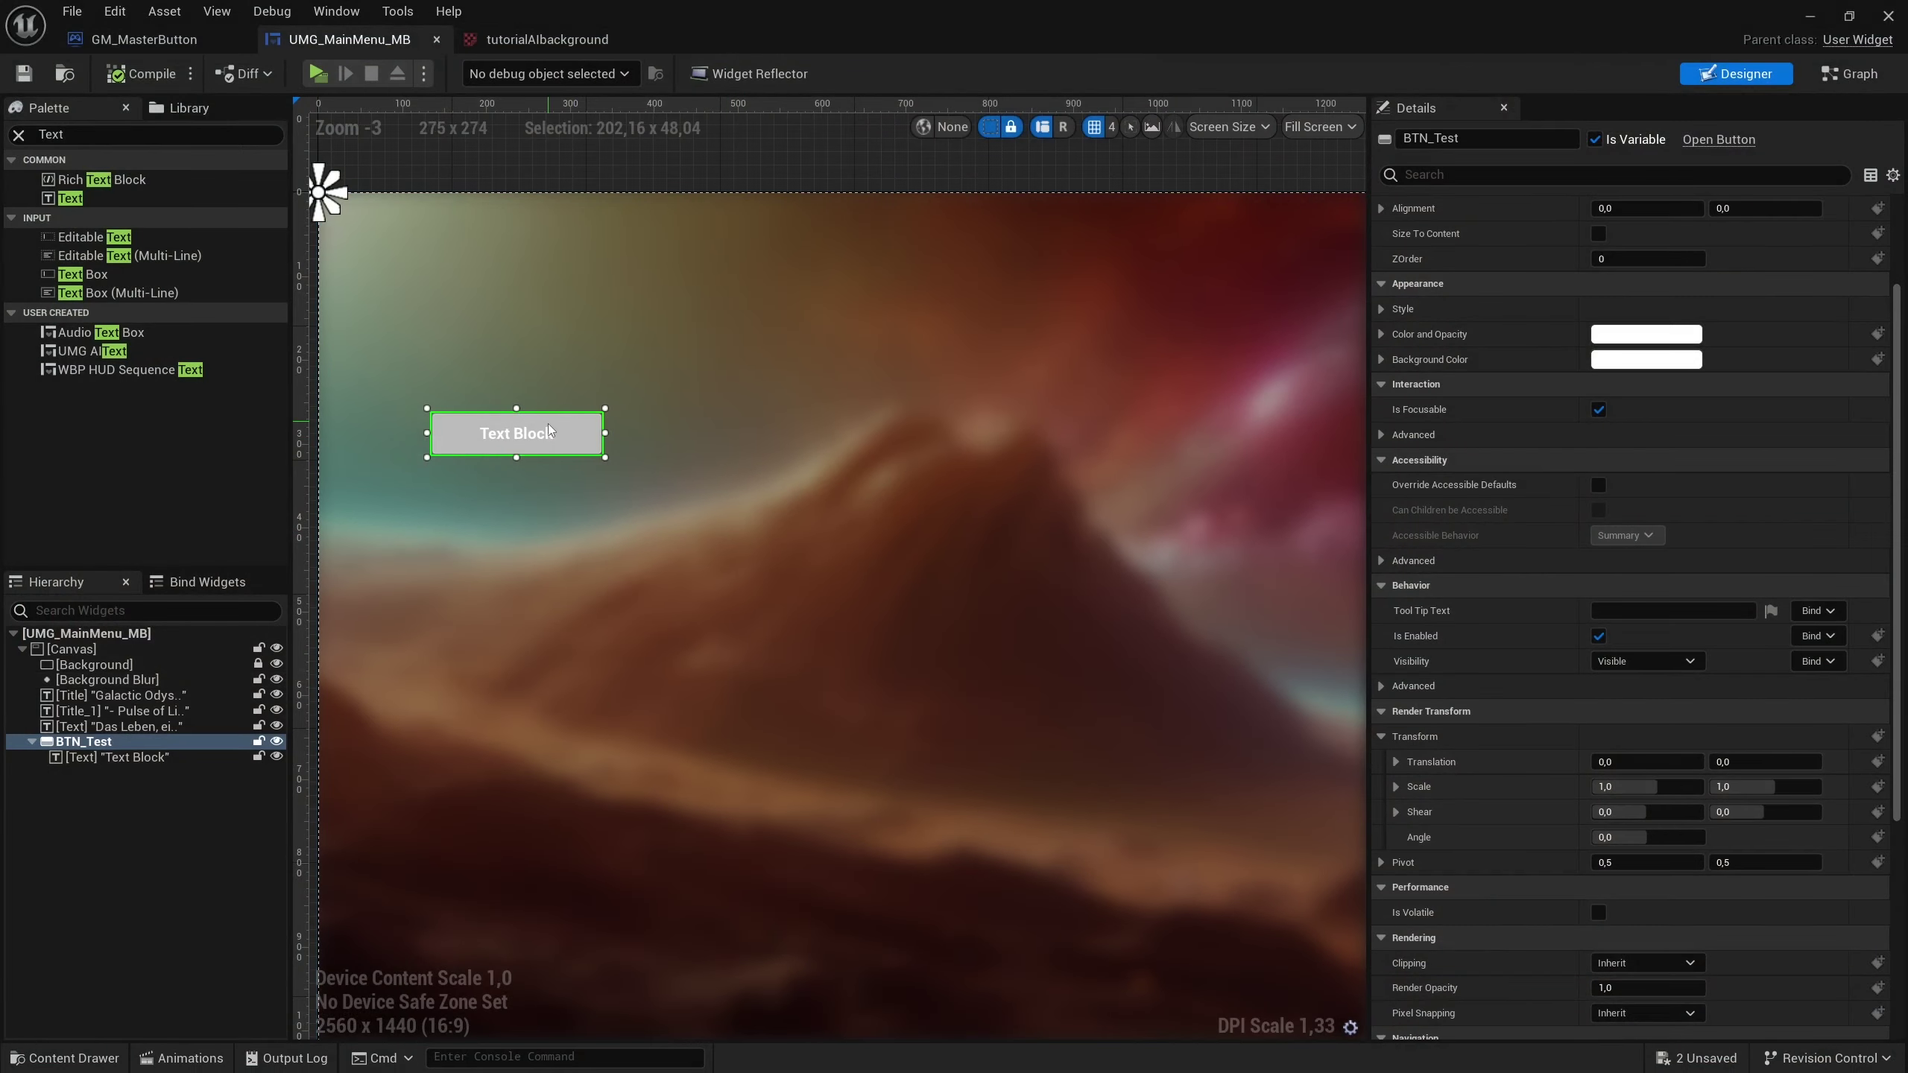
Use BTN_Test's Browse to Asset to reveal UMG_MainMenu_MB in the Content Drawer.
{"action": "left_click", "coordinate": [84, 742]}
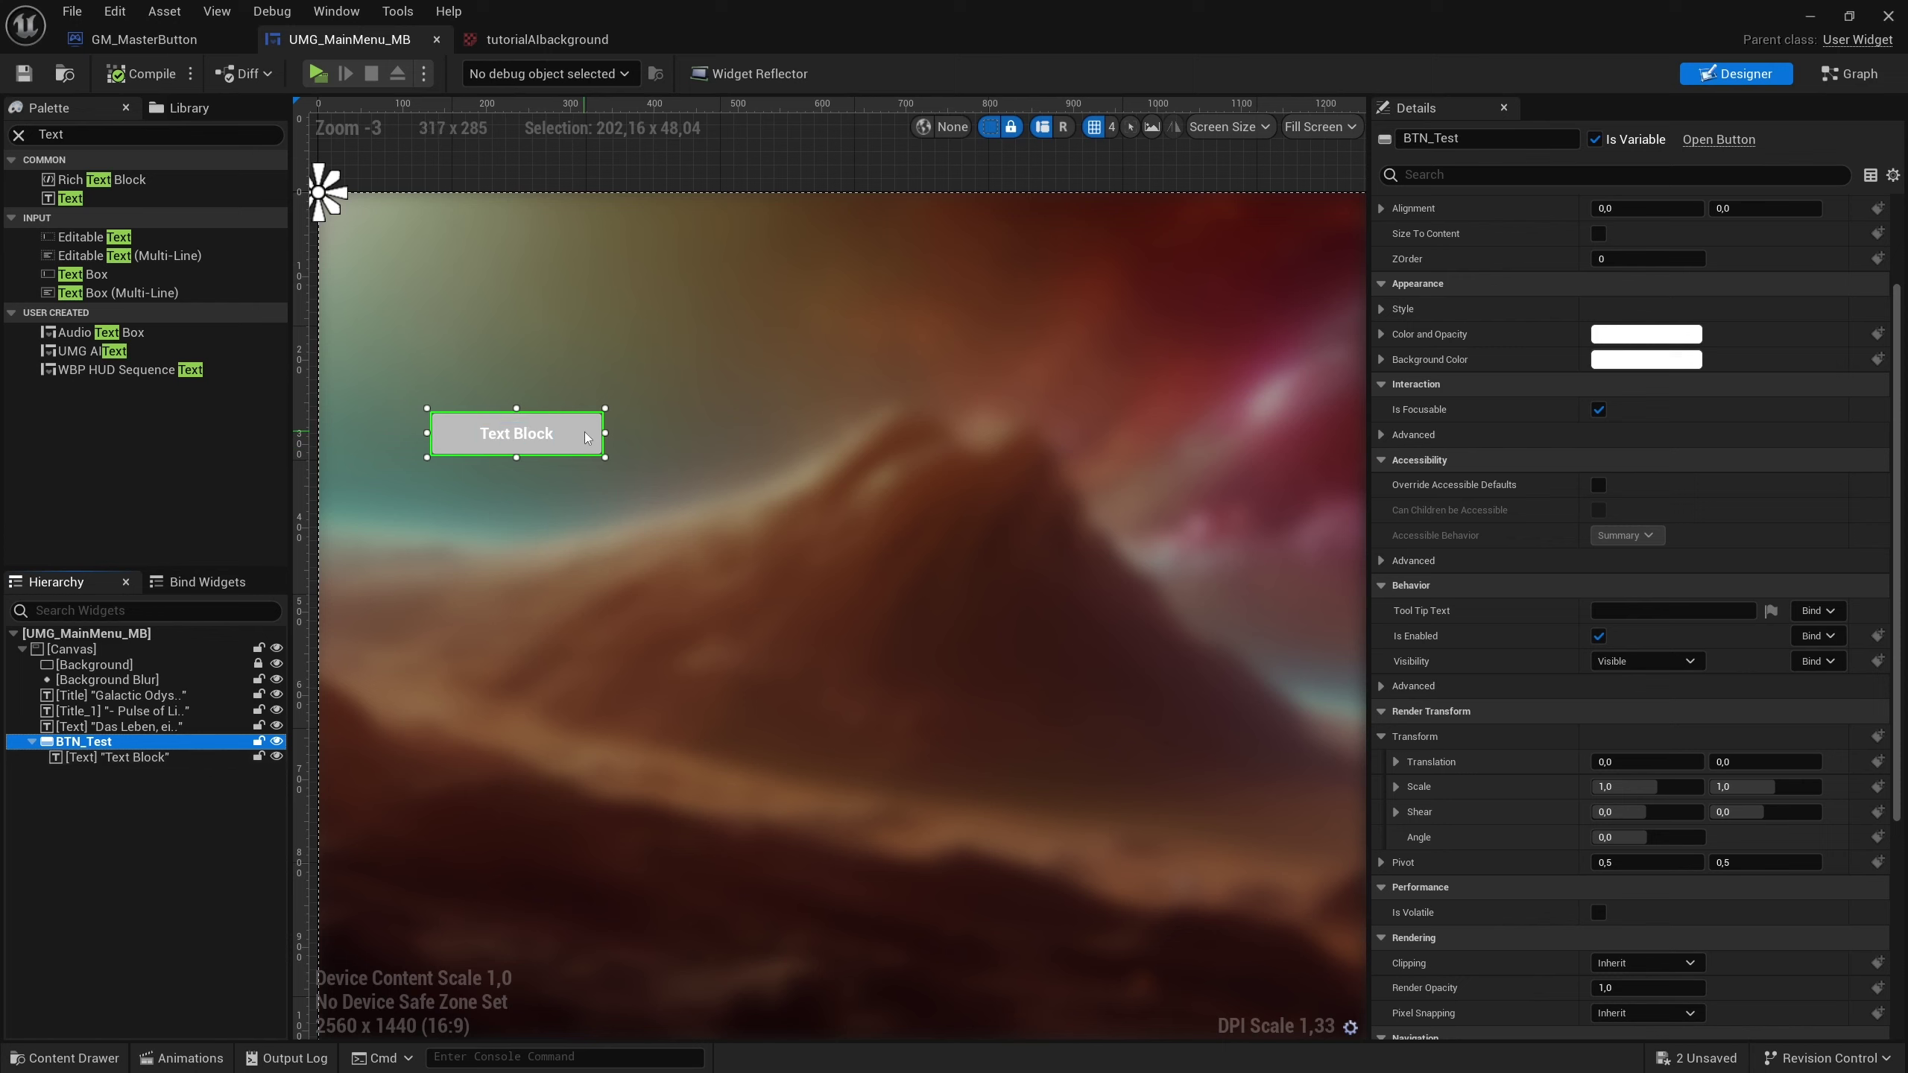
{"action": "scroll", "coordinate": [1639, 488], "scroll_direction": "down", "scroll_amount": 4}
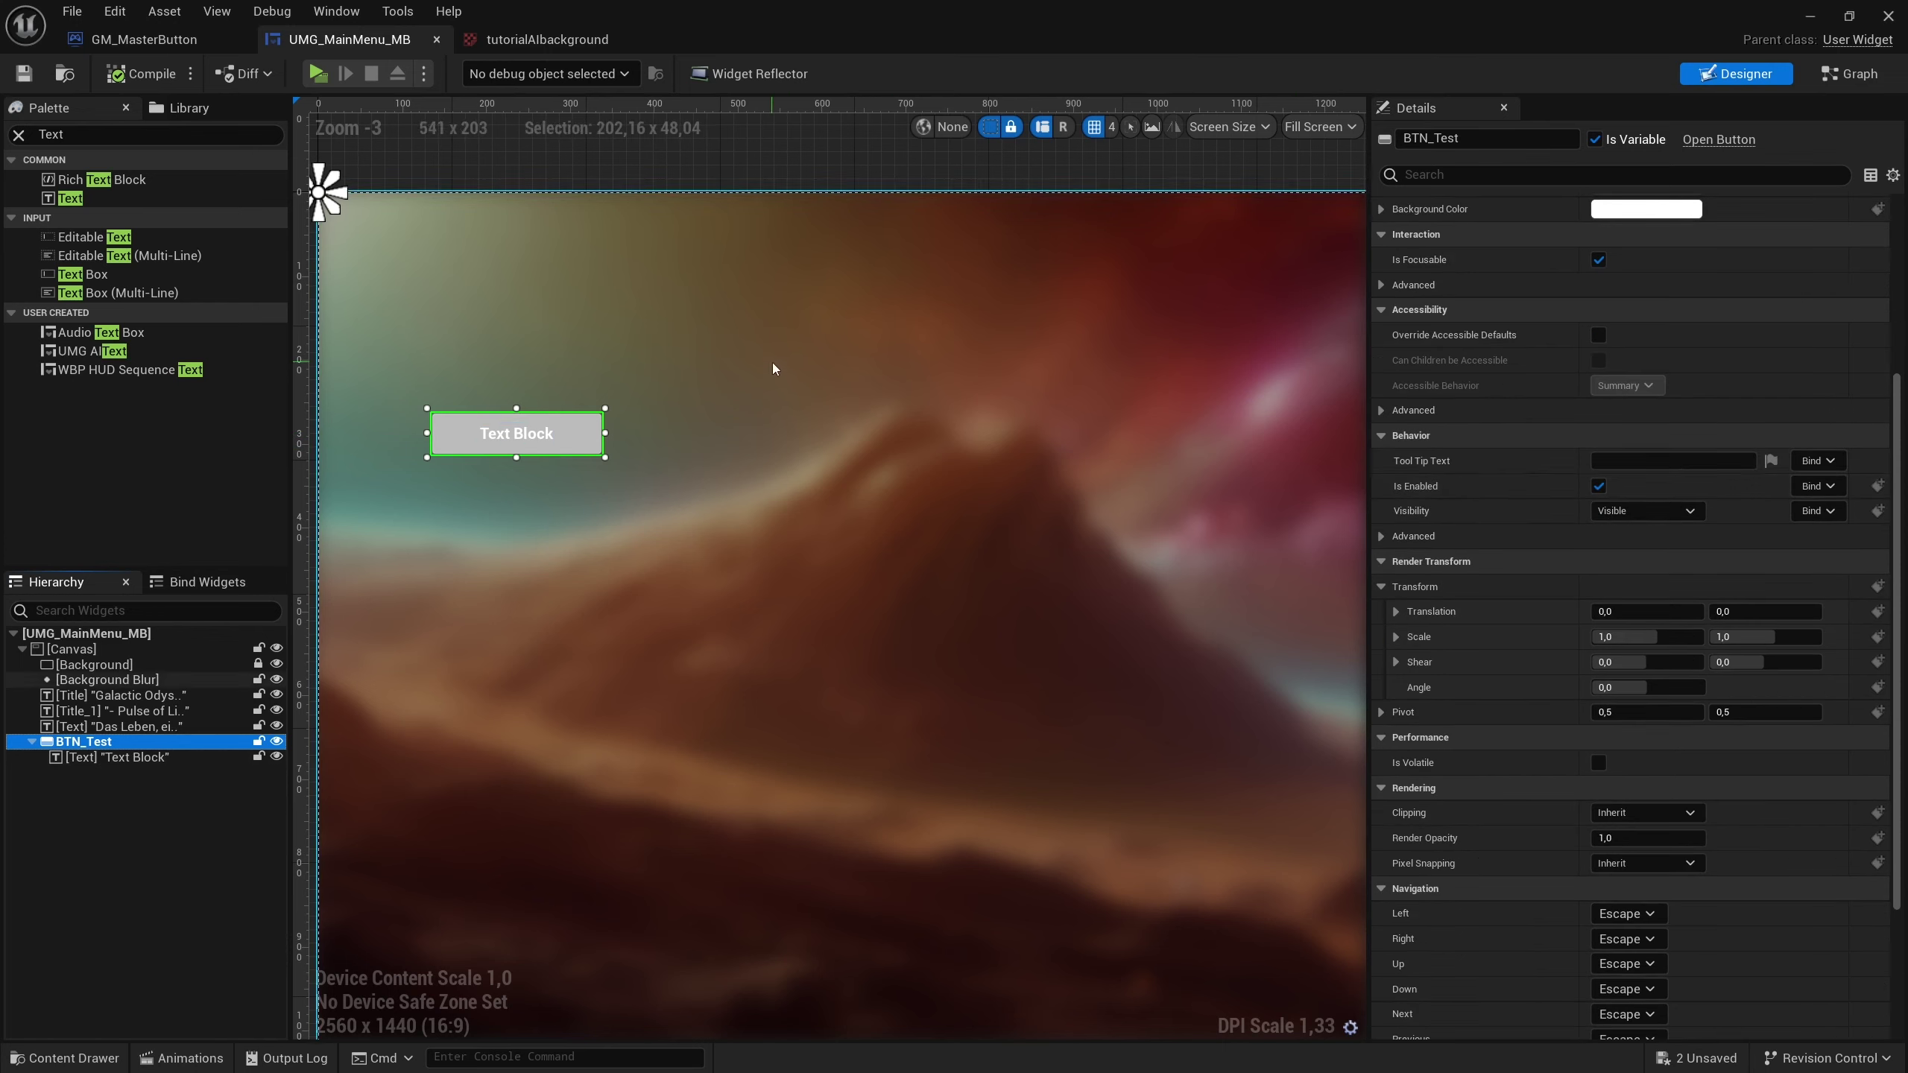
{"action": "scroll", "coordinate": [1675, 684], "scroll_direction": "down", "scroll_amount": 5}
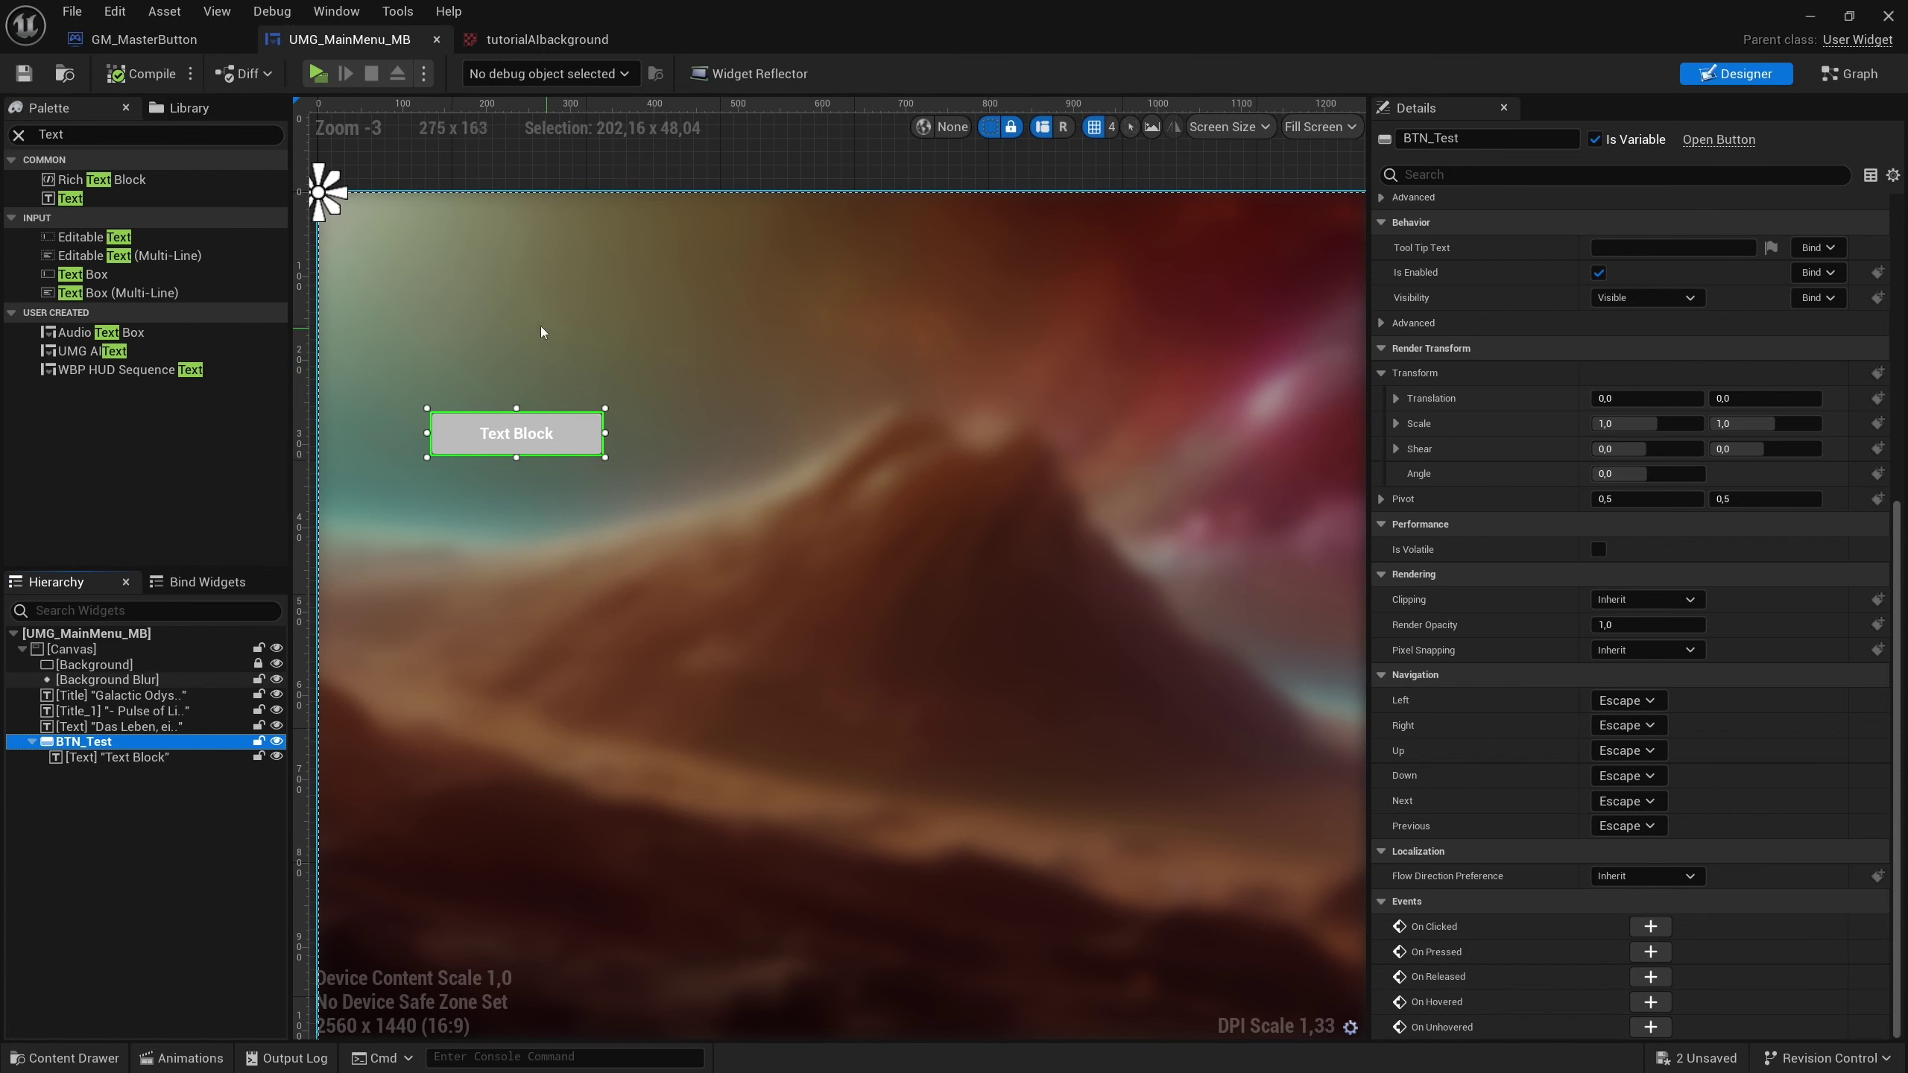
{"action": "left_click", "coordinate": [78, 74]}
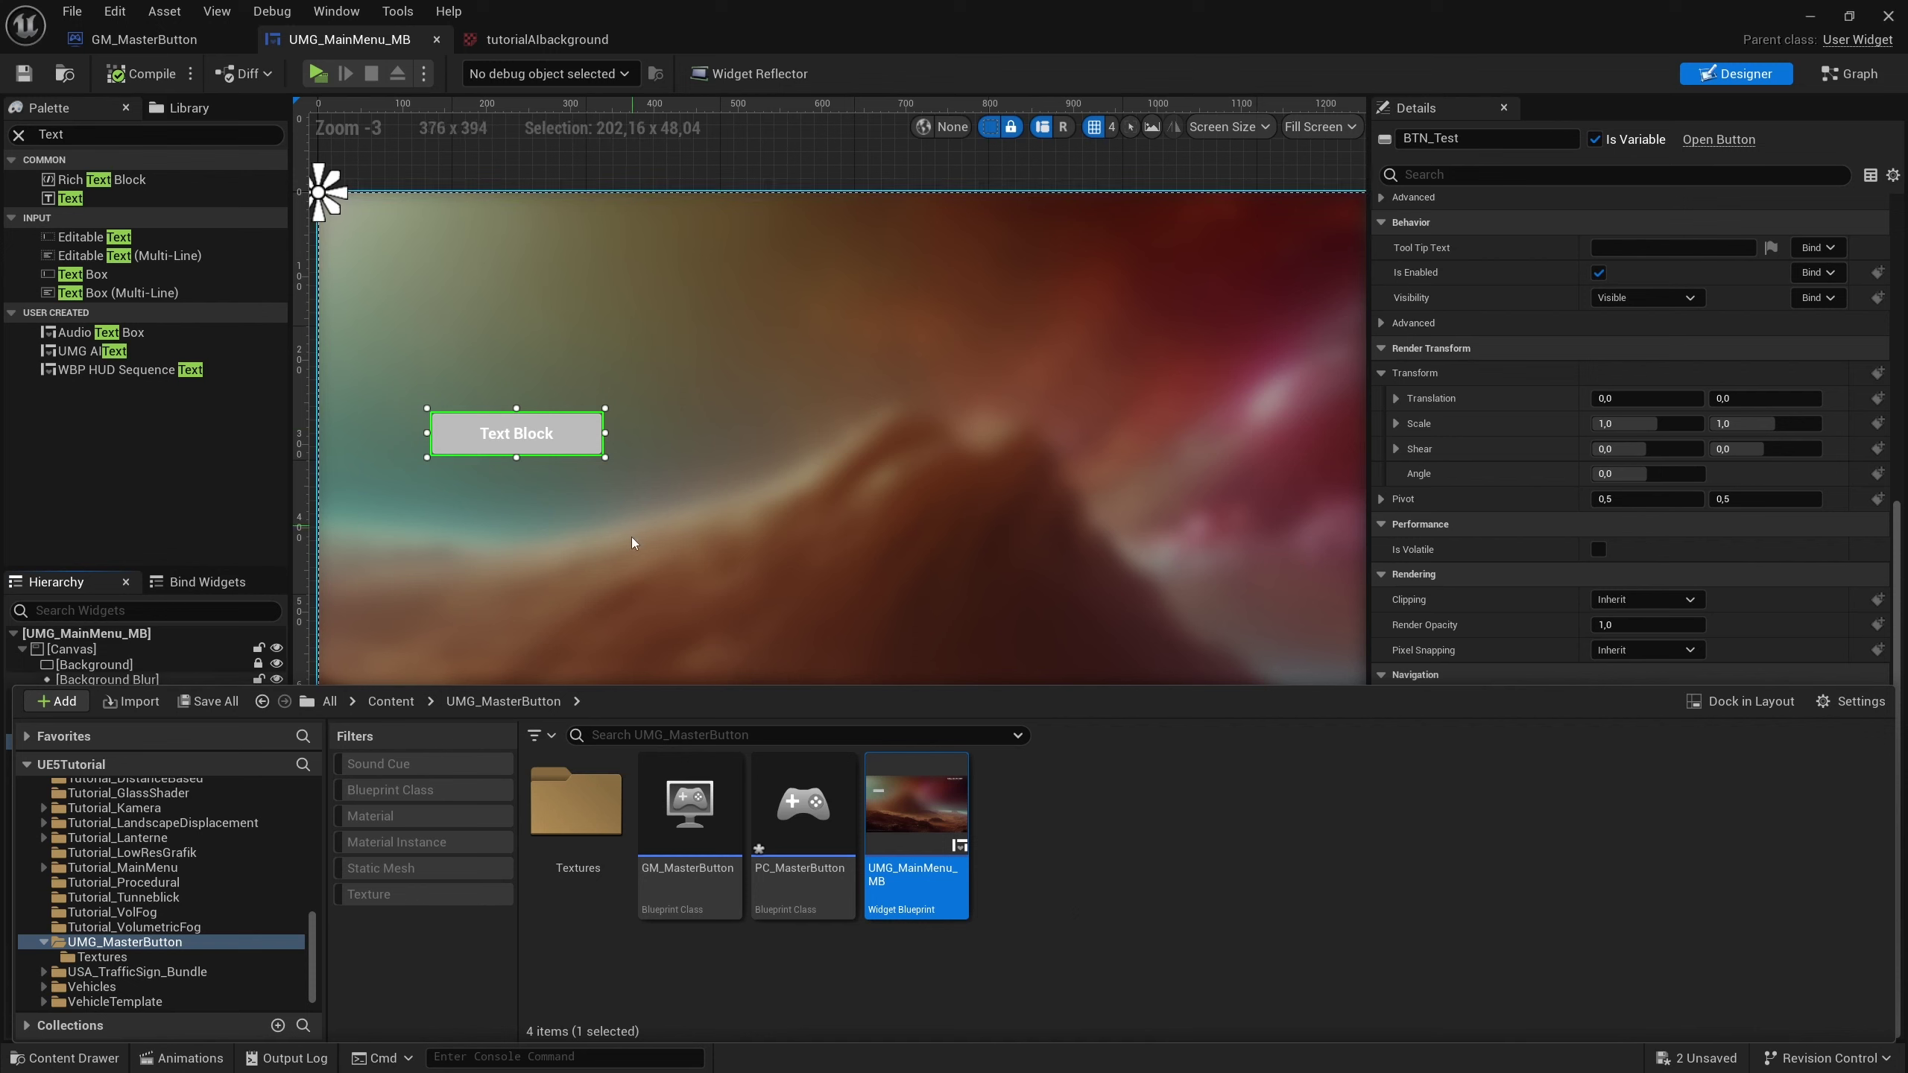
Add a User Widget-based Widget Blueprint named UMG_MasterDefaultButton to the folder.
{"action": "right_click", "coordinate": [1098, 837]}
{"action": "mouse_move", "coordinate": [1133, 826]}
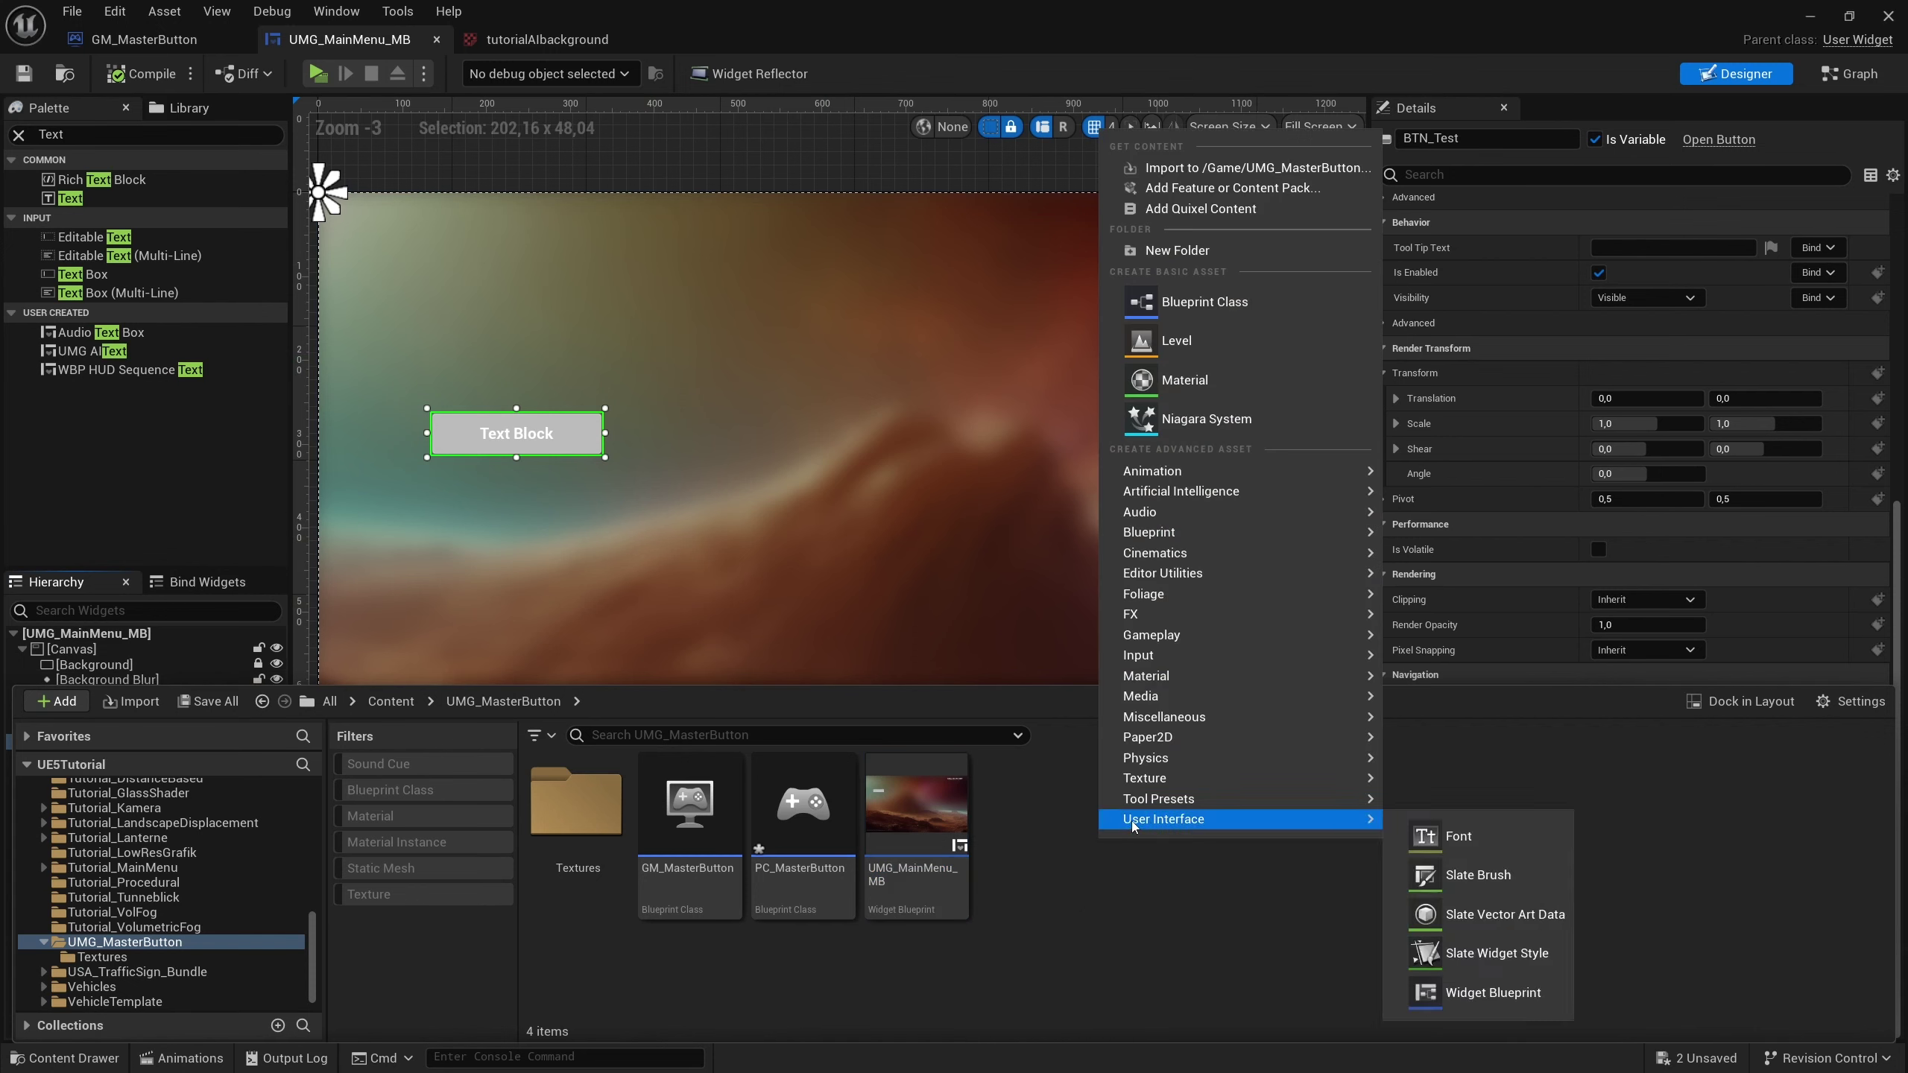
{"action": "left_click", "coordinate": [1484, 992]}
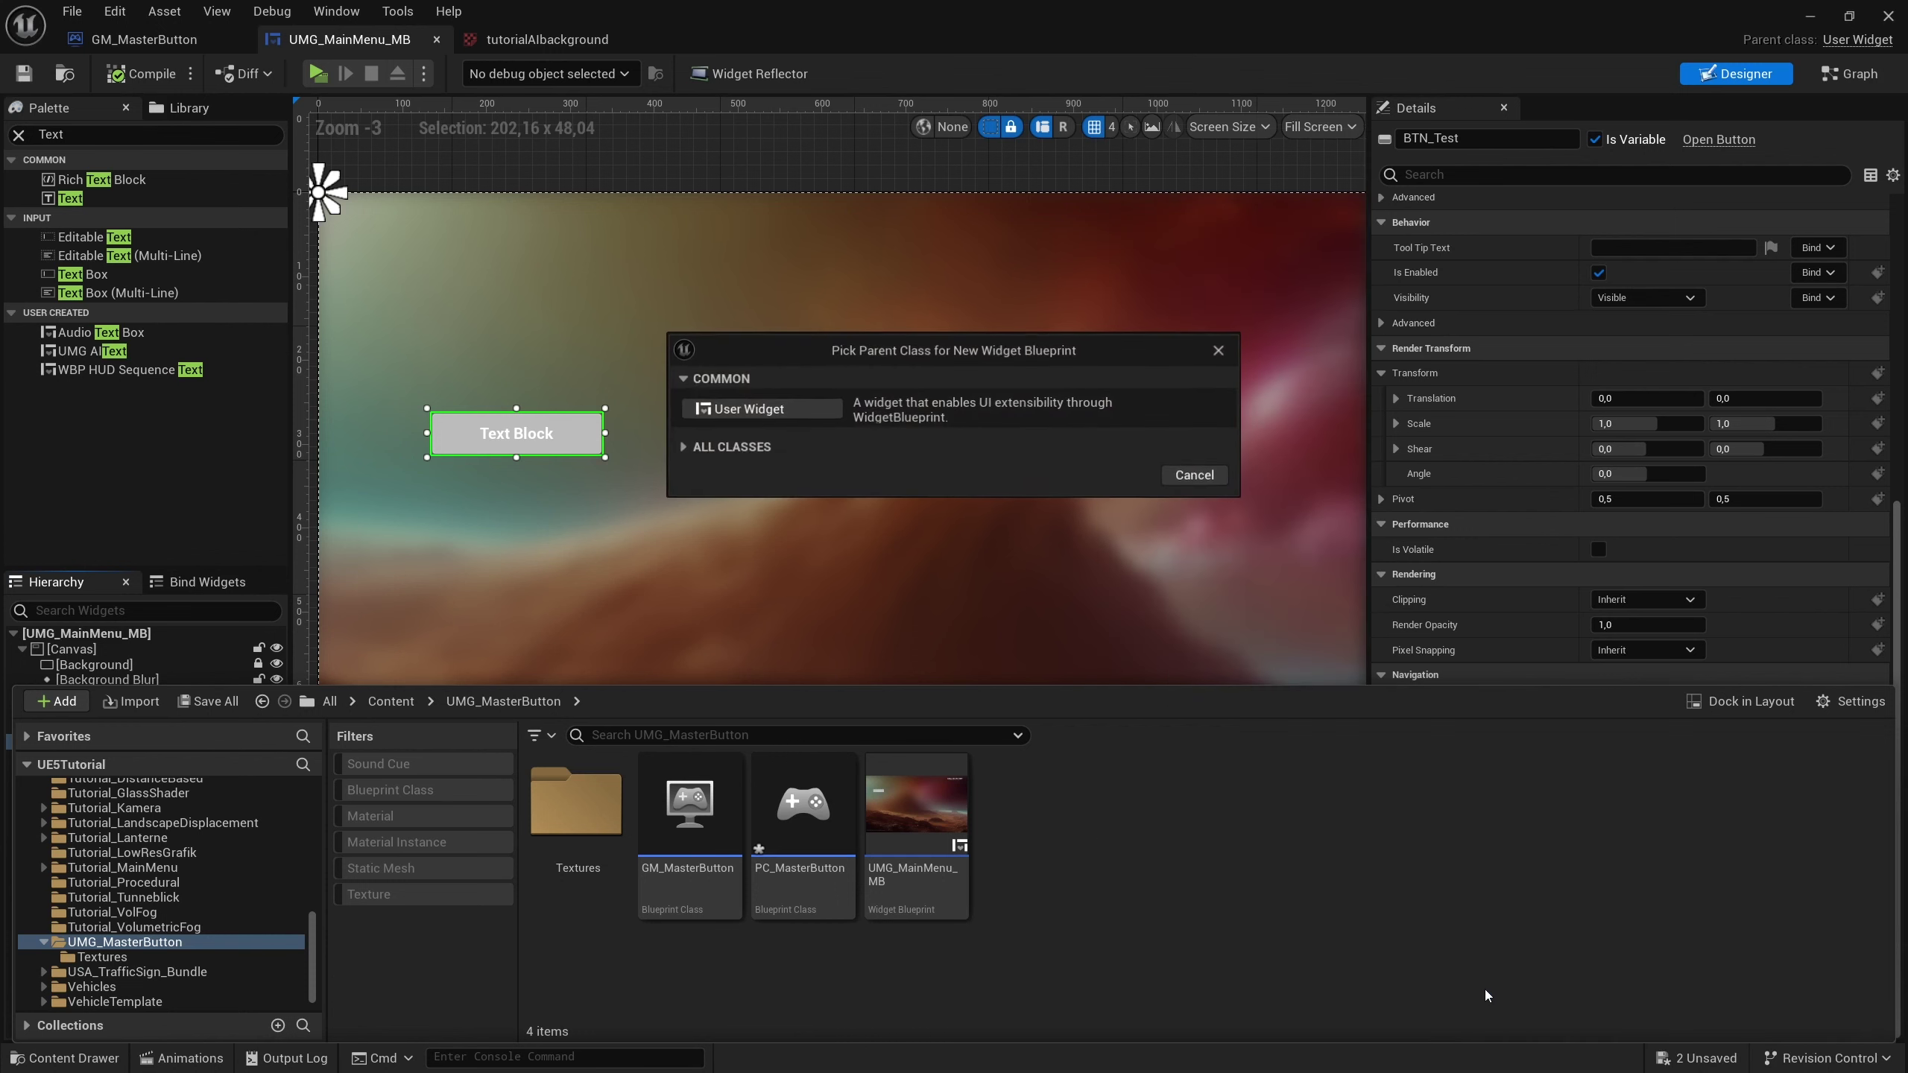
{"action": "left_click", "coordinate": [747, 410]}
{"action": "type", "text": "UM"}
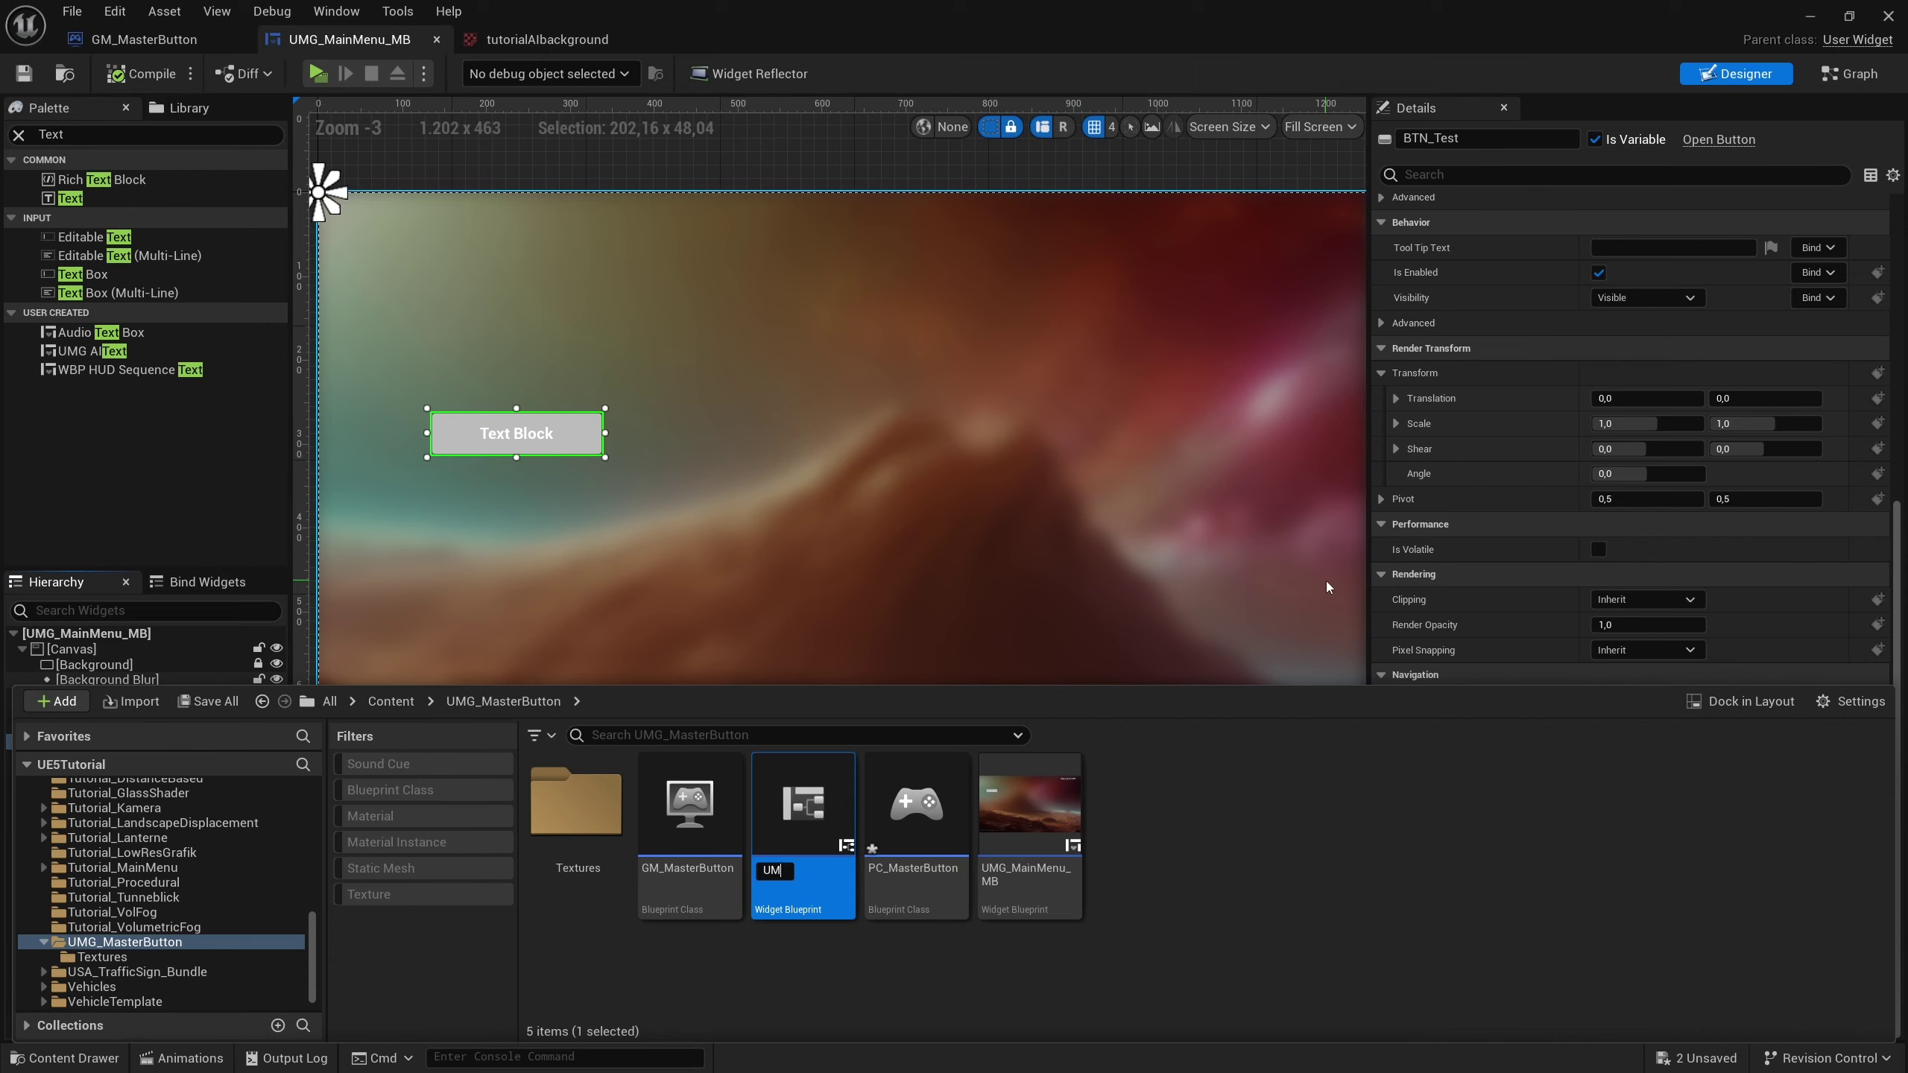
{"action": "type", "text": "G_Maste"}
{"action": "type", "text": "rD"}
{"action": "type", "text": "efa"}
{"action": "type", "text": "ult"}
{"action": "type", "text": "Button"}
{"action": "key", "text": "Return"}
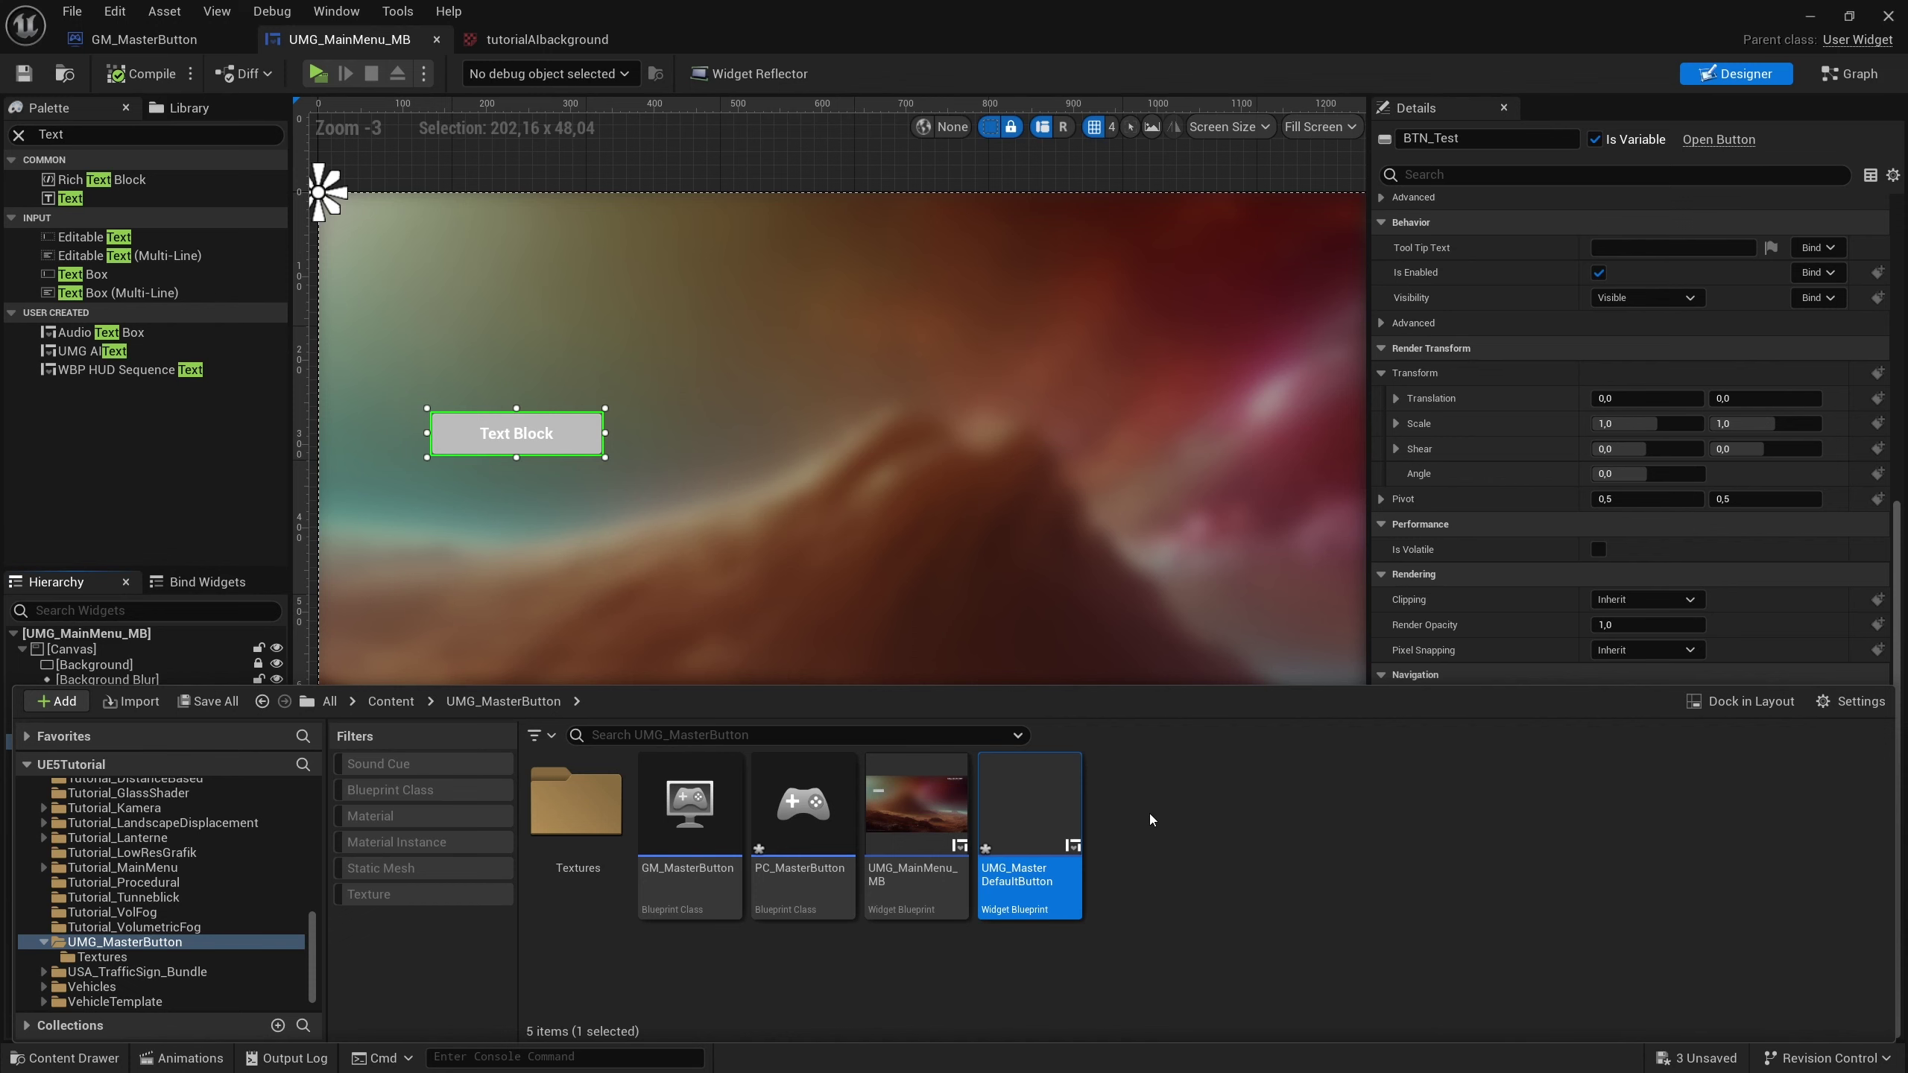
Open UMG_MasterDefaultButton and add a Button widget to its root.
{"action": "double_click", "coordinate": [1049, 873]}
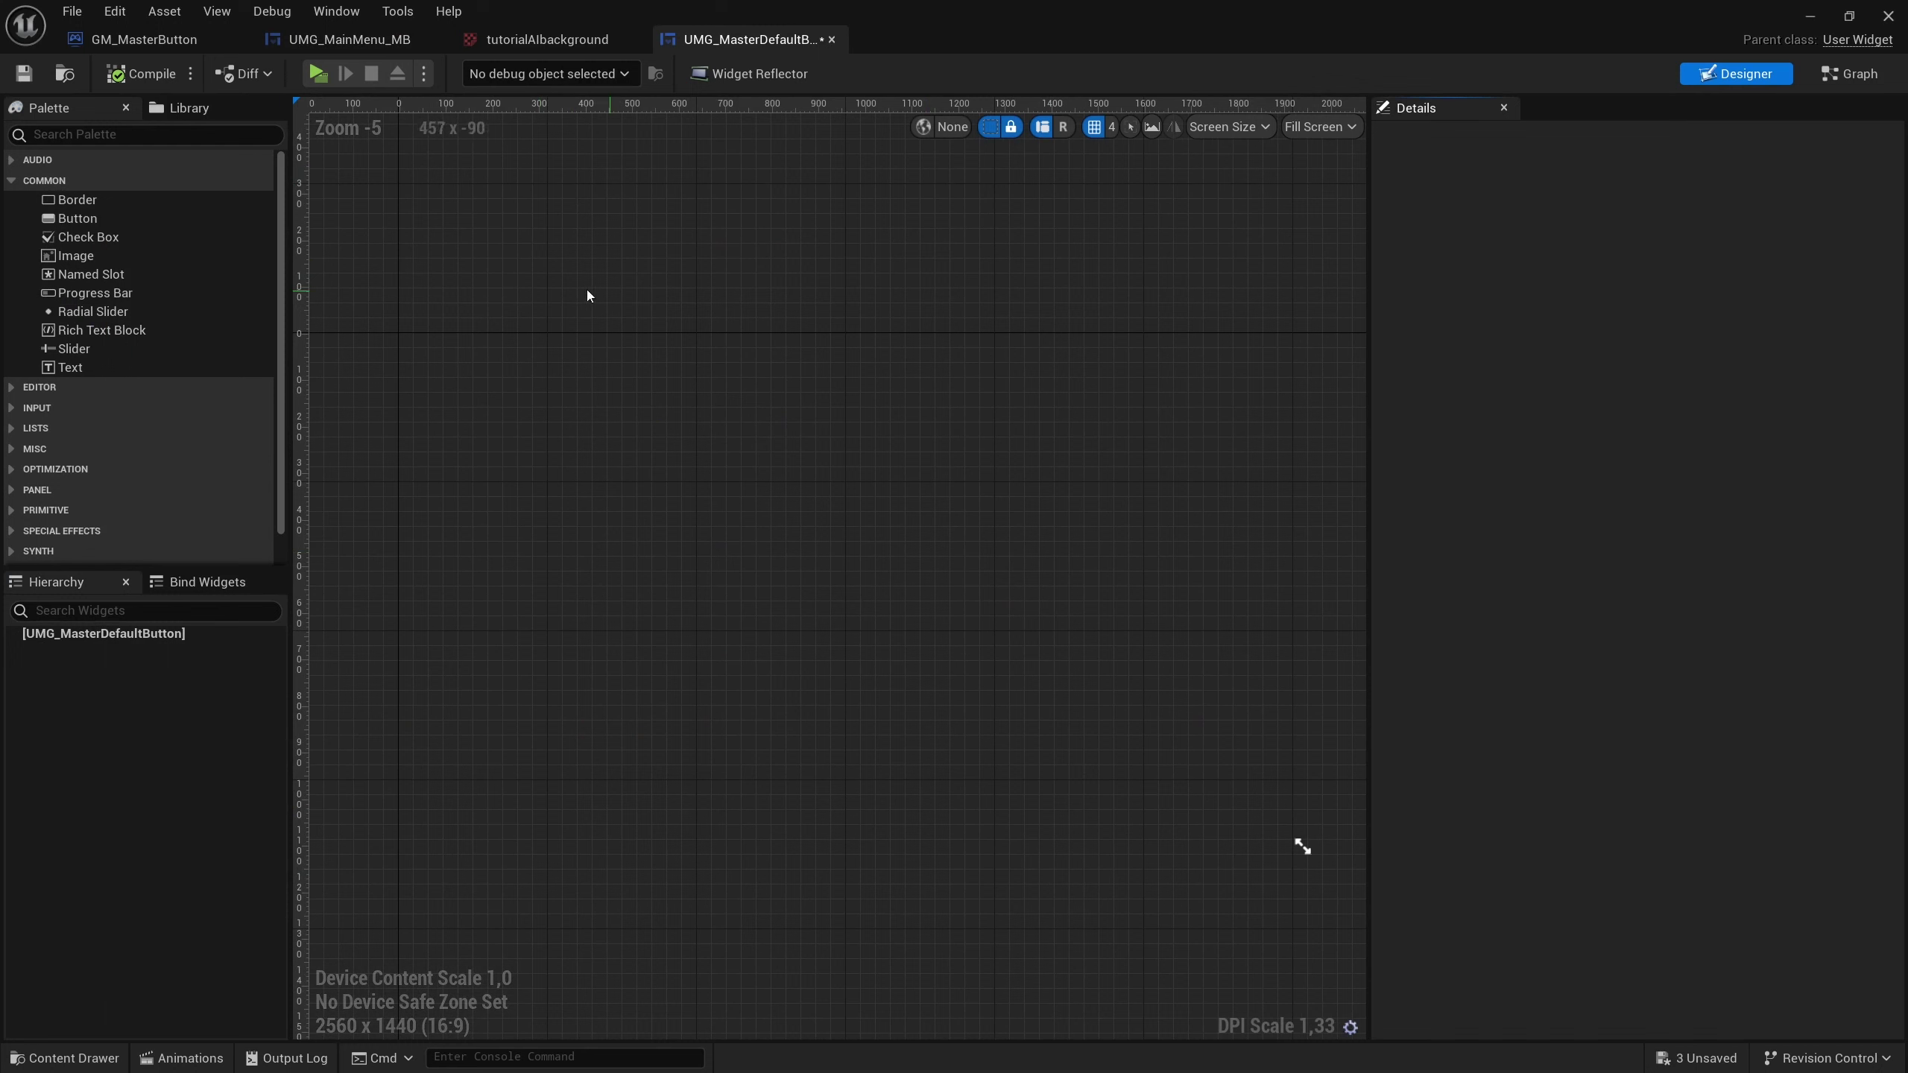
{"action": "right_click_drag", "start_coordinate": [533, 296], "coordinate": [573, 389]}
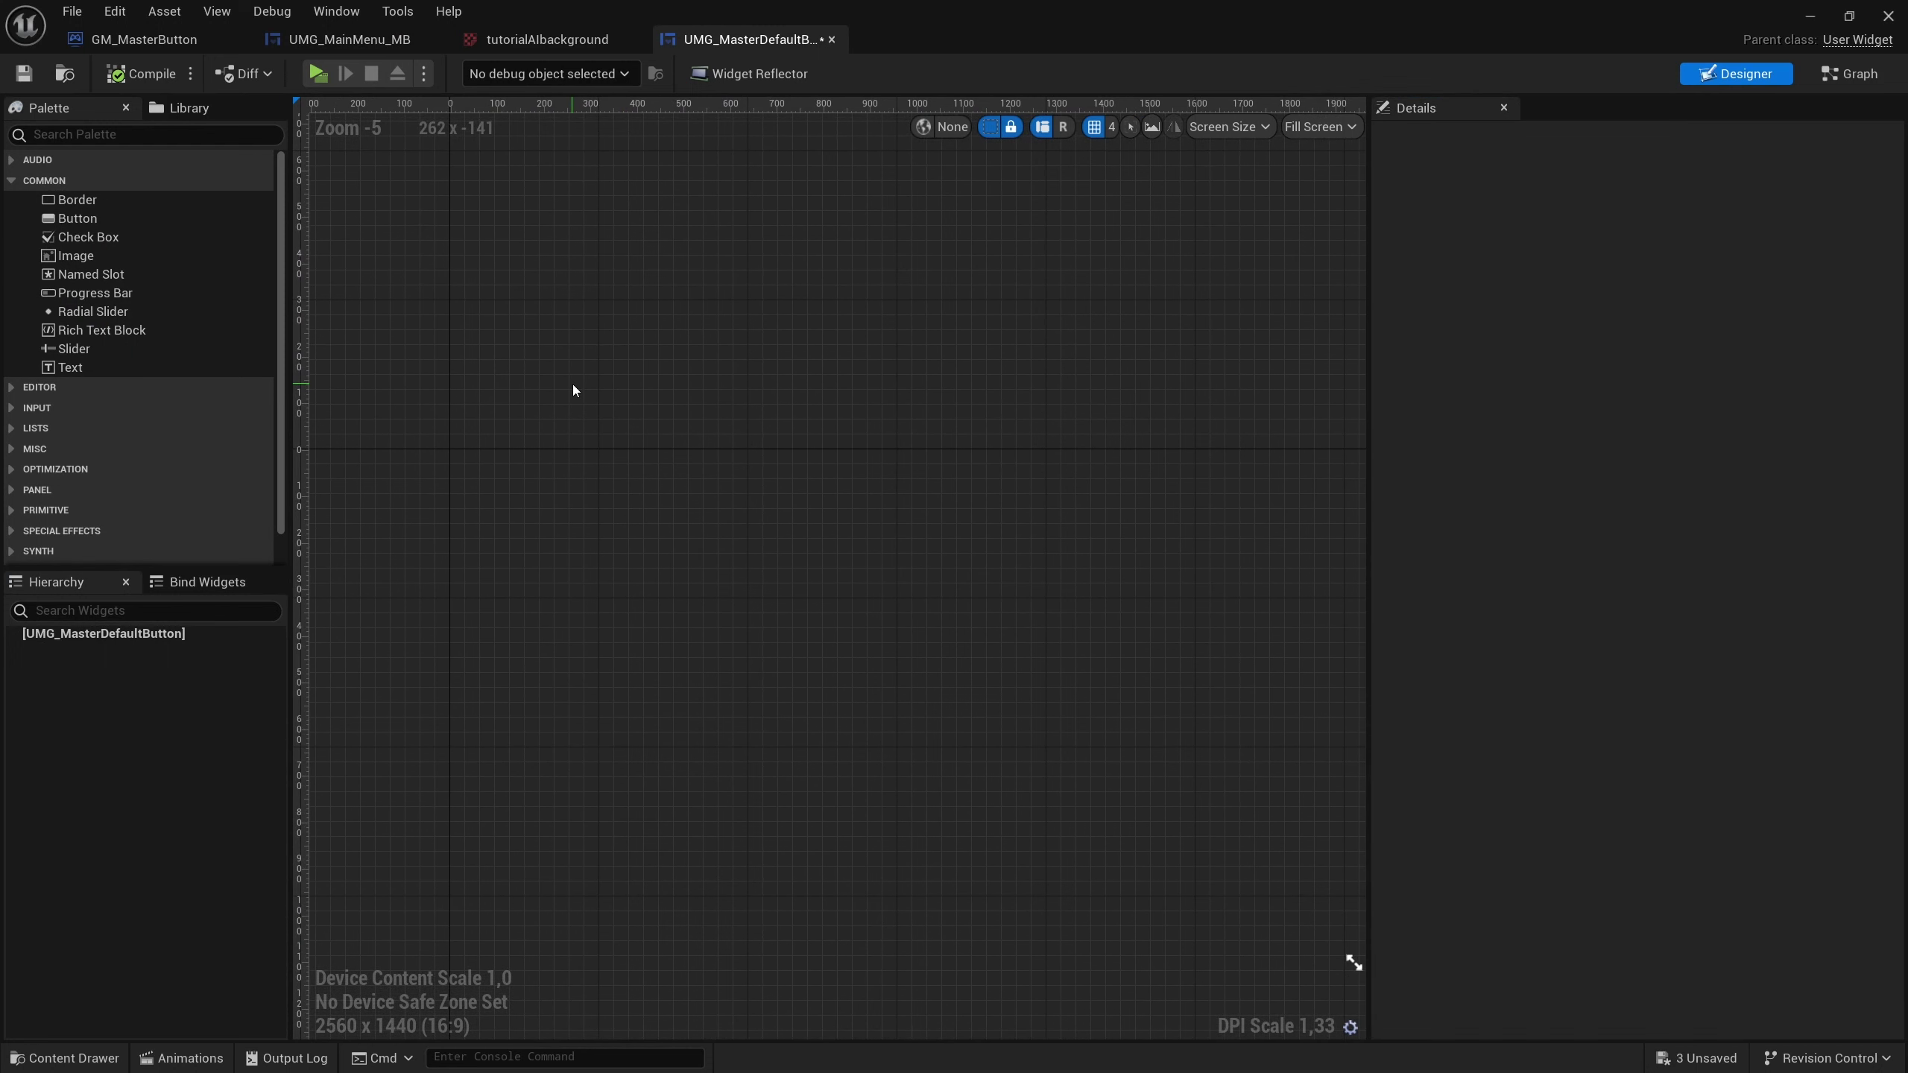
{"action": "left_click", "coordinate": [120, 215]}
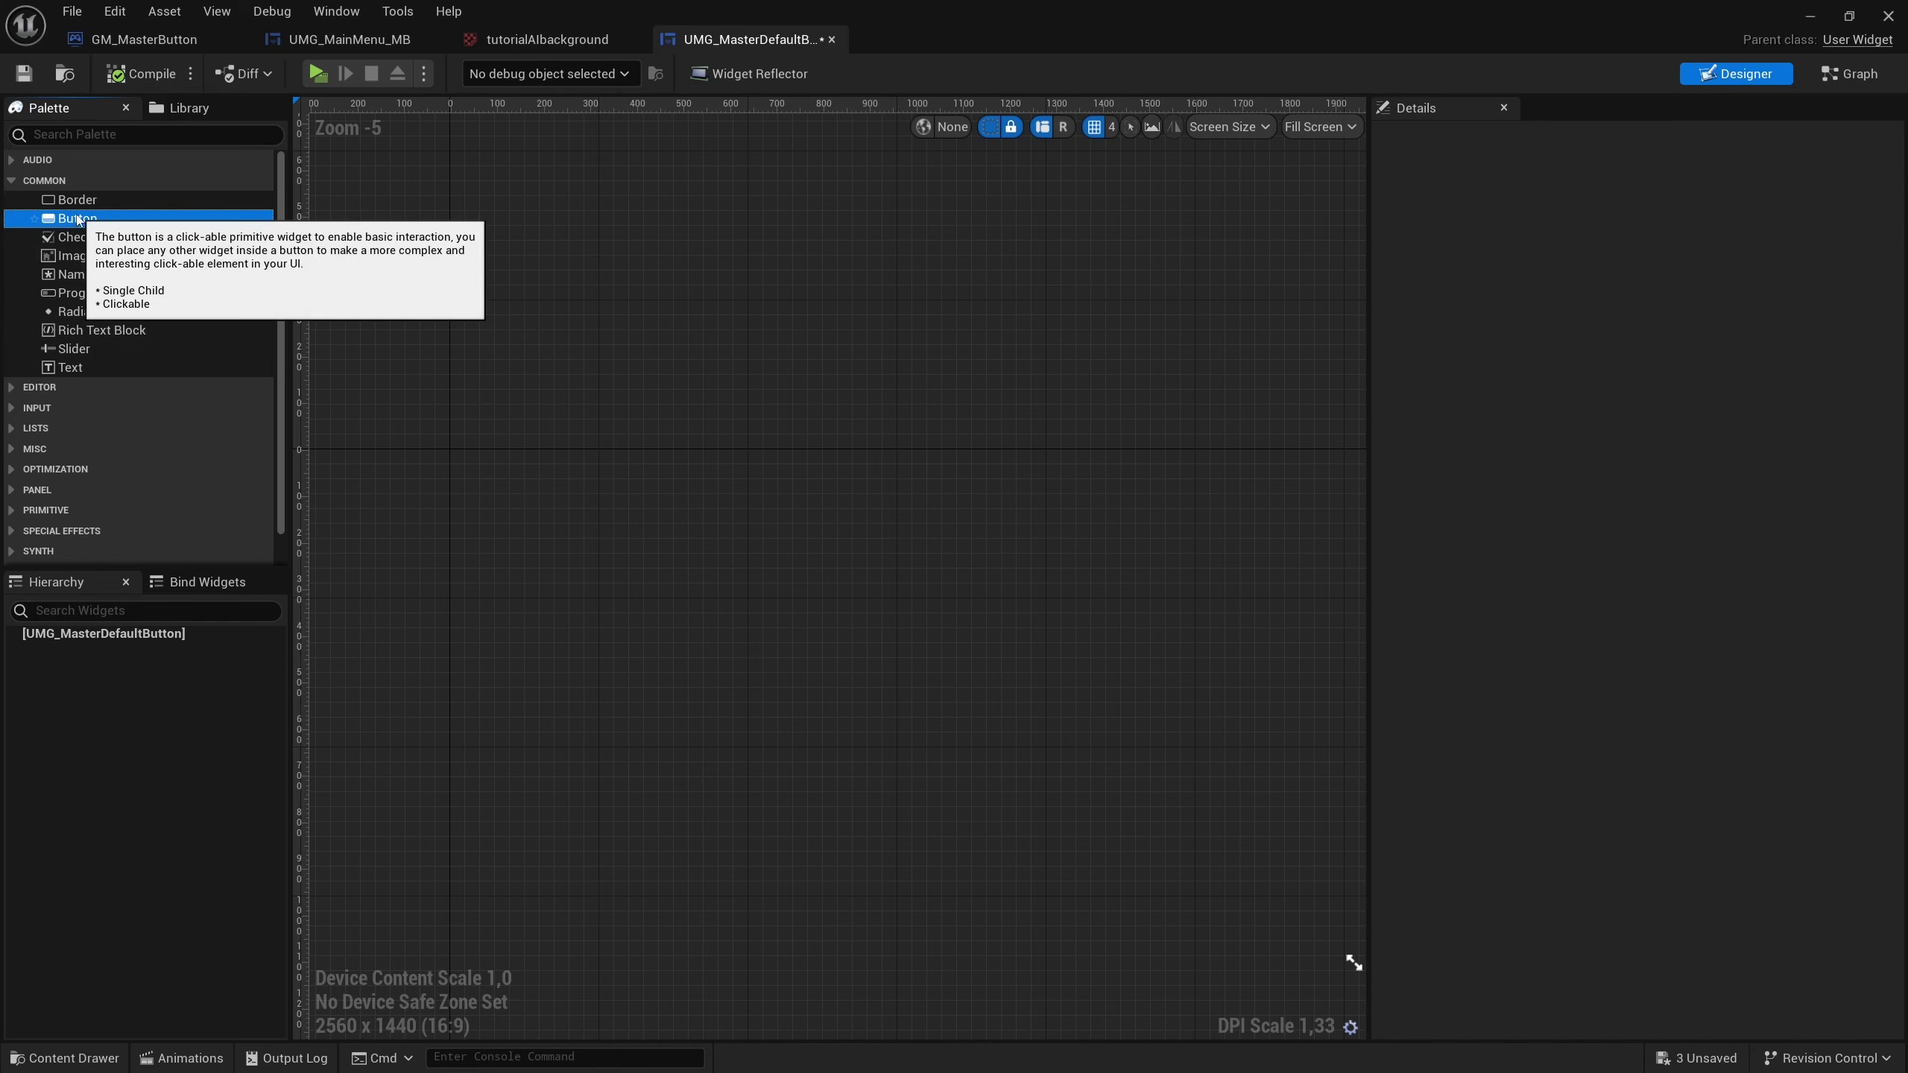
{"action": "left_click_drag", "start_coordinate": [78, 218], "coordinate": [106, 634]}
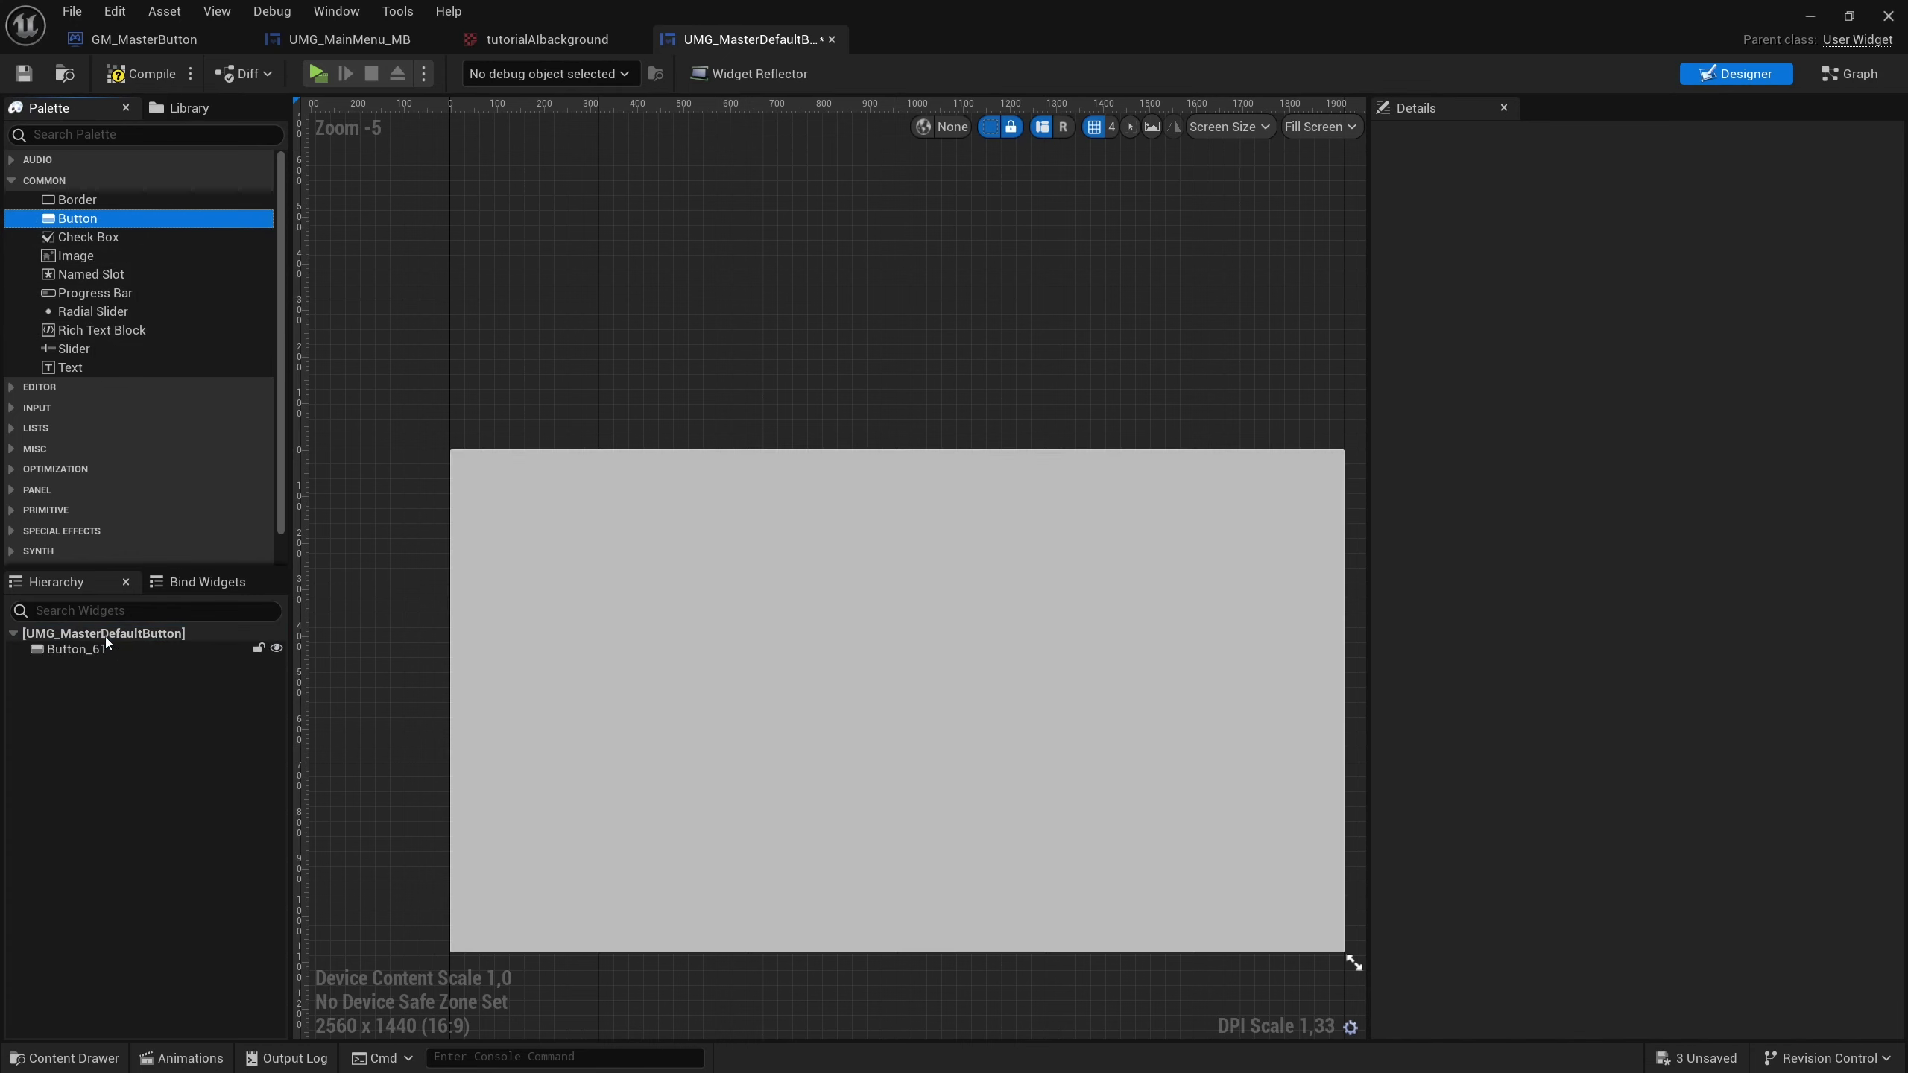
{"action": "right_click_drag", "start_coordinate": [791, 525], "coordinate": [714, 400]}
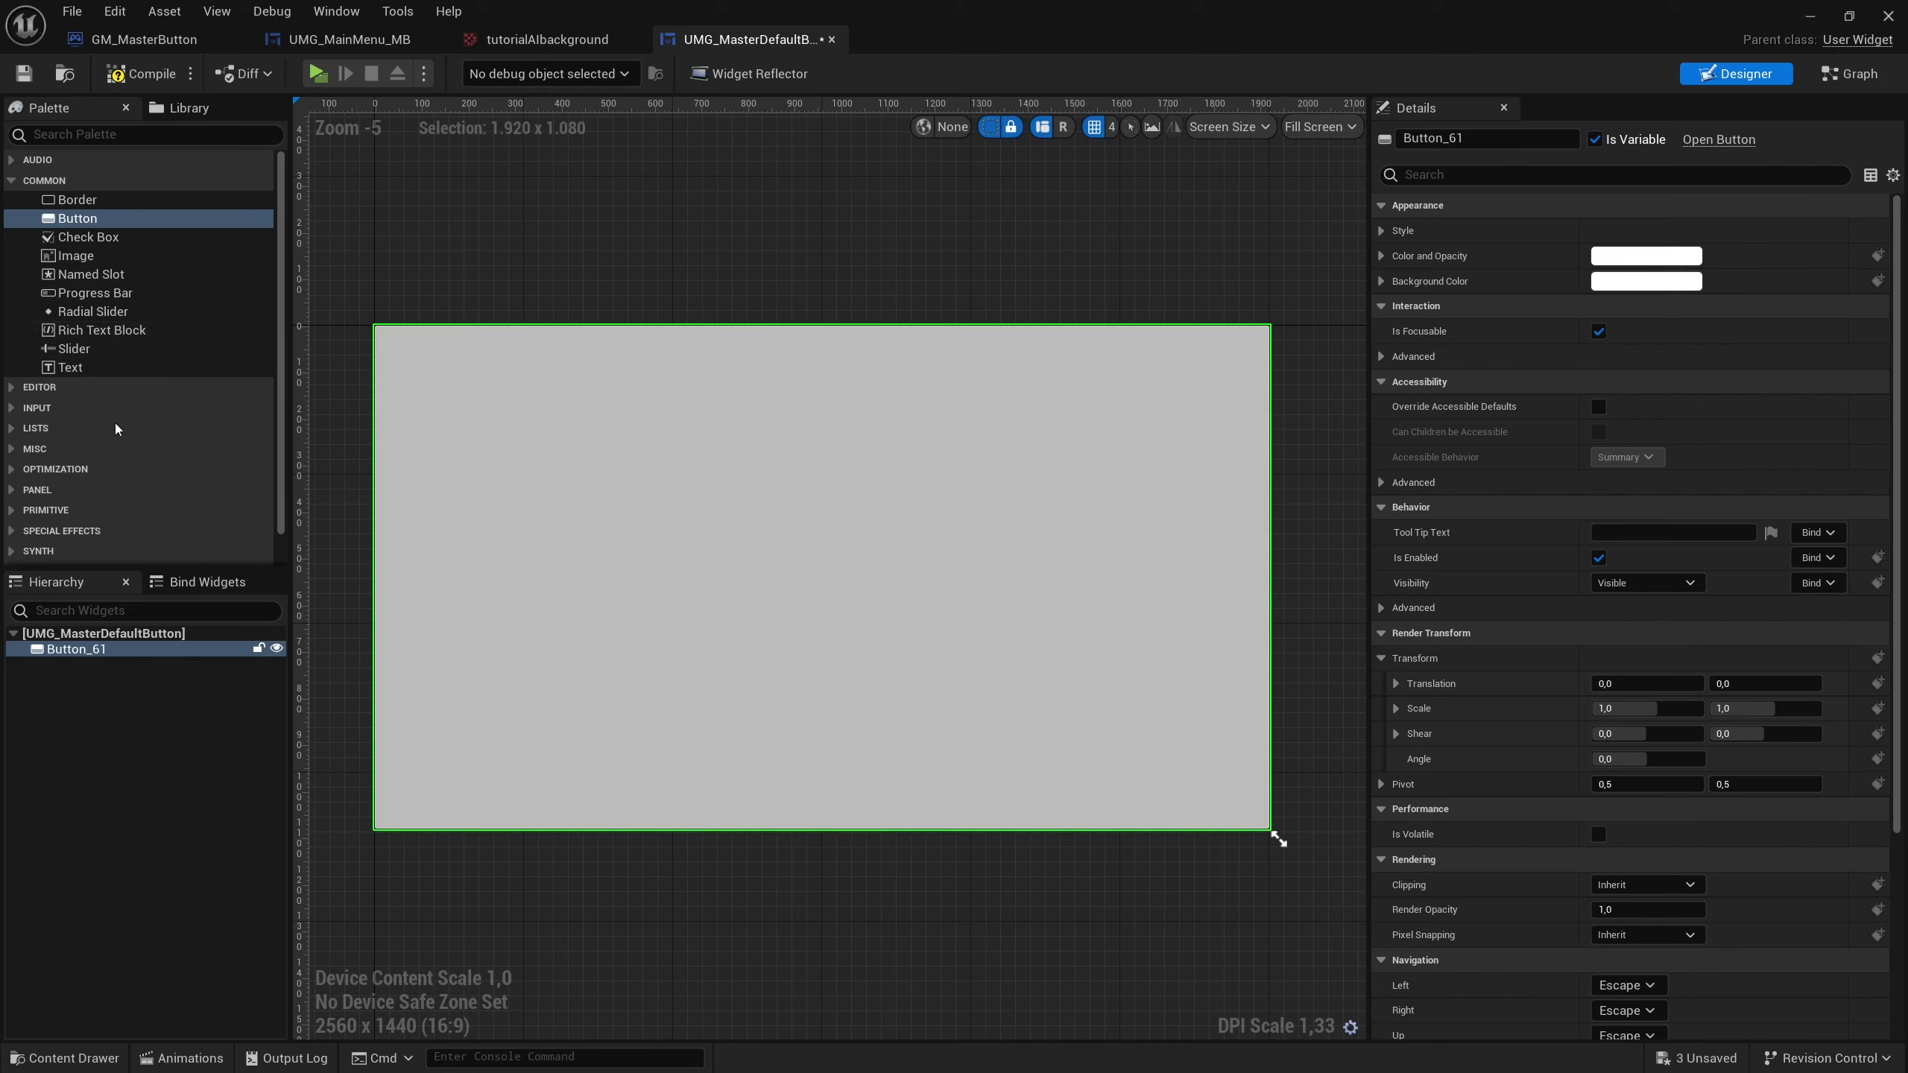
Rename Button_61 to BTN_MasterButton in the Hierarchy.
{"action": "left_click", "coordinate": [74, 651]}
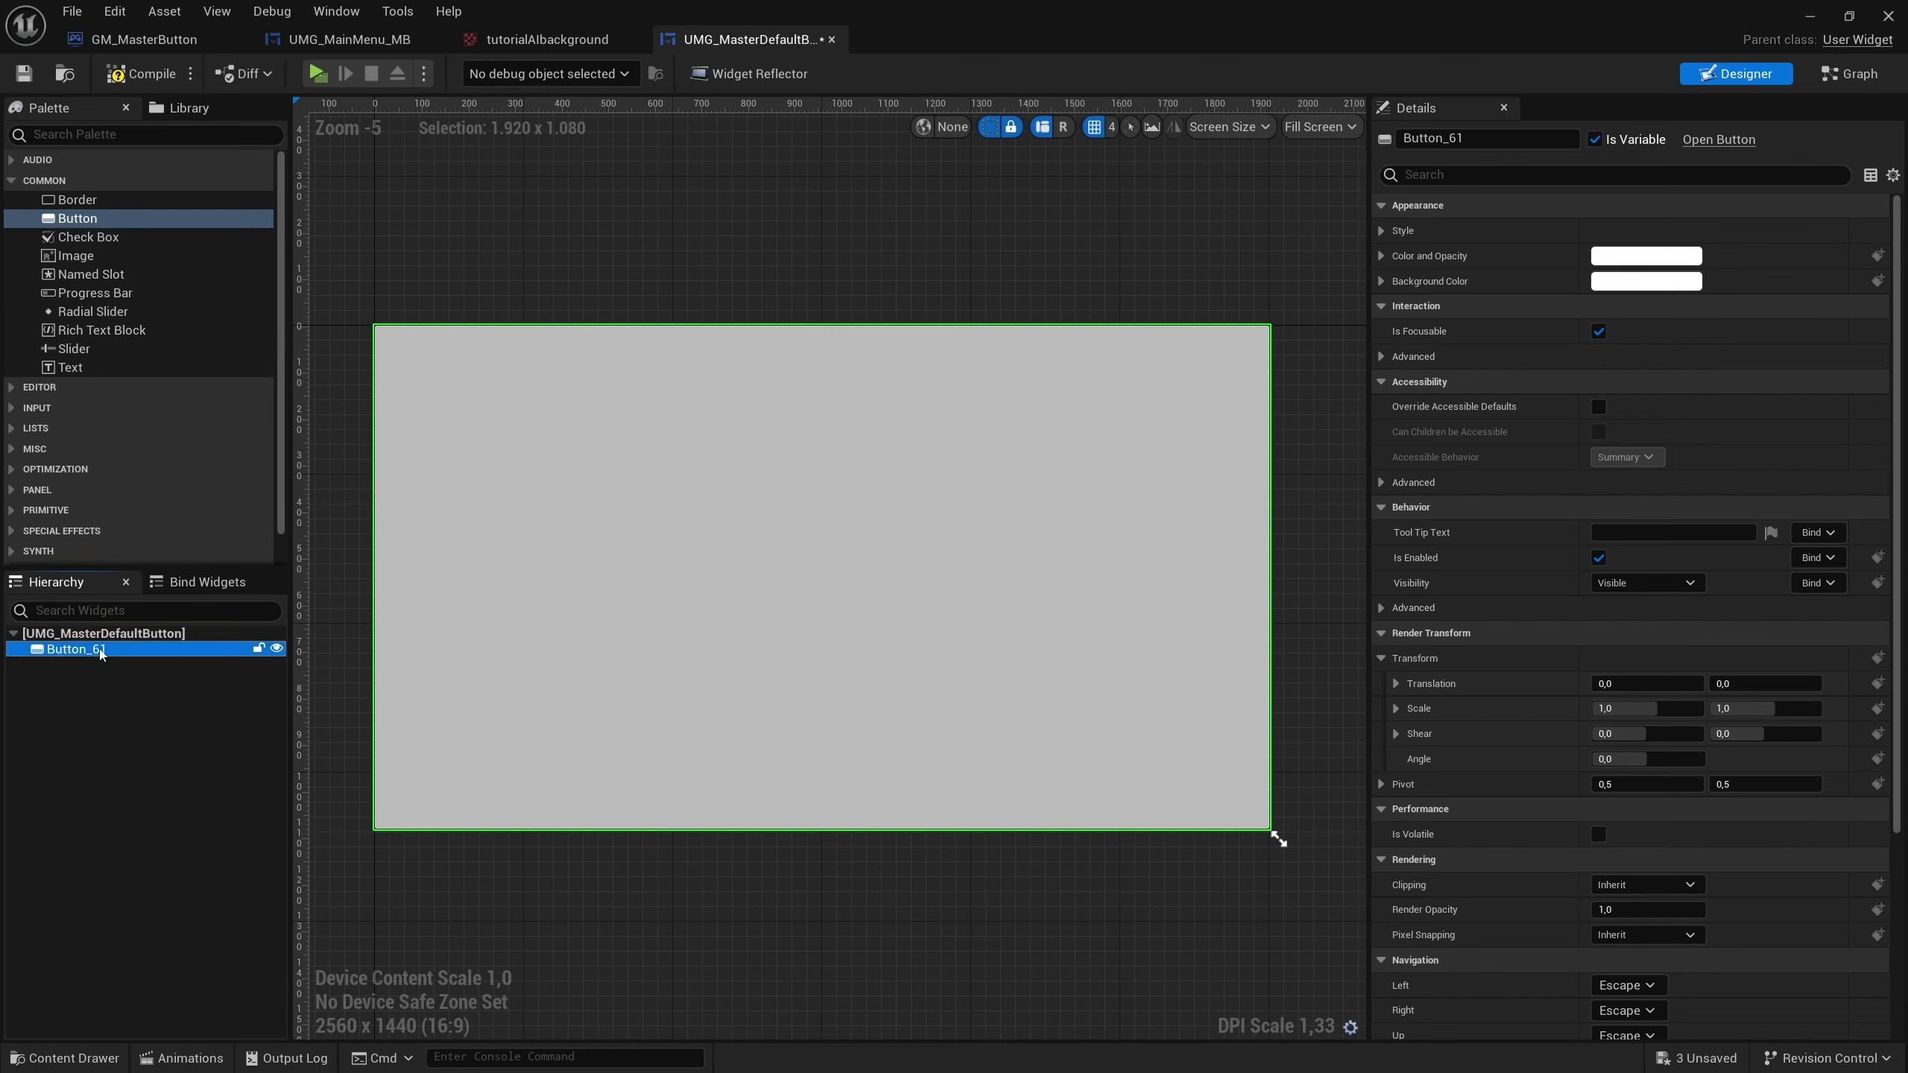
{"action": "left_click", "coordinate": [101, 652]}
{"action": "type", "text": "BTN_Master"}
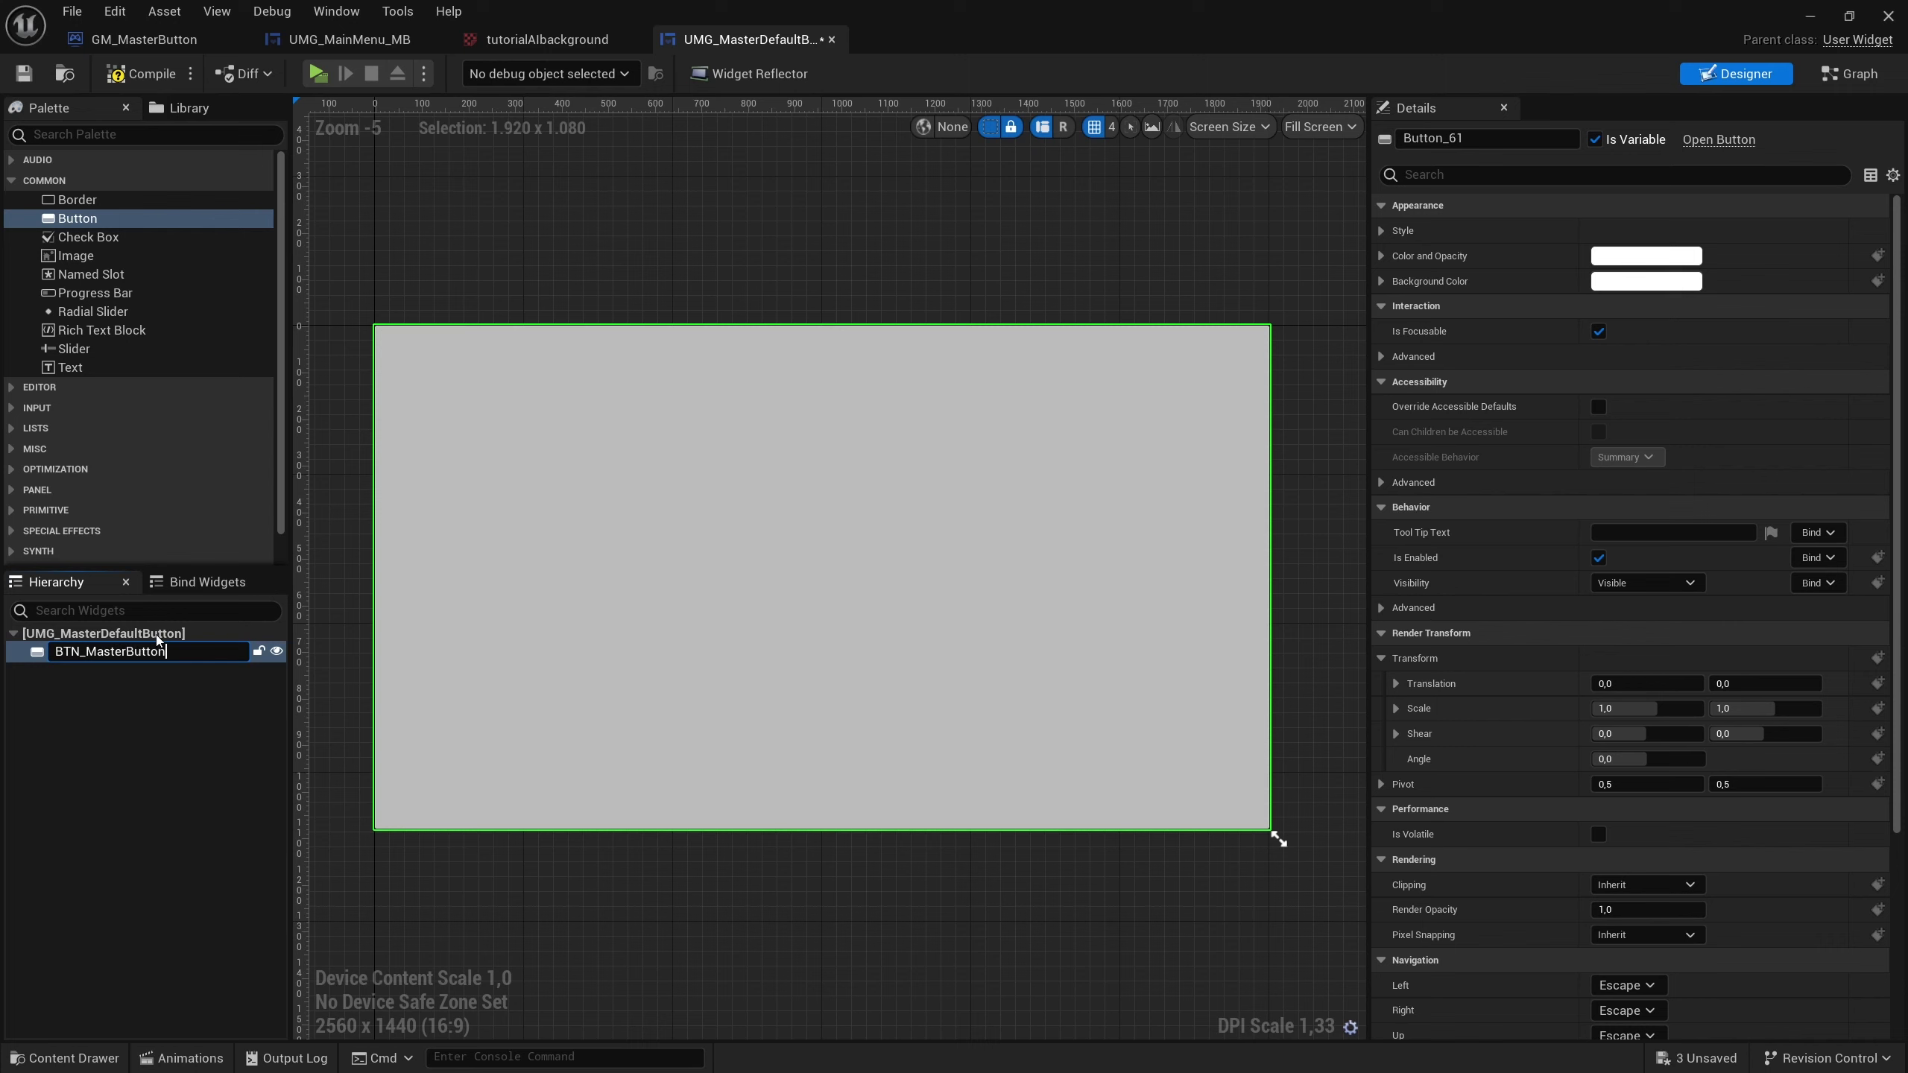
{"action": "key", "text": "Return"}
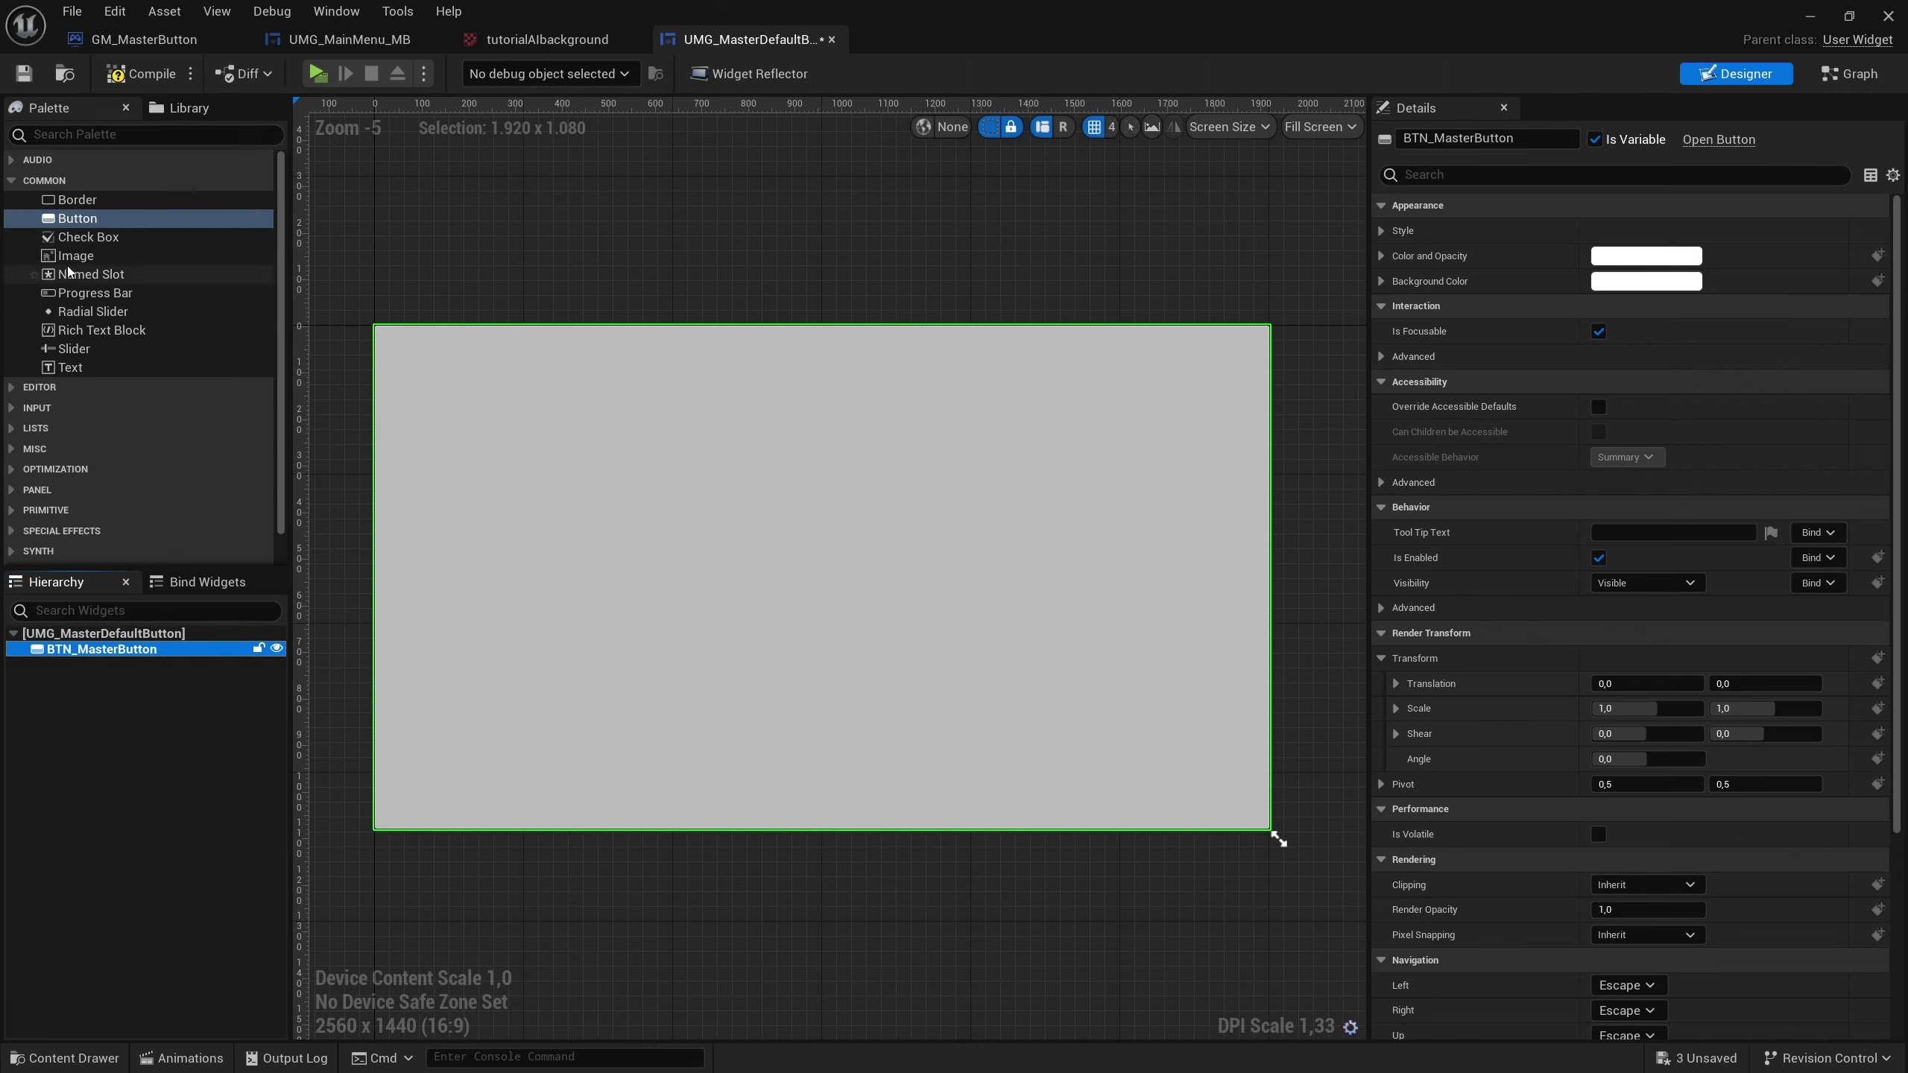
Place a Text widget inside the button and name it ButtonTitle.
{"action": "left_click", "coordinate": [70, 368]}
{"action": "left_click_drag", "start_coordinate": [72, 374], "coordinate": [694, 477]}
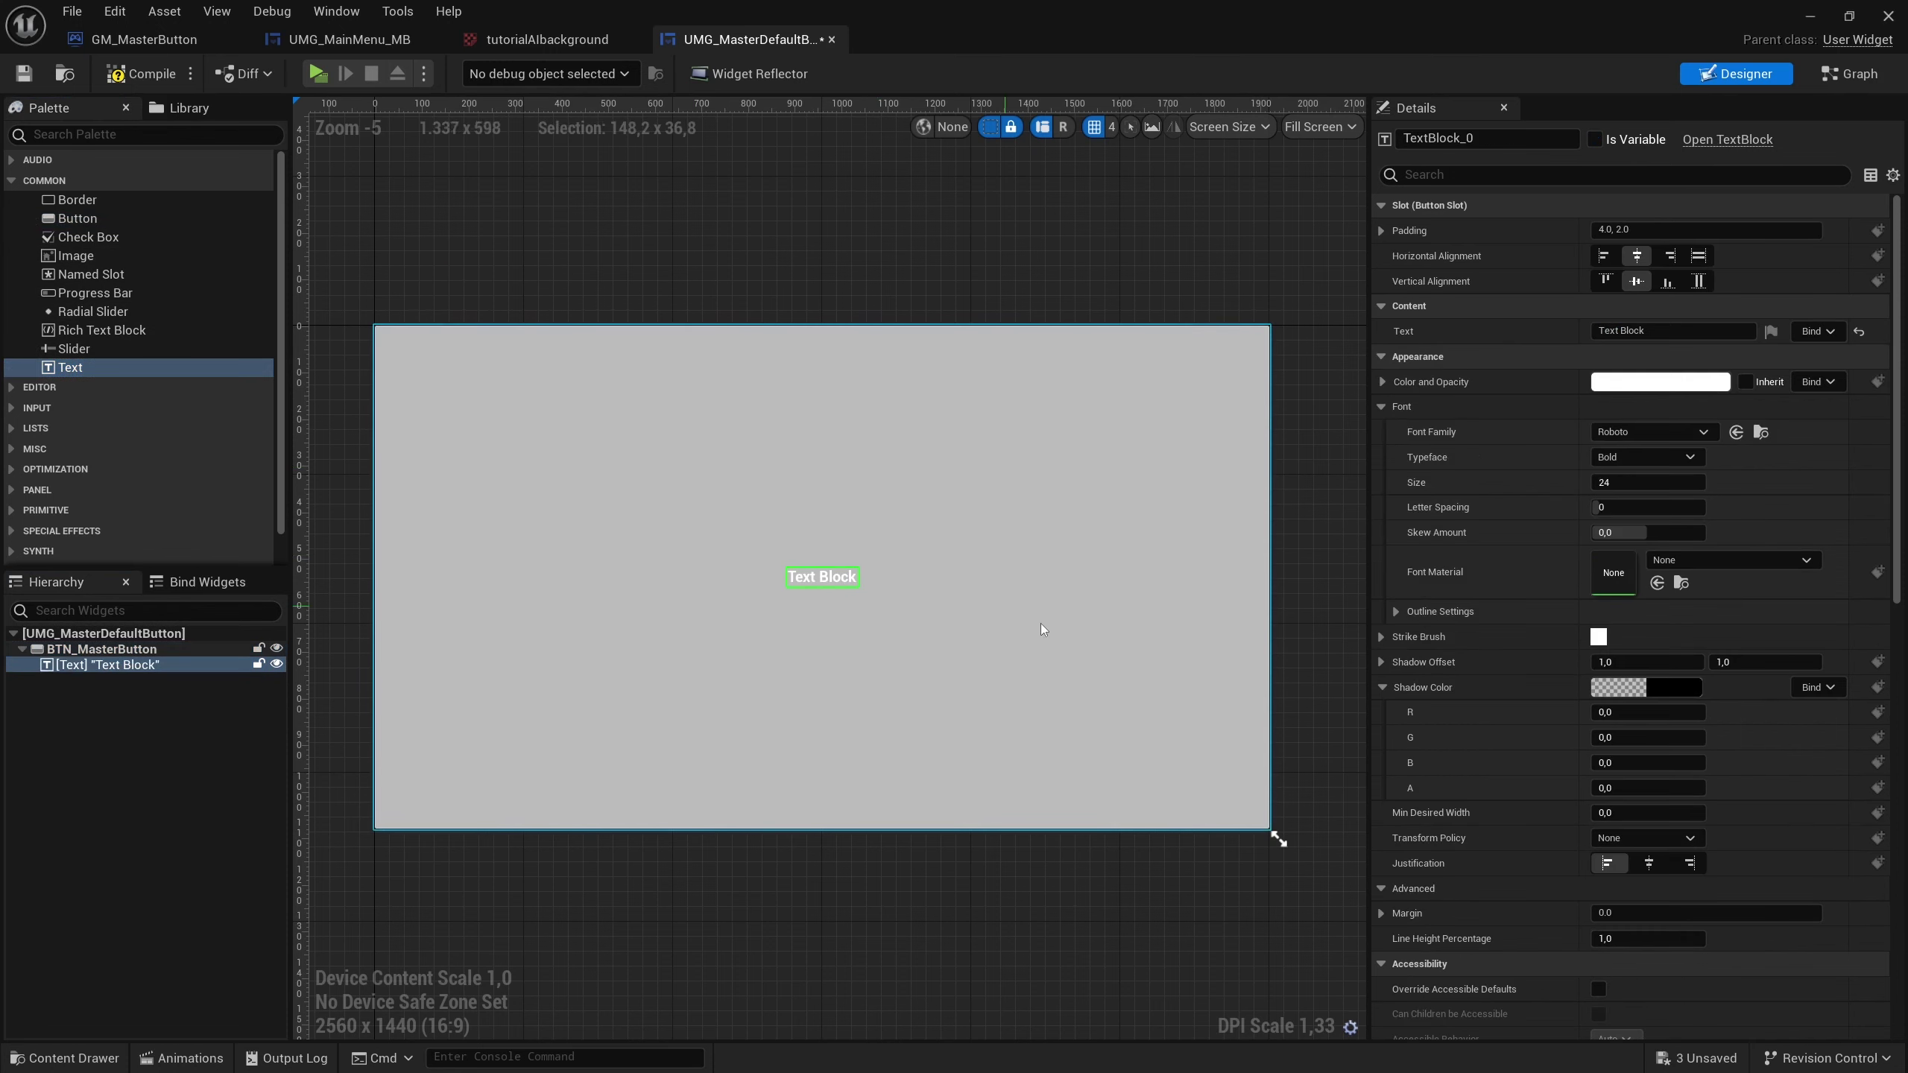
{"action": "double_click", "coordinate": [68, 672]}
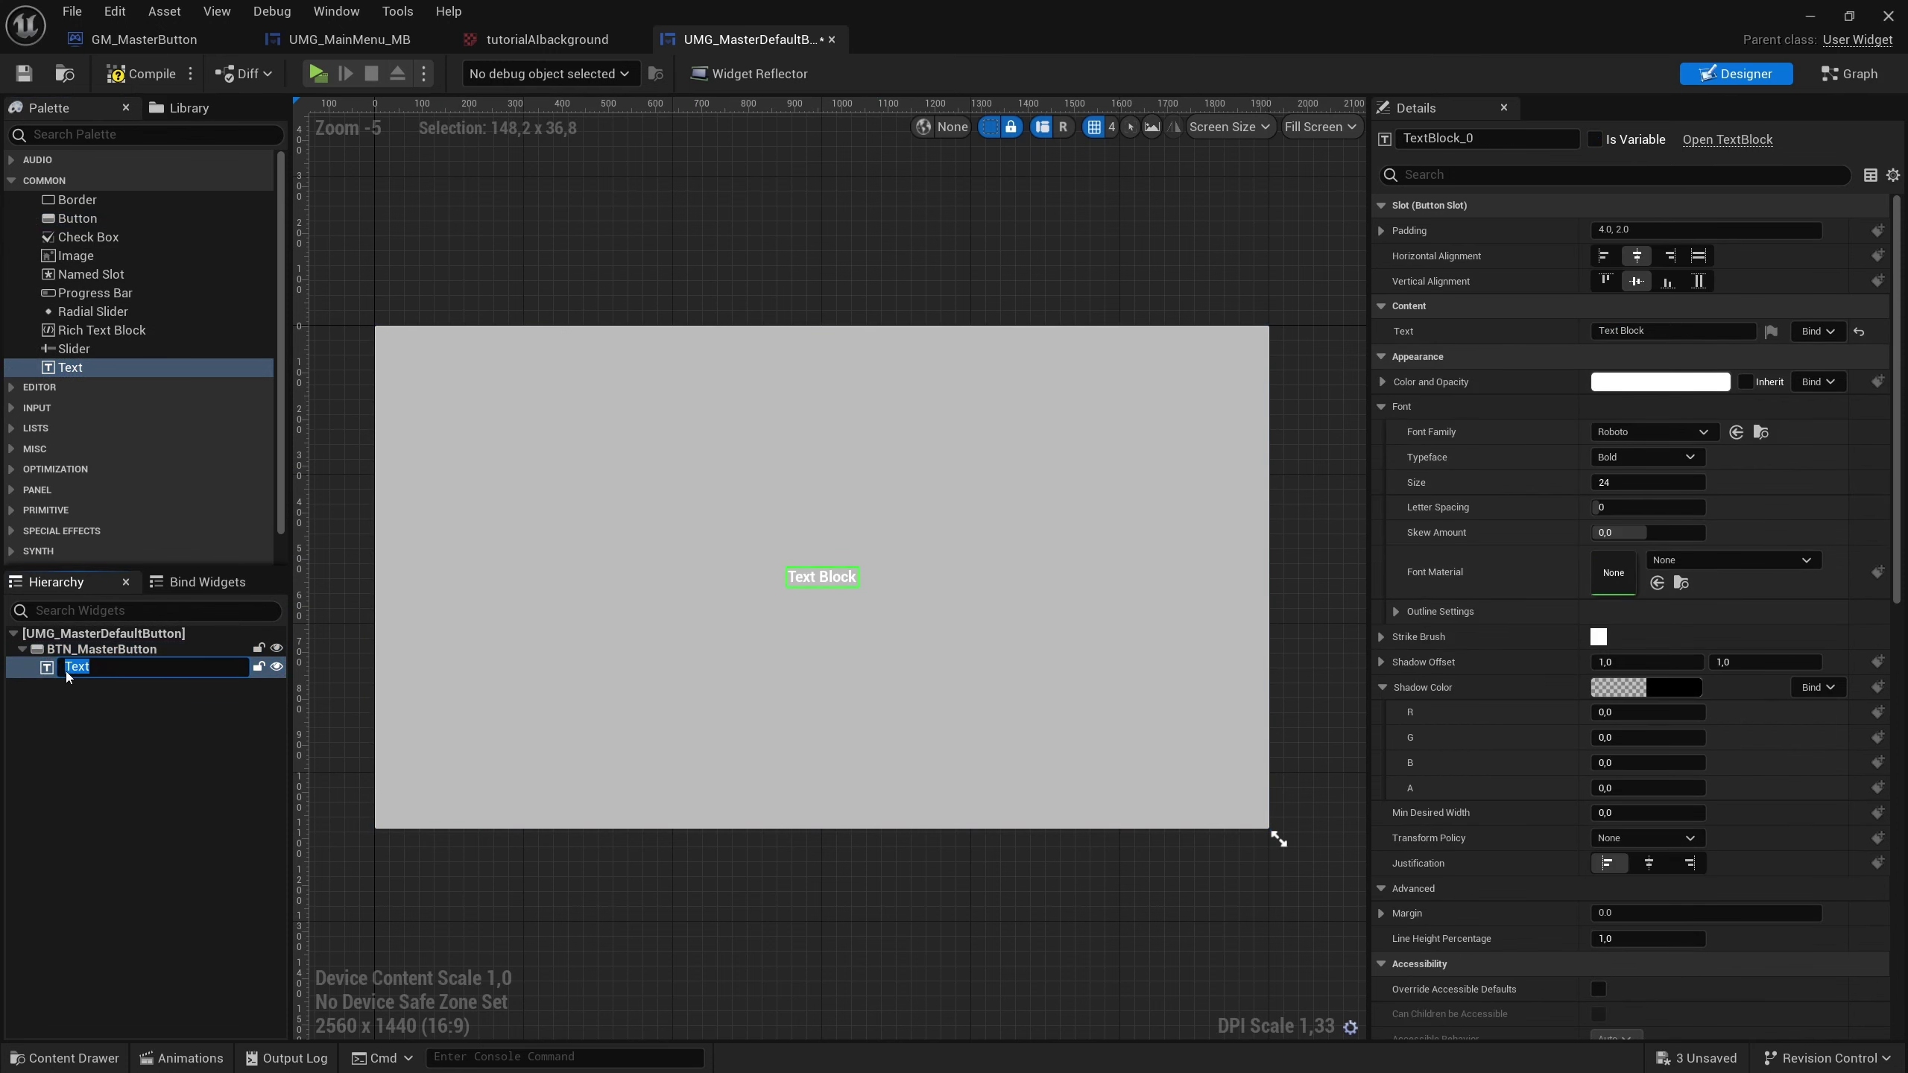
{"action": "type", "text": "Bu"}
{"action": "key", "text": "Return"}
{"action": "double_click", "coordinate": [68, 668]}
{"action": "type", "text": "B"}
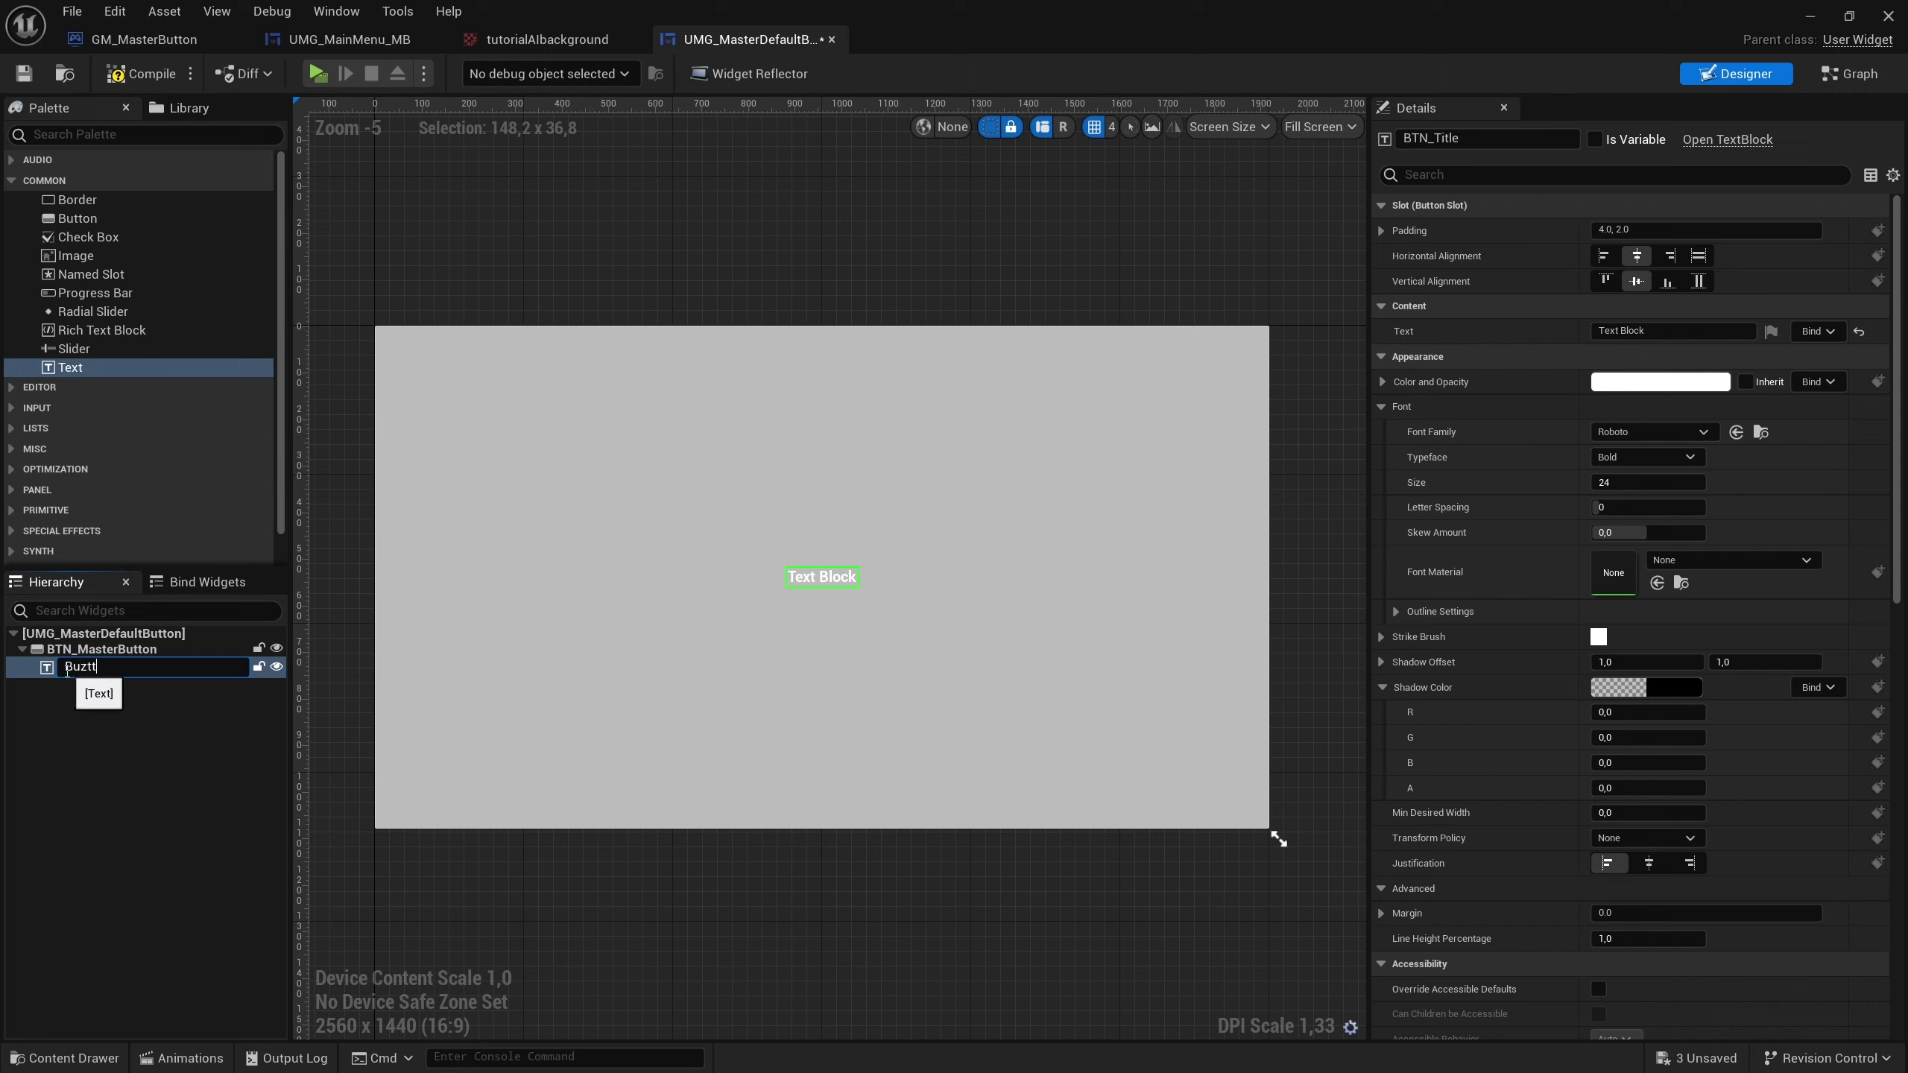
{"action": "type", "text": "e"}
{"action": "key", "text": "Return"}
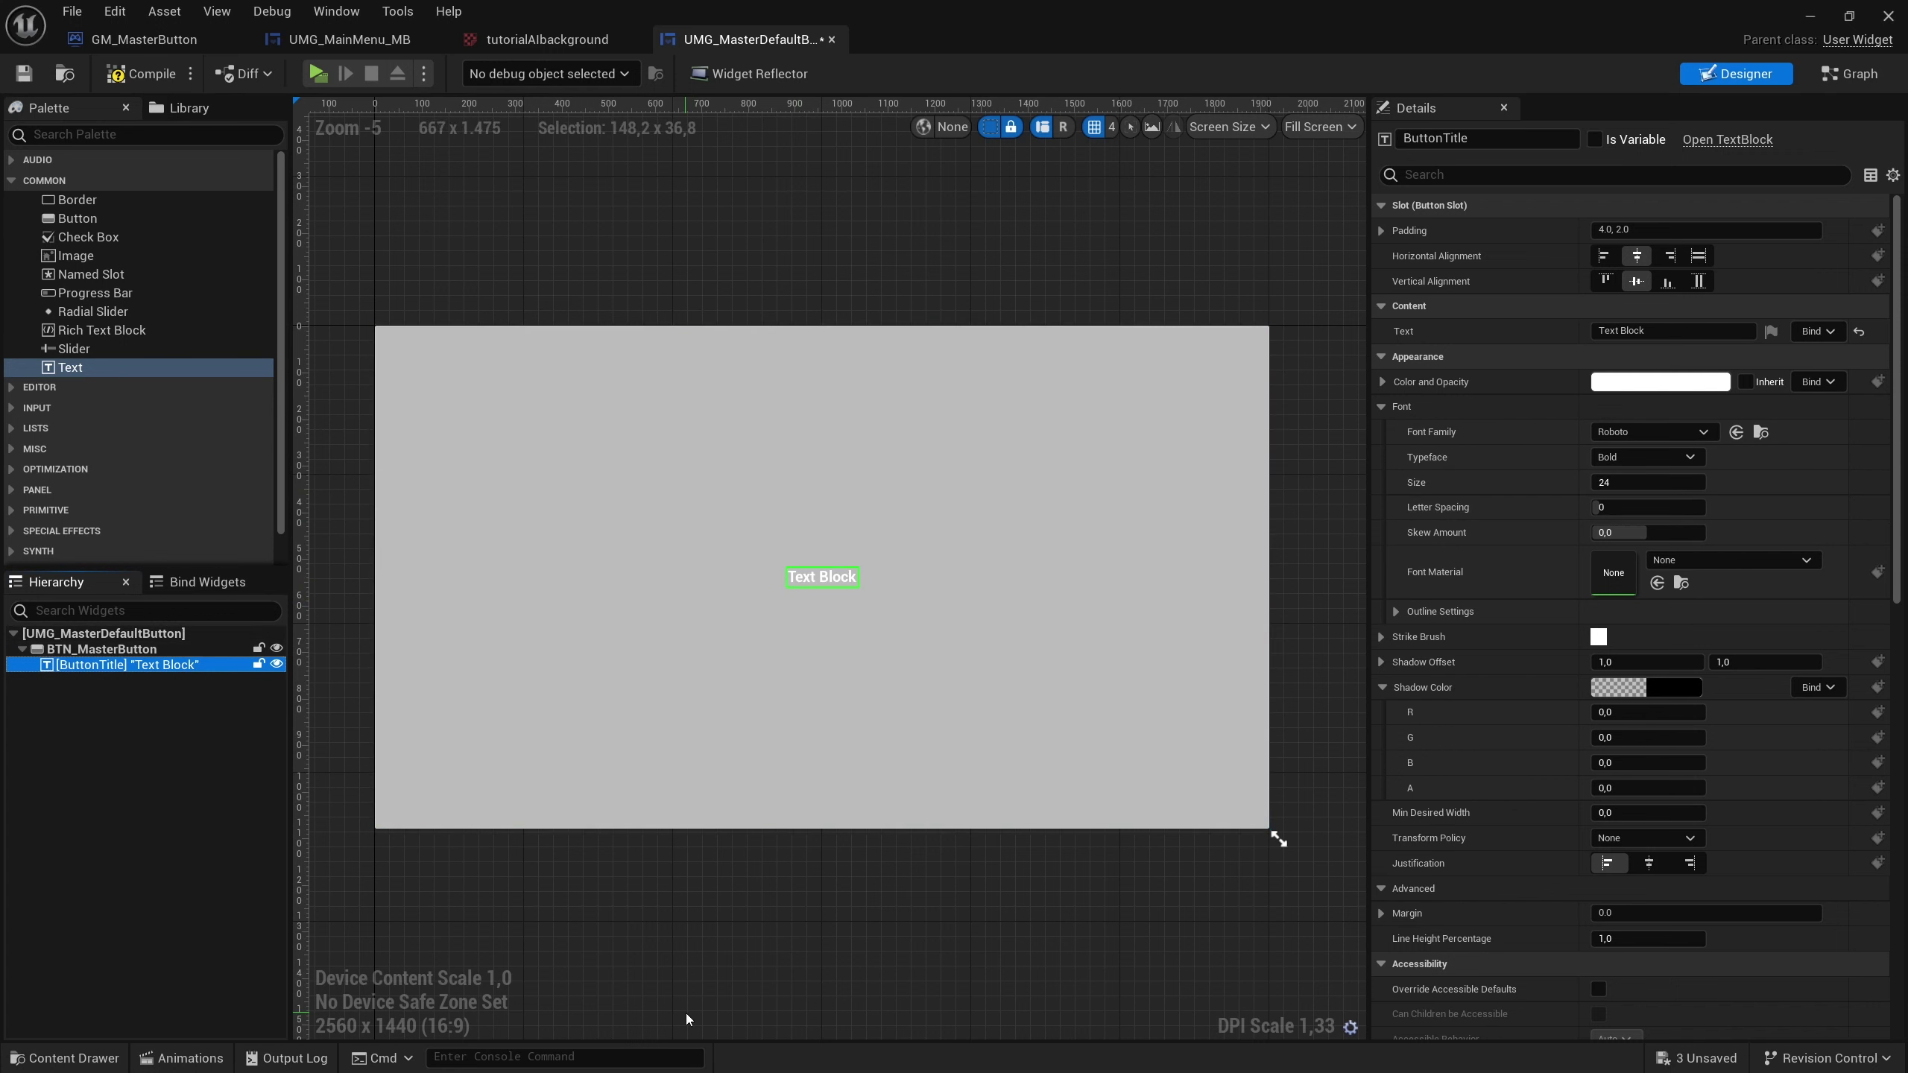
Set ButtonTitle's font size to 16, make it a variable, then compile and save.
{"action": "left_click", "coordinate": [1642, 480]}
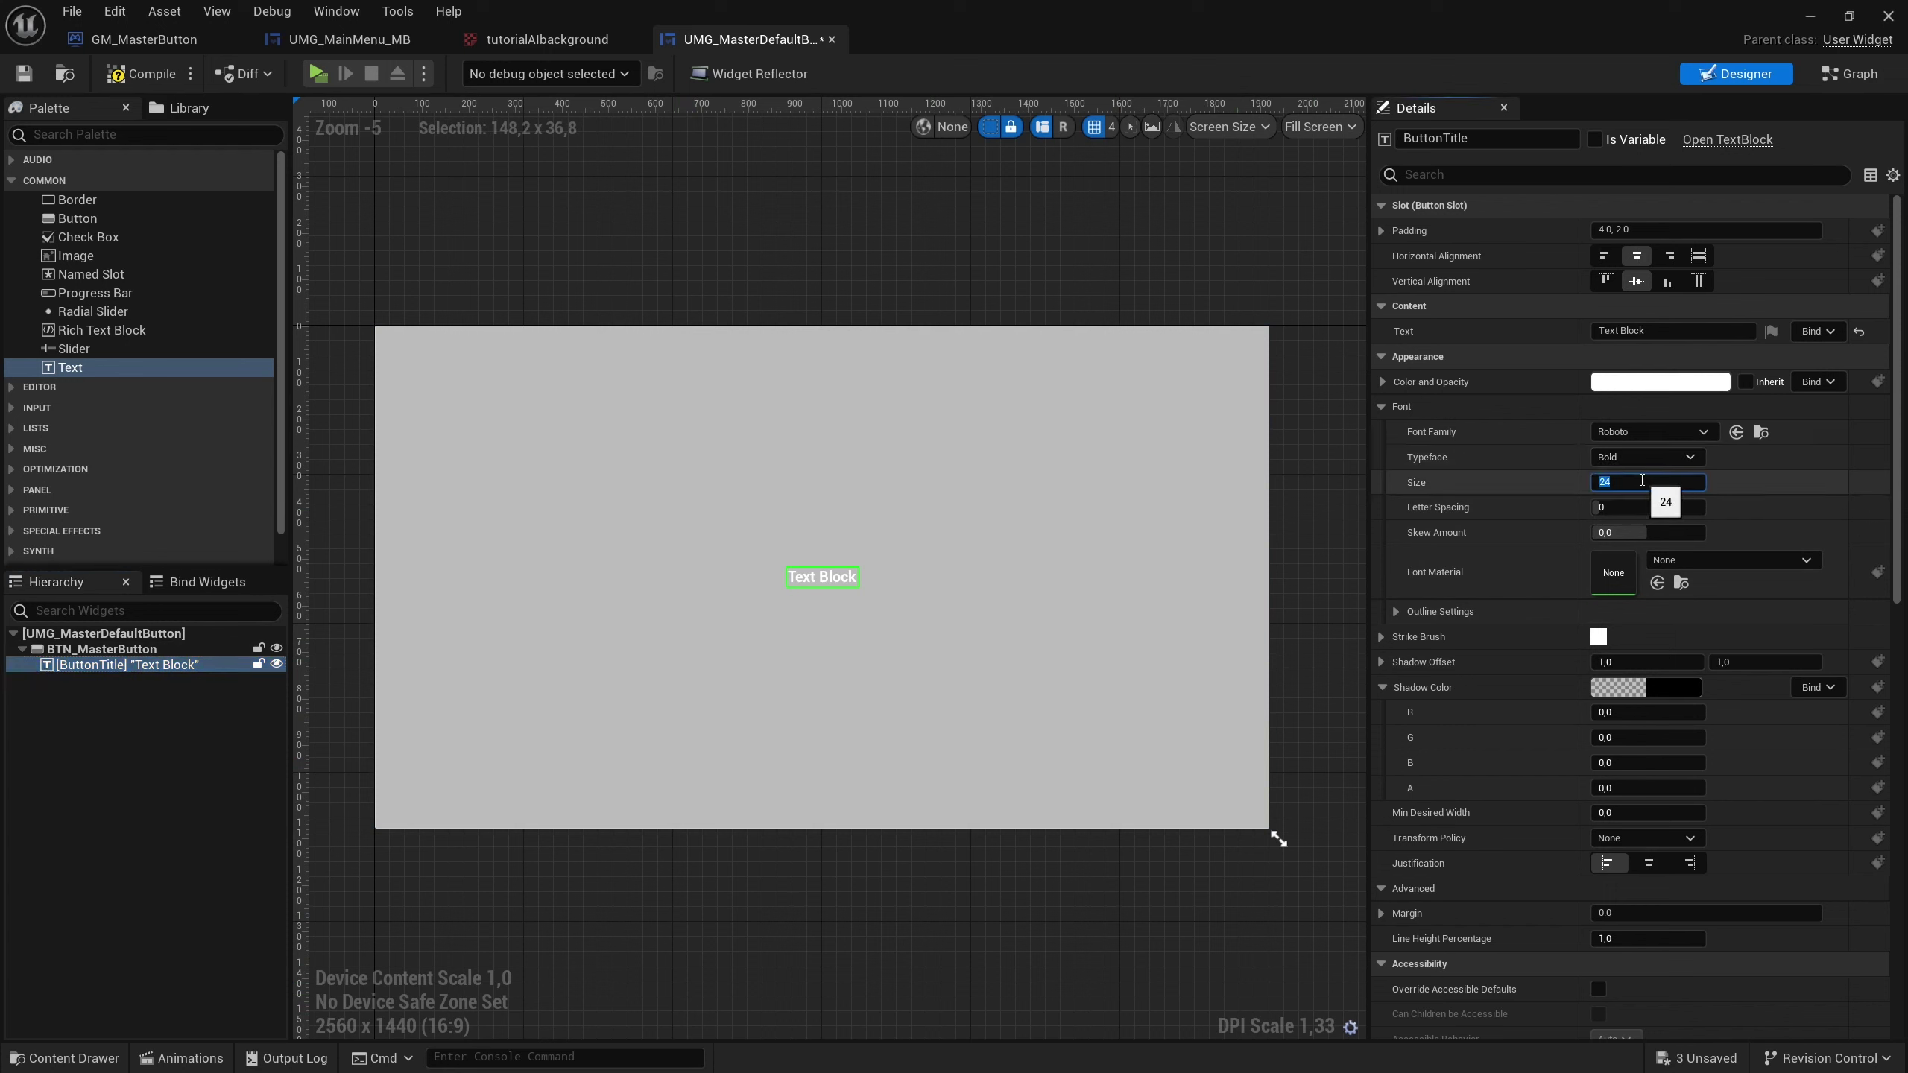
{"action": "type", "text": "14"}
{"action": "key", "text": "Return"}
{"action": "type", "text": "16"}
{"action": "key", "text": "Return"}
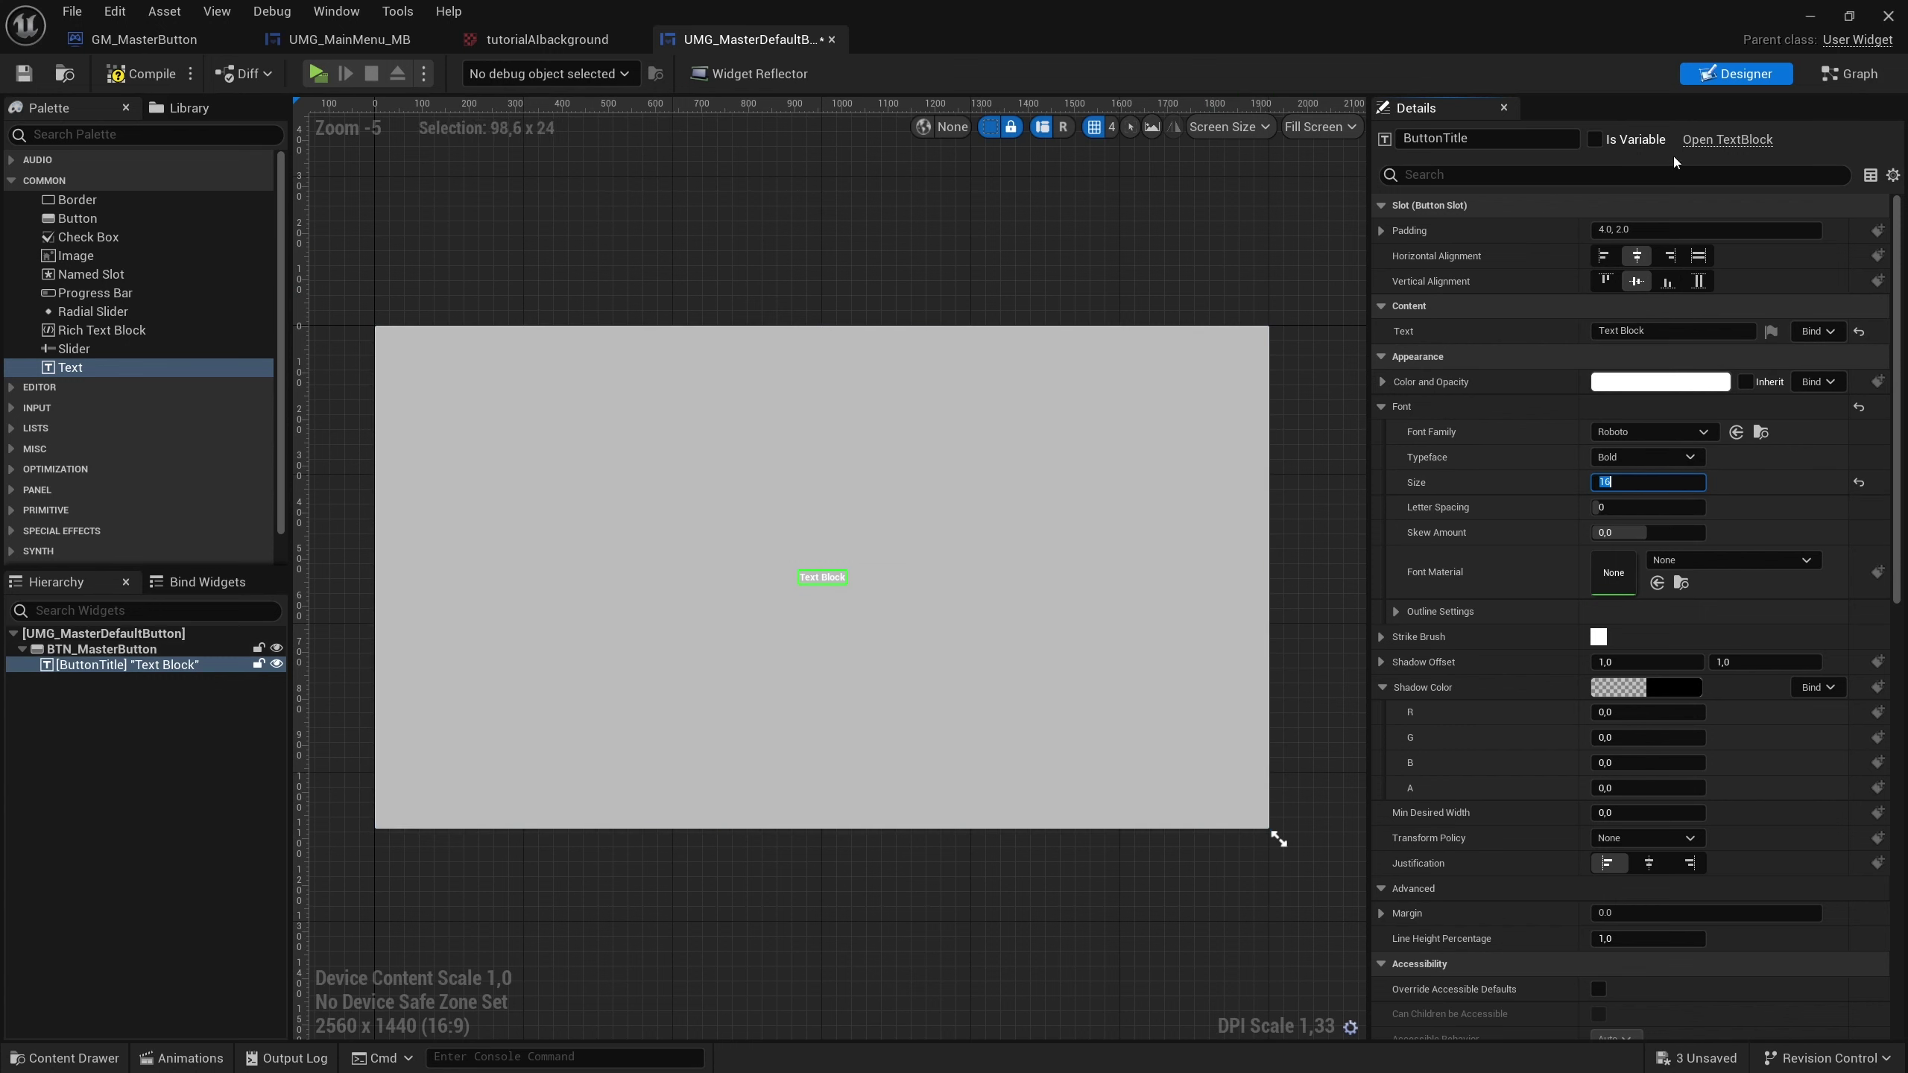
{"action": "left_click", "coordinate": [1593, 141]}
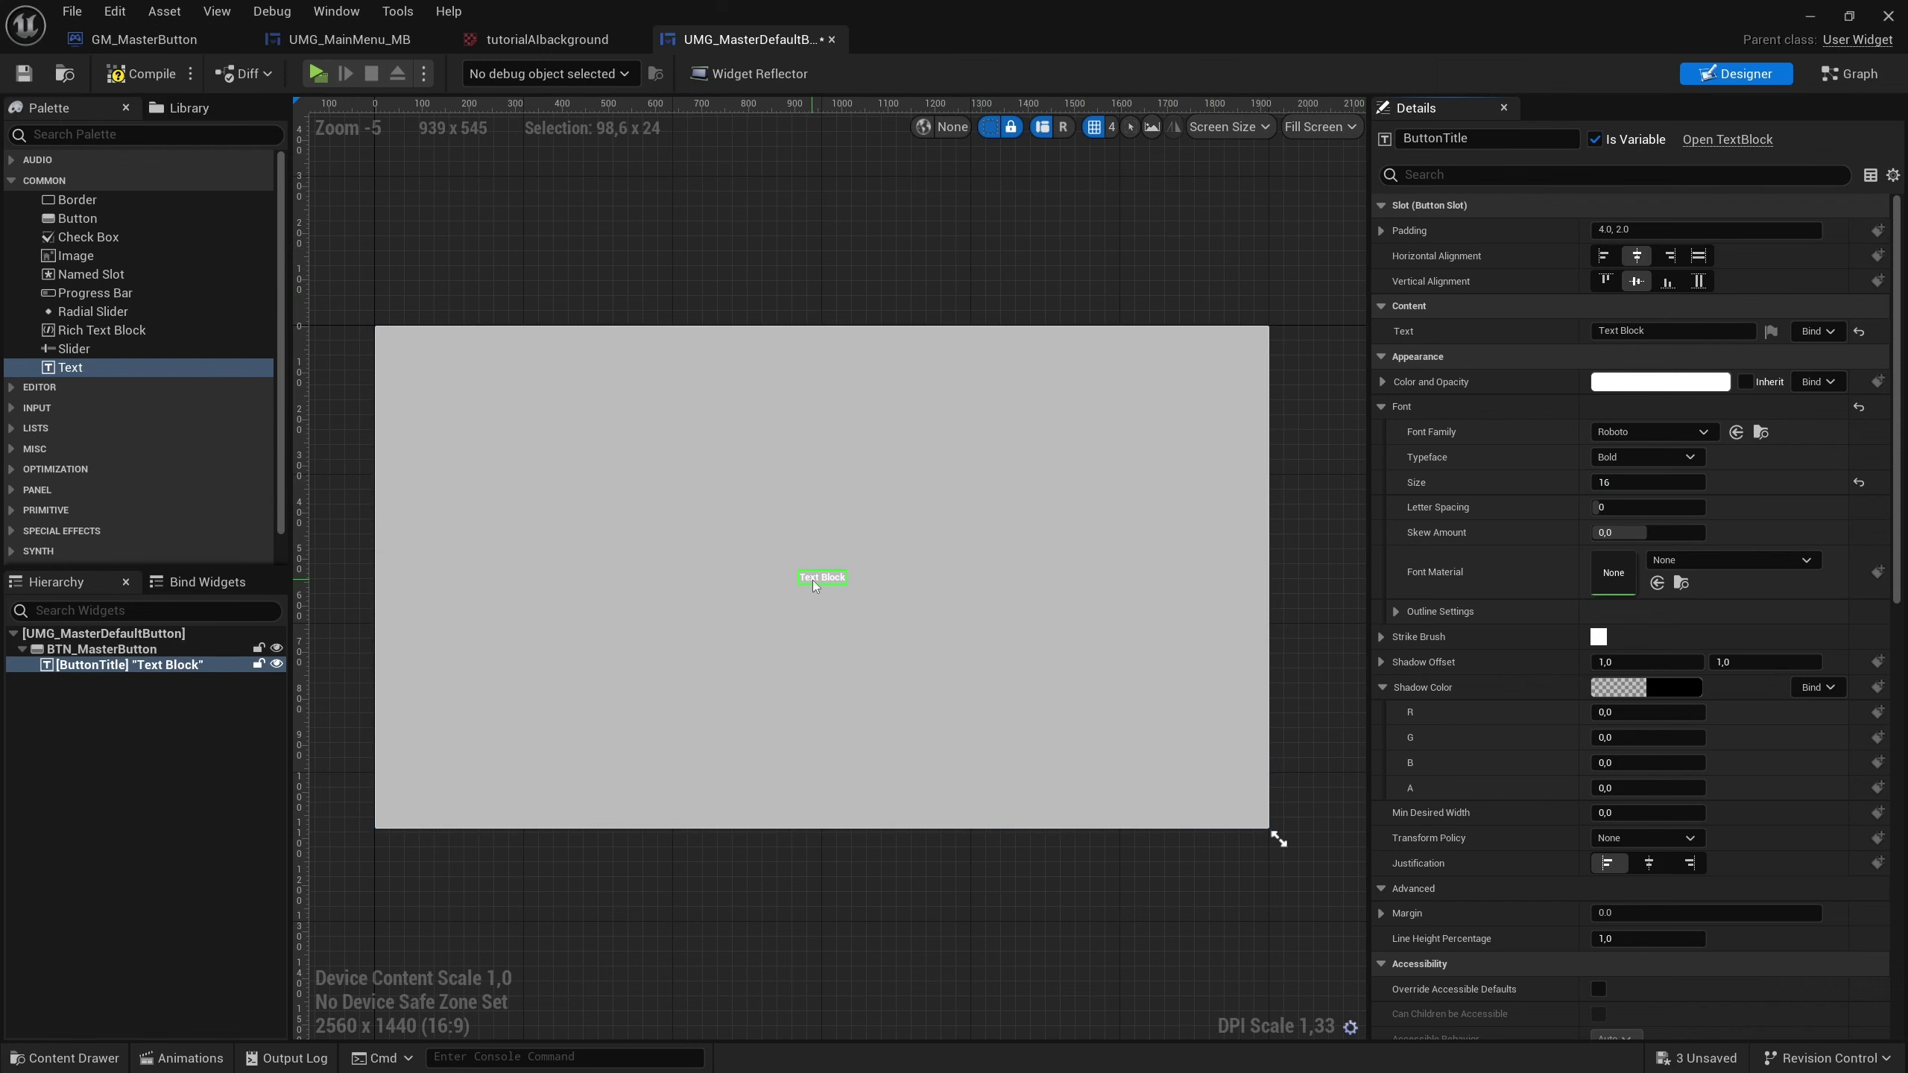
{"action": "left_click", "coordinate": [141, 73]}
{"action": "left_click", "coordinate": [23, 73]}
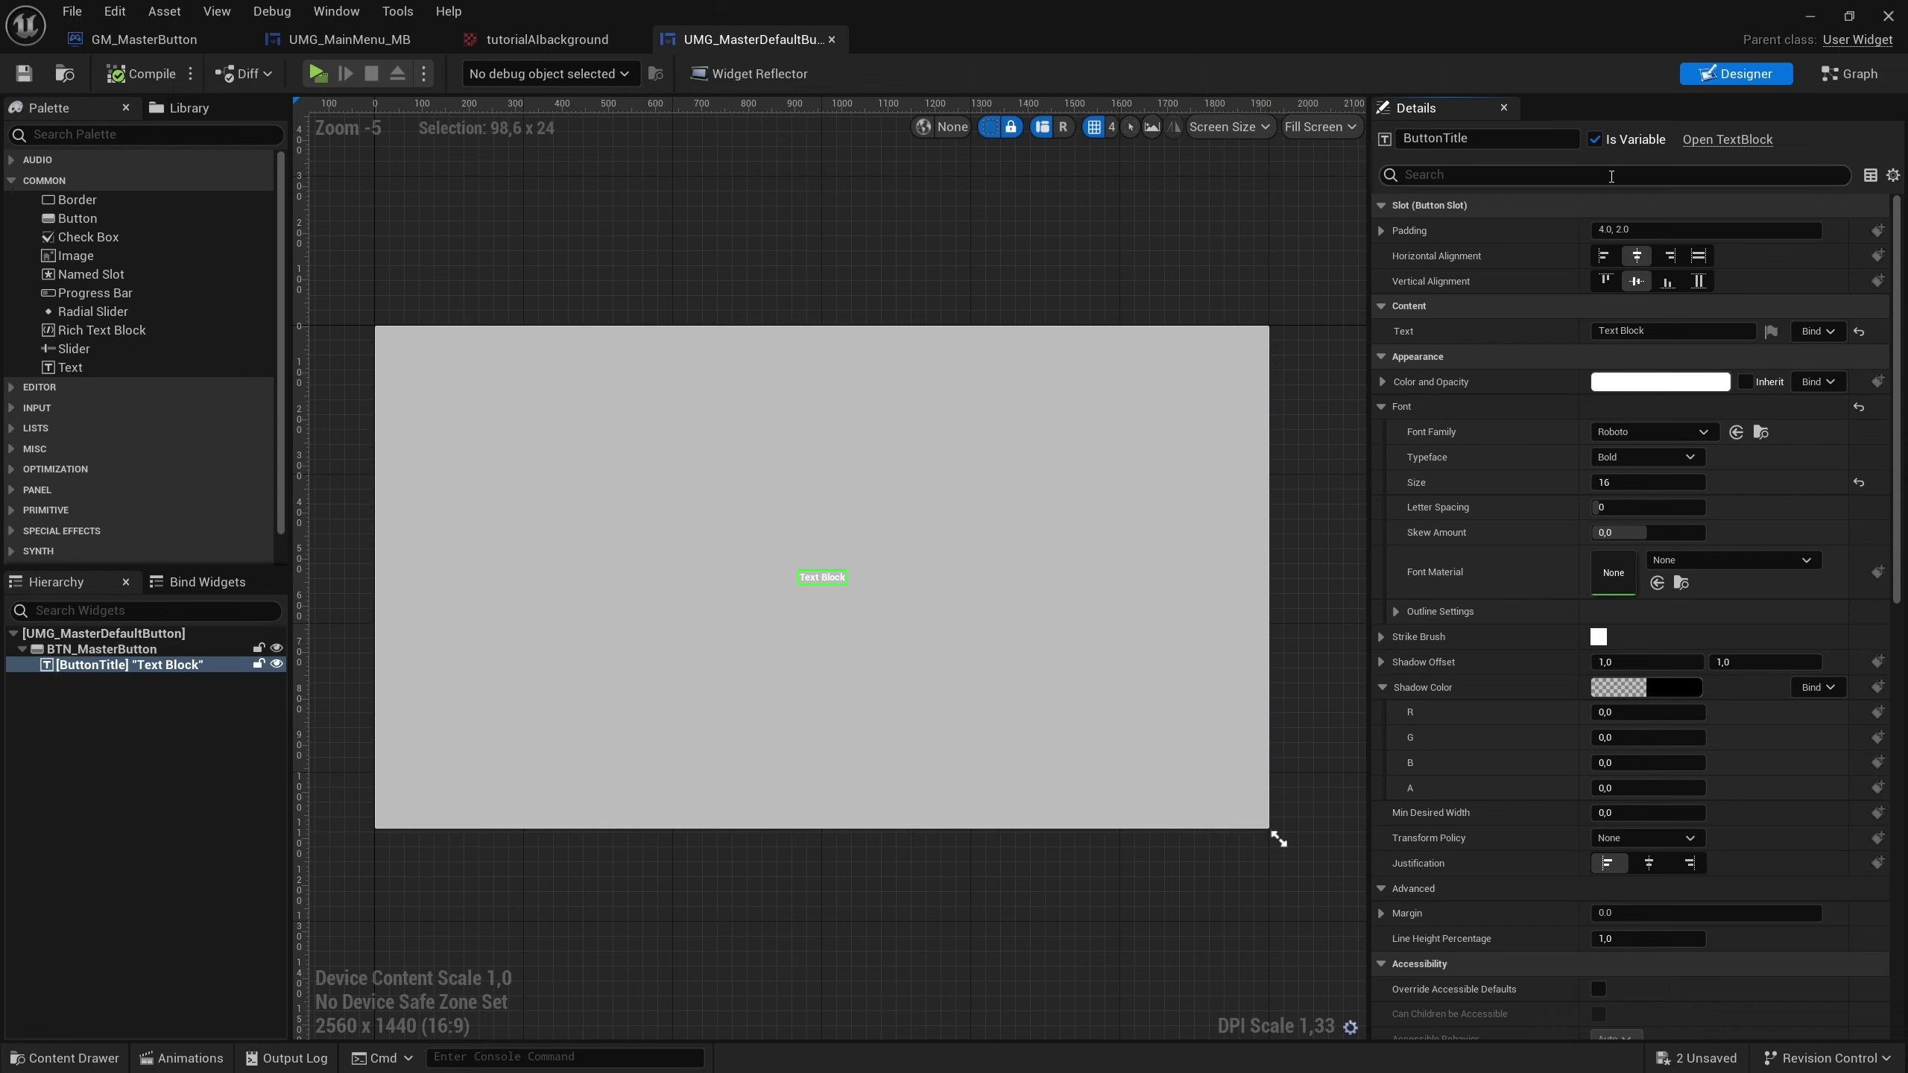
In the event graph, delete the unused Event Tick and Event Pre Construct nodes.
{"action": "left_click", "coordinate": [1832, 75]}
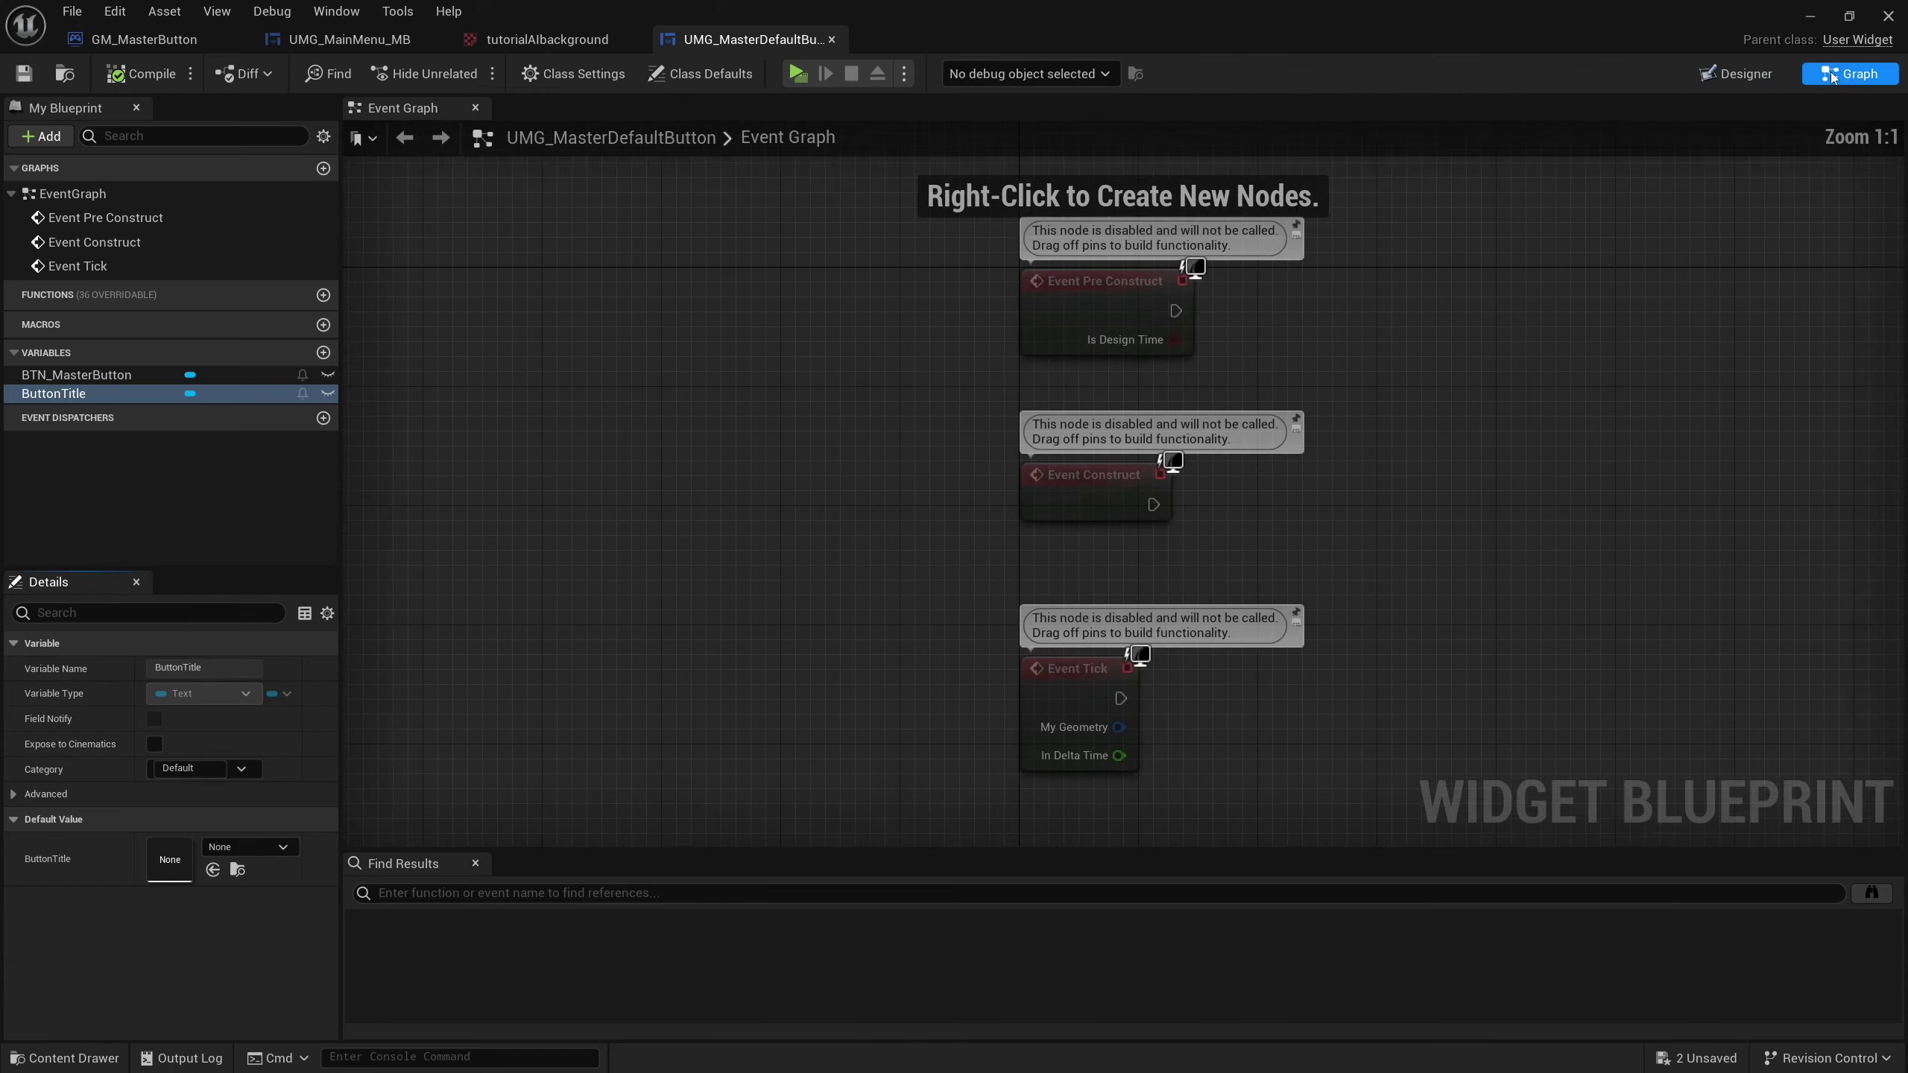
{"action": "key", "text": "Delete"}
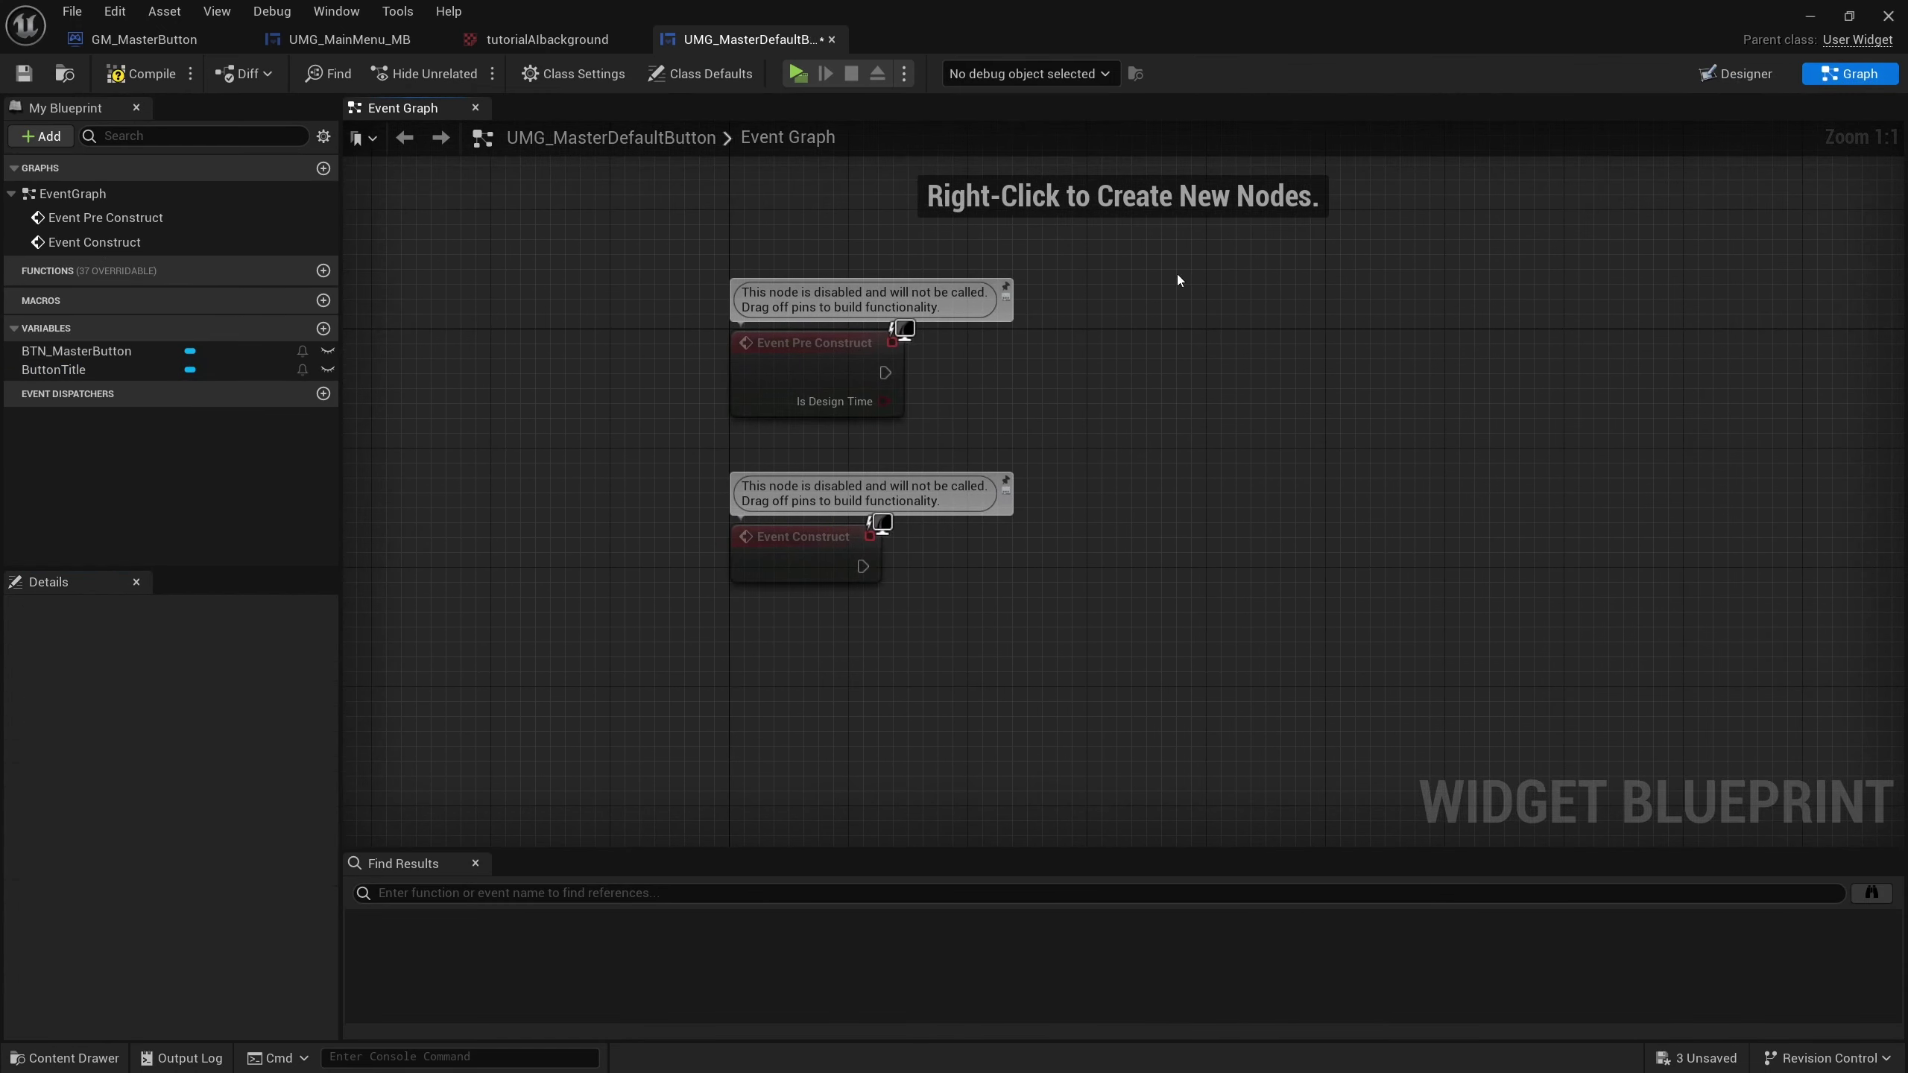
{"action": "left_click_drag", "start_coordinate": [1085, 315], "coordinate": [893, 346]}
{"action": "key", "text": "Delete"}
{"action": "key", "text": "Home"}
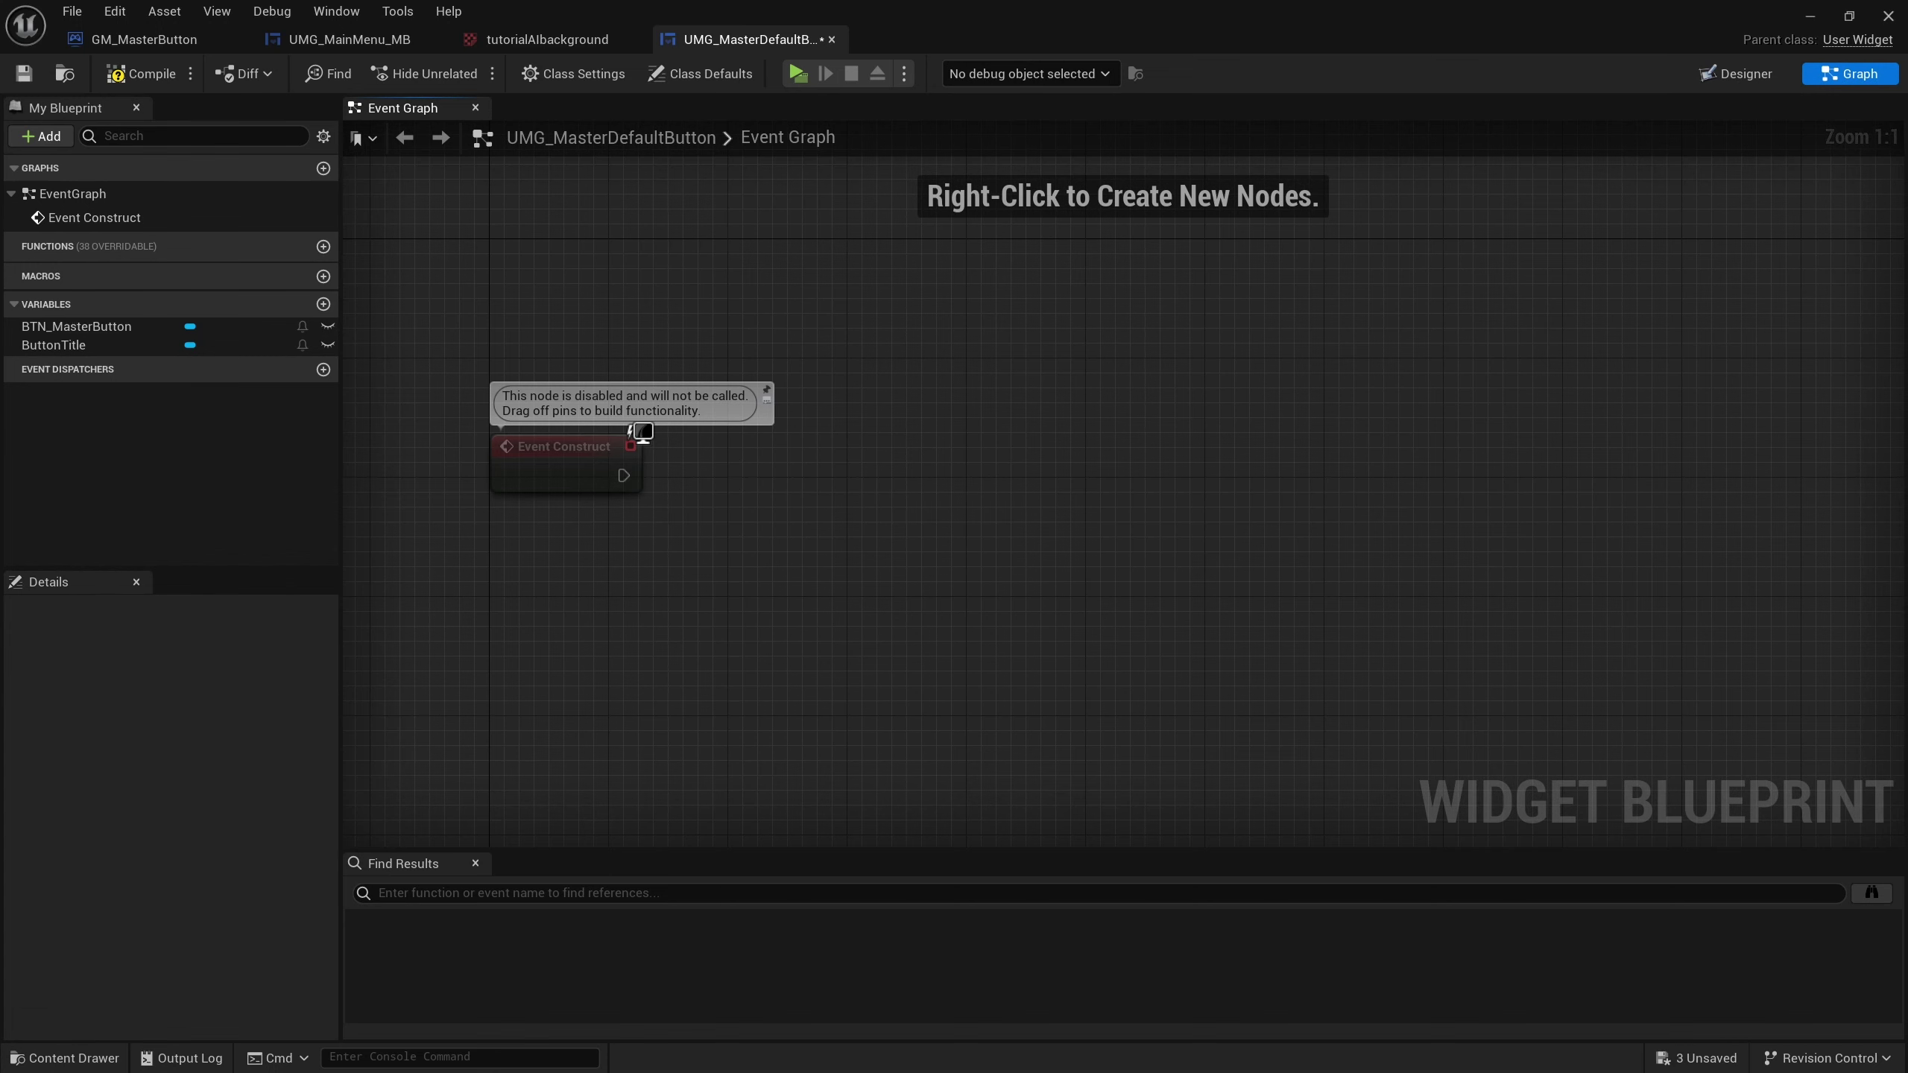
Add a ButtonTitle getter with a SetText (Text) node driven by Event Construct.
{"action": "mouse_move", "coordinate": [150, 345]}
{"action": "left_mouse_down"}
{"action": "mouse_move", "coordinate": [608, 633]}
{"action": "mouse_move", "coordinate": [758, 478]}
{"action": "left_mouse_up"}
{"action": "left_click", "coordinate": [609, 627]}
{"action": "type", "text": "set text"}
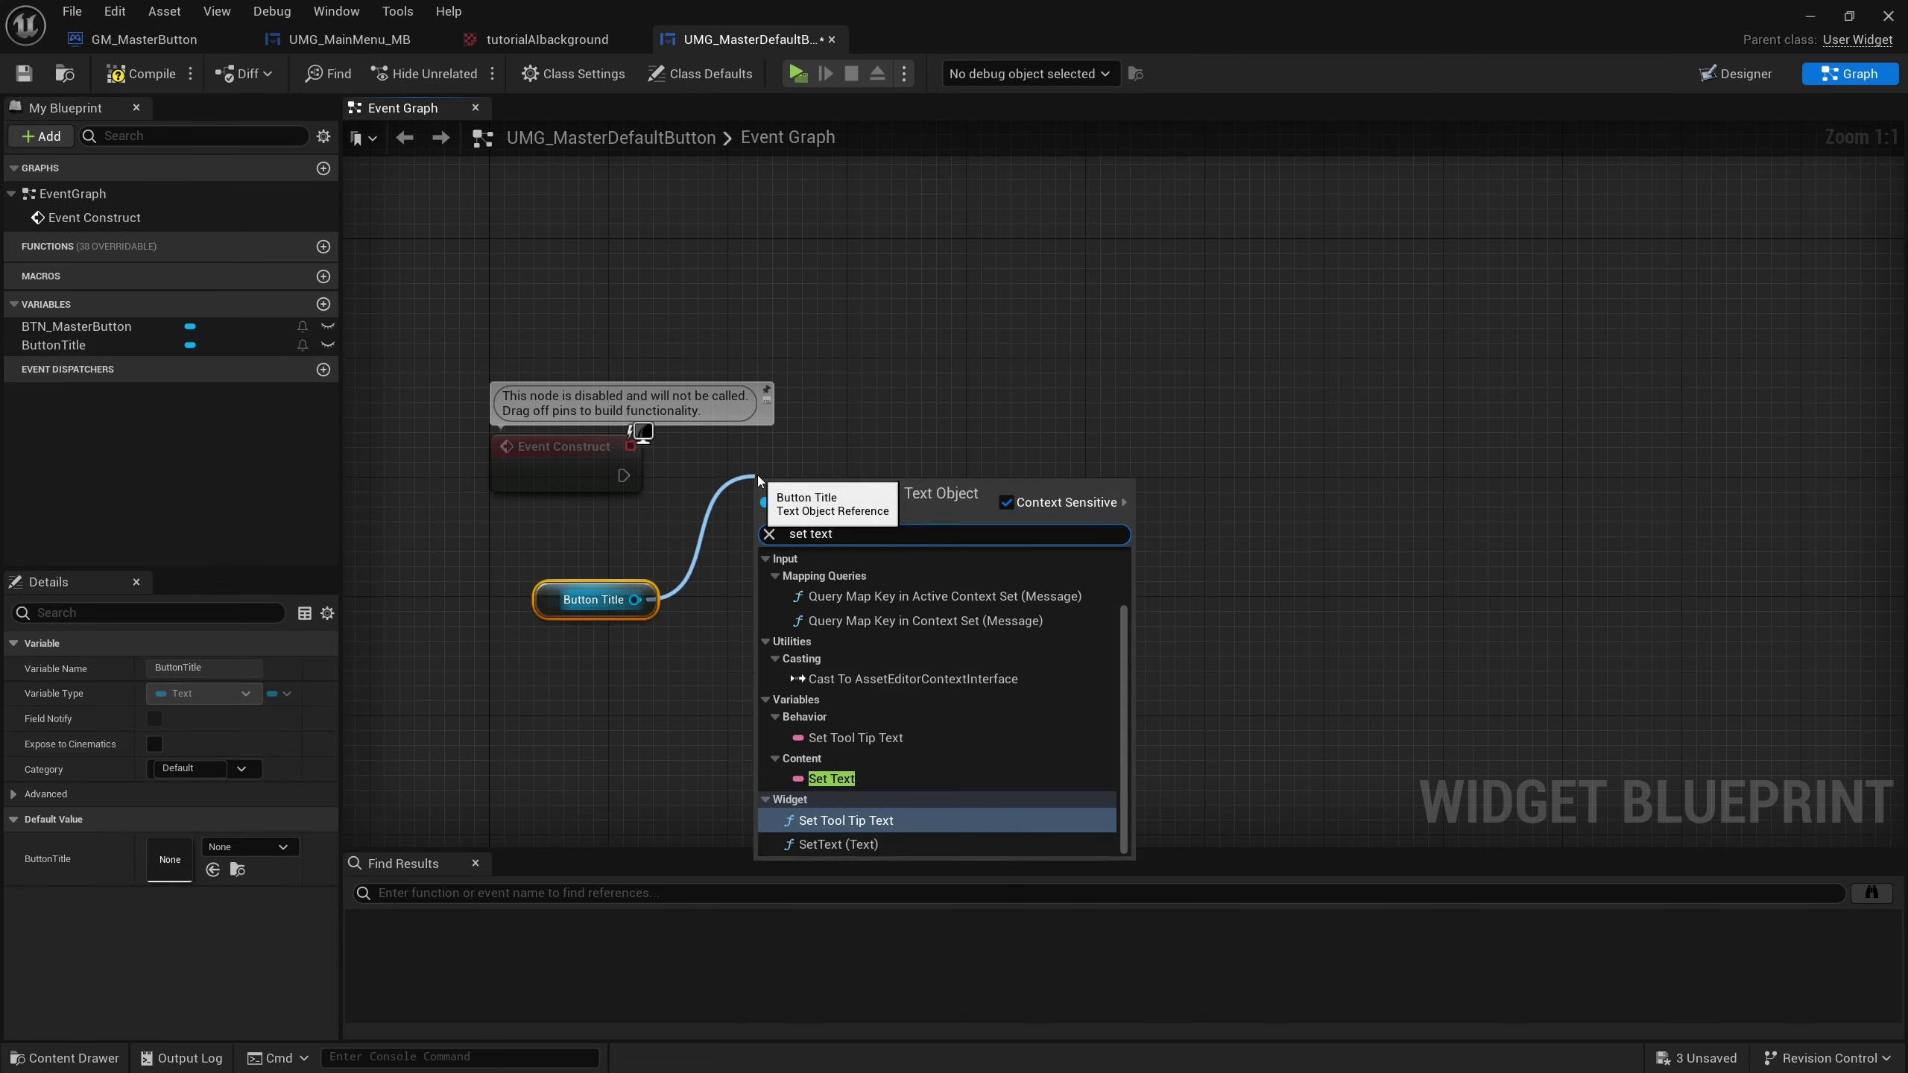
{"action": "key", "text": "Down"}
{"action": "key", "text": "Return"}
{"action": "mouse_move", "coordinate": [623, 474]}
{"action": "left_mouse_down"}
{"action": "mouse_move", "coordinate": [762, 546]}
{"action": "mouse_move", "coordinate": [862, 401]}
{"action": "mouse_move", "coordinate": [787, 448]}
{"action": "left_mouse_up"}
{"action": "left_click", "coordinate": [761, 534]}
Promote In Text to an Instance Editable, Expose on Spawn variable, then compile and save.
{"action": "left_click_drag", "start_coordinate": [717, 535], "coordinate": [560, 547]}
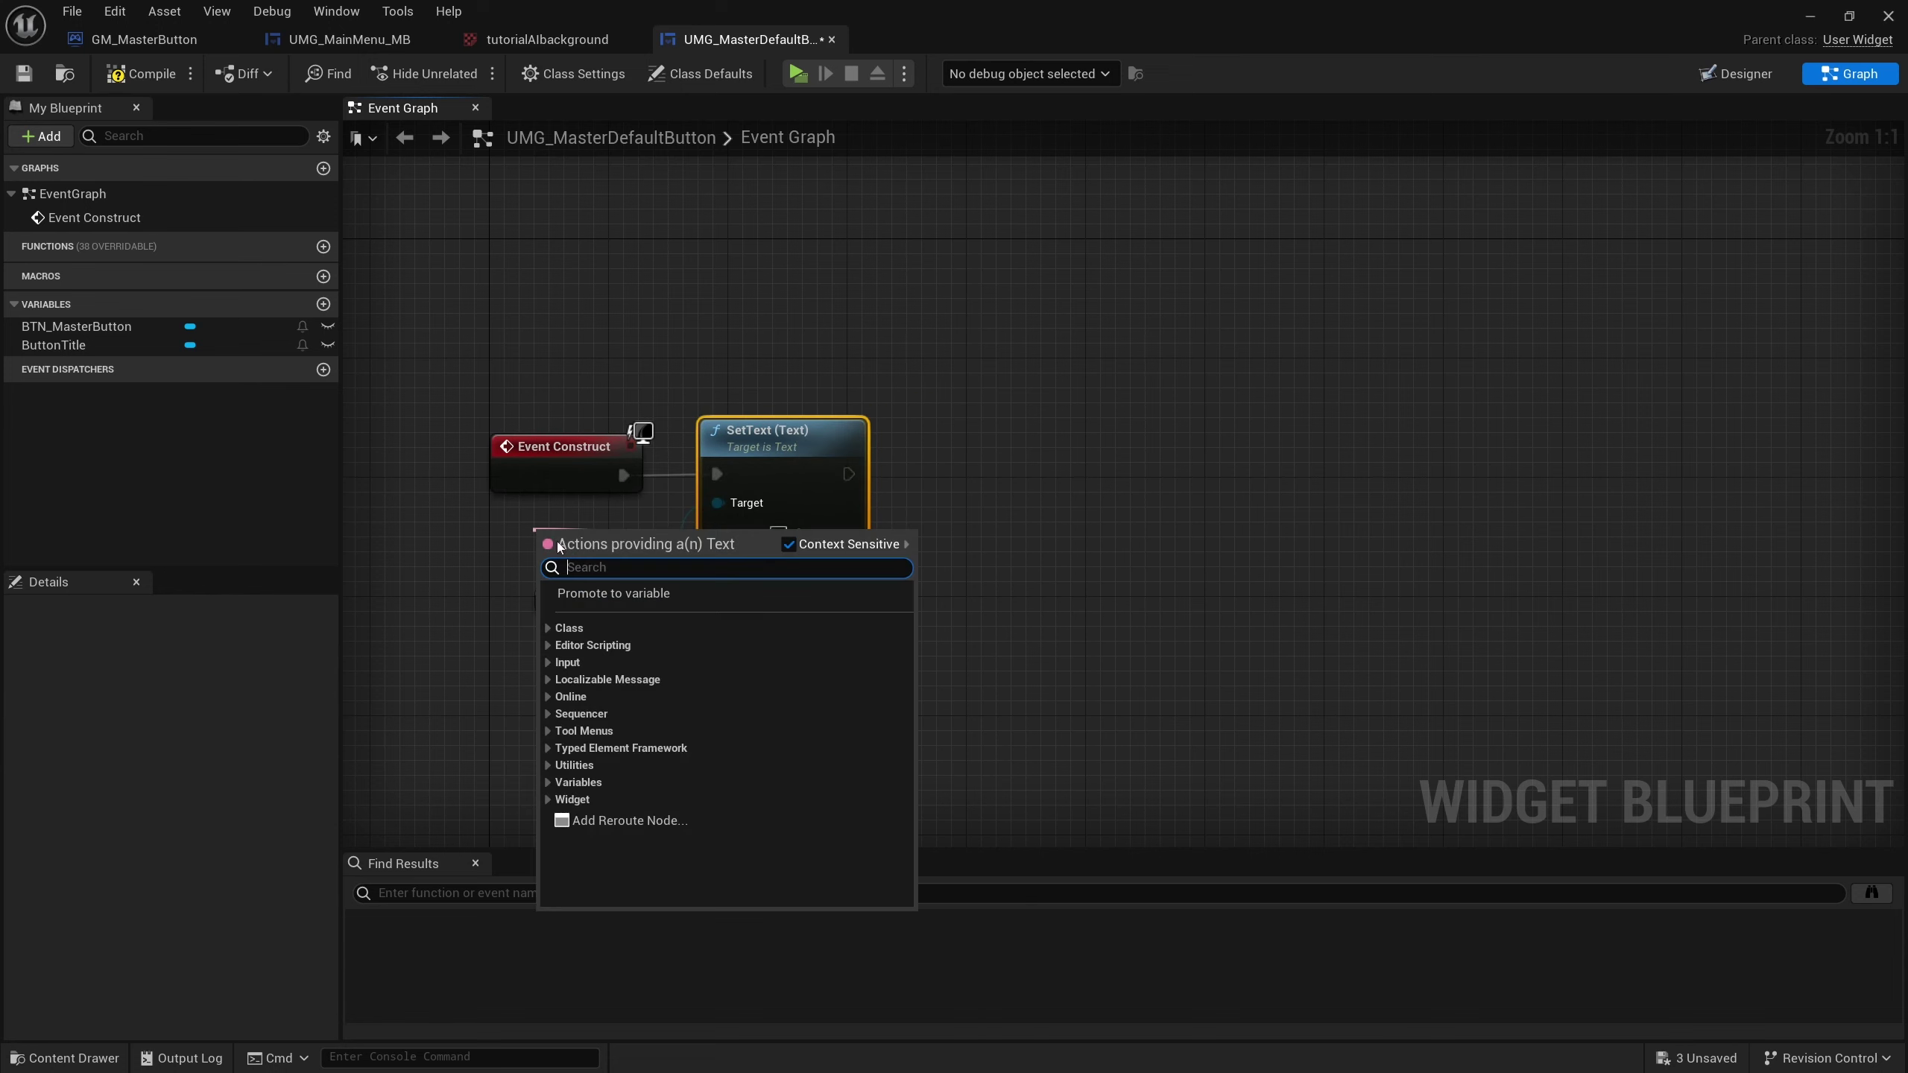
{"action": "left_click", "coordinate": [657, 594]}
{"action": "left_click", "coordinate": [595, 540]}
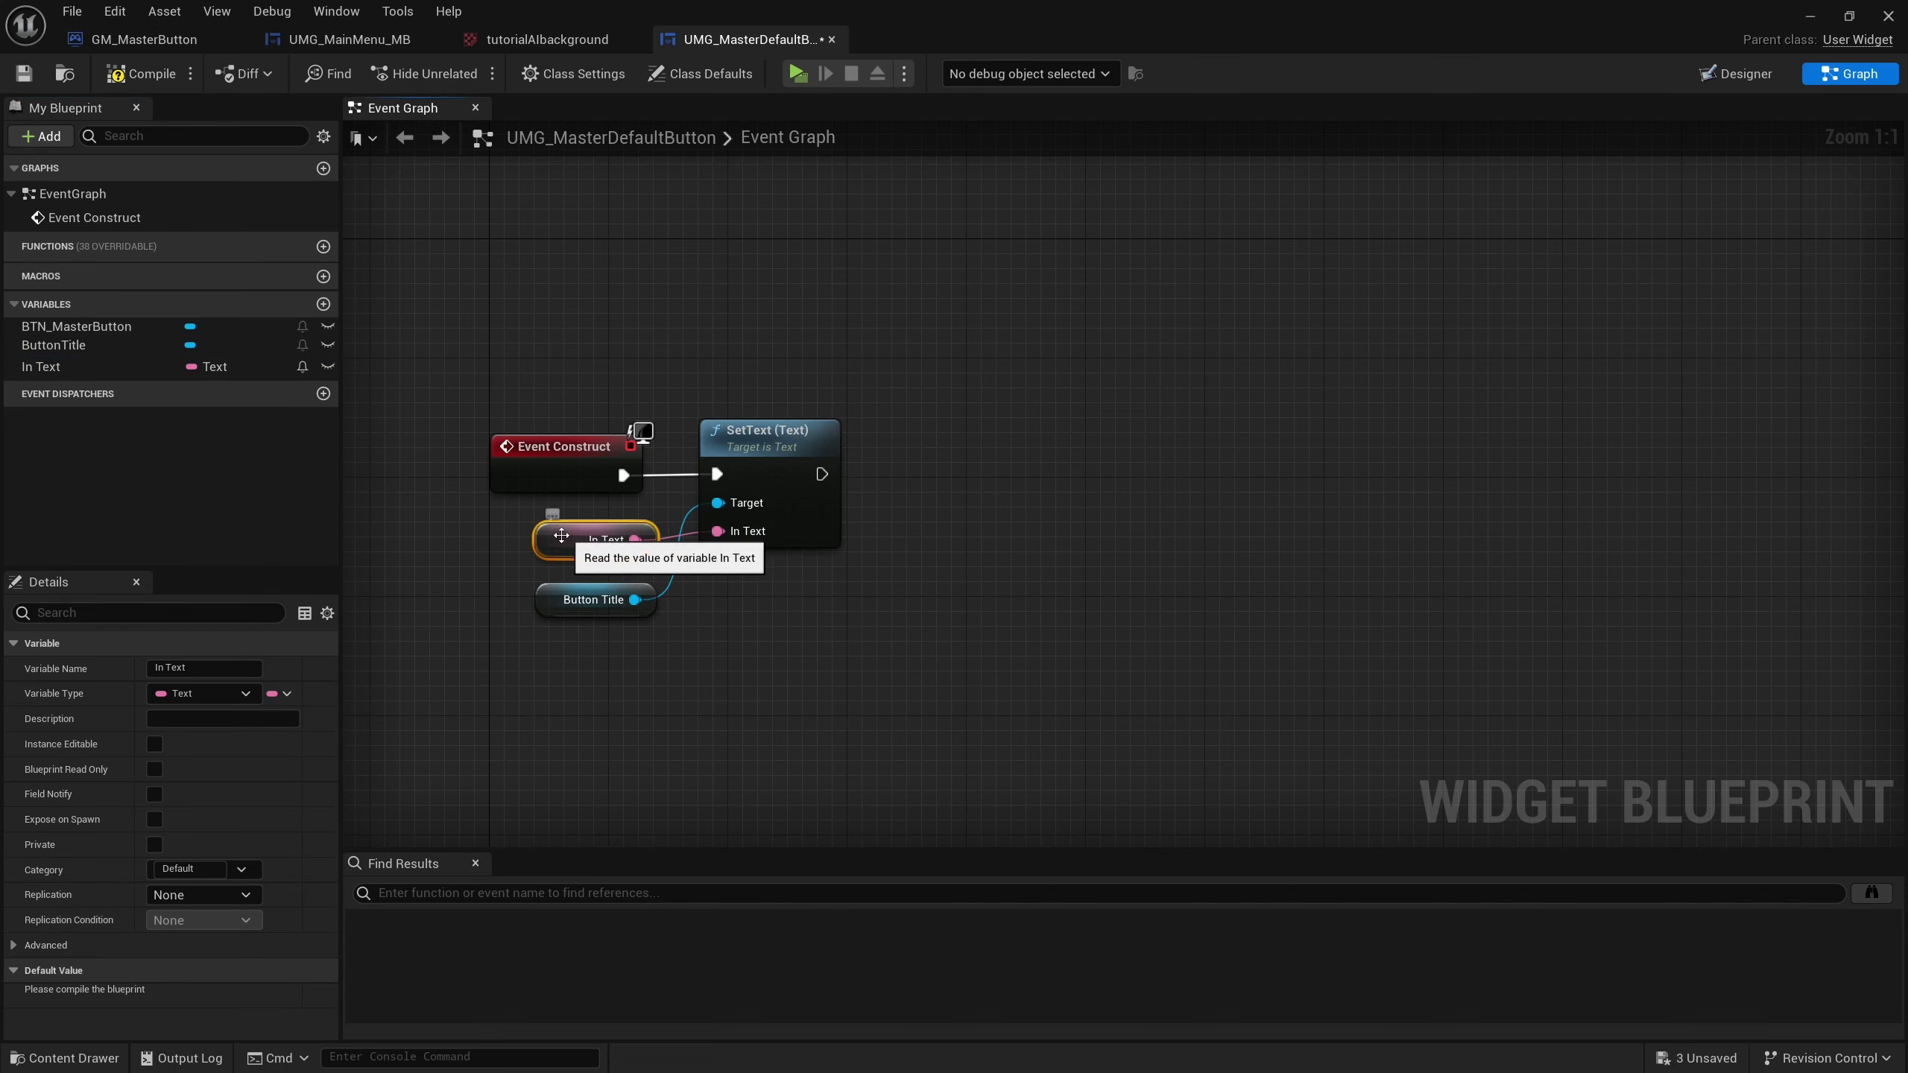
{"action": "left_click", "coordinate": [155, 748]}
{"action": "left_click", "coordinate": [155, 819]}
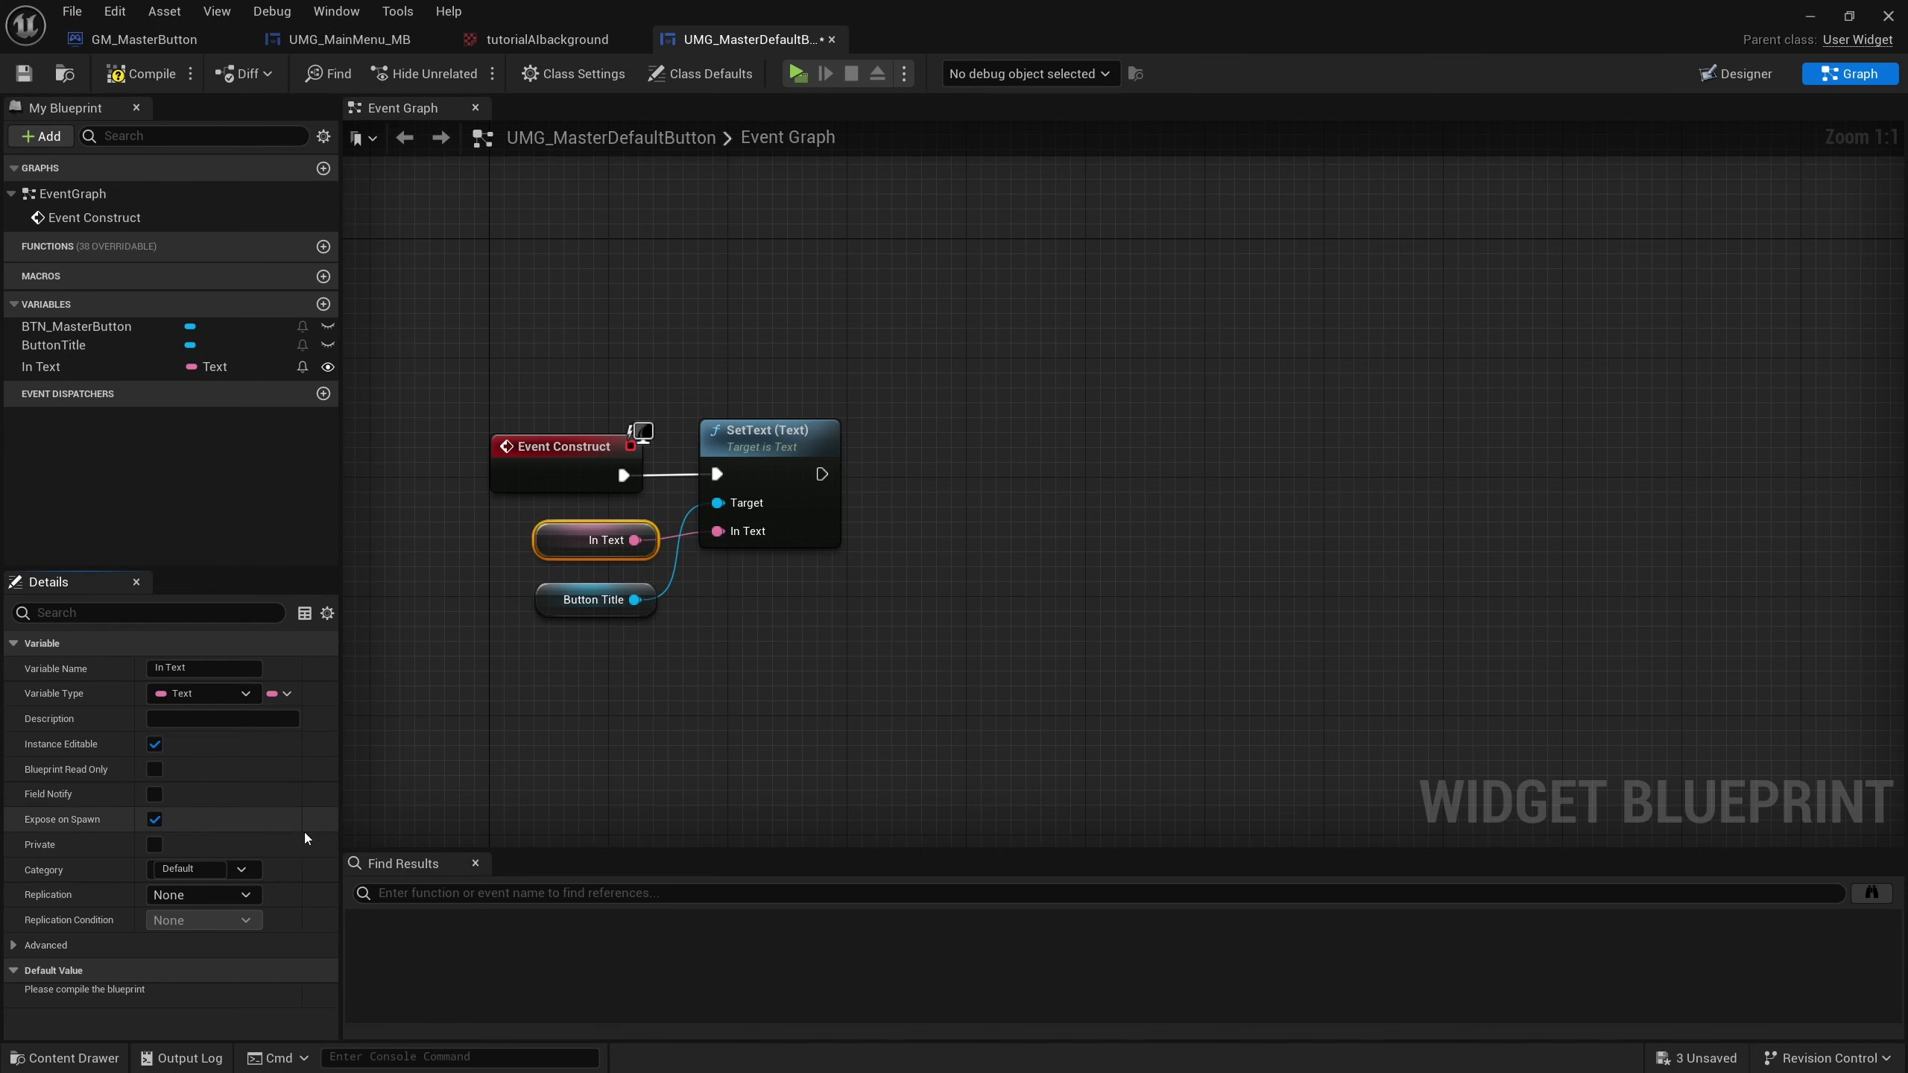
{"action": "left_click_drag", "start_coordinate": [597, 600], "coordinate": [597, 511]}
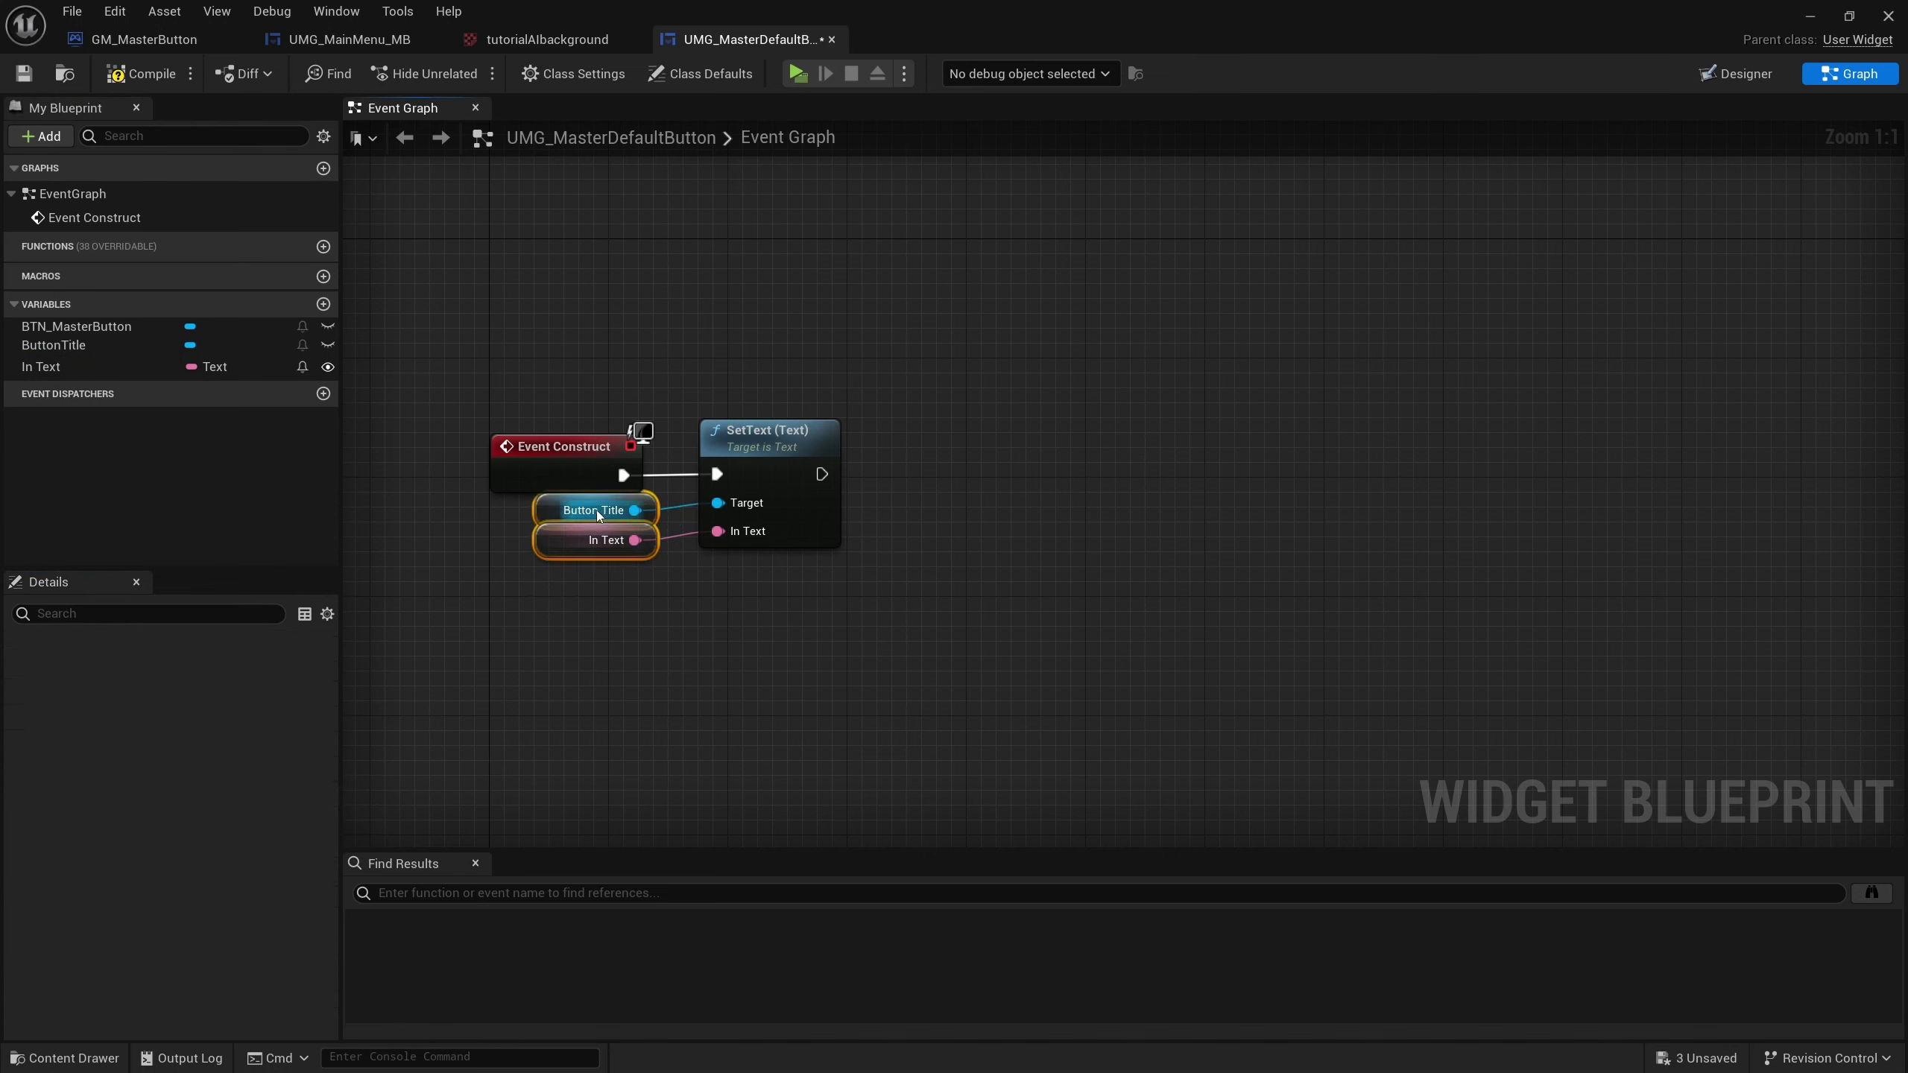
{"action": "left_click", "coordinate": [883, 617]}
{"action": "key", "text": "F7"}
{"action": "key", "text": "ctrl+s"}
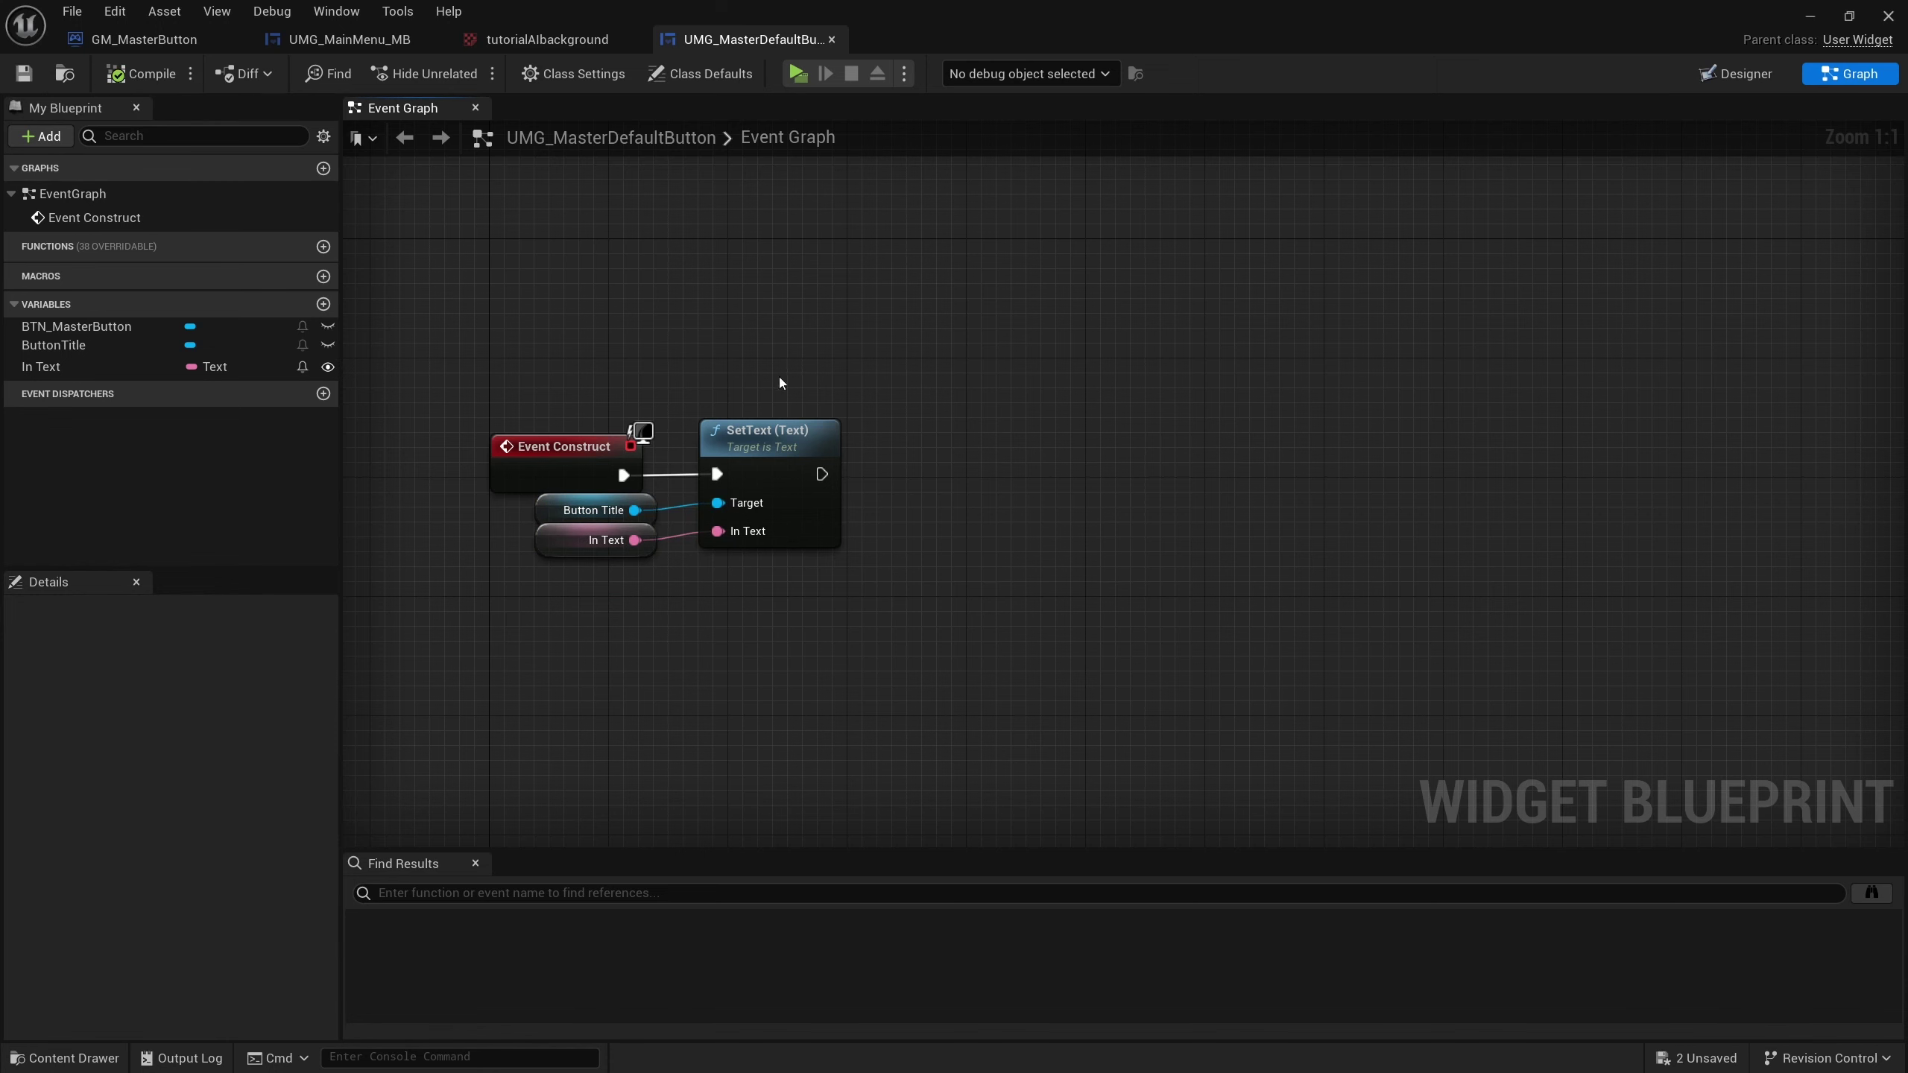
{"action": "right_click_drag", "start_coordinate": [948, 456], "coordinate": [916, 445]}
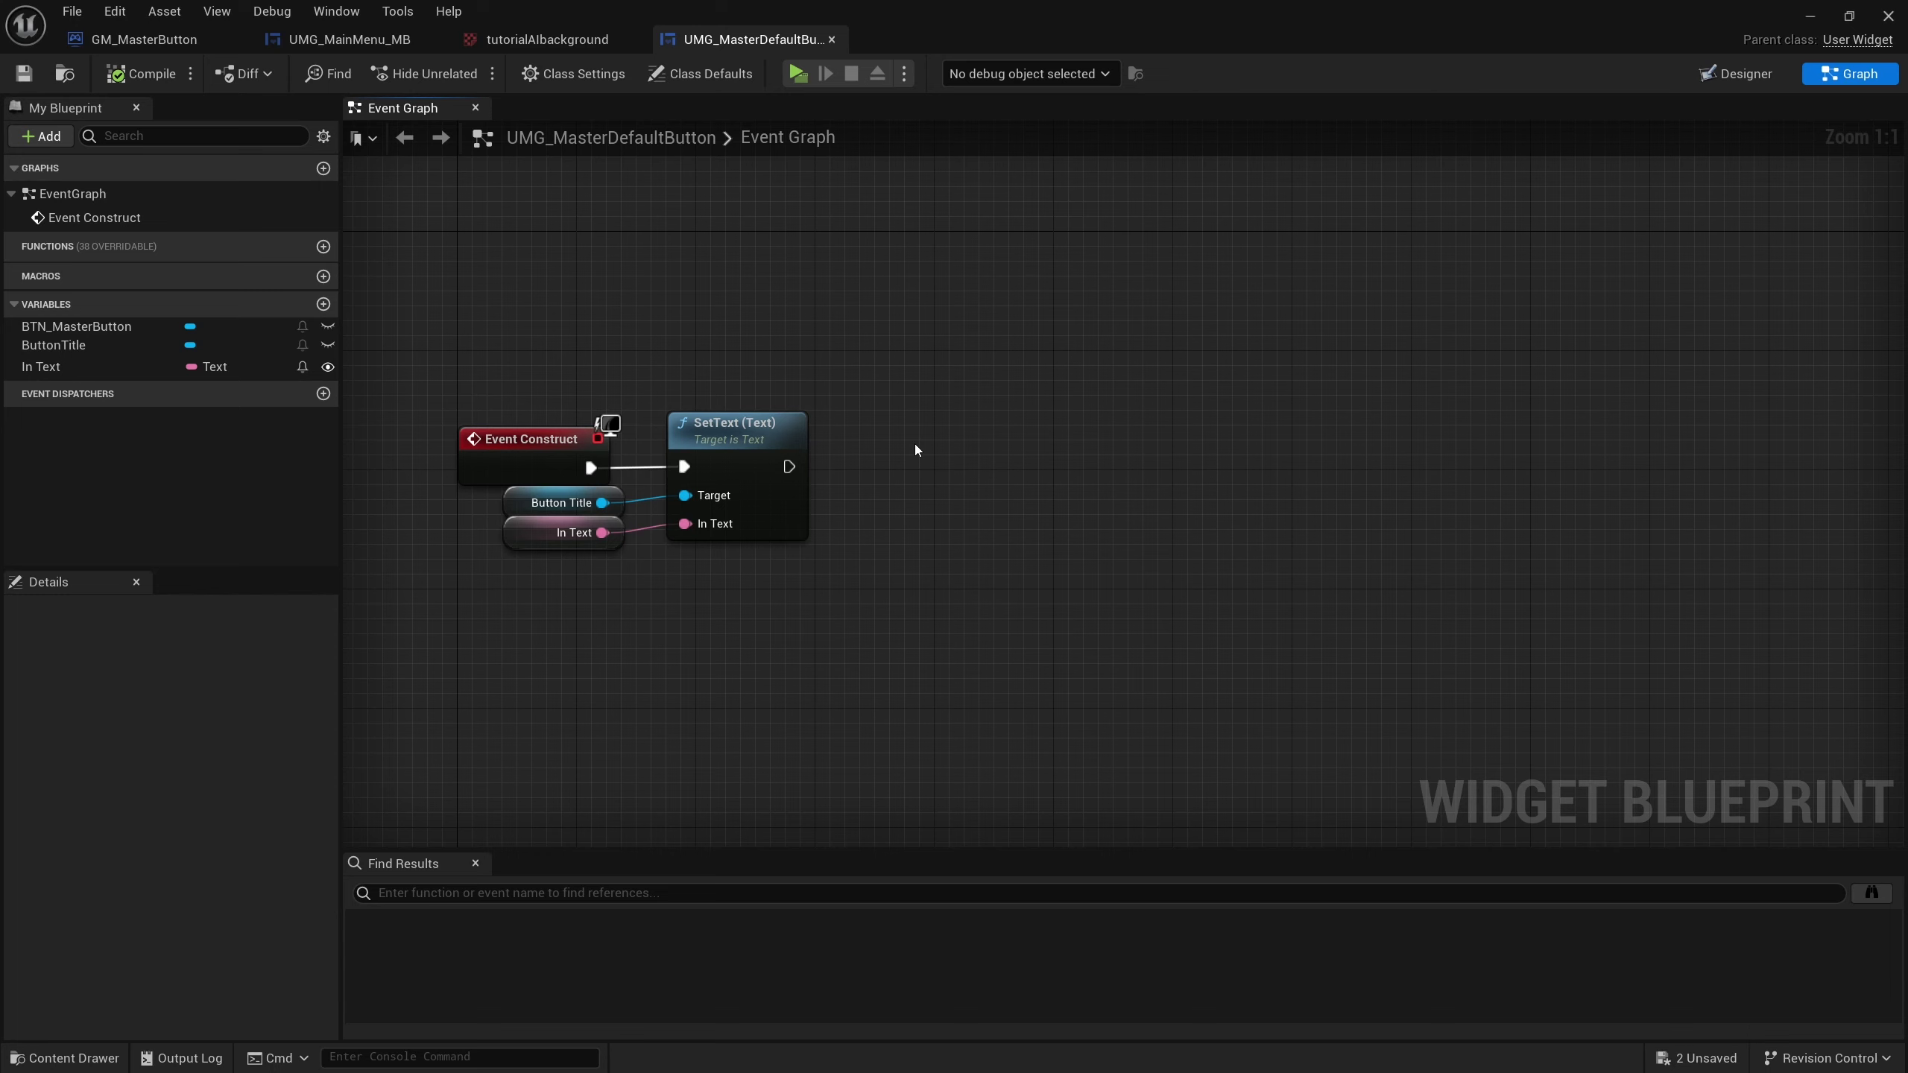
In UMG_MainMenu_MB, drag BTN_Test to the lower-left of the canvas.
{"action": "left_click", "coordinate": [350, 38]}
{"action": "scroll", "coordinate": [676, 447], "scroll_direction": "down", "scroll_amount": 2}
{"action": "scroll", "coordinate": [606, 455], "scroll_direction": "up", "scroll_amount": 1}
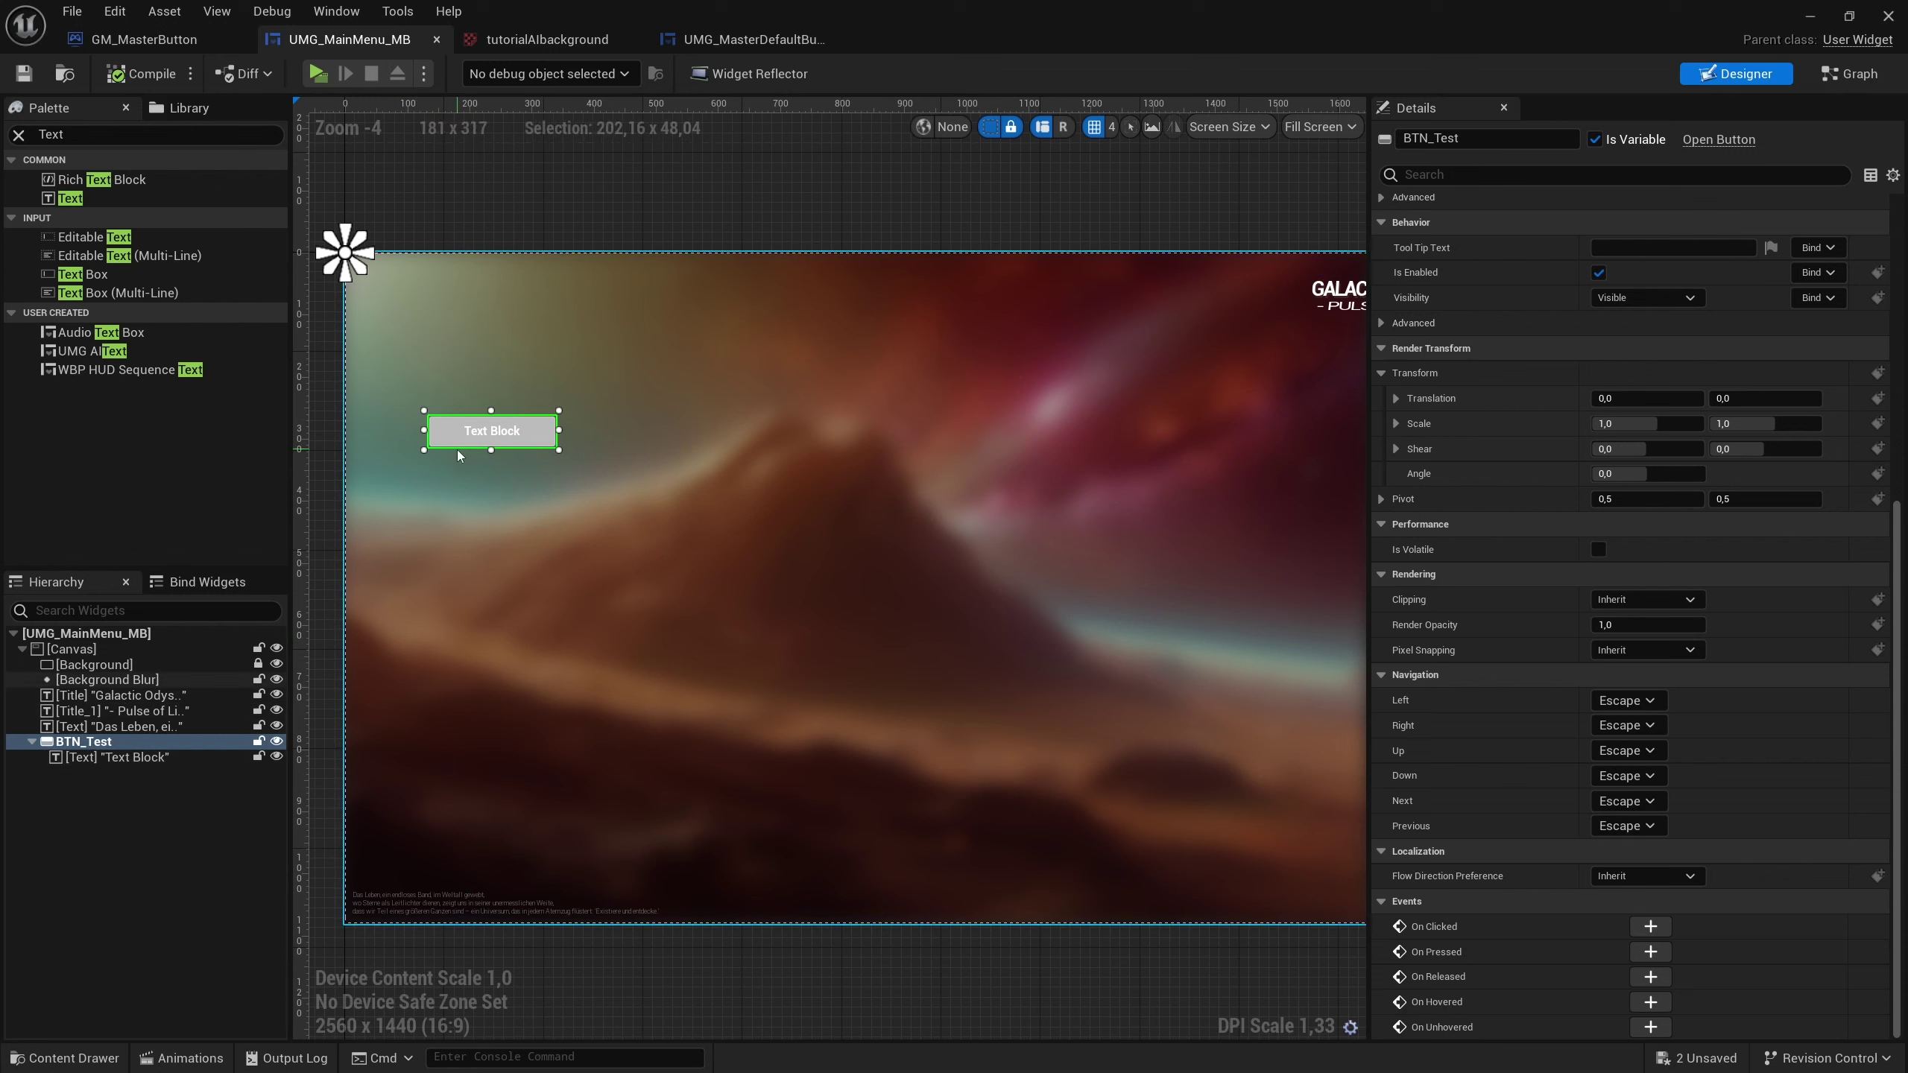
{"action": "left_click_drag", "start_coordinate": [449, 436], "coordinate": [404, 821]}
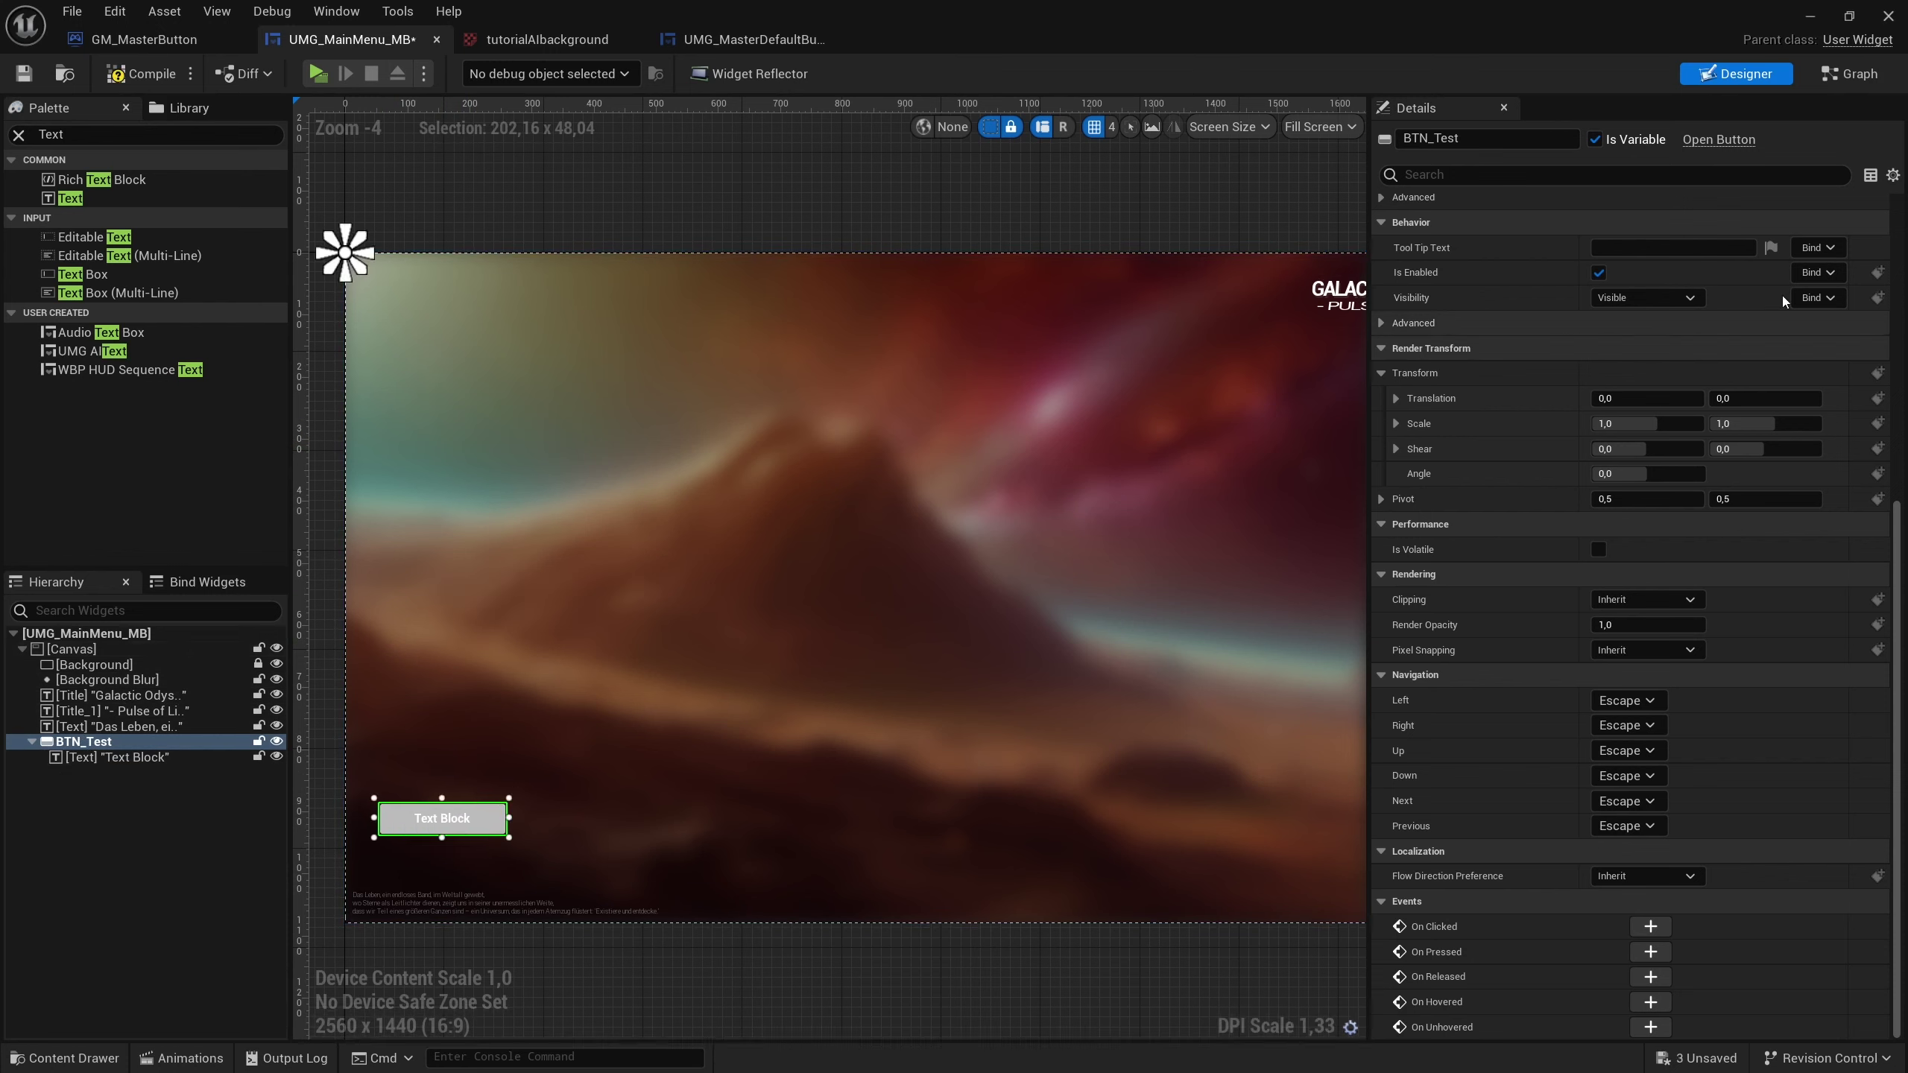
{"action": "scroll", "coordinate": [1634, 285], "scroll_direction": "up", "scroll_amount": 5}
{"action": "scroll", "coordinate": [1610, 217], "scroll_direction": "up", "scroll_amount": 4}
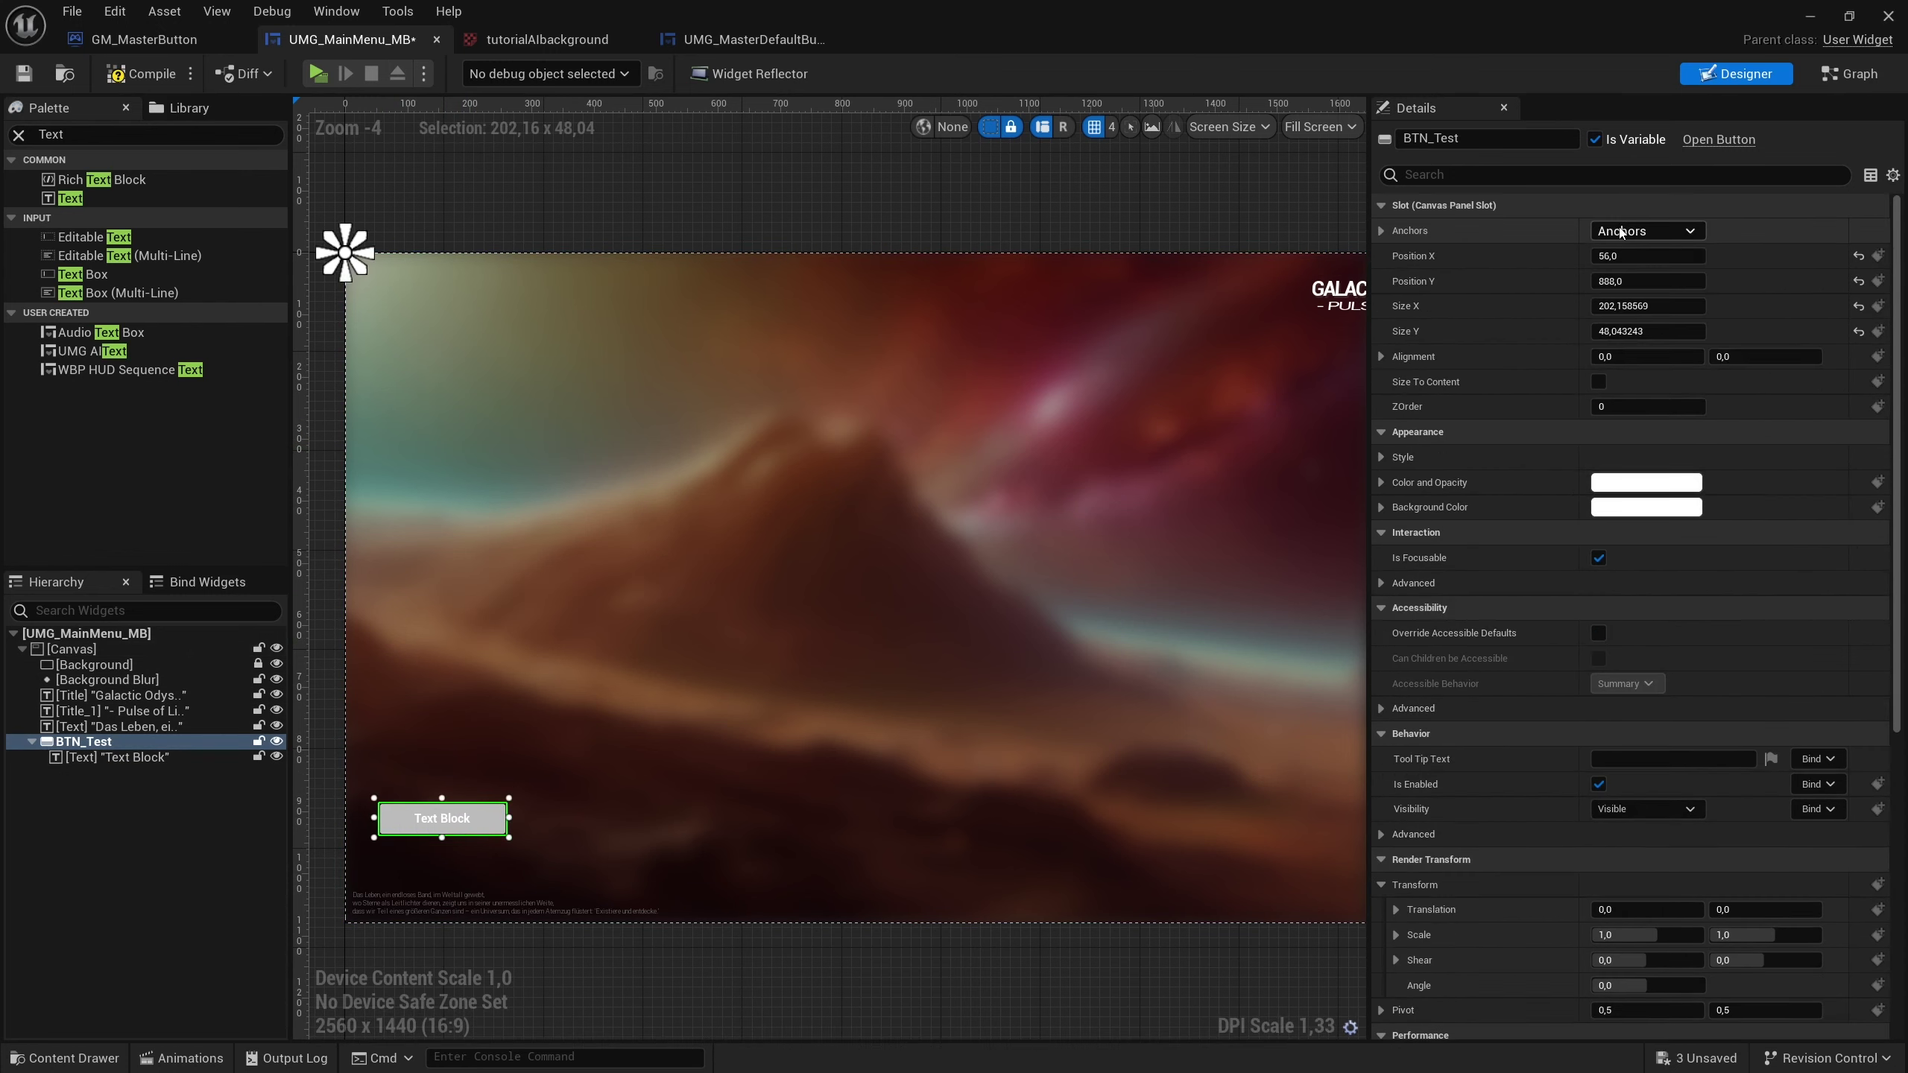
Anchor BTN_Test to the bottom-left preset, placing it at X 56, Y -192.
{"action": "left_click", "coordinate": [1644, 231]}
{"action": "left_click", "coordinate": [1620, 407]}
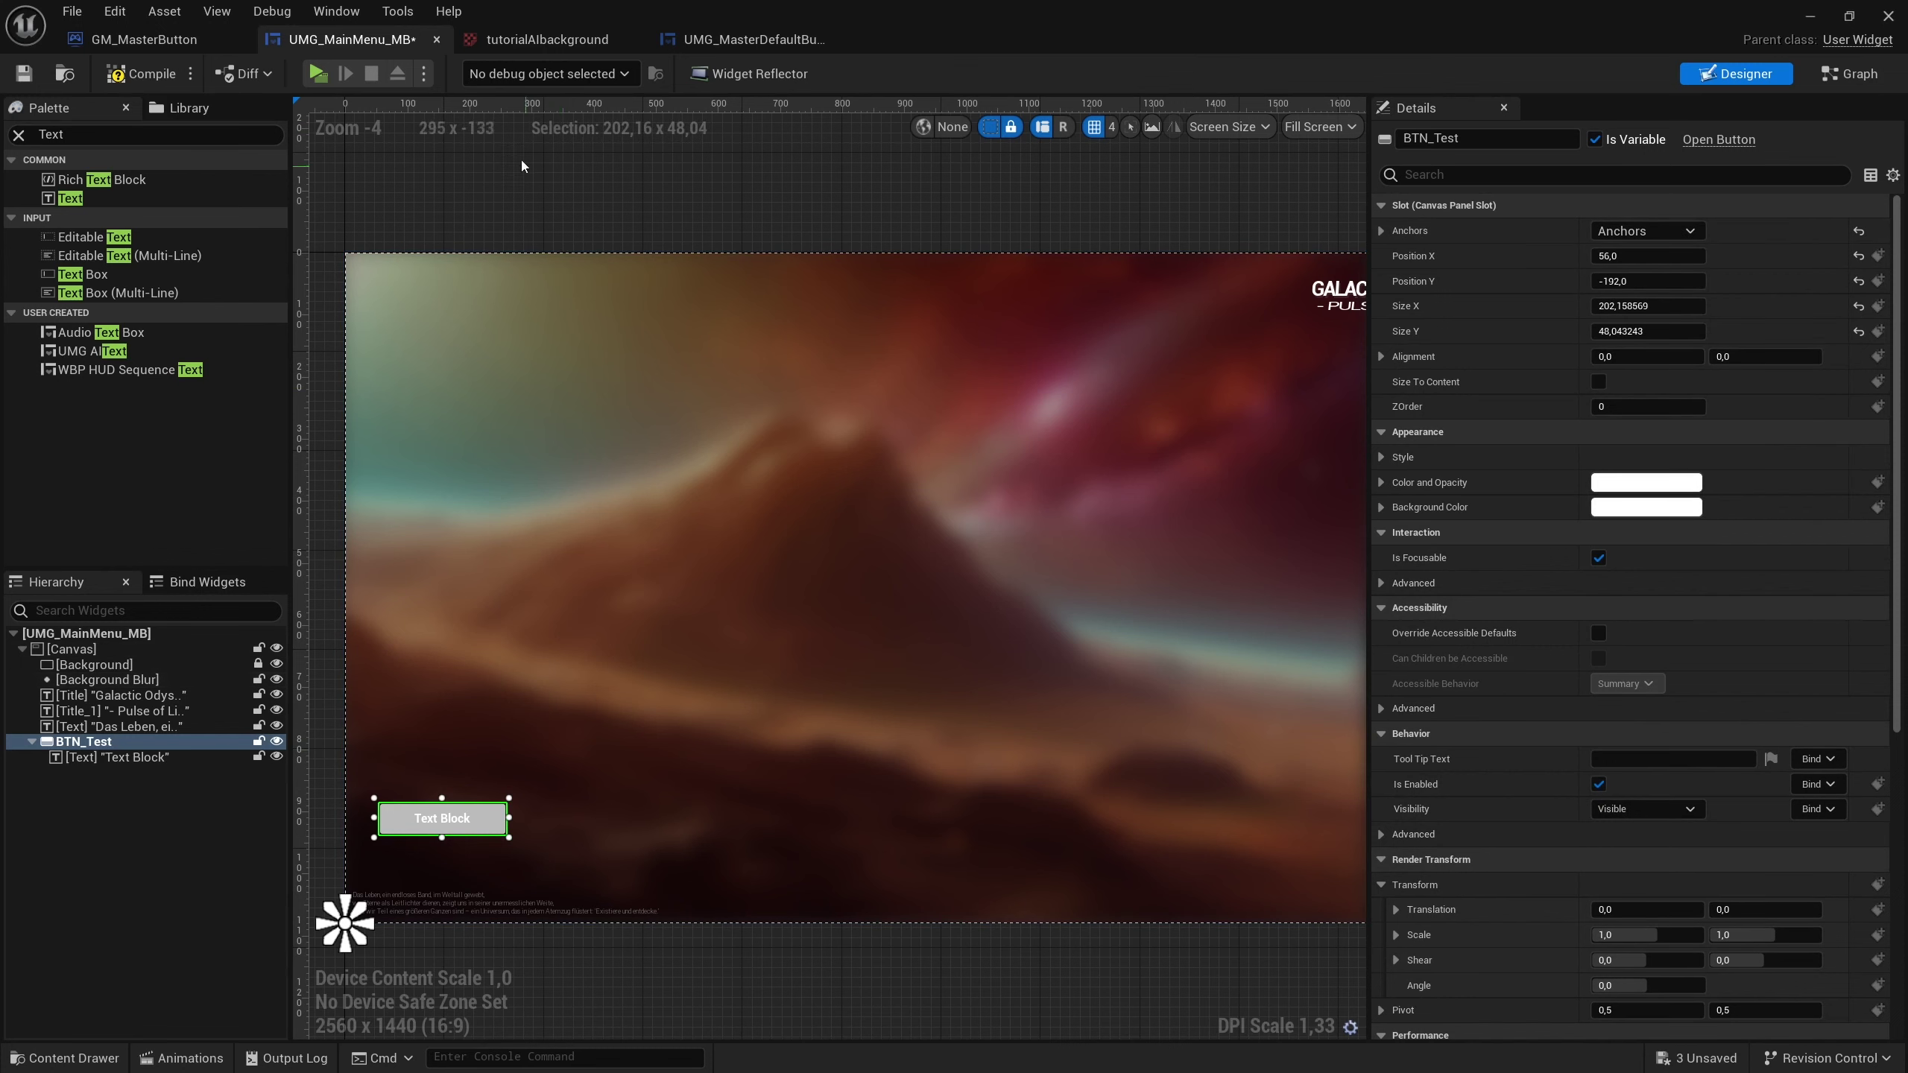
{"action": "left_click", "coordinate": [323, 300]}
{"action": "left_click", "coordinate": [84, 138]}
{"action": "key", "text": "BackSpace"}
{"action": "key", "text": "BackSpace"}
{"action": "key", "text": "BackSpace"}
{"action": "key", "text": "BackSpace"}
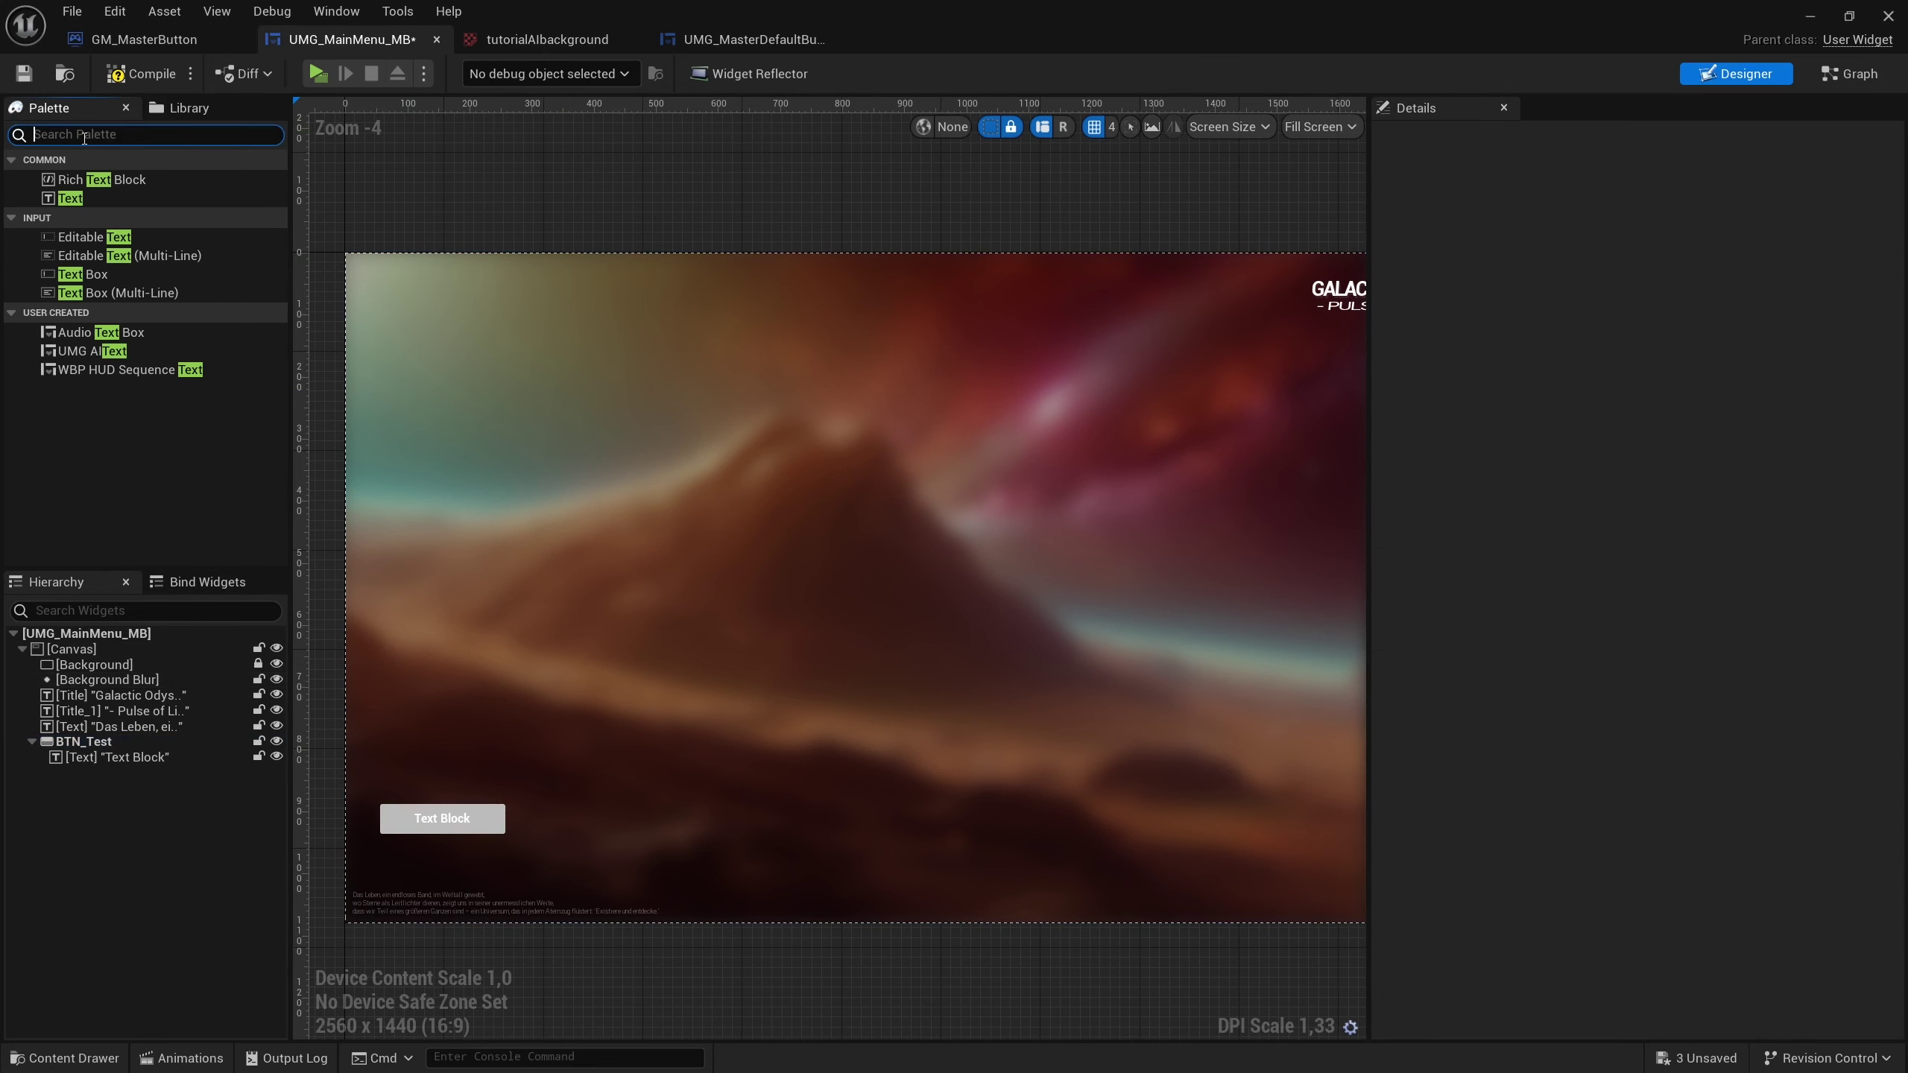
Add a Widget Switcher to the menu canvas and roughly position it.
{"action": "type", "text": "widget"}
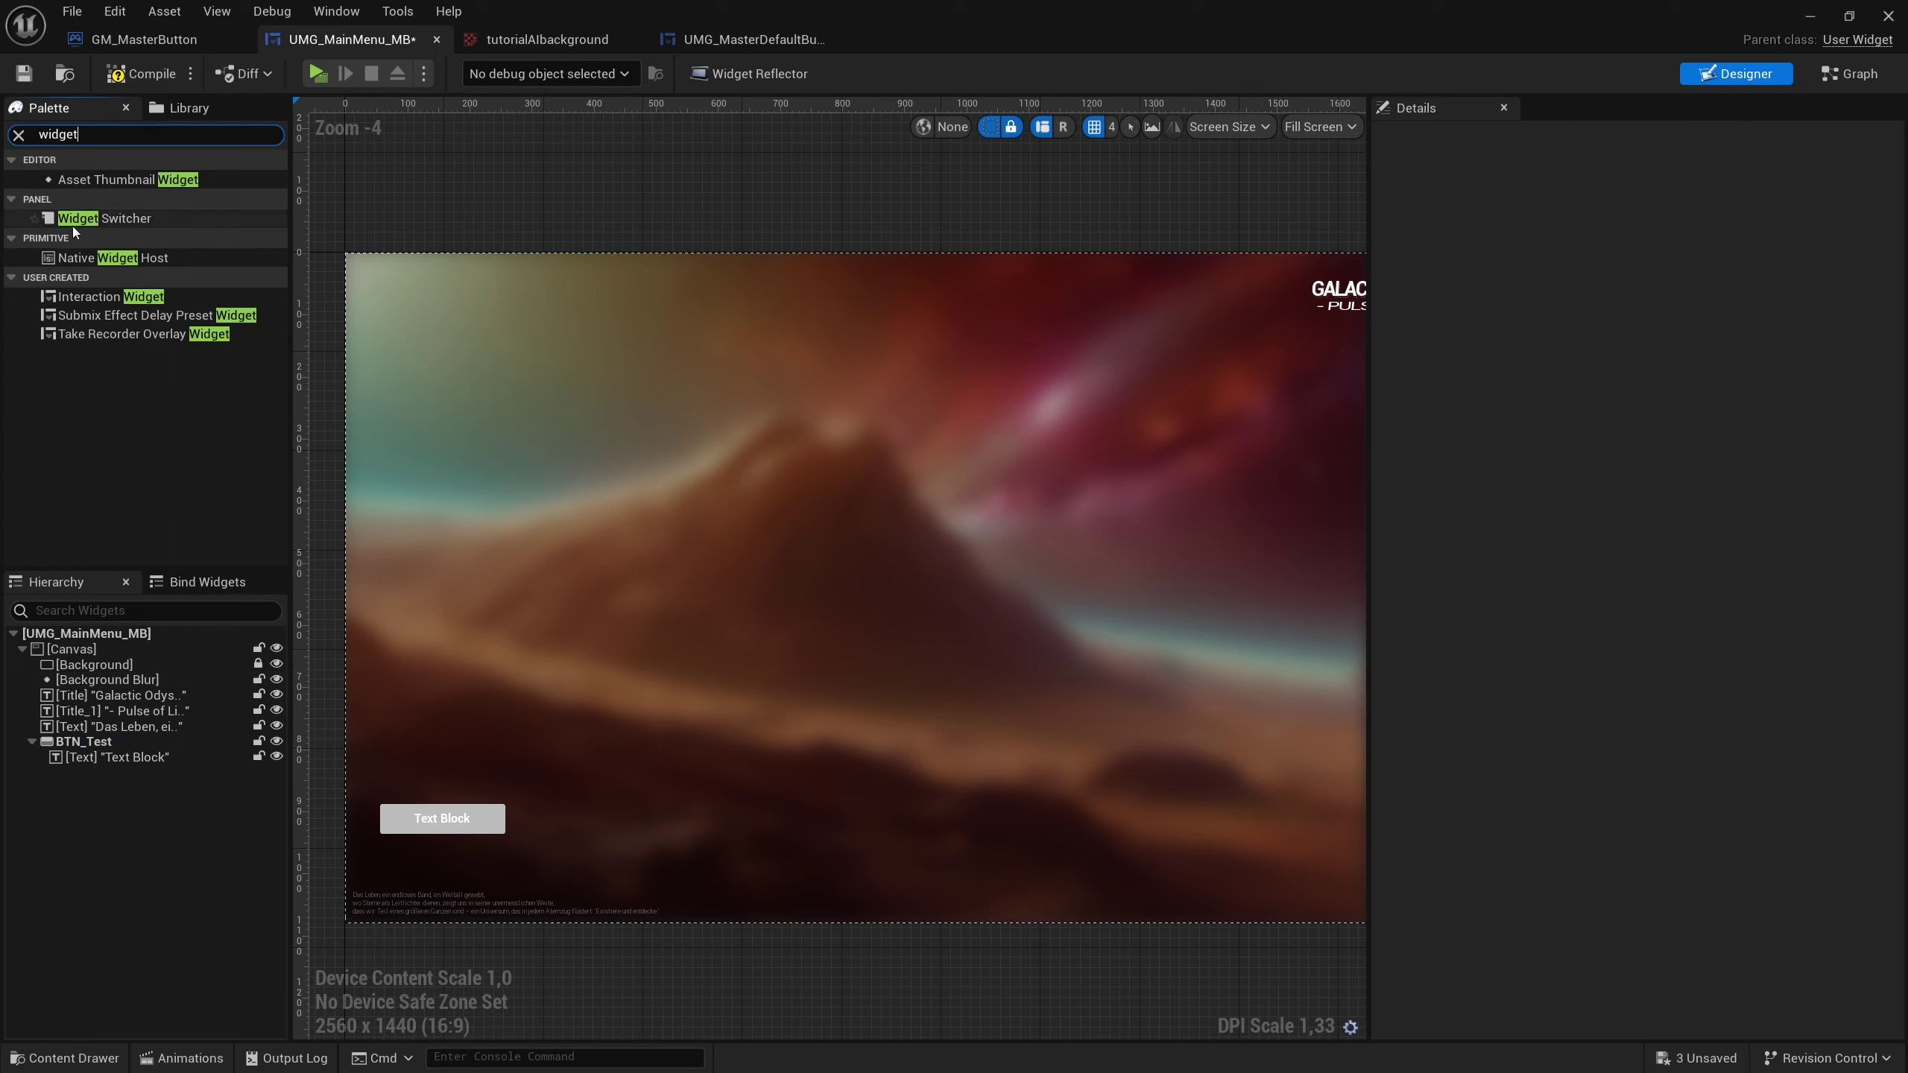
{"action": "mouse_move", "coordinate": [74, 219]}
{"action": "left_mouse_down"}
{"action": "mouse_move", "coordinate": [530, 436]}
{"action": "mouse_move", "coordinate": [80, 651]}
{"action": "left_mouse_up"}
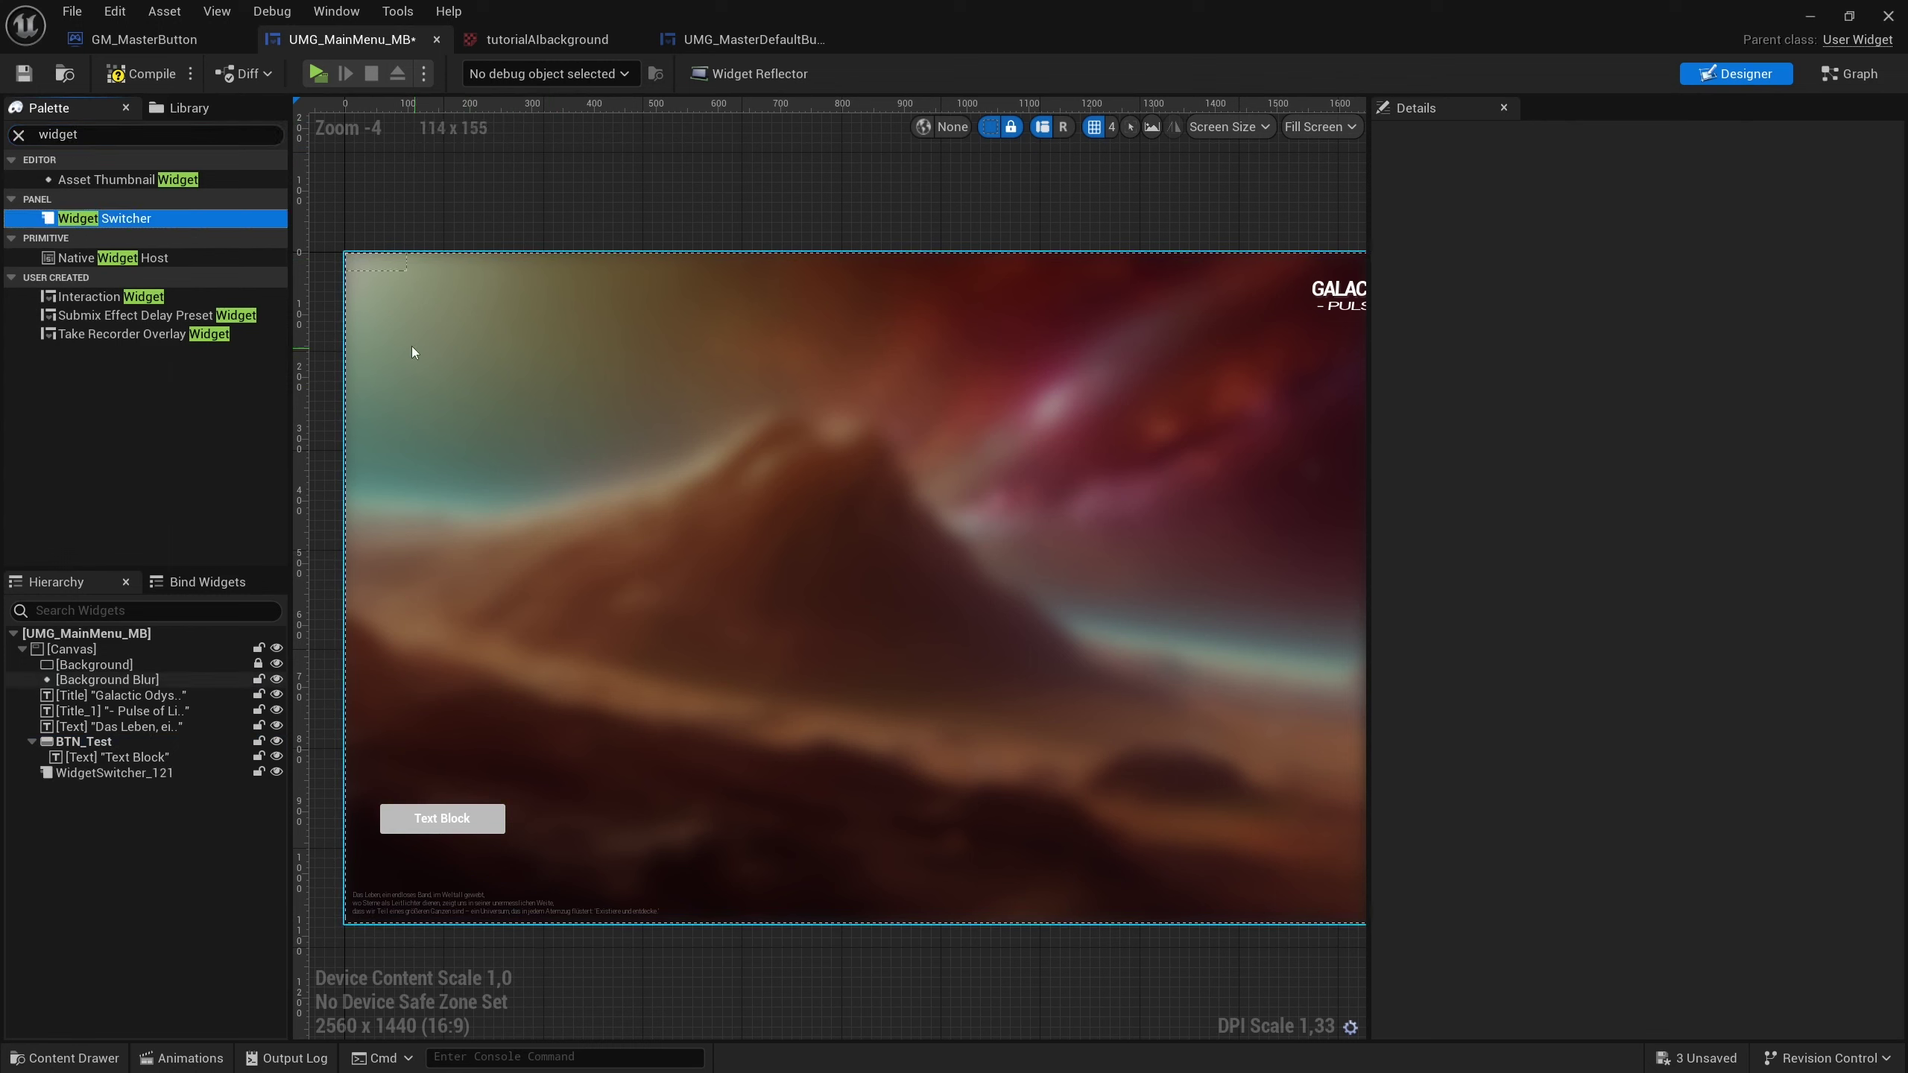
{"action": "left_click", "coordinate": [114, 774]}
{"action": "mouse_move", "coordinate": [392, 269]}
{"action": "left_mouse_down"}
{"action": "mouse_move", "coordinate": [522, 364]}
{"action": "mouse_move", "coordinate": [652, 678]}
{"action": "mouse_move", "coordinate": [882, 688]}
{"action": "left_mouse_up"}
{"action": "left_click_drag", "start_coordinate": [631, 524], "coordinate": [783, 524]}
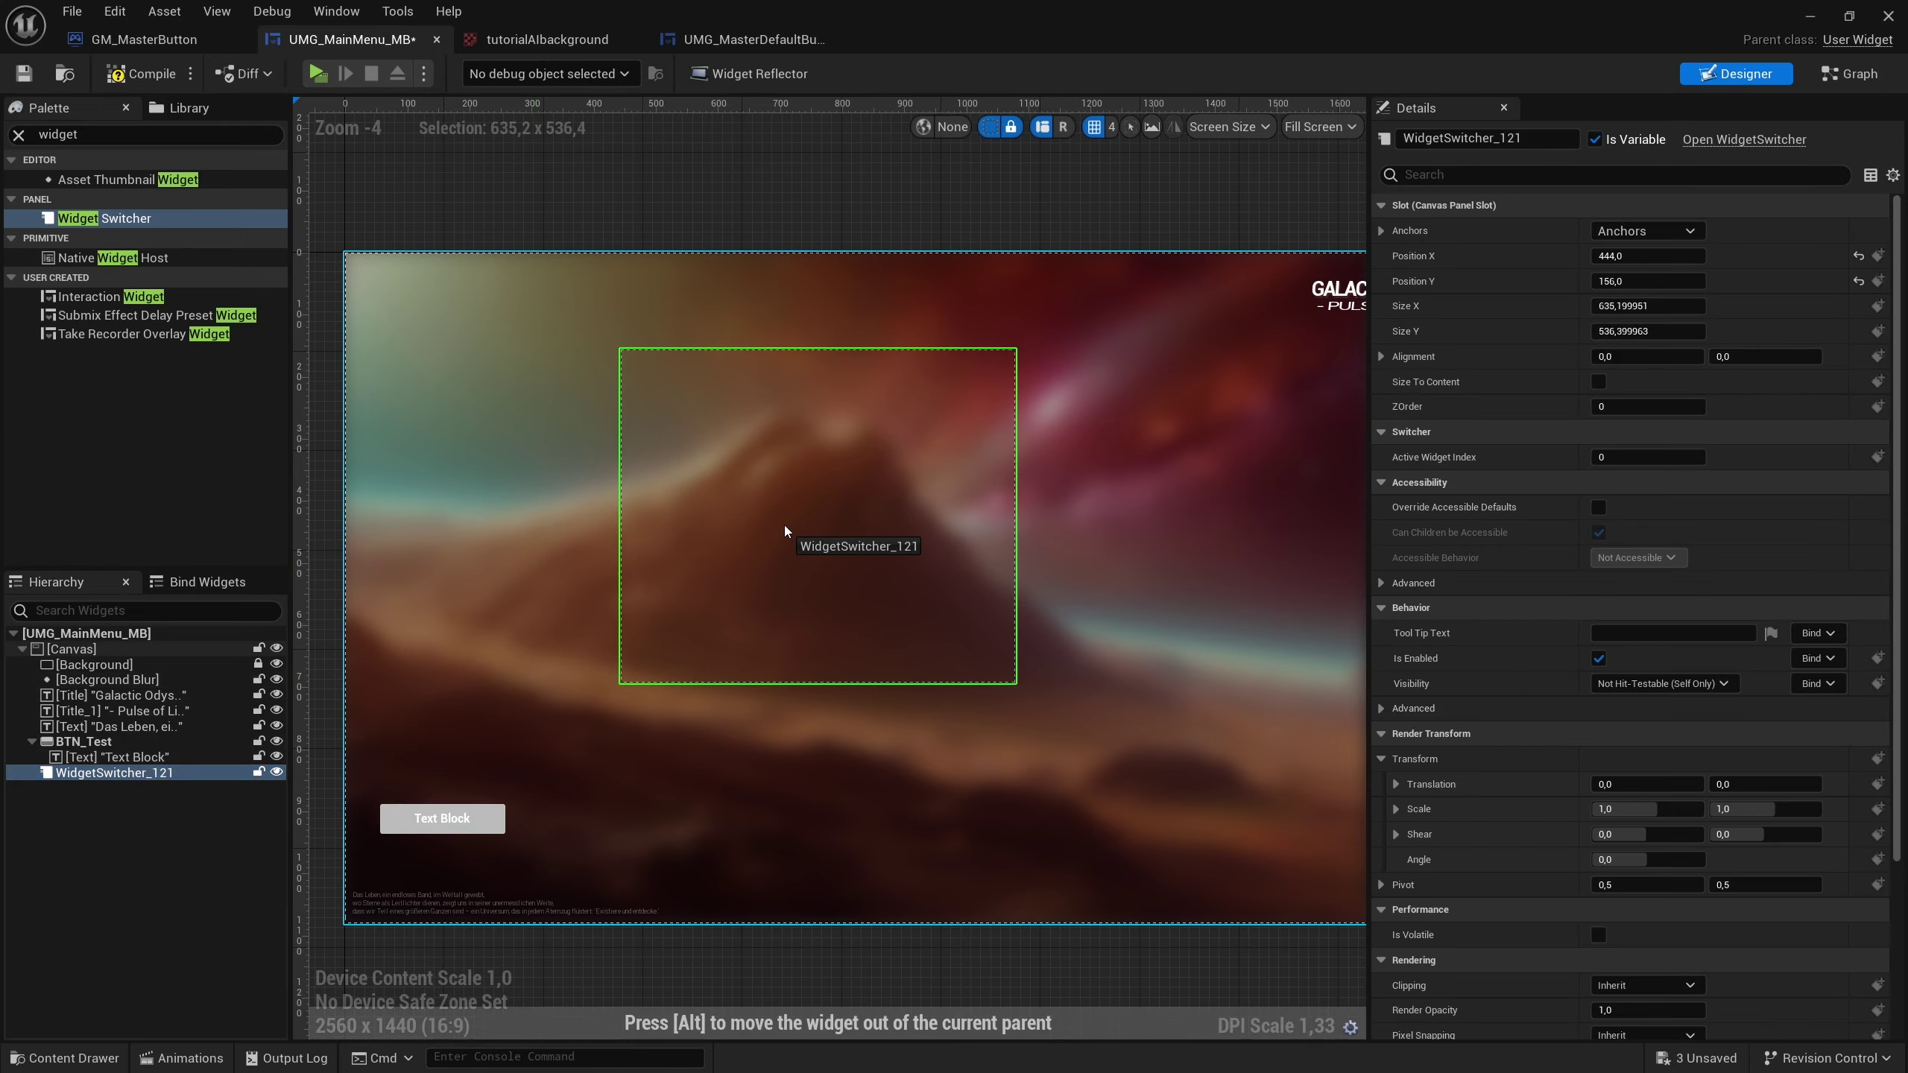
{"action": "right_click_drag", "start_coordinate": [784, 524], "coordinate": [682, 372]}
{"action": "scroll", "coordinate": [713, 389], "scroll_direction": "down", "scroll_amount": 1}
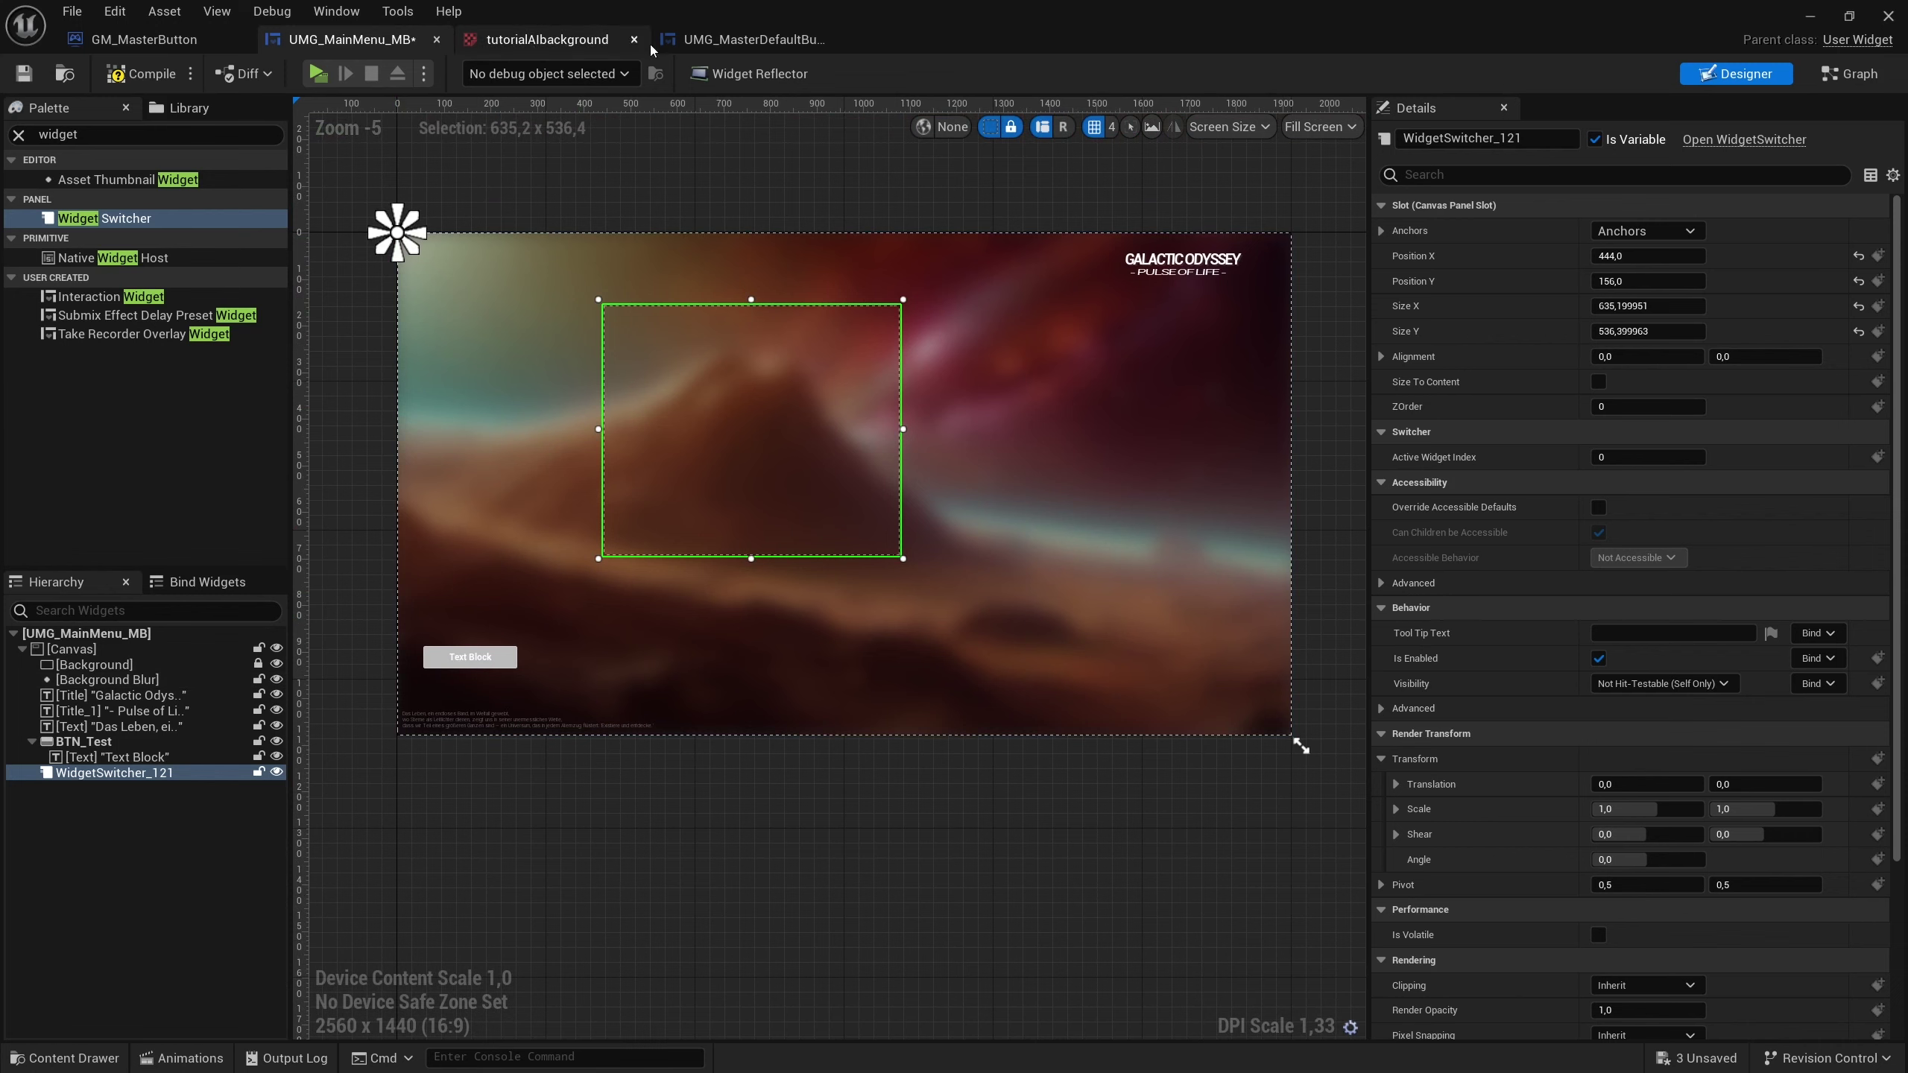
{"action": "left_click", "coordinate": [680, 39]}
{"action": "left_click", "coordinate": [347, 39]}
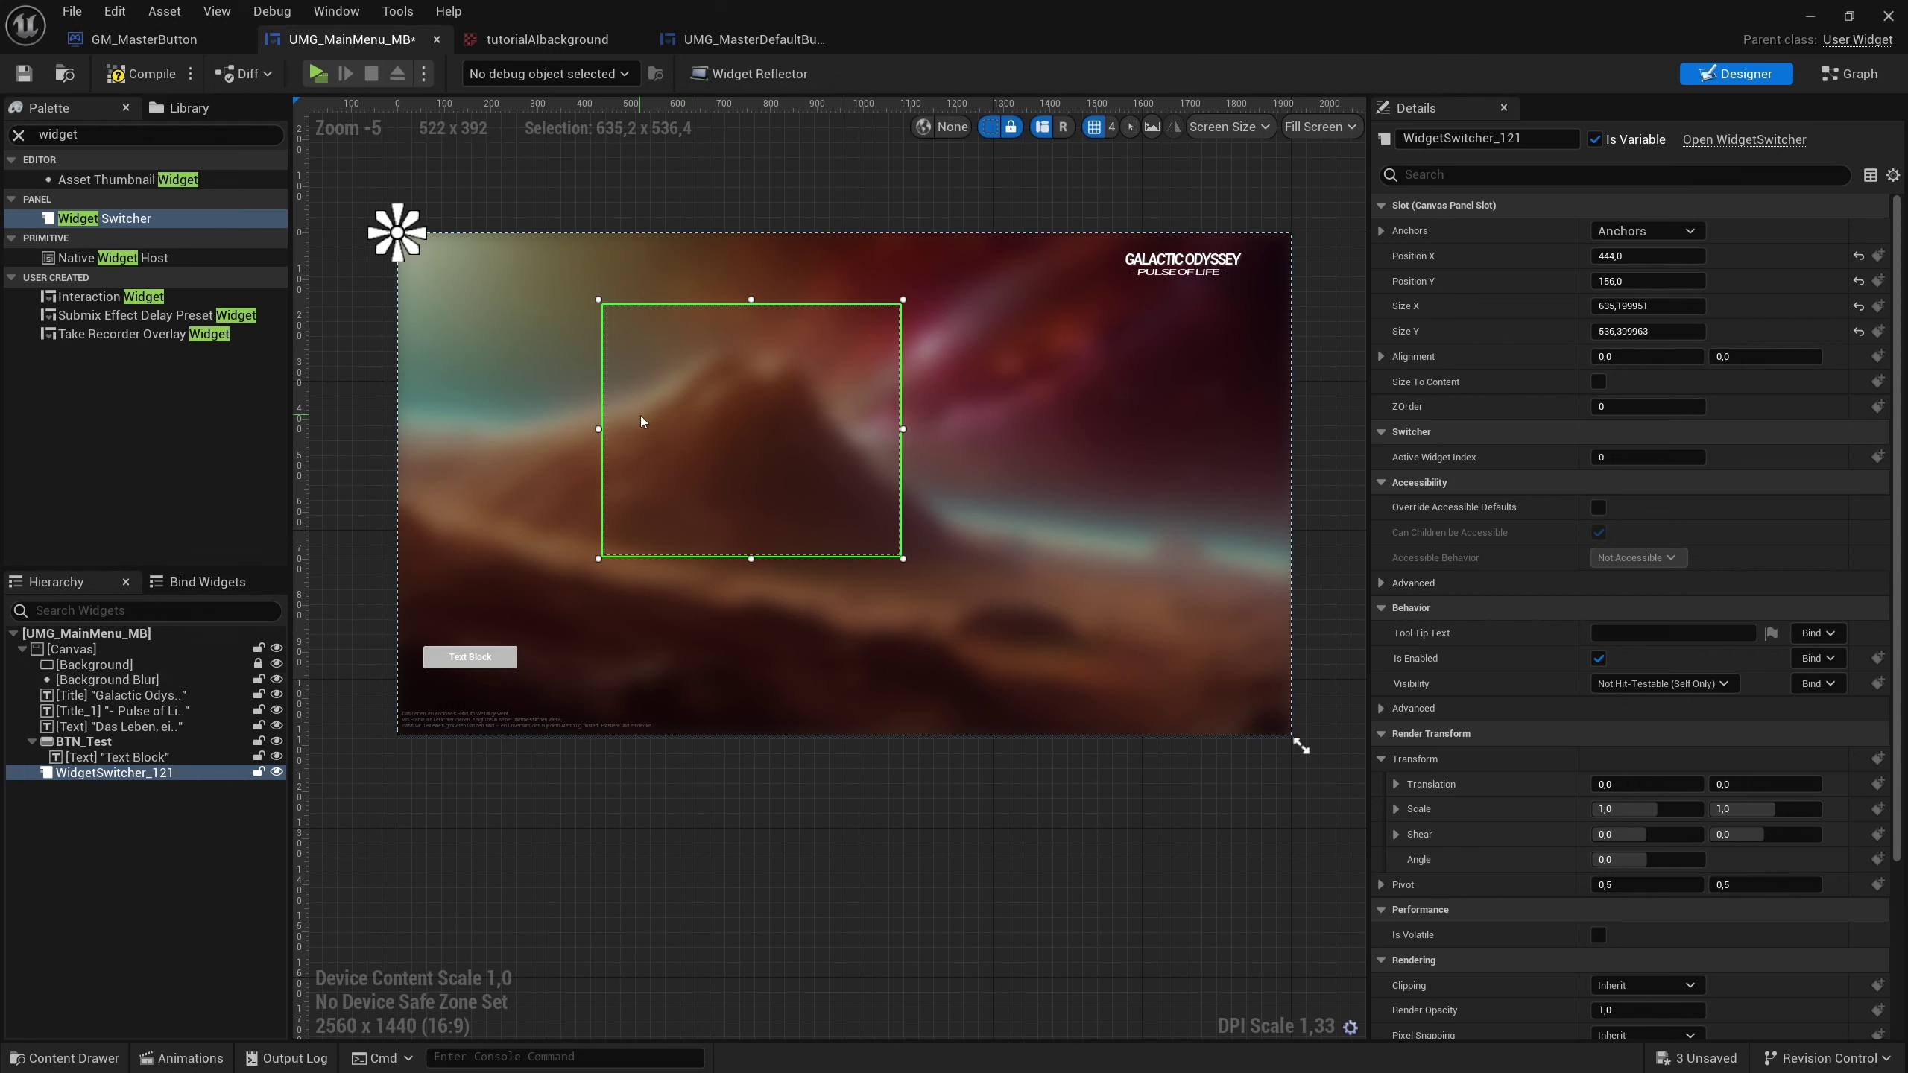
Resize the switcher over the right-of-centre area and anchor it to stretch across the screen.
{"action": "mouse_move", "coordinate": [903, 434]}
{"action": "left_mouse_down"}
{"action": "mouse_move", "coordinate": [1095, 440]}
{"action": "mouse_move", "coordinate": [949, 451]}
{"action": "left_mouse_up"}
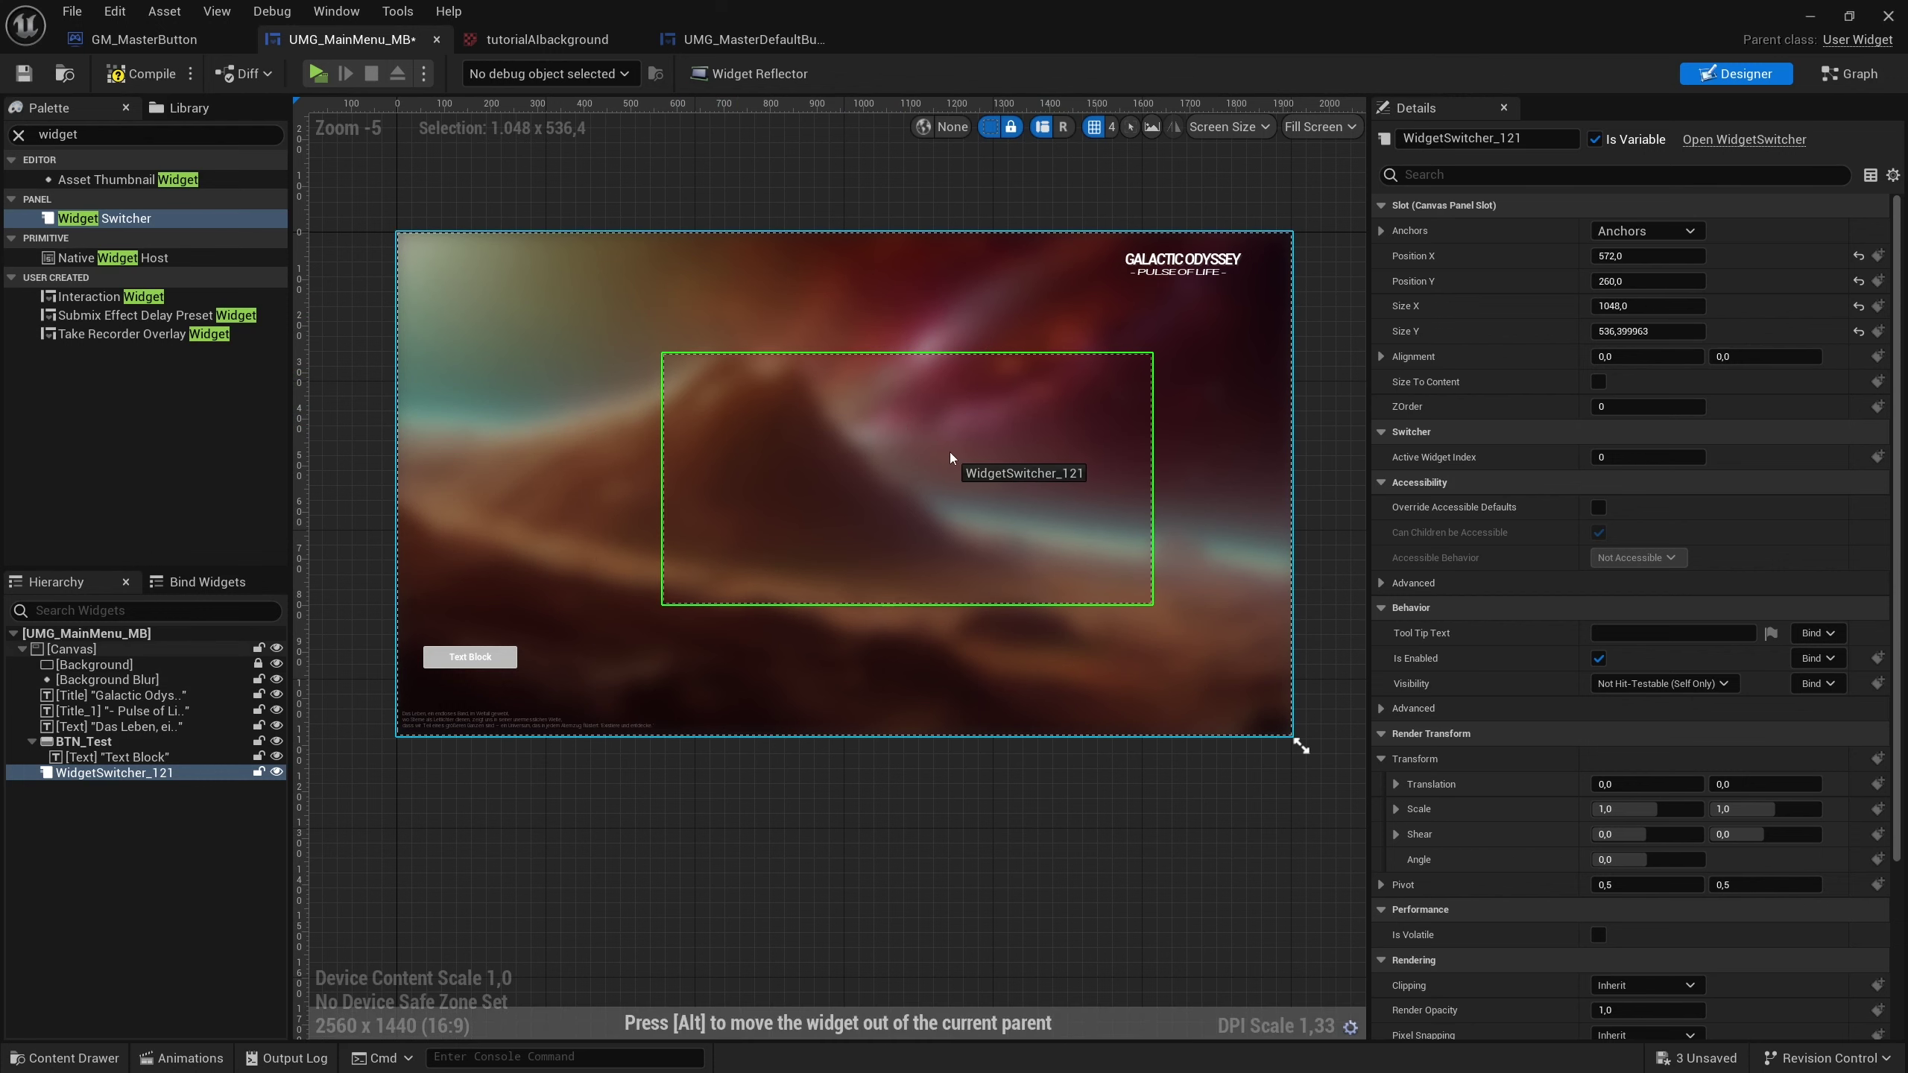
{"action": "left_click_drag", "start_coordinate": [918, 585], "coordinate": [918, 668]}
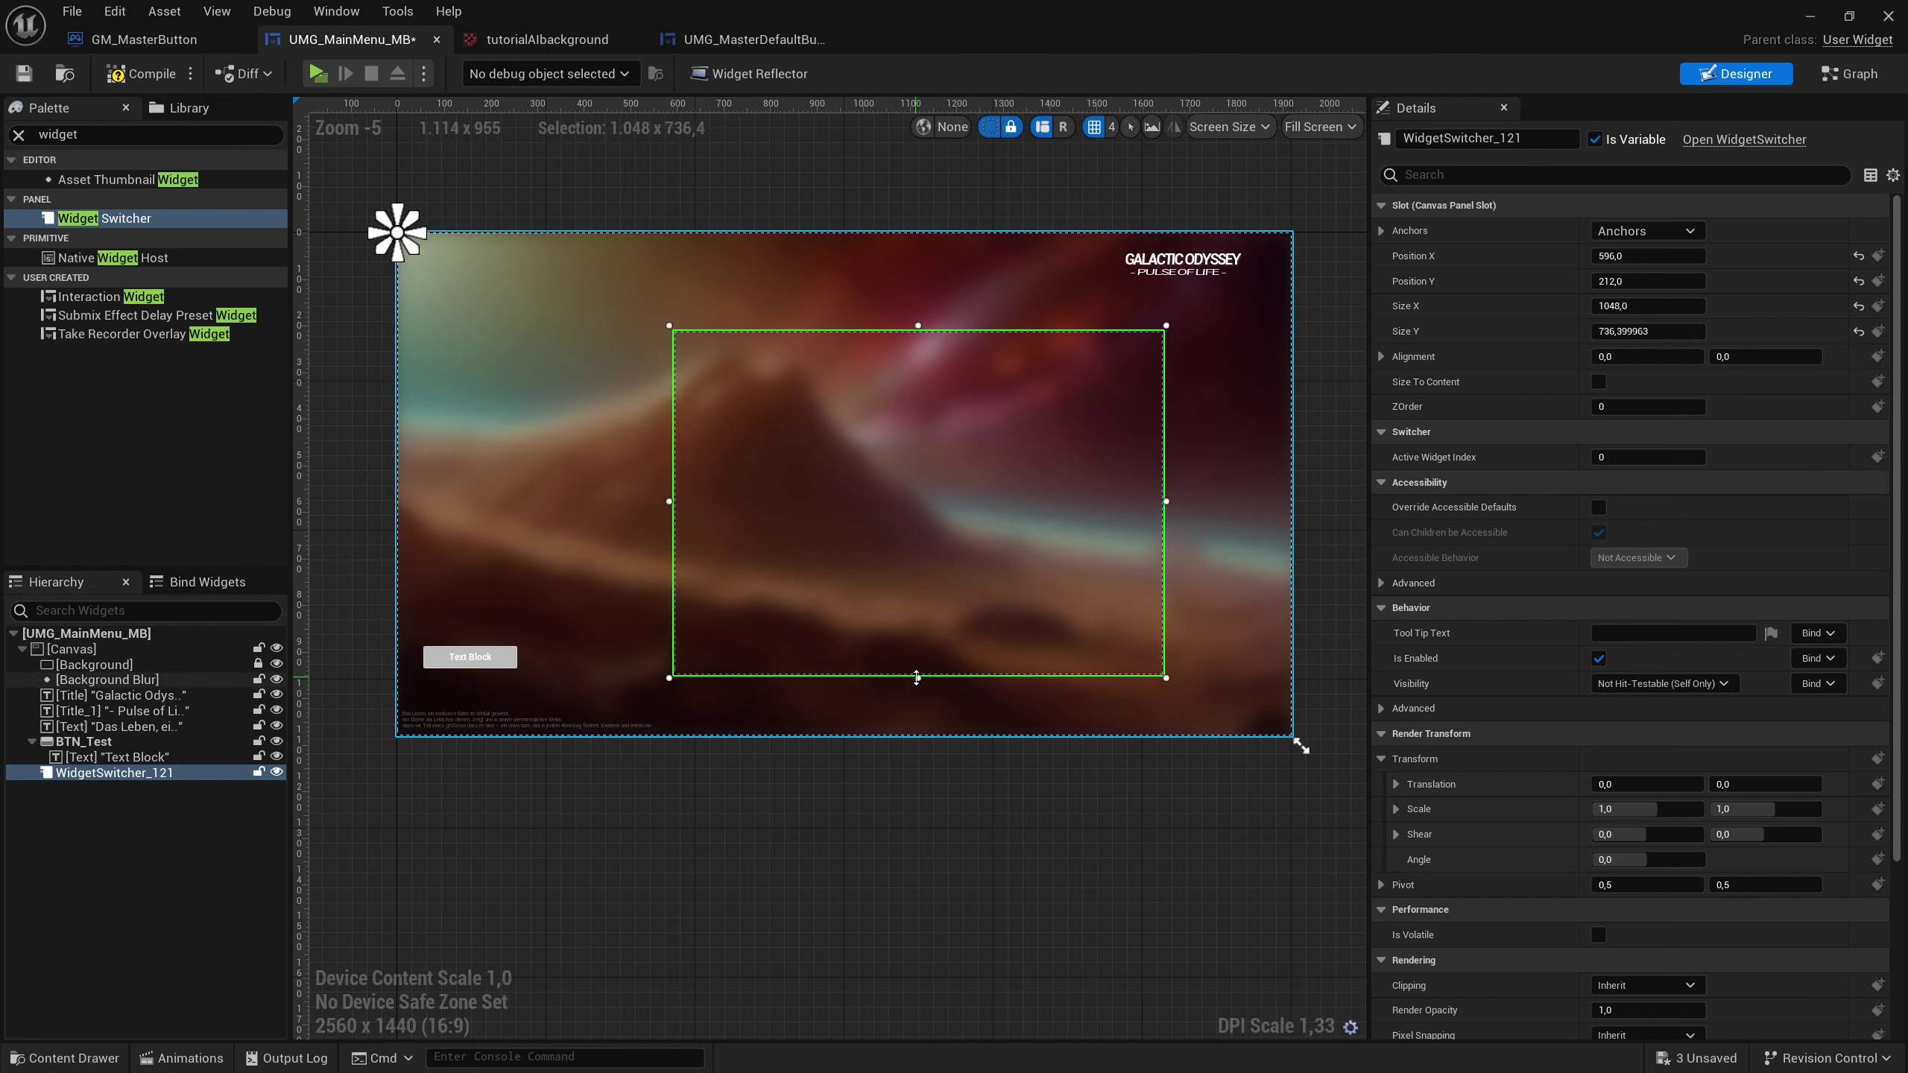
{"action": "left_click_drag", "start_coordinate": [916, 546], "coordinate": [960, 542]}
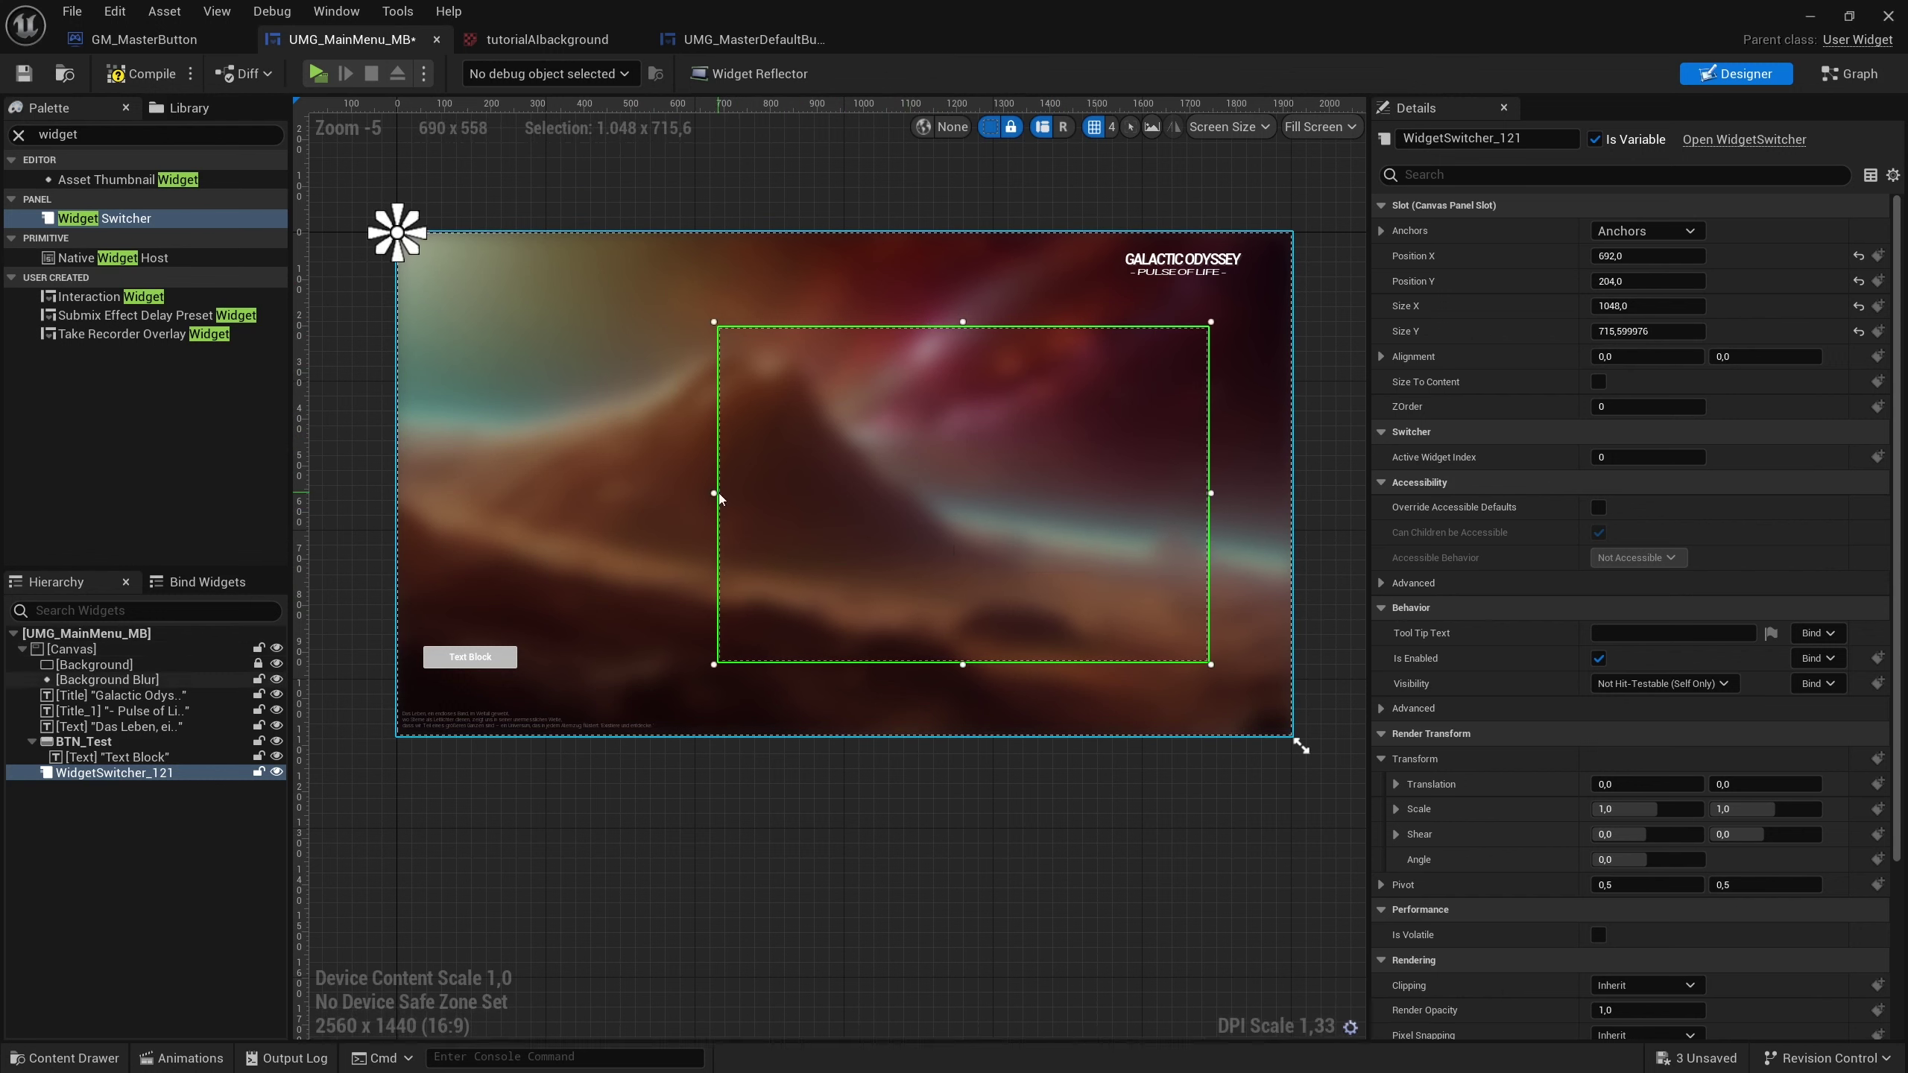
{"action": "left_click_drag", "start_coordinate": [713, 494], "coordinate": [617, 494]}
{"action": "left_click_drag", "start_coordinate": [827, 498], "coordinate": [847, 506]}
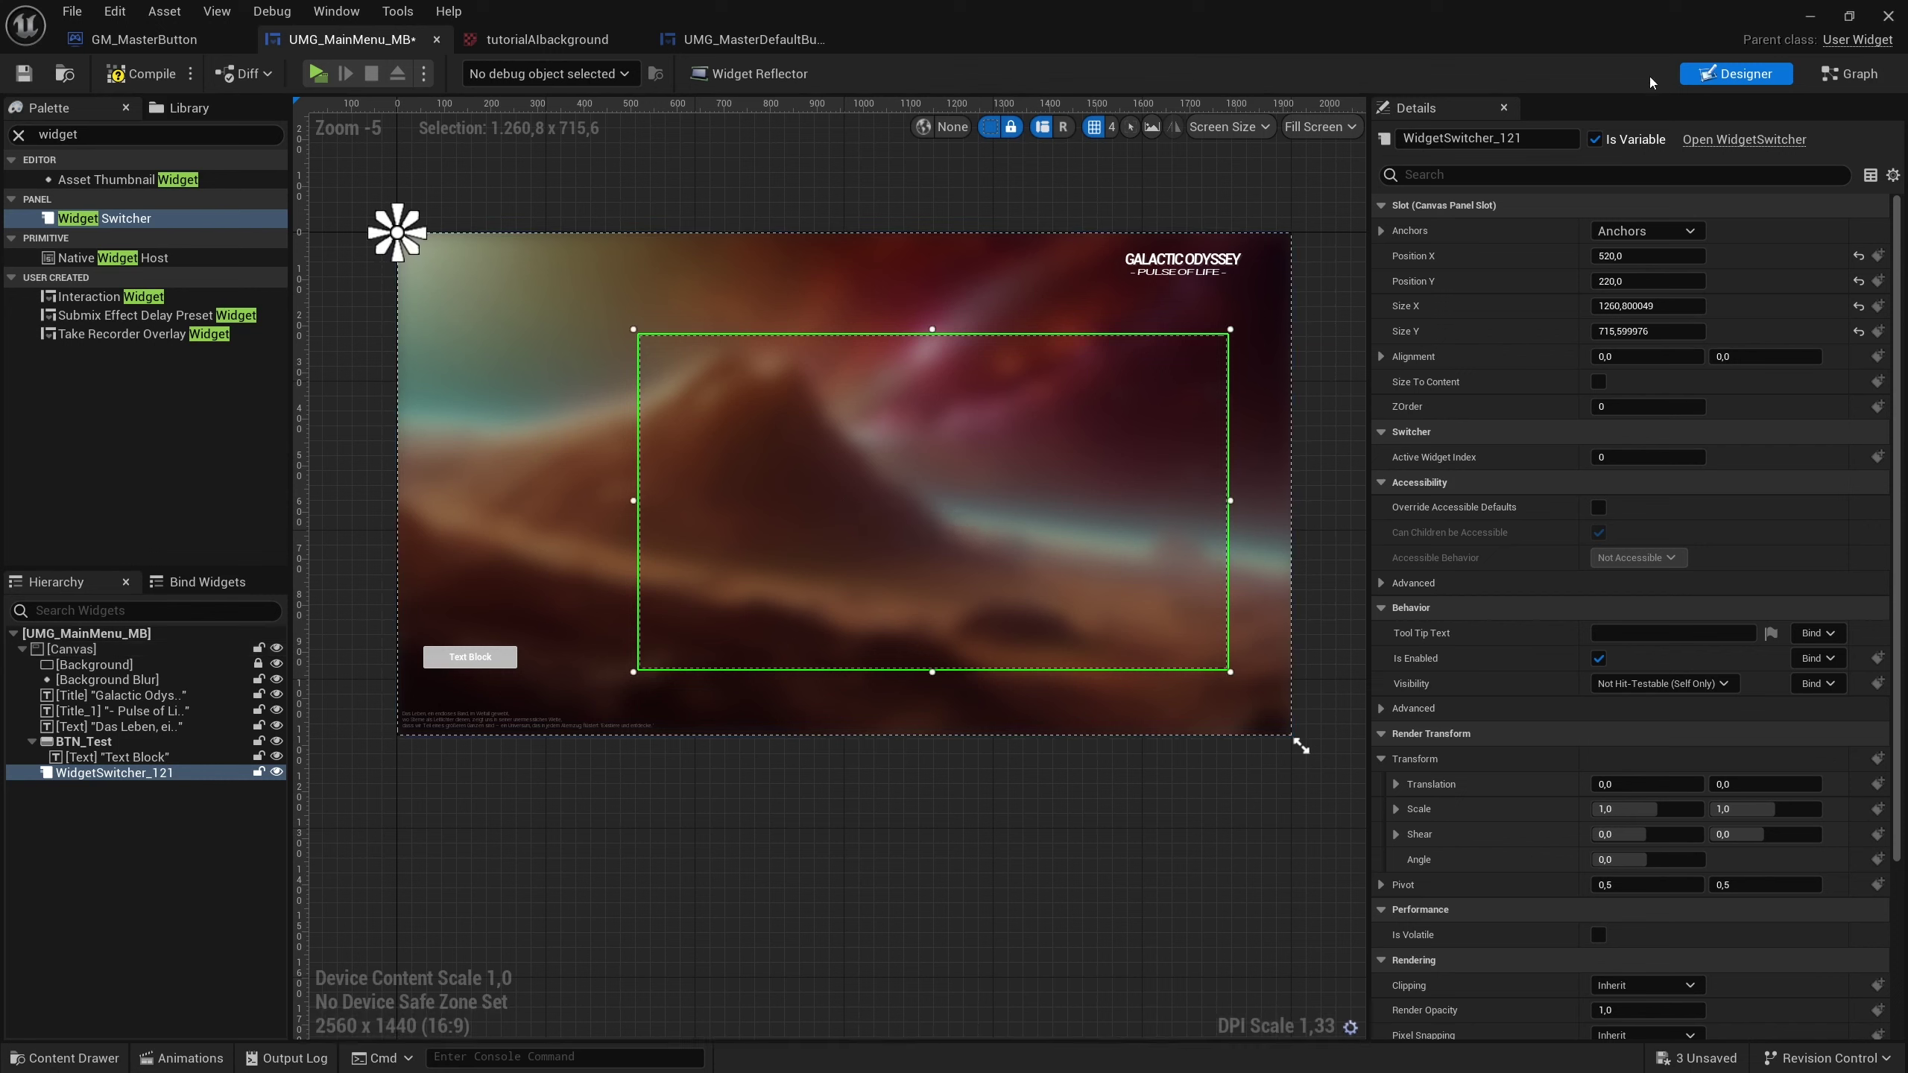
{"action": "left_click", "coordinate": [1645, 231]}
{"action": "left_click", "coordinate": [1816, 471]}
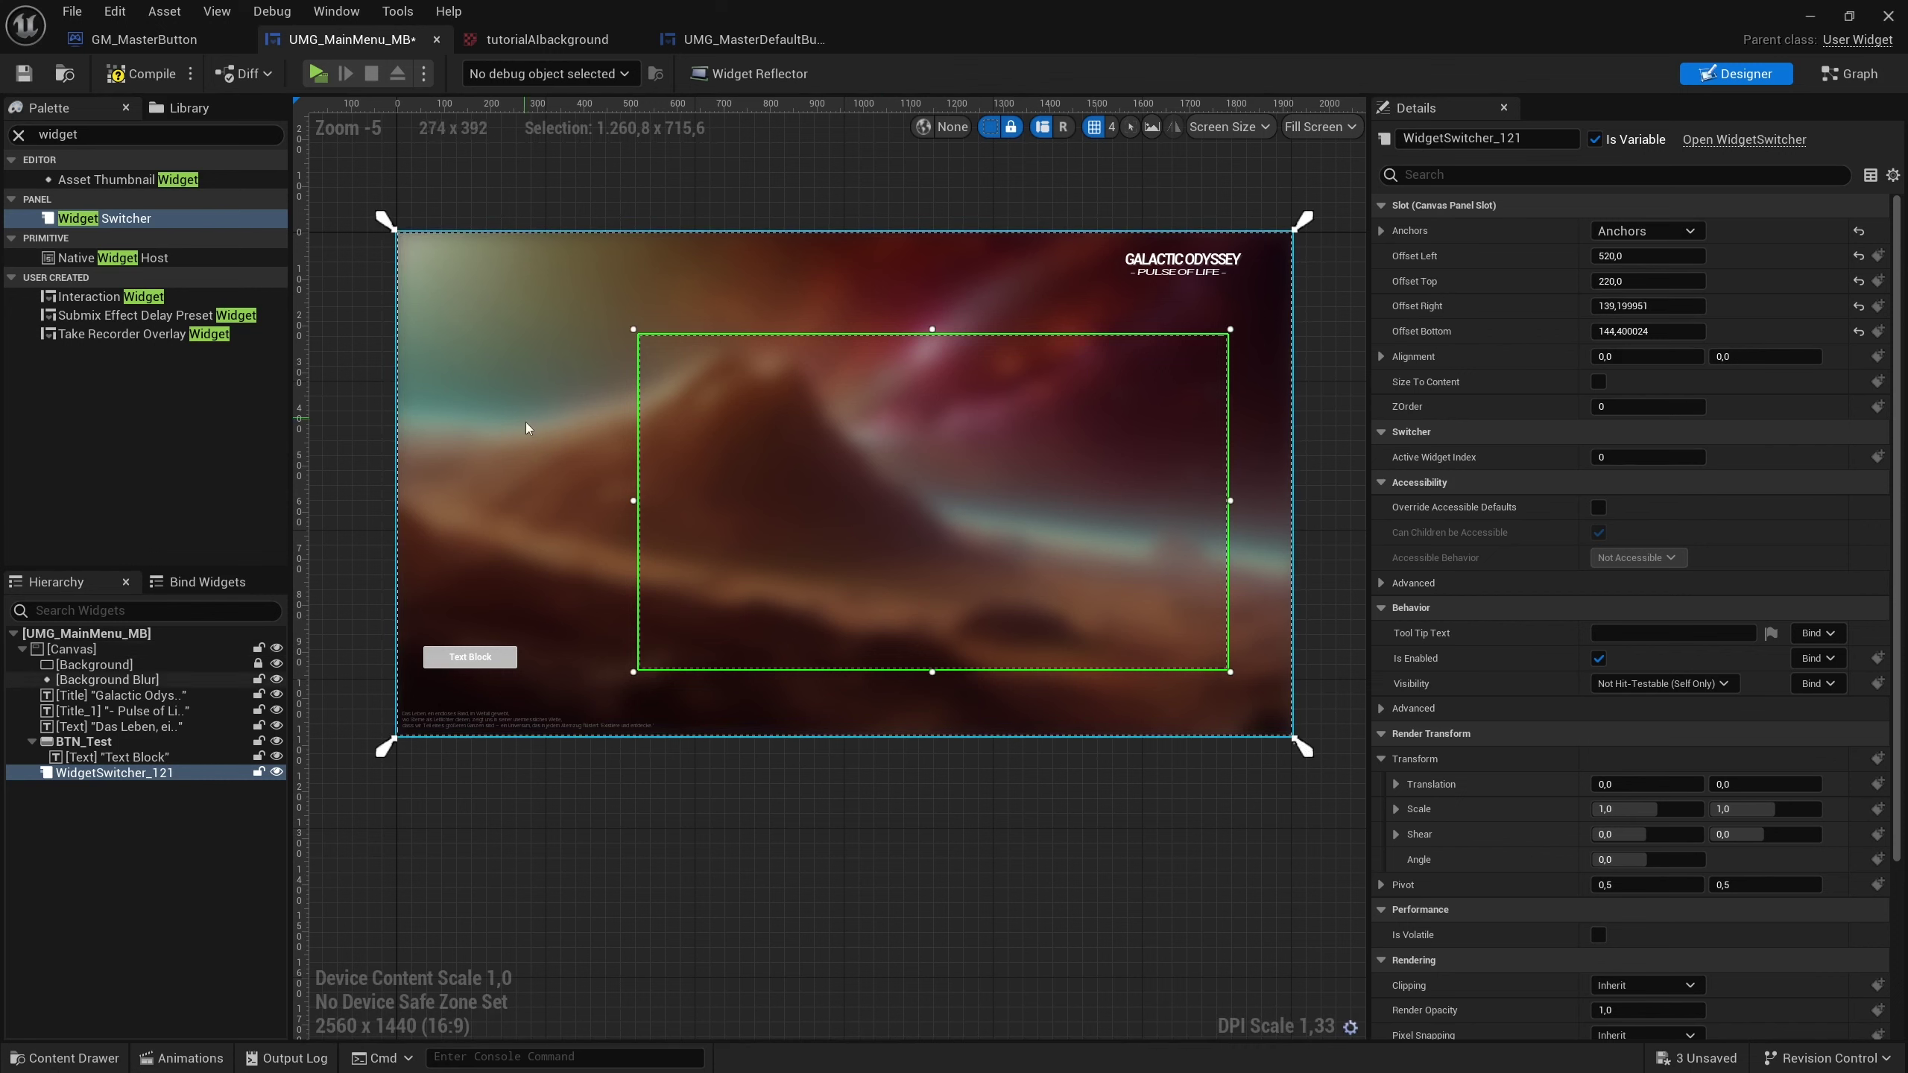
{"action": "left_click_drag", "start_coordinate": [633, 328], "coordinate": [566, 287]}
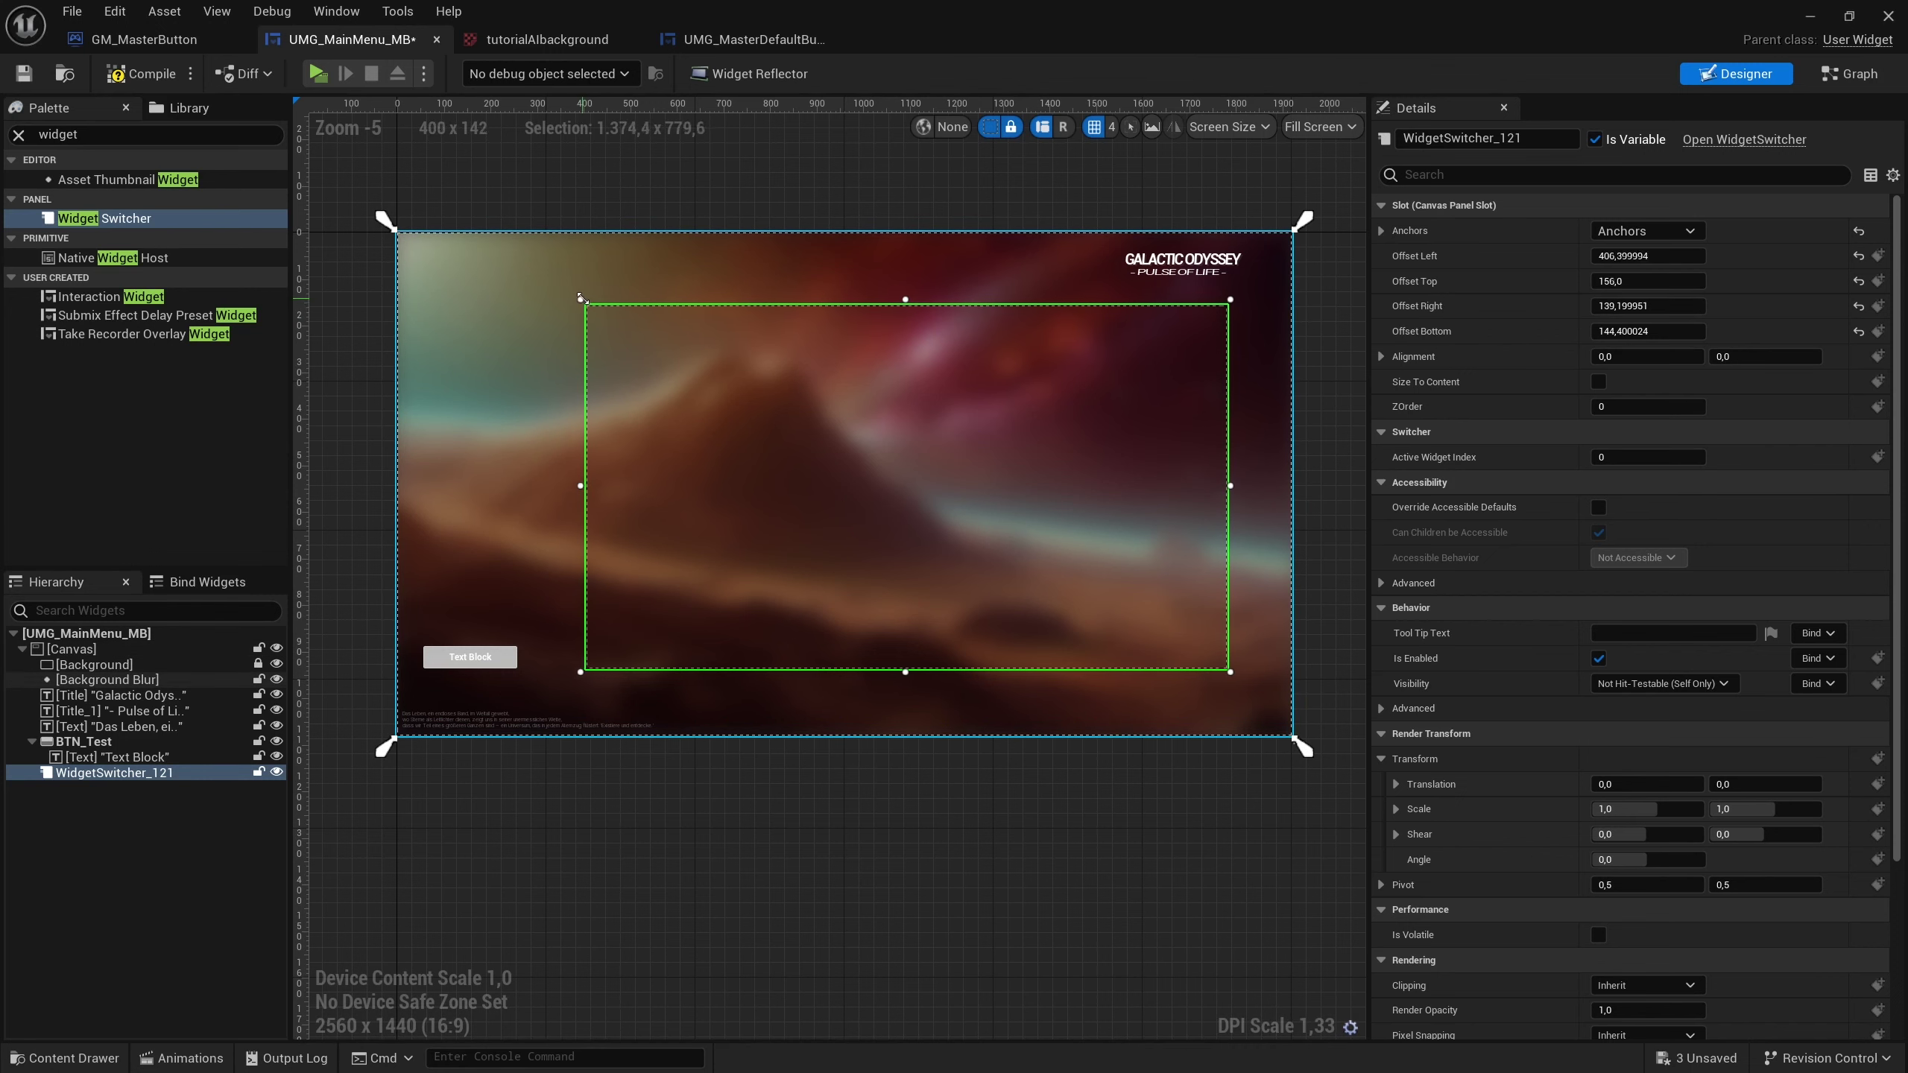
{"action": "left_click_drag", "start_coordinate": [786, 391], "coordinate": [811, 409]}
{"action": "left_click", "coordinate": [617, 343]}
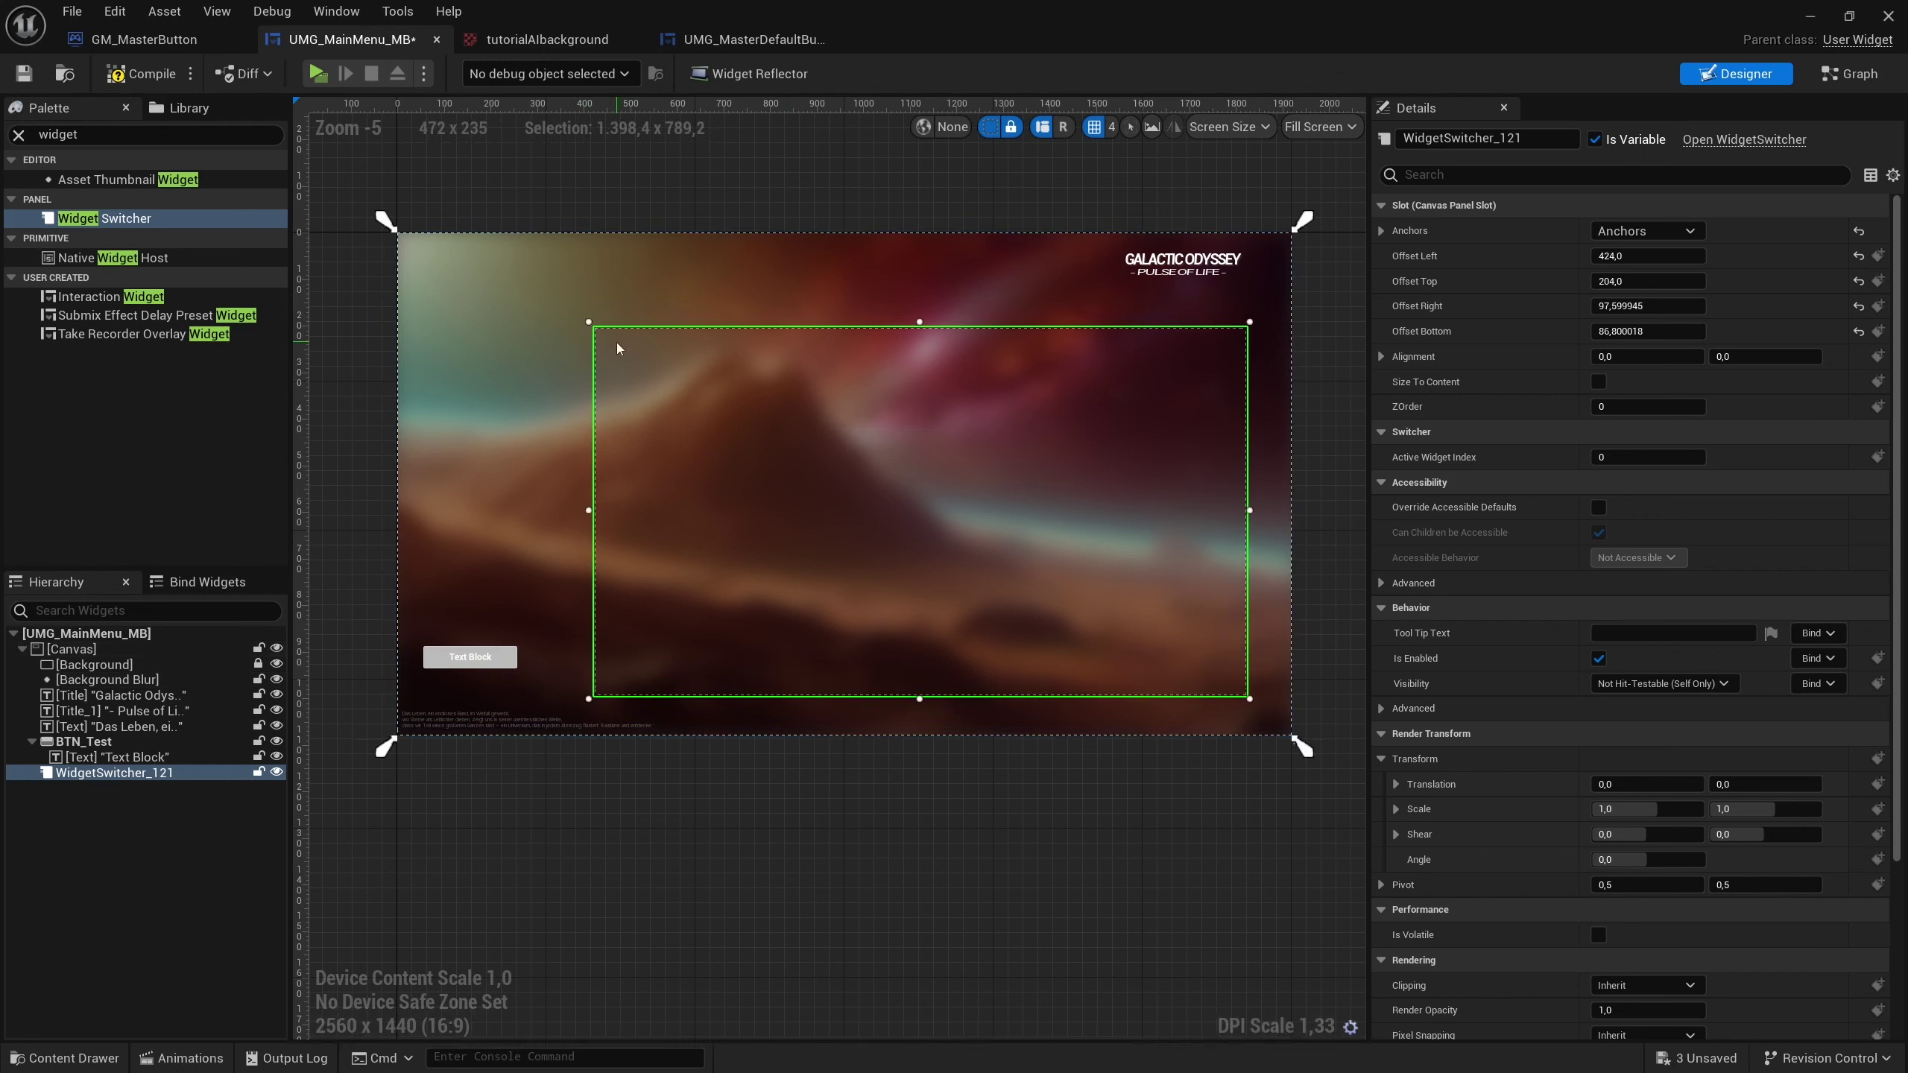
{"action": "left_click", "coordinate": [593, 326]}
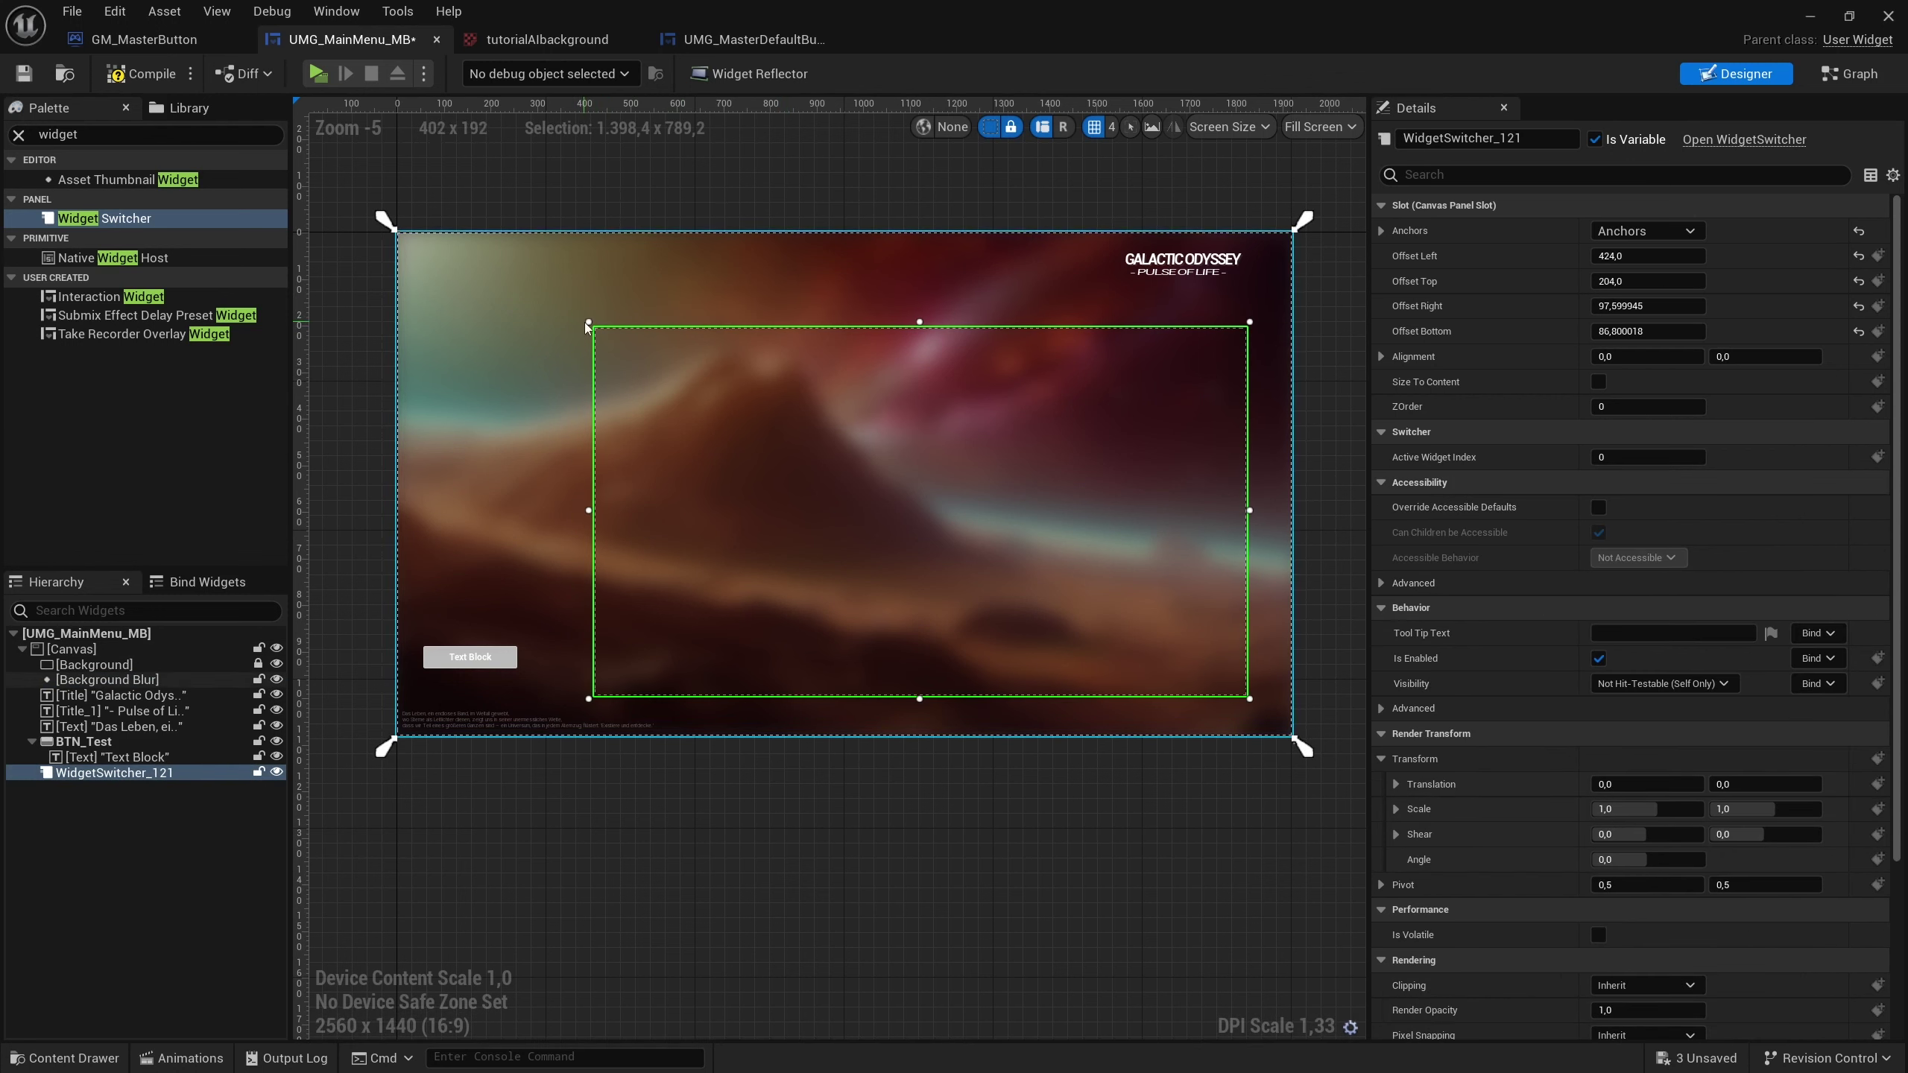
{"action": "left_click_drag", "start_coordinate": [587, 323], "coordinate": [579, 307]}
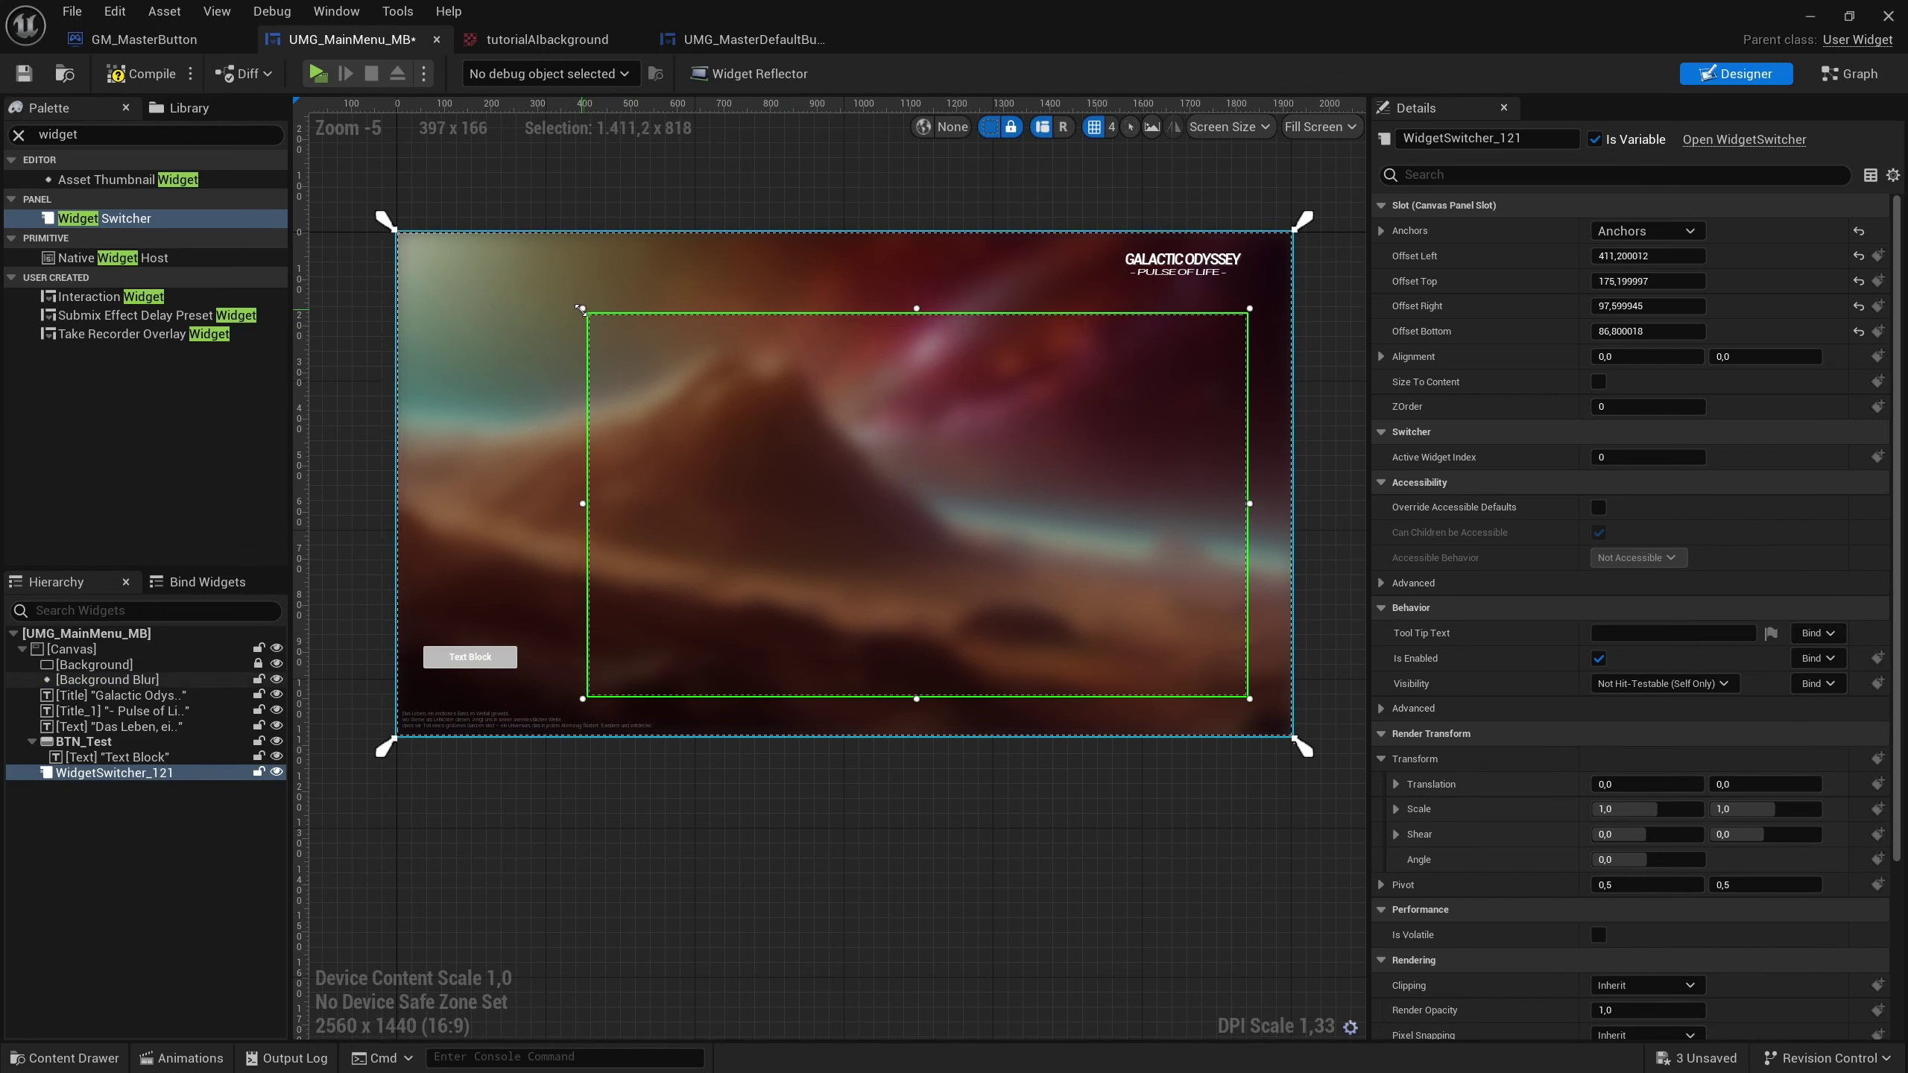
Rename WidgetSwitcher_121 to WidgetSwitcher_MainMenu.
{"action": "left_click", "coordinate": [138, 776]}
{"action": "left_click", "coordinate": [139, 776]}
{"action": "type", "text": "MainMenu"}
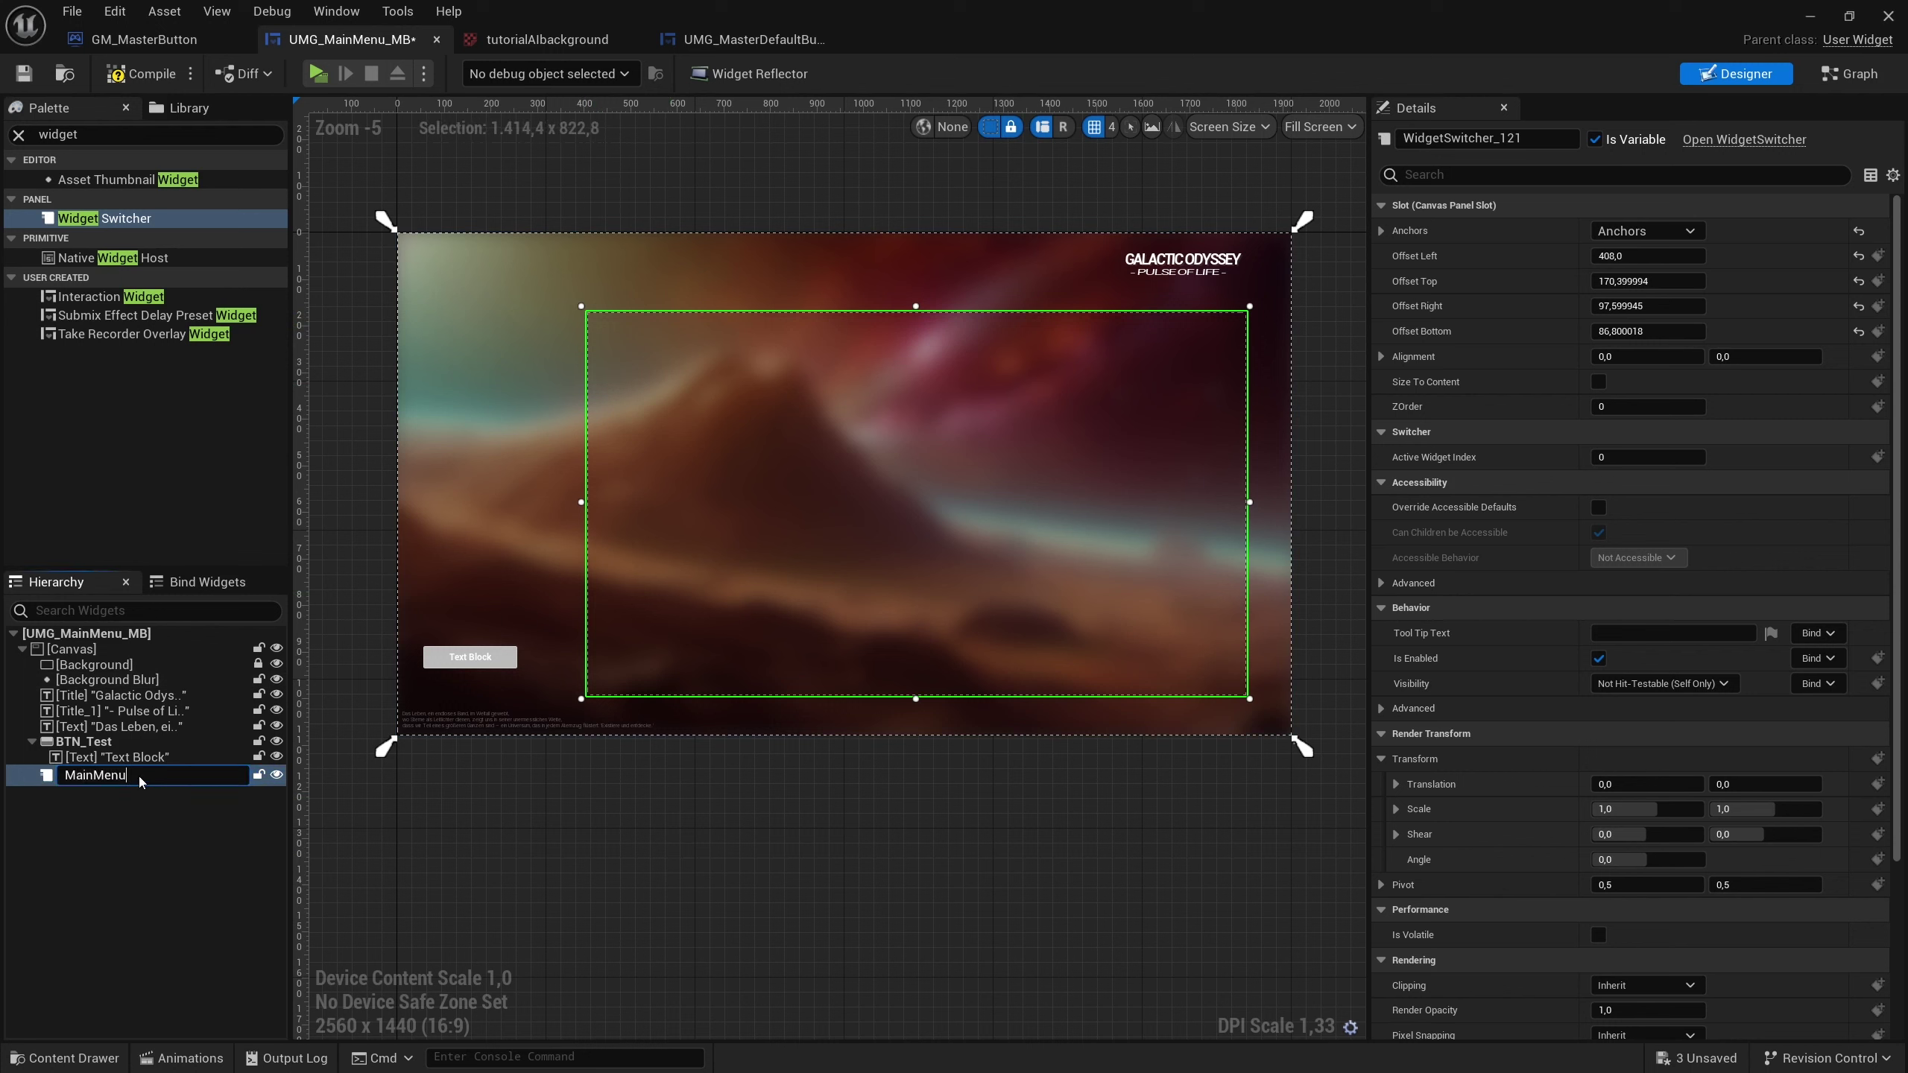
{"action": "key", "text": "Home"}
{"action": "type", "text": "Widgfe"}
{"action": "type", "text": "r_"}
{"action": "key", "text": "Return"}
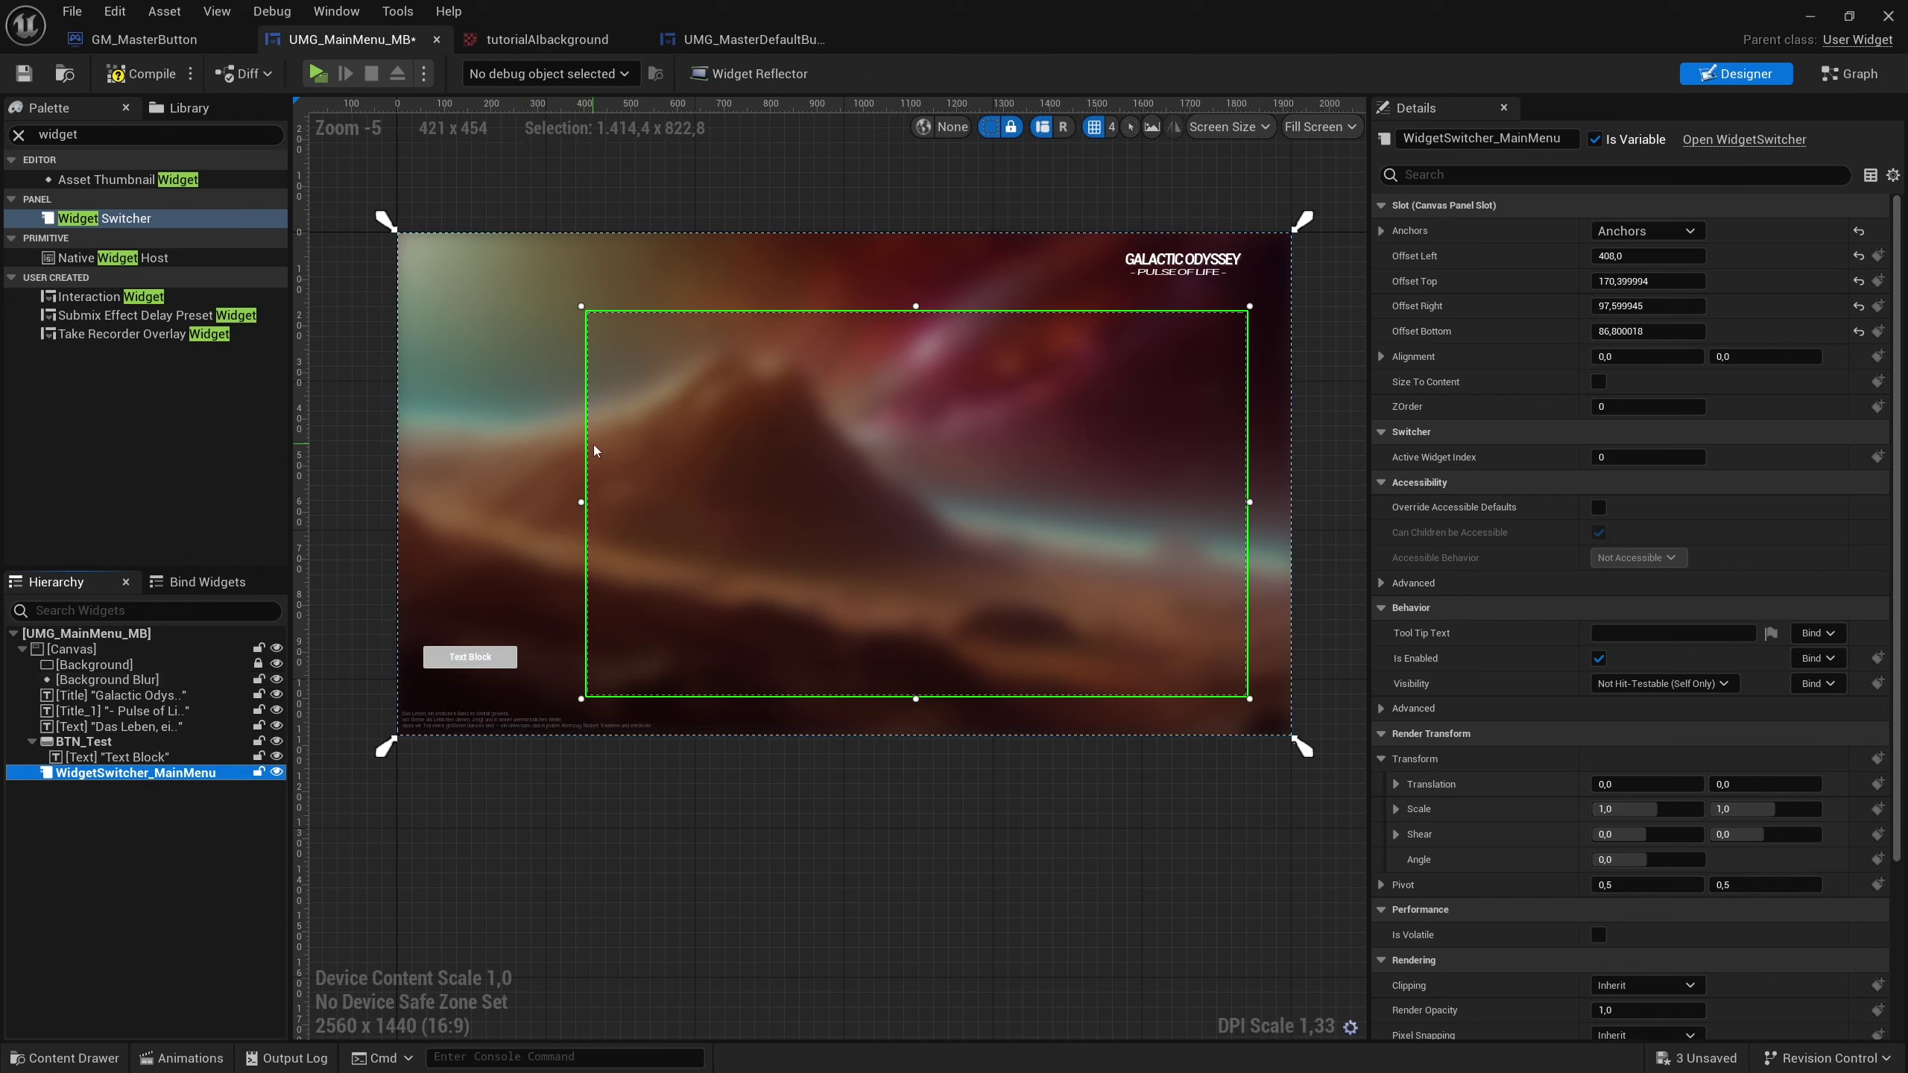
{"action": "left_click", "coordinate": [98, 140]}
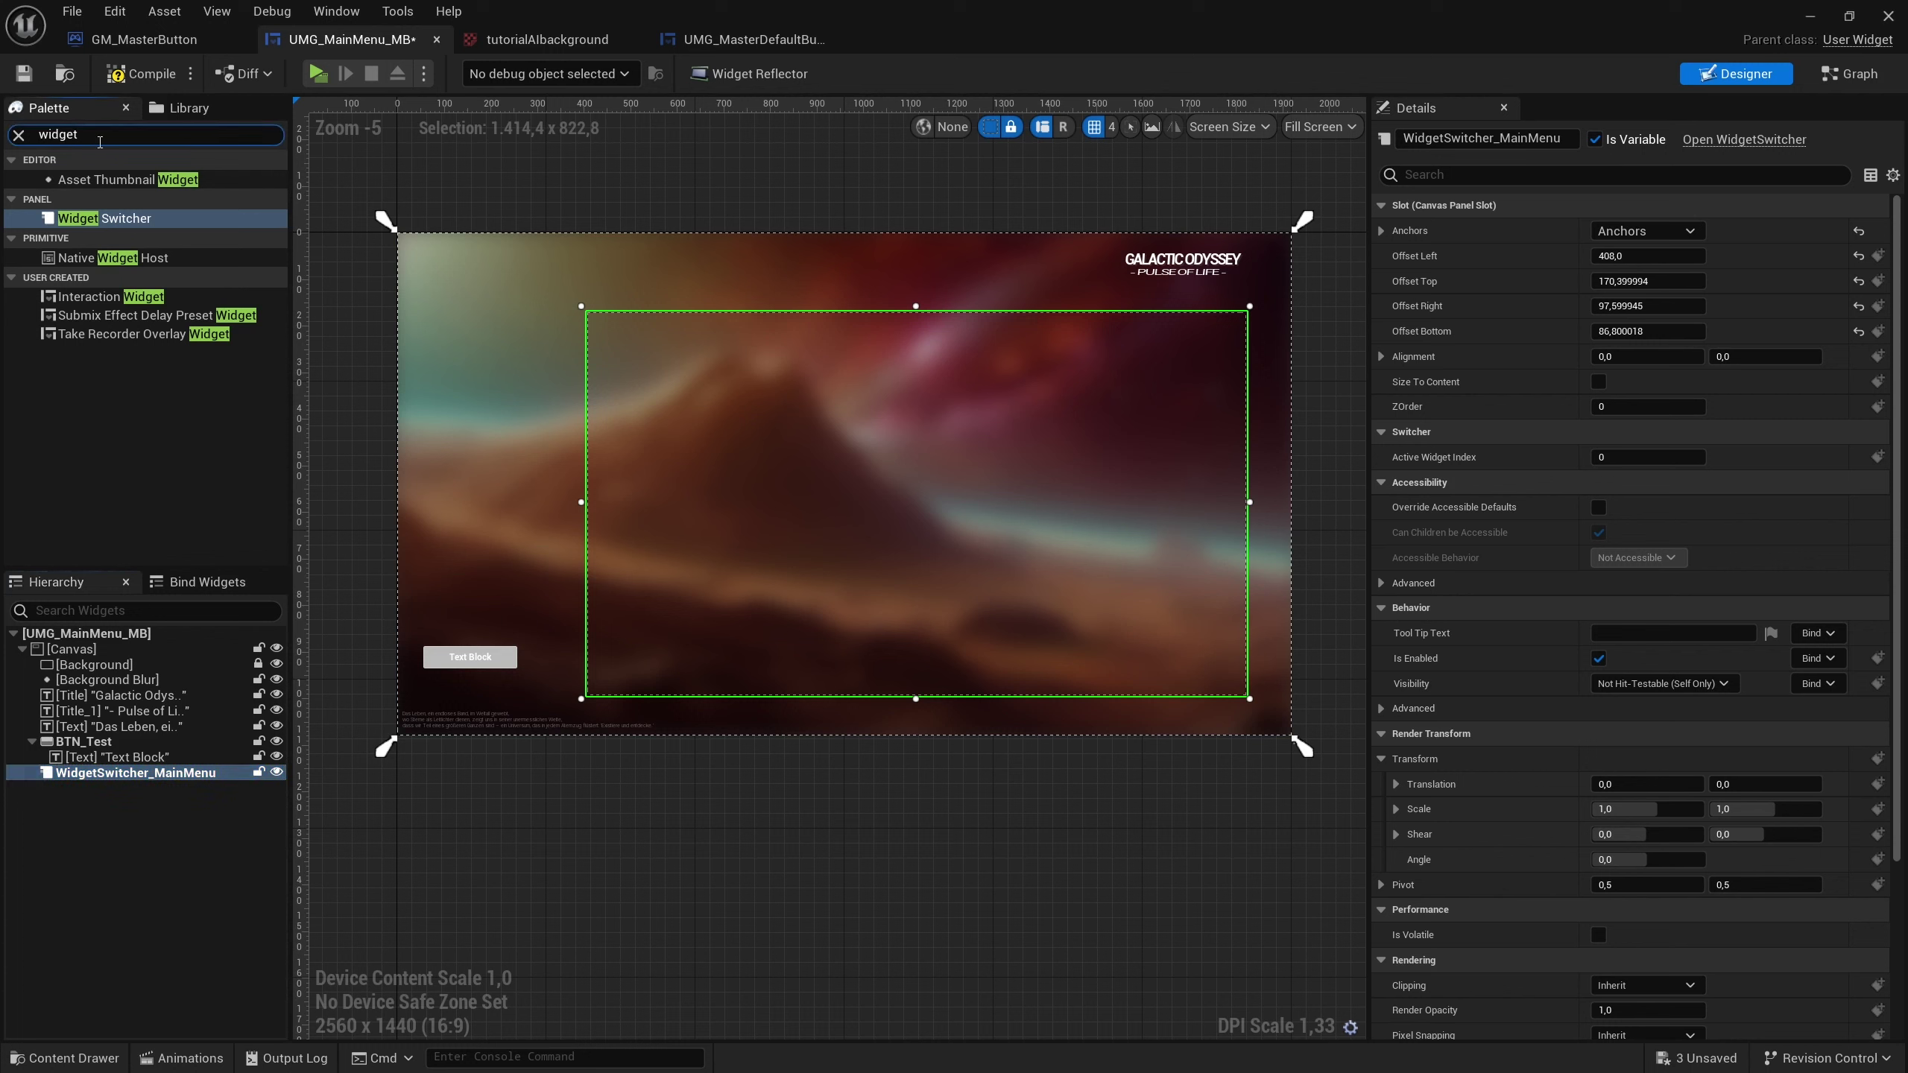
Add a UMG_MasterDefaultButton at X 56, Y 220, sized about 245.6 × 58.8.
{"action": "key", "text": "BackSpace"}
{"action": "key", "text": "BackSpace"}
{"action": "key", "text": "BackSpace"}
{"action": "type", "text": "UMG_"}
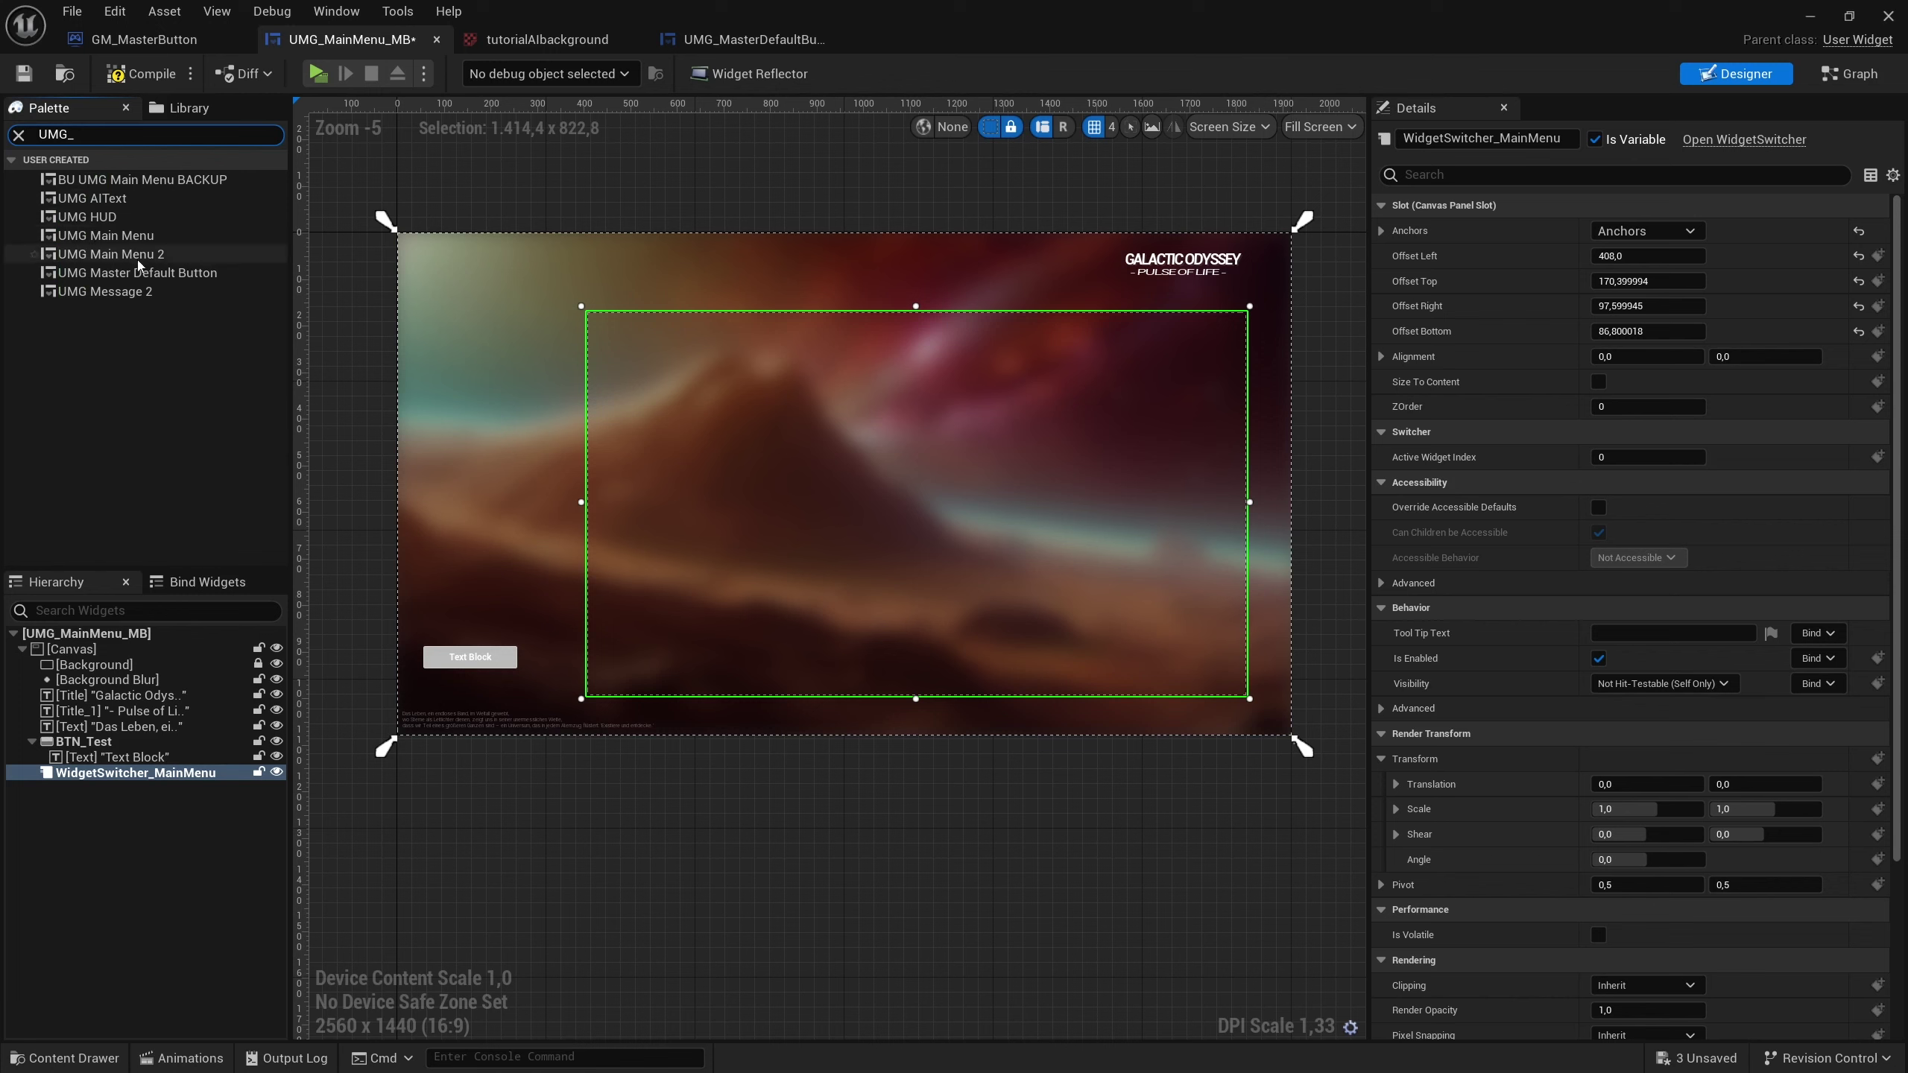
{"action": "left_click_drag", "start_coordinate": [127, 275], "coordinate": [100, 650]}
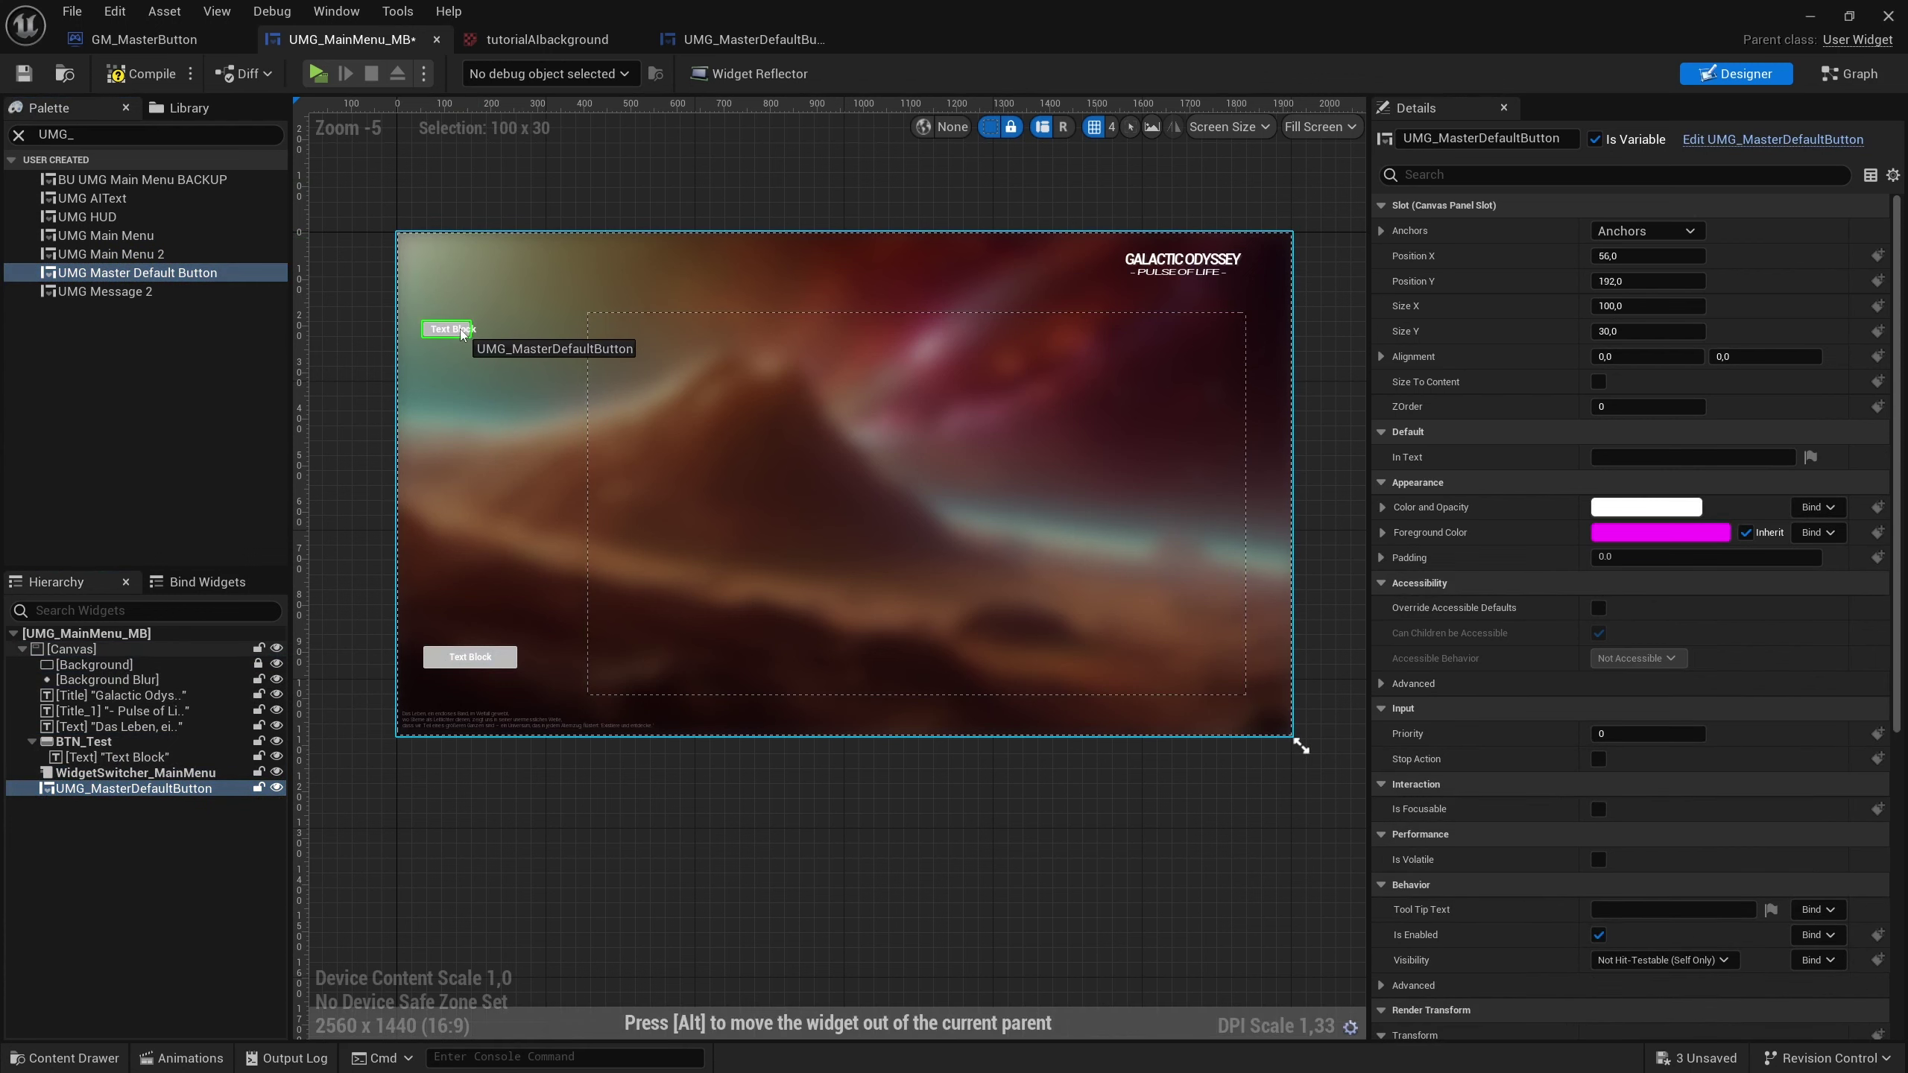
{"action": "mouse_move", "coordinate": [438, 242]}
{"action": "left_mouse_down"}
{"action": "mouse_move", "coordinate": [458, 339]}
{"action": "mouse_move", "coordinate": [541, 367]}
{"action": "left_mouse_up"}
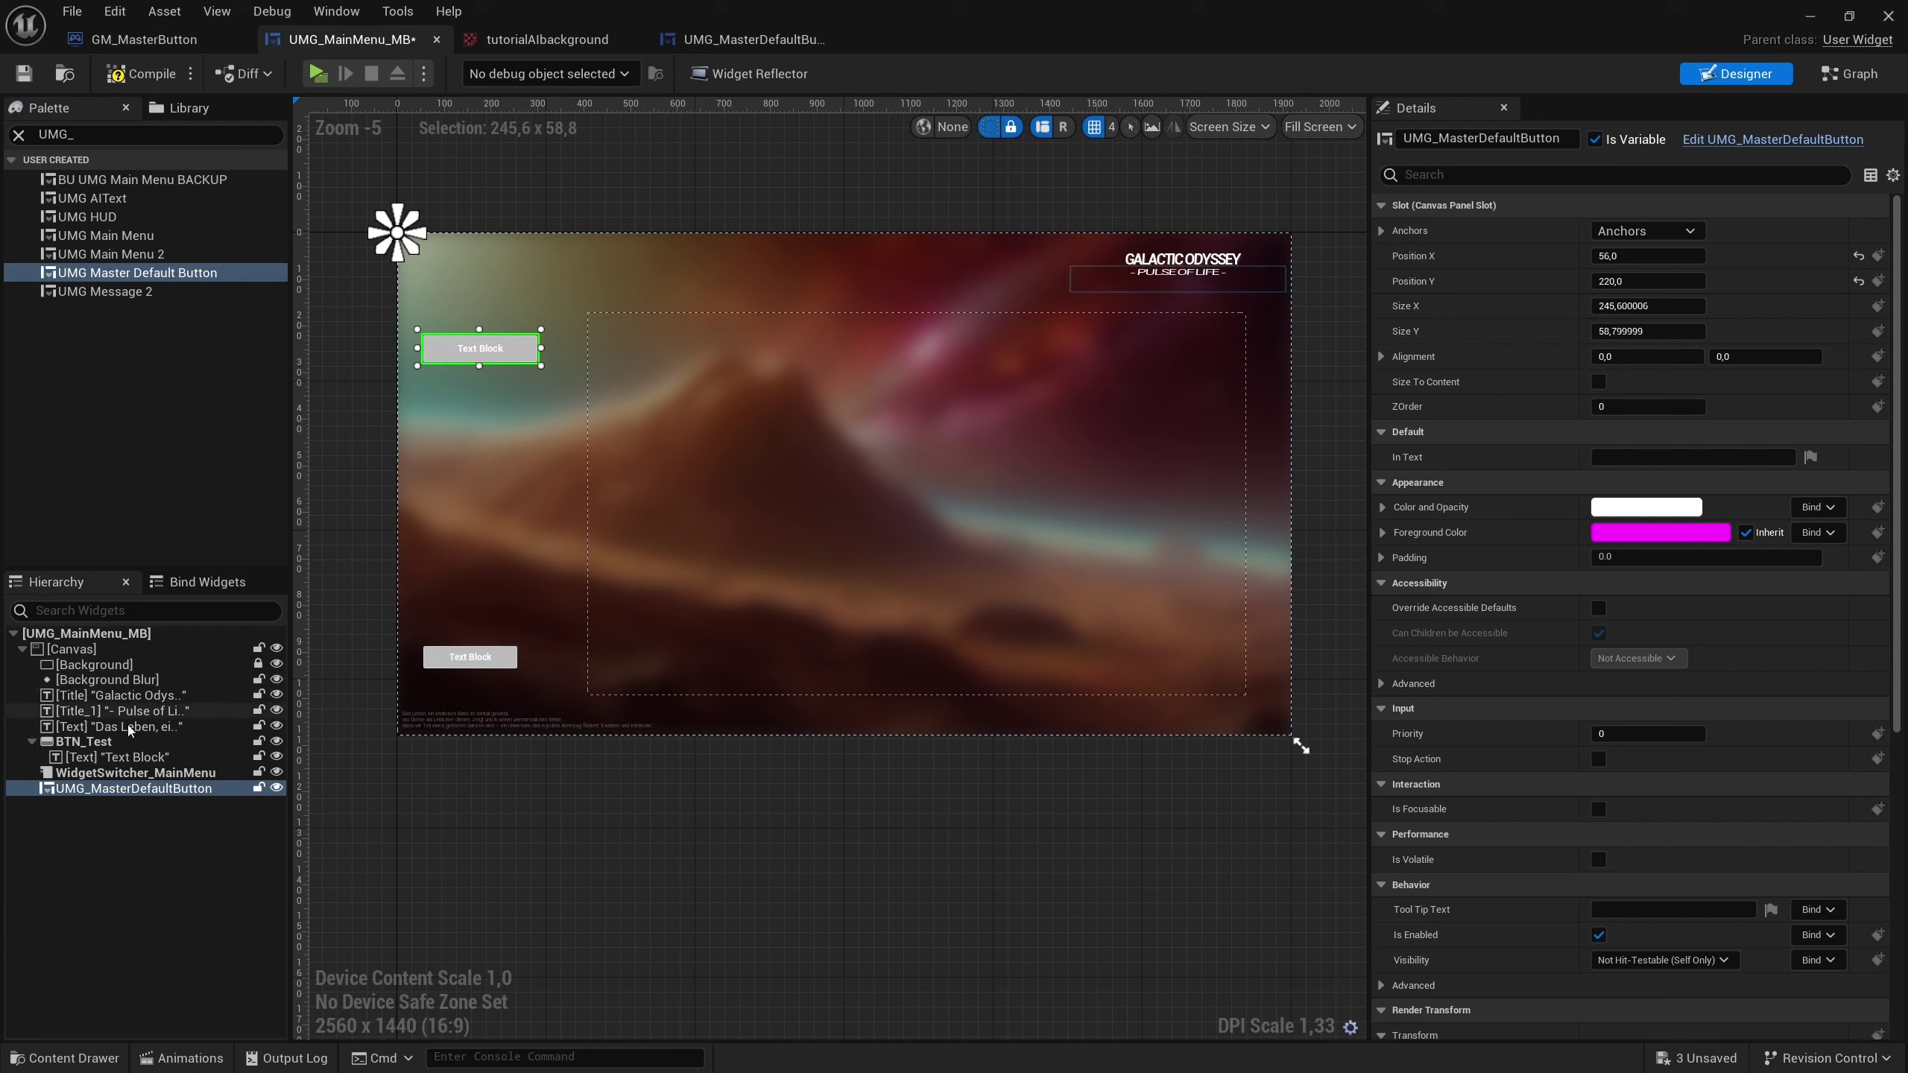
{"action": "left_click", "coordinate": [70, 135]}
{"action": "type", "text": "vert"}
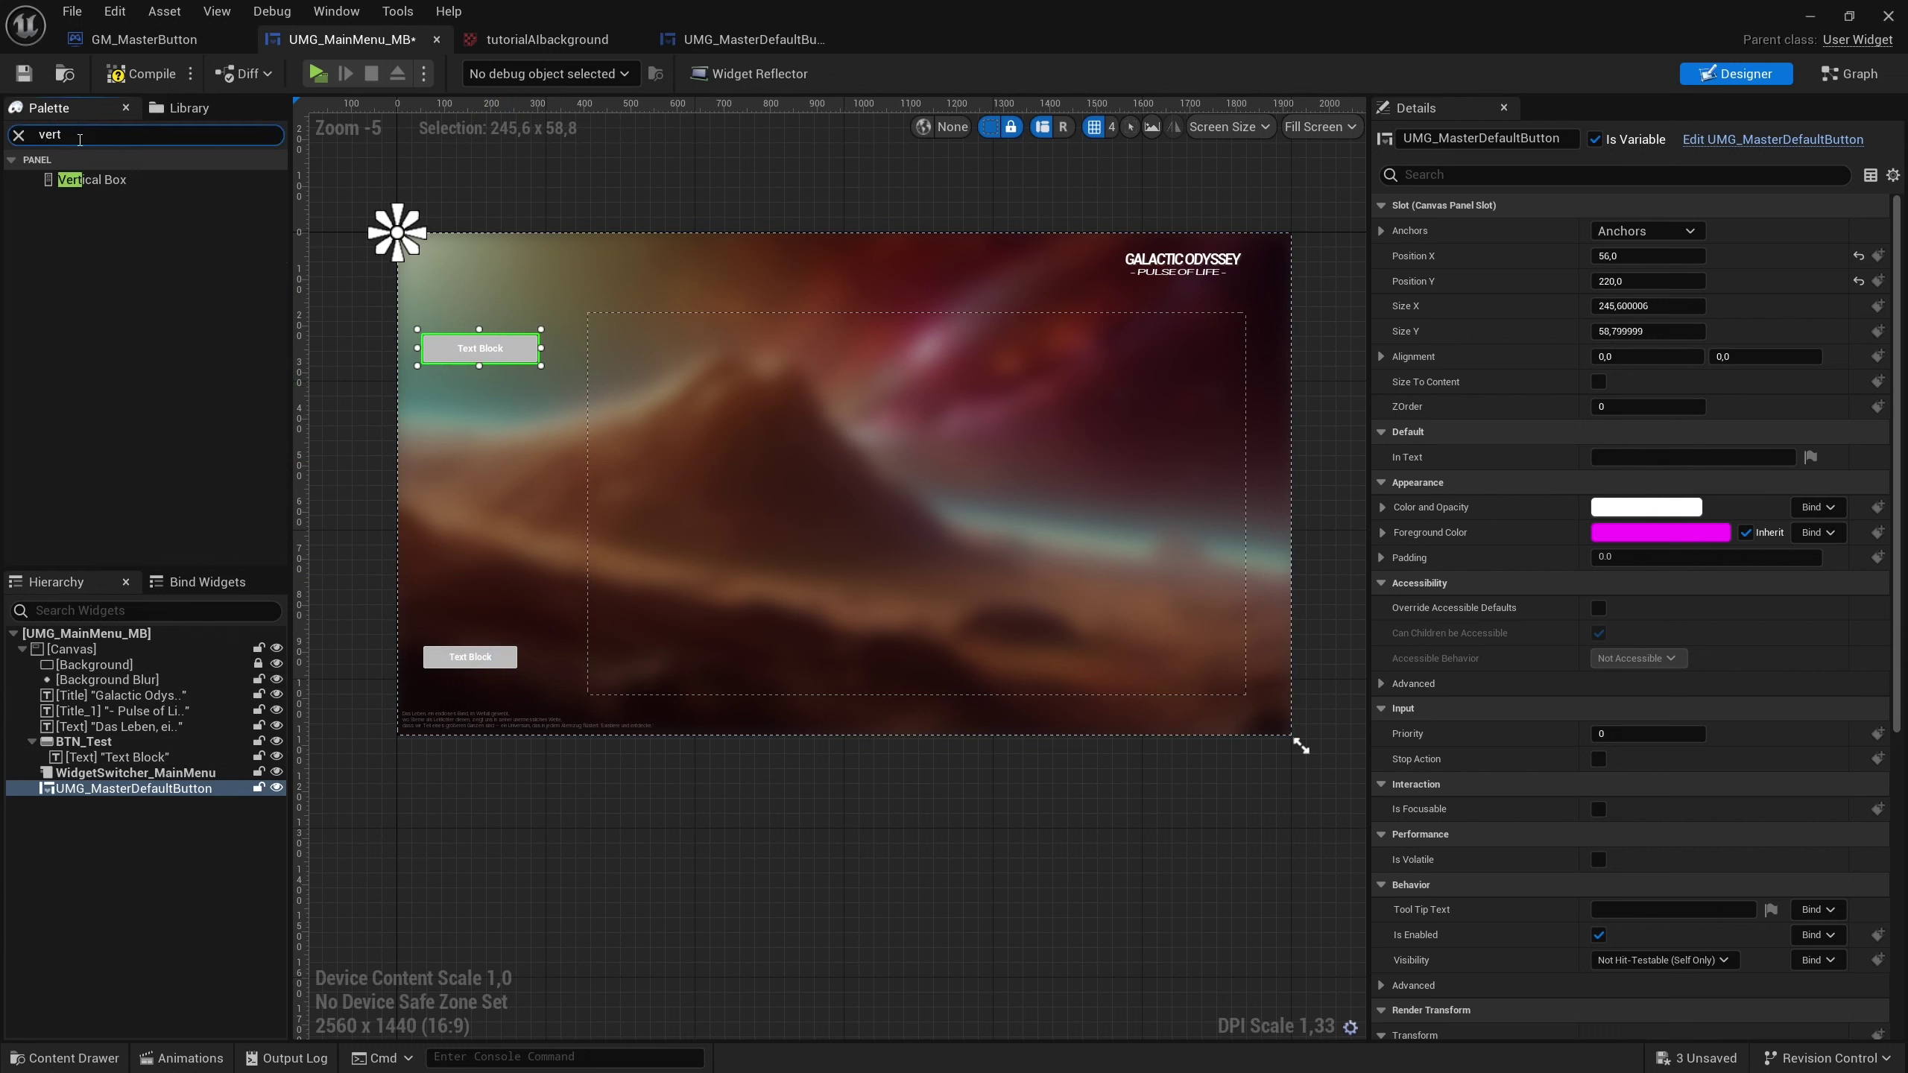
Put the button in a Vertical Box at X 52, Y 172, sized 245.6 × 500.4.
{"action": "left_click_drag", "start_coordinate": [105, 180], "coordinate": [100, 794]}
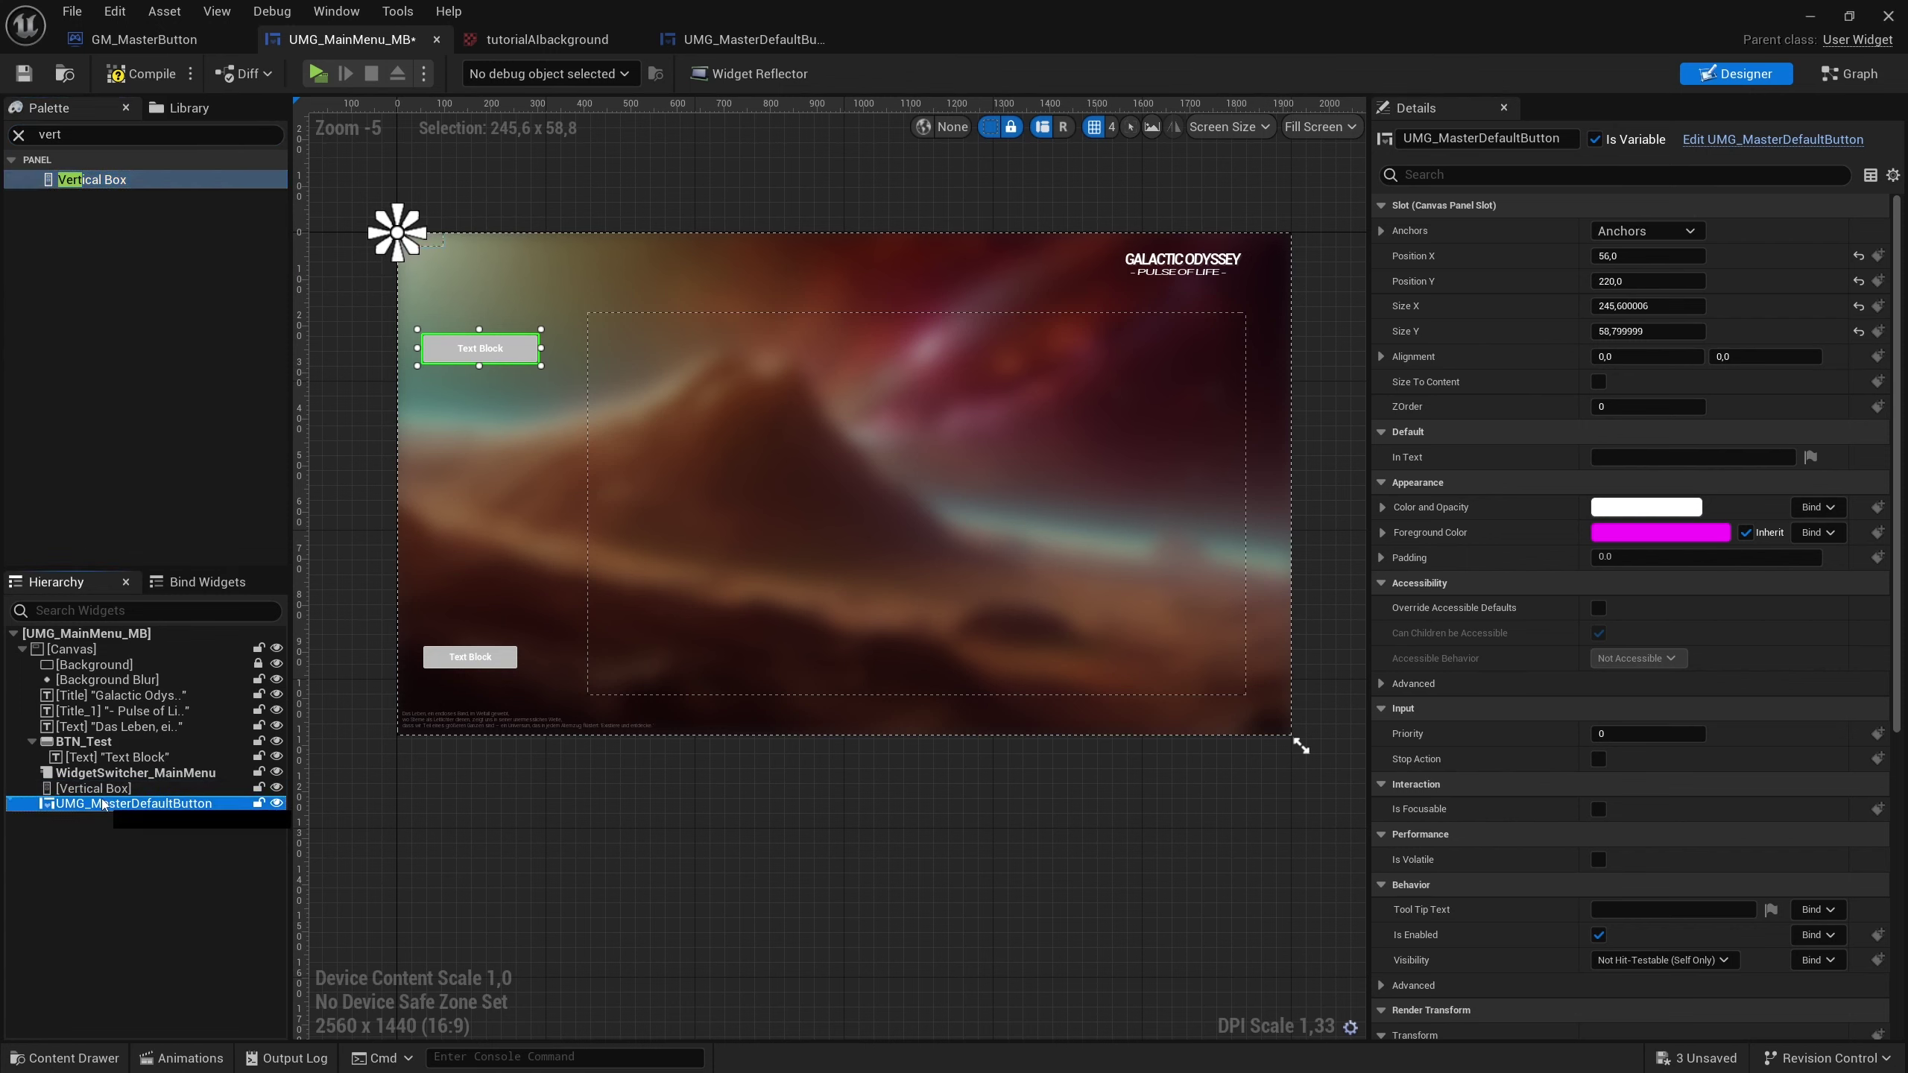
{"action": "left_click", "coordinate": [97, 789]}
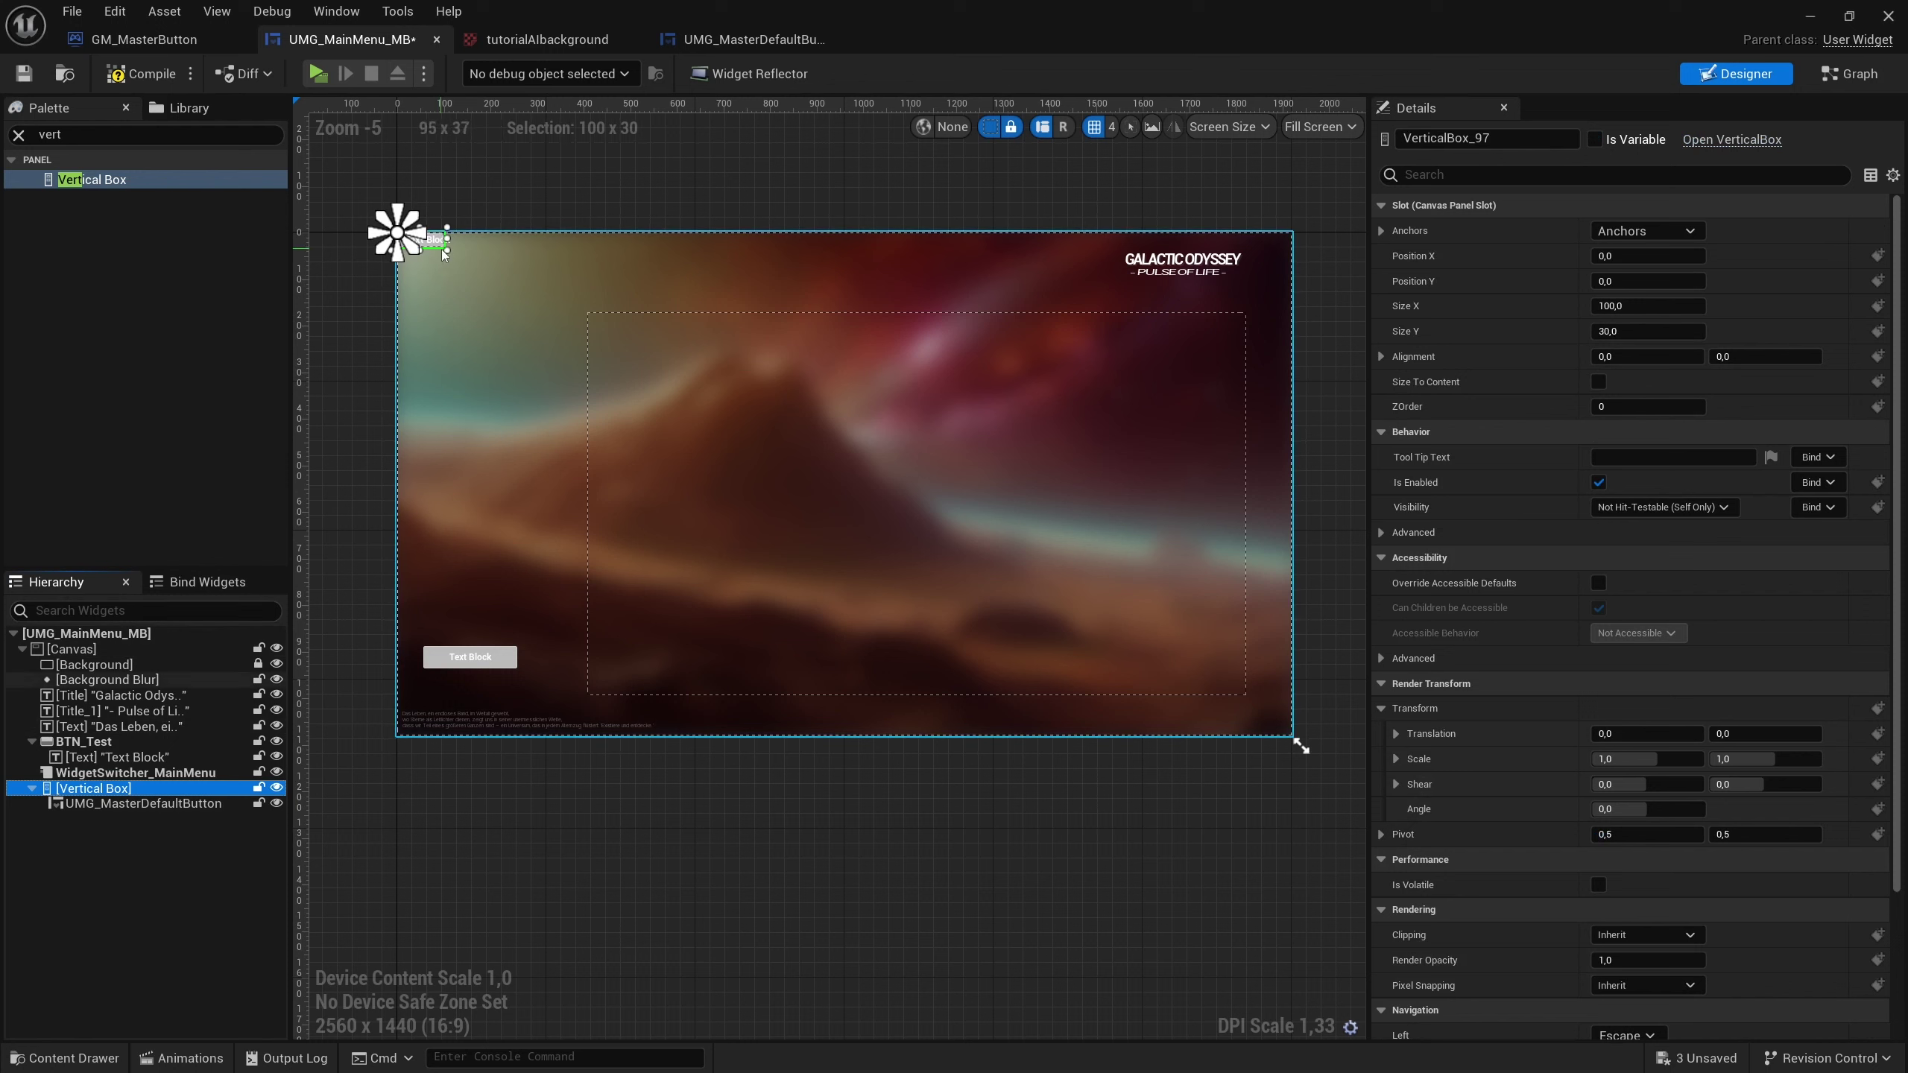
{"action": "mouse_move", "coordinate": [444, 248]}
{"action": "left_mouse_down"}
{"action": "mouse_move", "coordinate": [491, 273]}
{"action": "mouse_move", "coordinate": [484, 505]}
{"action": "mouse_move", "coordinate": [485, 474]}
{"action": "mouse_move", "coordinate": [540, 418]}
{"action": "mouse_move", "coordinate": [486, 422]}
{"action": "left_mouse_up"}
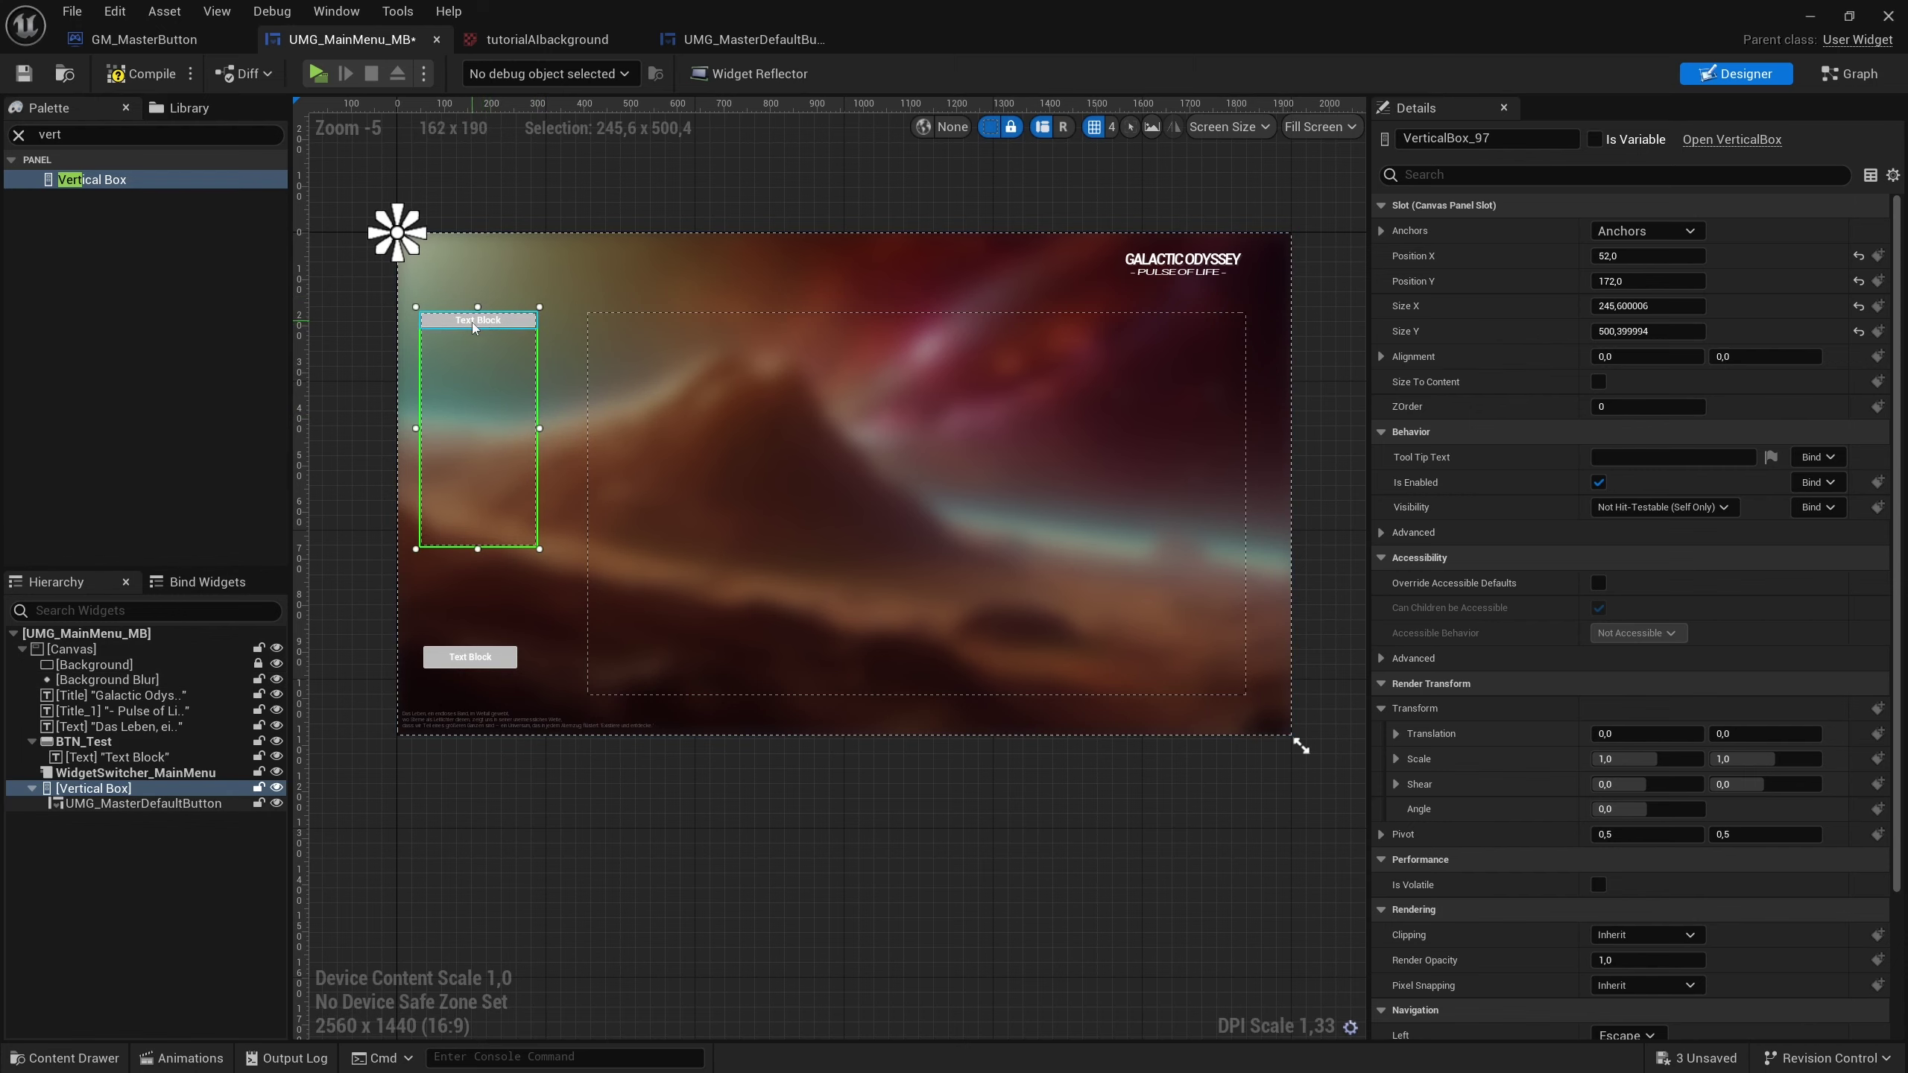
{"action": "scroll", "coordinate": [473, 307], "scroll_direction": "up", "scroll_amount": 1}
{"action": "scroll", "coordinate": [526, 339], "scroll_direction": "up", "scroll_amount": 1}
{"action": "scroll", "coordinate": [605, 300], "scroll_direction": "up", "scroll_amount": 1}
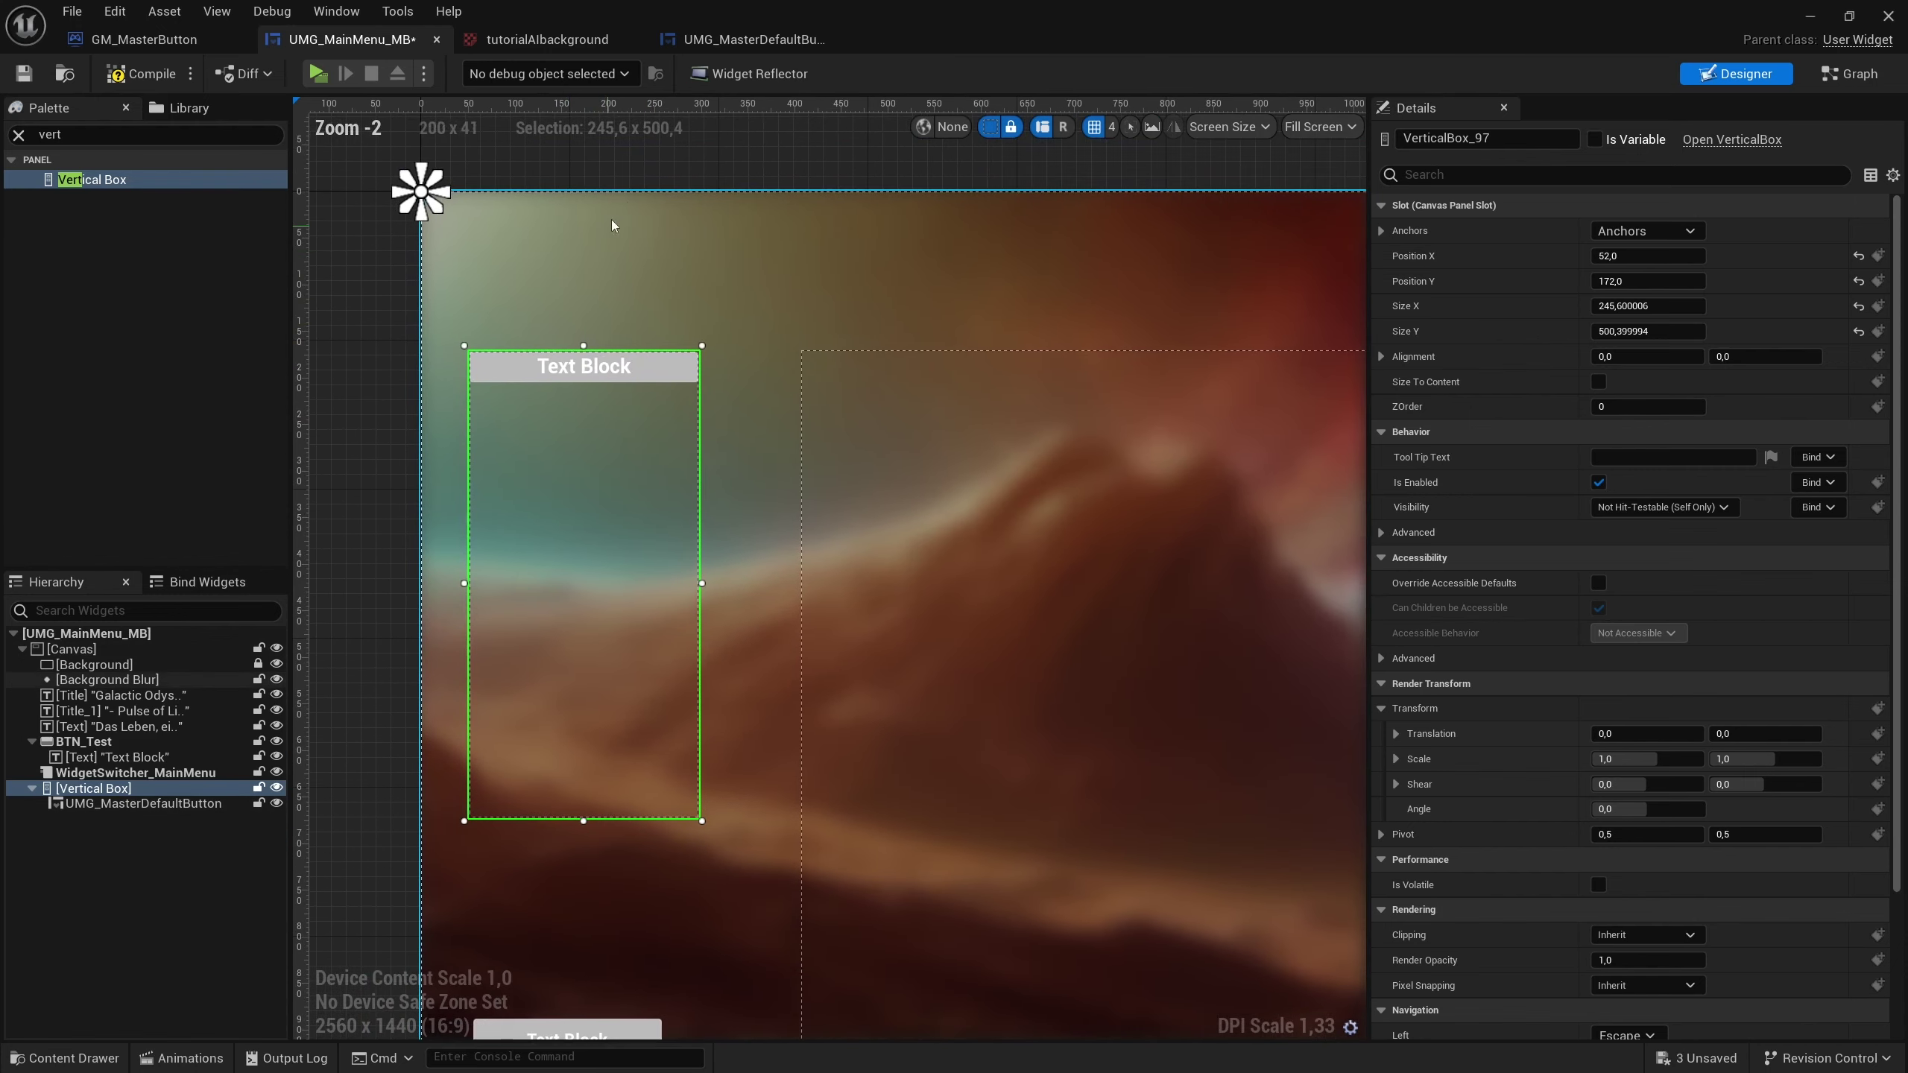
Check the master default button blueprint's layout, then return to the main menu.
{"action": "left_click", "coordinate": [748, 38]}
{"action": "left_click", "coordinate": [1734, 73]}
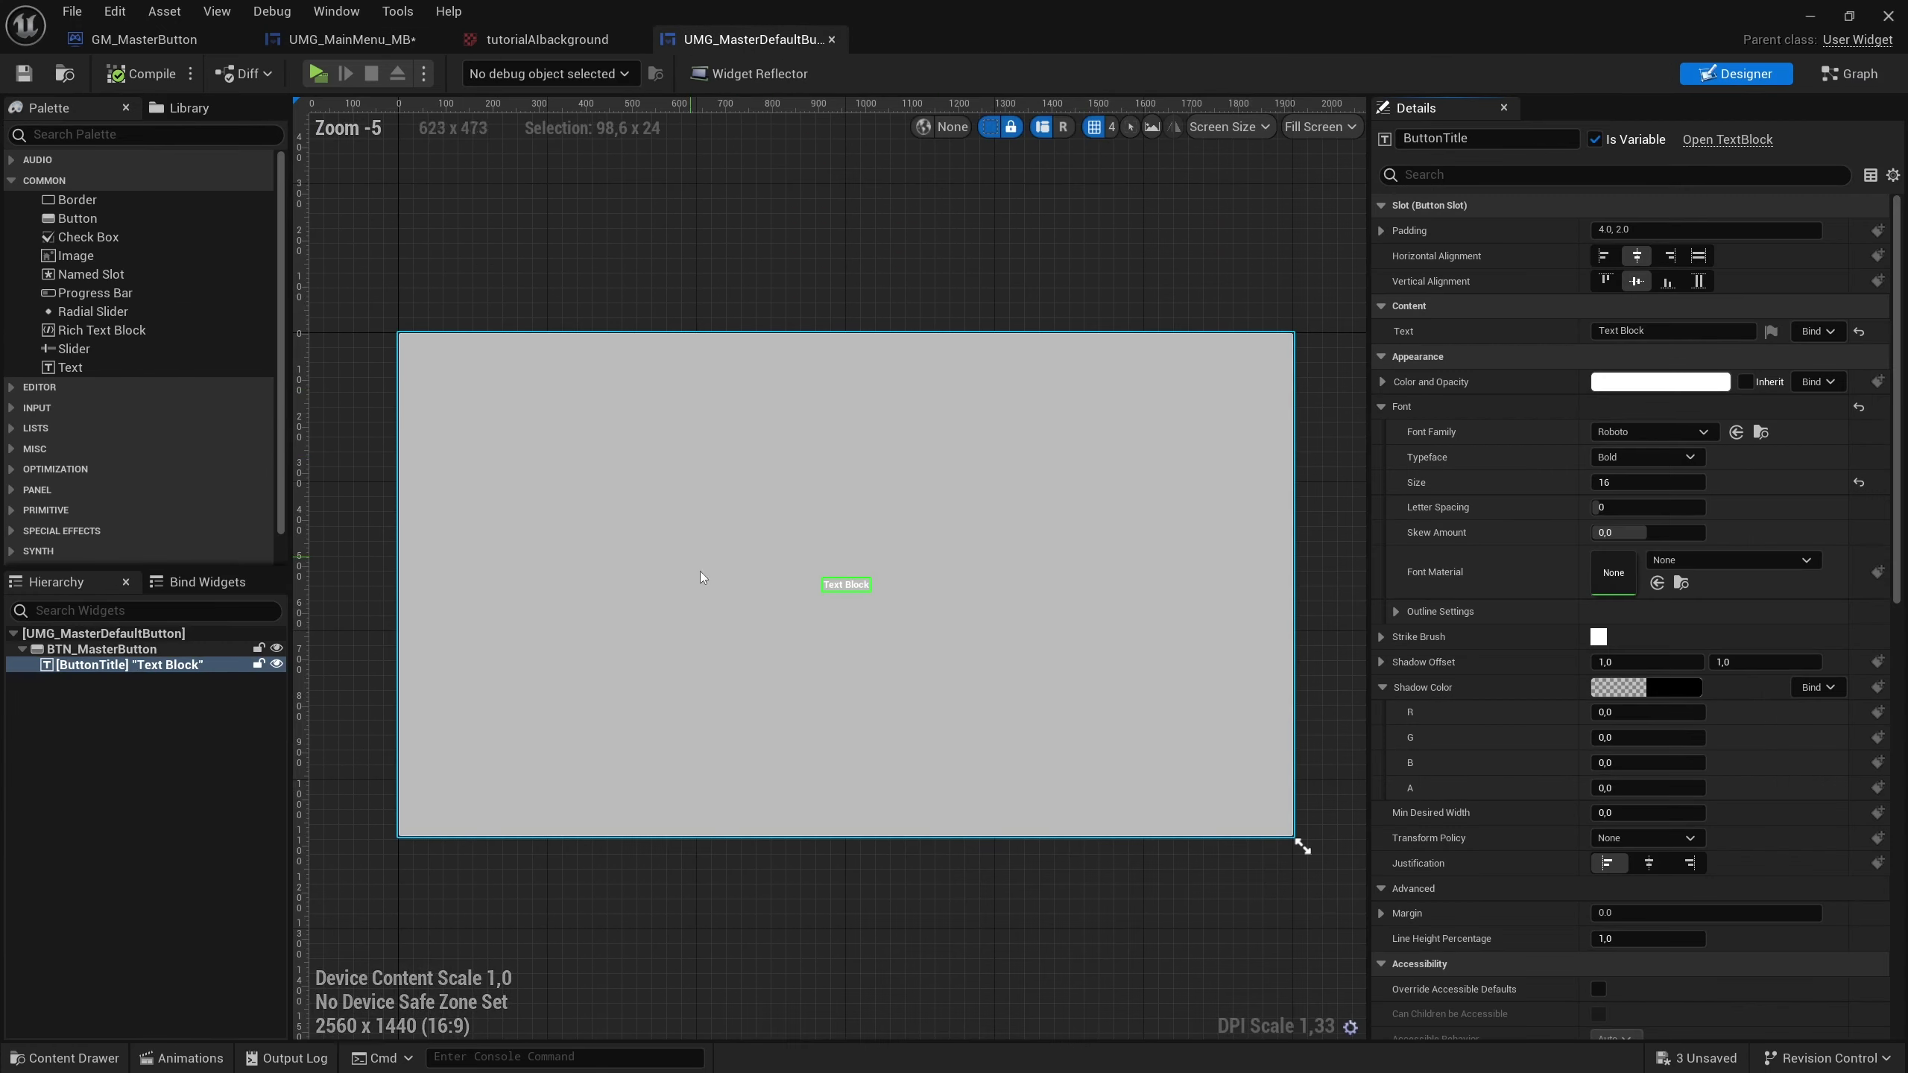
{"action": "left_click", "coordinate": [368, 54]}
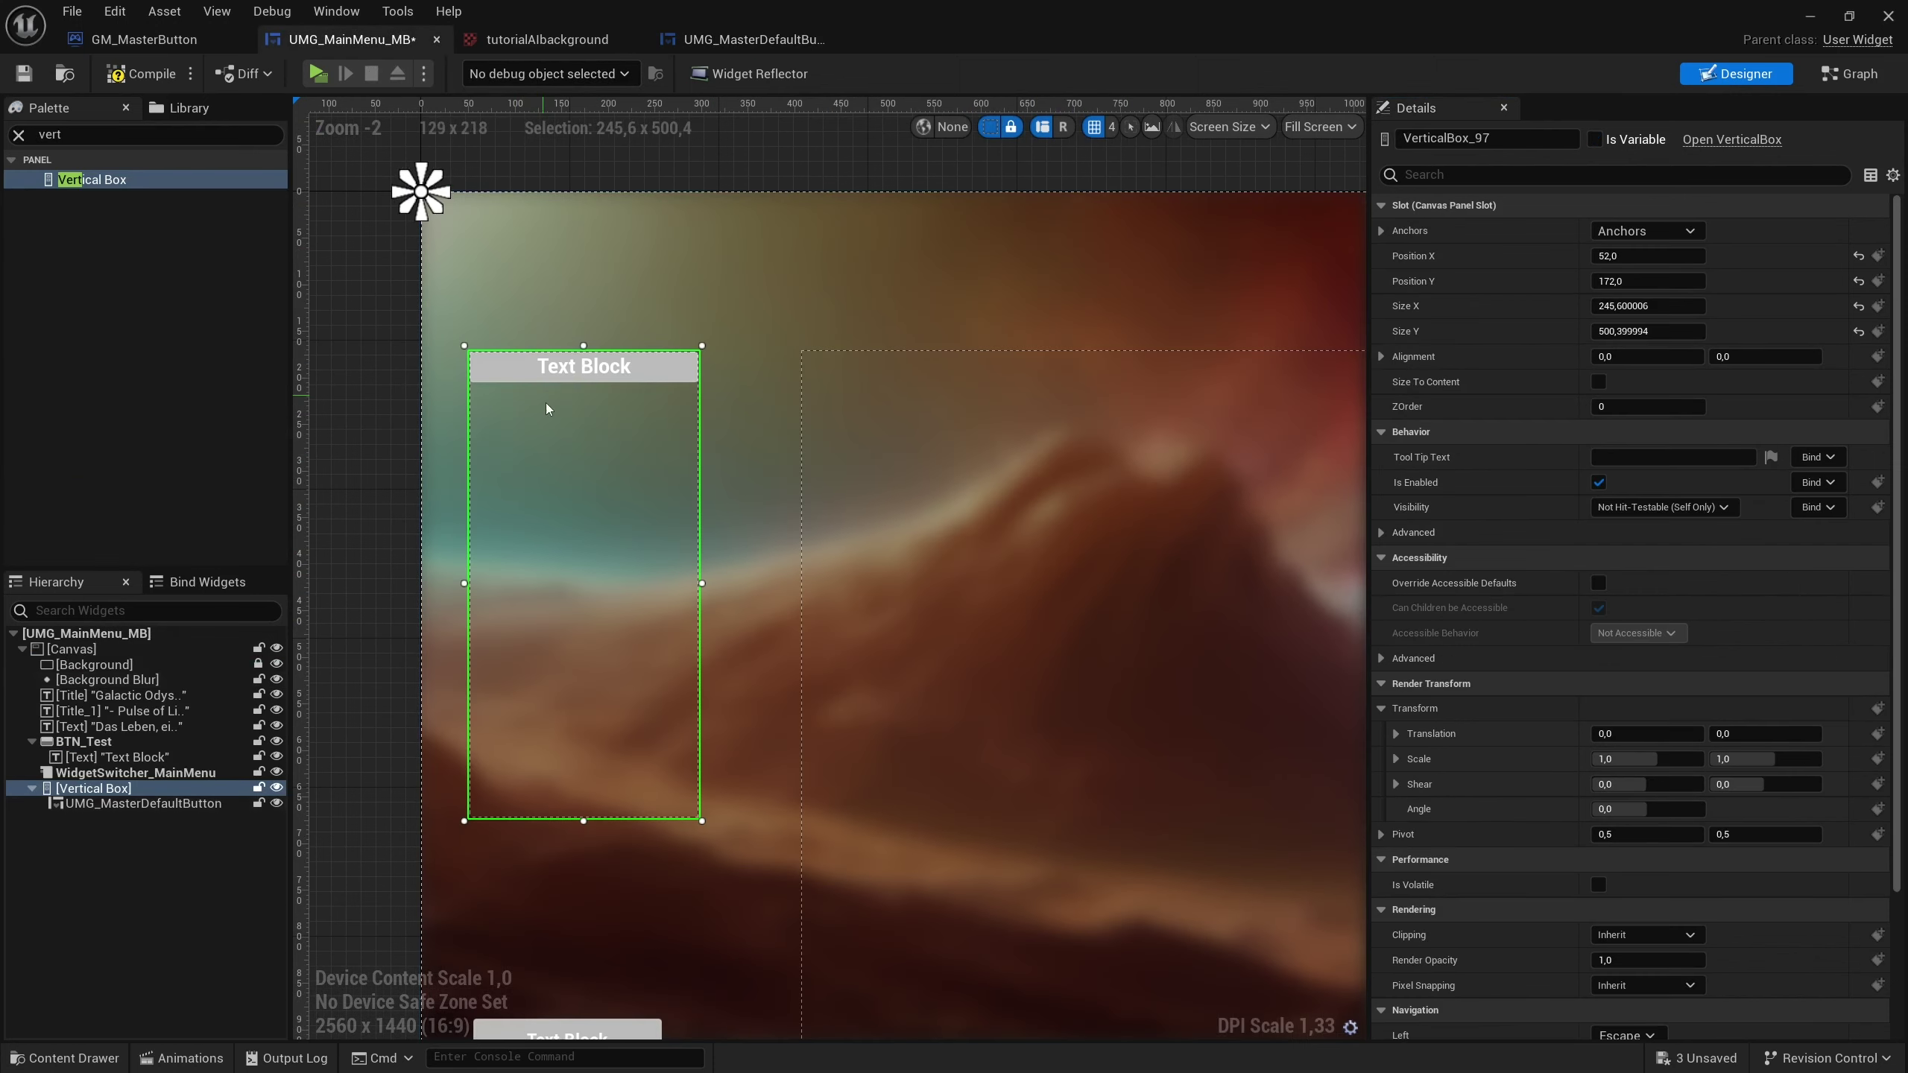
Duplicate the master button to stack four, and set the first one's Button Text to "Play Game".
{"action": "left_click", "coordinate": [90, 804]}
{"action": "key", "text": "ctrl+d"}
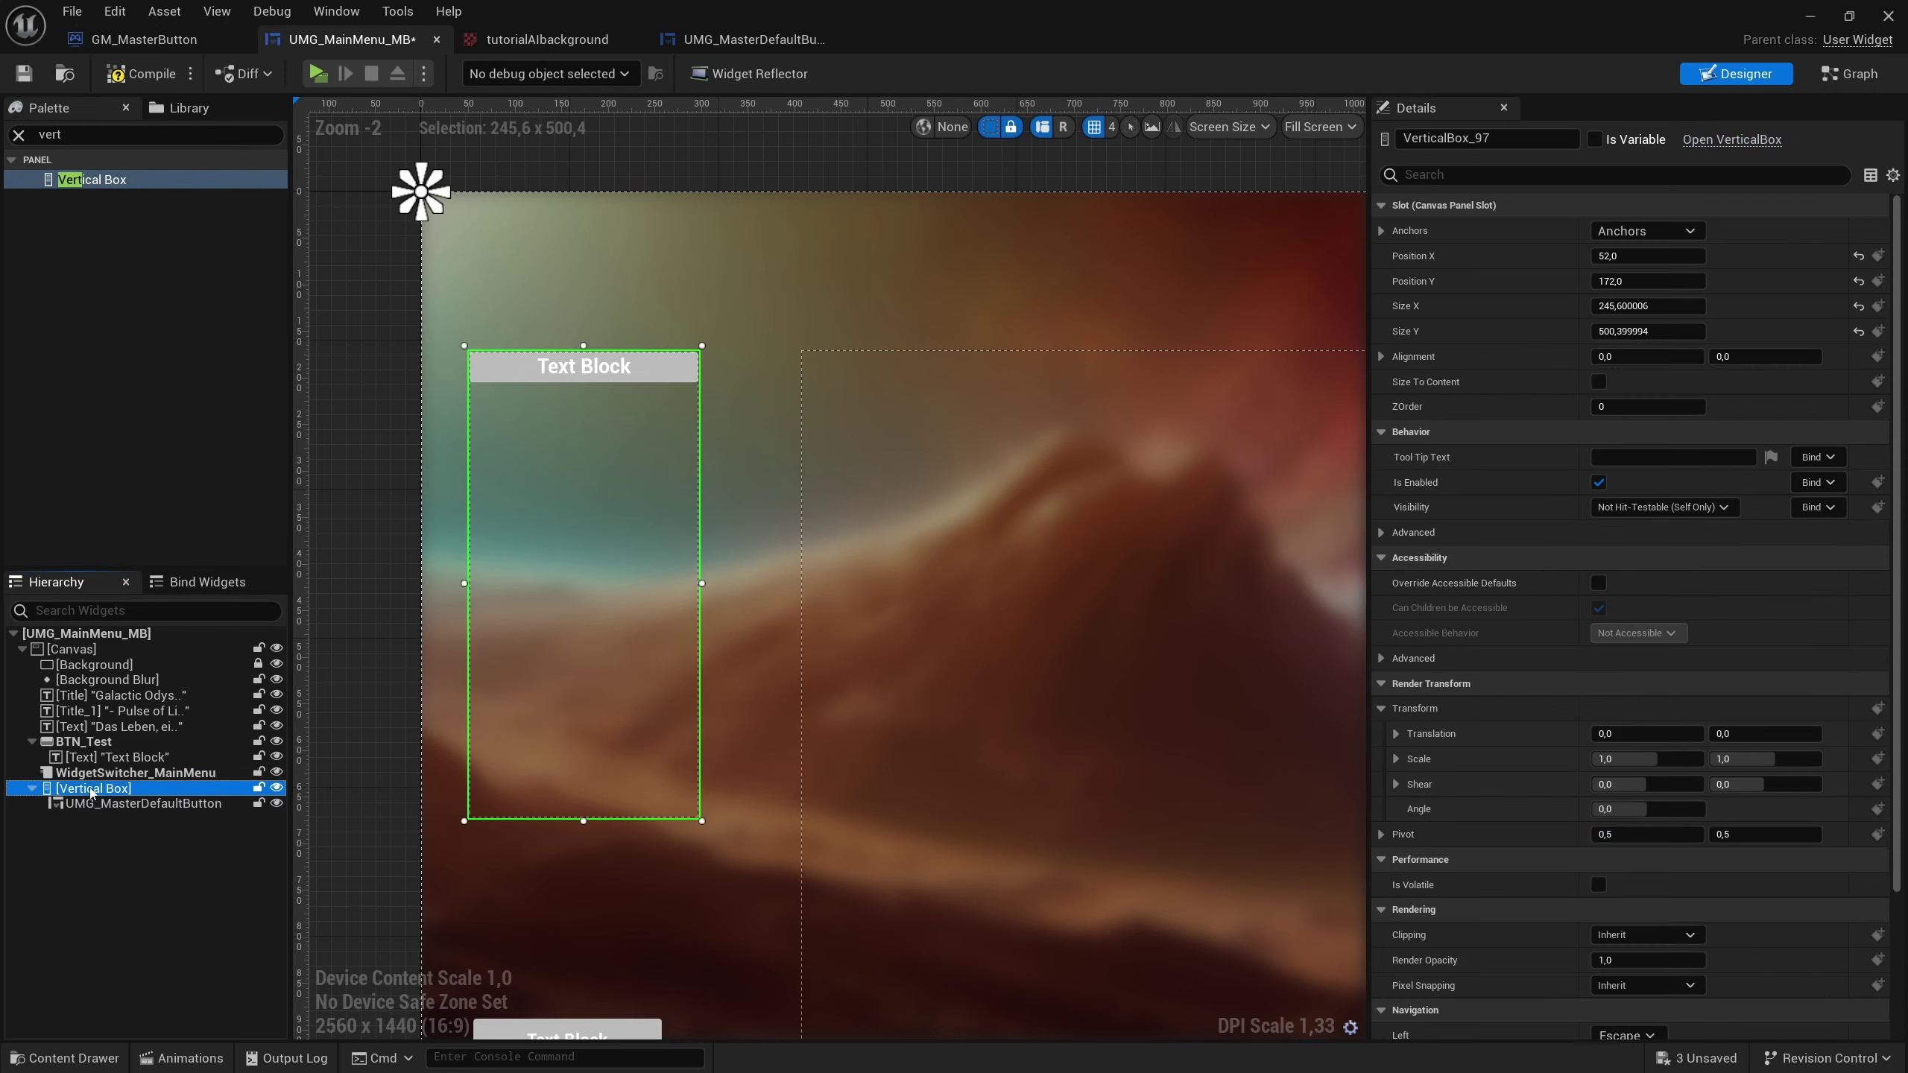
{"action": "key", "text": "ctrl+d"}
{"action": "key", "text": "ctrl+d"}
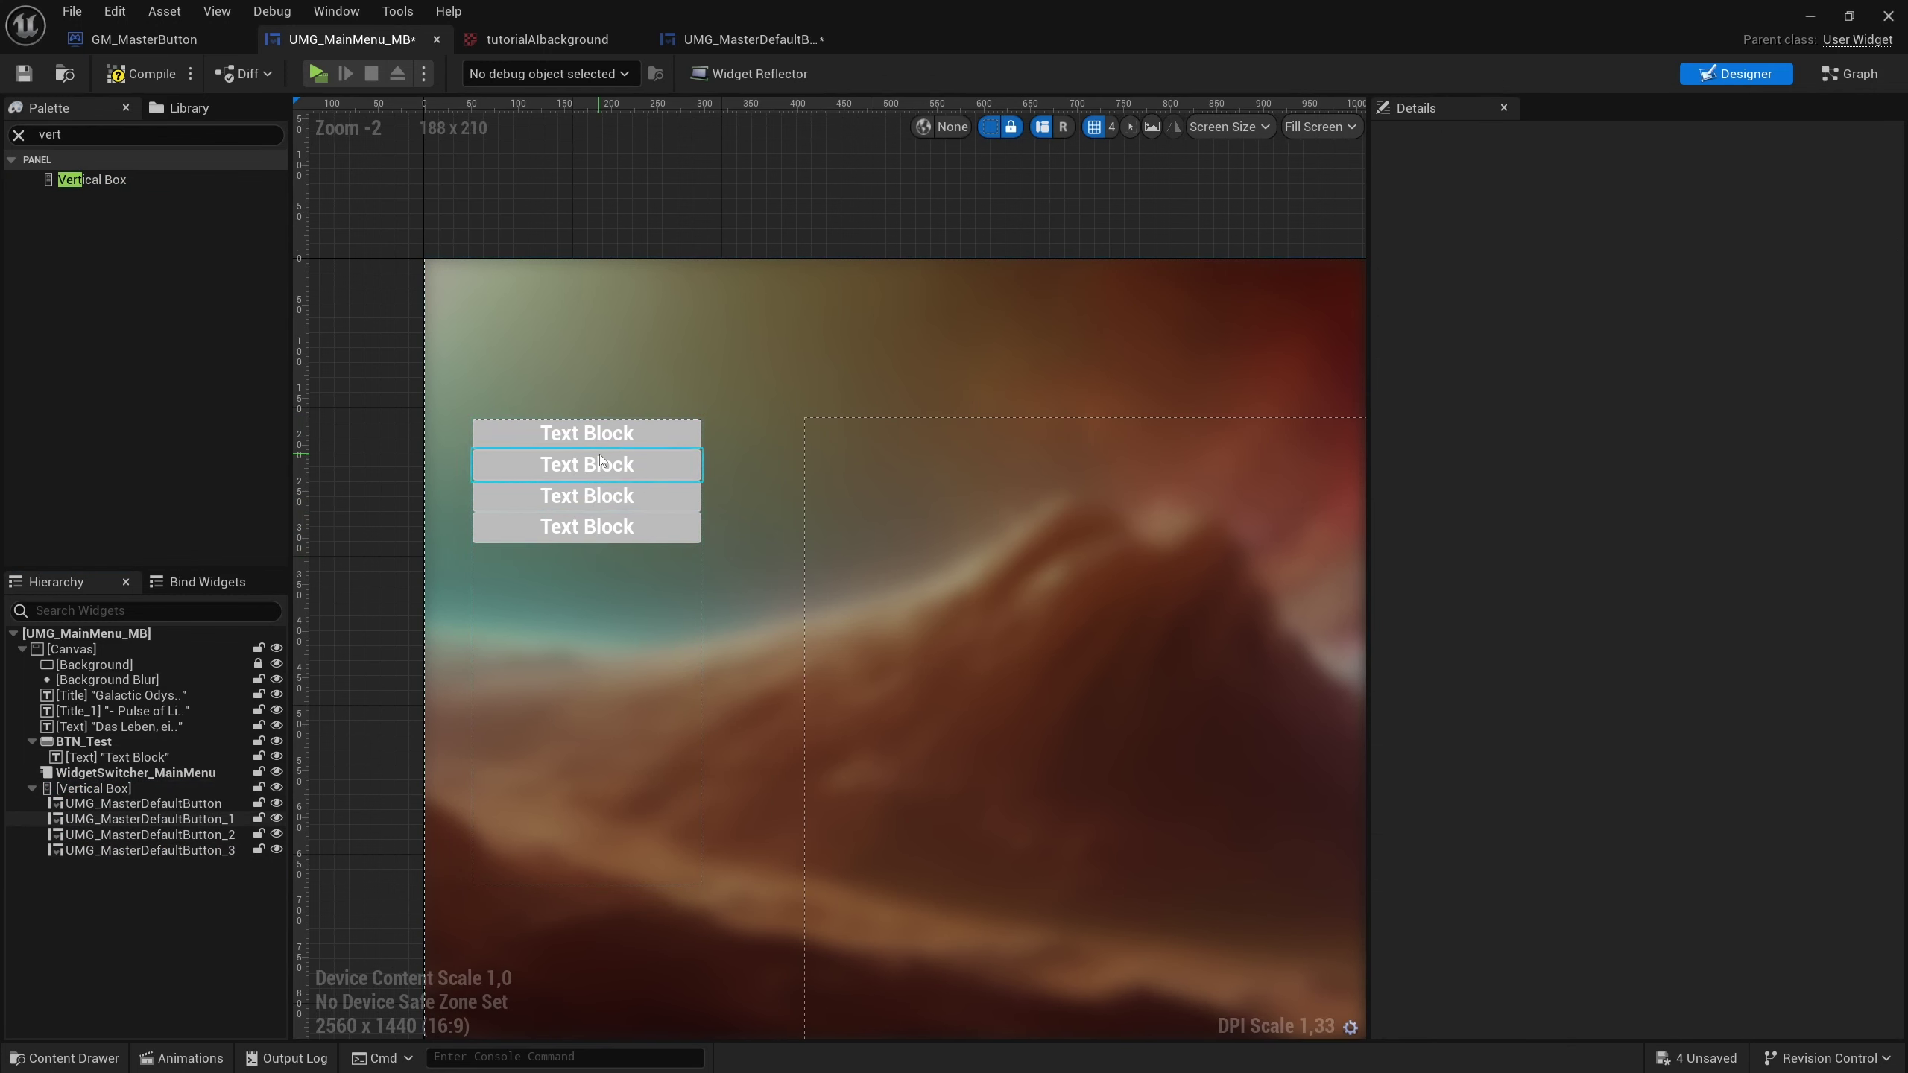
{"action": "left_click", "coordinate": [638, 443]}
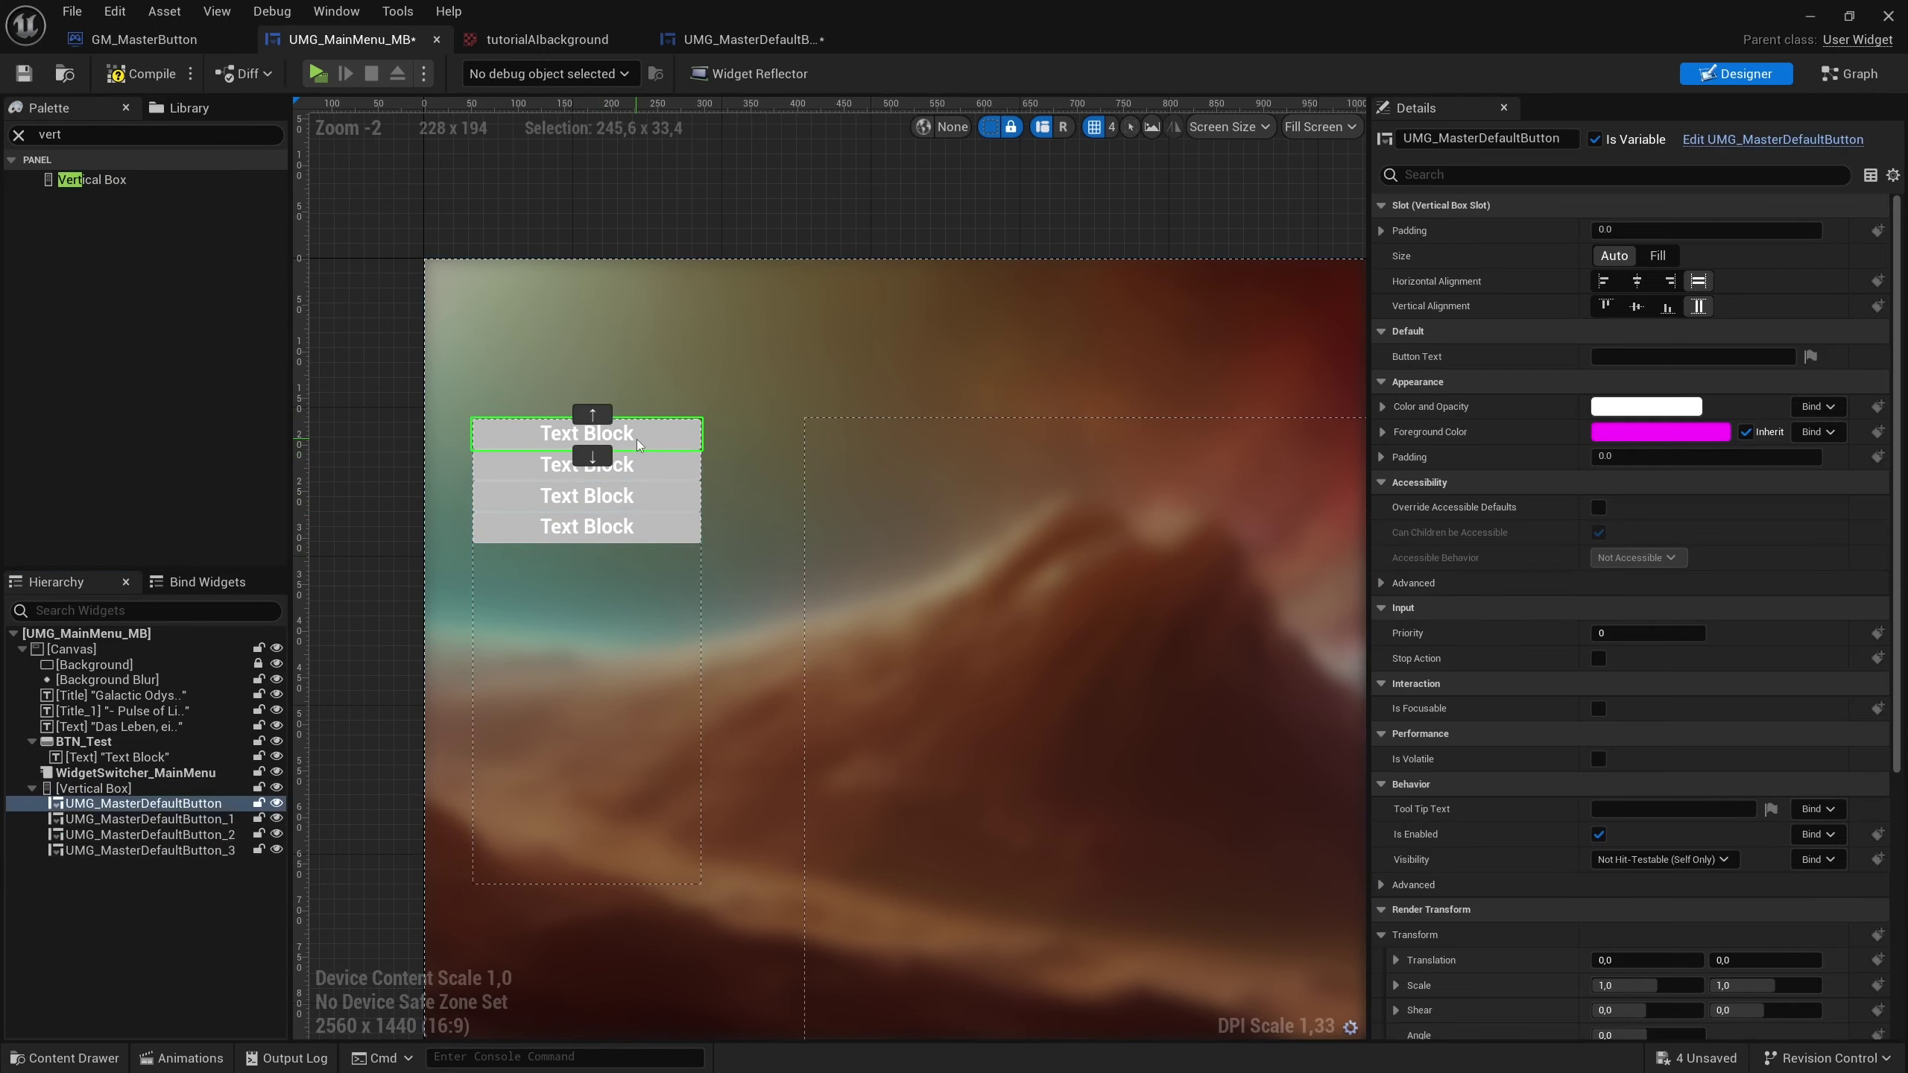
{"action": "left_click", "coordinate": [1685, 356]}
{"action": "type", "text": "Play Game"}
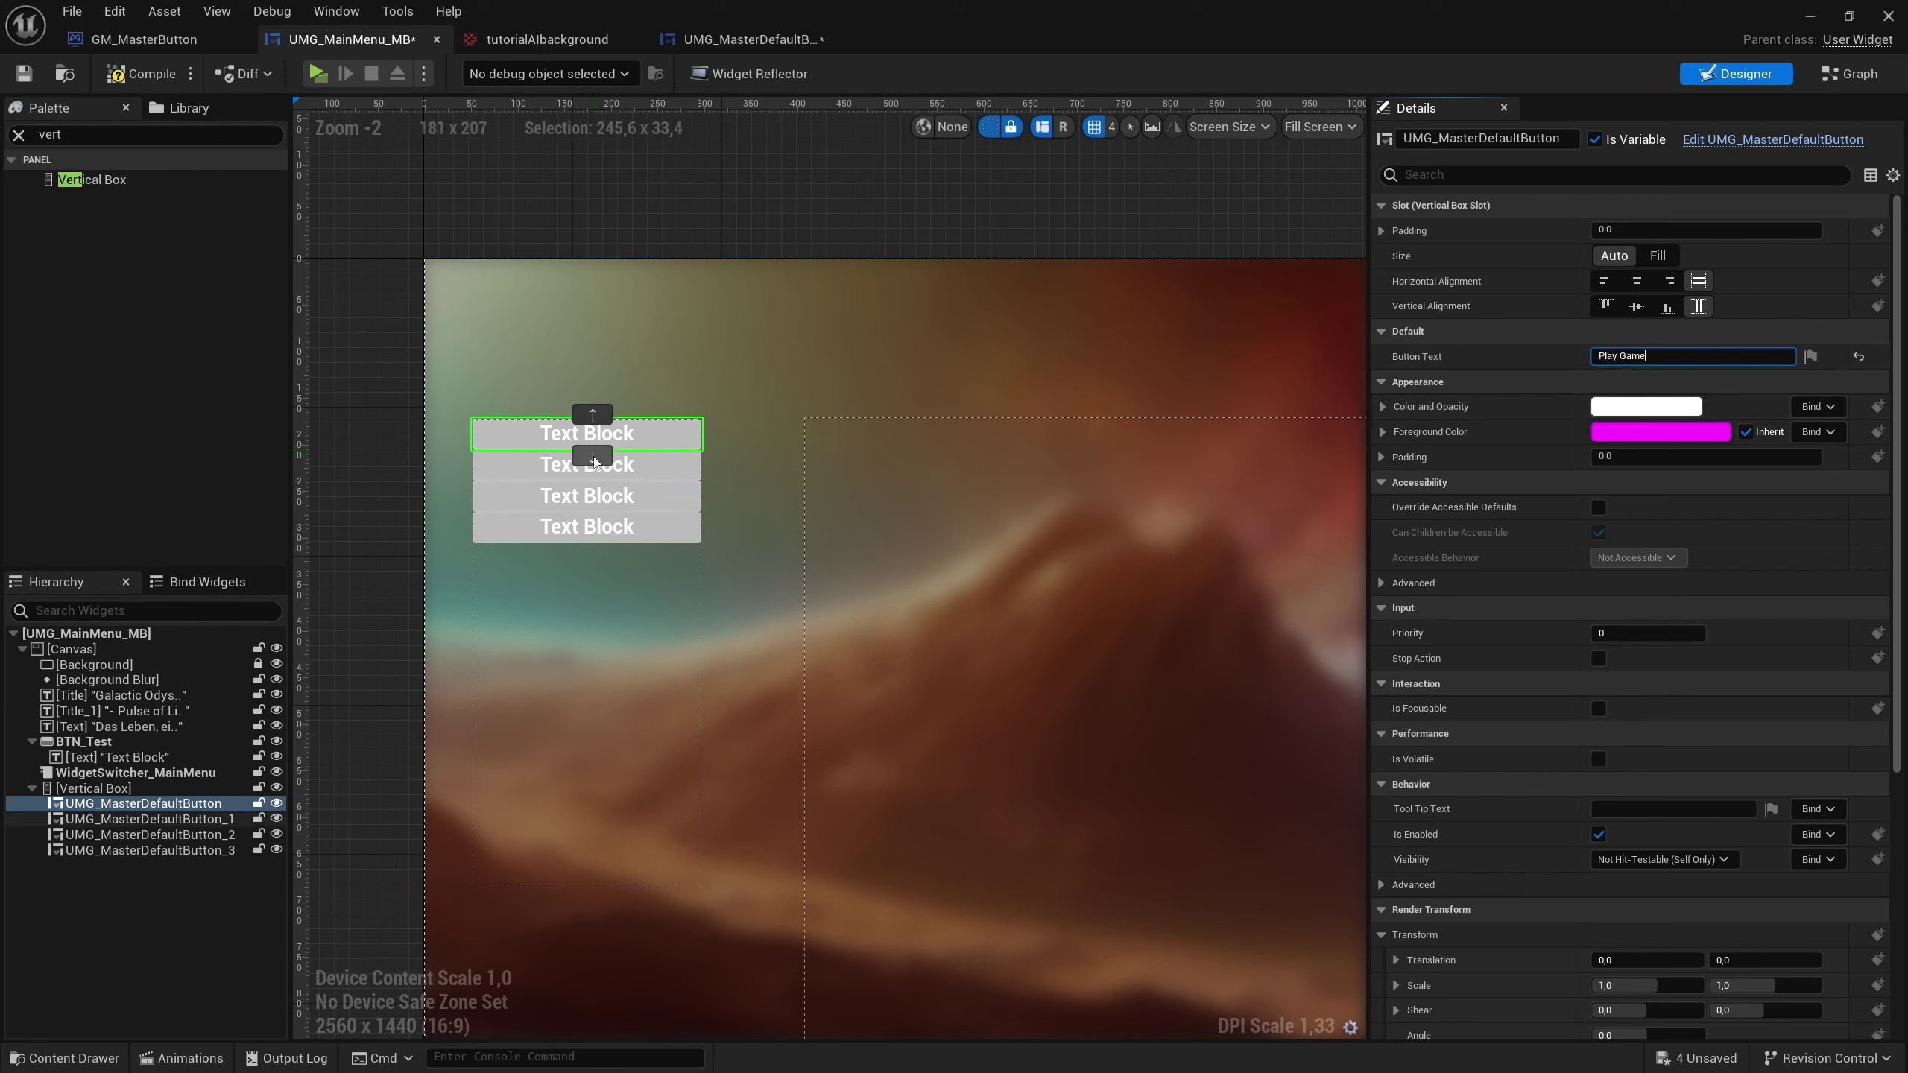
In the master button's event graph, delete the Event Construct node that drives SetText.
{"action": "left_click", "coordinate": [688, 47]}
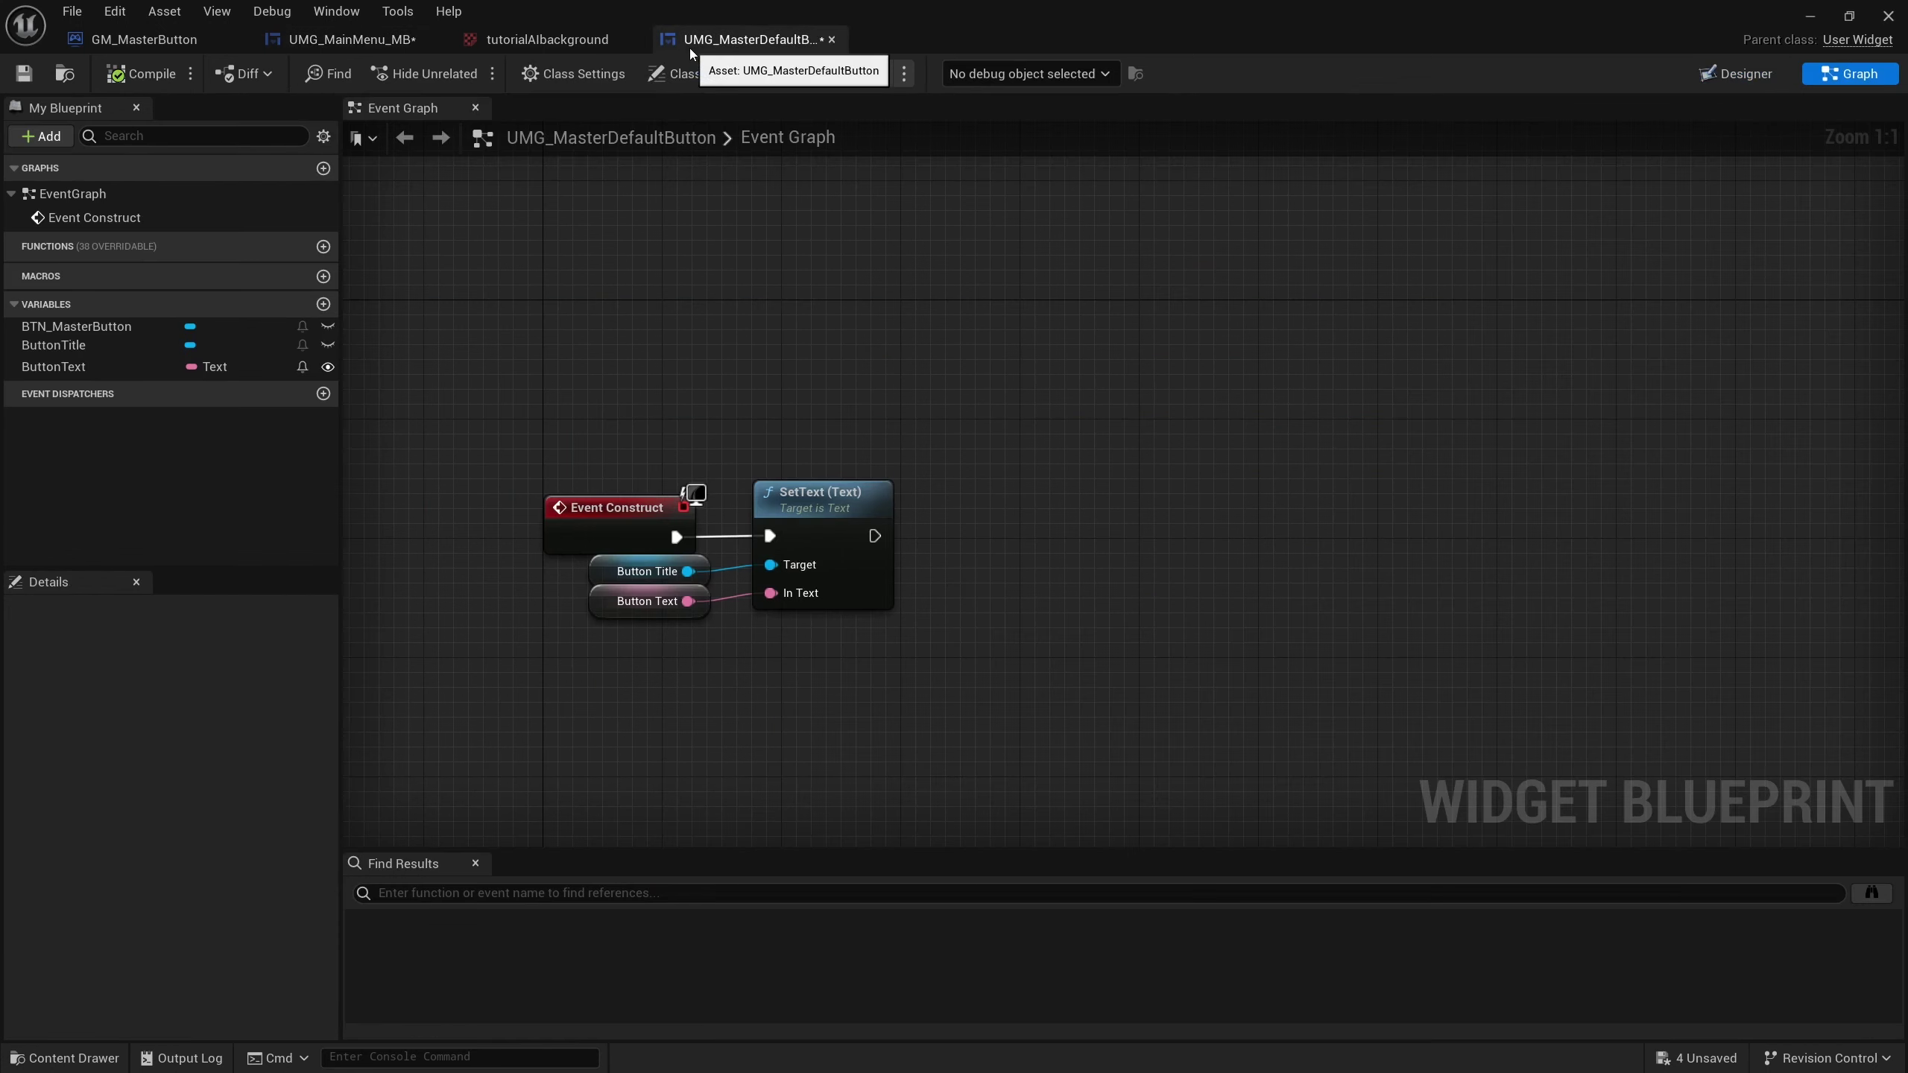
{"action": "left_click", "coordinate": [608, 505]}
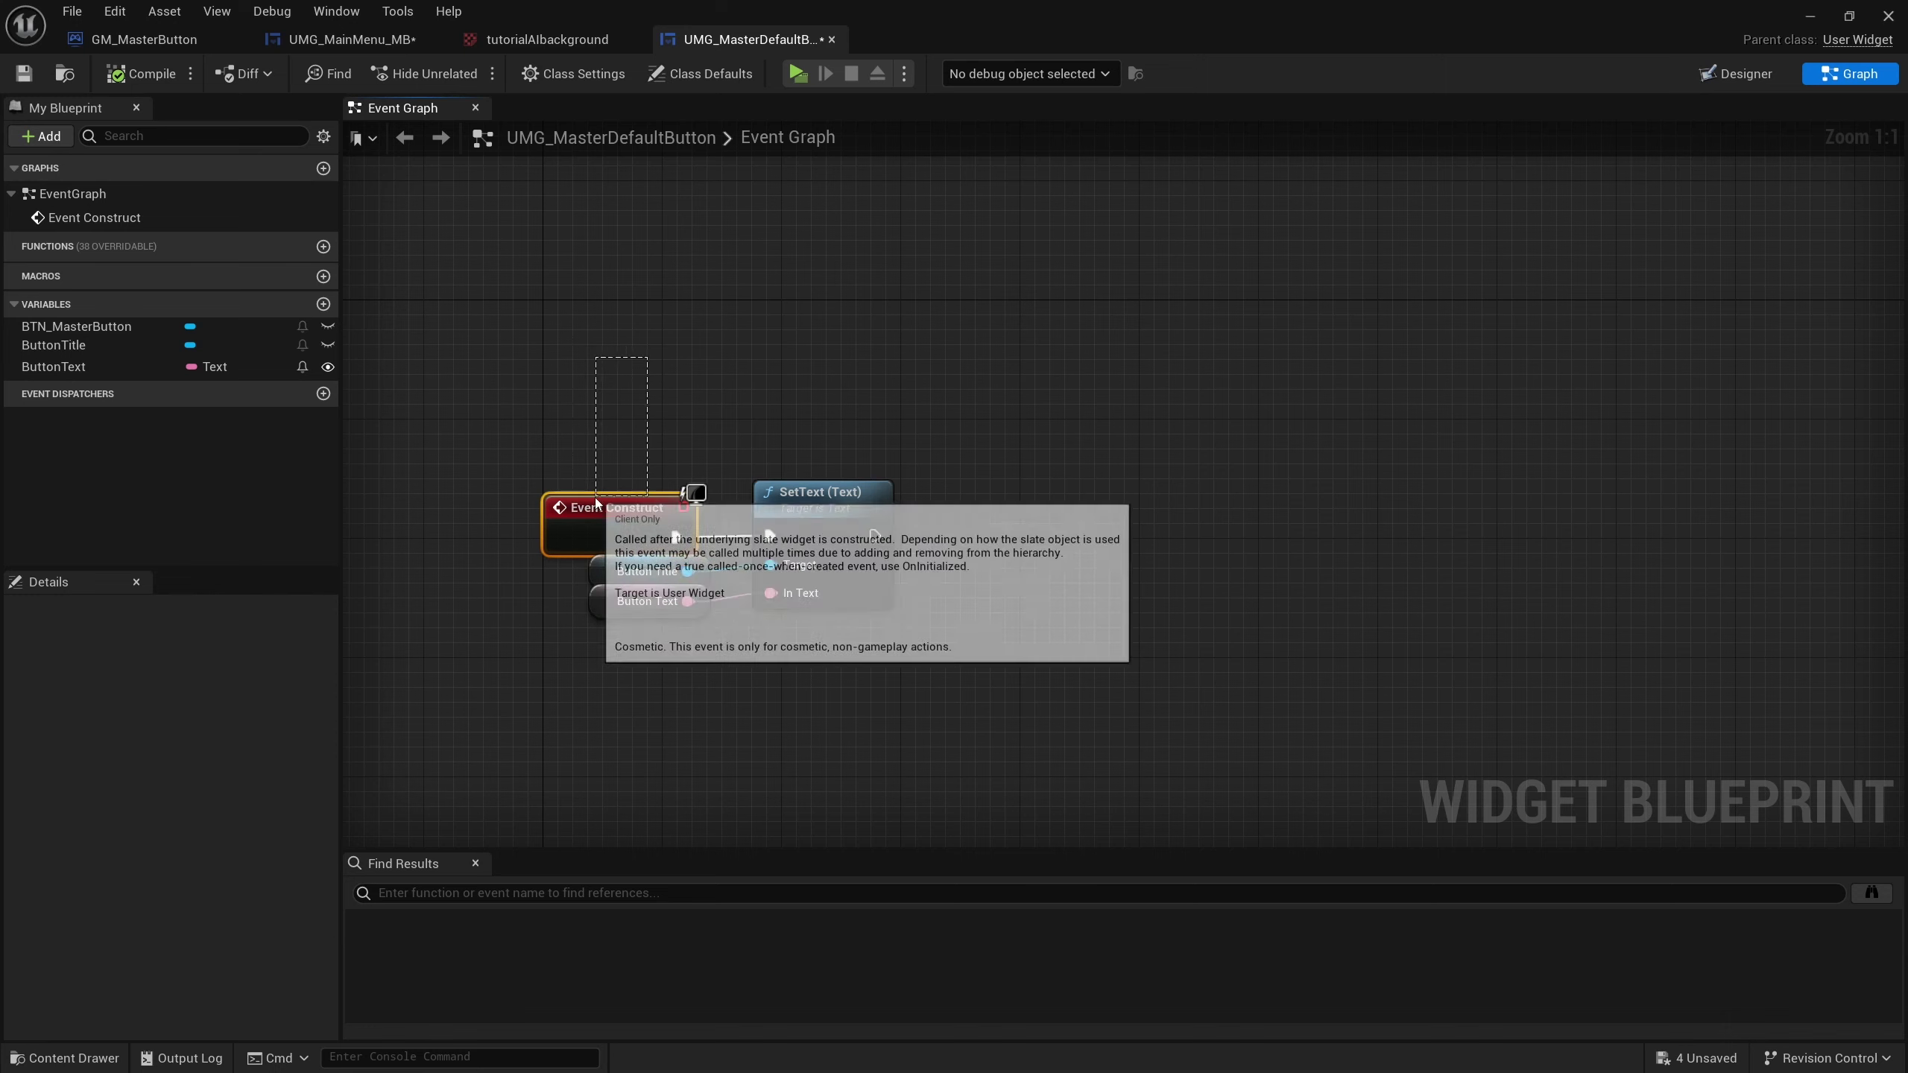
{"action": "left_click", "coordinate": [860, 576]}
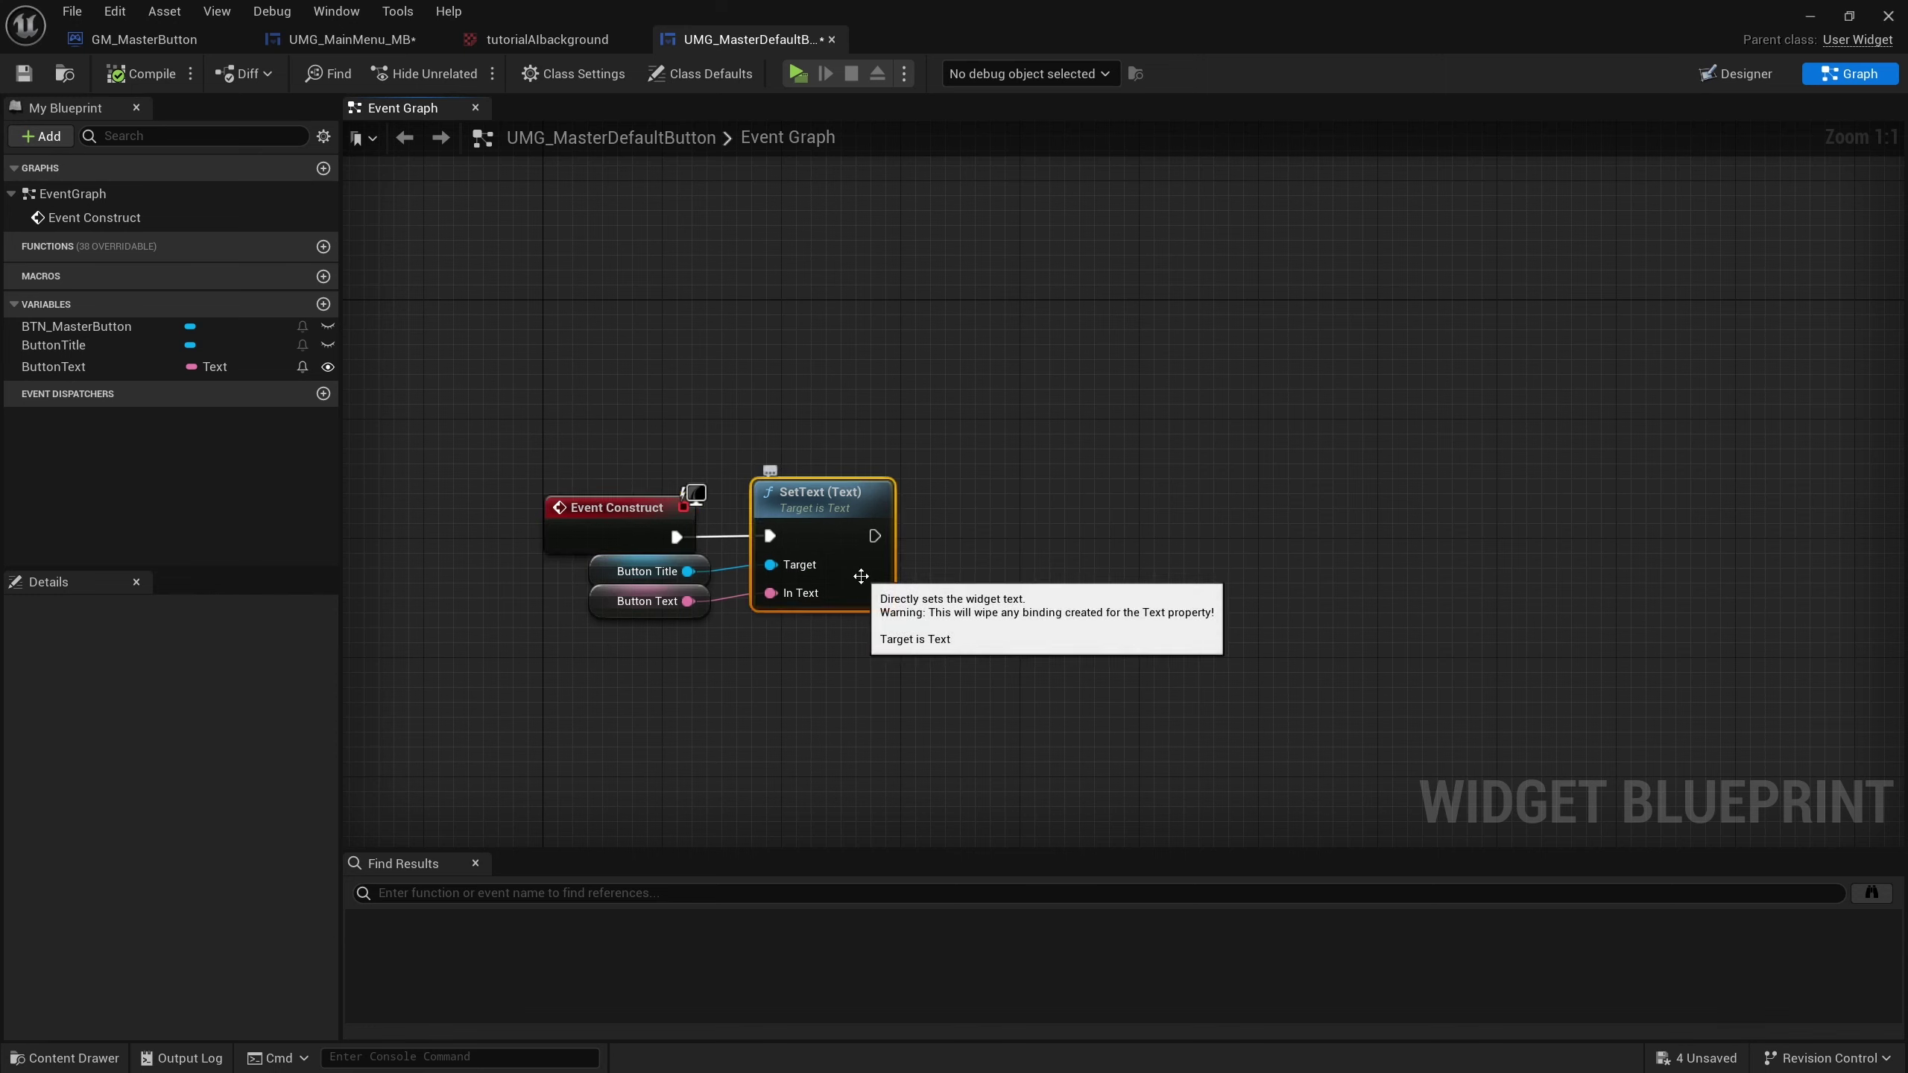
{"action": "left_click", "coordinate": [593, 507]}
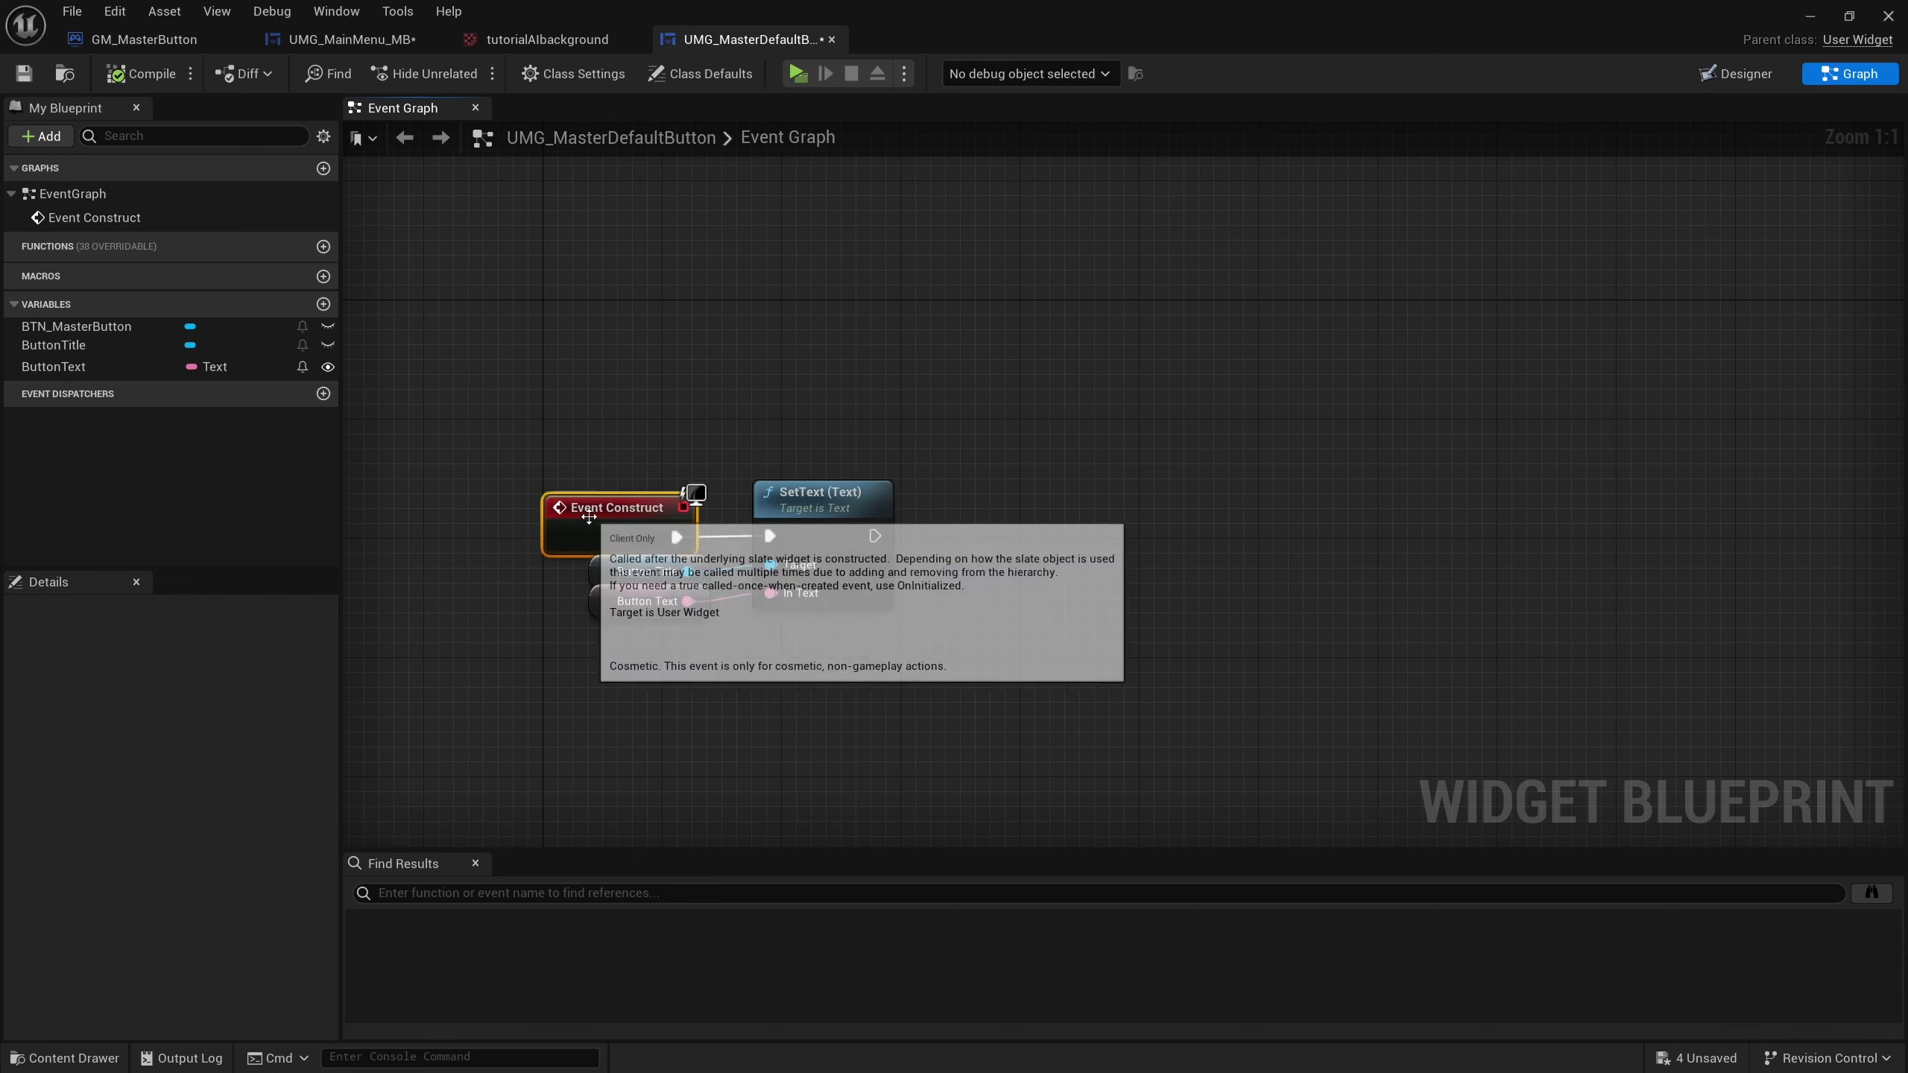
{"action": "key", "text": "Delete"}
Drive SetText from a new Event Pre Construct node, then compile and save the button blueprint.
{"action": "left_click_drag", "start_coordinate": [769, 535], "coordinate": [523, 463]}
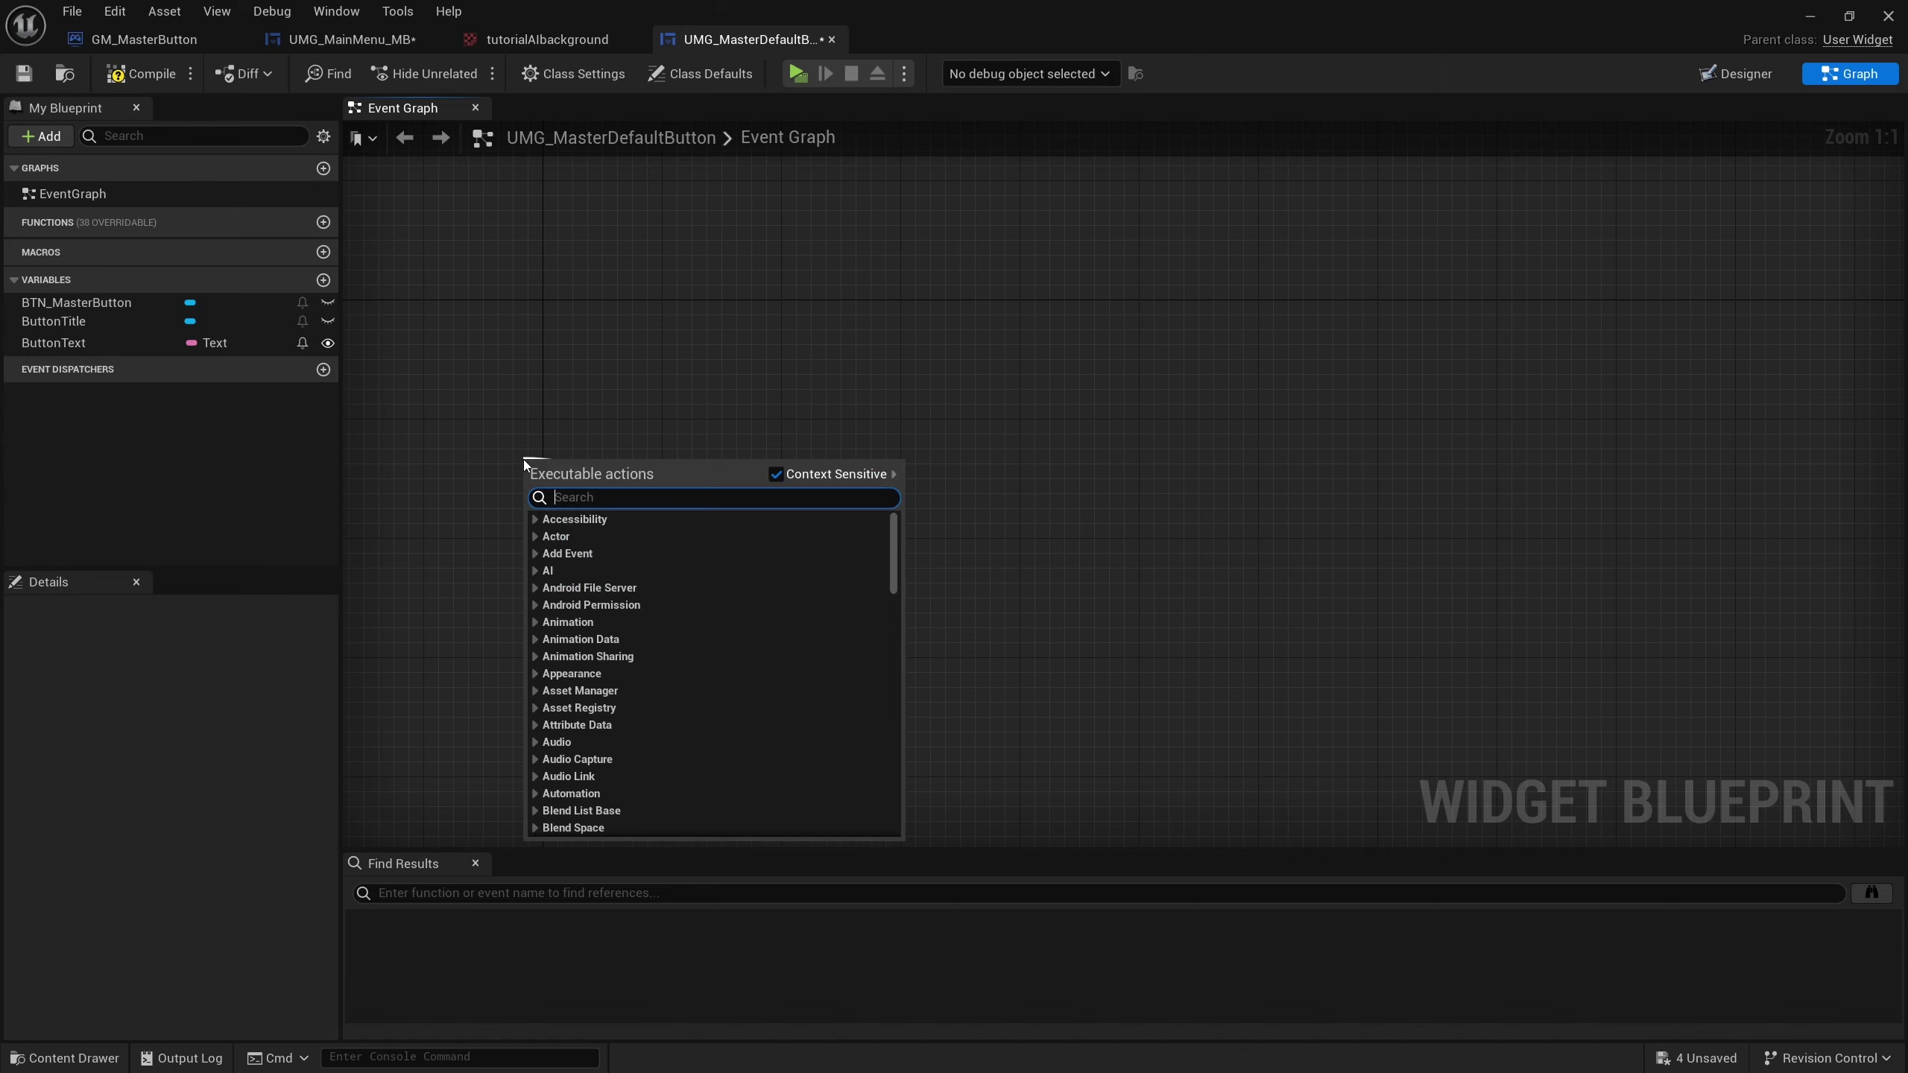
{"action": "type", "text": "pre con"}
{"action": "key", "text": "Return"}
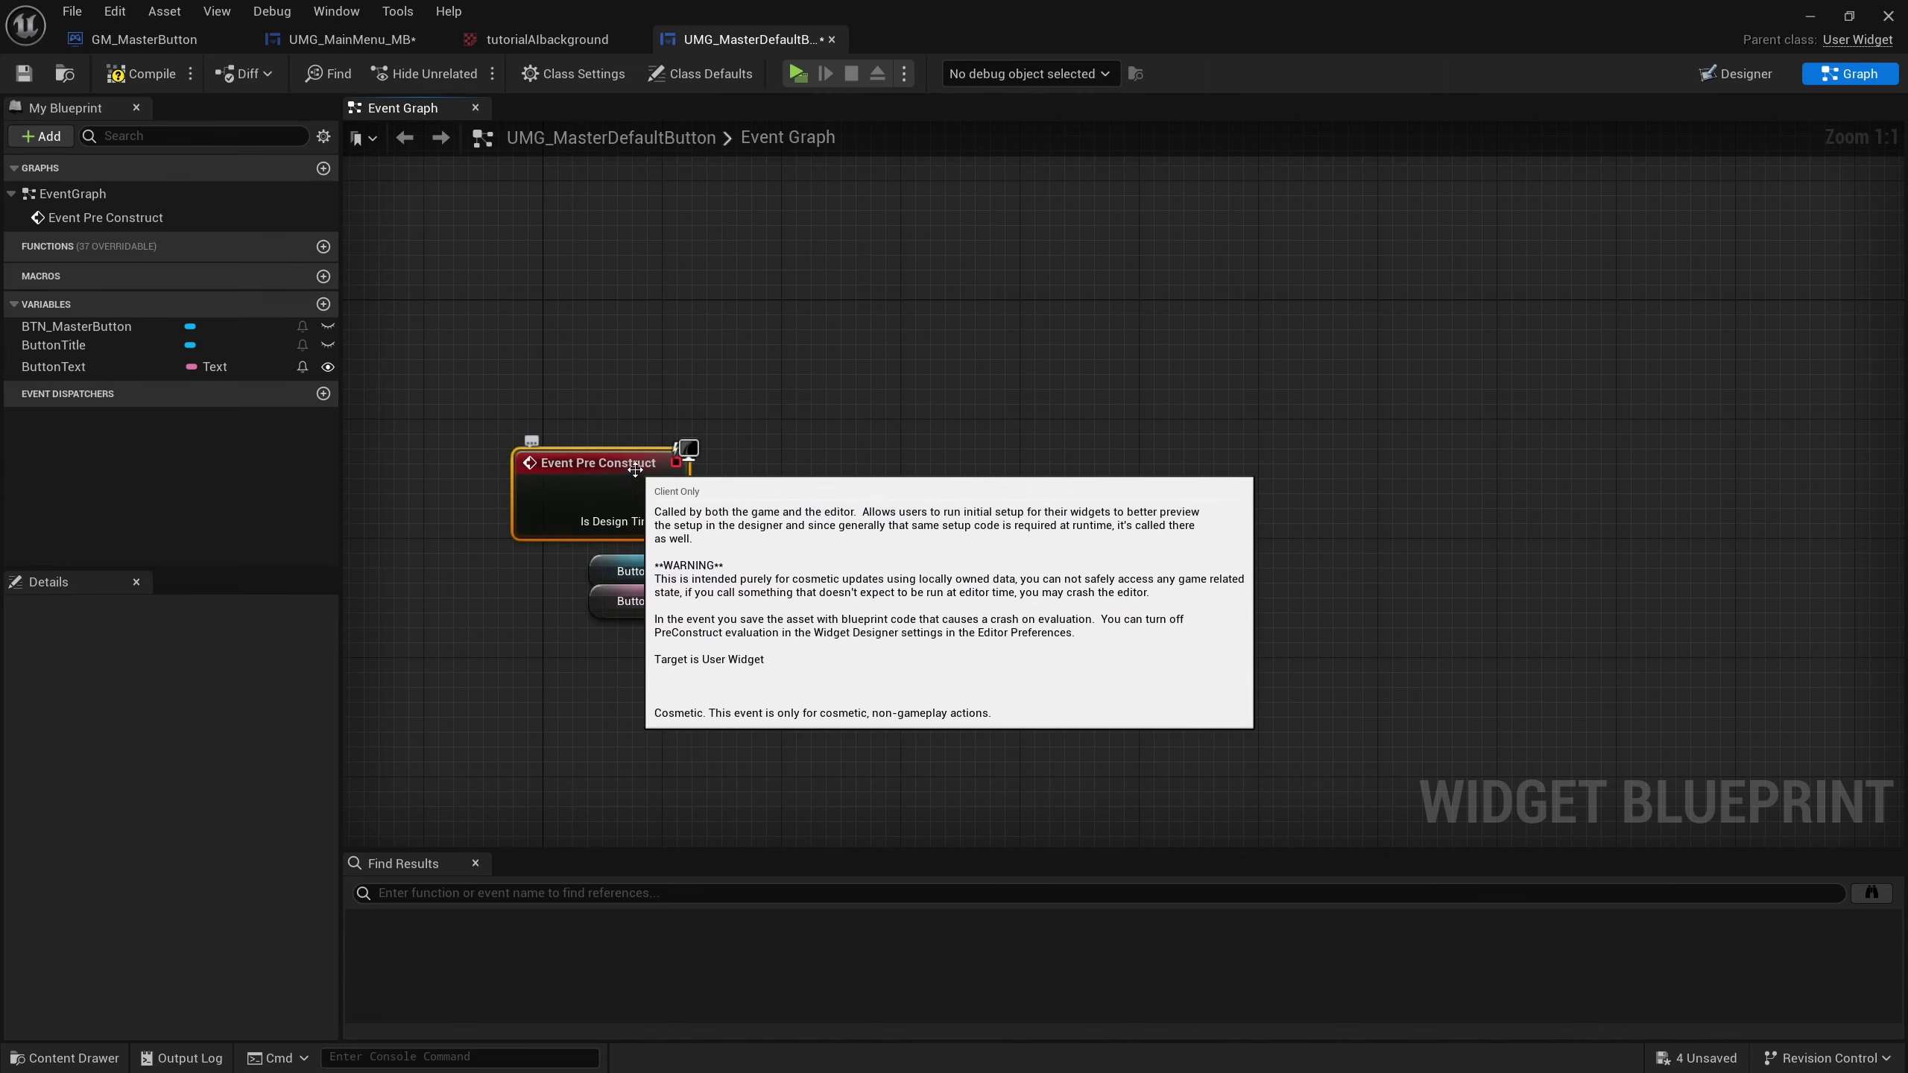
{"action": "left_click_drag", "start_coordinate": [635, 469], "coordinate": [650, 484]}
{"action": "left_click", "coordinate": [935, 535]}
{"action": "left_click", "coordinate": [141, 73]}
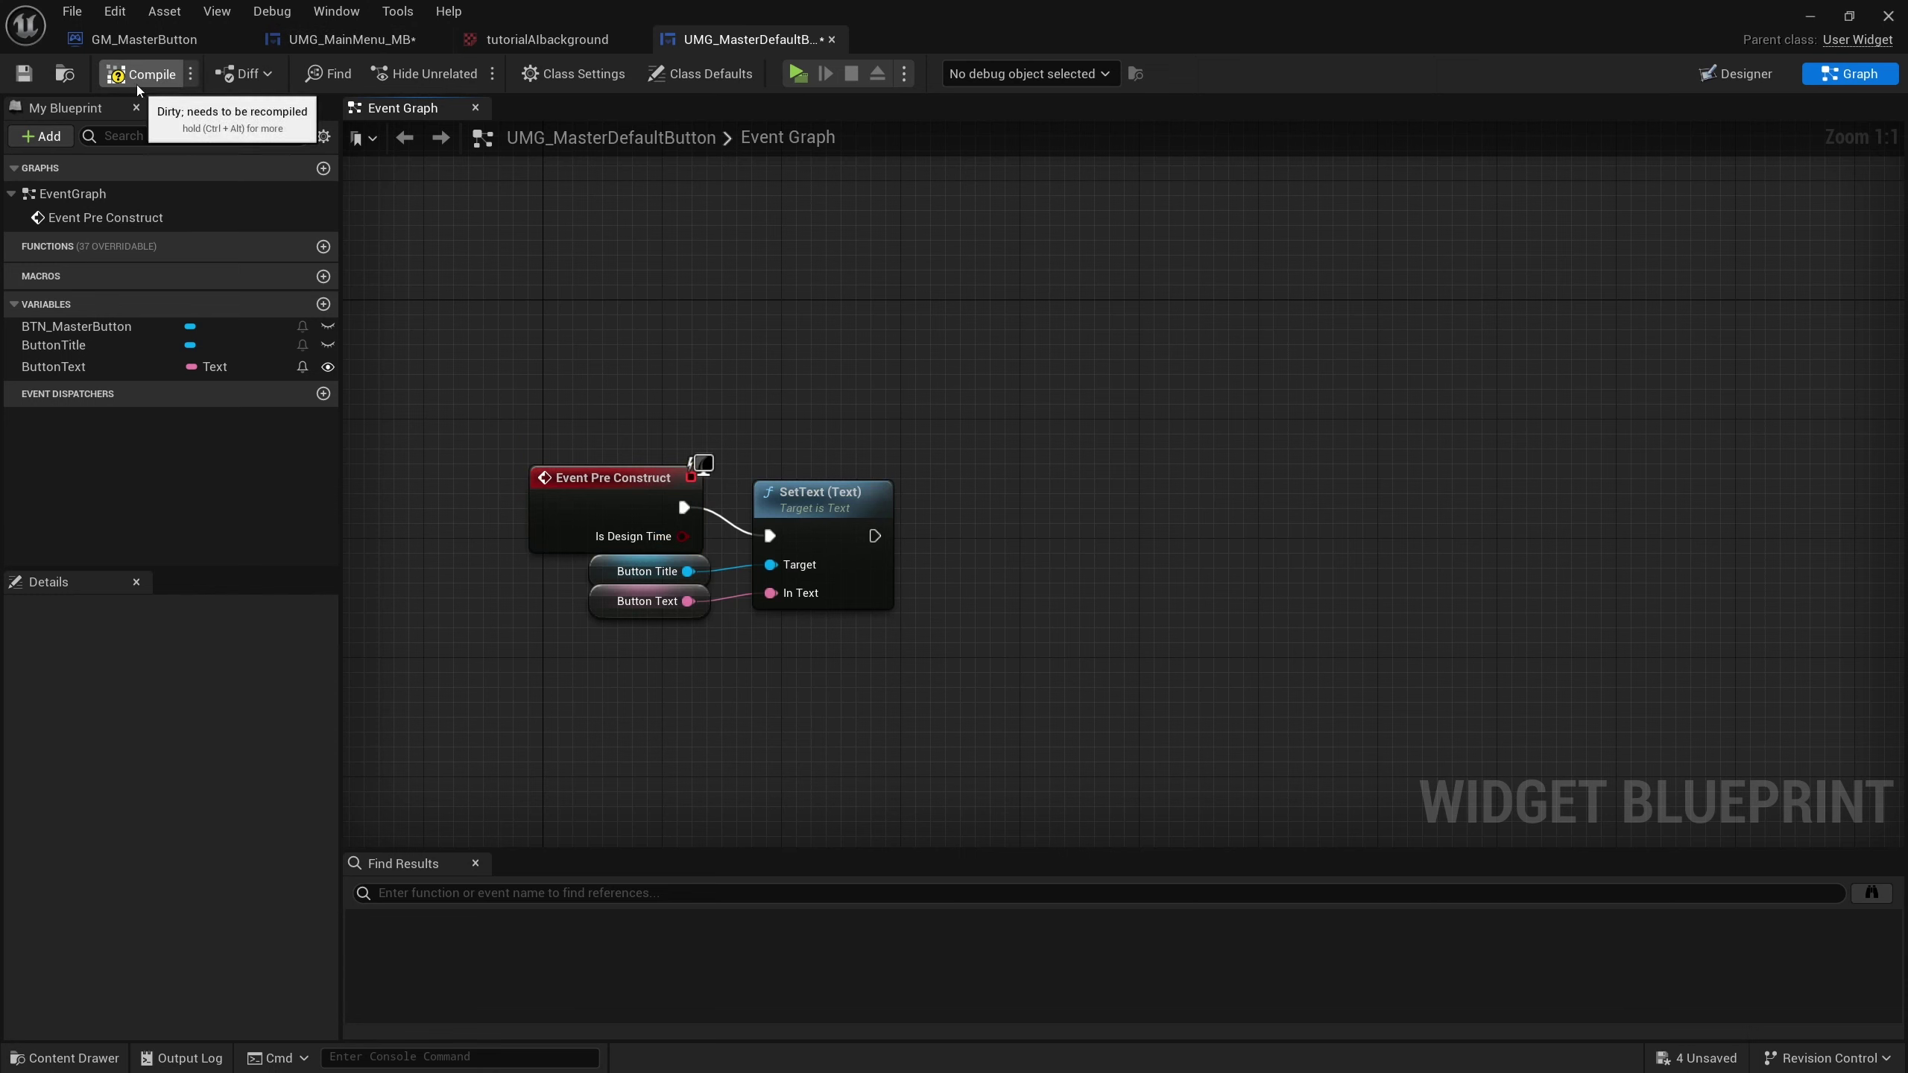
{"action": "left_click", "coordinate": [23, 73]}
{"action": "left_click", "coordinate": [376, 40]}
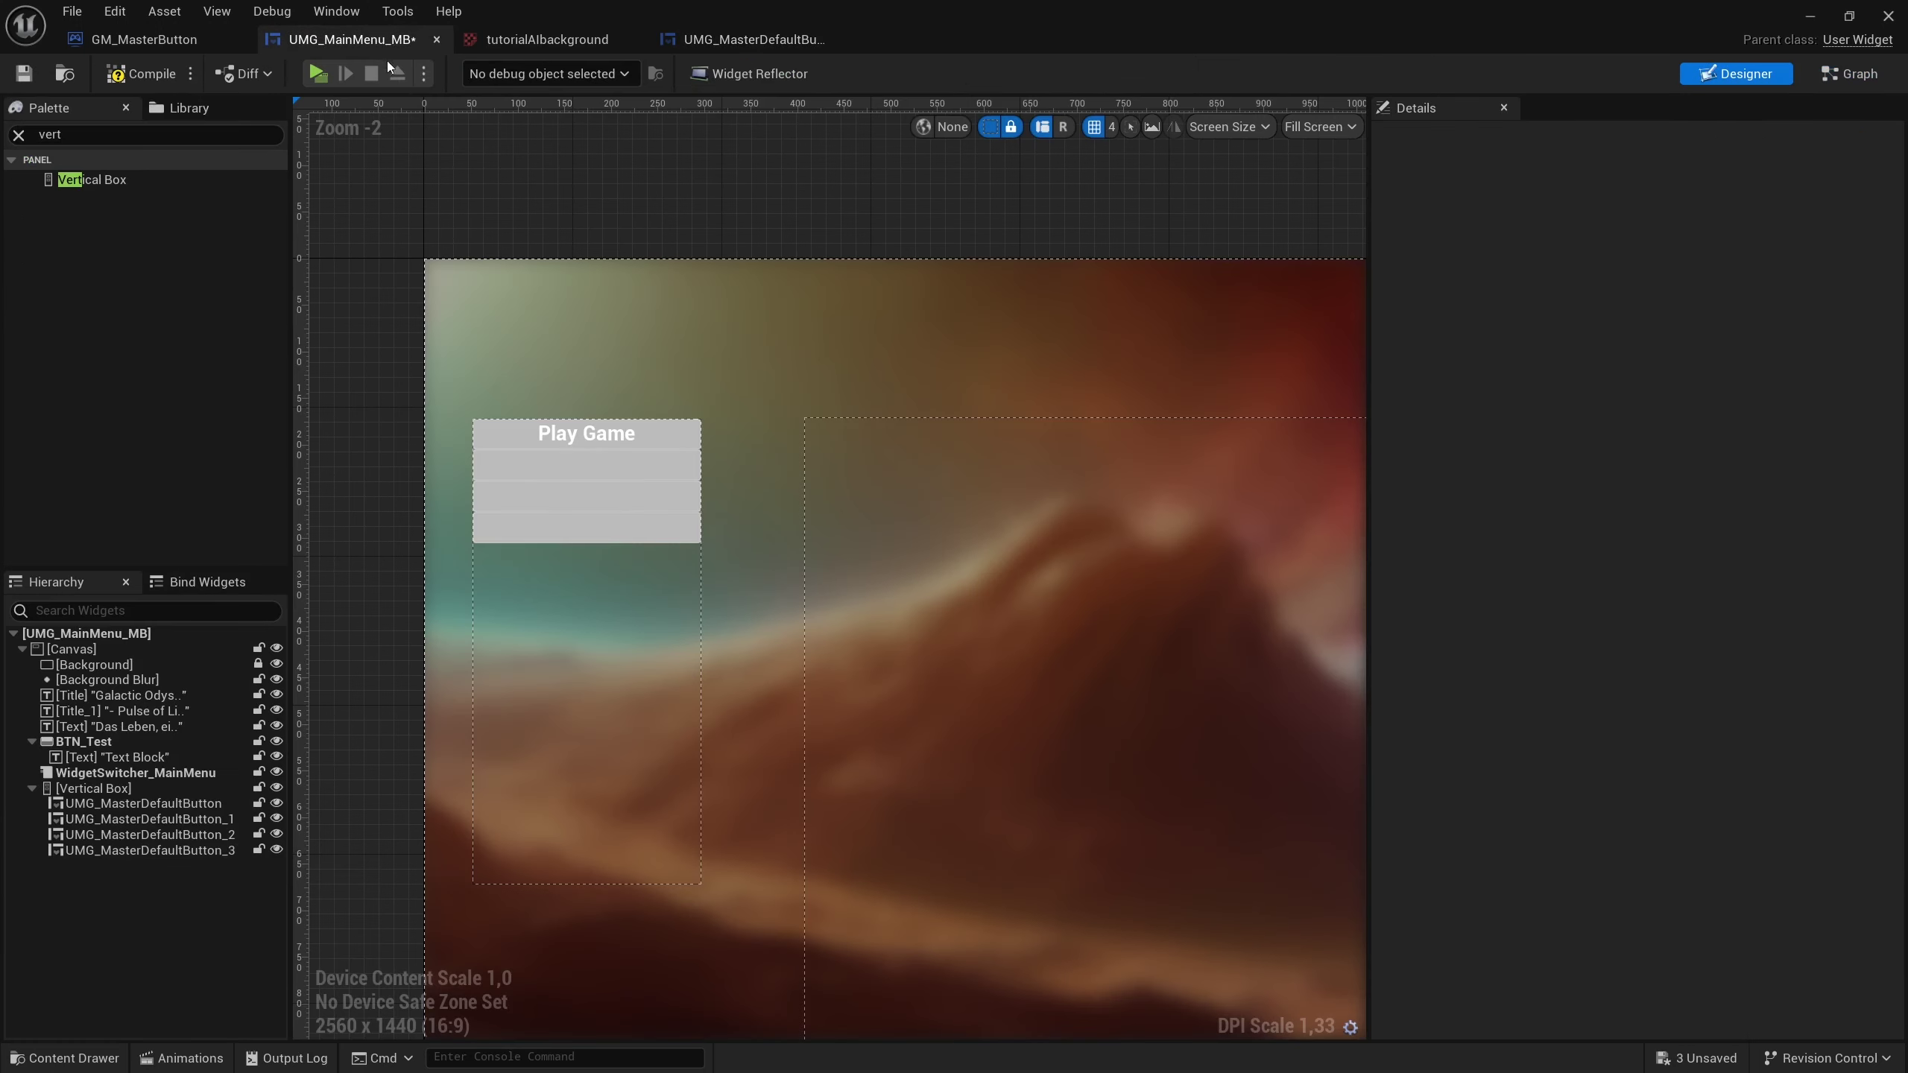
Set the second menu button's label to 'Options'.
{"action": "left_click", "coordinate": [575, 460]}
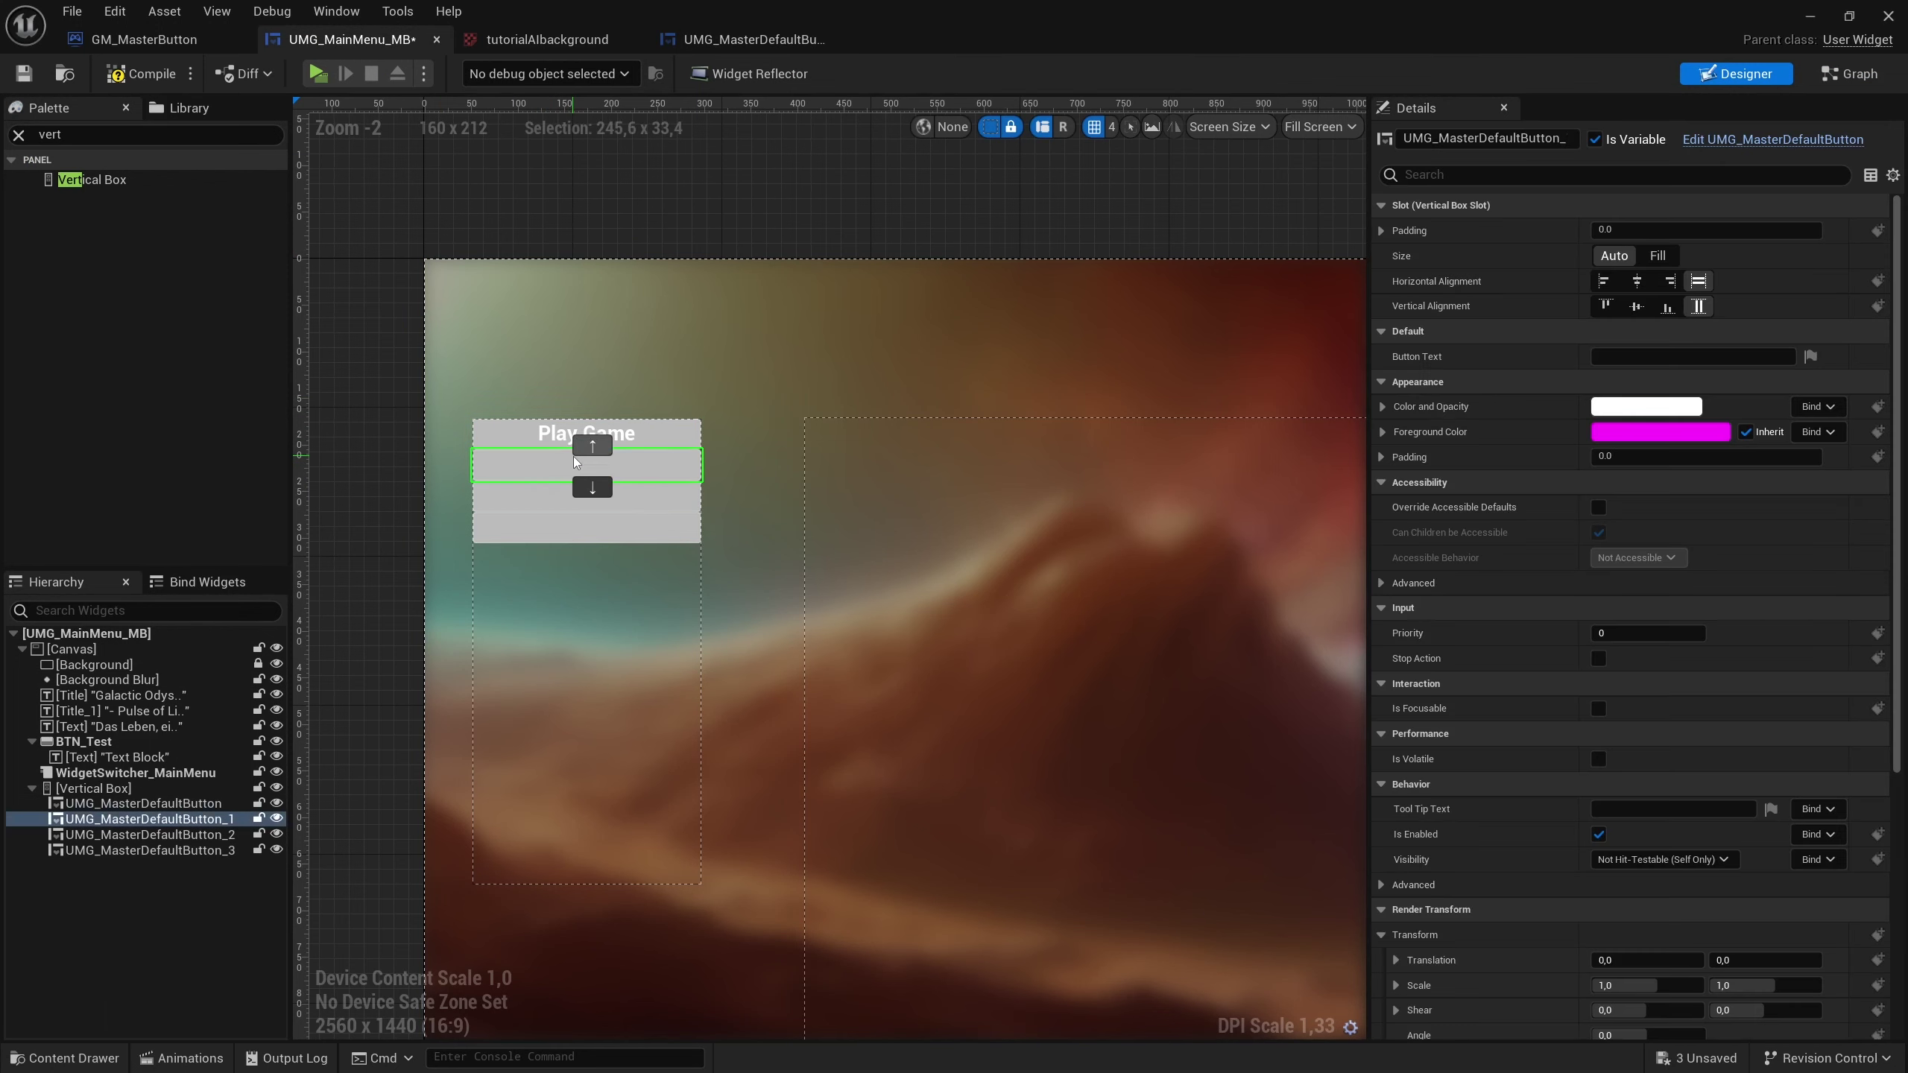
{"action": "left_click", "coordinate": [560, 492]}
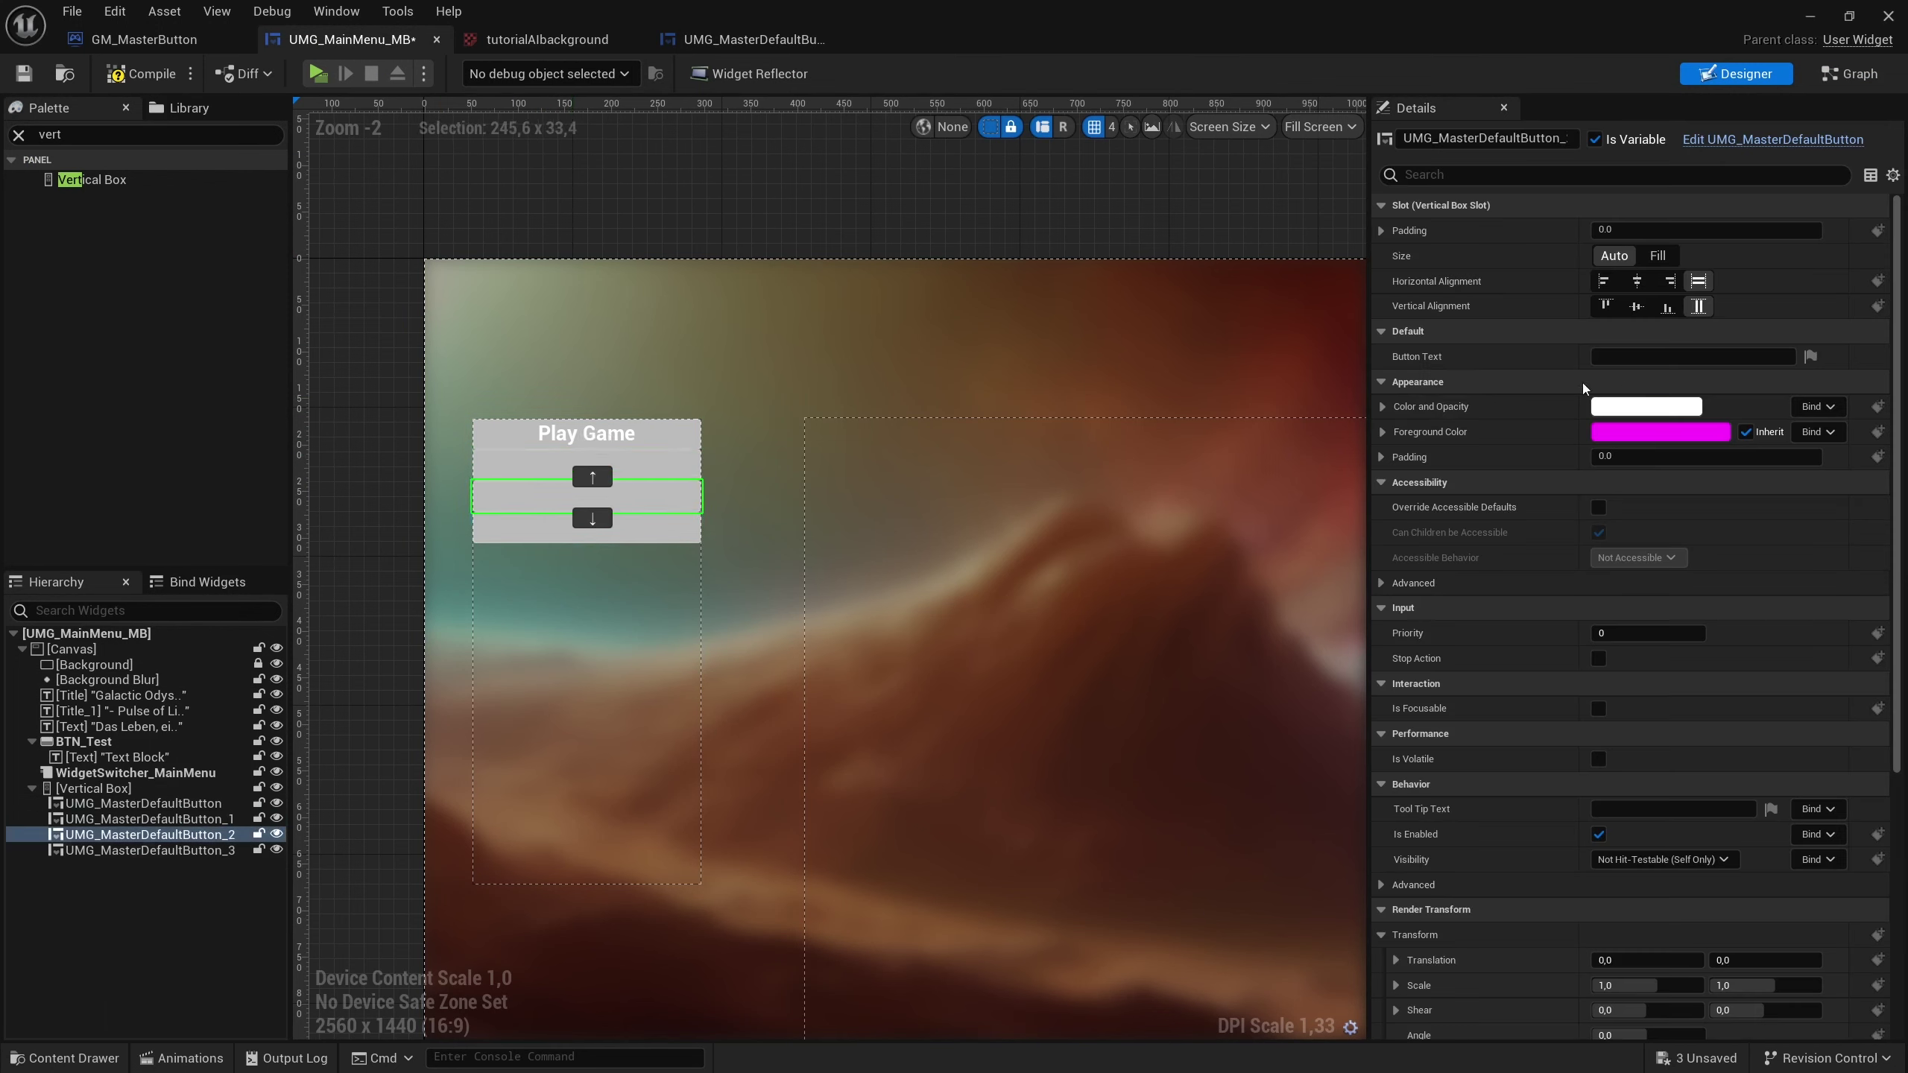
{"action": "left_click", "coordinate": [518, 460]}
{"action": "left_click", "coordinate": [1649, 357]}
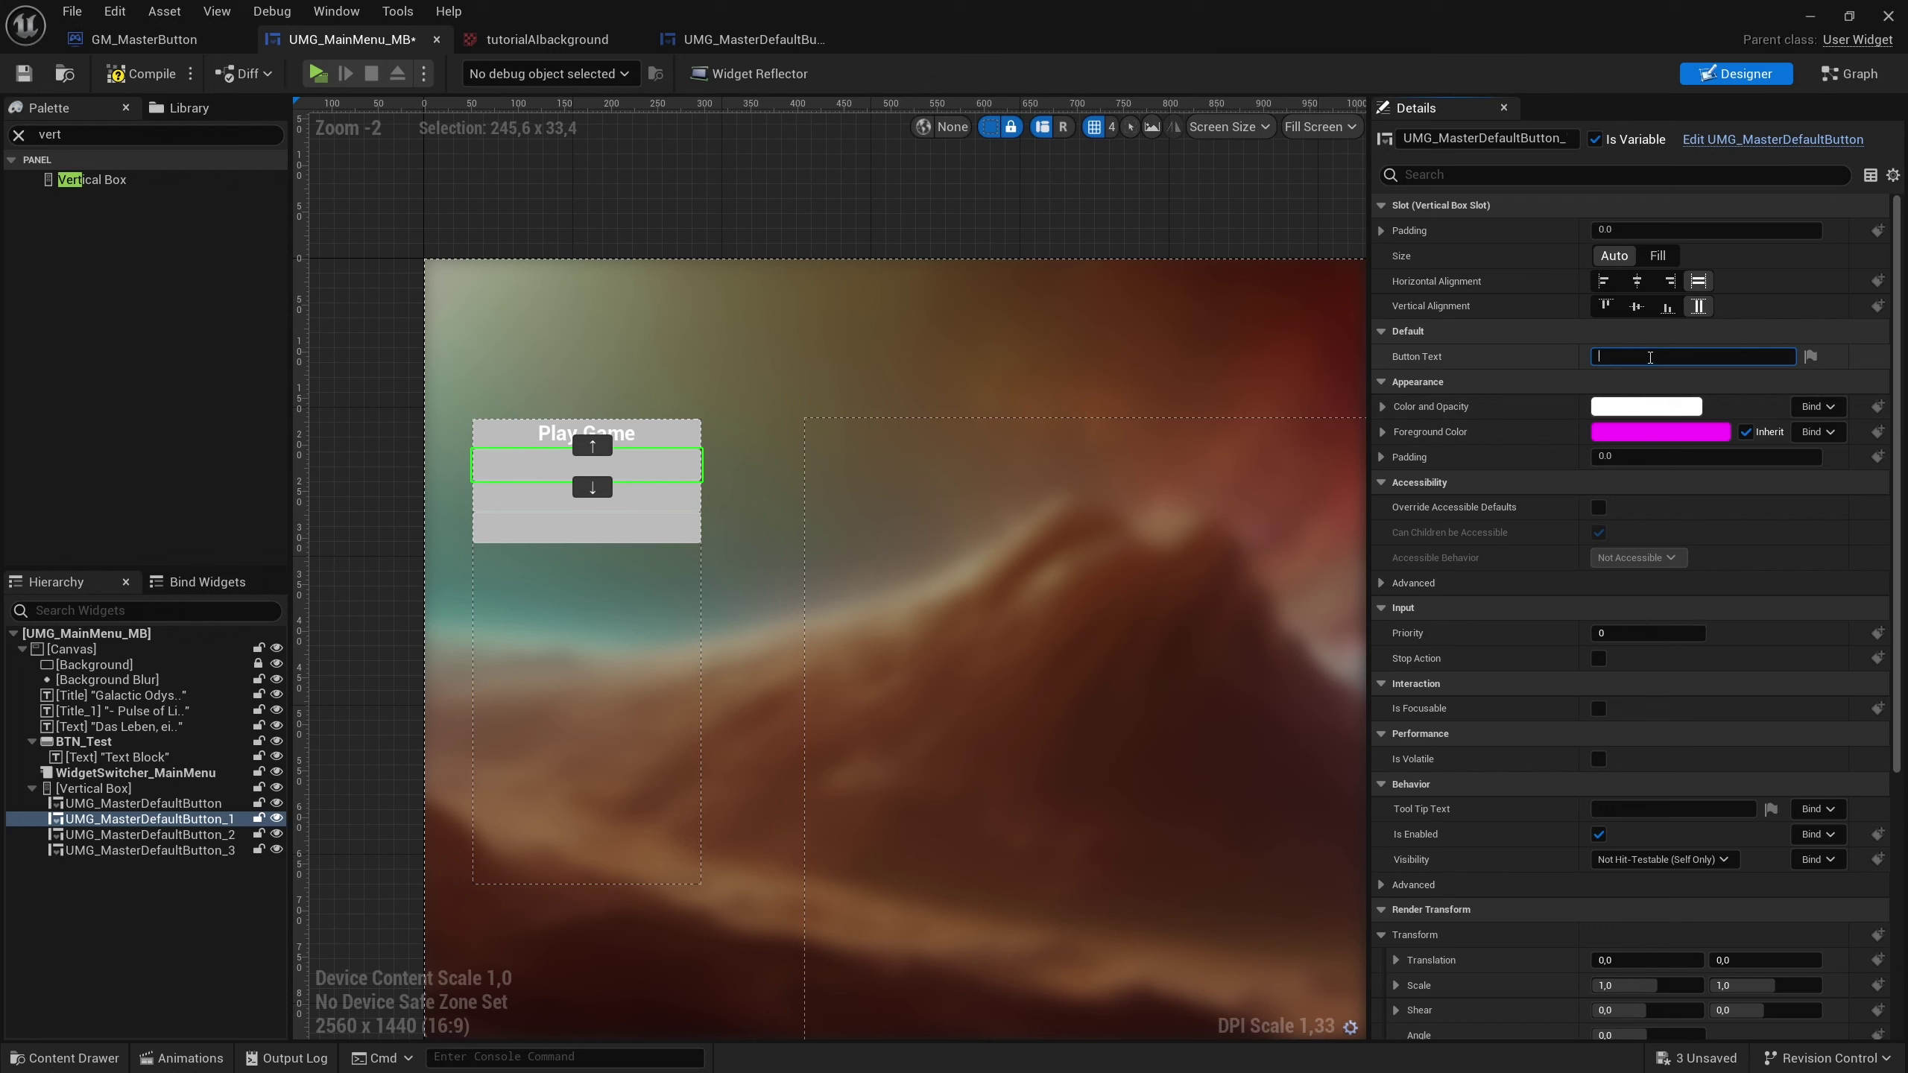
{"action": "type", "text": "Options"}
{"action": "key", "text": "Return"}
Set the third menu button's label to 'Credits'.
{"action": "left_click", "coordinate": [649, 500]}
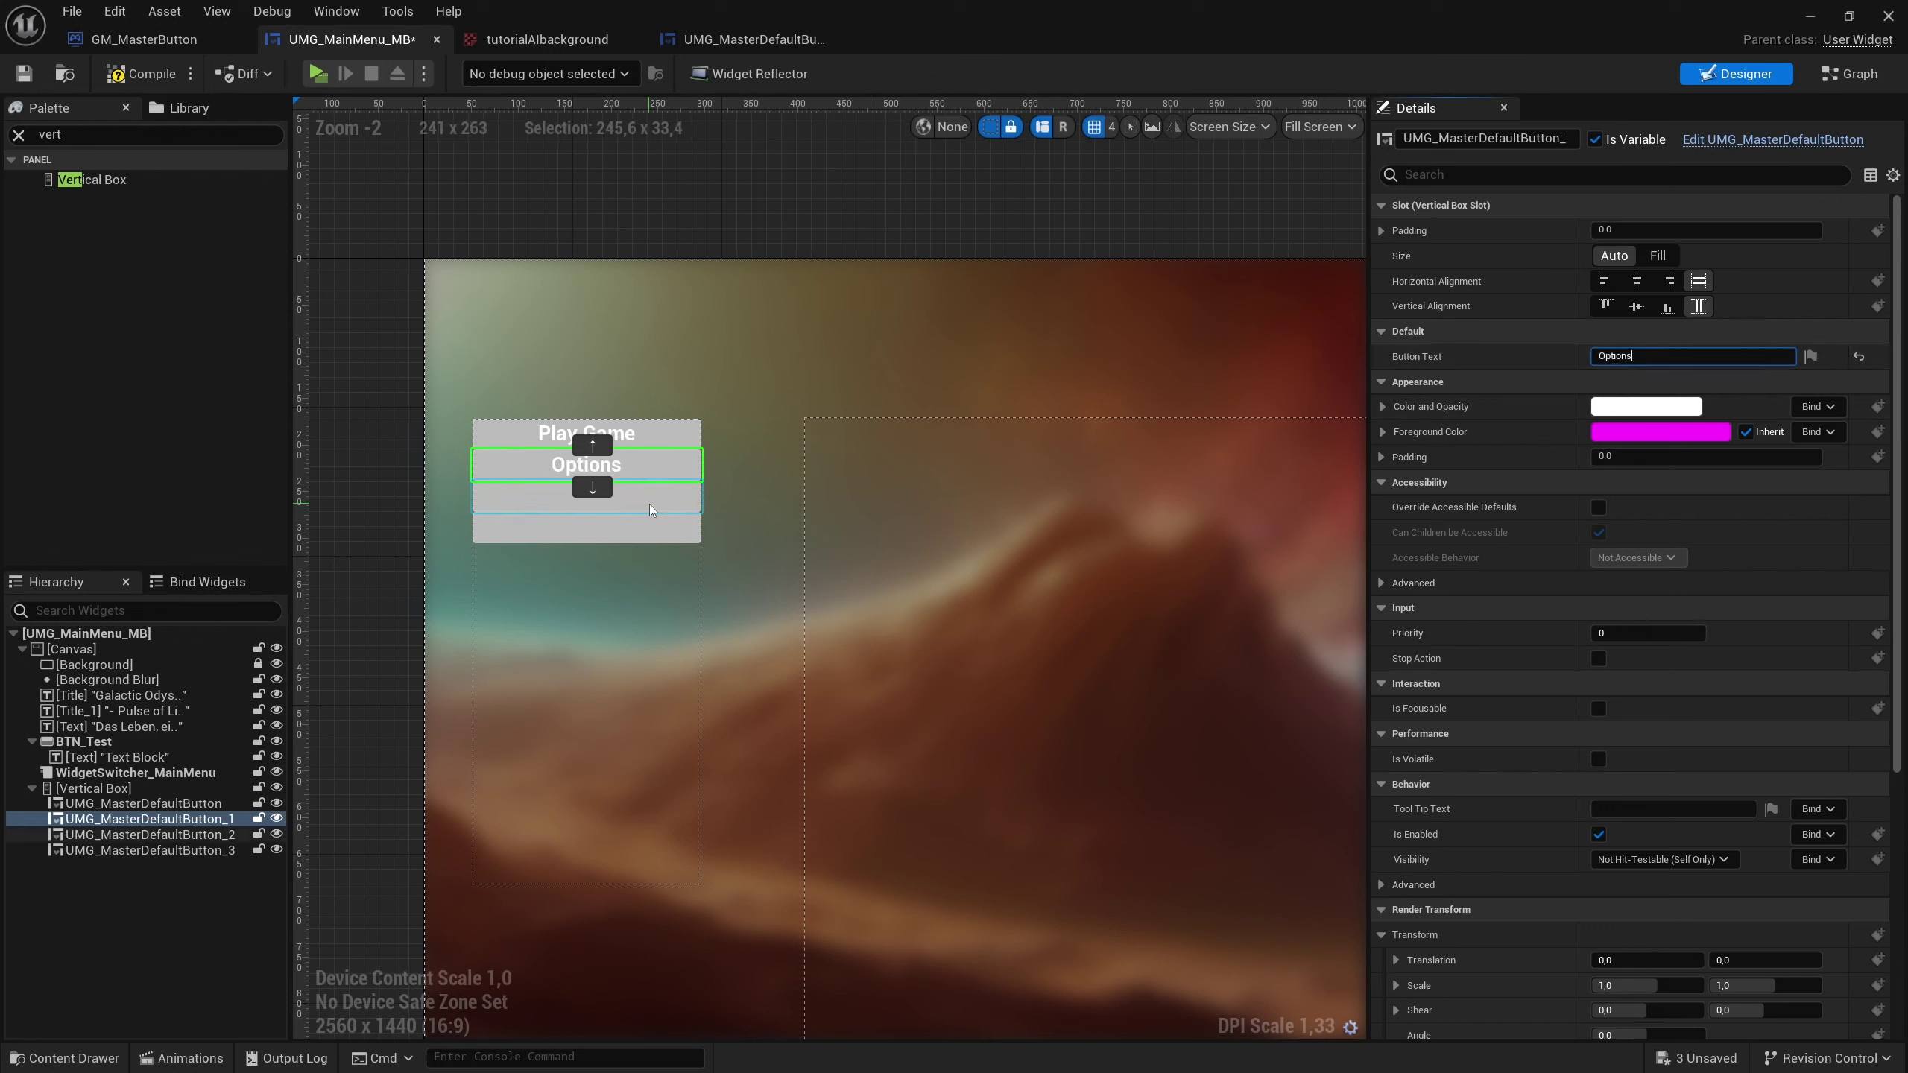
{"action": "left_click", "coordinate": [1690, 355]}
{"action": "type", "text": "s"}
{"action": "key", "text": "Return"}
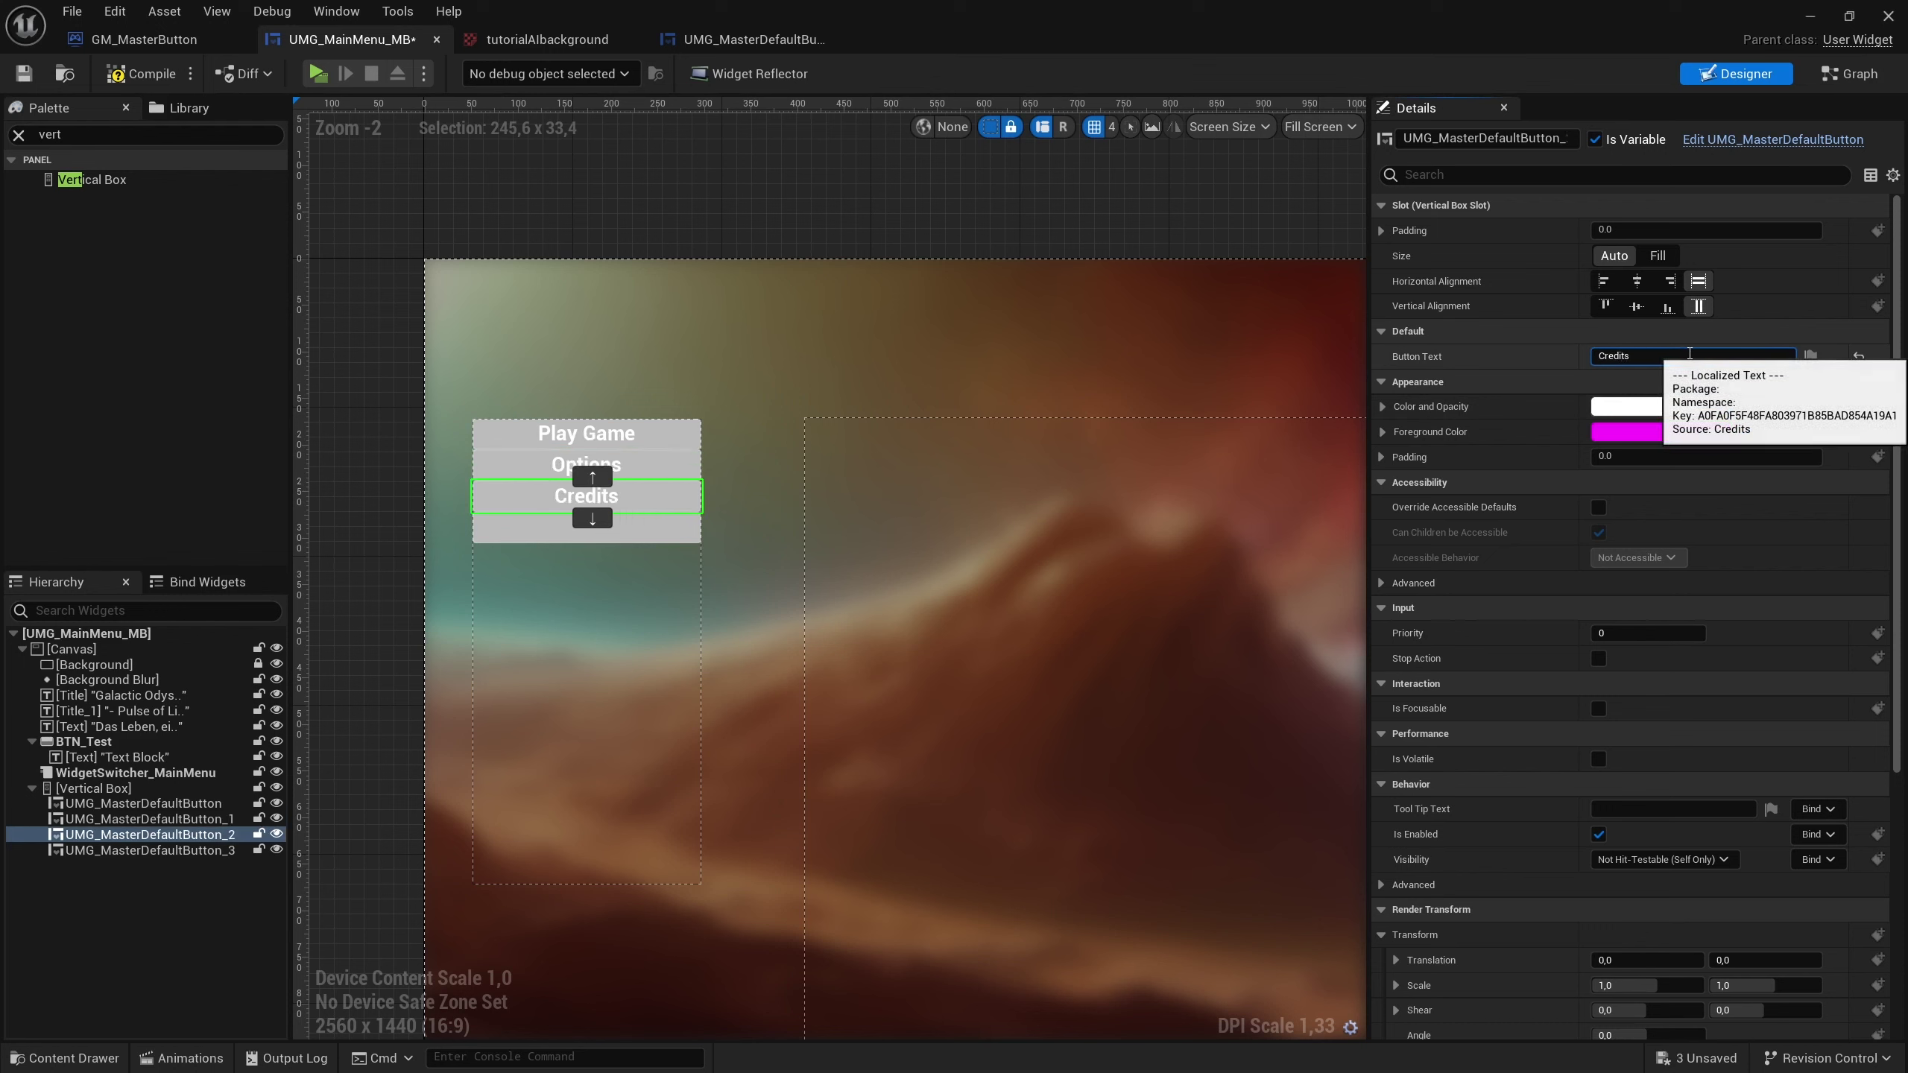
Set the fourth button (UMG_MasterDefaultButton_3) label to 'Quit Game'.
{"action": "left_click", "coordinate": [526, 528]}
{"action": "left_click", "coordinate": [1701, 378]}
{"action": "left_click", "coordinate": [1698, 360]}
{"action": "type", "text": "Quit Ga"}
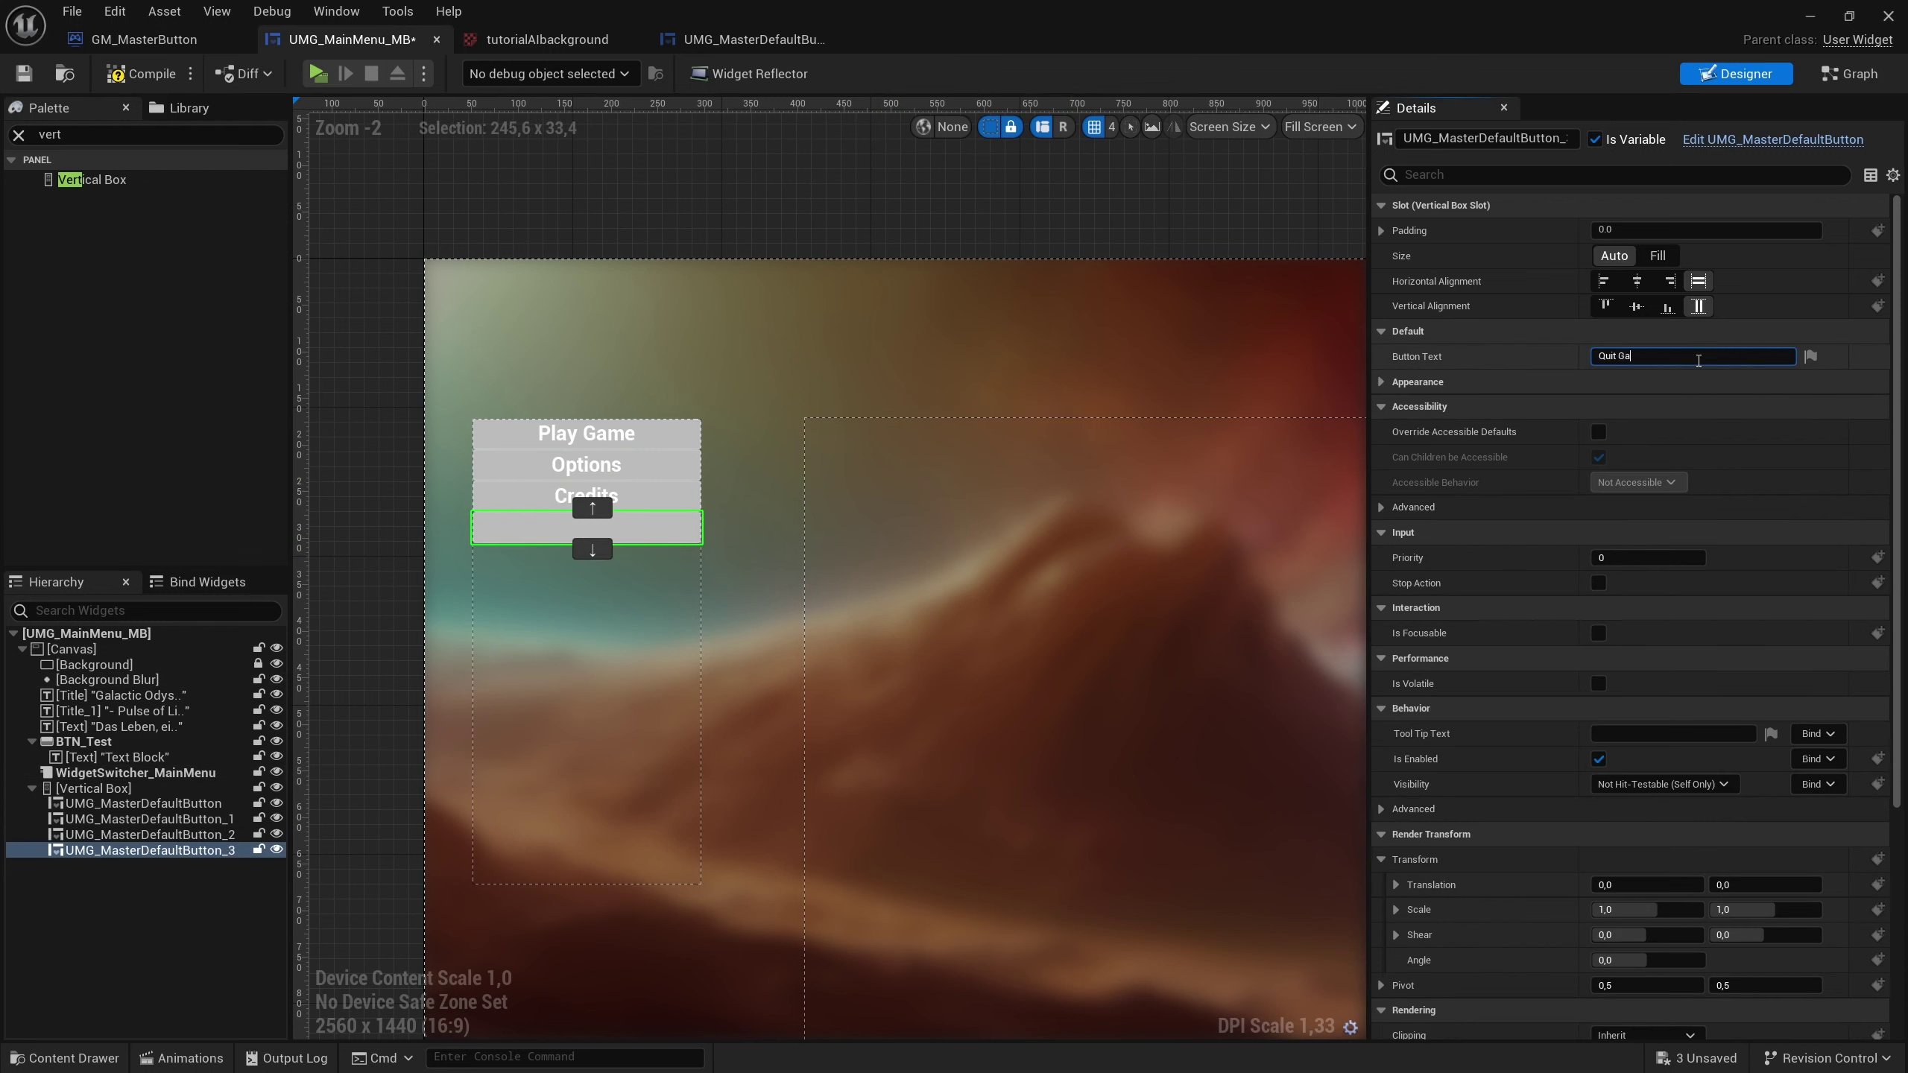
{"action": "type", "text": "me"}
{"action": "key", "text": "Return"}
{"action": "left_click", "coordinate": [836, 349]}
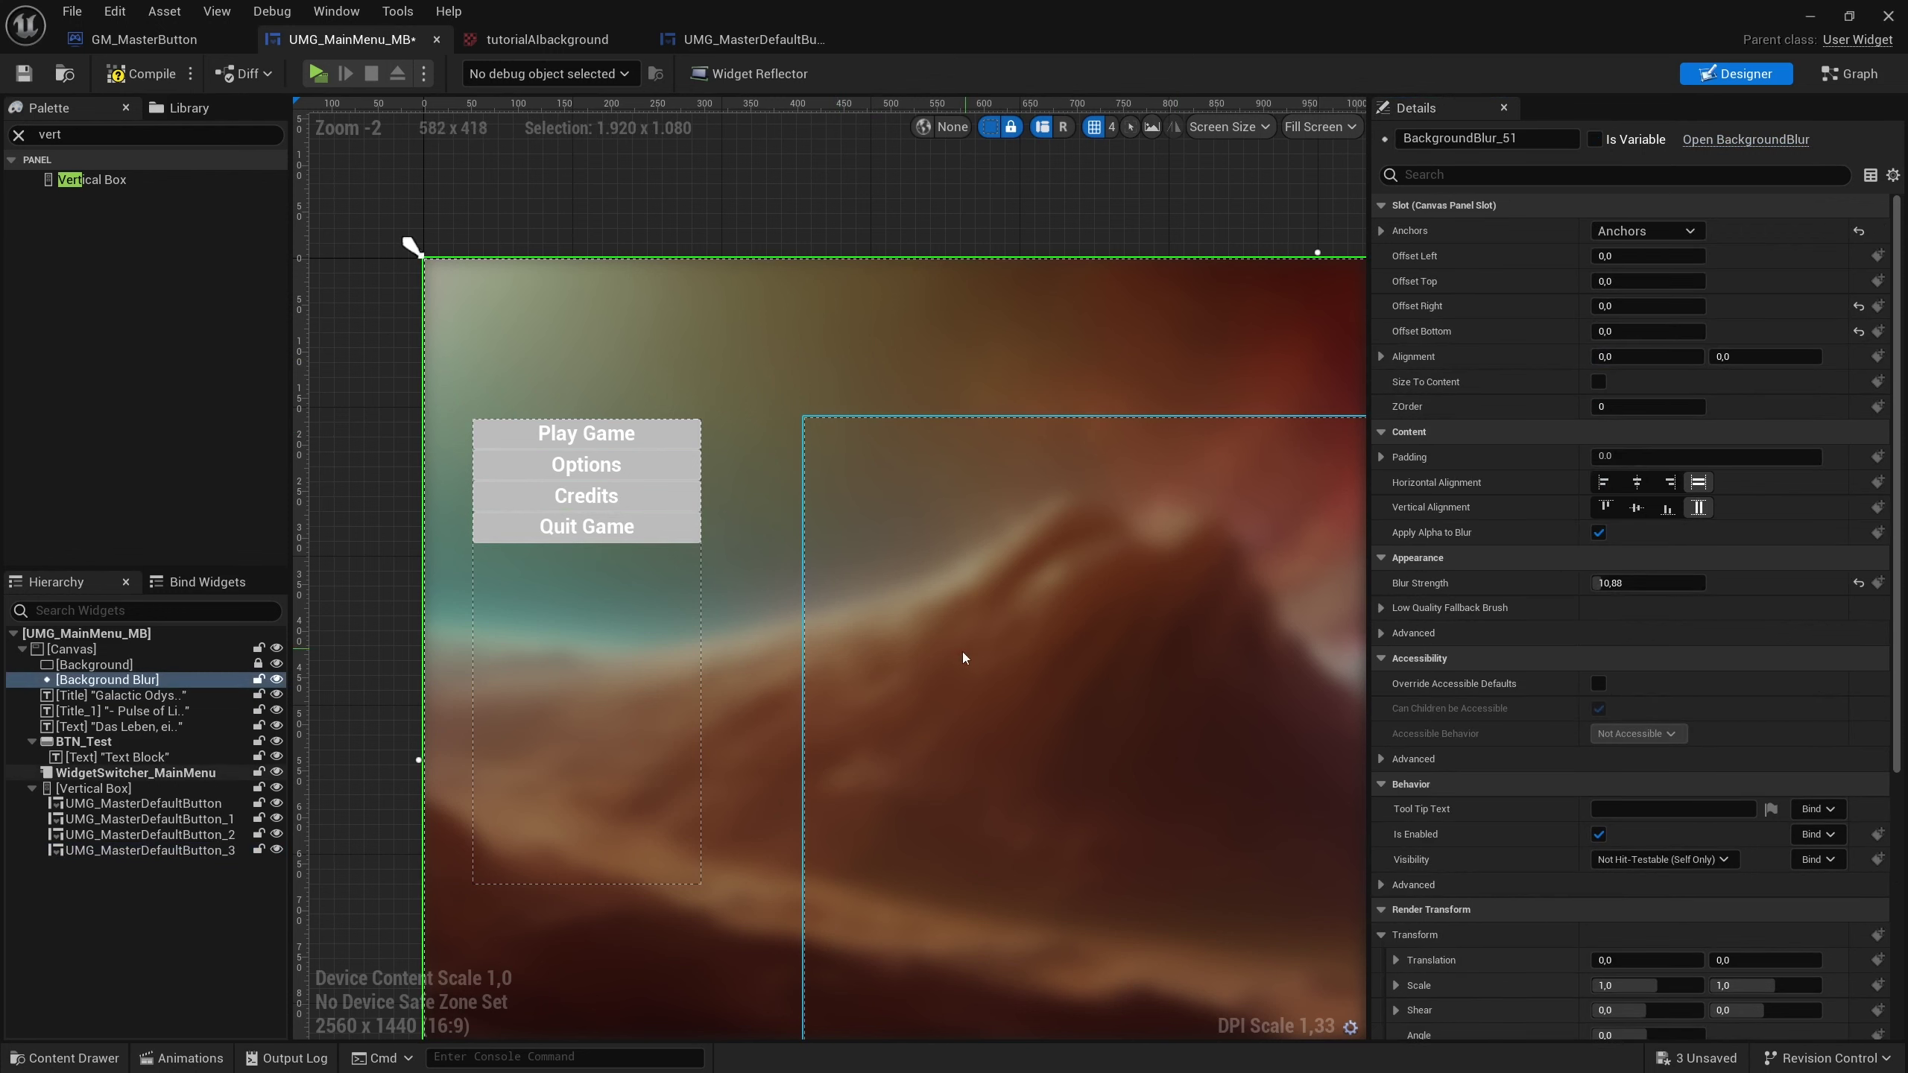
{"action": "right_click_drag", "start_coordinate": [677, 441], "coordinate": [646, 301]}
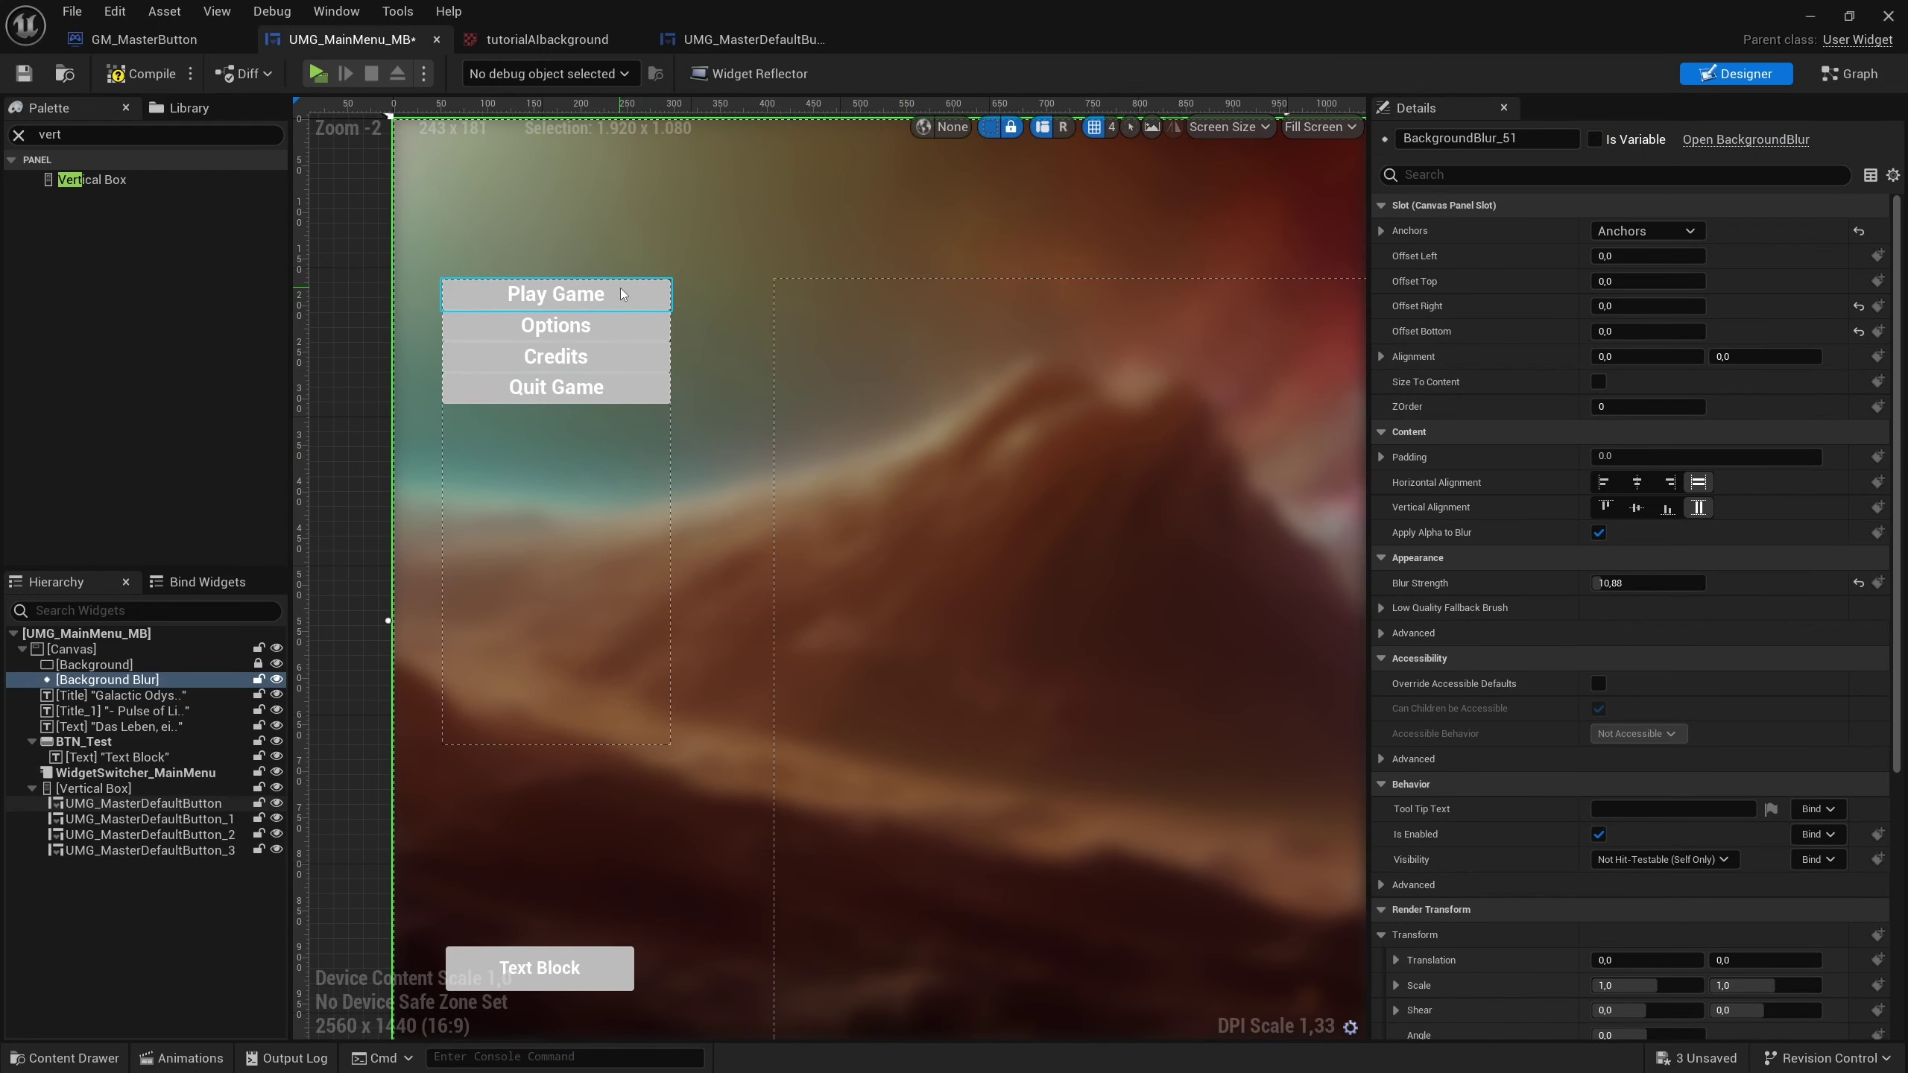
Save UMG_MainMenu_MB and add a new variable in UMG_MasterDefaultButton's graph.
{"action": "left_click", "coordinate": [24, 73]}
{"action": "left_click", "coordinate": [996, 438]}
{"action": "scroll", "coordinate": [1076, 572], "scroll_direction": "down", "scroll_amount": 4}
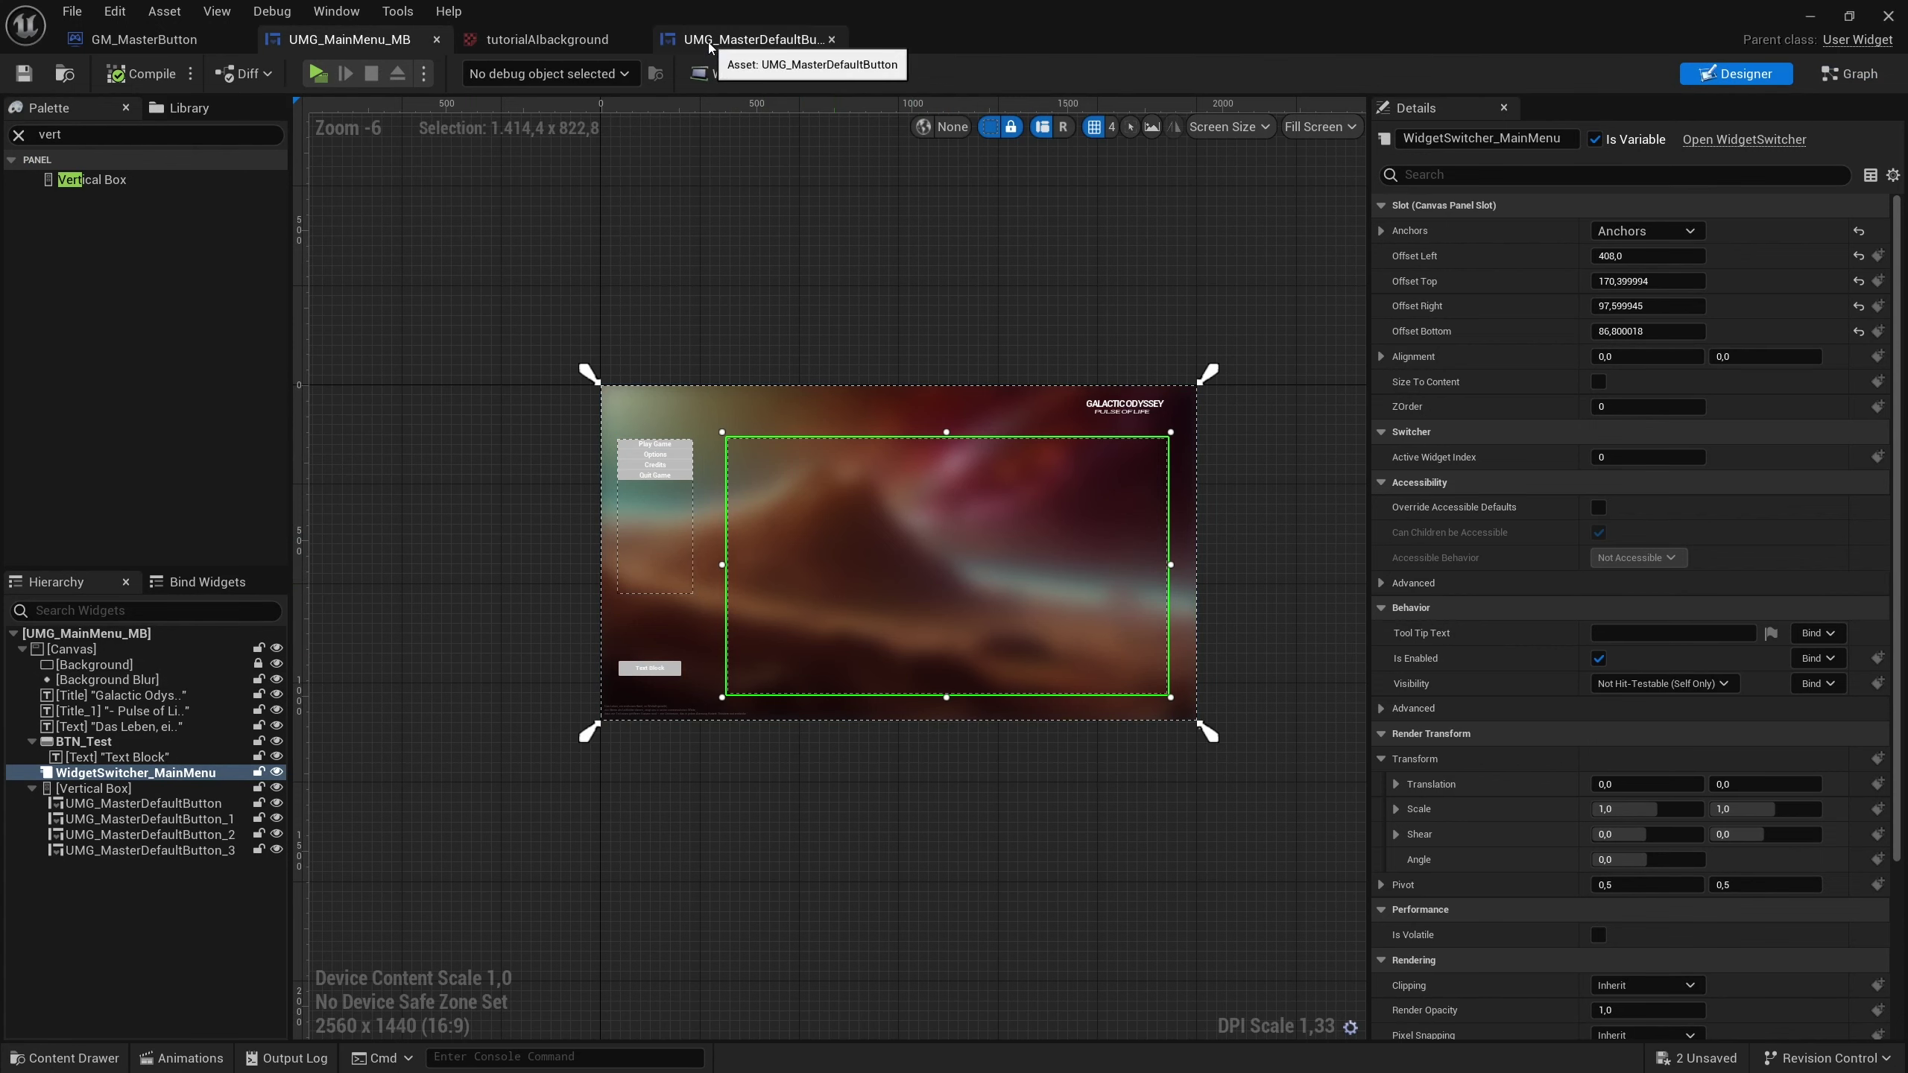
{"action": "left_click", "coordinate": [736, 39]}
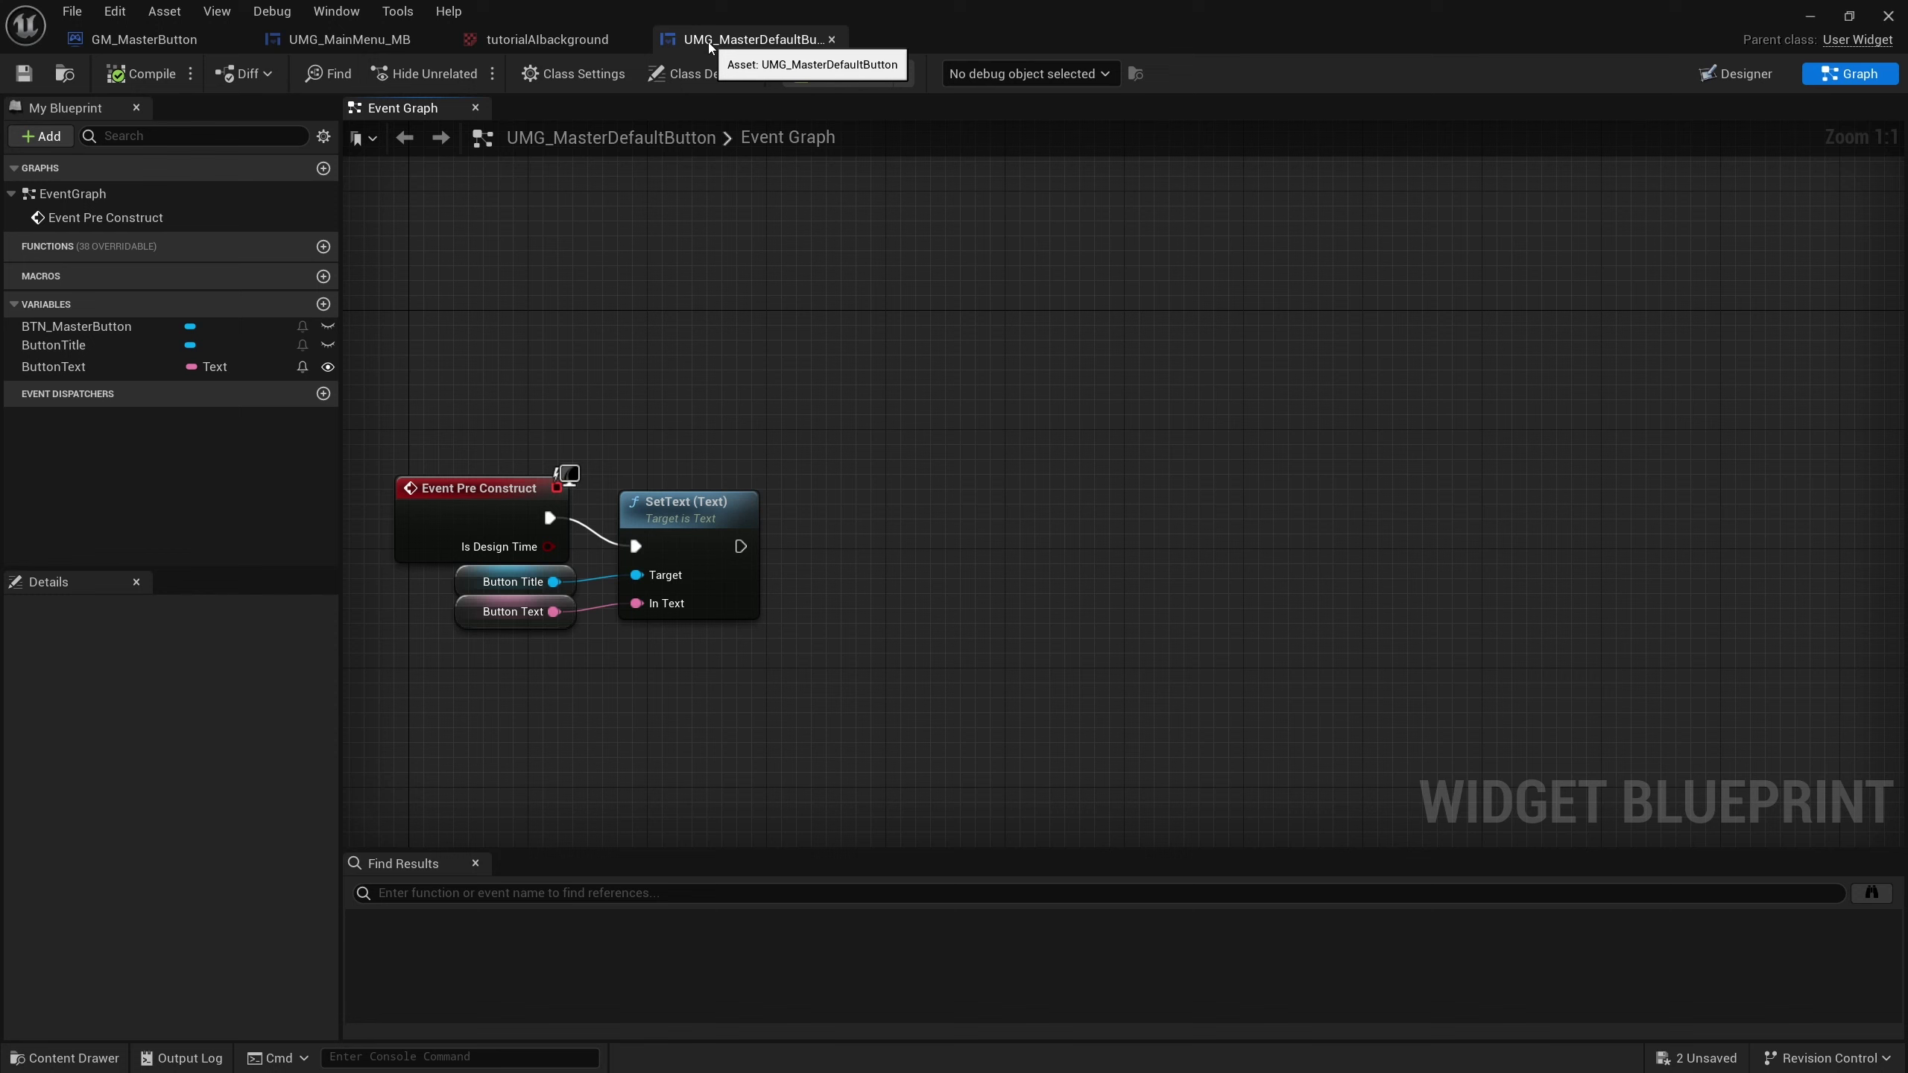
{"action": "left_click", "coordinate": [323, 304]}
{"action": "type", "text": "WidgetSwitcherReferen"}
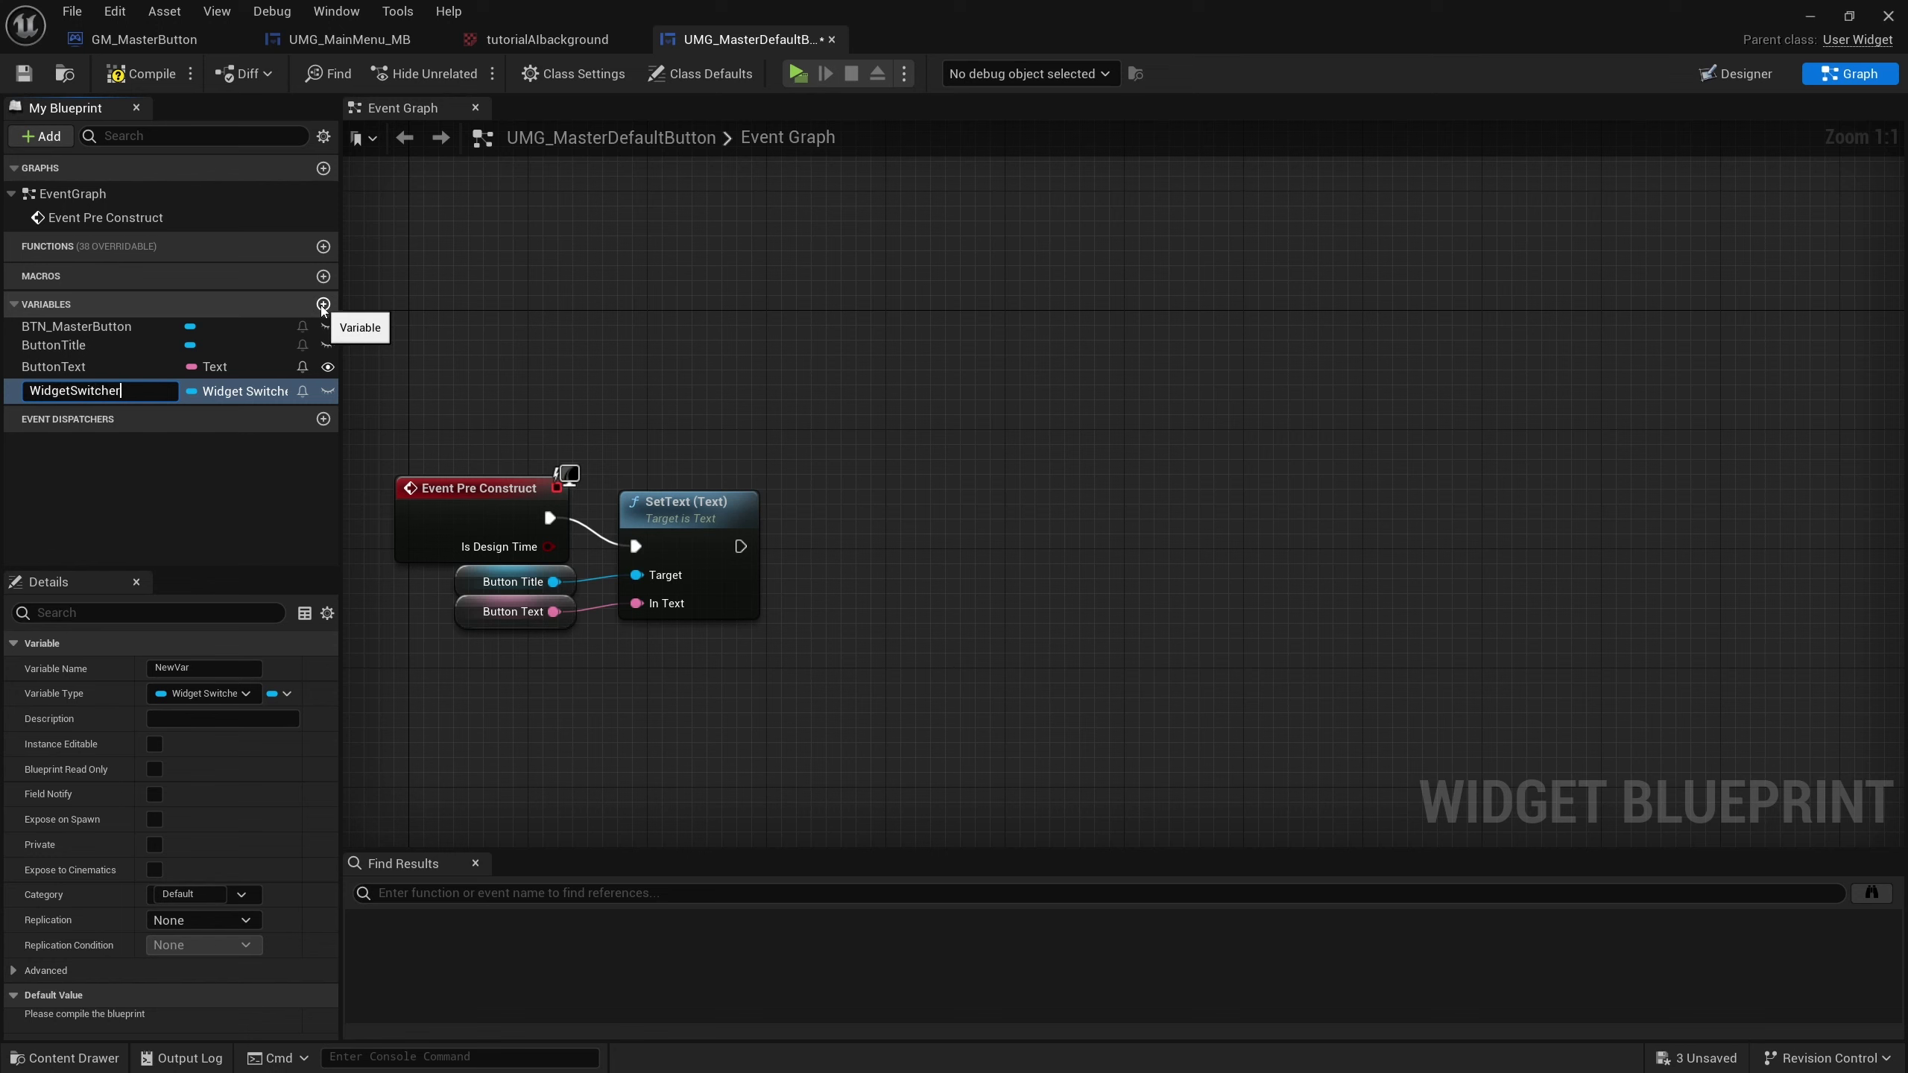
Make WidgetSwitcherReference an instance-editable, spawn-exposed Widget Switcher object reference, then compile.
{"action": "type", "text": "ce"}
{"action": "key", "text": "Return"}
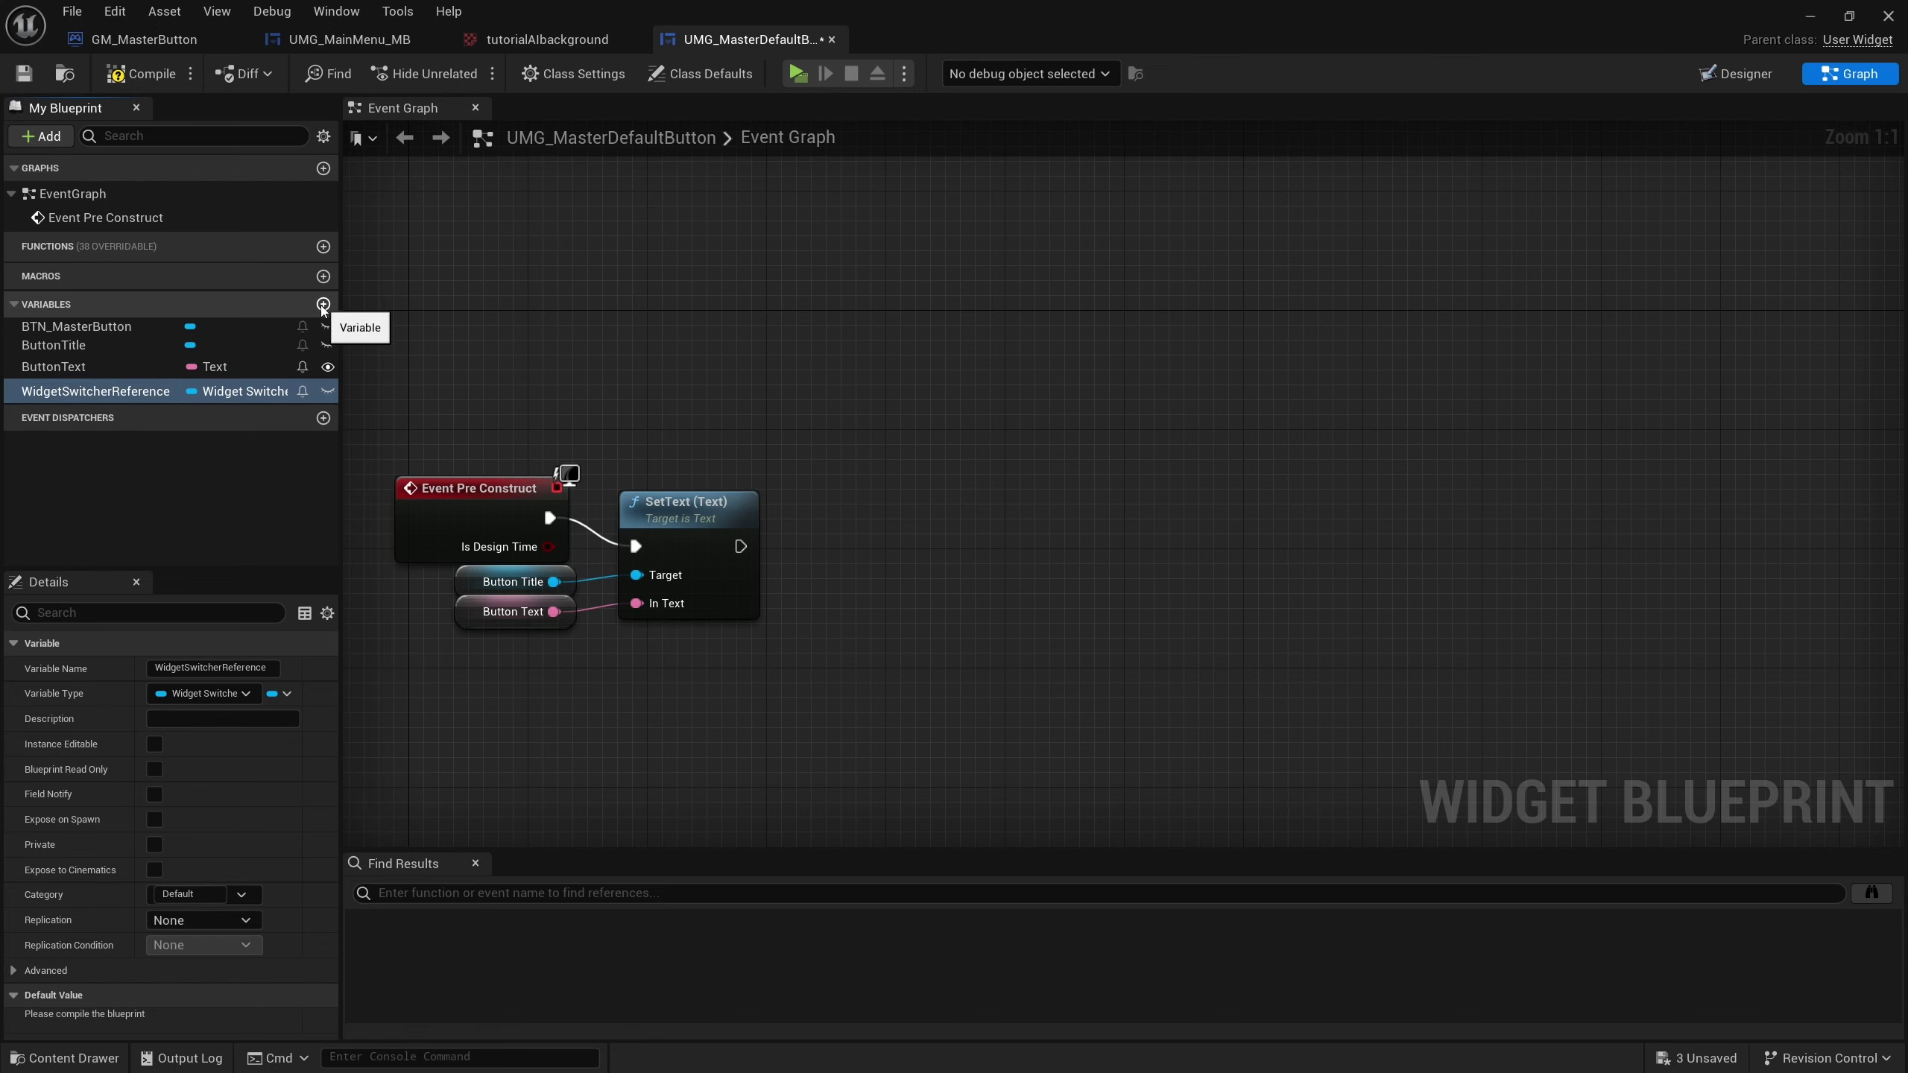
{"action": "left_click", "coordinate": [155, 744]}
{"action": "left_click", "coordinate": [151, 822]}
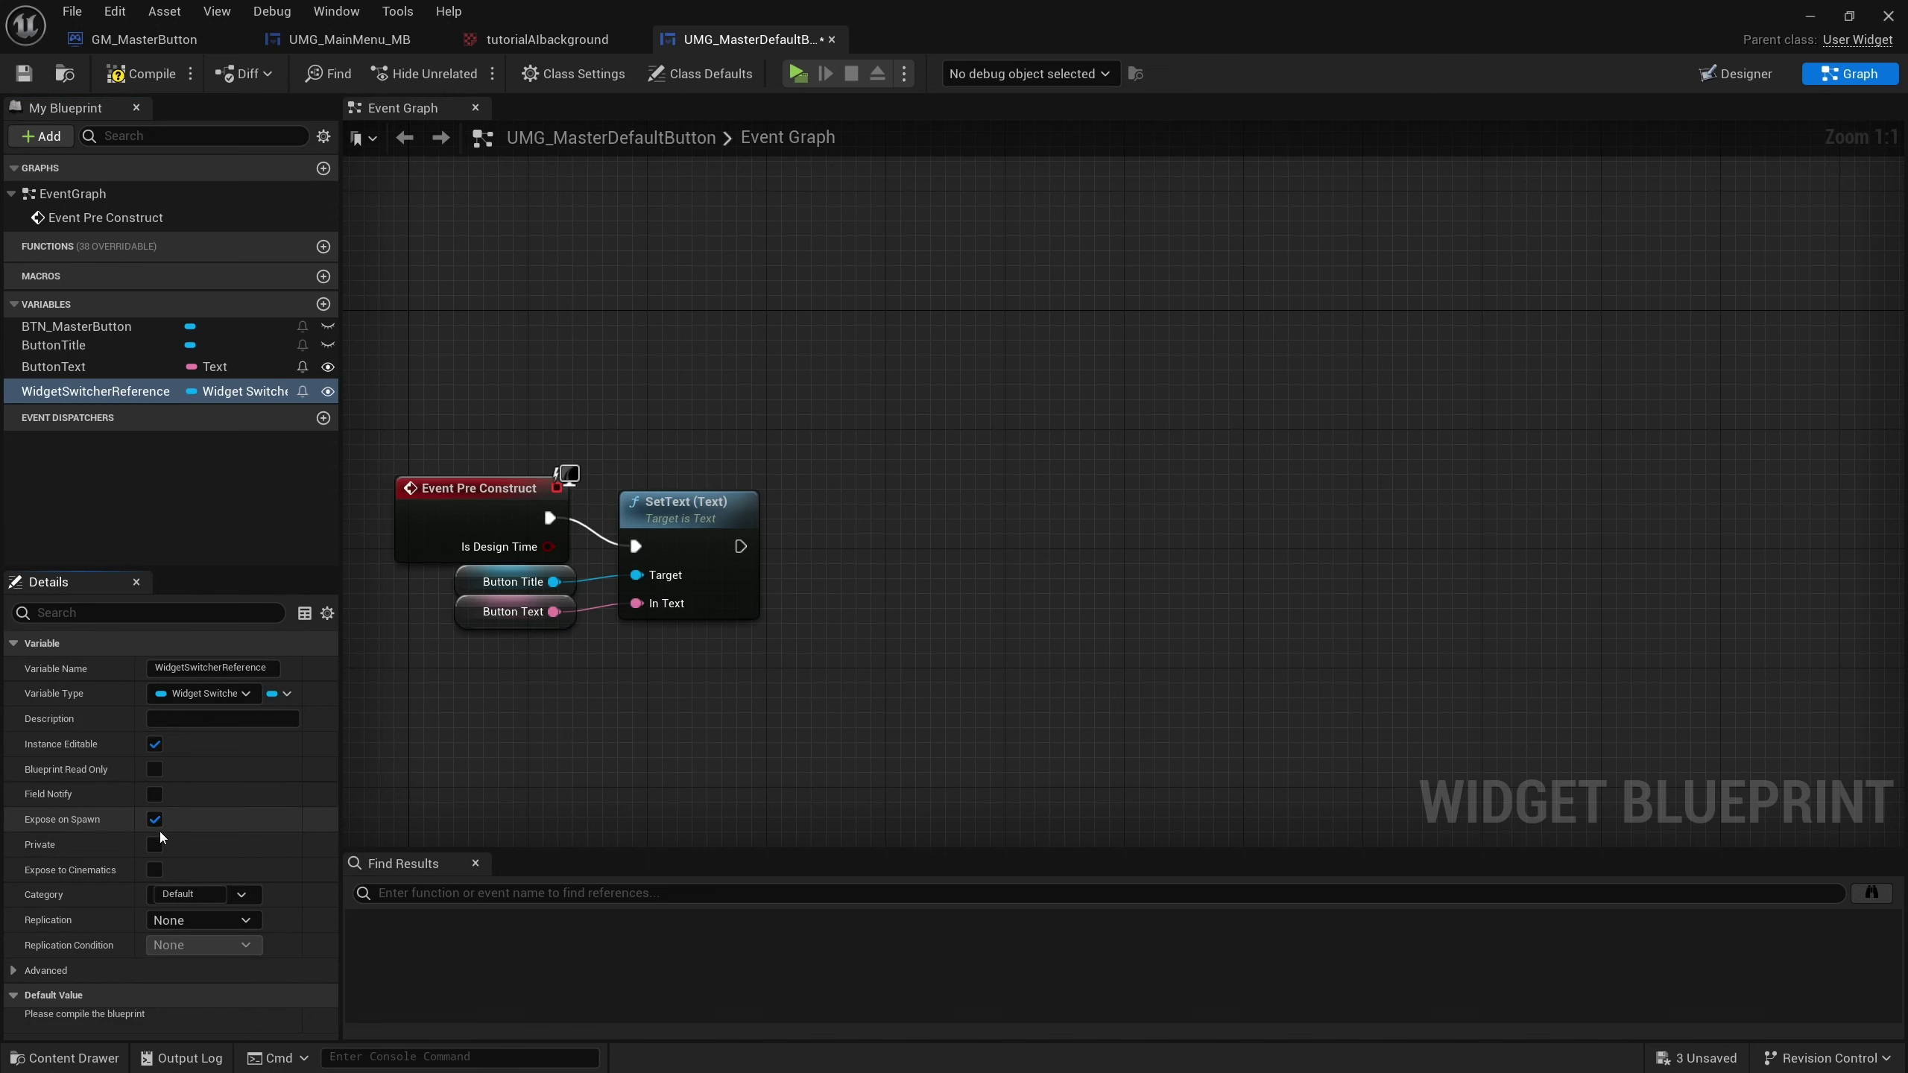
{"action": "left_click", "coordinate": [203, 698]}
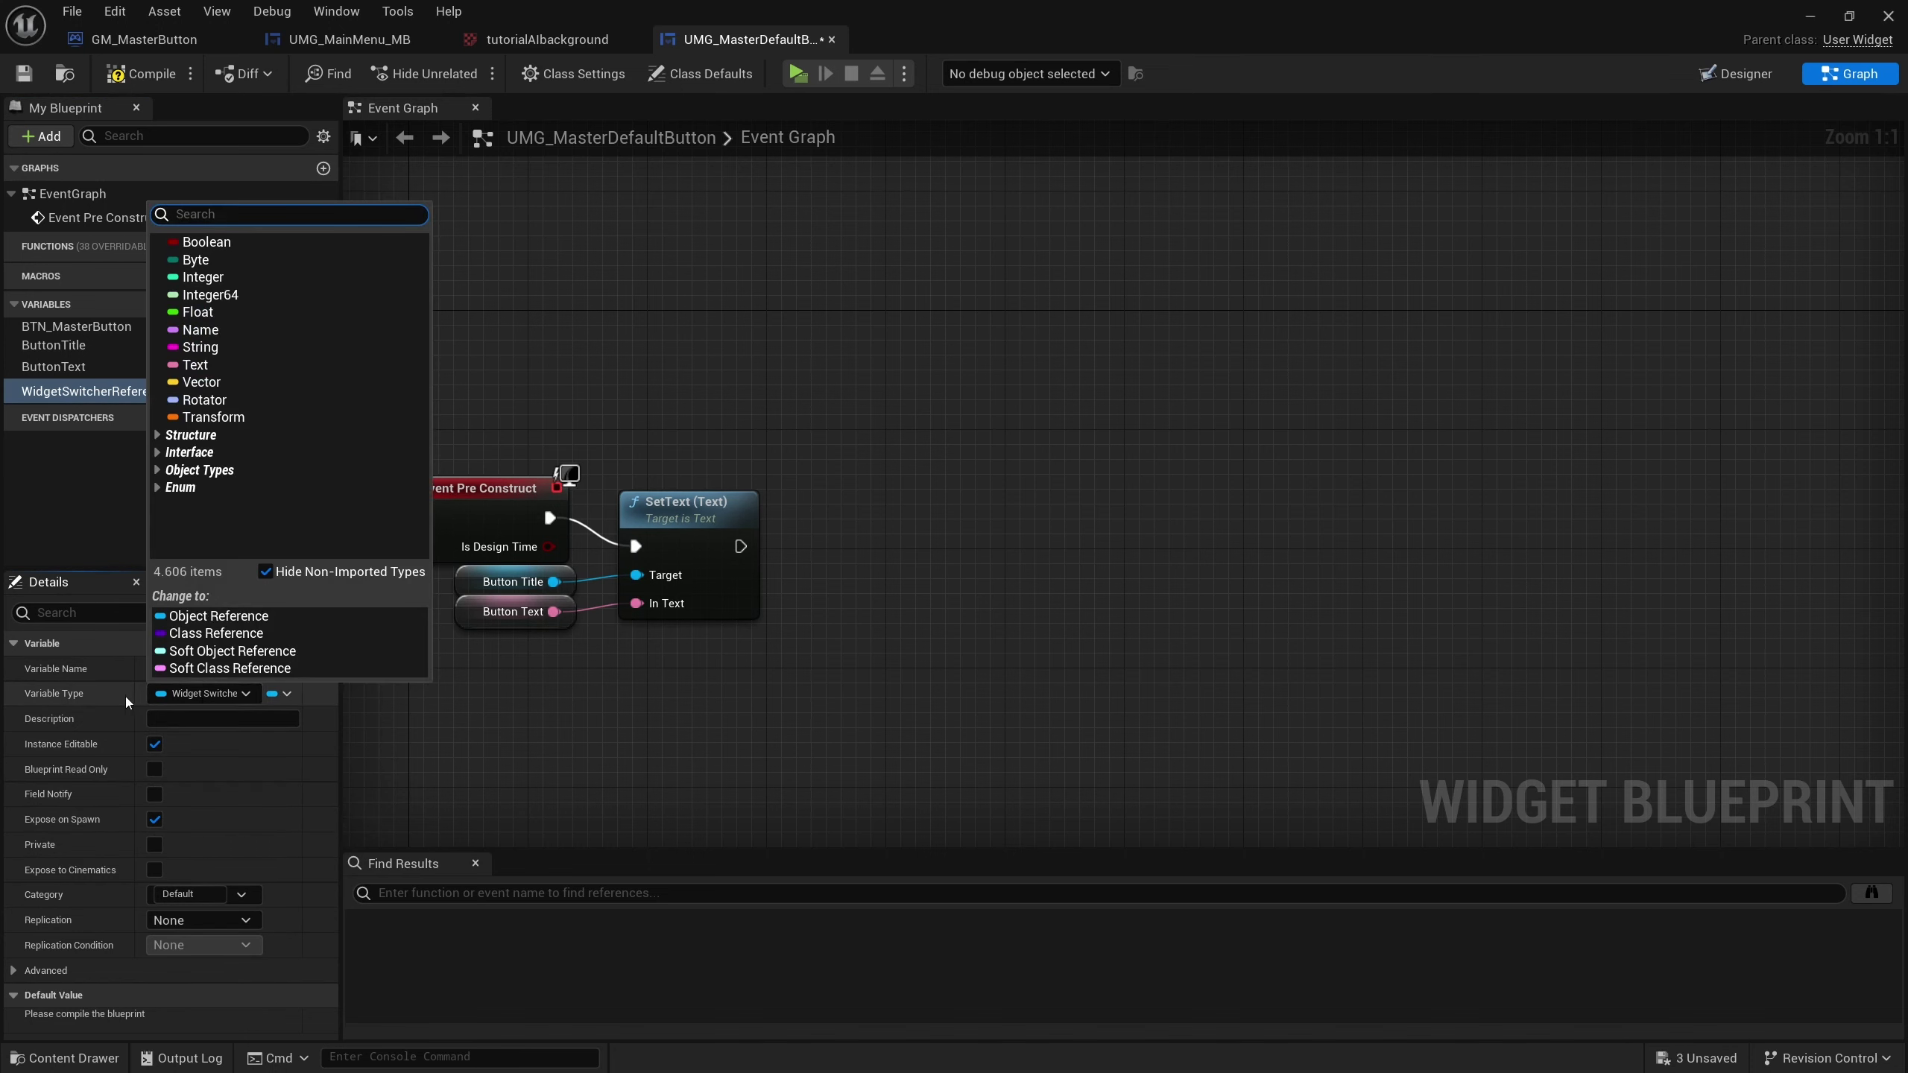
{"action": "type", "text": "Widget"}
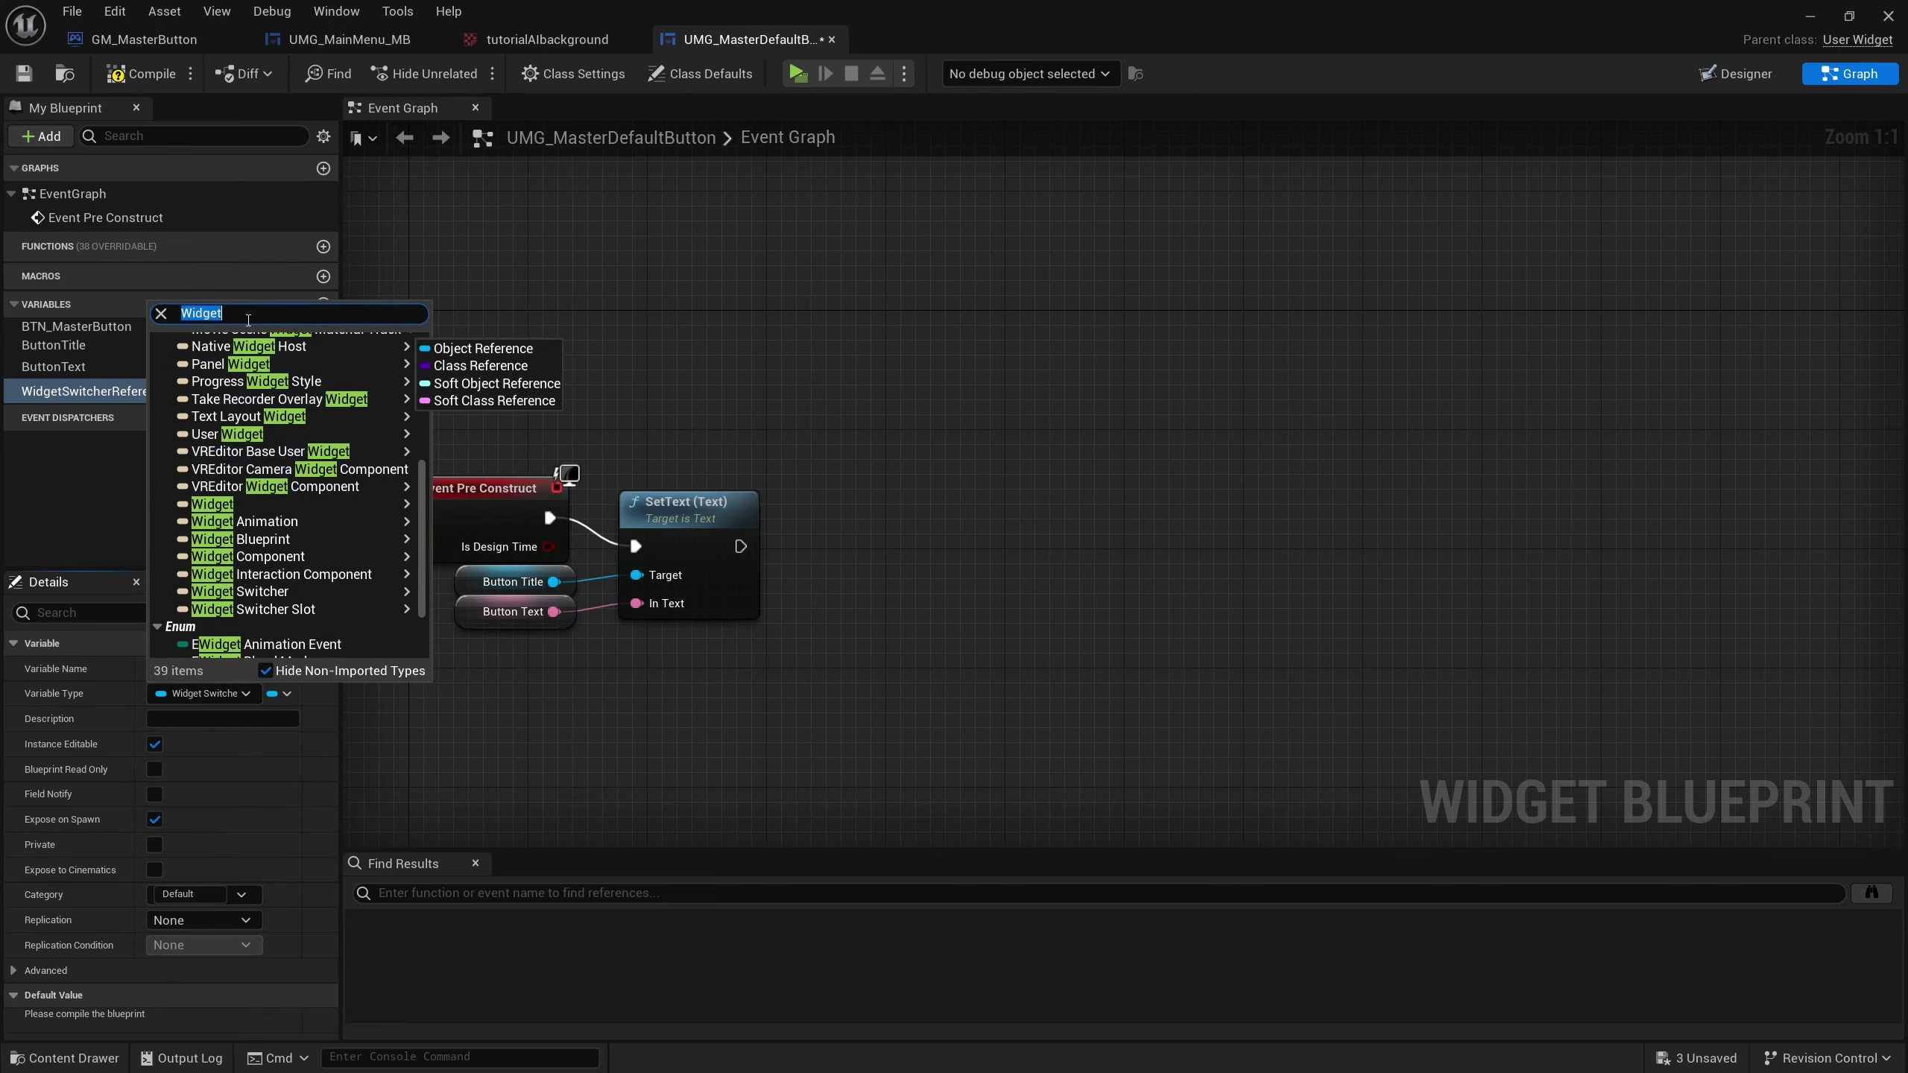
{"action": "type", "text": " Switcher"}
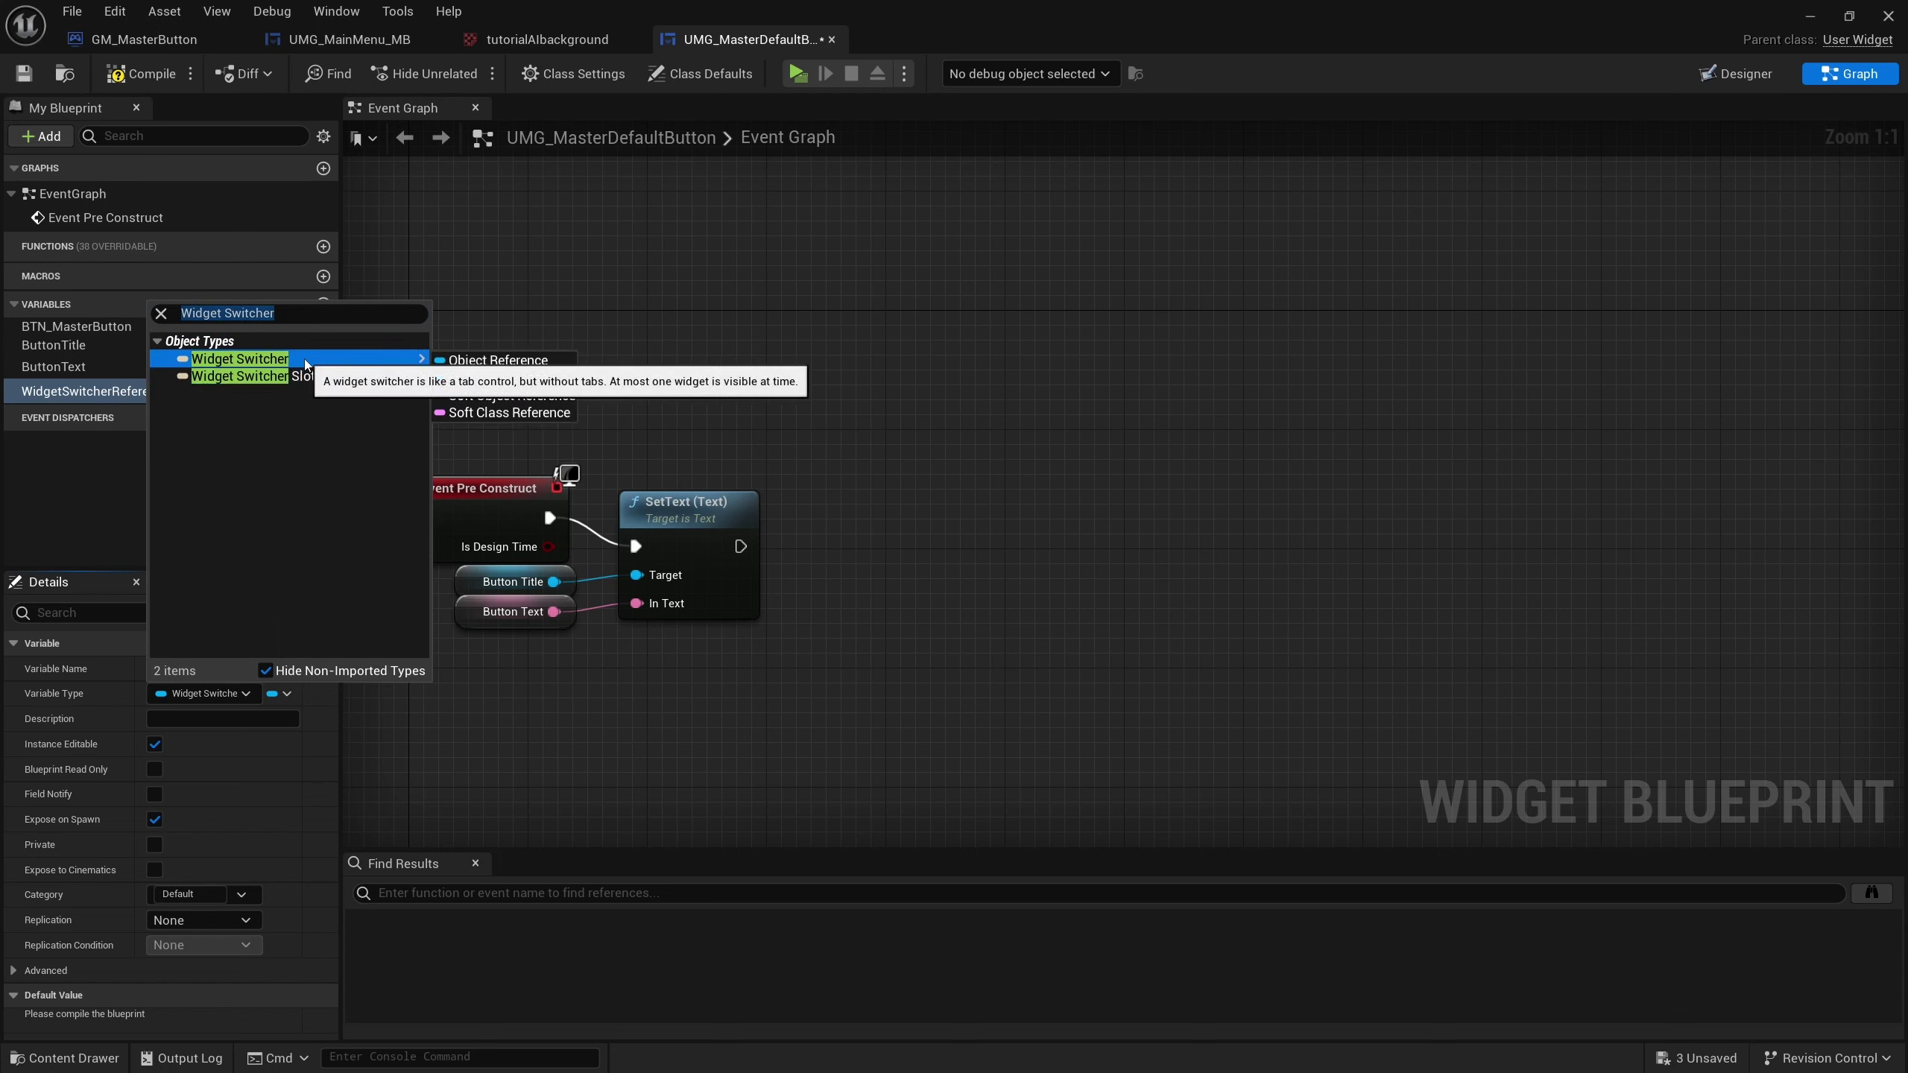
{"action": "left_click", "coordinate": [480, 359]}
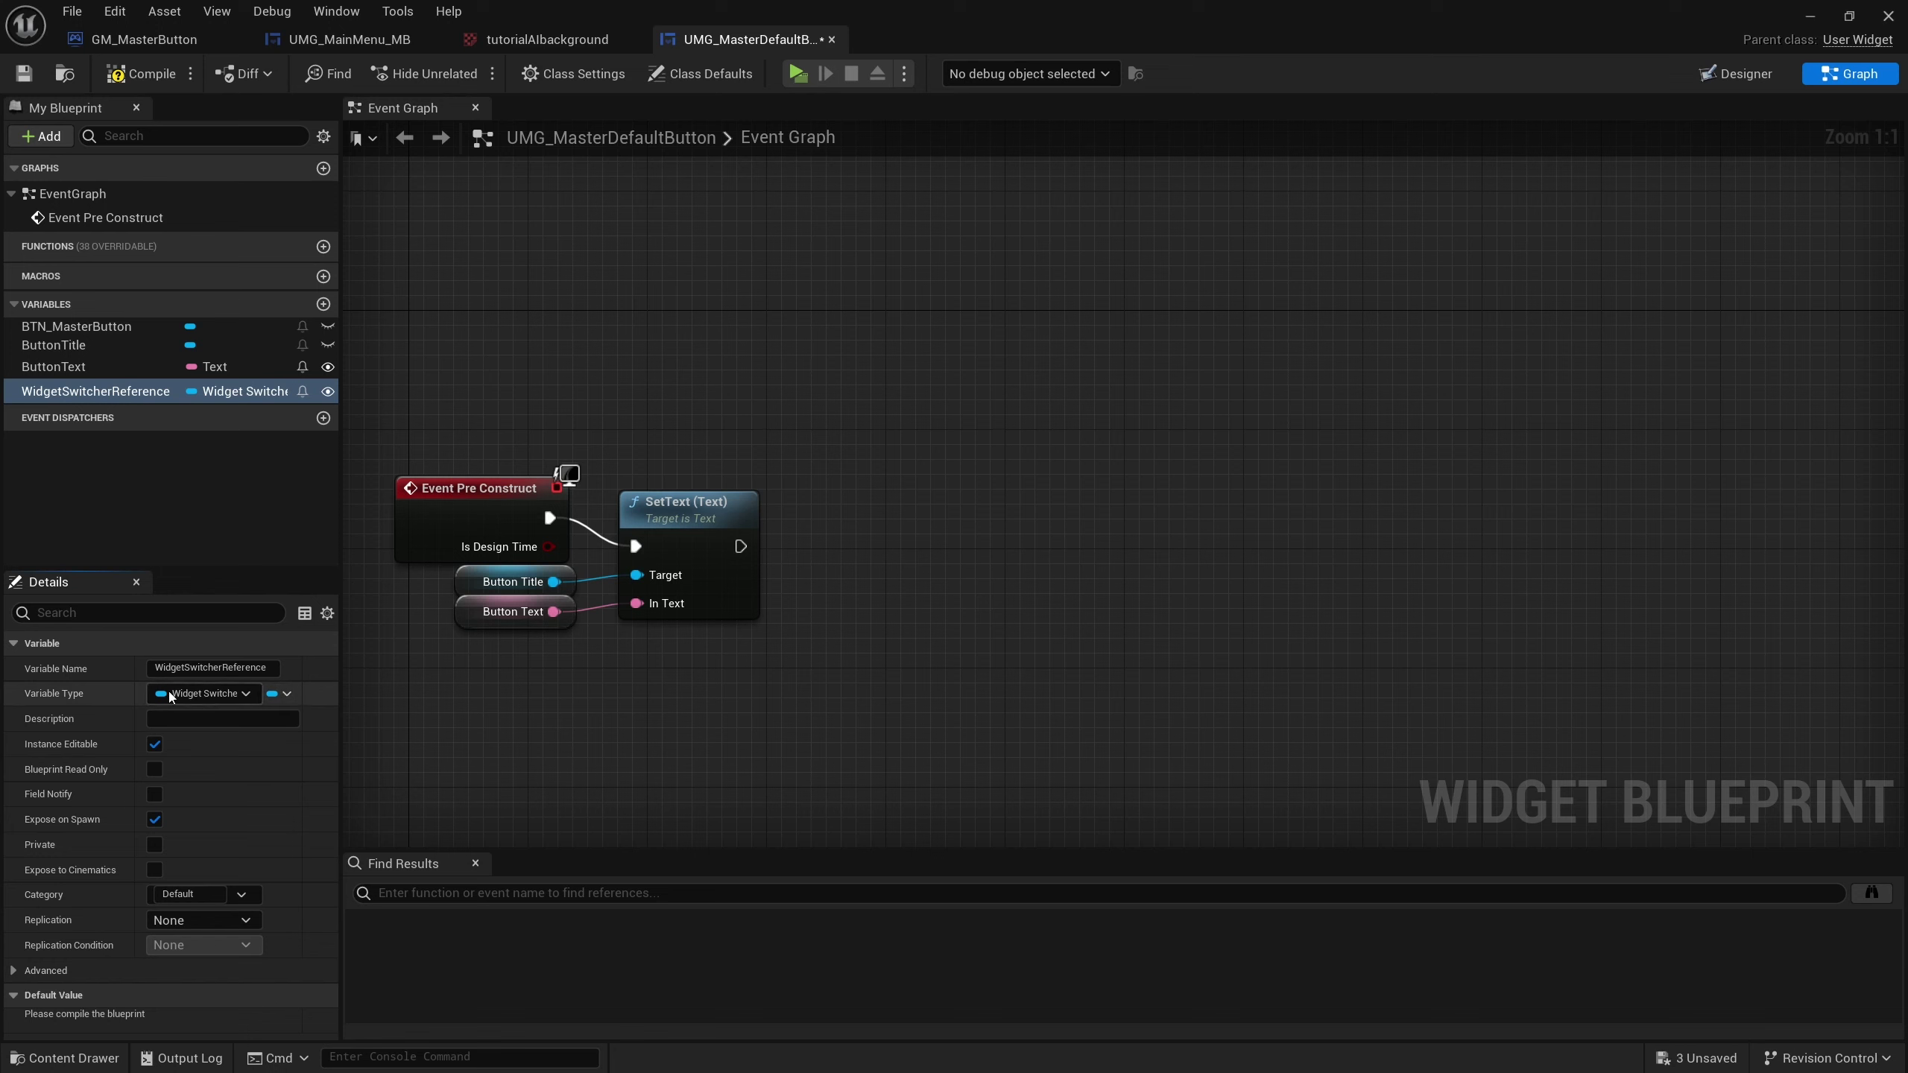
{"action": "left_click", "coordinate": [150, 79]}
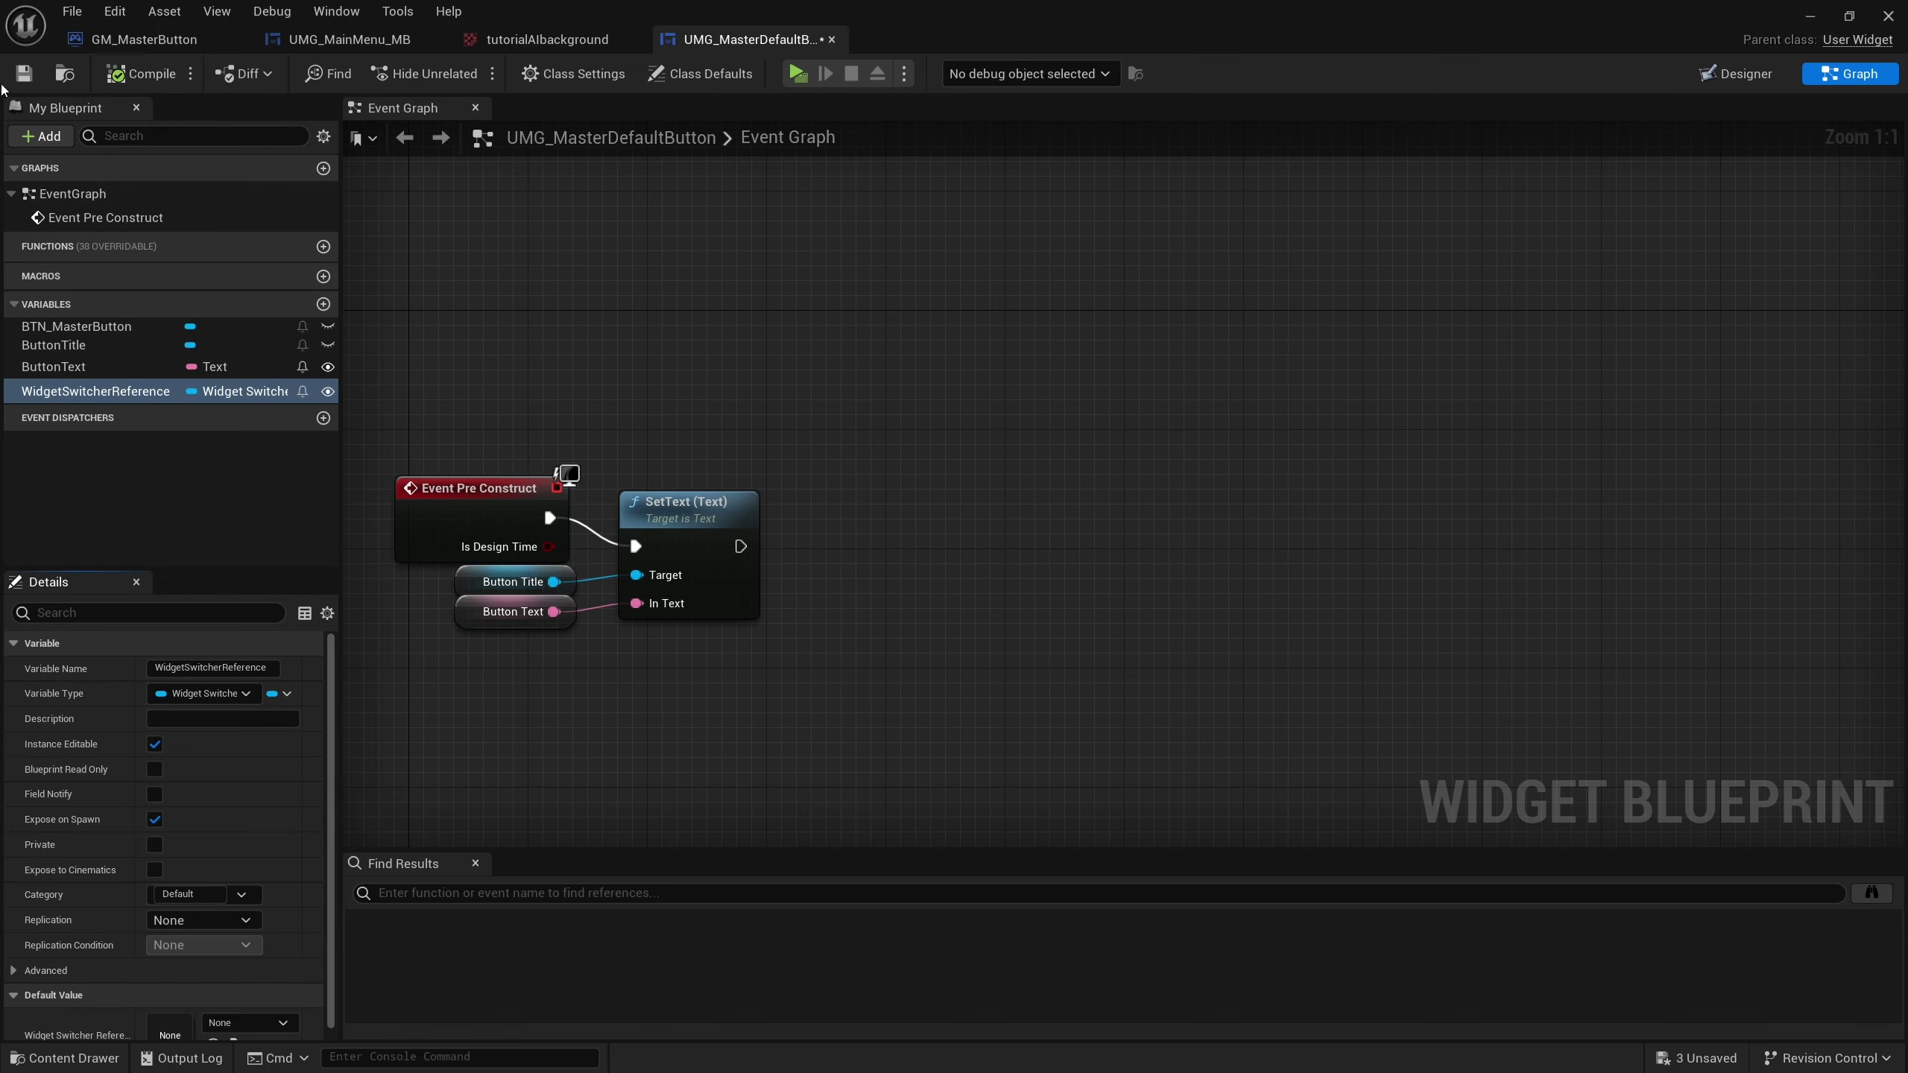
Add a WidgetSwitcherReference getter feeding a Set Active Widget Index node wired after SetText.
{"action": "left_click_drag", "start_coordinate": [98, 390], "coordinate": [669, 689]}
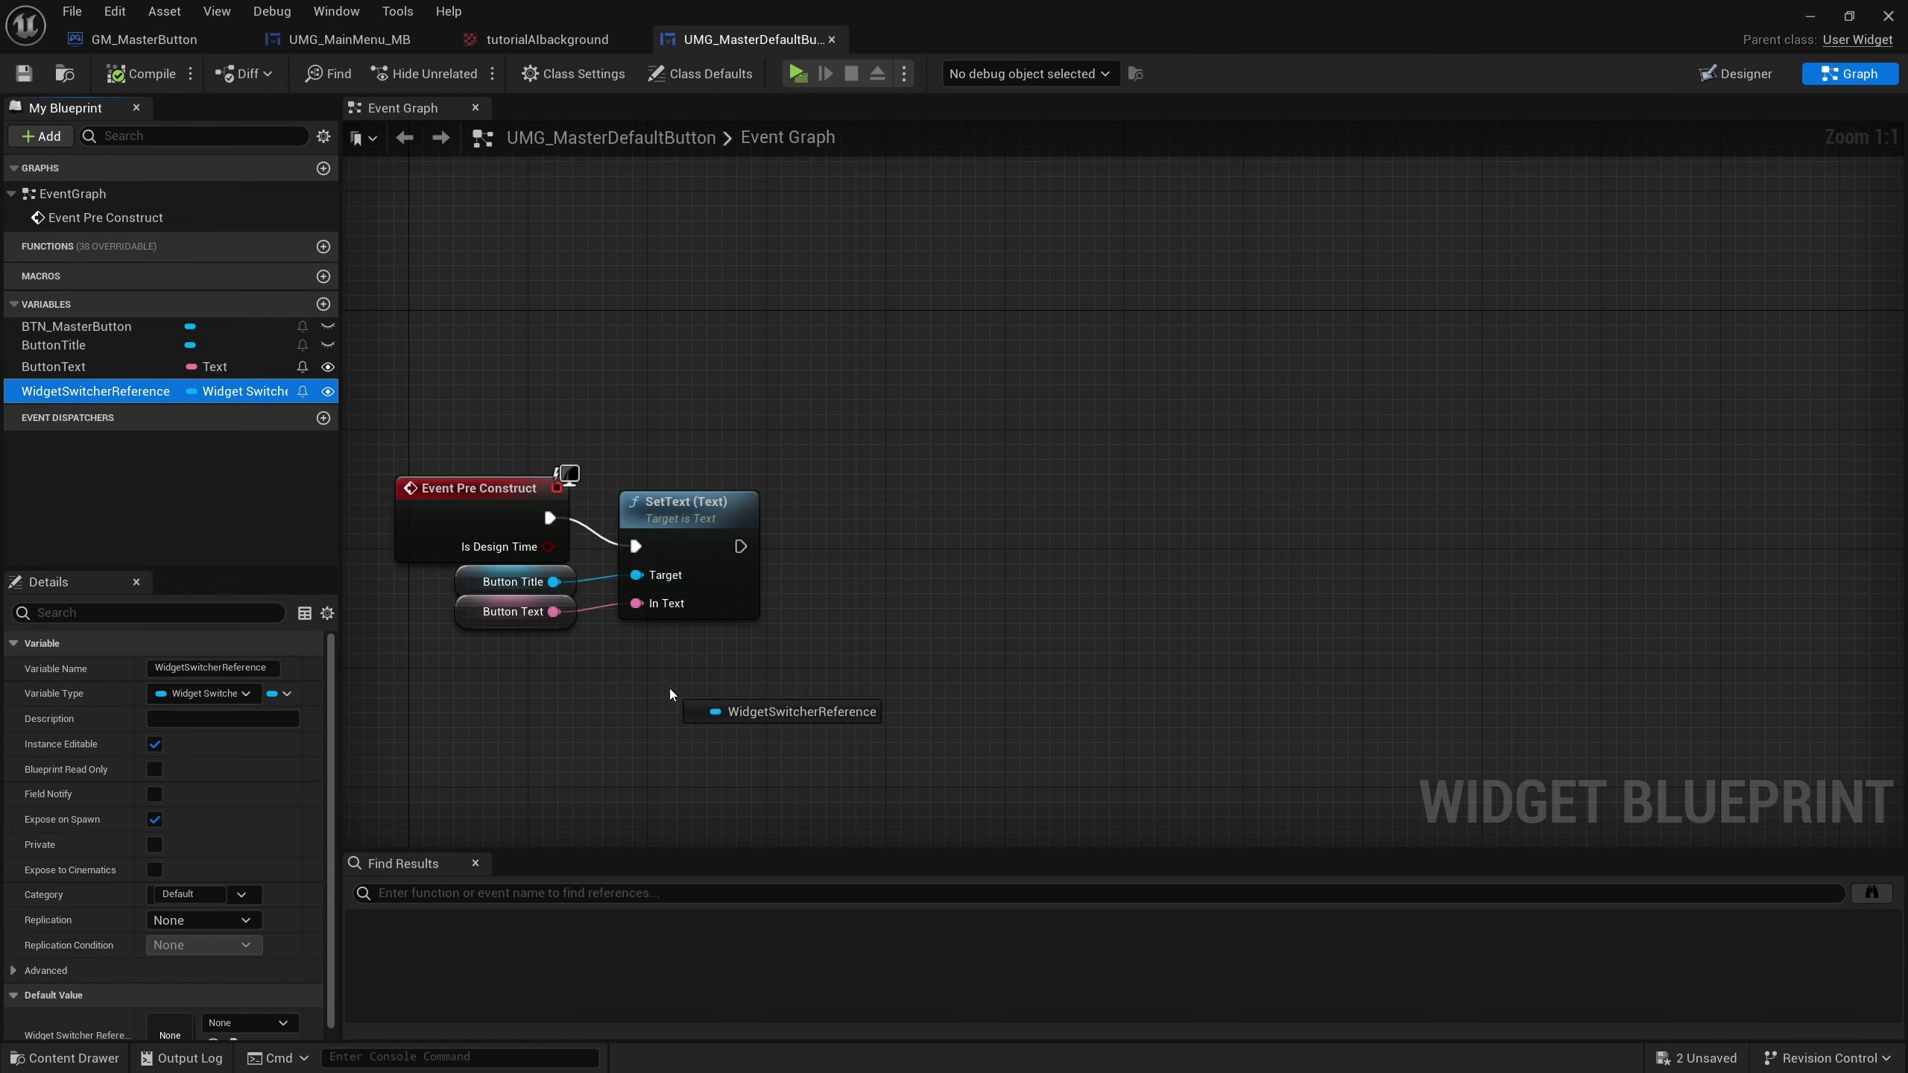
{"action": "left_click", "coordinate": [739, 722]}
{"action": "left_click_drag", "start_coordinate": [829, 700], "coordinate": [957, 563]}
{"action": "type", "text": "set "}
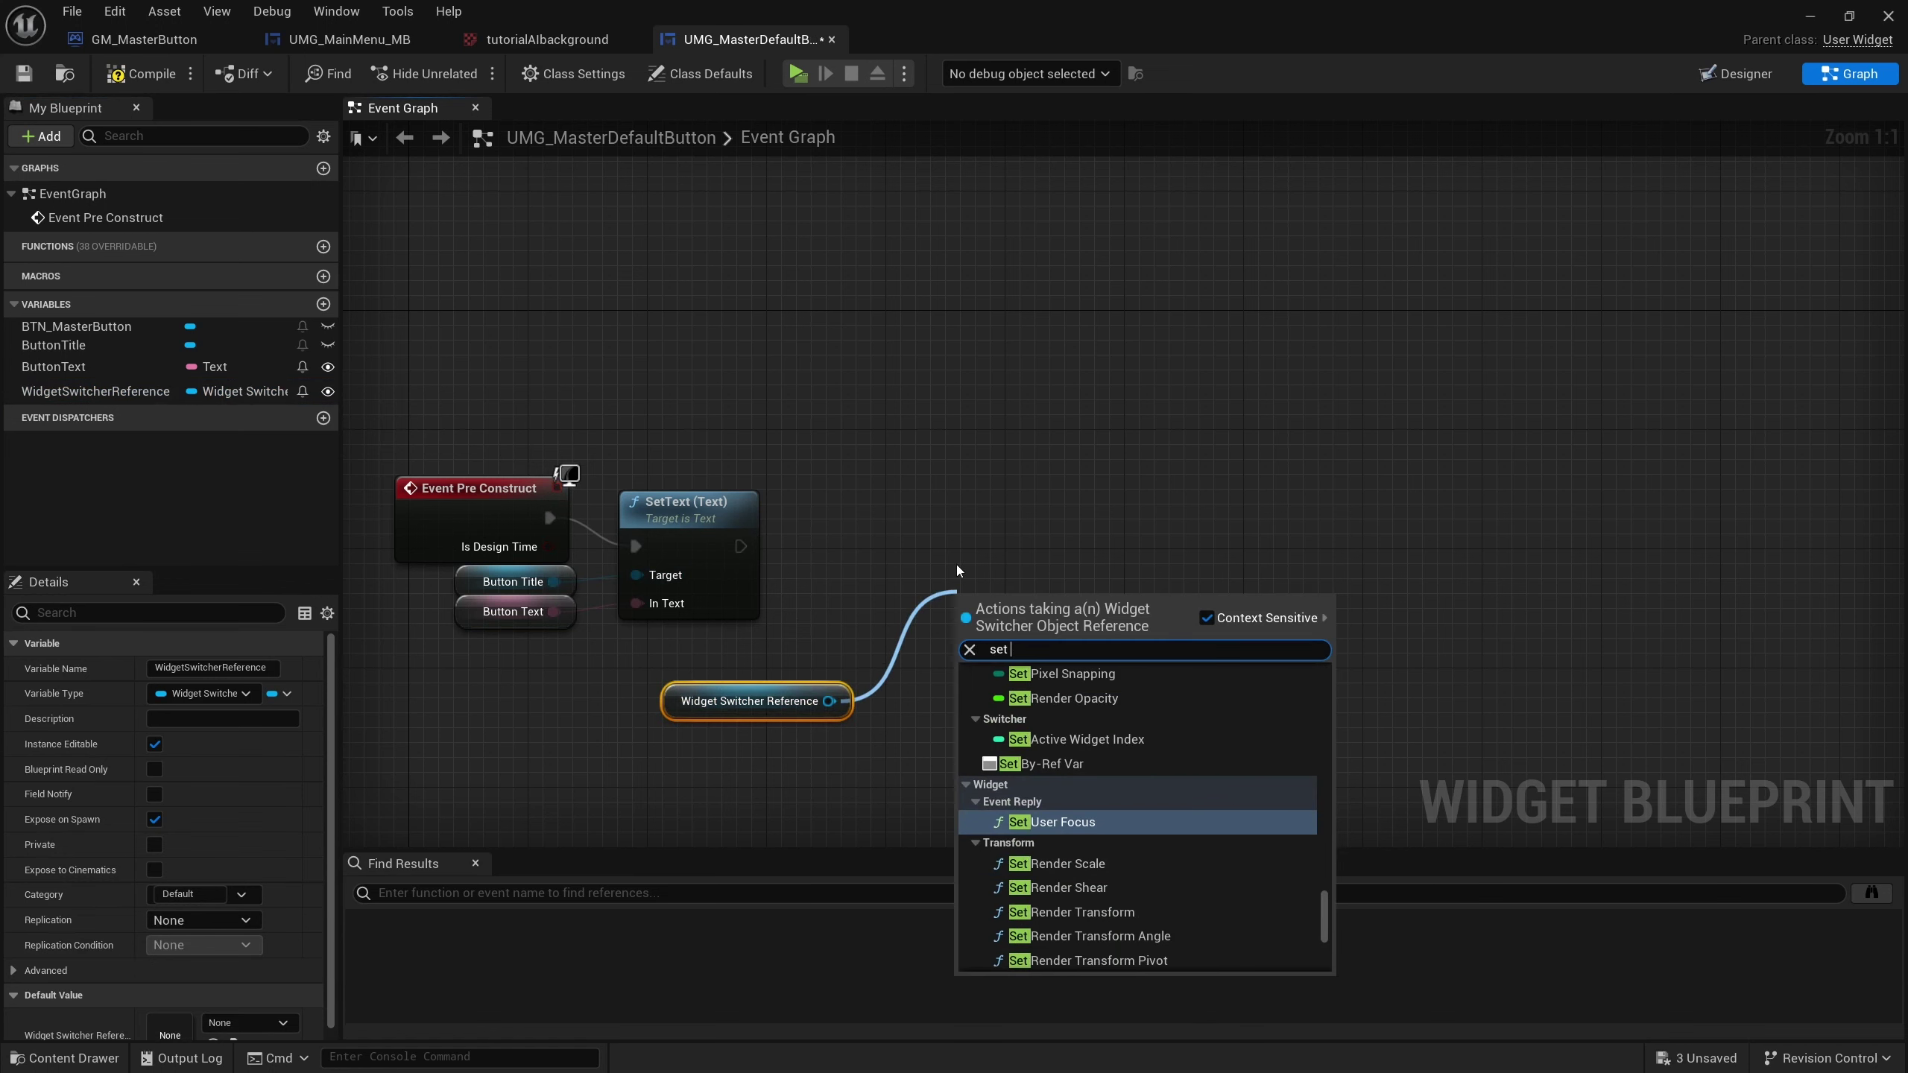
{"action": "type", "text": "index"}
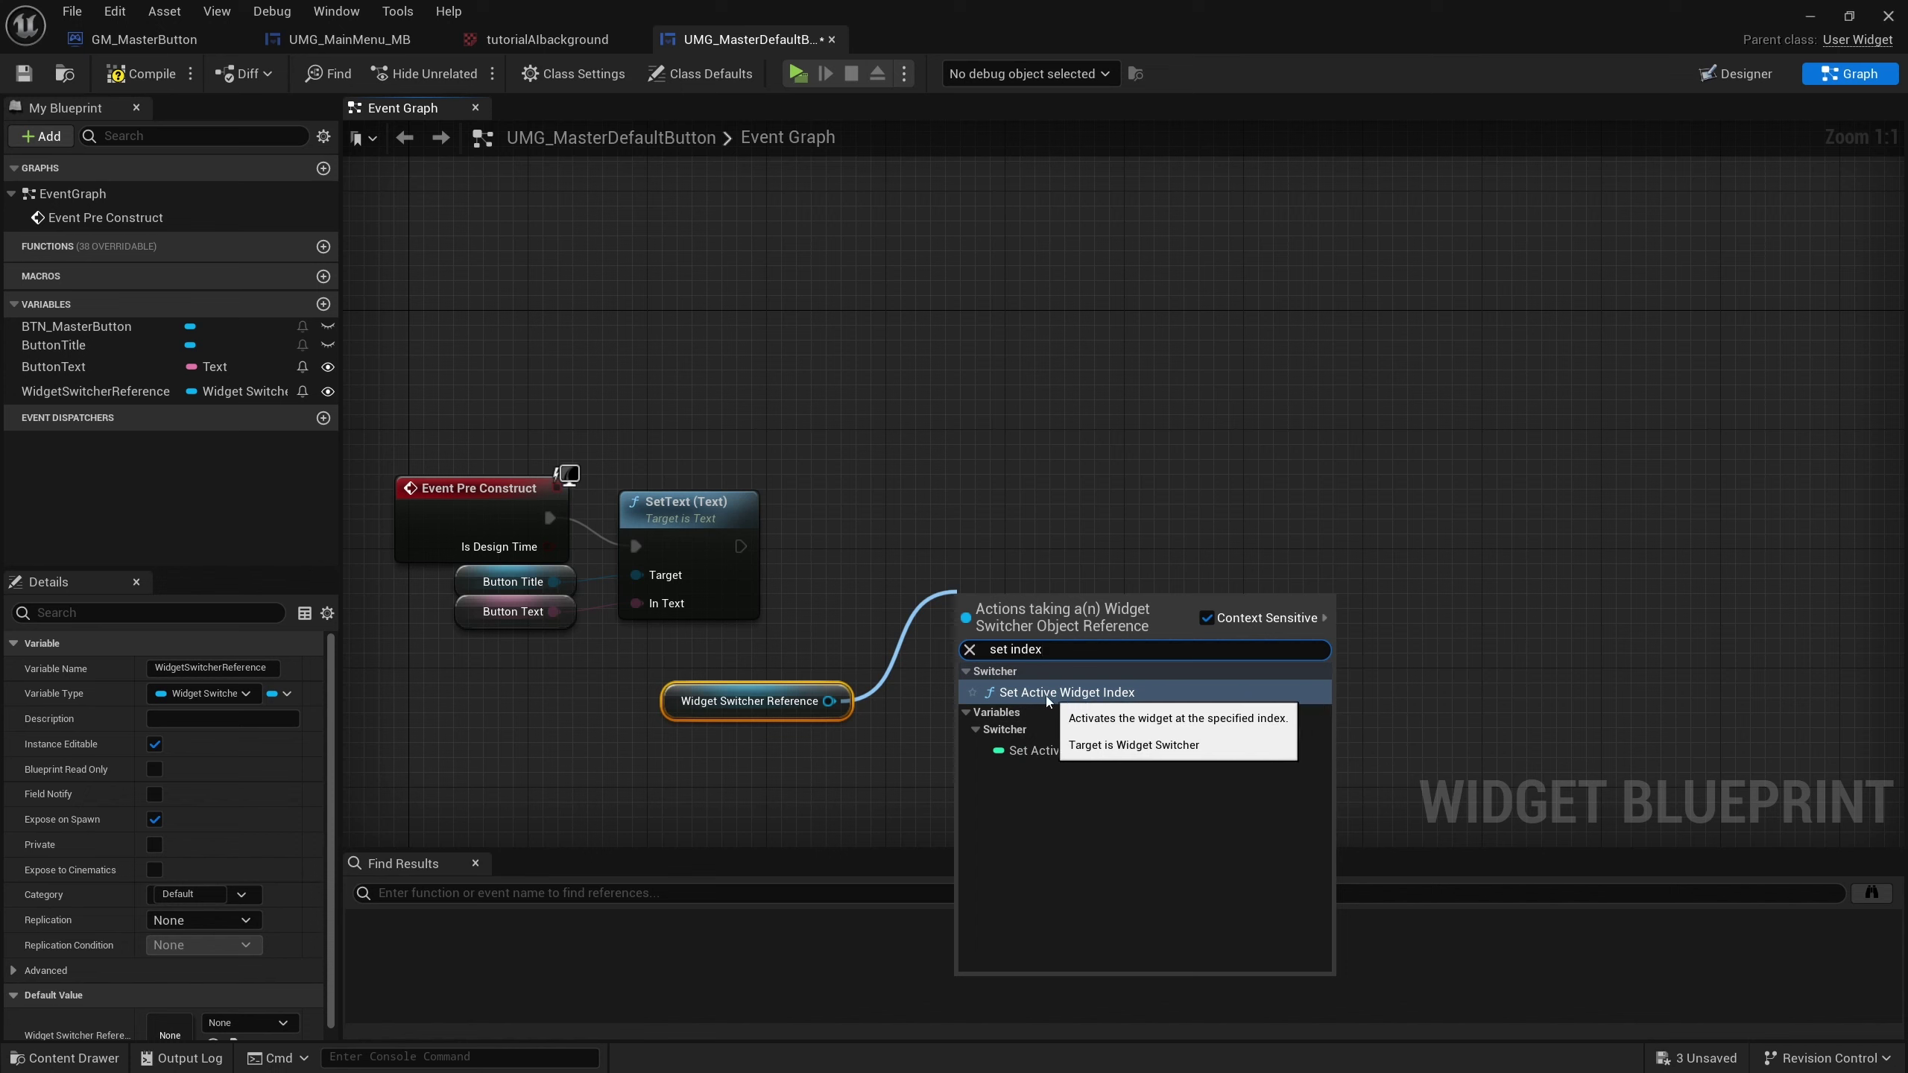
{"action": "left_click", "coordinate": [1134, 703]}
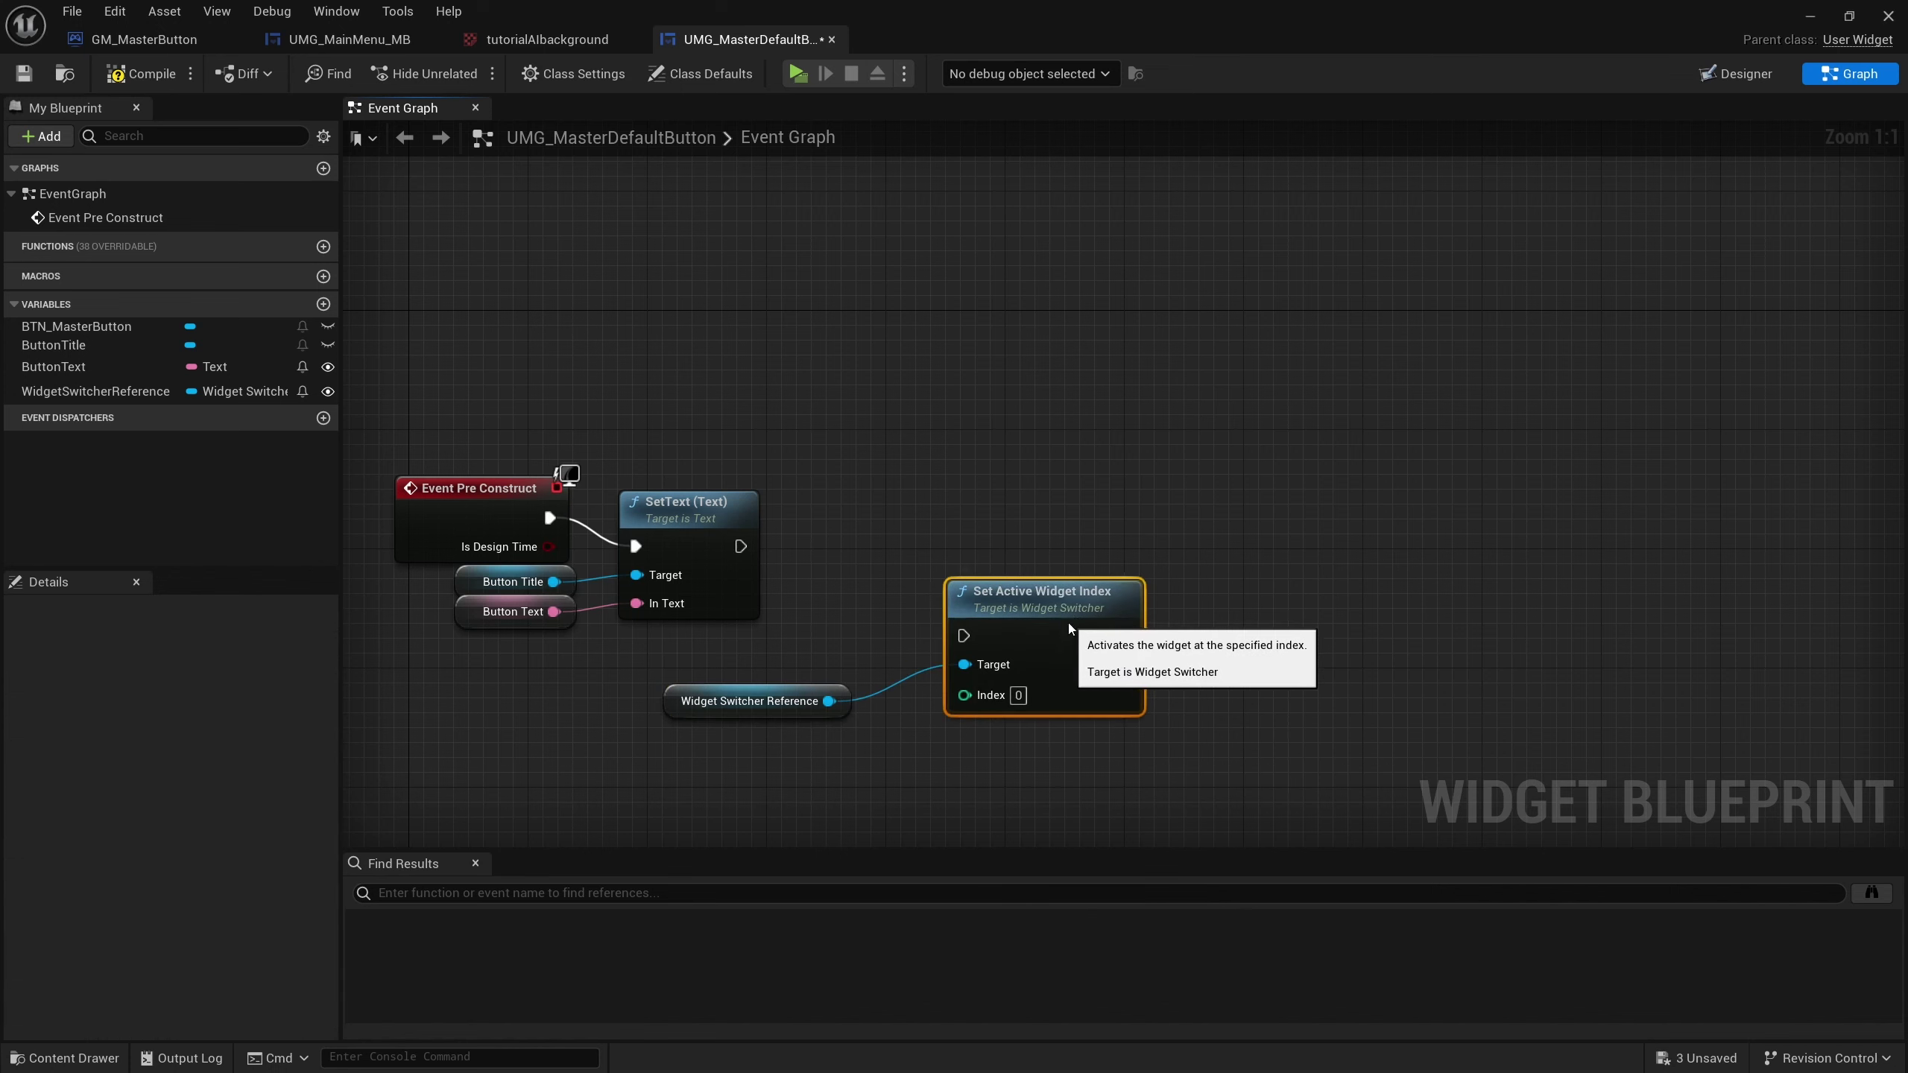
{"action": "left_click_drag", "start_coordinate": [1067, 623], "coordinate": [1007, 538]}
{"action": "left_click_drag", "start_coordinate": [740, 546], "coordinate": [931, 546]}
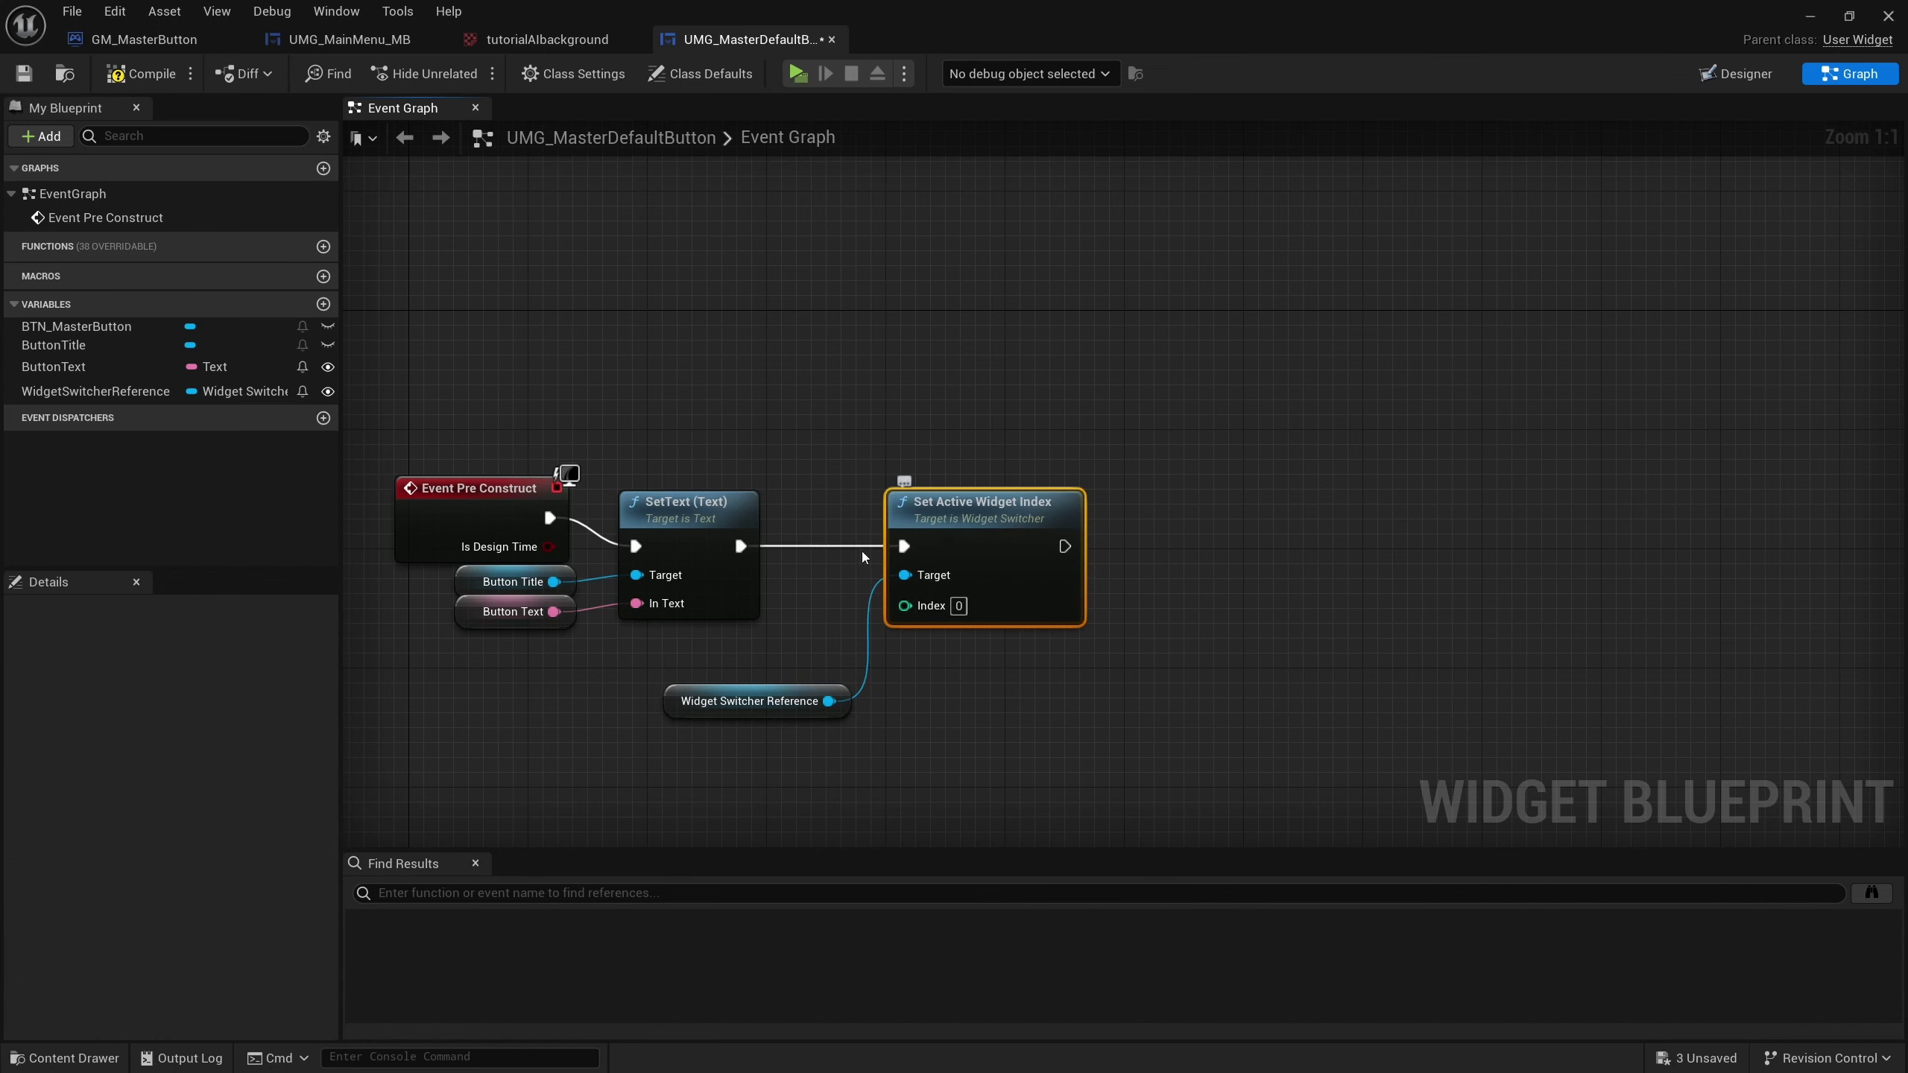
{"action": "left_click", "coordinate": [752, 701]}
{"action": "left_click_drag", "start_coordinate": [828, 700], "coordinate": [893, 713]}
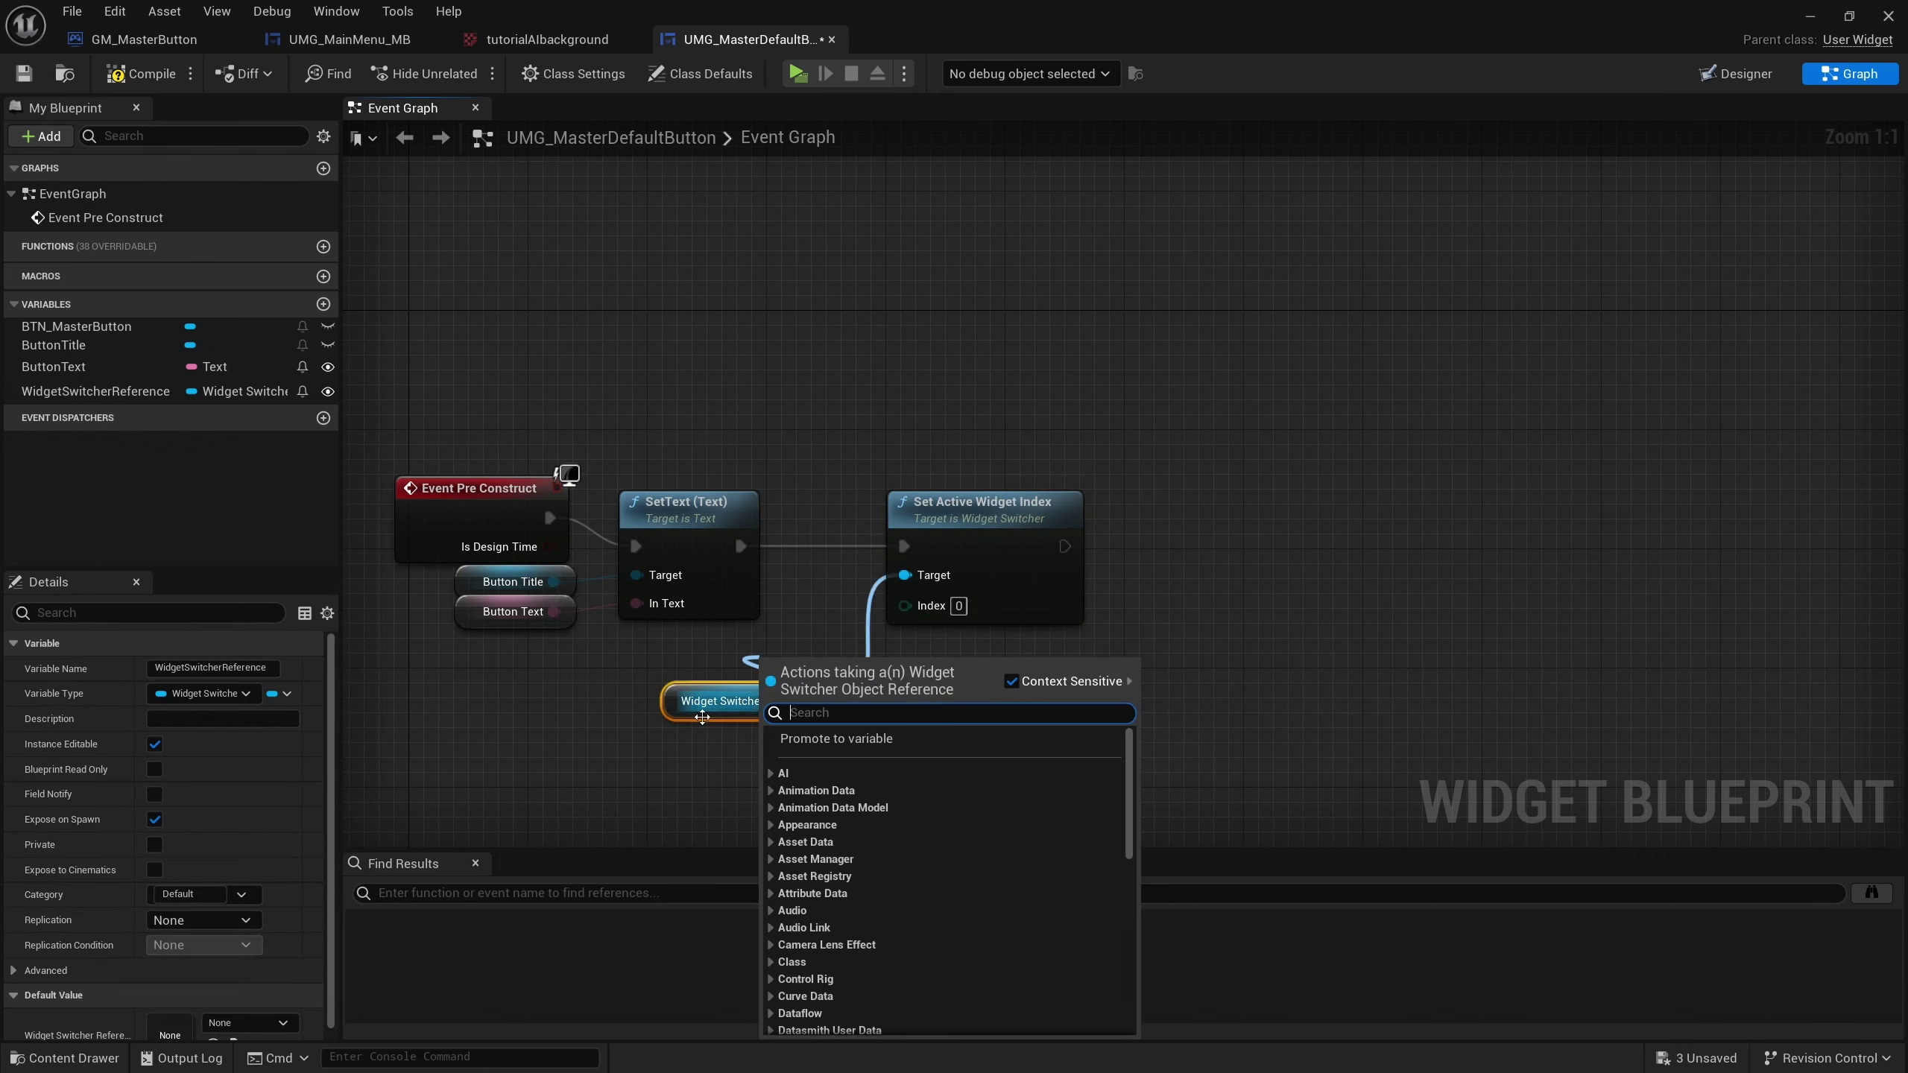
{"action": "left_click_drag", "start_coordinate": [738, 715], "coordinate": [663, 671]}
{"action": "left_click_drag", "start_coordinate": [1027, 532], "coordinate": [980, 532]}
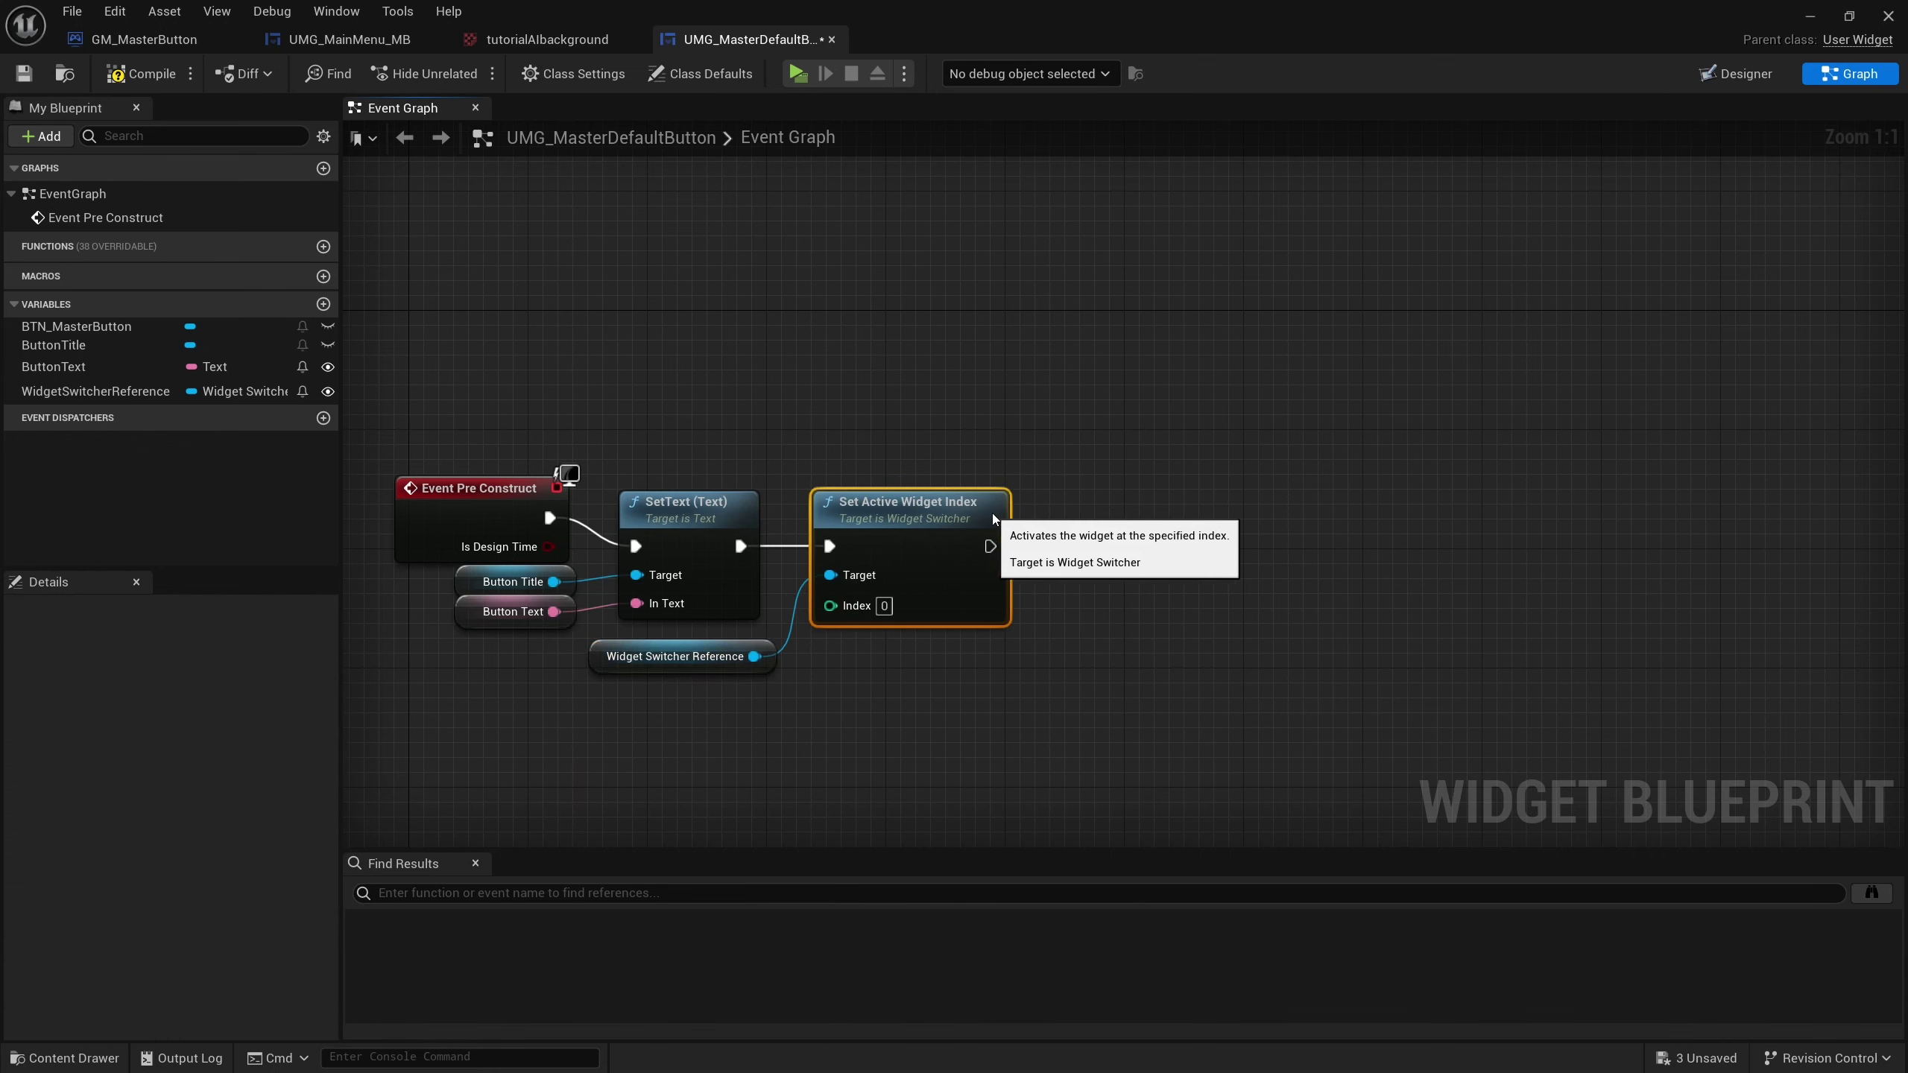
{"action": "right_click_drag", "start_coordinate": [814, 719], "coordinate": [1019, 633]}
Promote the Index input to a new integer variable named WidgetSwitcherIndex.
{"action": "left_click_drag", "start_coordinate": [1065, 519], "coordinate": [966, 635]}
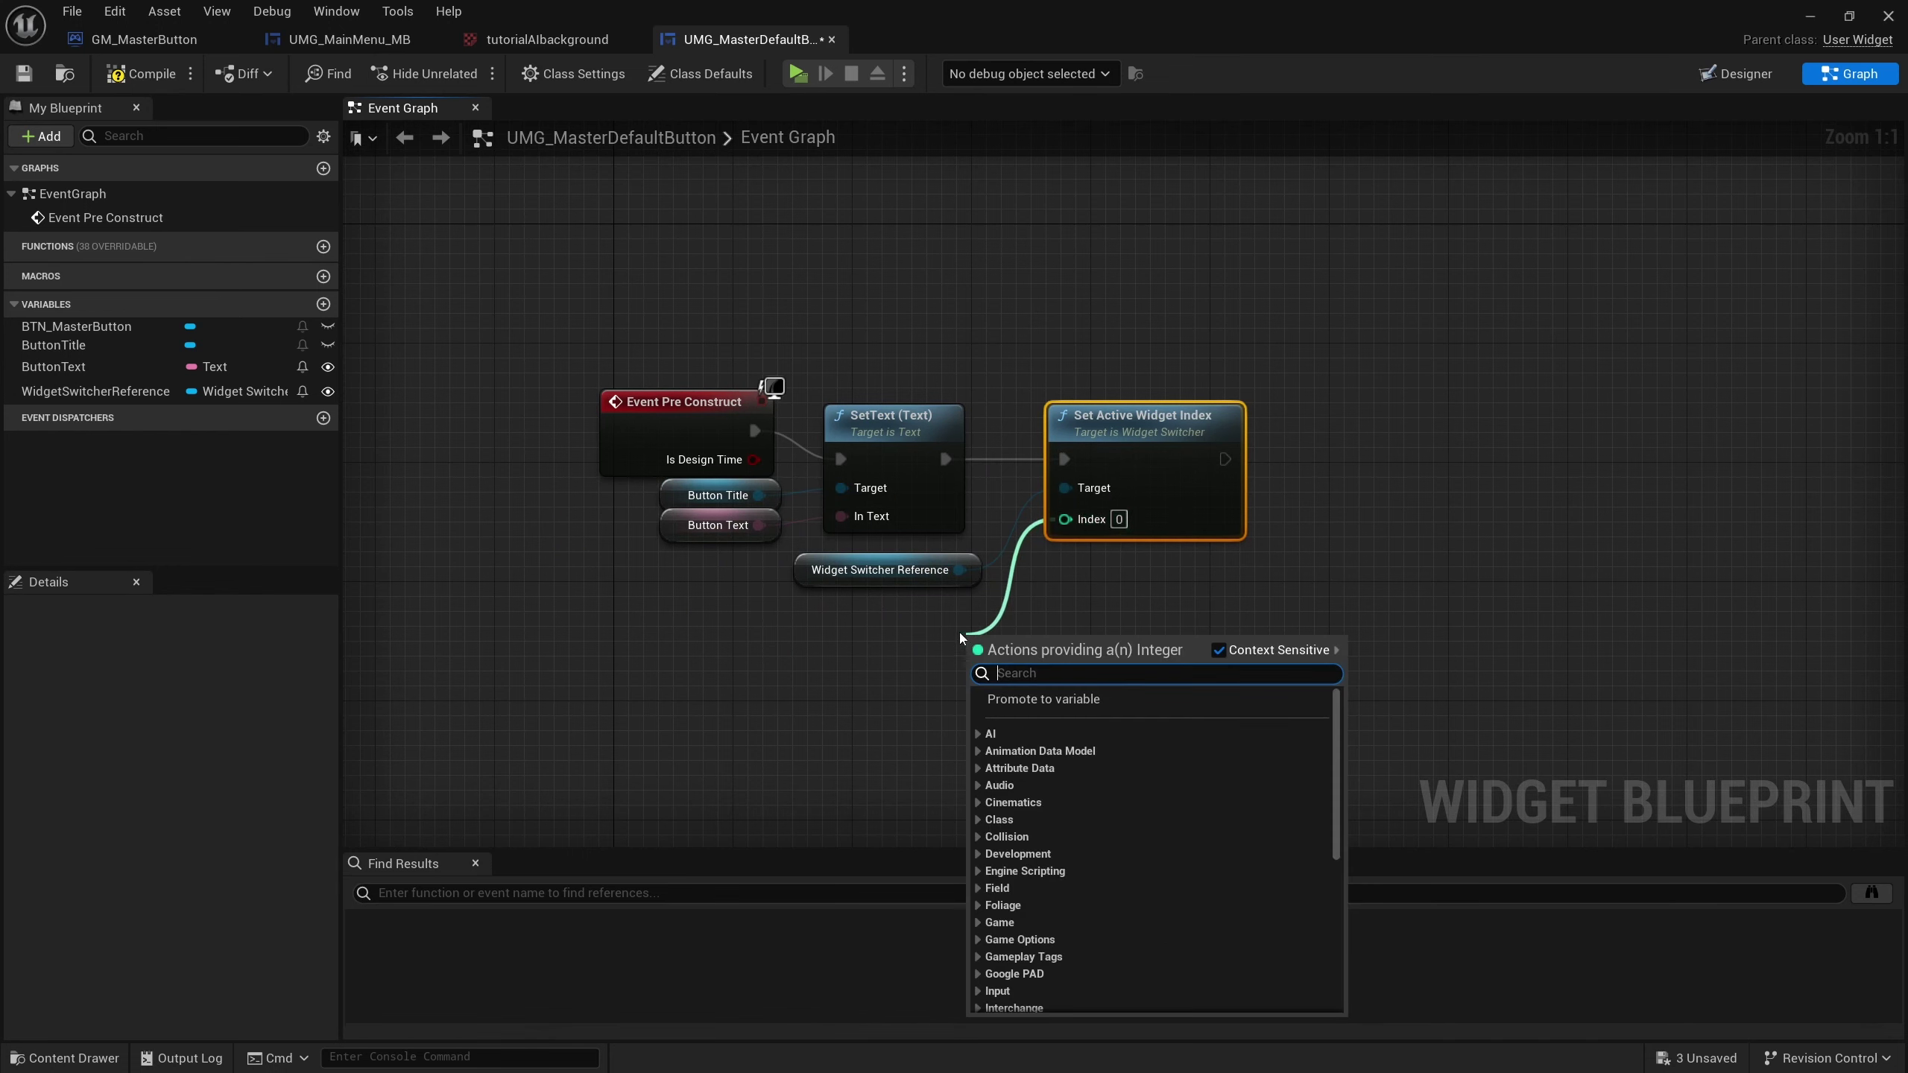
{"action": "type", "text": "promote"}
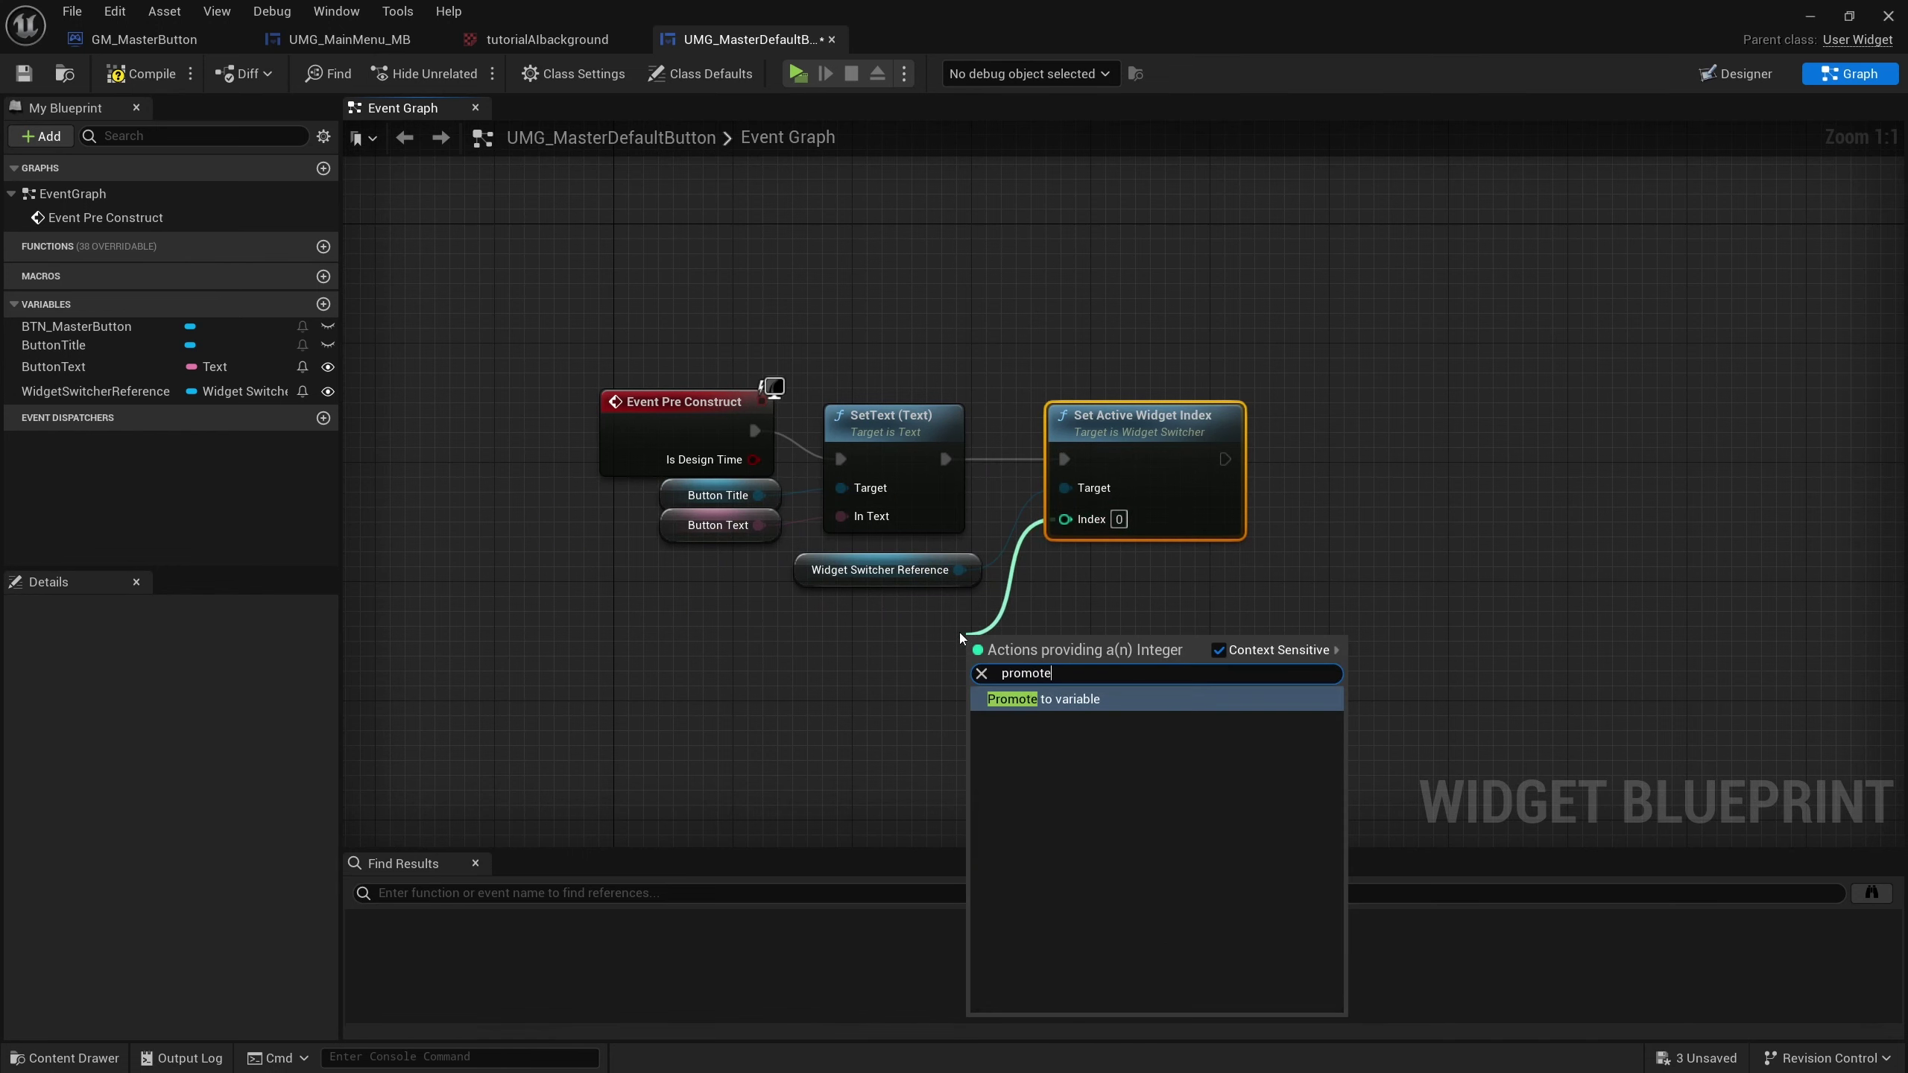
{"action": "key", "text": "Return"}
{"action": "left_click_drag", "start_coordinate": [1027, 630], "coordinate": [937, 600]}
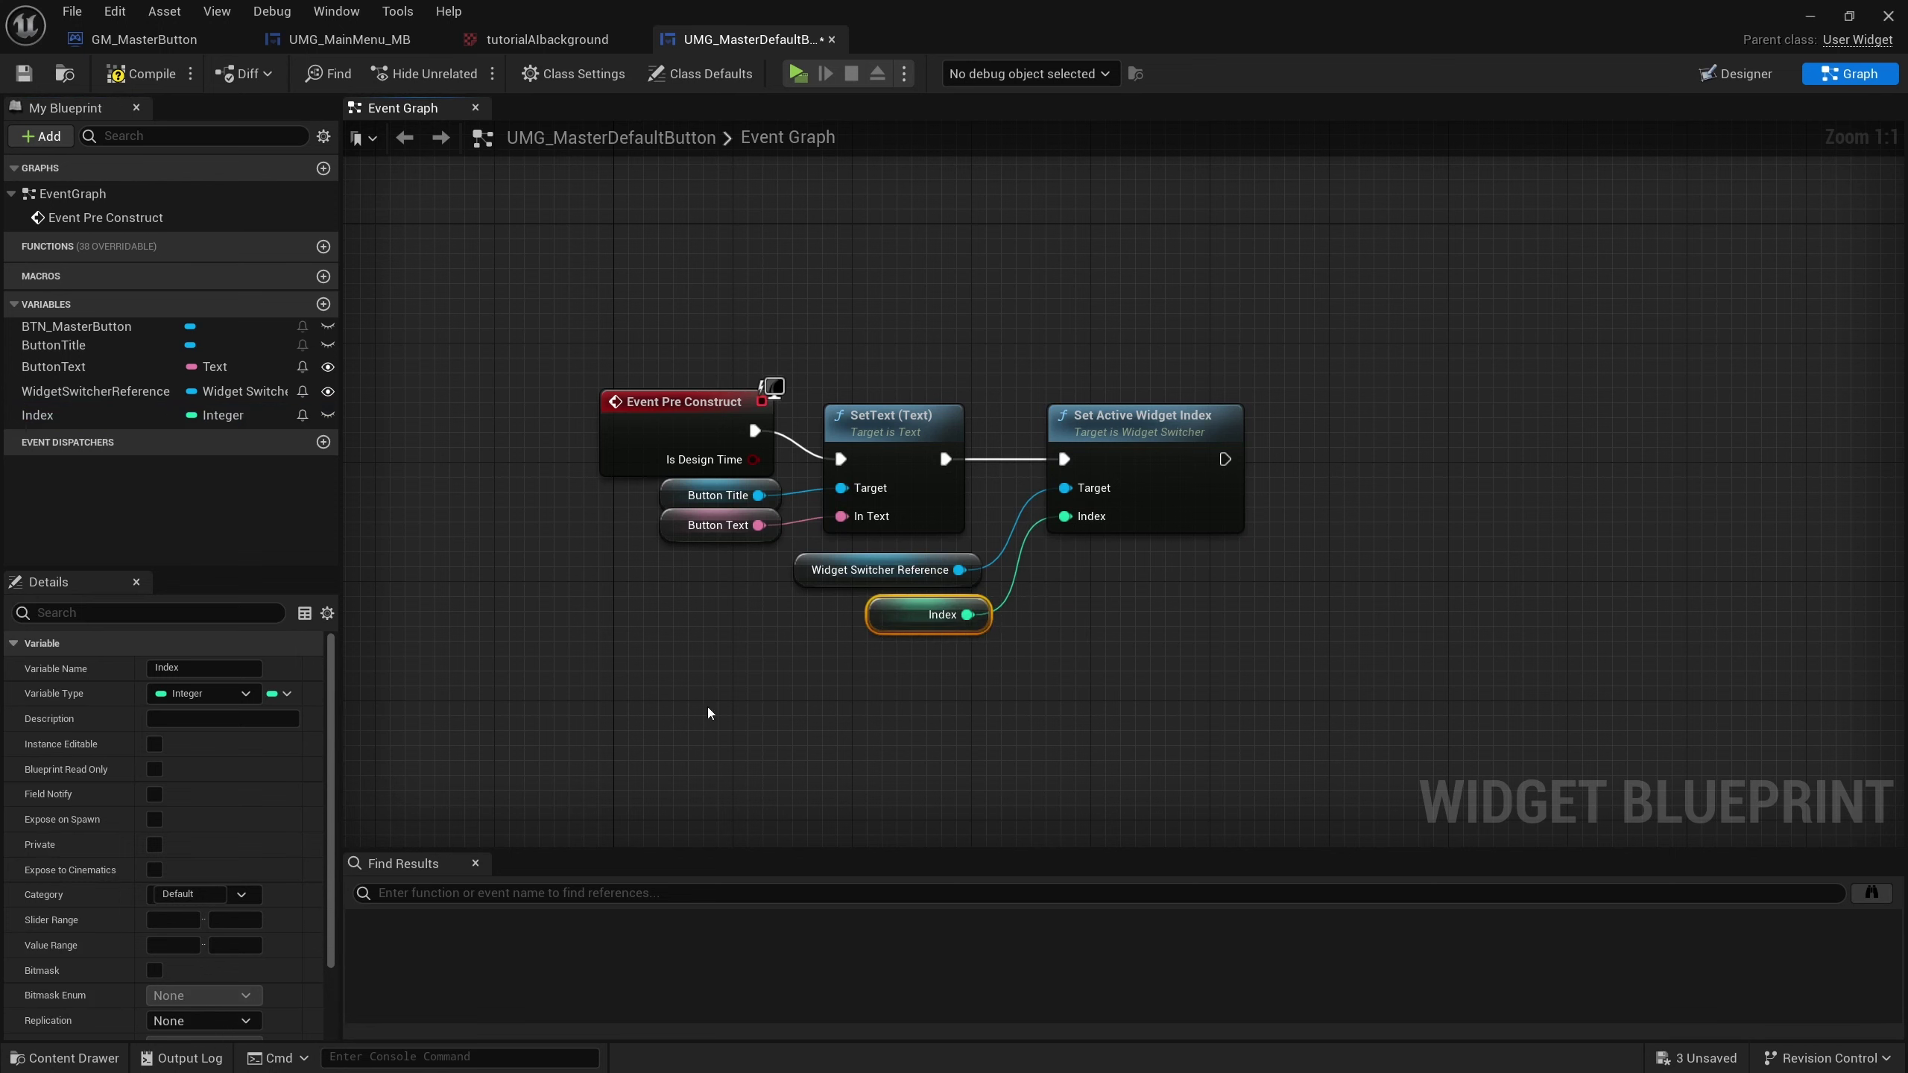
{"action": "left_click", "coordinate": [196, 666]}
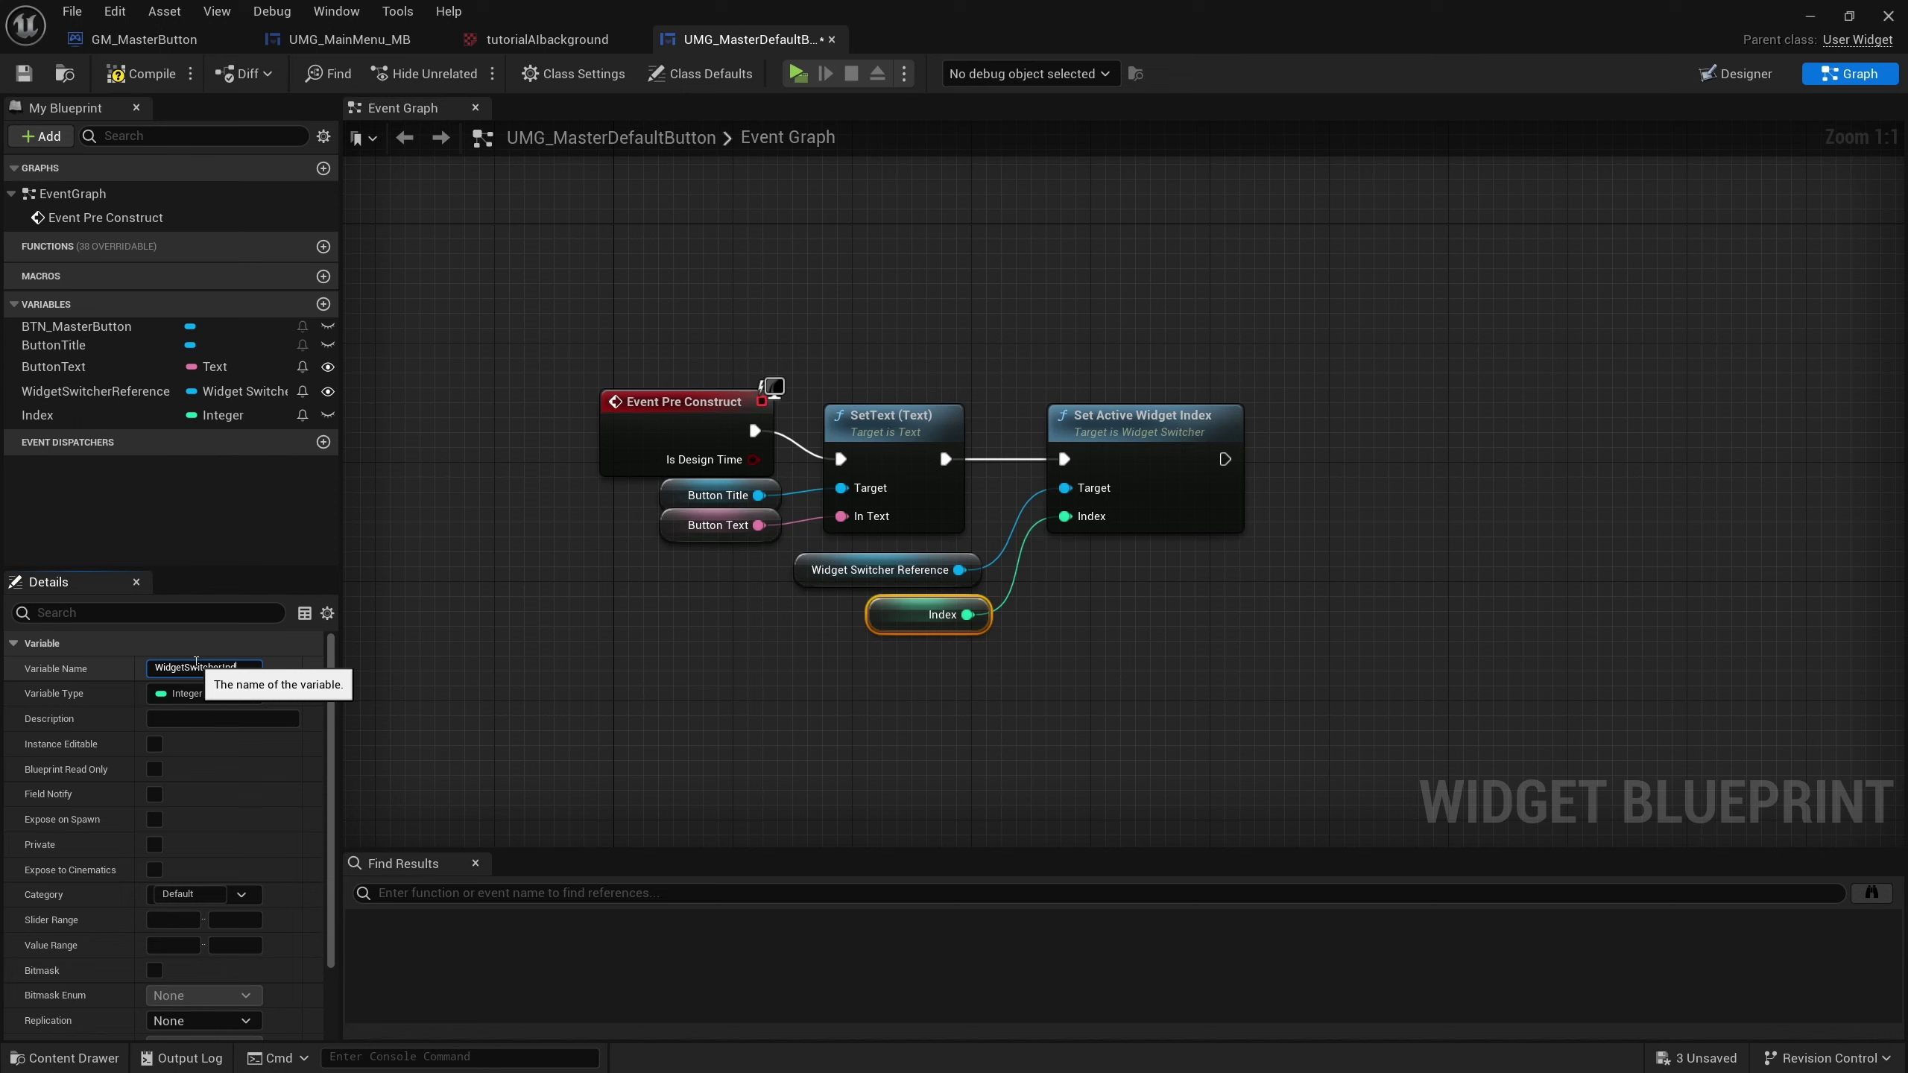
{"action": "type", "text": "ex"}
{"action": "key", "text": "Return"}
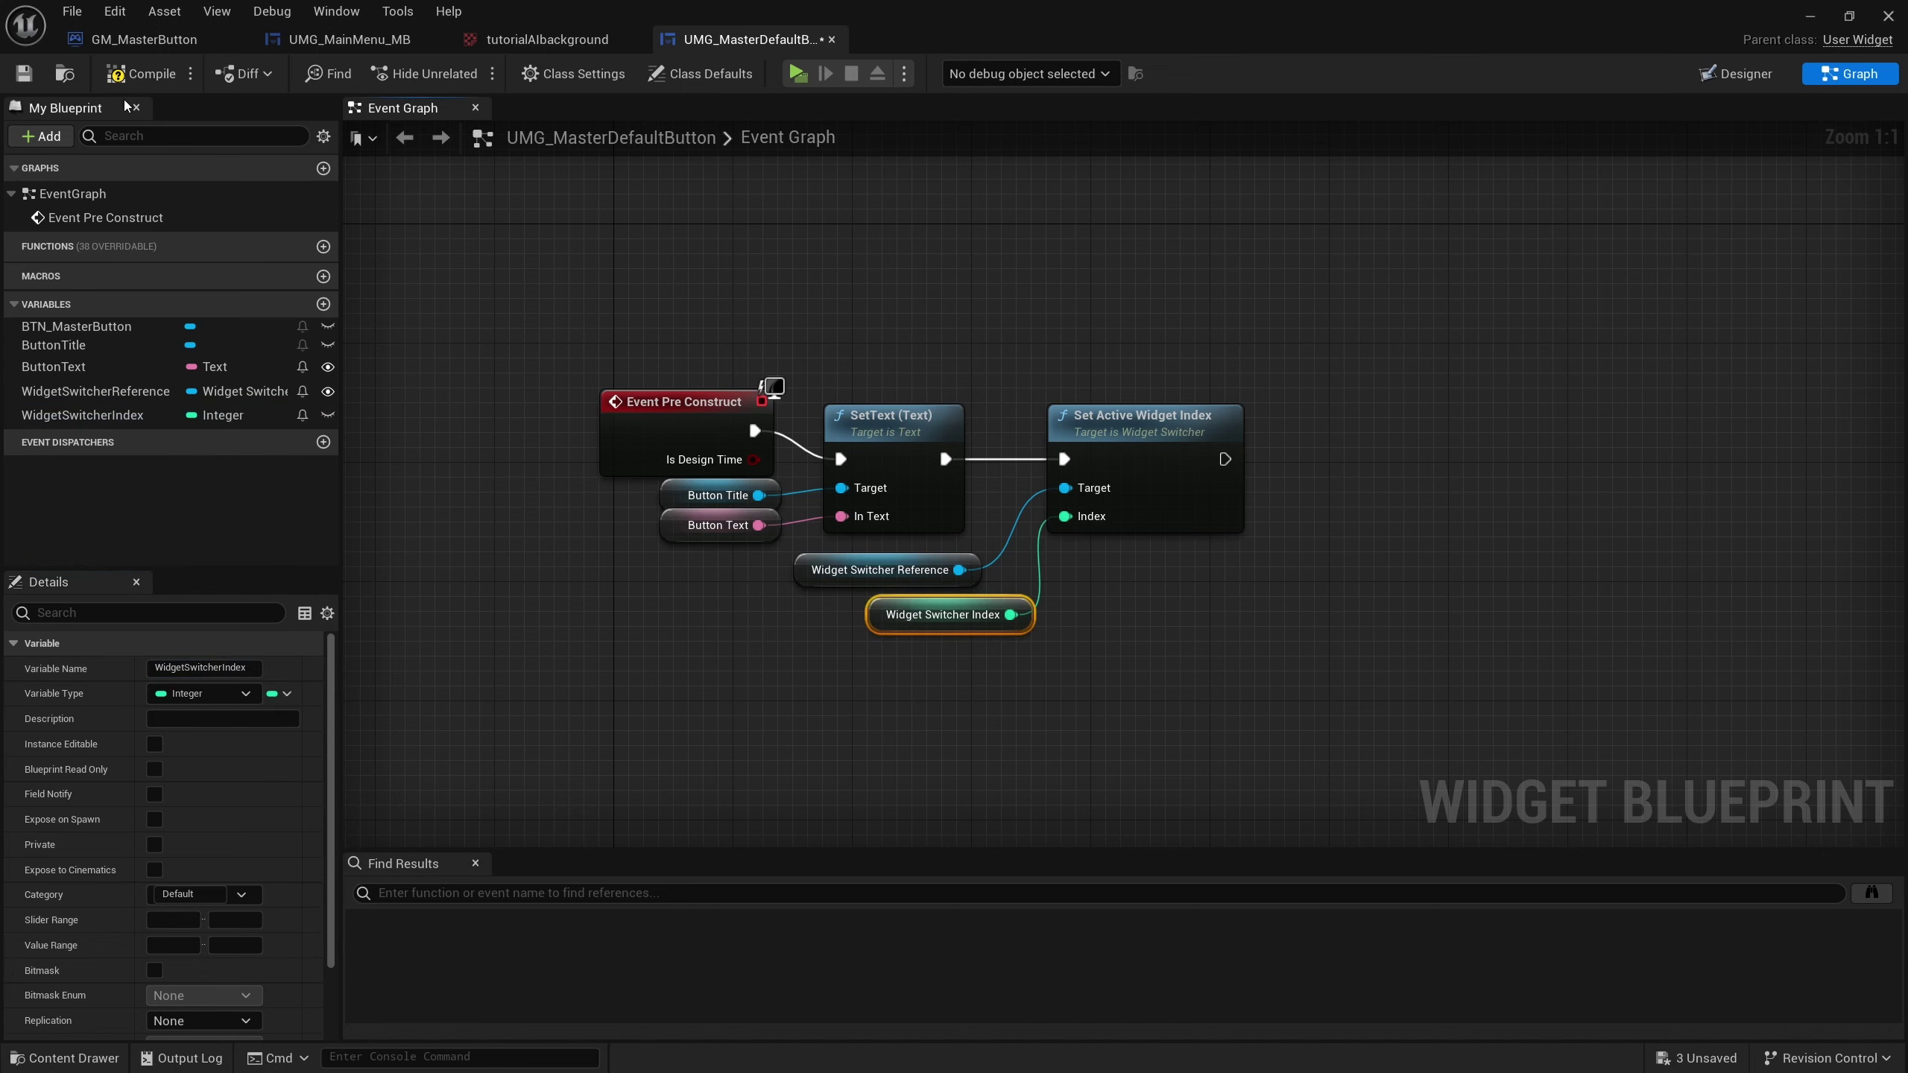
Compile and save the blueprint, then break the SetText exec wire into Set Active Widget Index.
{"action": "left_click", "coordinate": [142, 73]}
{"action": "left_click", "coordinate": [23, 73]}
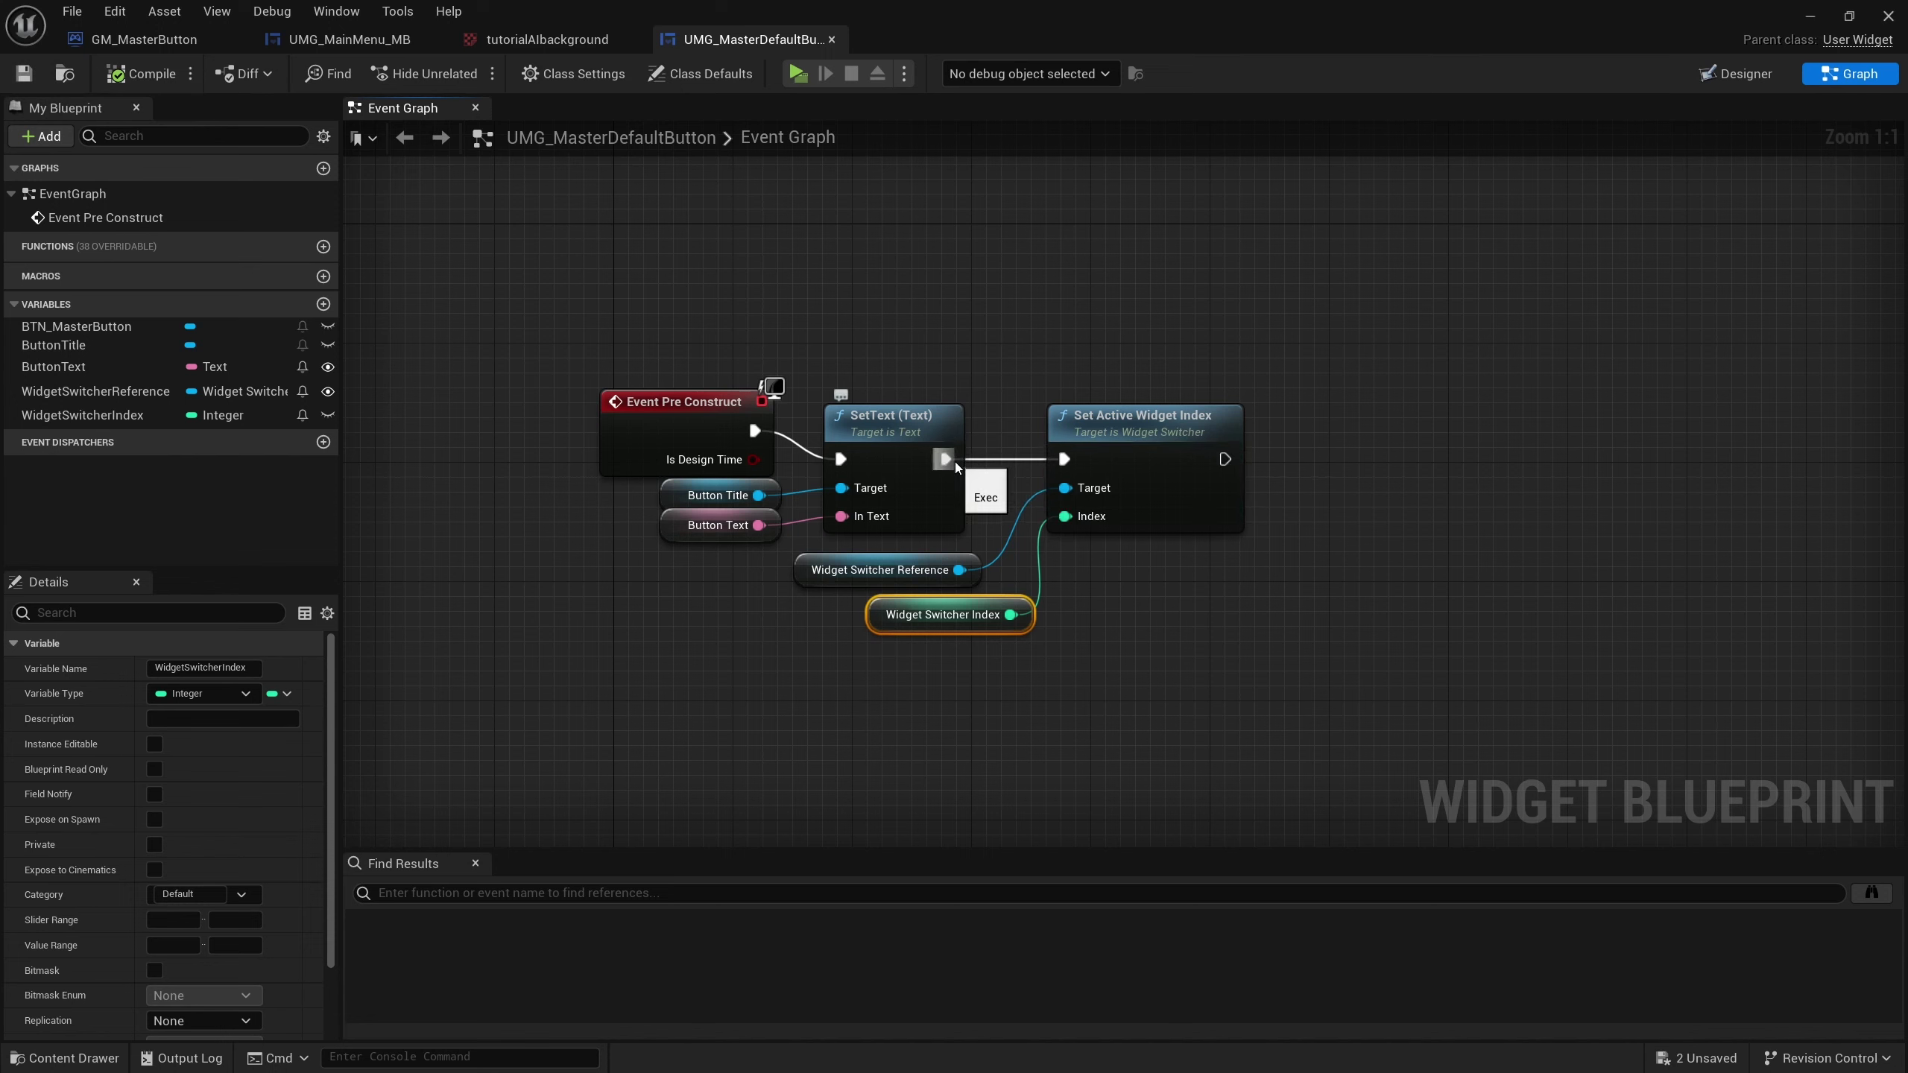
{"action": "left_click", "coordinate": [953, 462], "text": "alt"}
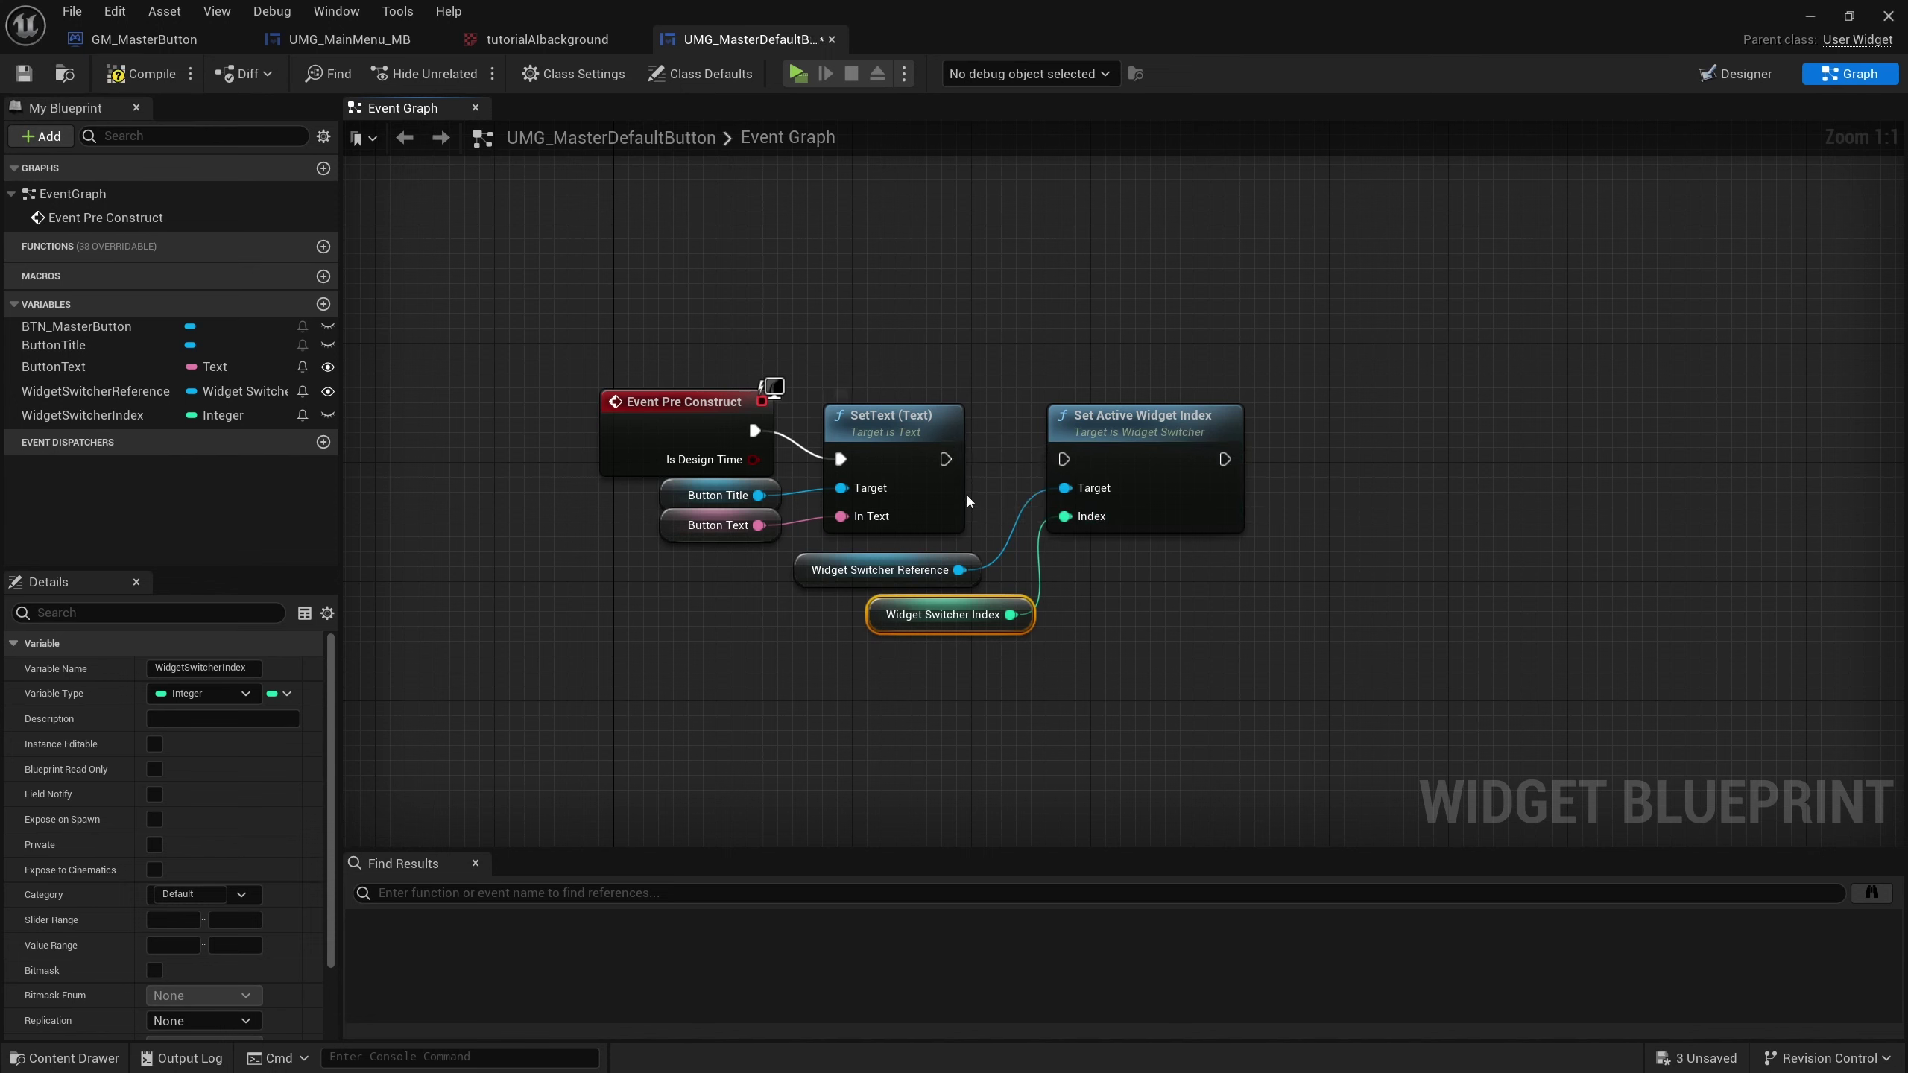
Move the three Set Active Widget Index nodes lower in the event graph.
{"action": "left_click_drag", "start_coordinate": [1196, 415], "coordinate": [1196, 474]}
{"action": "left_click_drag", "start_coordinate": [796, 545], "coordinate": [1255, 638]}
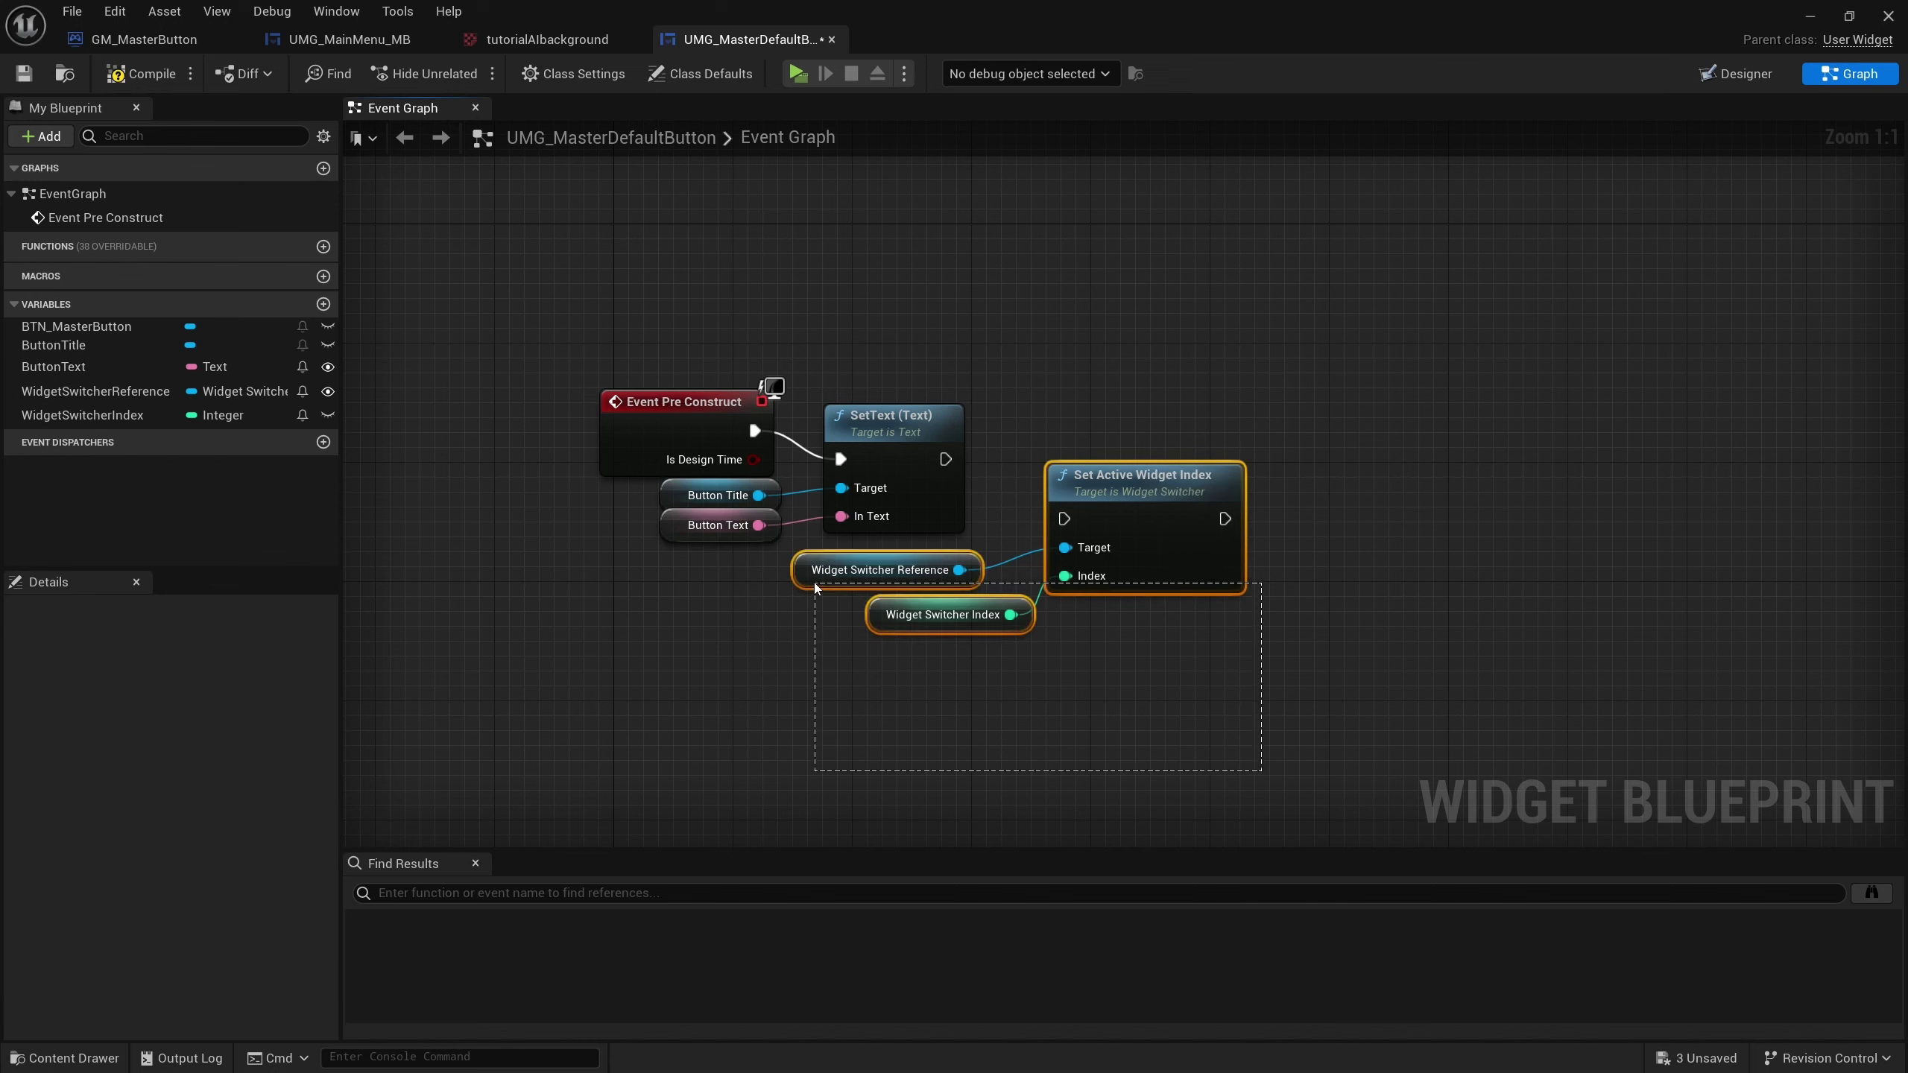
{"action": "left_click_drag", "start_coordinate": [1151, 498], "coordinate": [1151, 746]}
{"action": "left_click", "coordinate": [915, 818]}
{"action": "right_click_drag", "start_coordinate": [836, 661], "coordinate": [759, 504]}
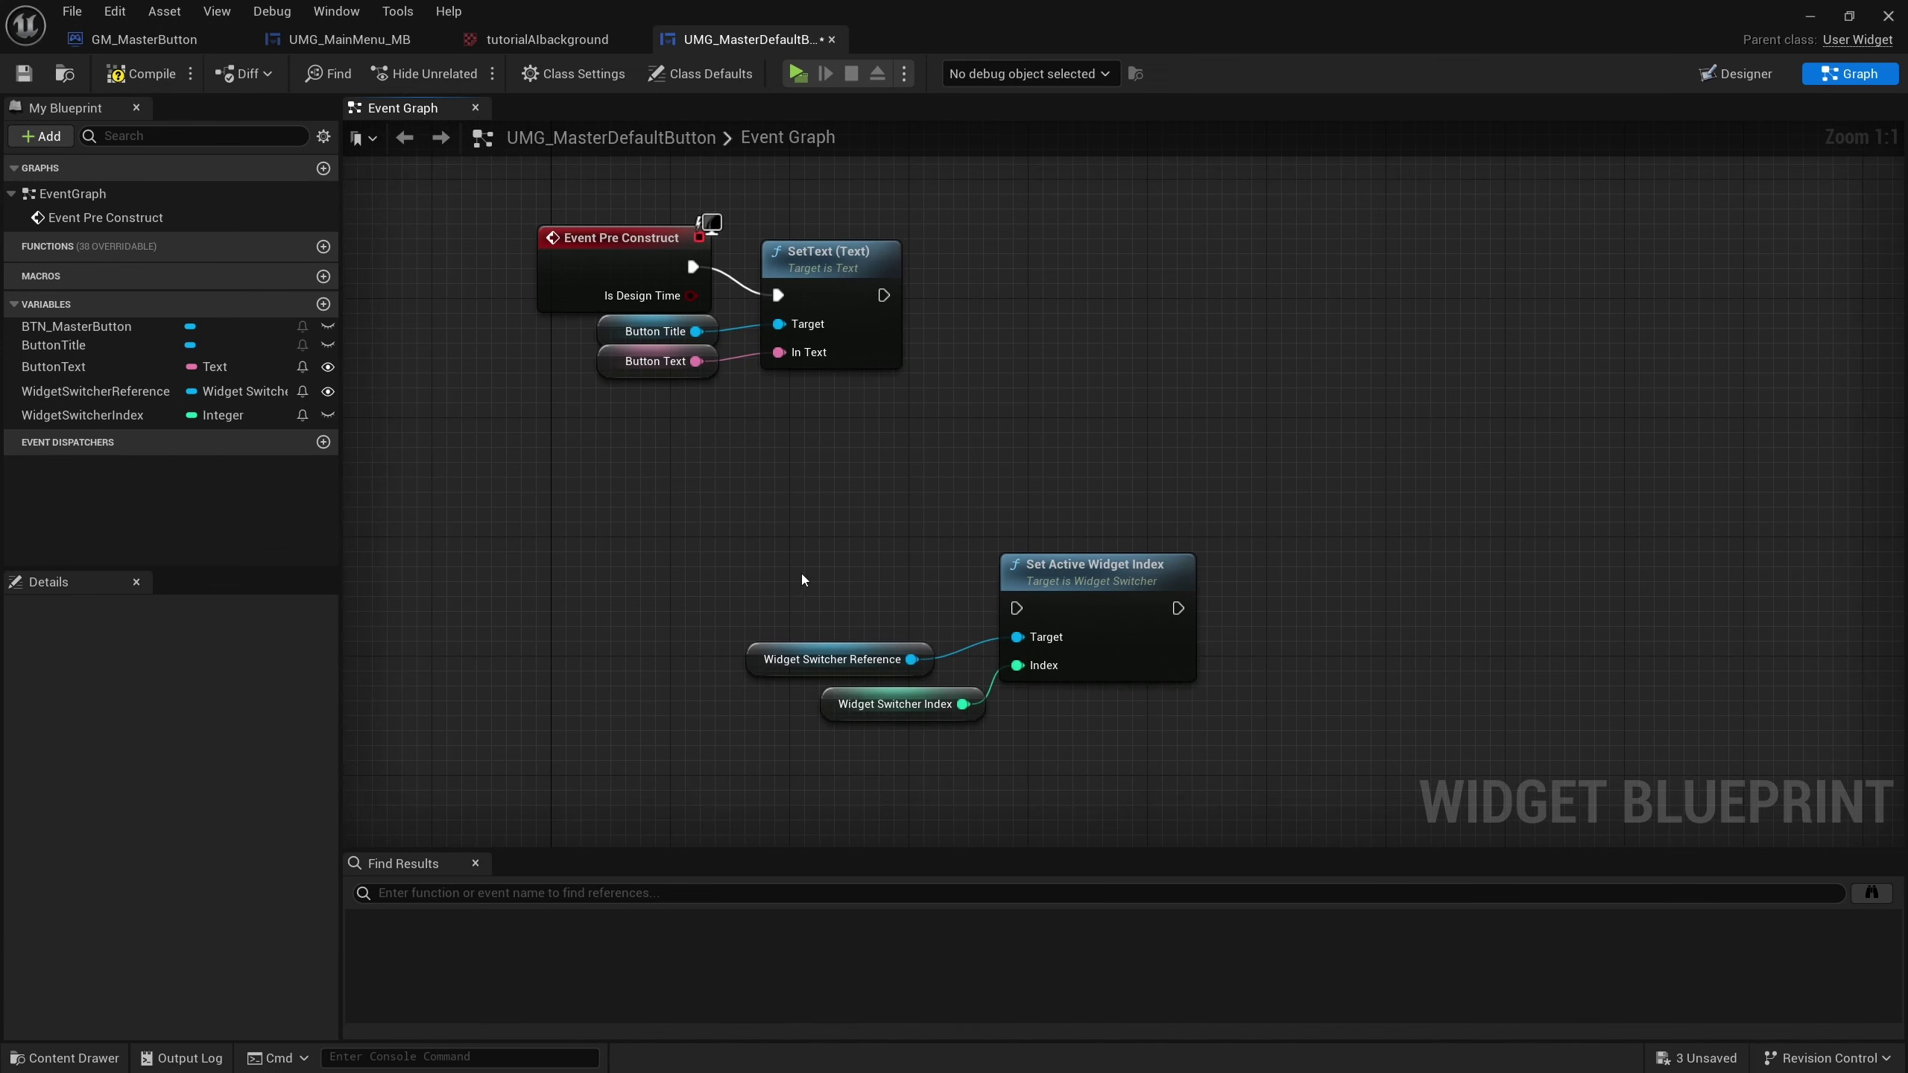
{"action": "right_click_drag", "start_coordinate": [644, 662], "coordinate": [681, 482]}
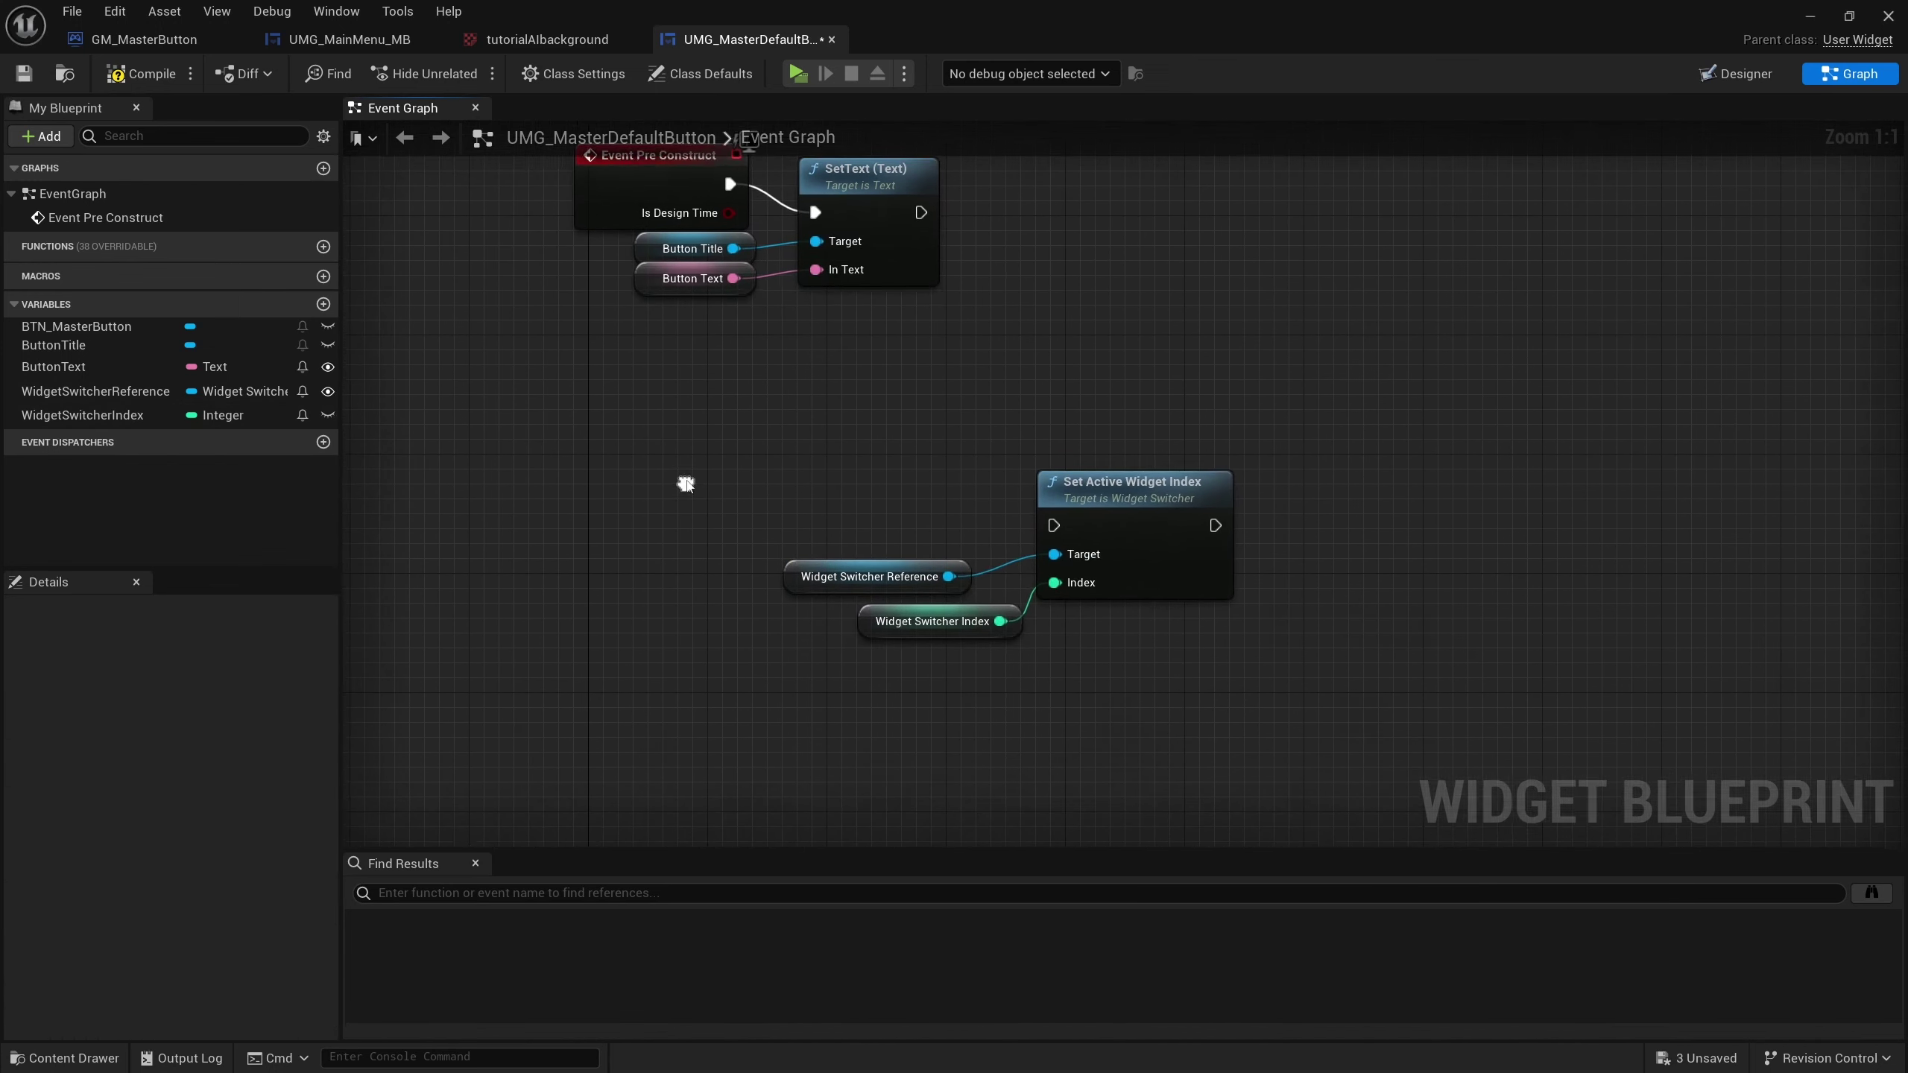
{"action": "left_click_drag", "start_coordinate": [751, 451], "coordinate": [1345, 689]}
{"action": "left_click_drag", "start_coordinate": [1236, 443], "coordinate": [936, 634]}
{"action": "left_click_drag", "start_coordinate": [1148, 485], "coordinate": [1117, 681]}
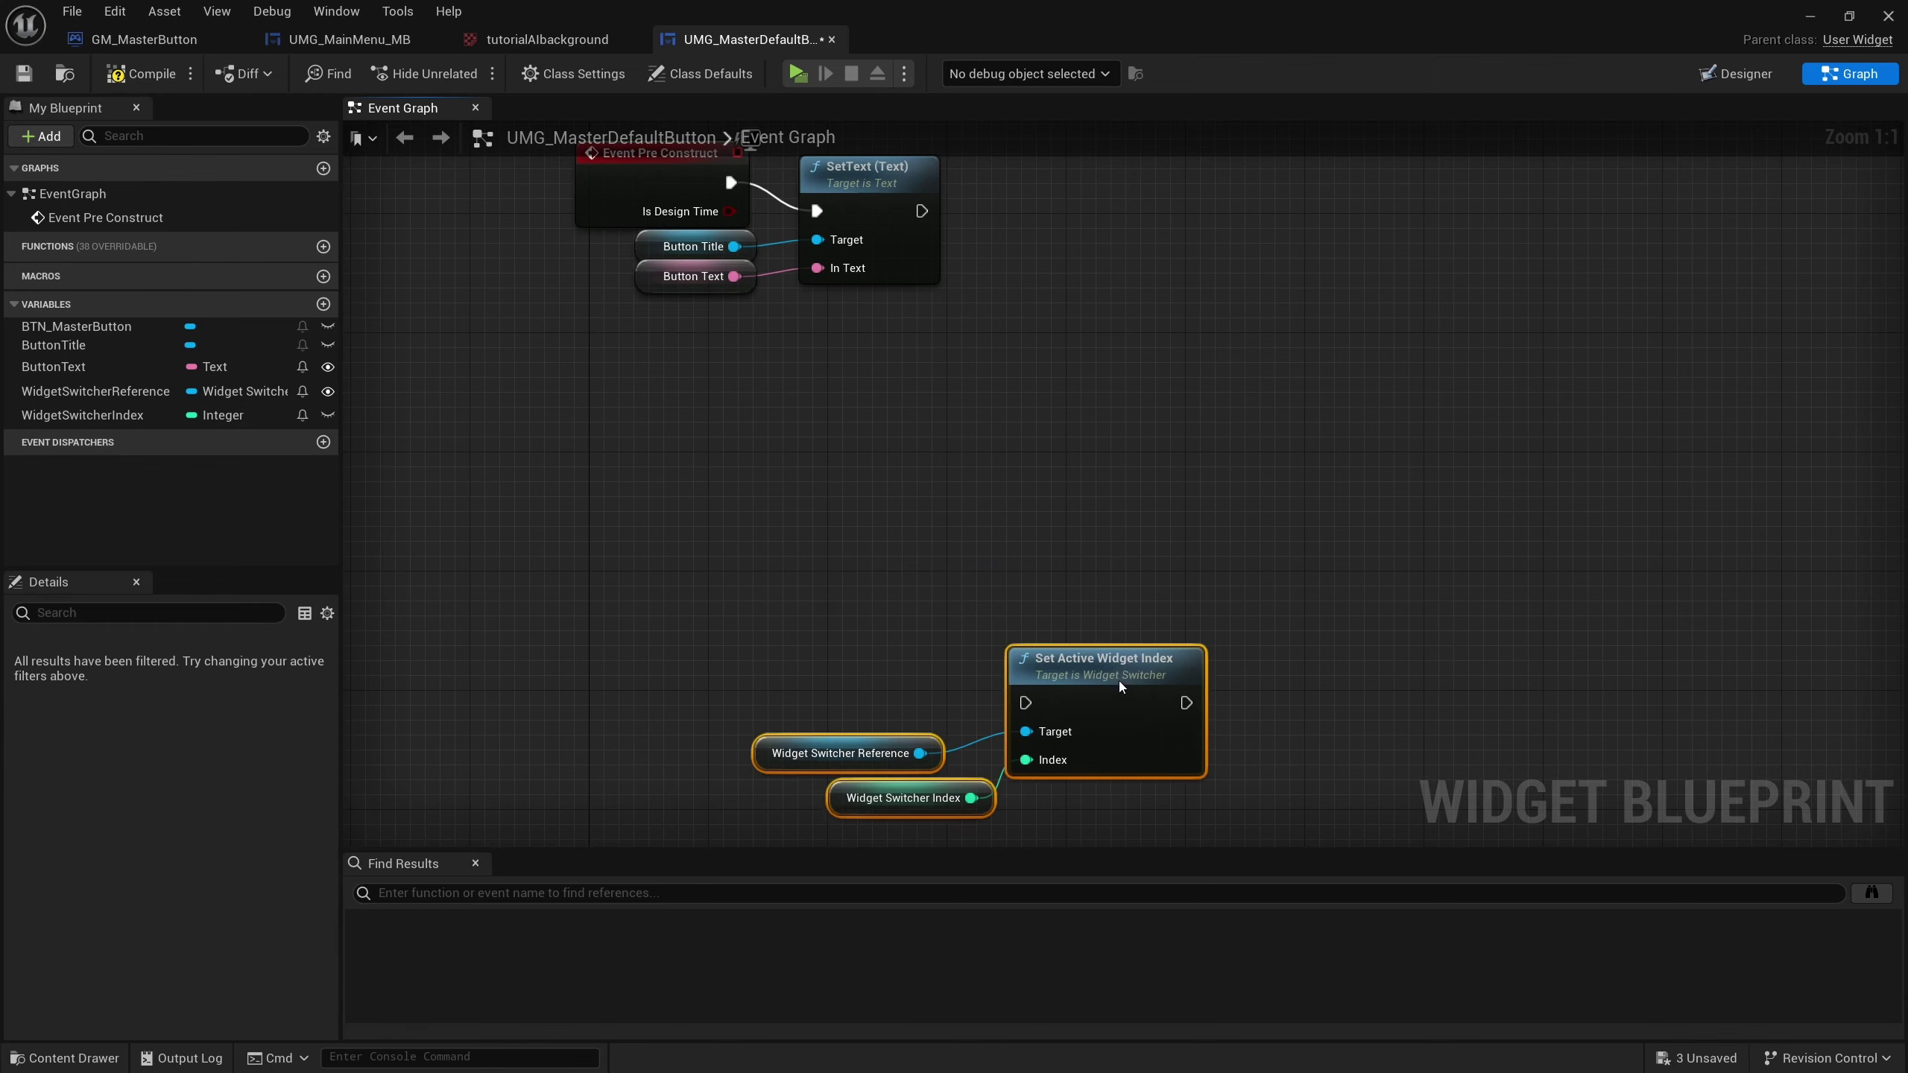
{"action": "left_click", "coordinate": [687, 560]}
In the Designer, set the ButtonTitle text block's default text to 'Text'.
{"action": "left_click", "coordinate": [1735, 73]}
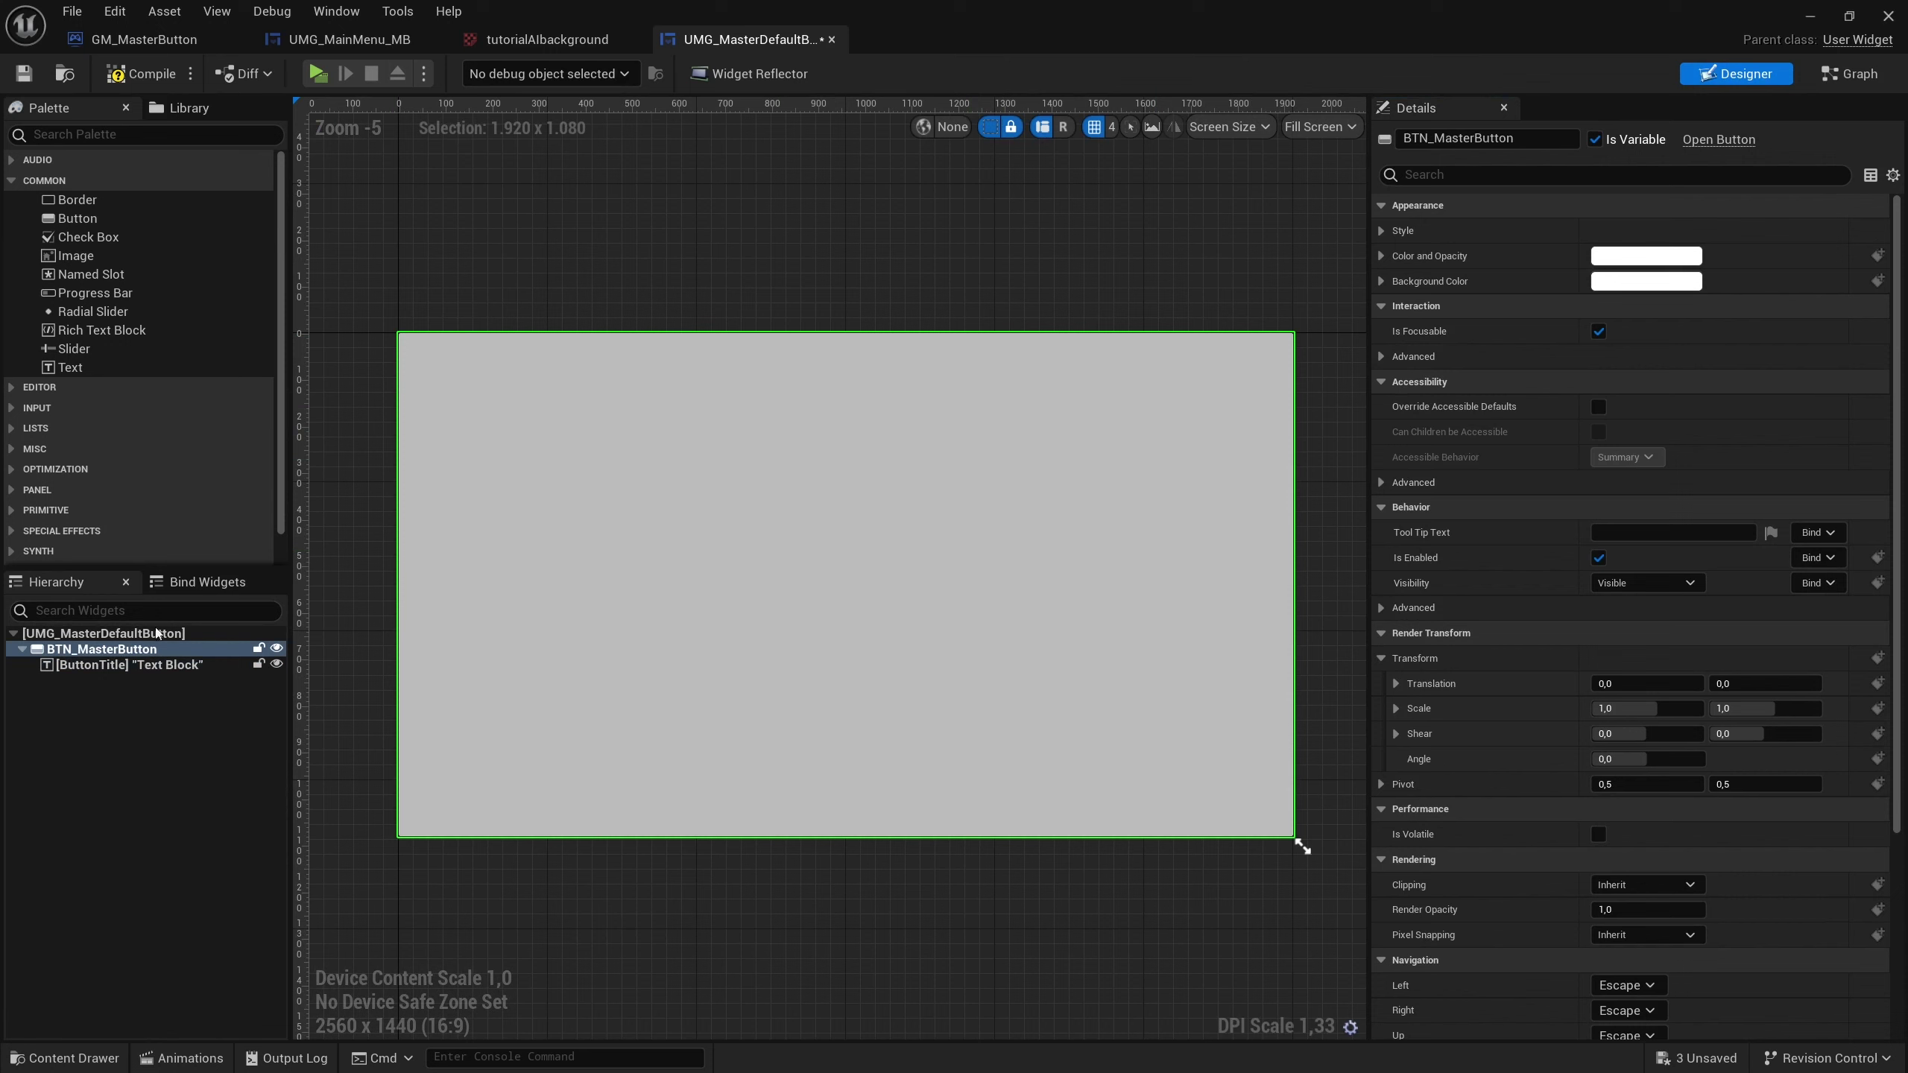
{"action": "left_click", "coordinate": [124, 664]}
{"action": "left_click", "coordinate": [1696, 334]}
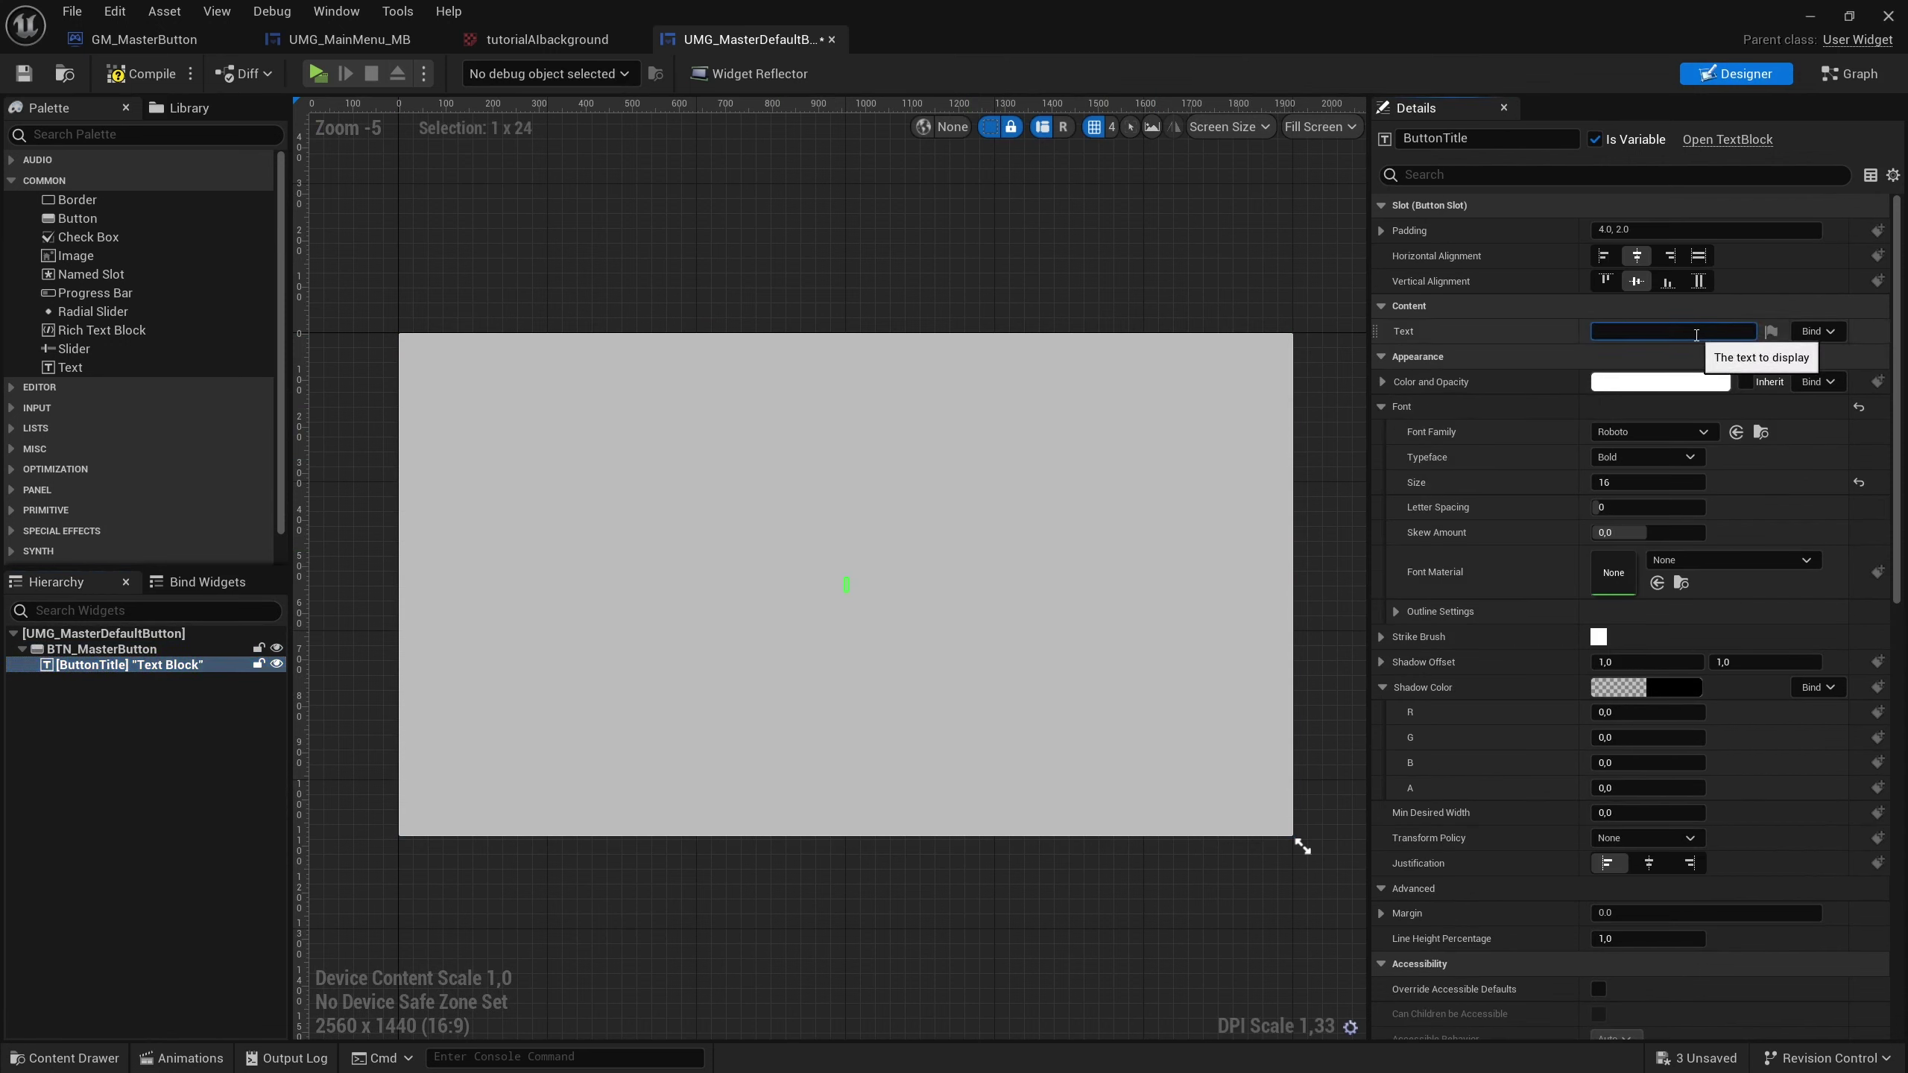
{"action": "type", "text": "Text"}
{"action": "key", "text": "Return"}
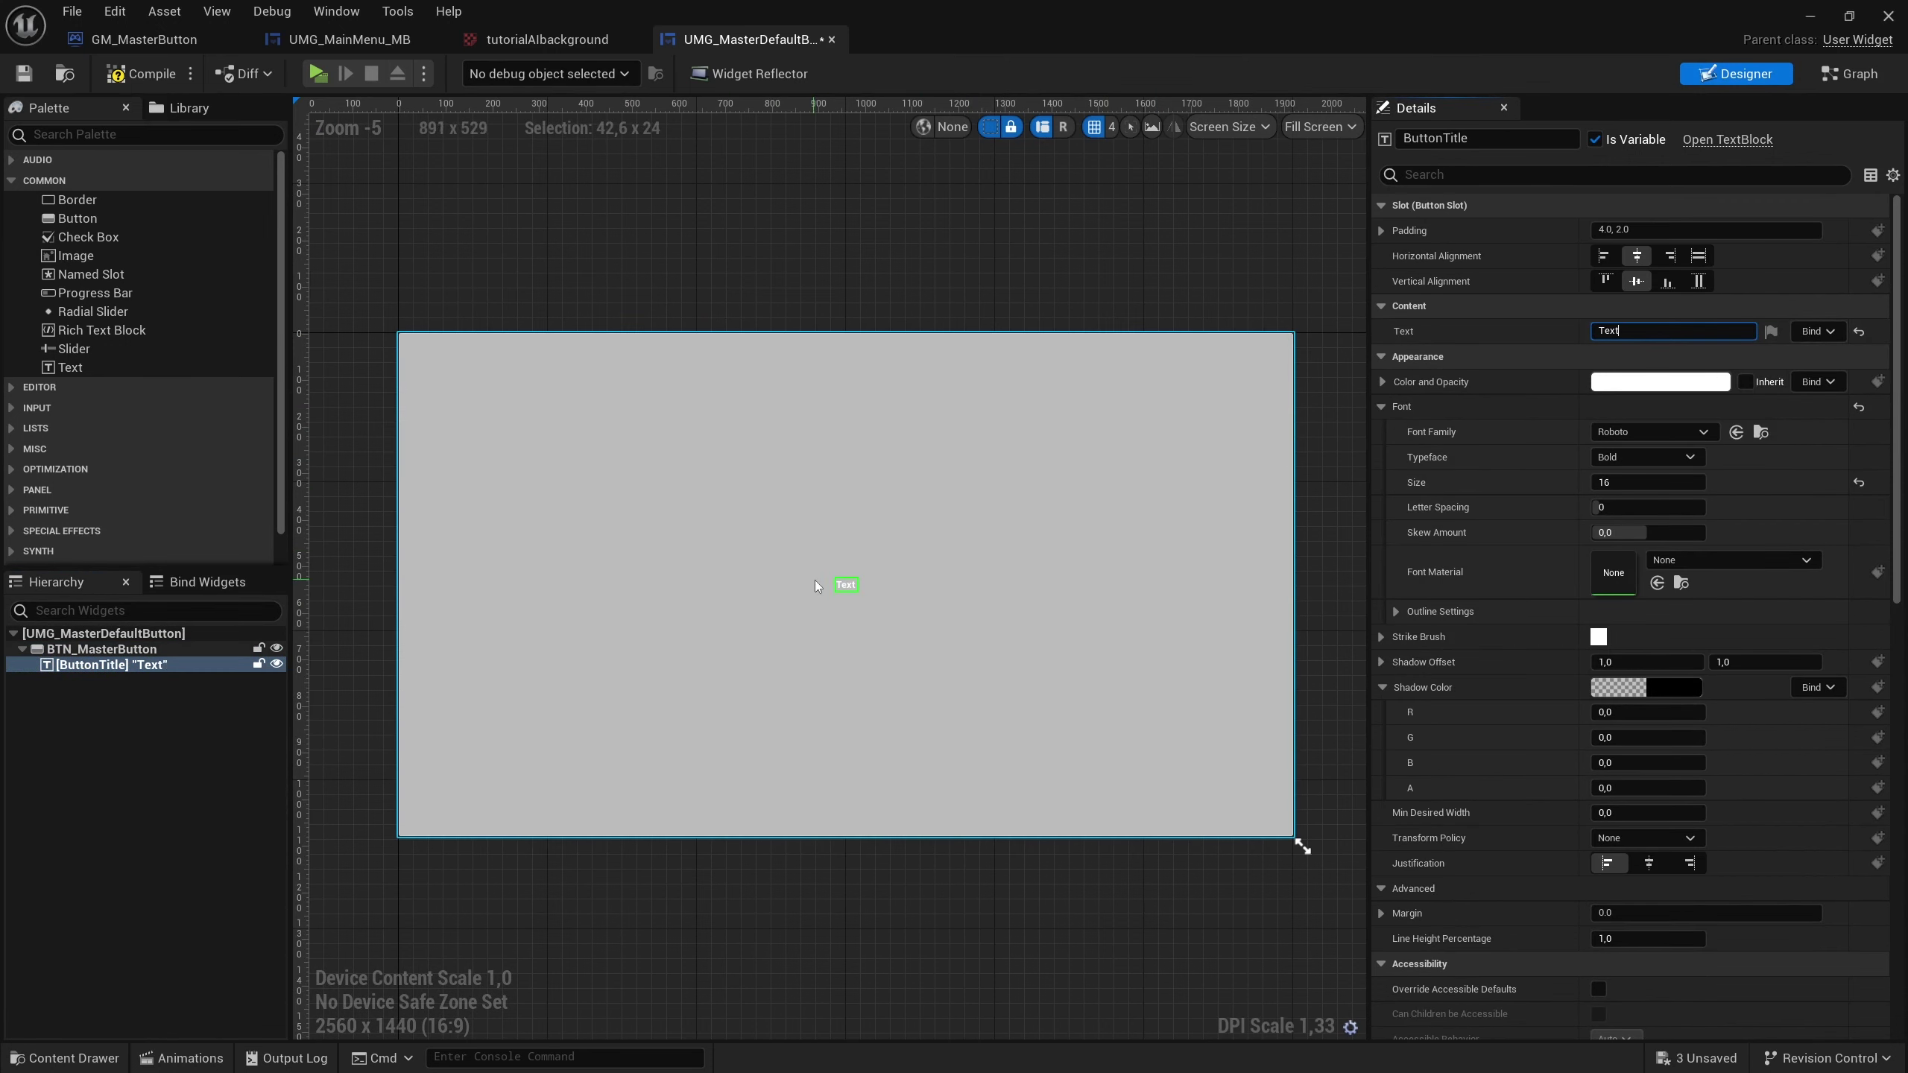
{"action": "left_click", "coordinate": [901, 390]}
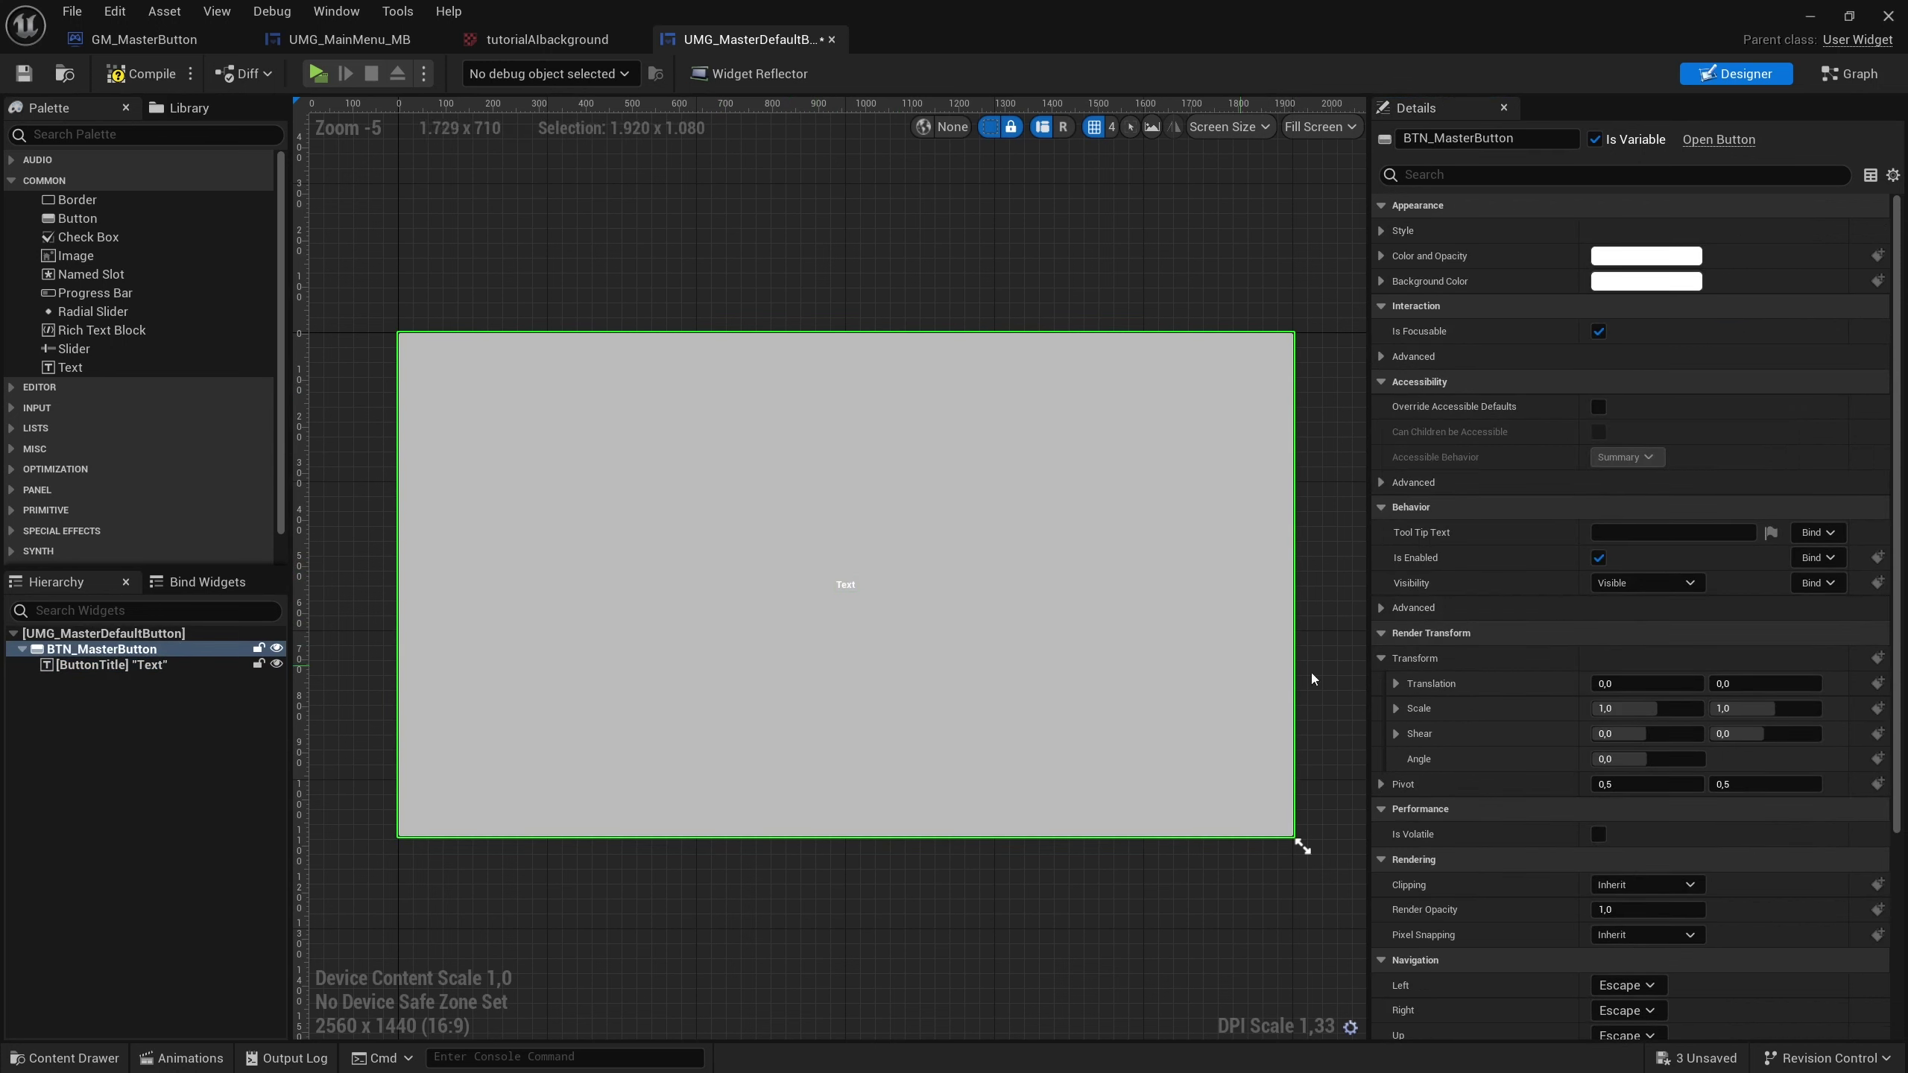
{"action": "scroll", "coordinate": [1631, 654], "scroll_direction": "down", "scroll_amount": 5}
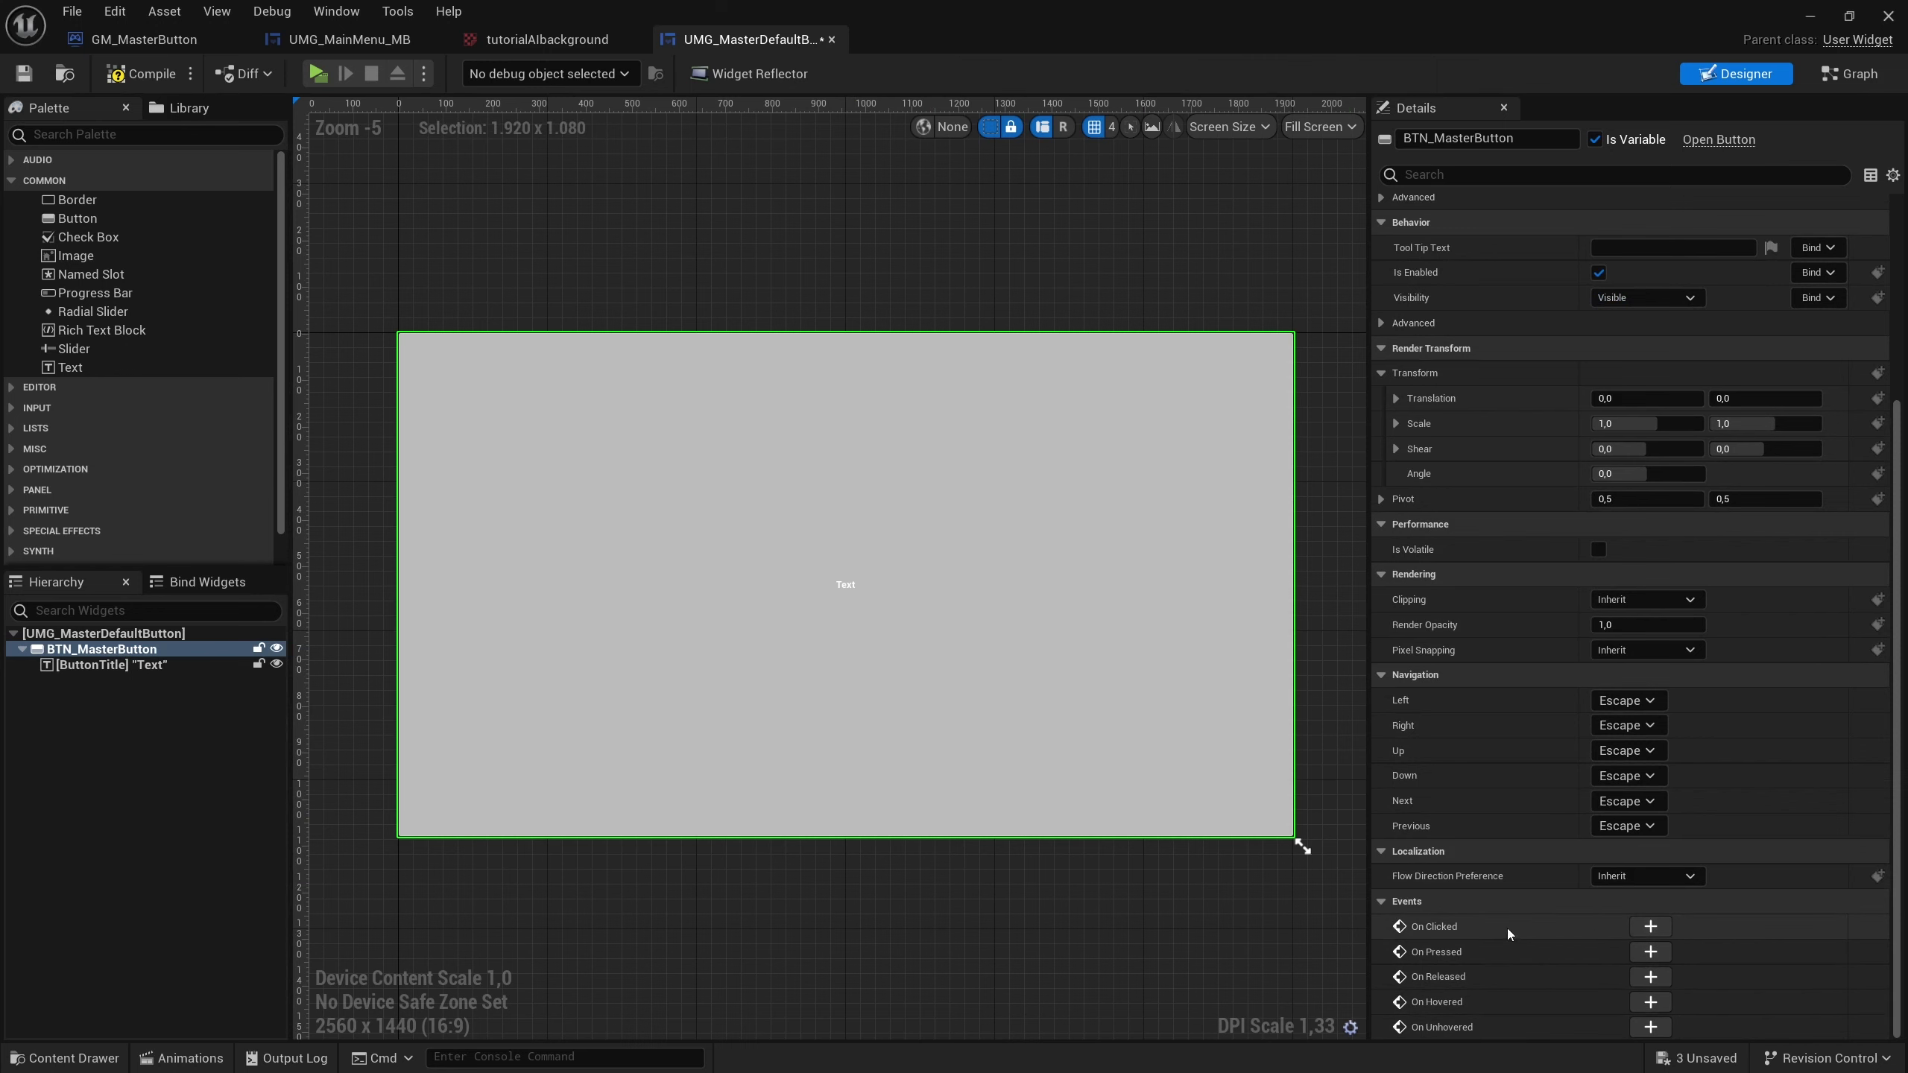
Add BTN_MasterButton's On Clicked event firing Set Active Widget Index, with the nodes arranged beside it.
{"action": "left_click", "coordinate": [1652, 930]}
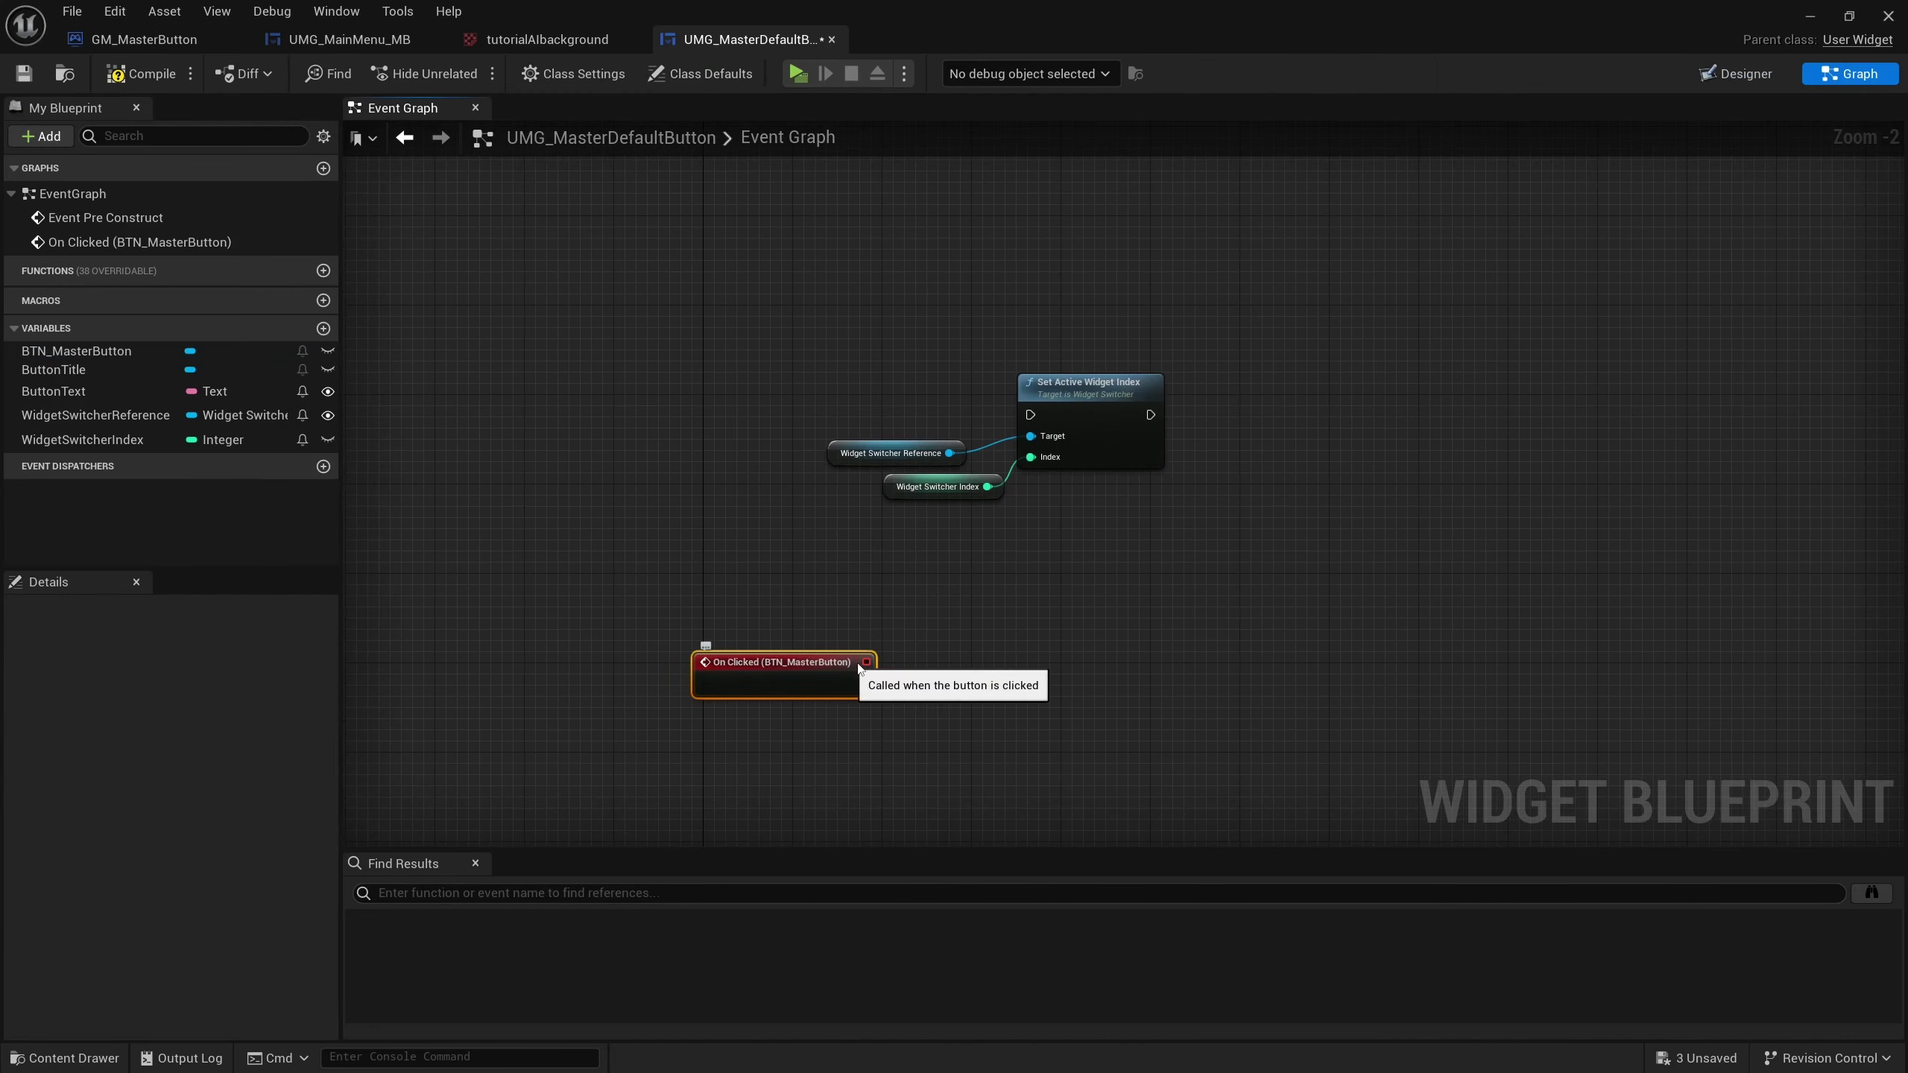
{"action": "right_click_drag", "start_coordinate": [864, 673], "coordinate": [841, 781]}
{"action": "mouse_move", "coordinate": [793, 759]}
{"action": "left_mouse_down"}
{"action": "mouse_move", "coordinate": [818, 479]}
{"action": "mouse_move", "coordinate": [1059, 539]}
{"action": "left_mouse_up"}
{"action": "scroll", "coordinate": [862, 468], "scroll_direction": "up", "scroll_amount": 2}
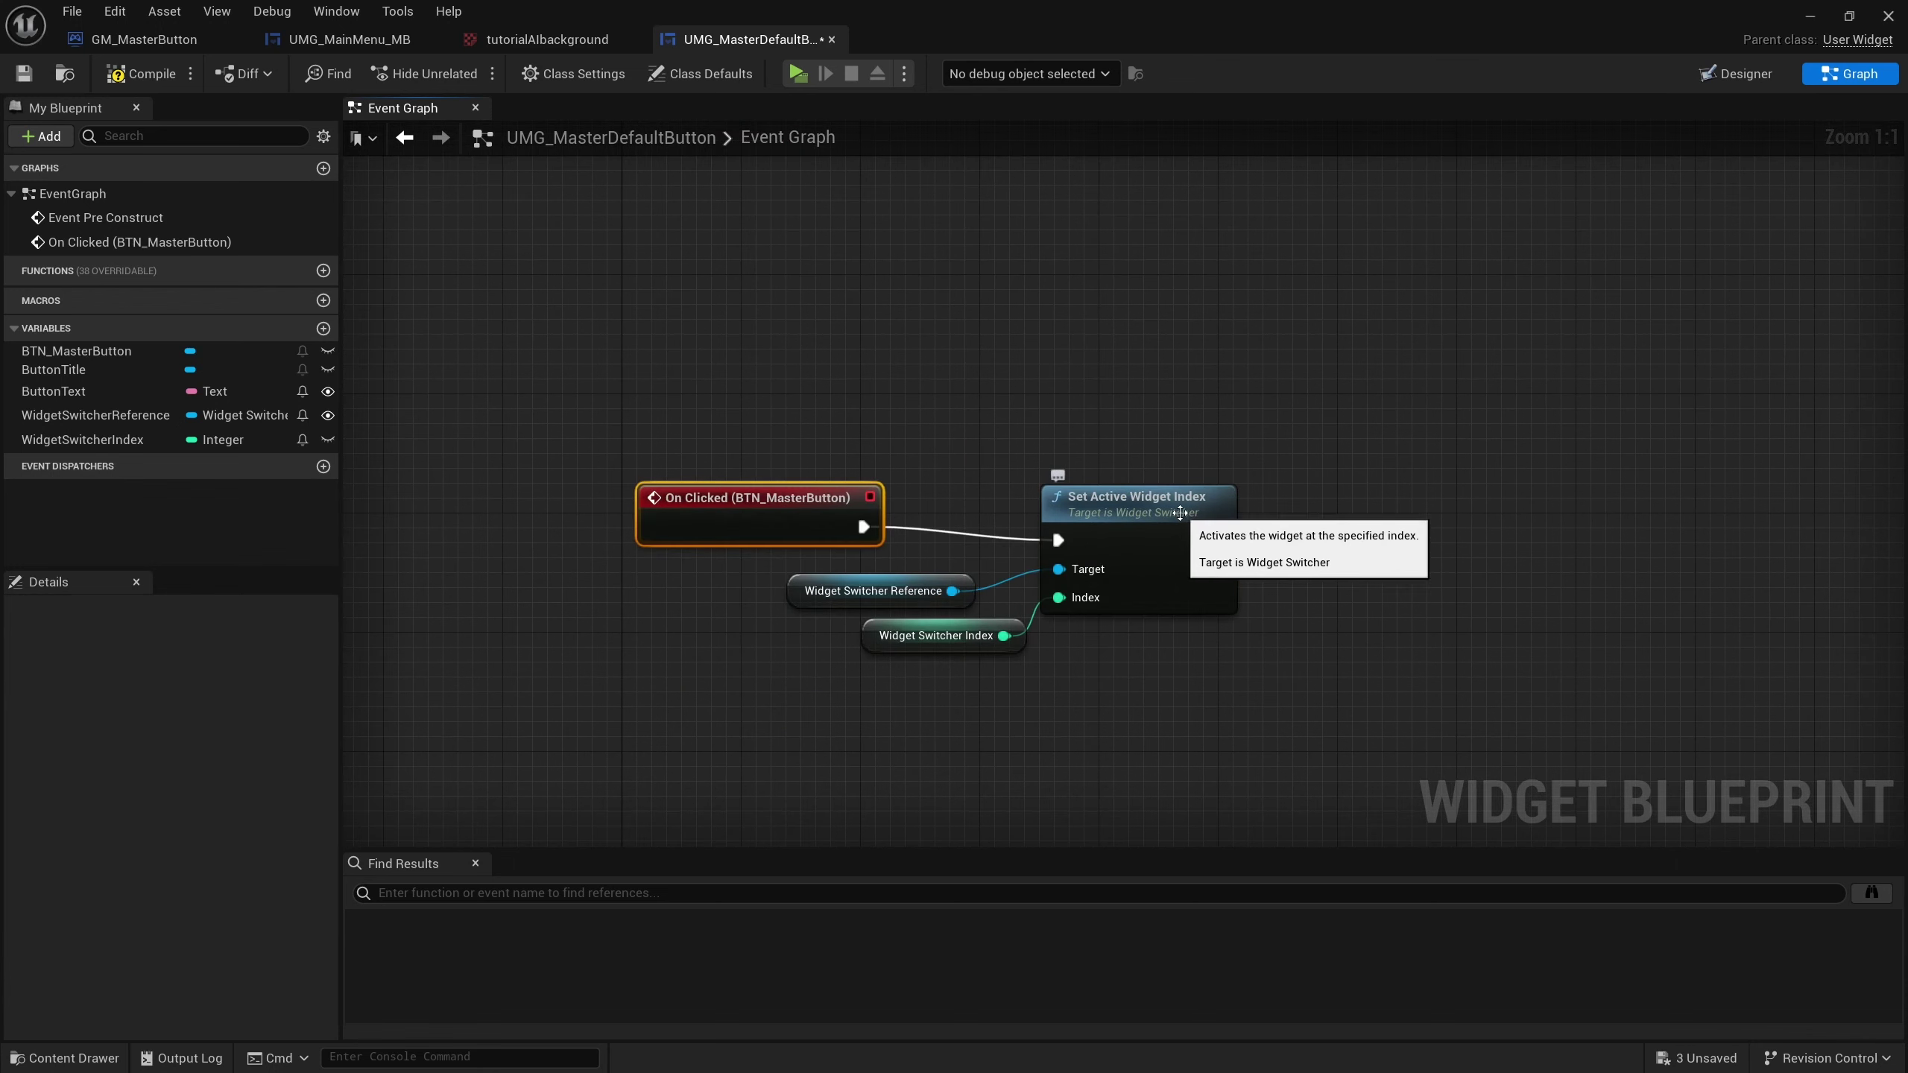
{"action": "left_click_drag", "start_coordinate": [1179, 512], "coordinate": [1135, 498]}
{"action": "left_click_drag", "start_coordinate": [871, 591], "coordinate": [796, 560]}
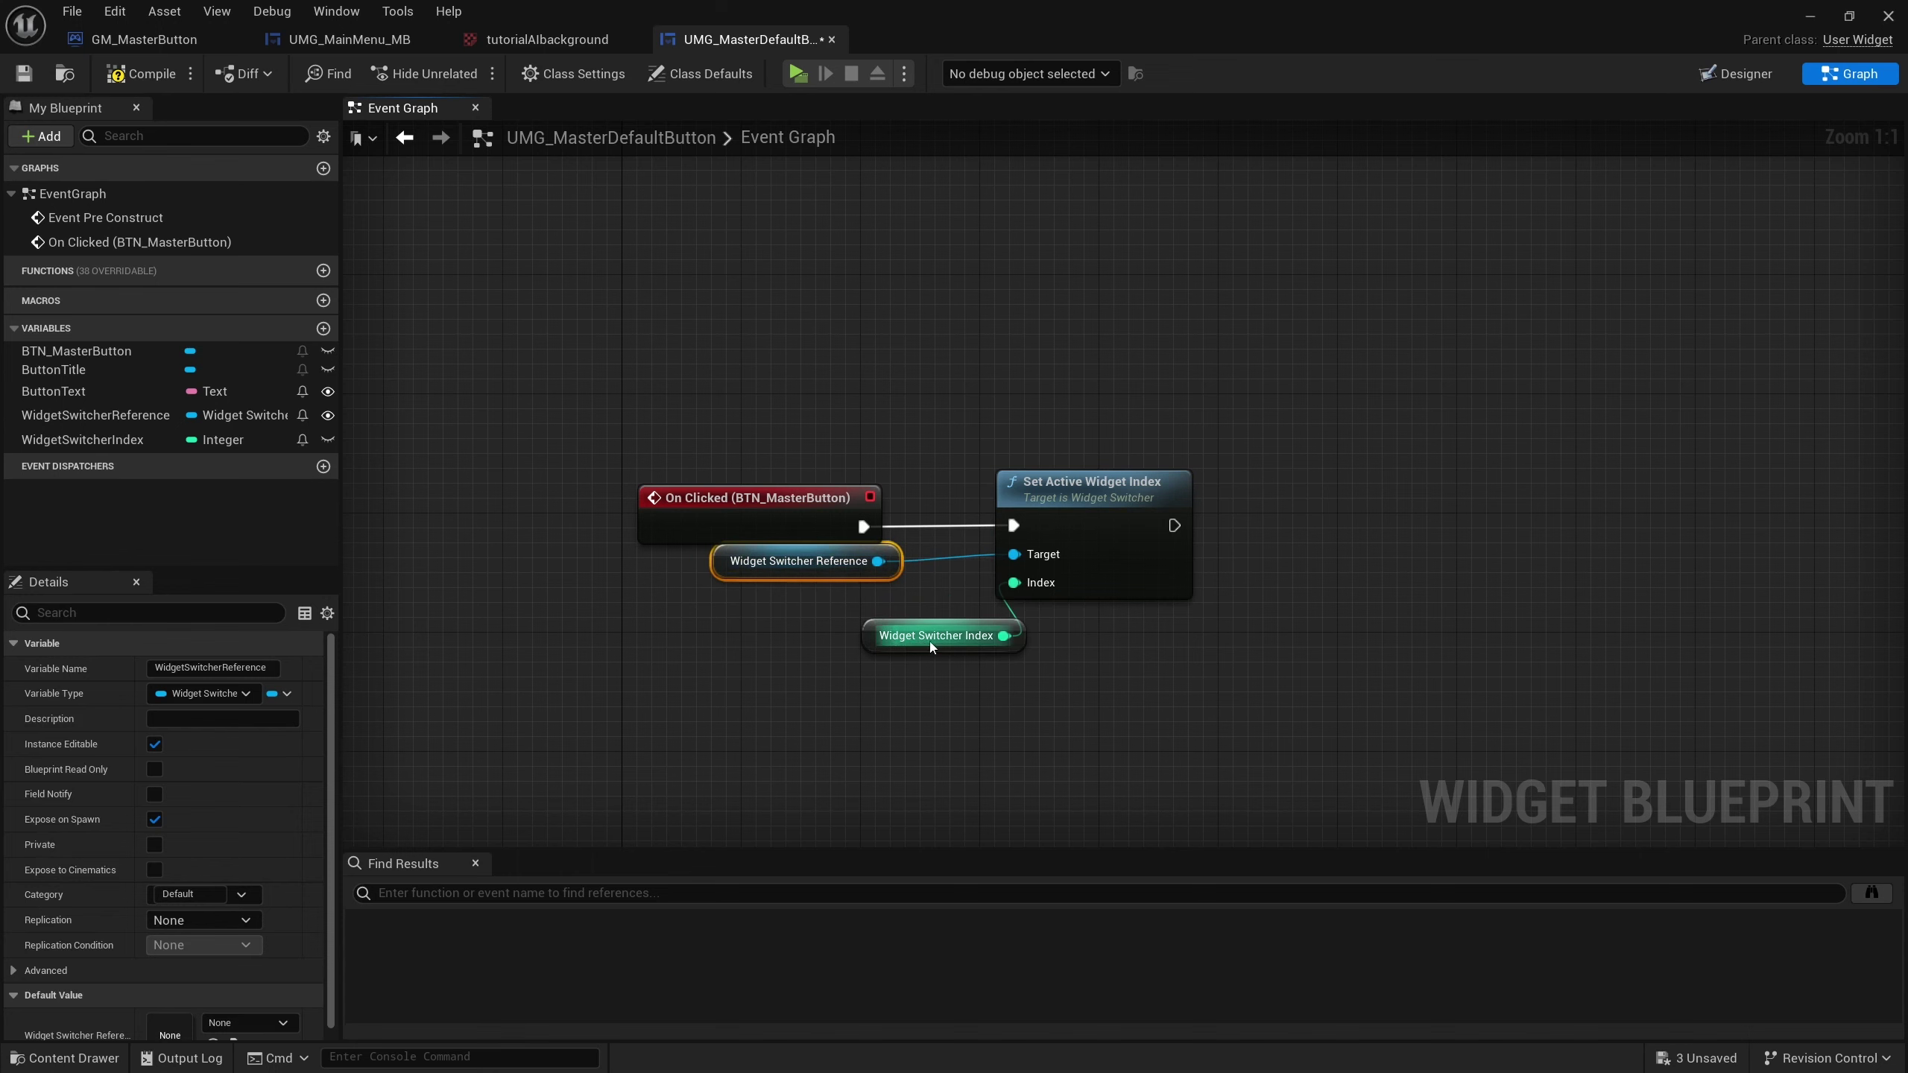
{"action": "mouse_move", "coordinate": [930, 641]}
{"action": "left_mouse_down"}
{"action": "mouse_move", "coordinate": [796, 597]}
{"action": "mouse_move", "coordinate": [853, 565]}
{"action": "mouse_move", "coordinate": [825, 564]}
{"action": "left_mouse_up"}
{"action": "left_click", "coordinate": [872, 715]}
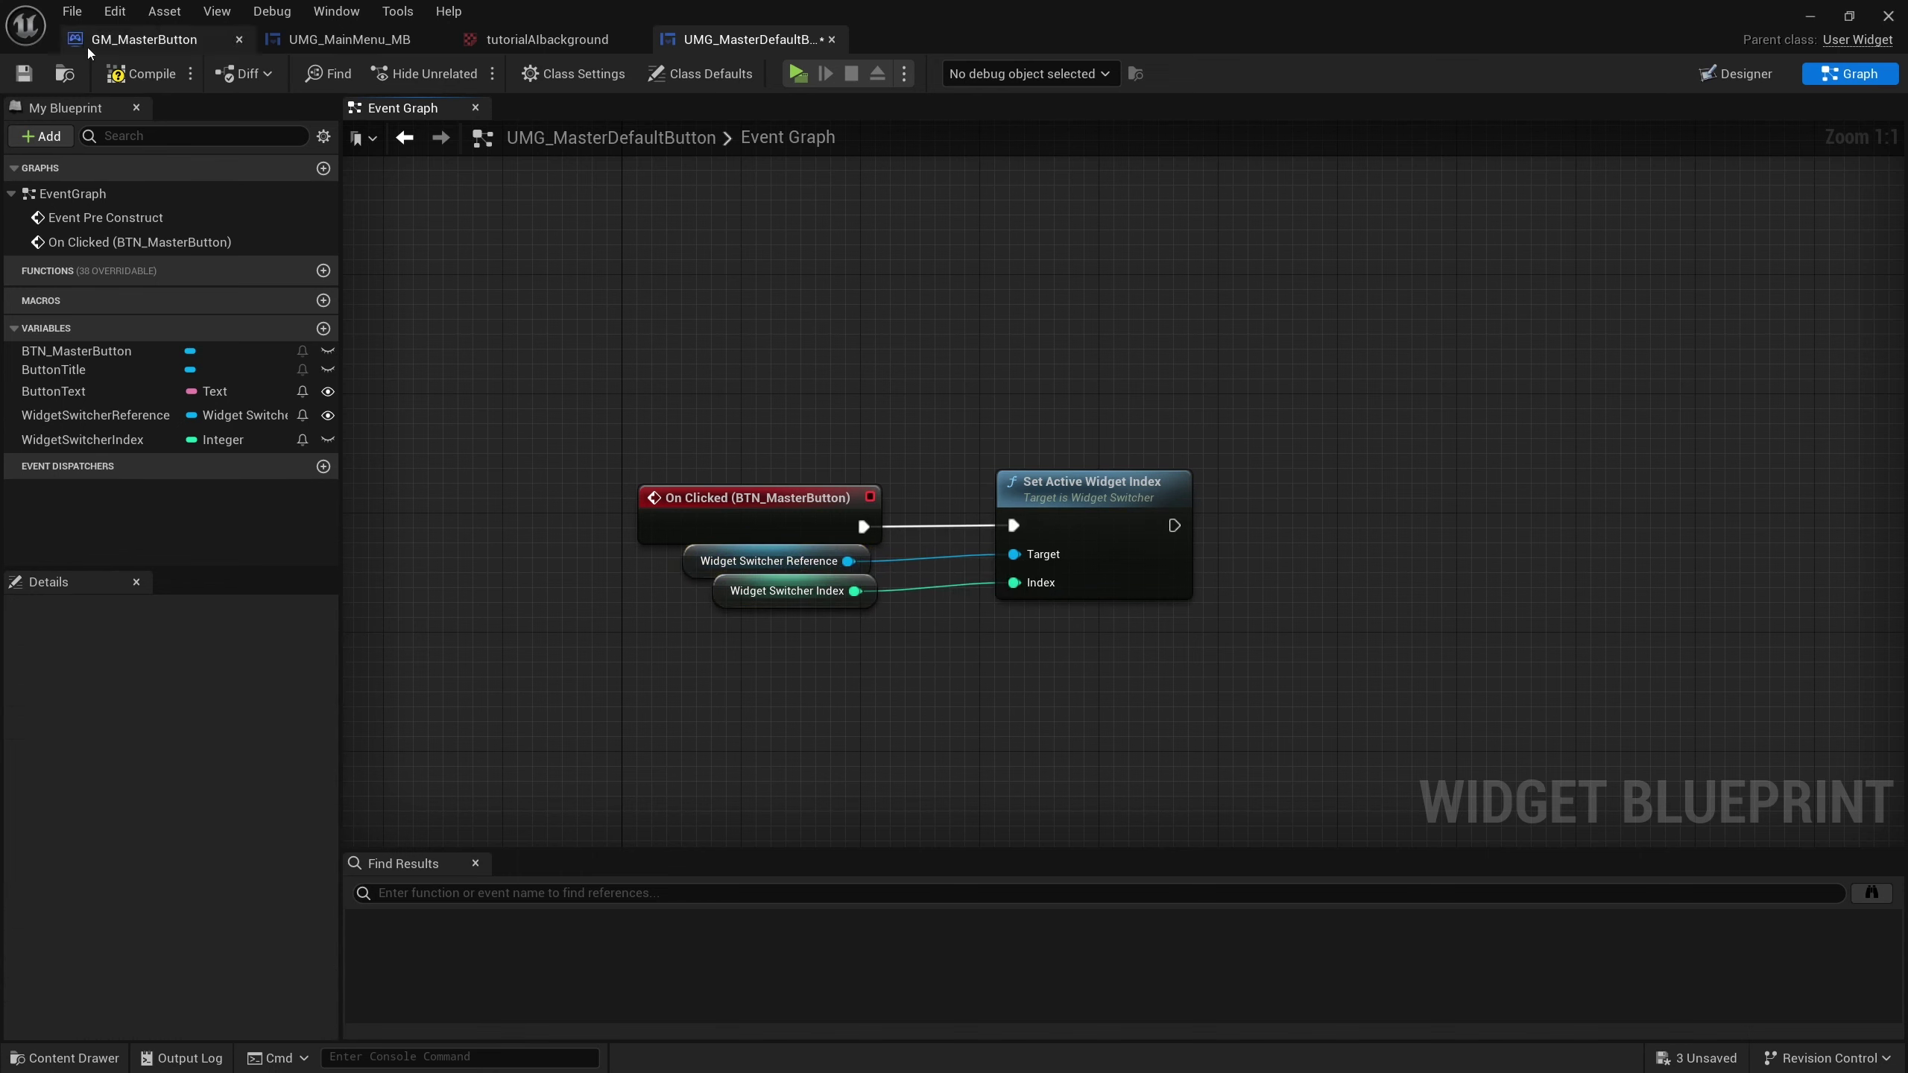
Save the master button blueprint and return to UMG_MainMenu_MB.
{"action": "left_click", "coordinate": [98, 41]}
{"action": "left_click", "coordinate": [758, 41]}
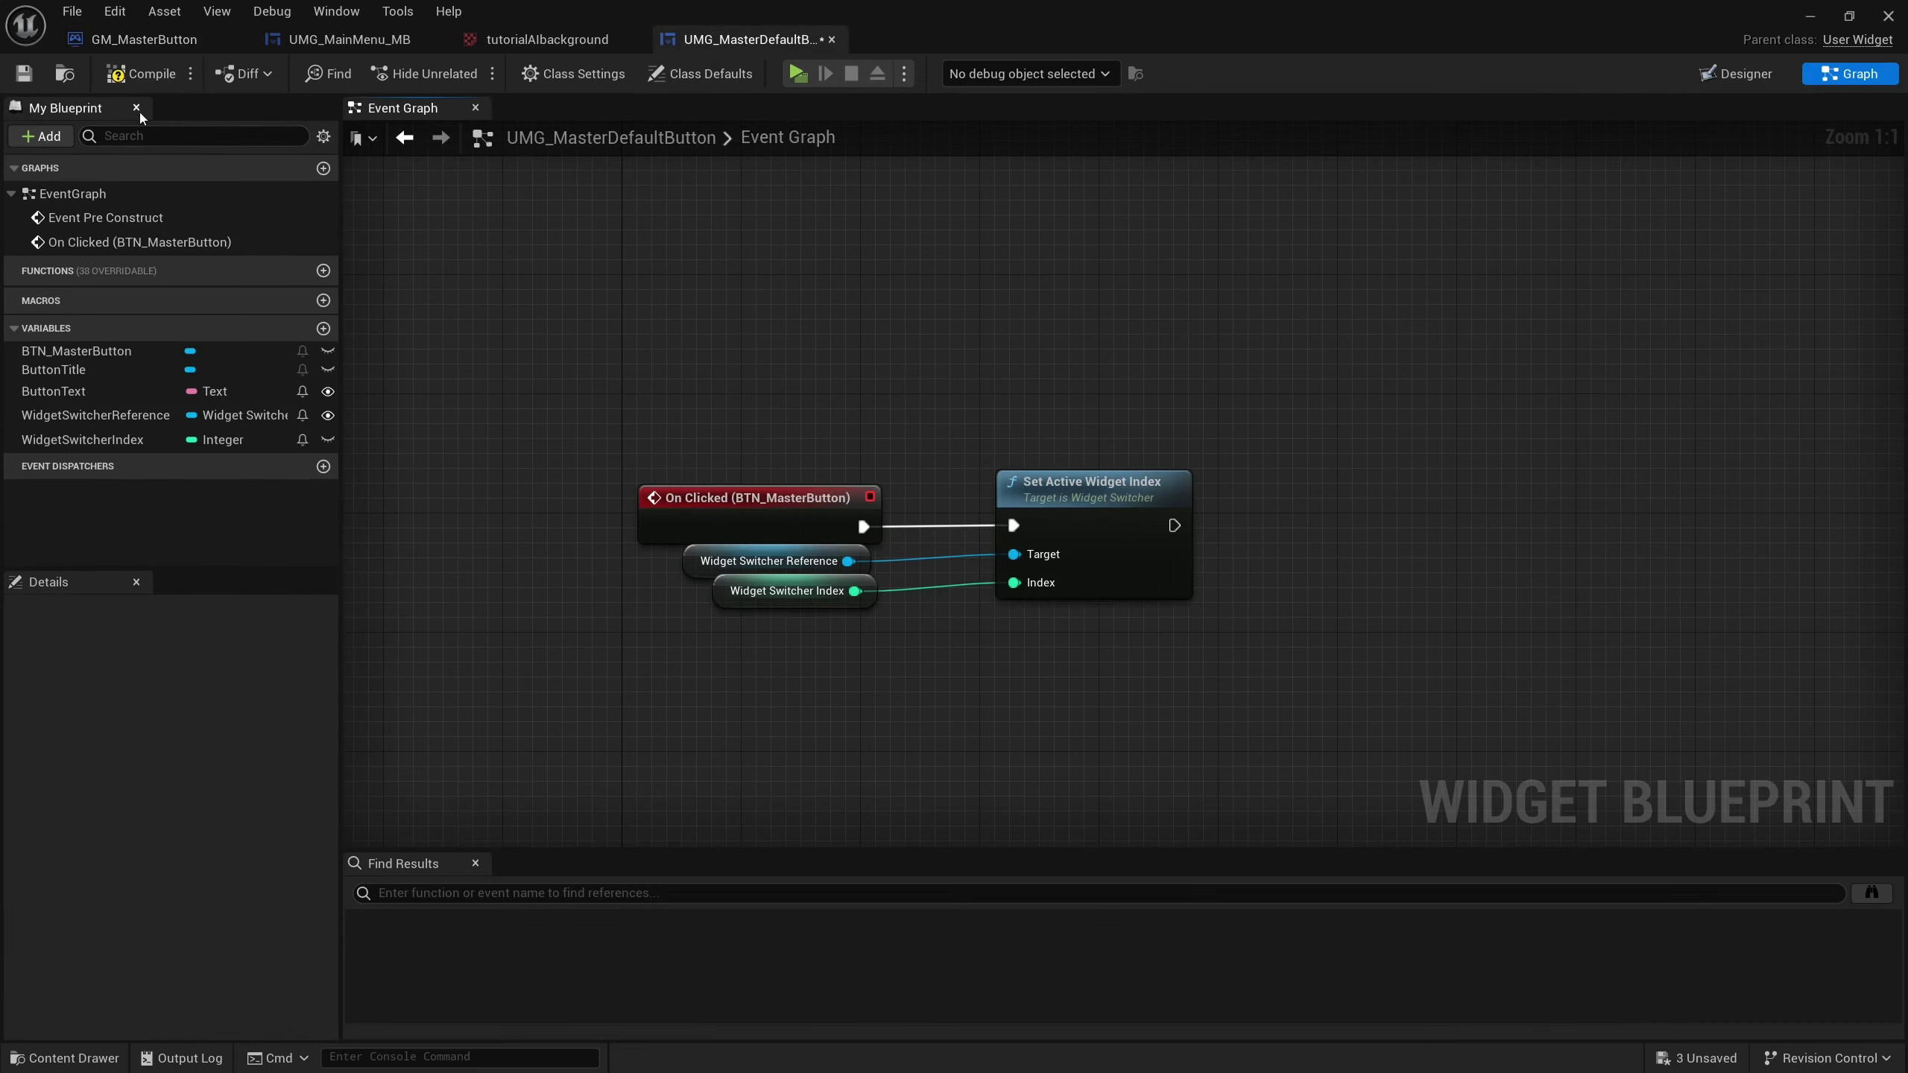
{"action": "left_click", "coordinate": [31, 75]}
{"action": "left_click", "coordinate": [346, 38]}
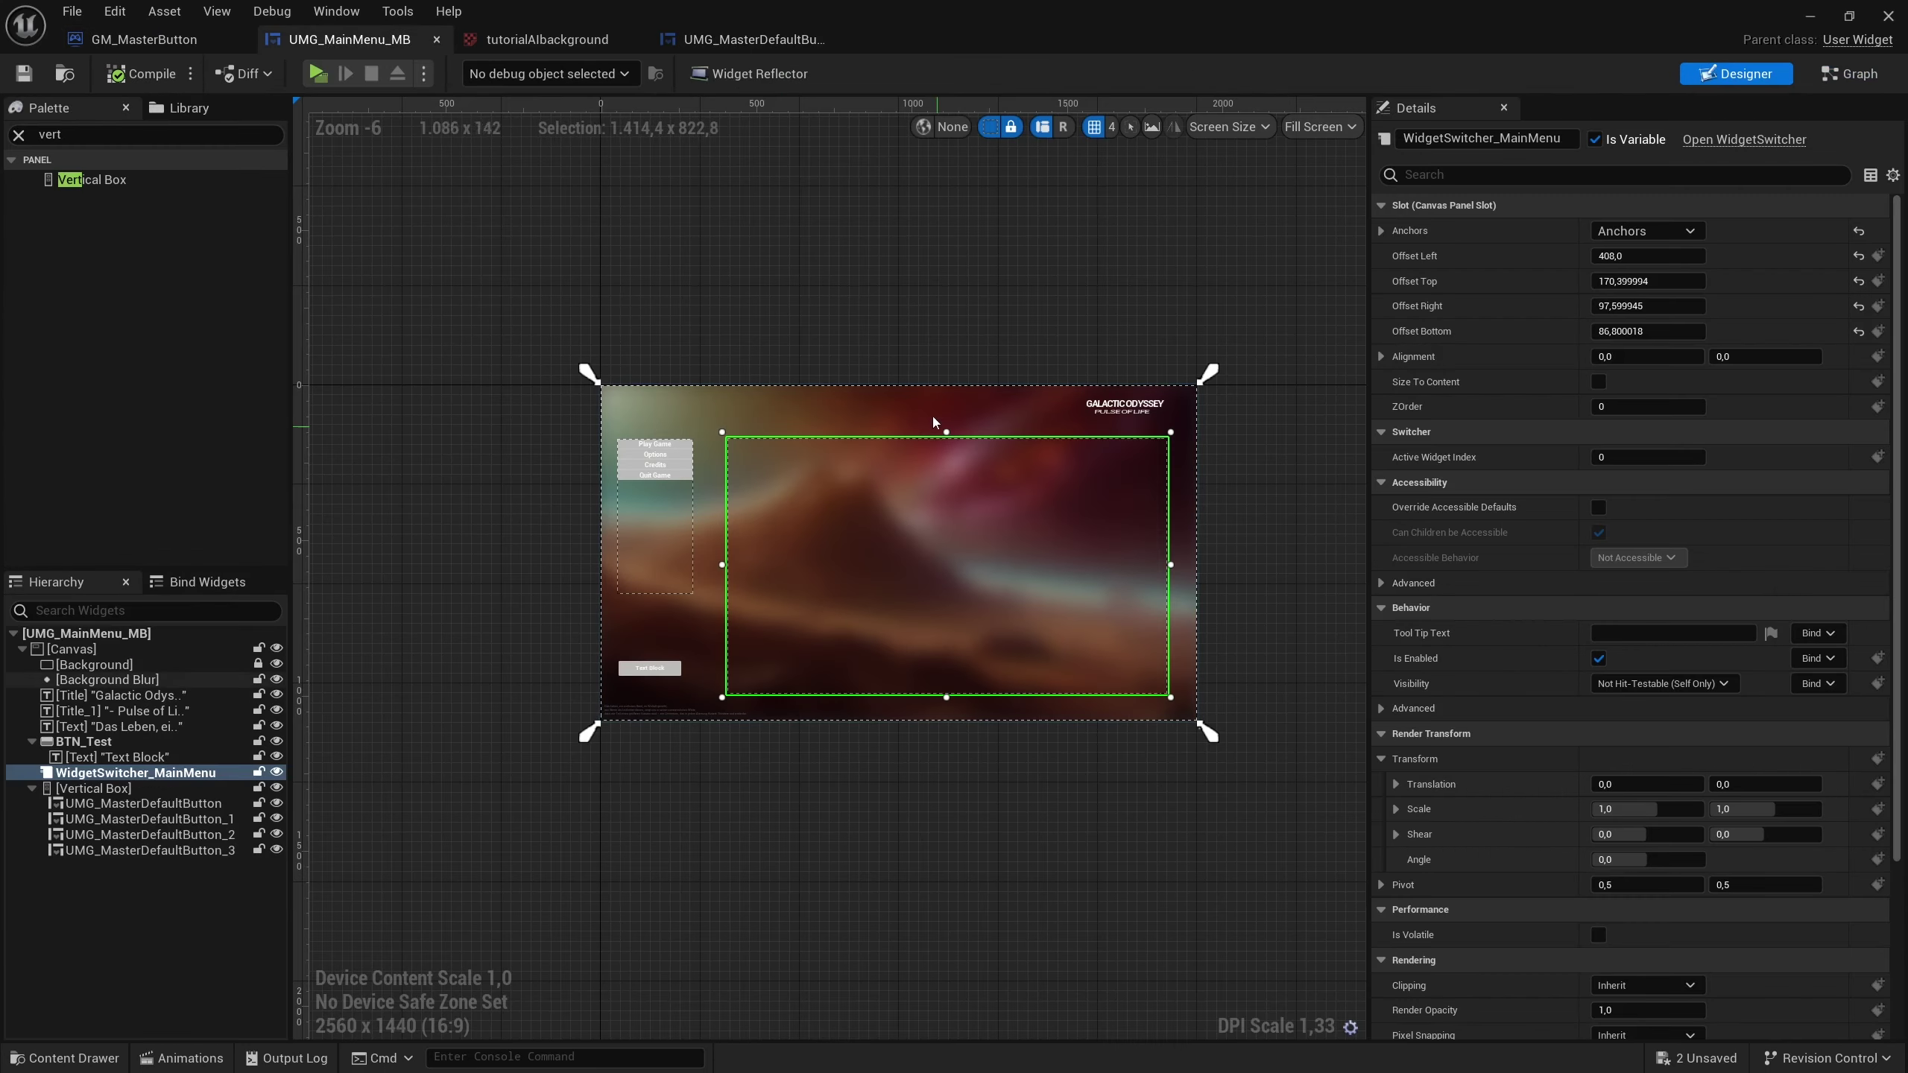
Select the Play Game button and check its Widget Switcher Reference choices.
{"action": "scroll", "coordinate": [706, 387], "scroll_direction": "up", "scroll_amount": 4}
{"action": "left_click", "coordinate": [638, 560]}
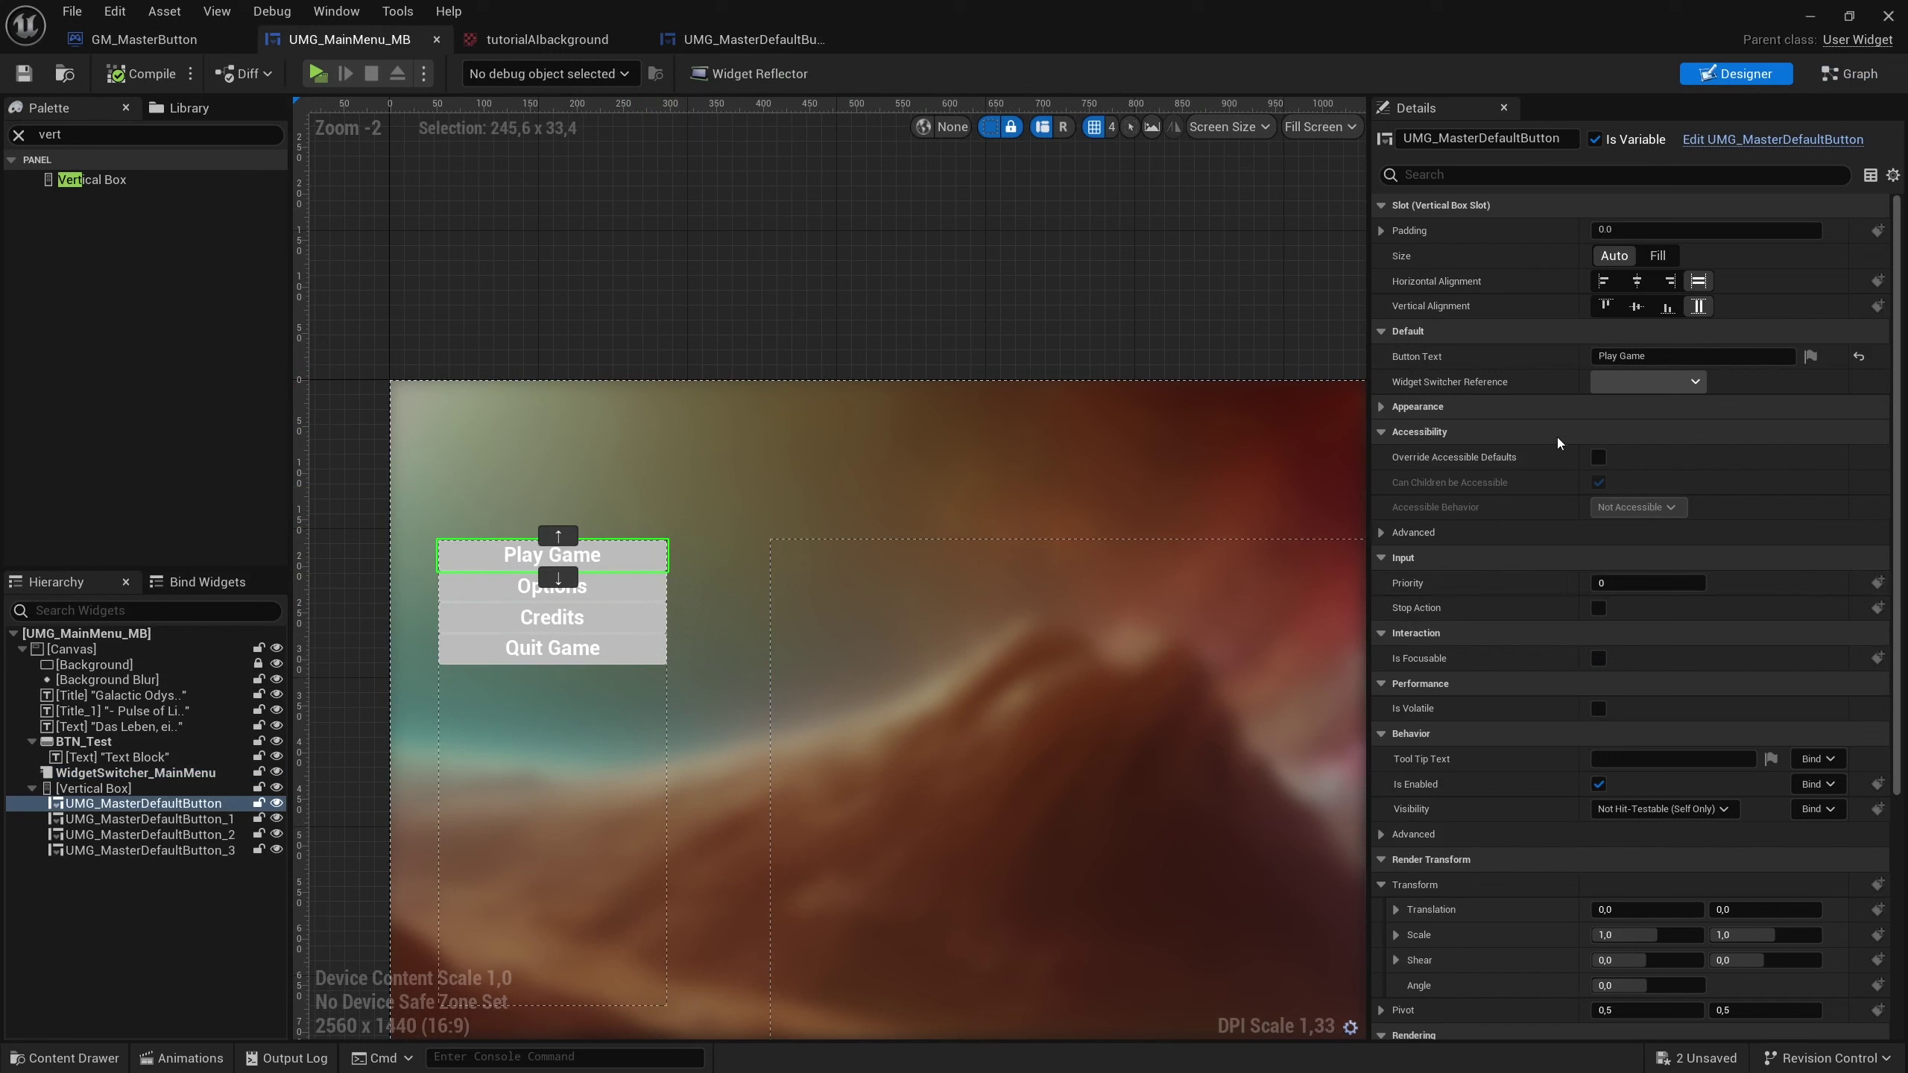
{"action": "left_click", "coordinate": [1687, 387]}
{"action": "left_click", "coordinate": [1687, 387]}
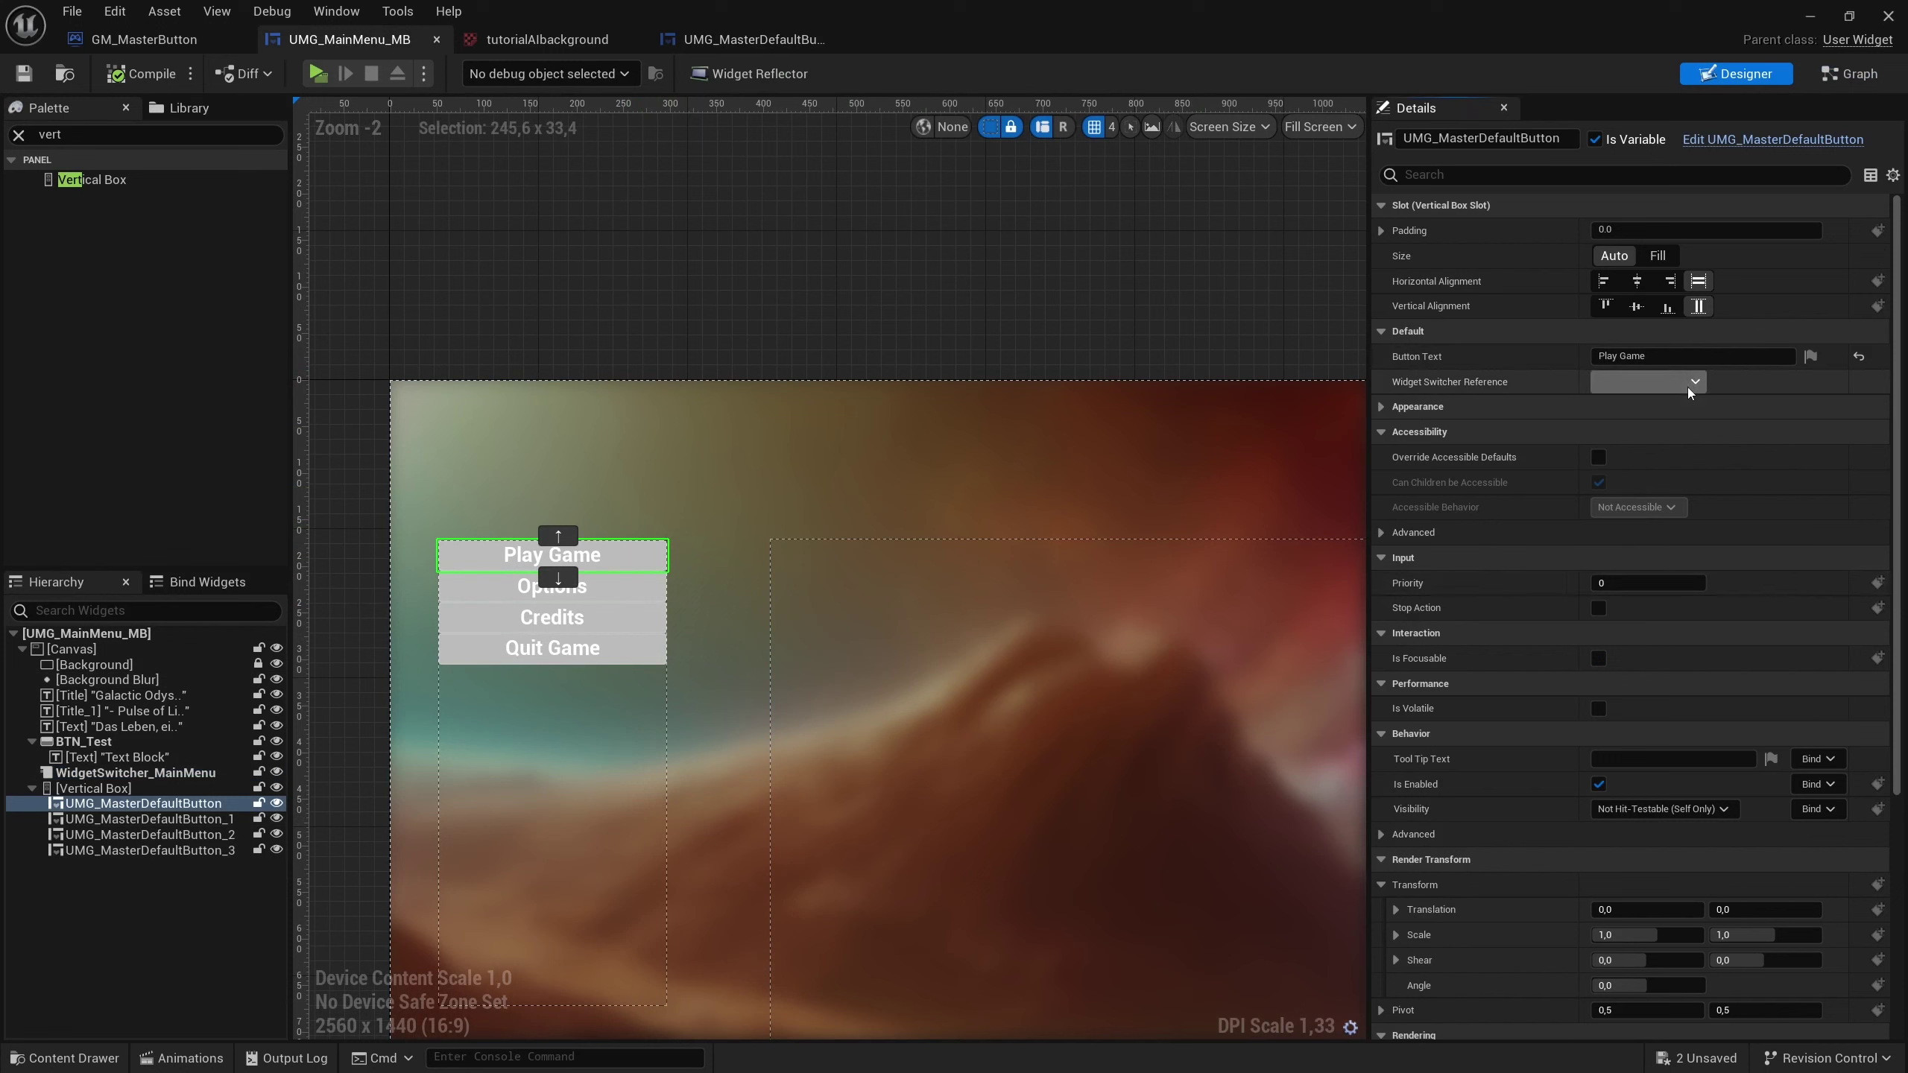
Make WidgetSwitcherIndex Instance Editable and Expose on Spawn, then compile and save the button.
{"action": "left_click", "coordinate": [777, 42]}
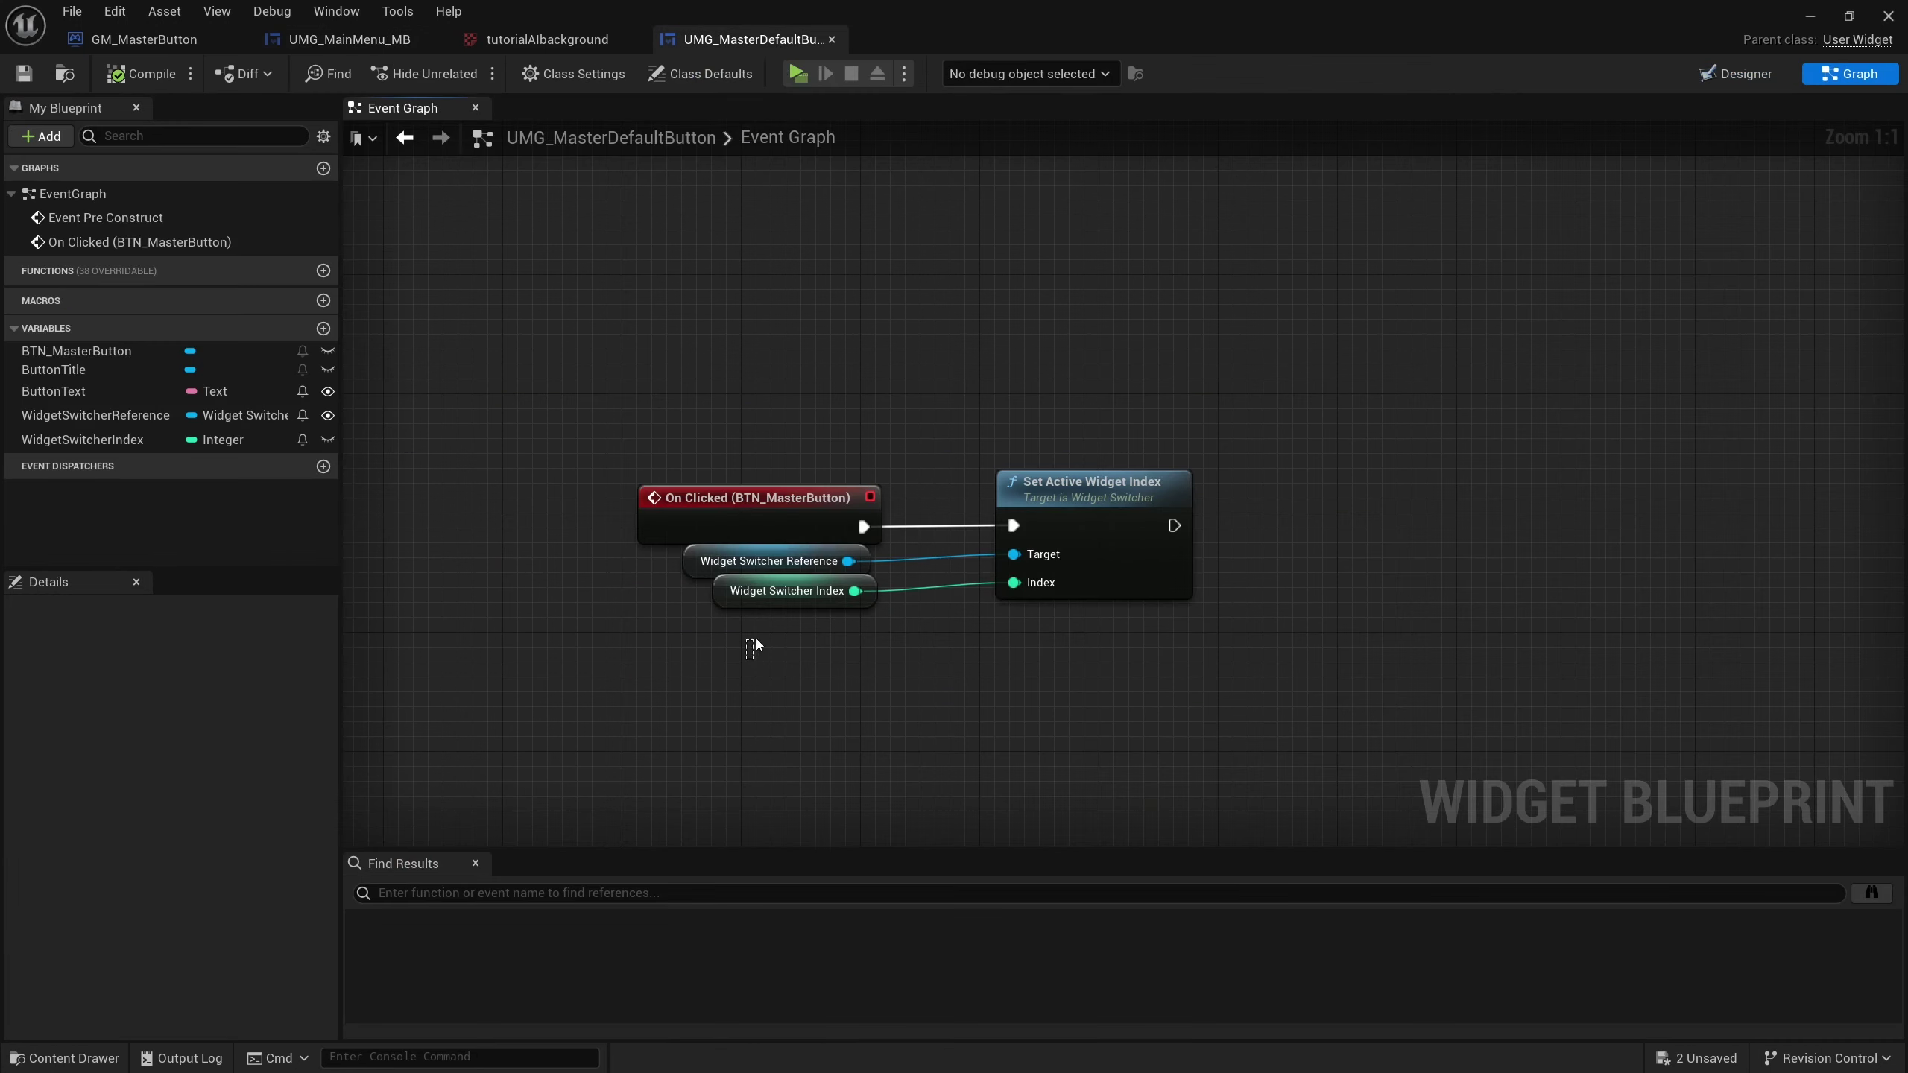
{"action": "left_click", "coordinate": [789, 593]}
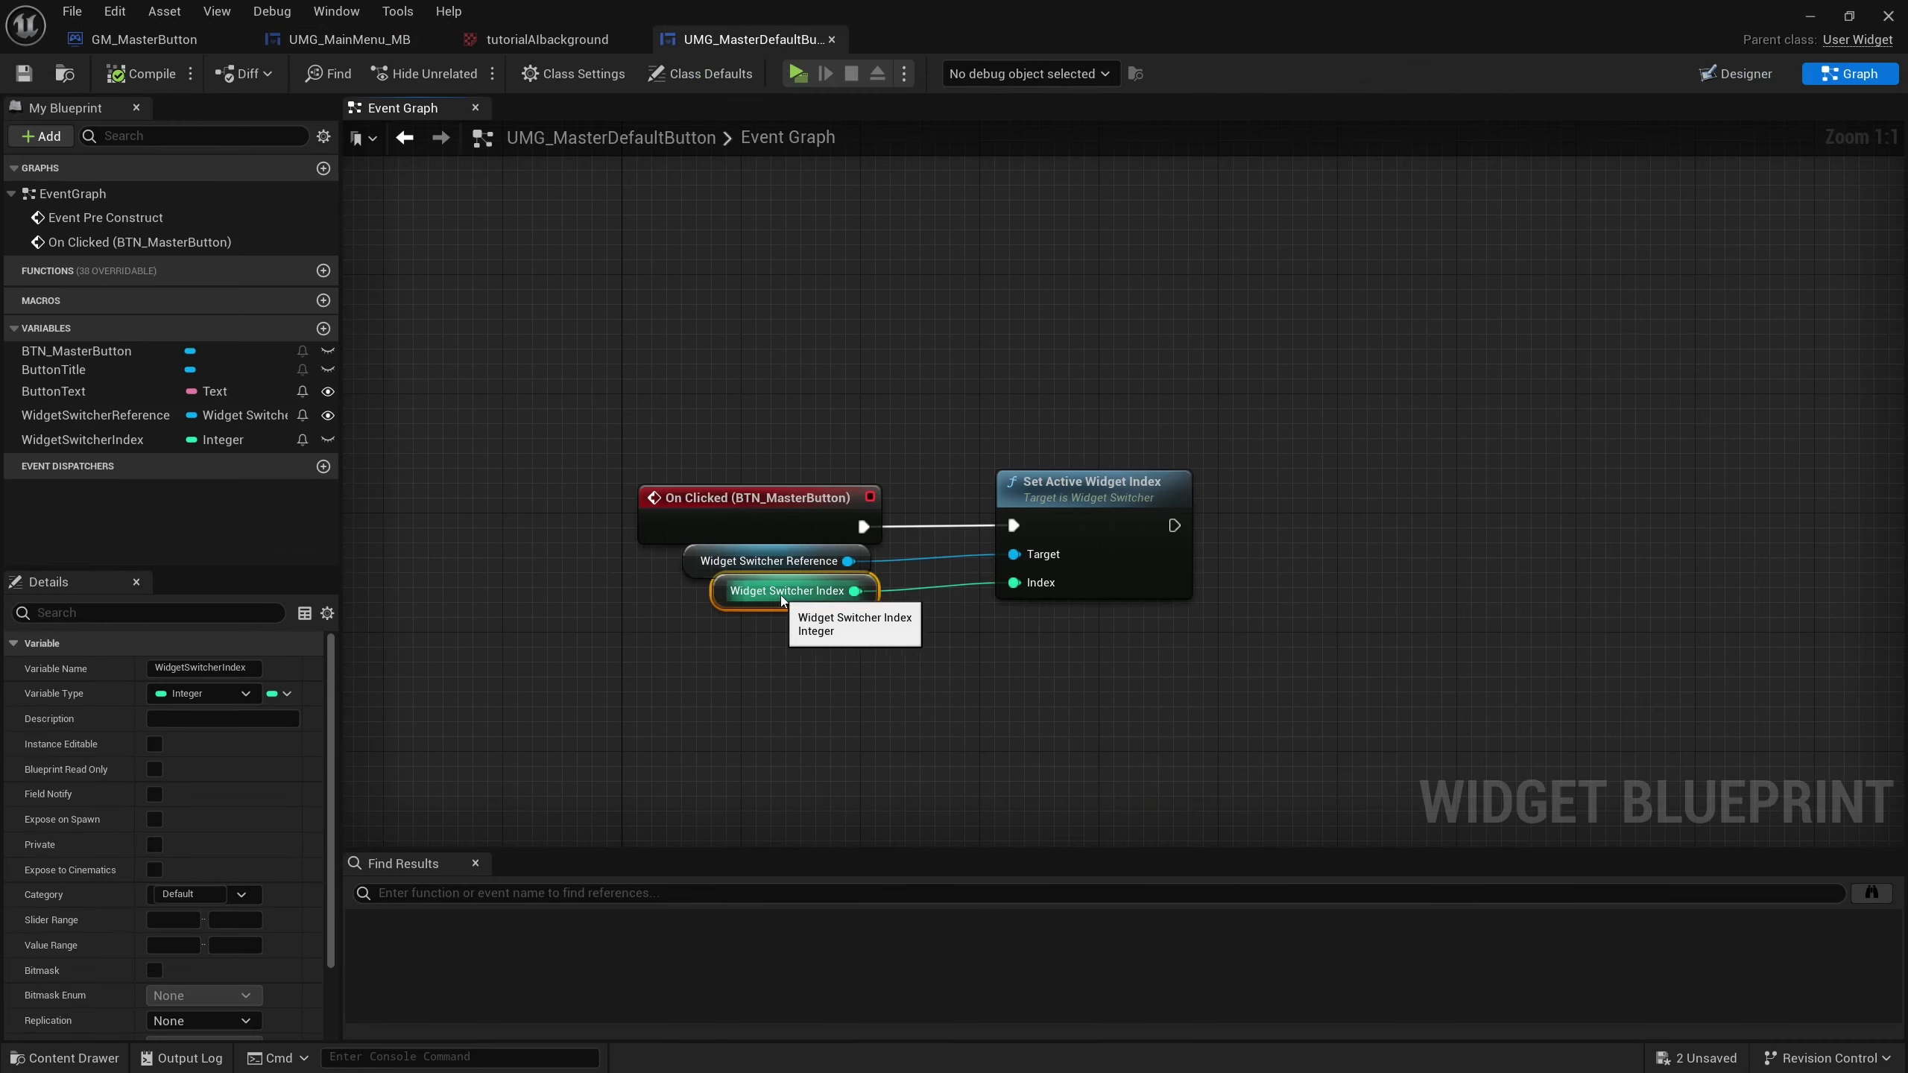
{"action": "left_click", "coordinate": [154, 745]}
{"action": "left_click", "coordinate": [158, 822]}
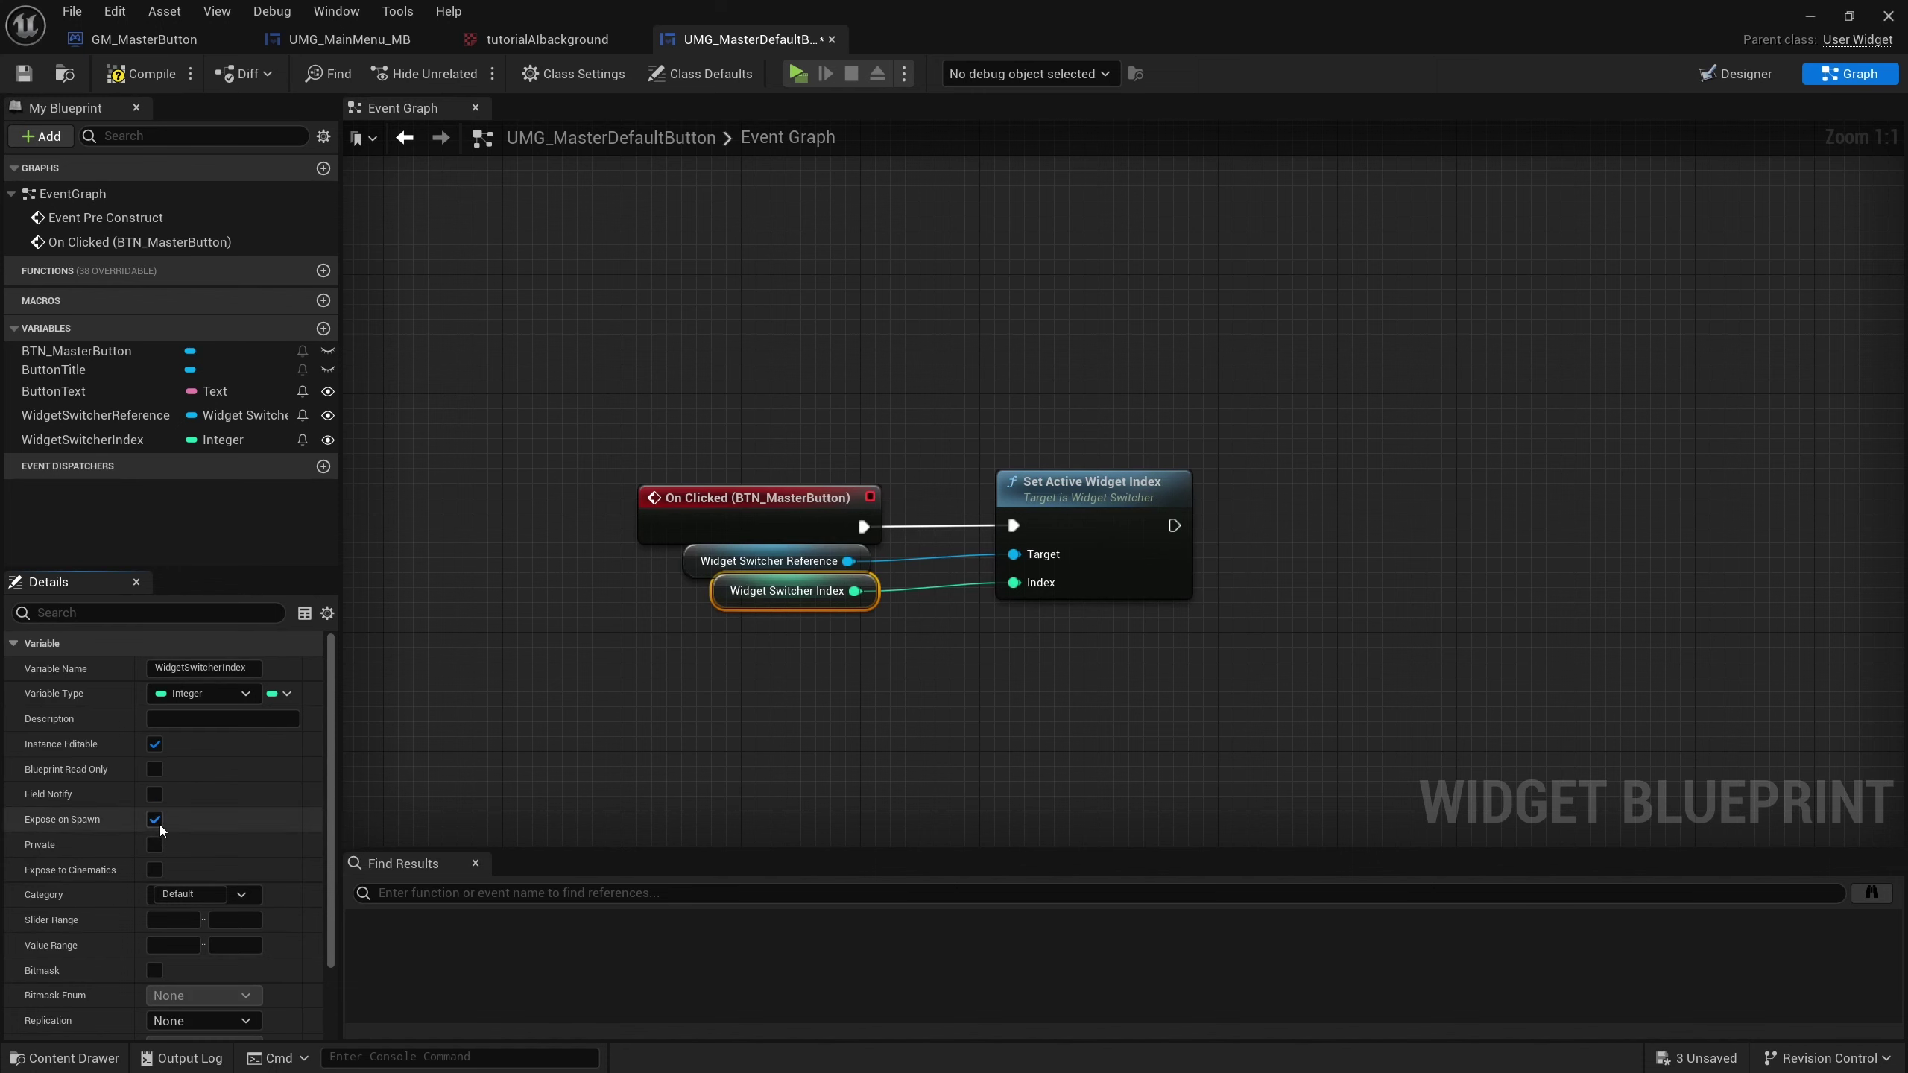
{"action": "left_click", "coordinate": [140, 73]}
{"action": "left_click", "coordinate": [23, 73]}
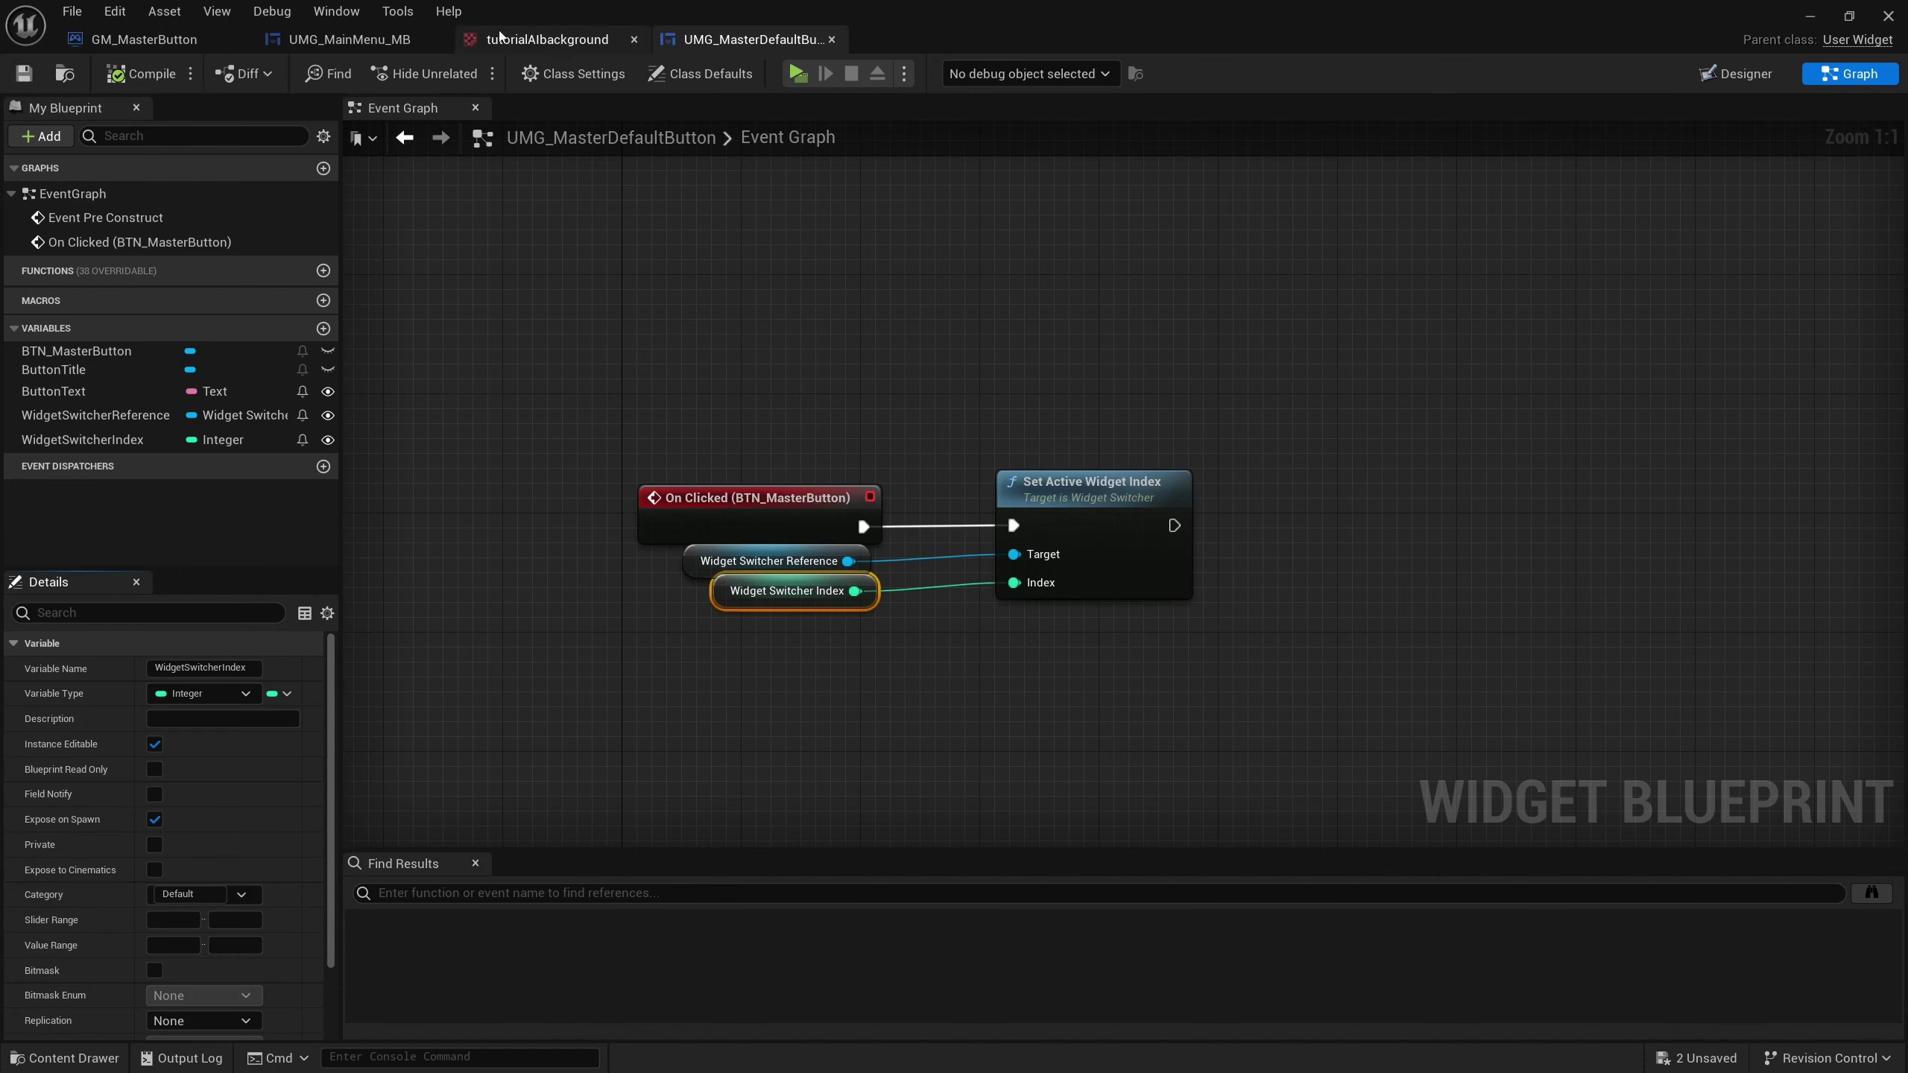
Set the Play Game button's Widget Switcher Reference to WidgetSwitcher_MainMenu.
{"action": "left_click", "coordinate": [349, 39]}
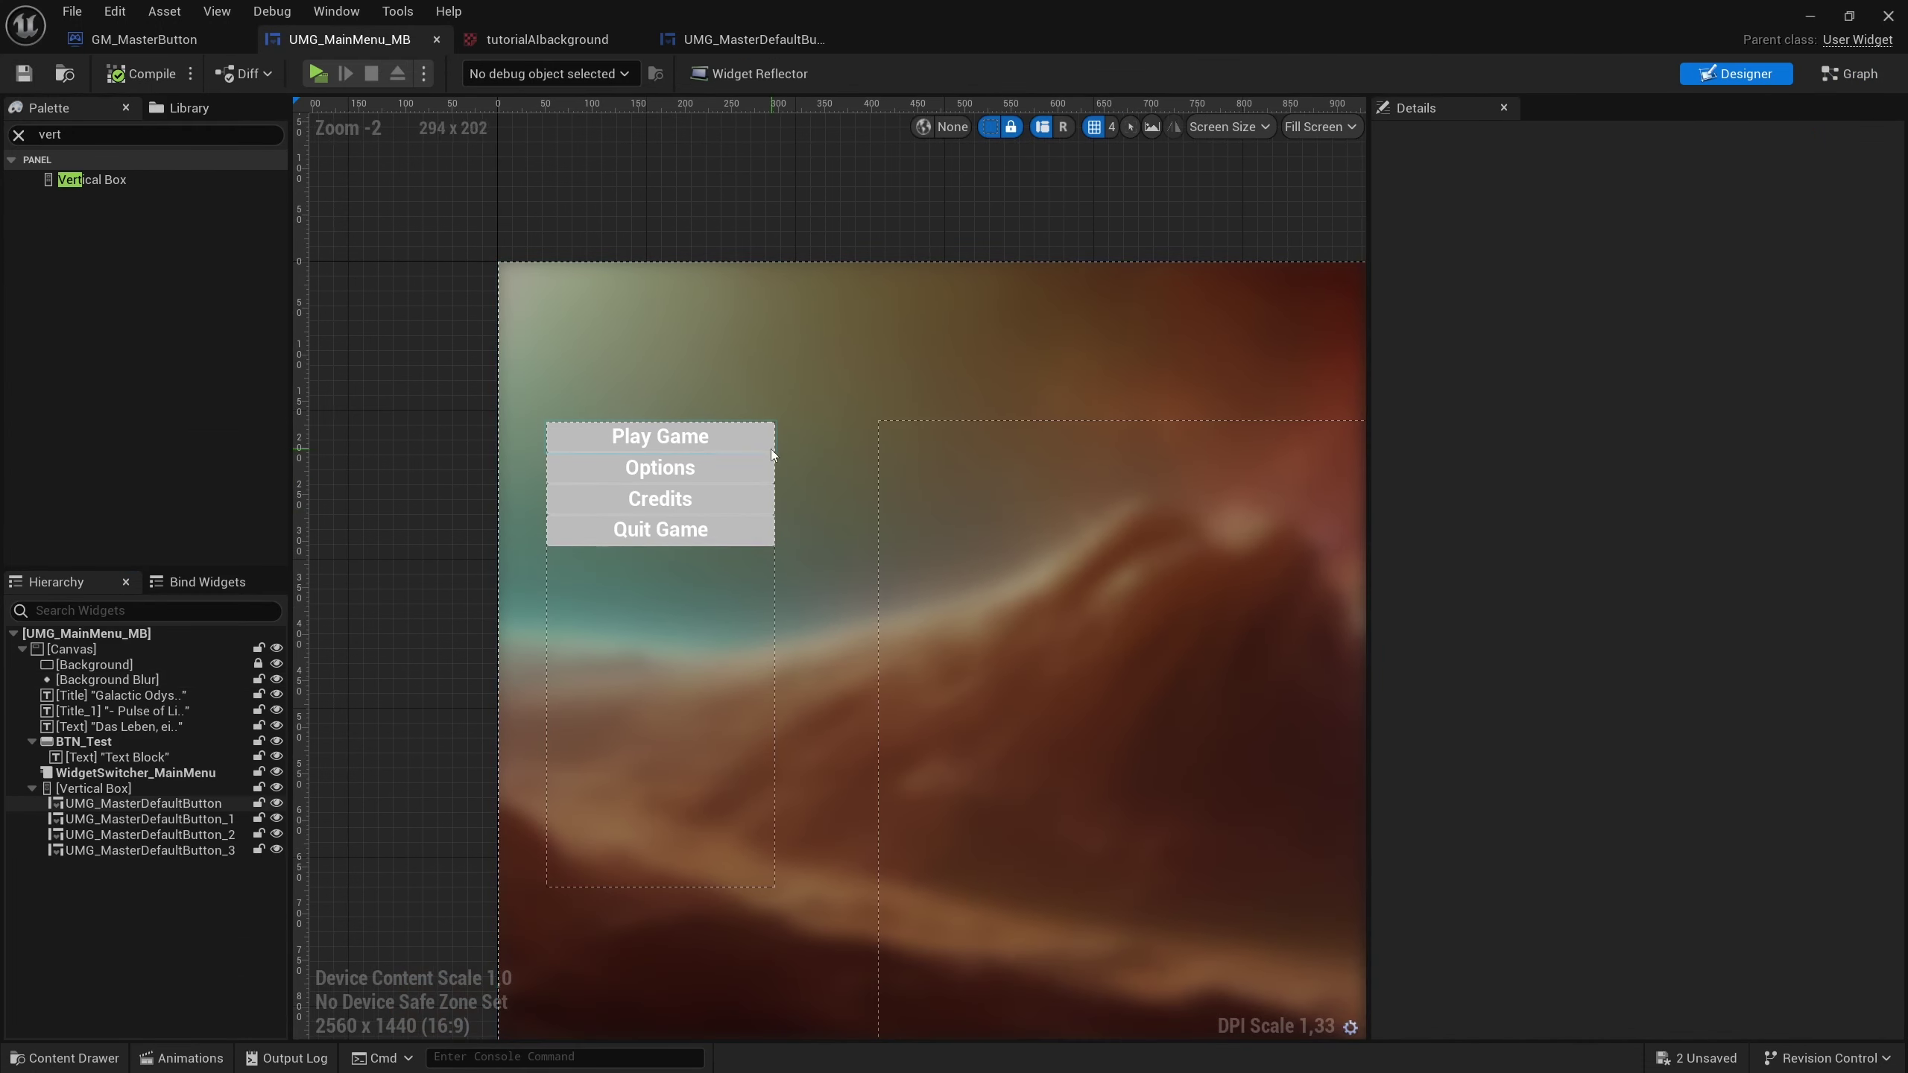
{"action": "left_click", "coordinate": [746, 446]}
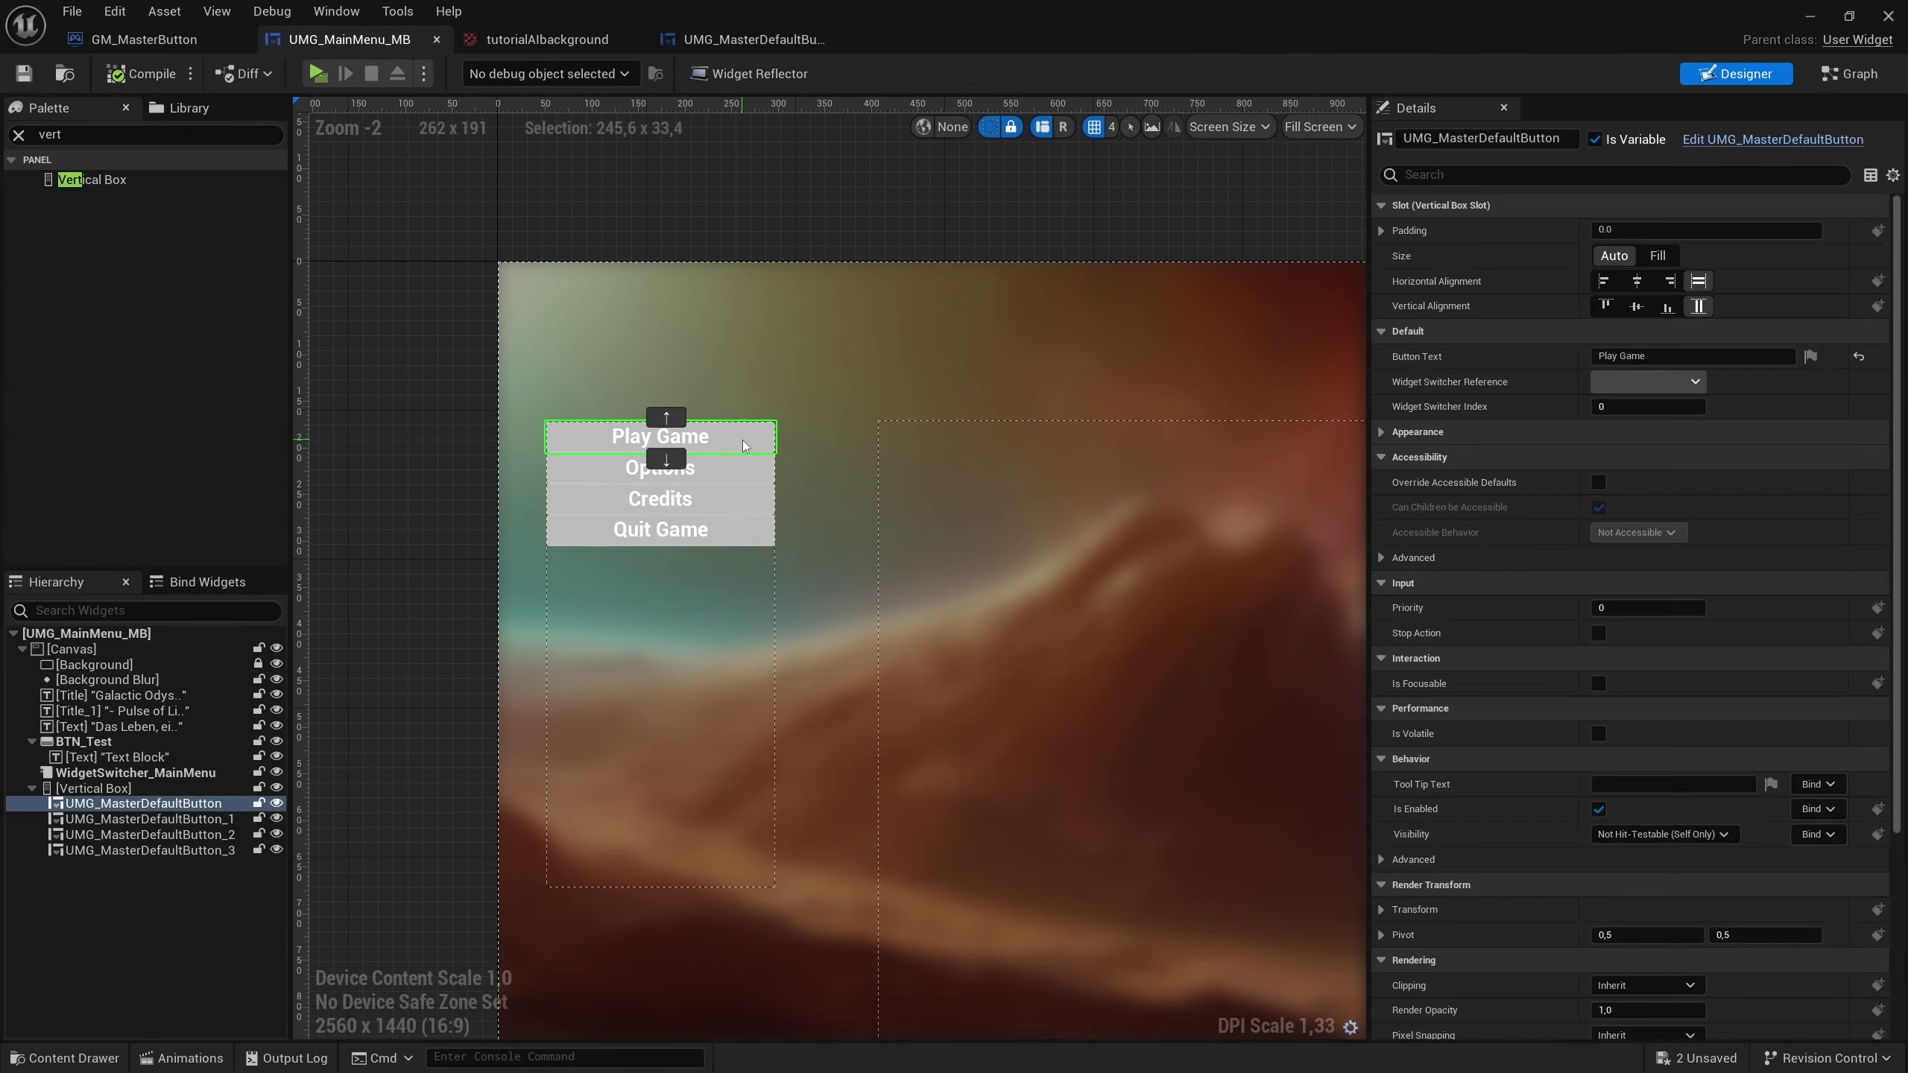
{"action": "right_click_drag", "start_coordinate": [746, 446], "coordinate": [624, 432]}
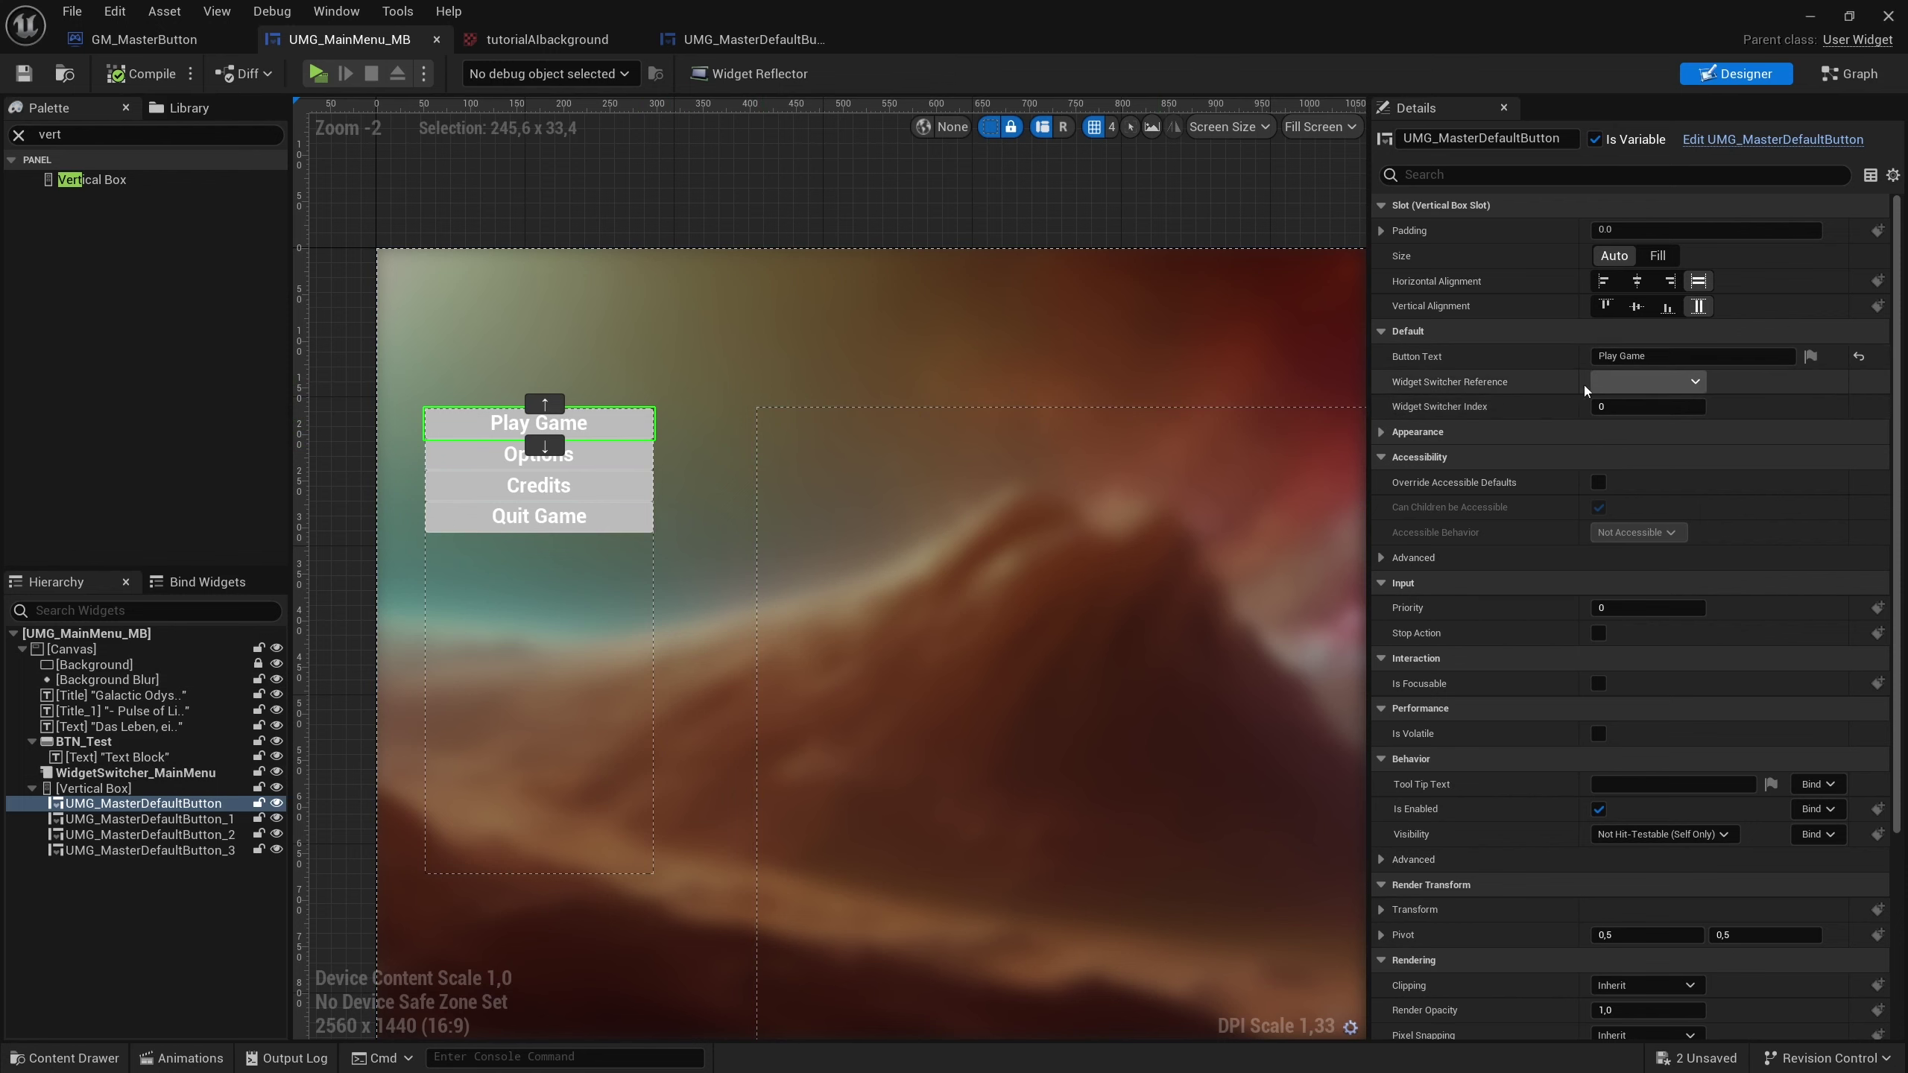
{"action": "scroll", "coordinate": [1061, 550], "scroll_direction": "down", "scroll_amount": 2}
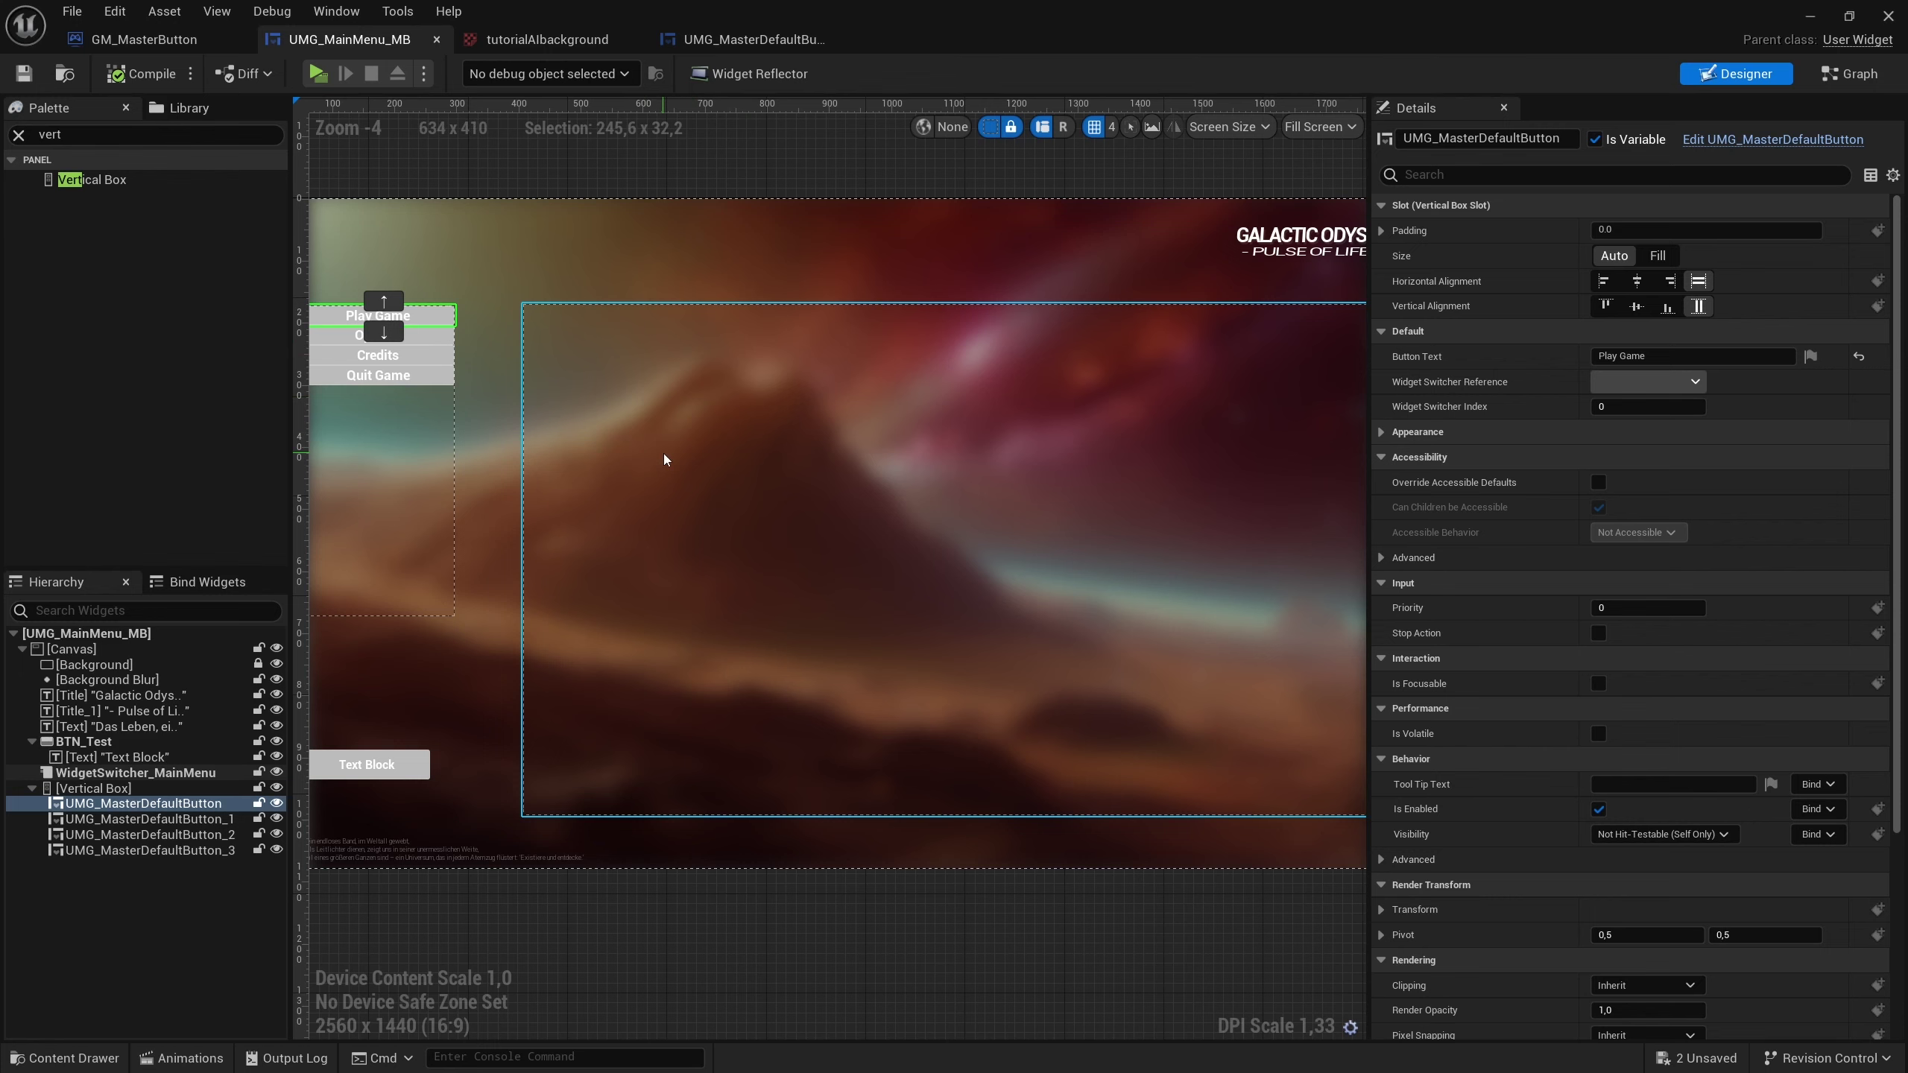
{"action": "left_click", "coordinate": [663, 453]}
{"action": "right_click_drag", "start_coordinate": [624, 331], "coordinate": [760, 375]}
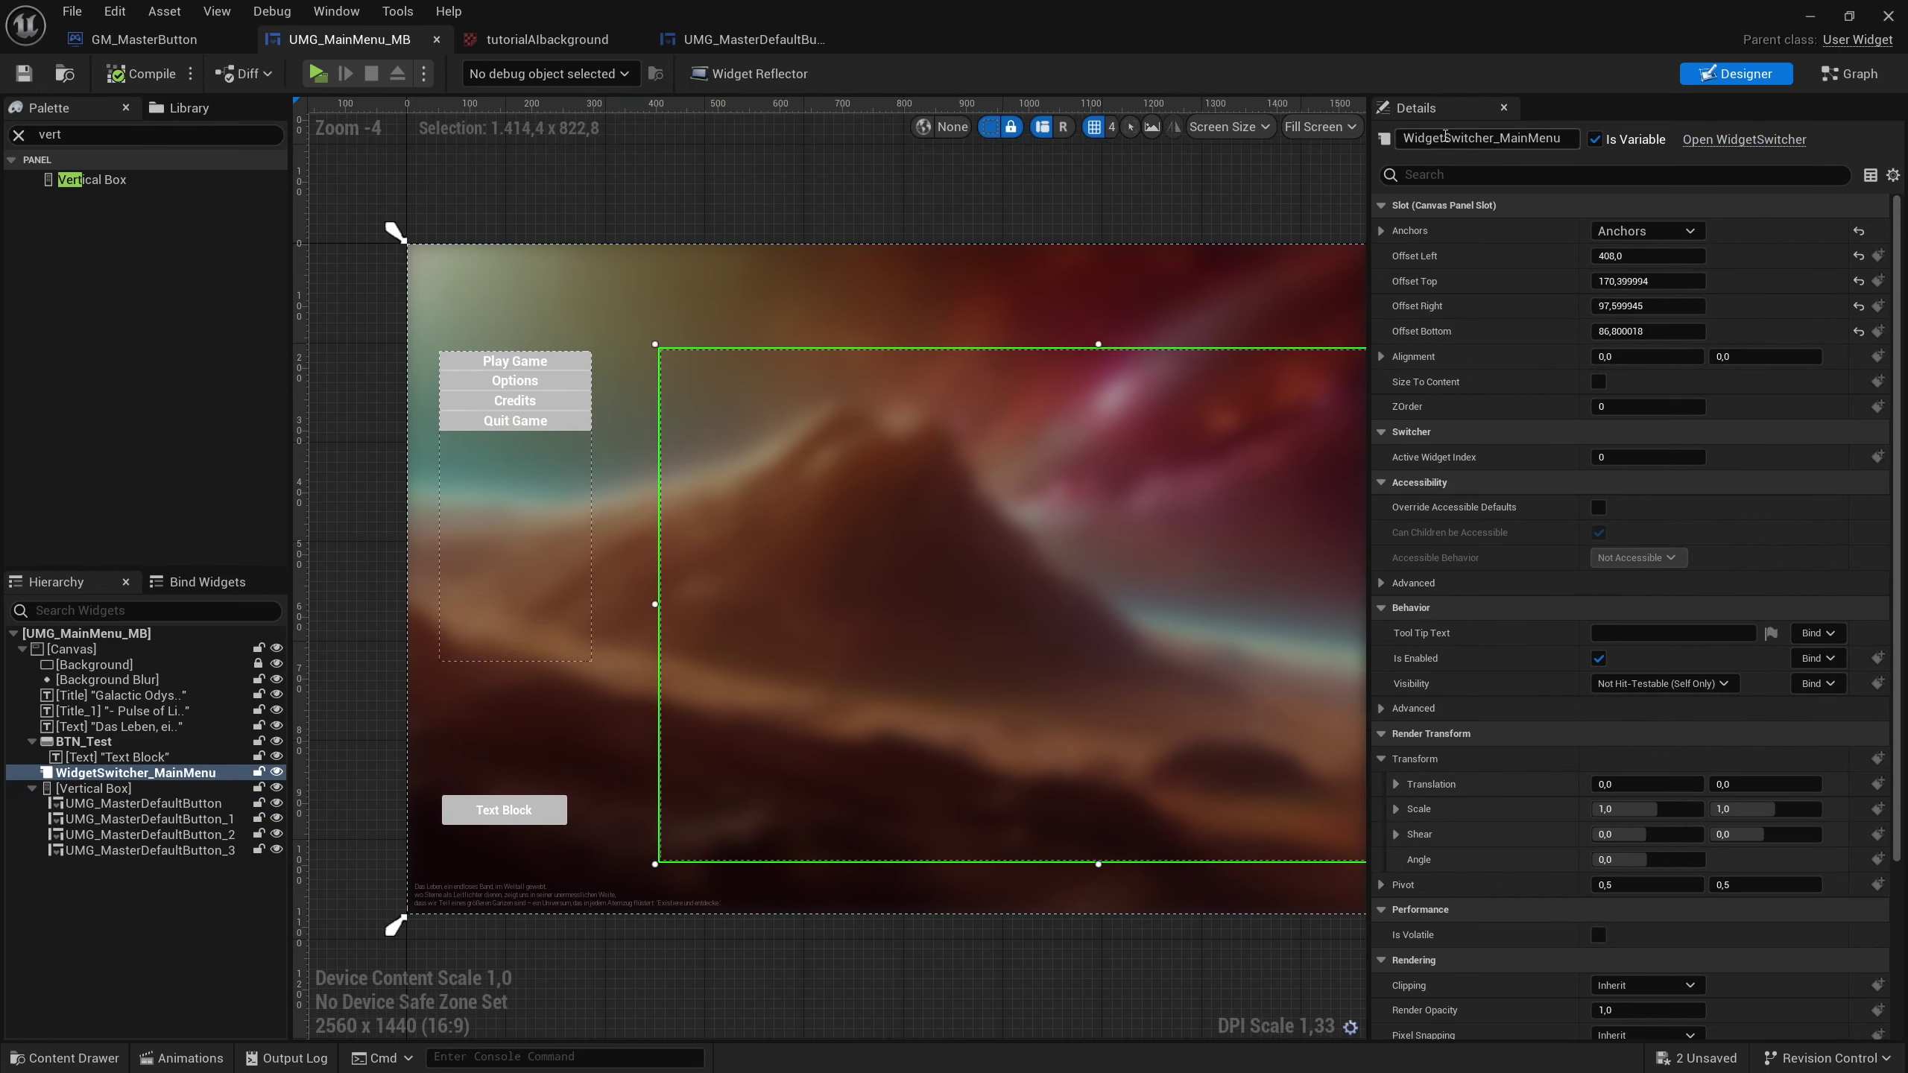
{"action": "scroll", "coordinate": [711, 283], "scroll_direction": "up", "scroll_amount": 2}
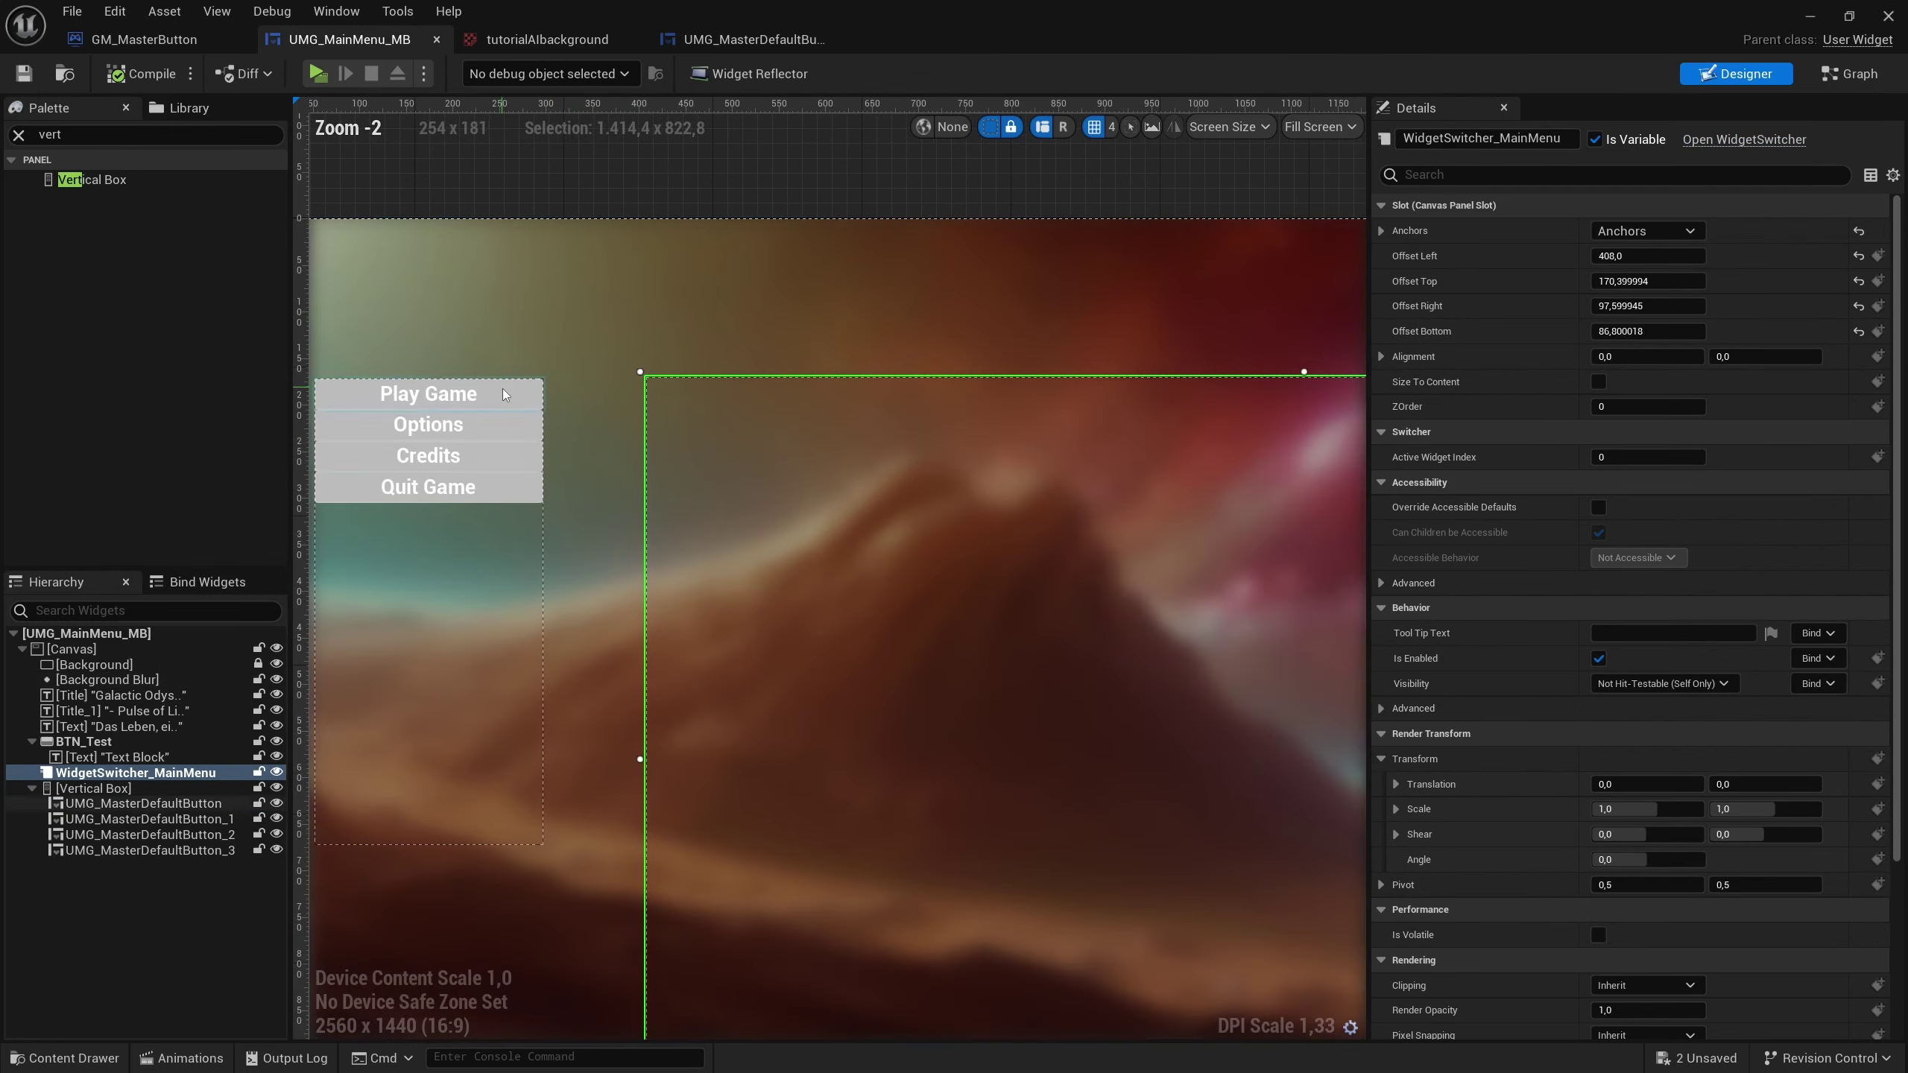
{"action": "right_click_drag", "start_coordinate": [531, 394], "coordinate": [659, 394]}
{"action": "left_click", "coordinate": [658, 393]}
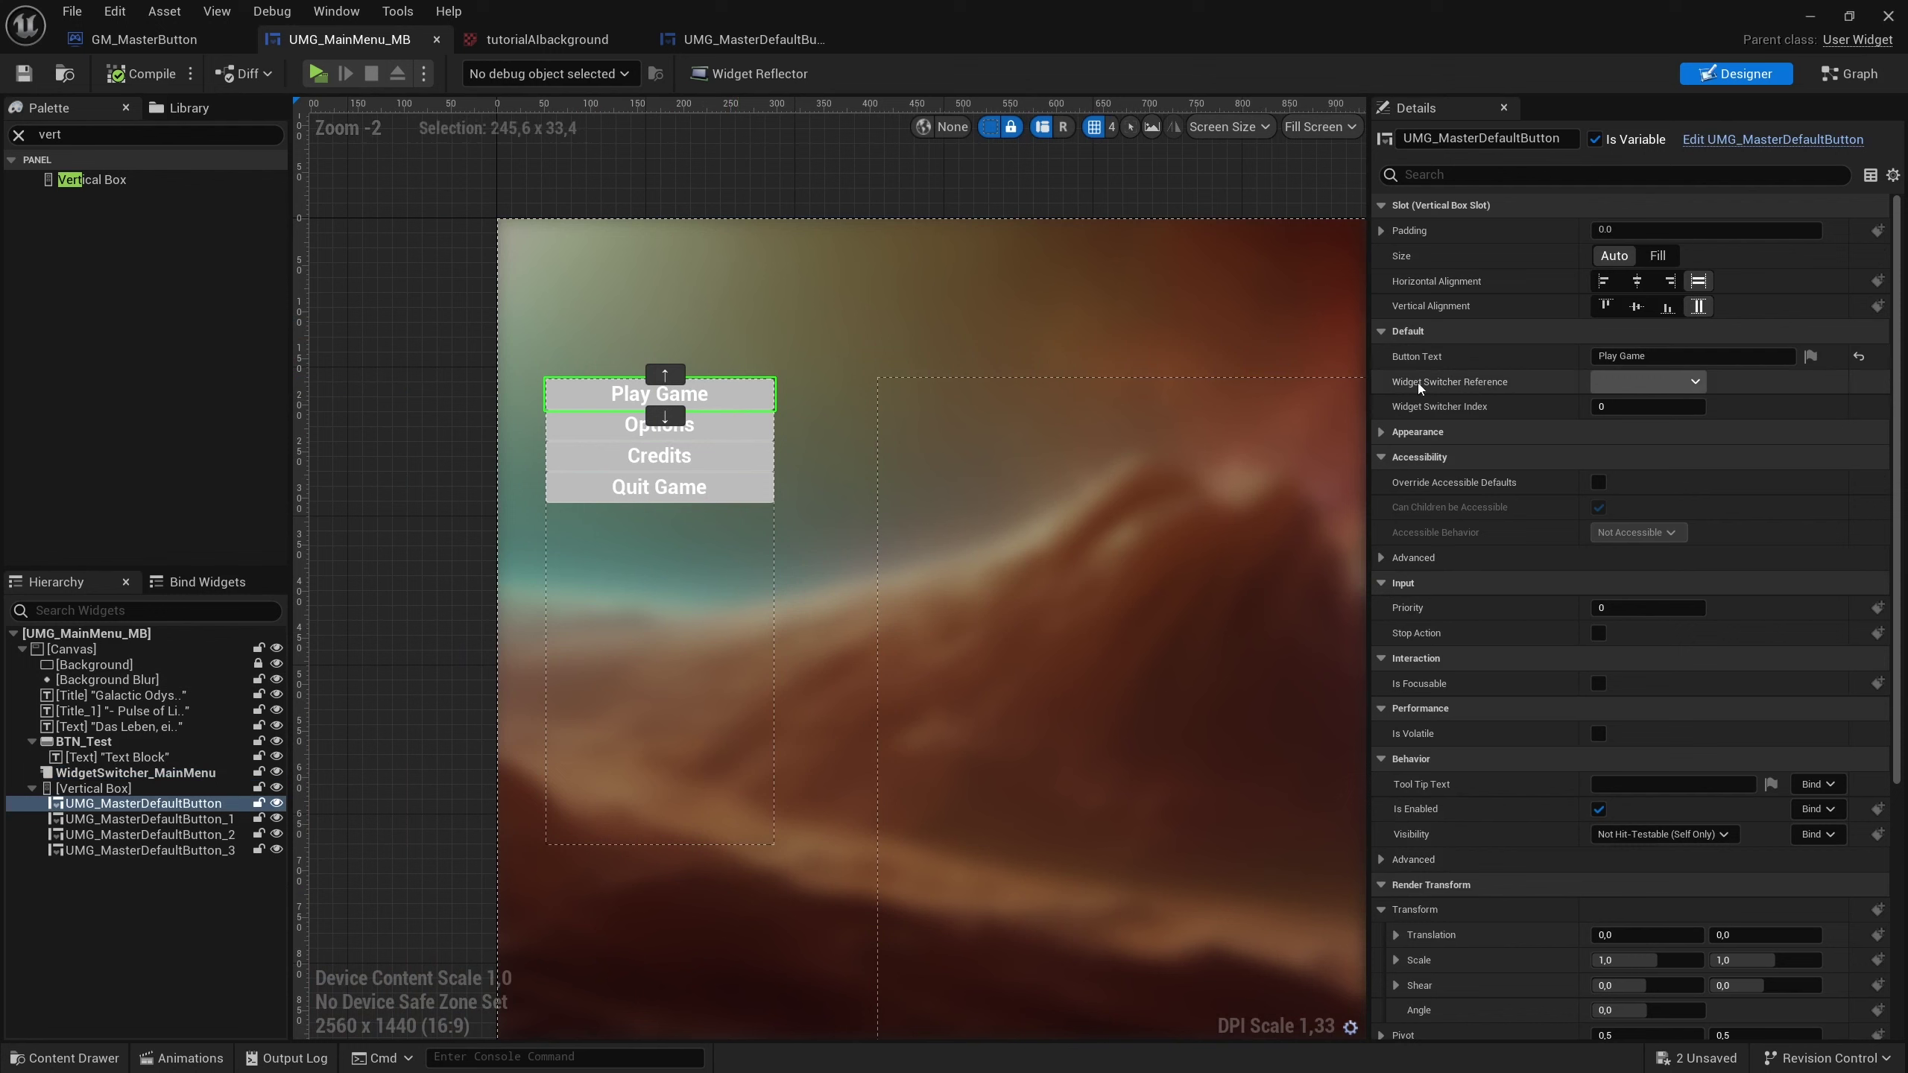
{"action": "left_click", "coordinate": [1622, 383]}
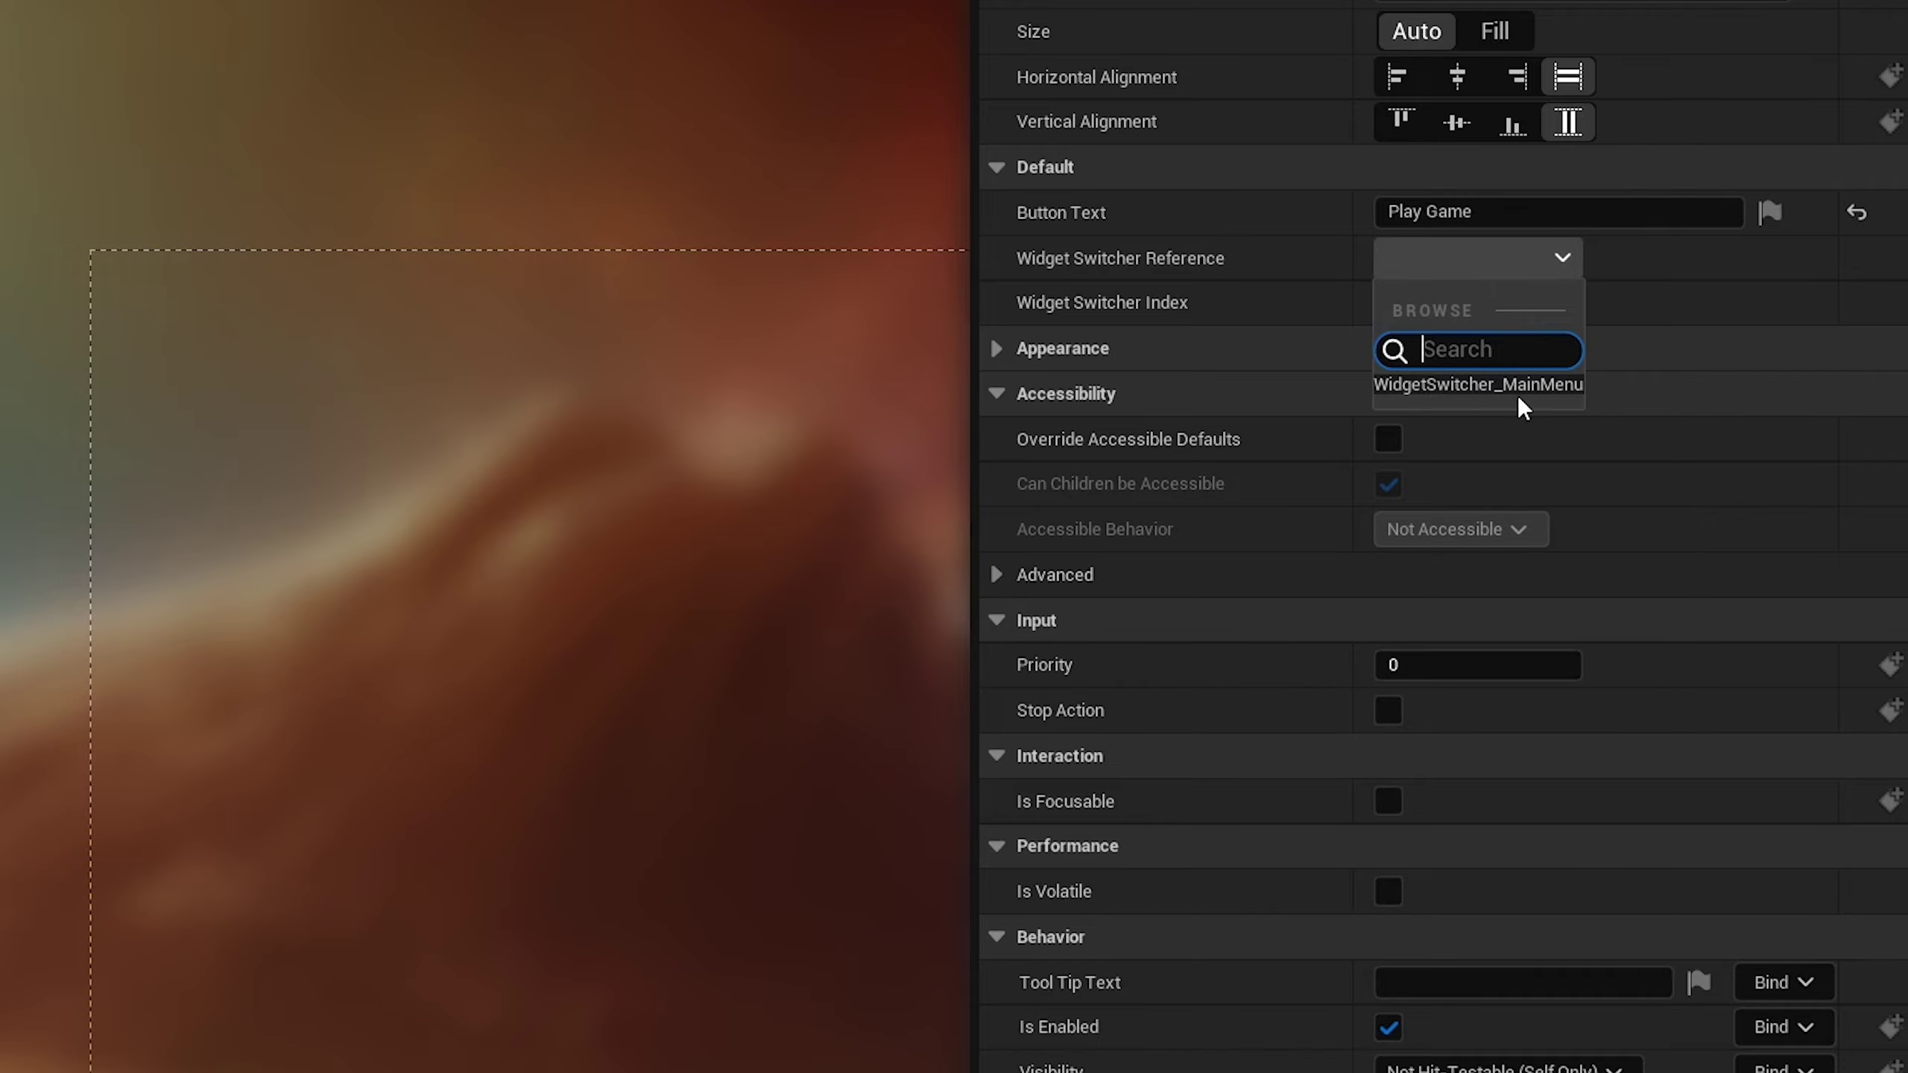
{"action": "left_click", "coordinate": [1506, 383]}
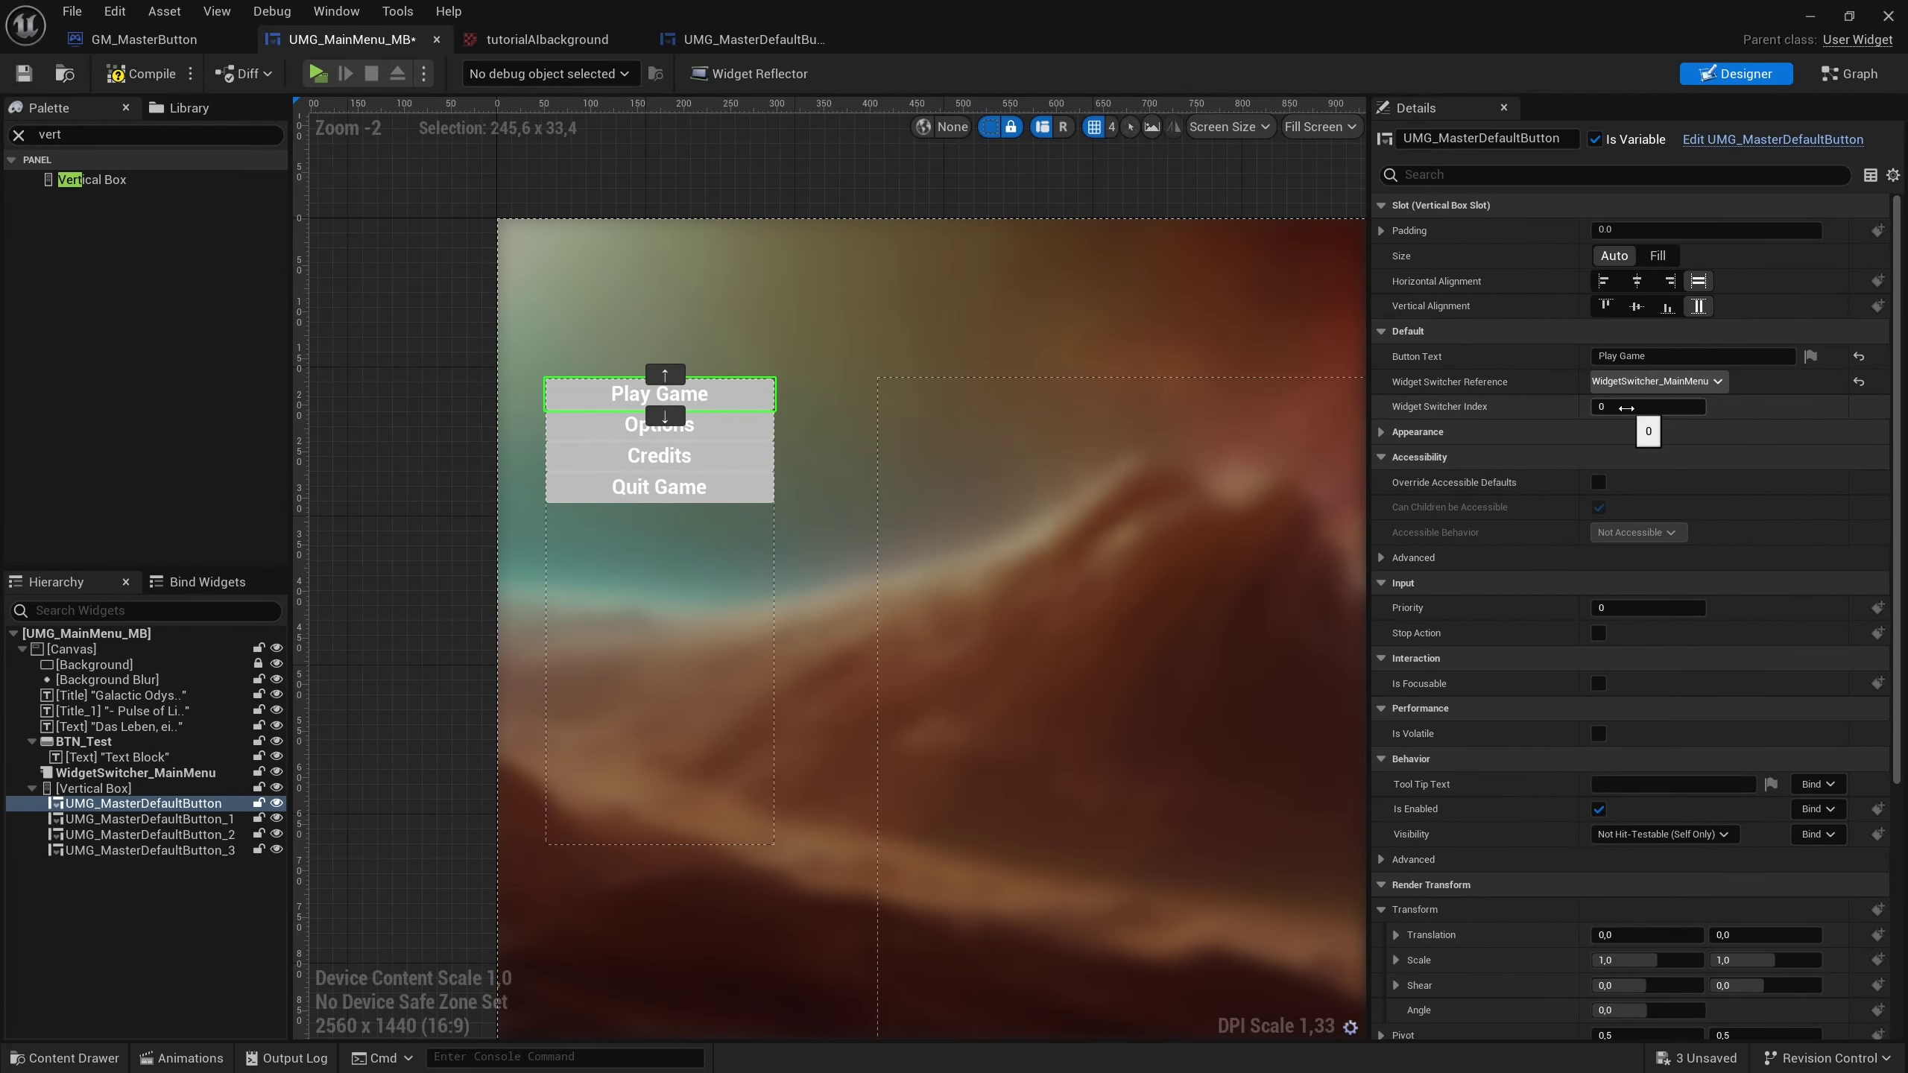
Delete the old Options, extra and Quit Game buttons, leaving only Play Game.
{"action": "left_click", "coordinate": [756, 434]}
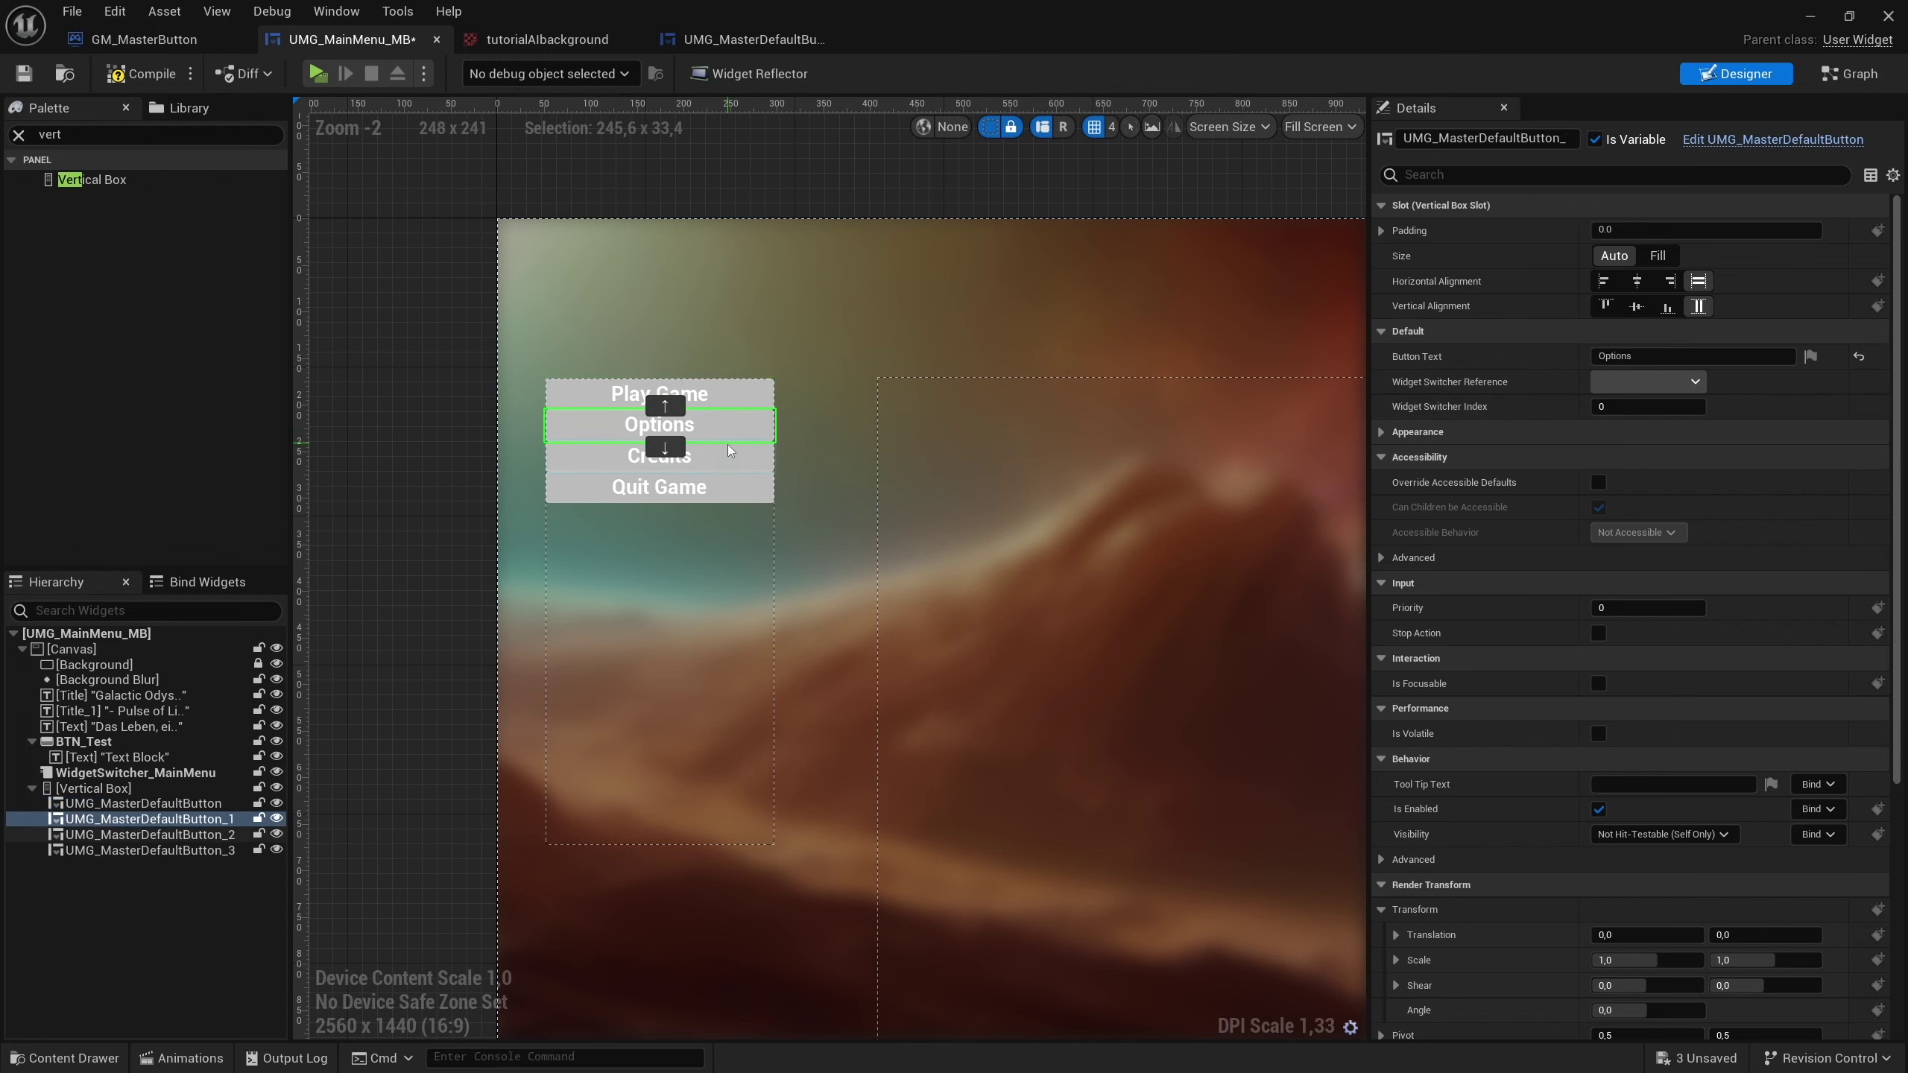
{"action": "key", "text": "Delete"}
{"action": "left_click", "coordinate": [724, 435]}
{"action": "key", "text": "Delete"}
{"action": "left_click", "coordinate": [719, 422]}
{"action": "key", "text": "Delete"}
{"action": "left_click", "coordinate": [732, 398]}
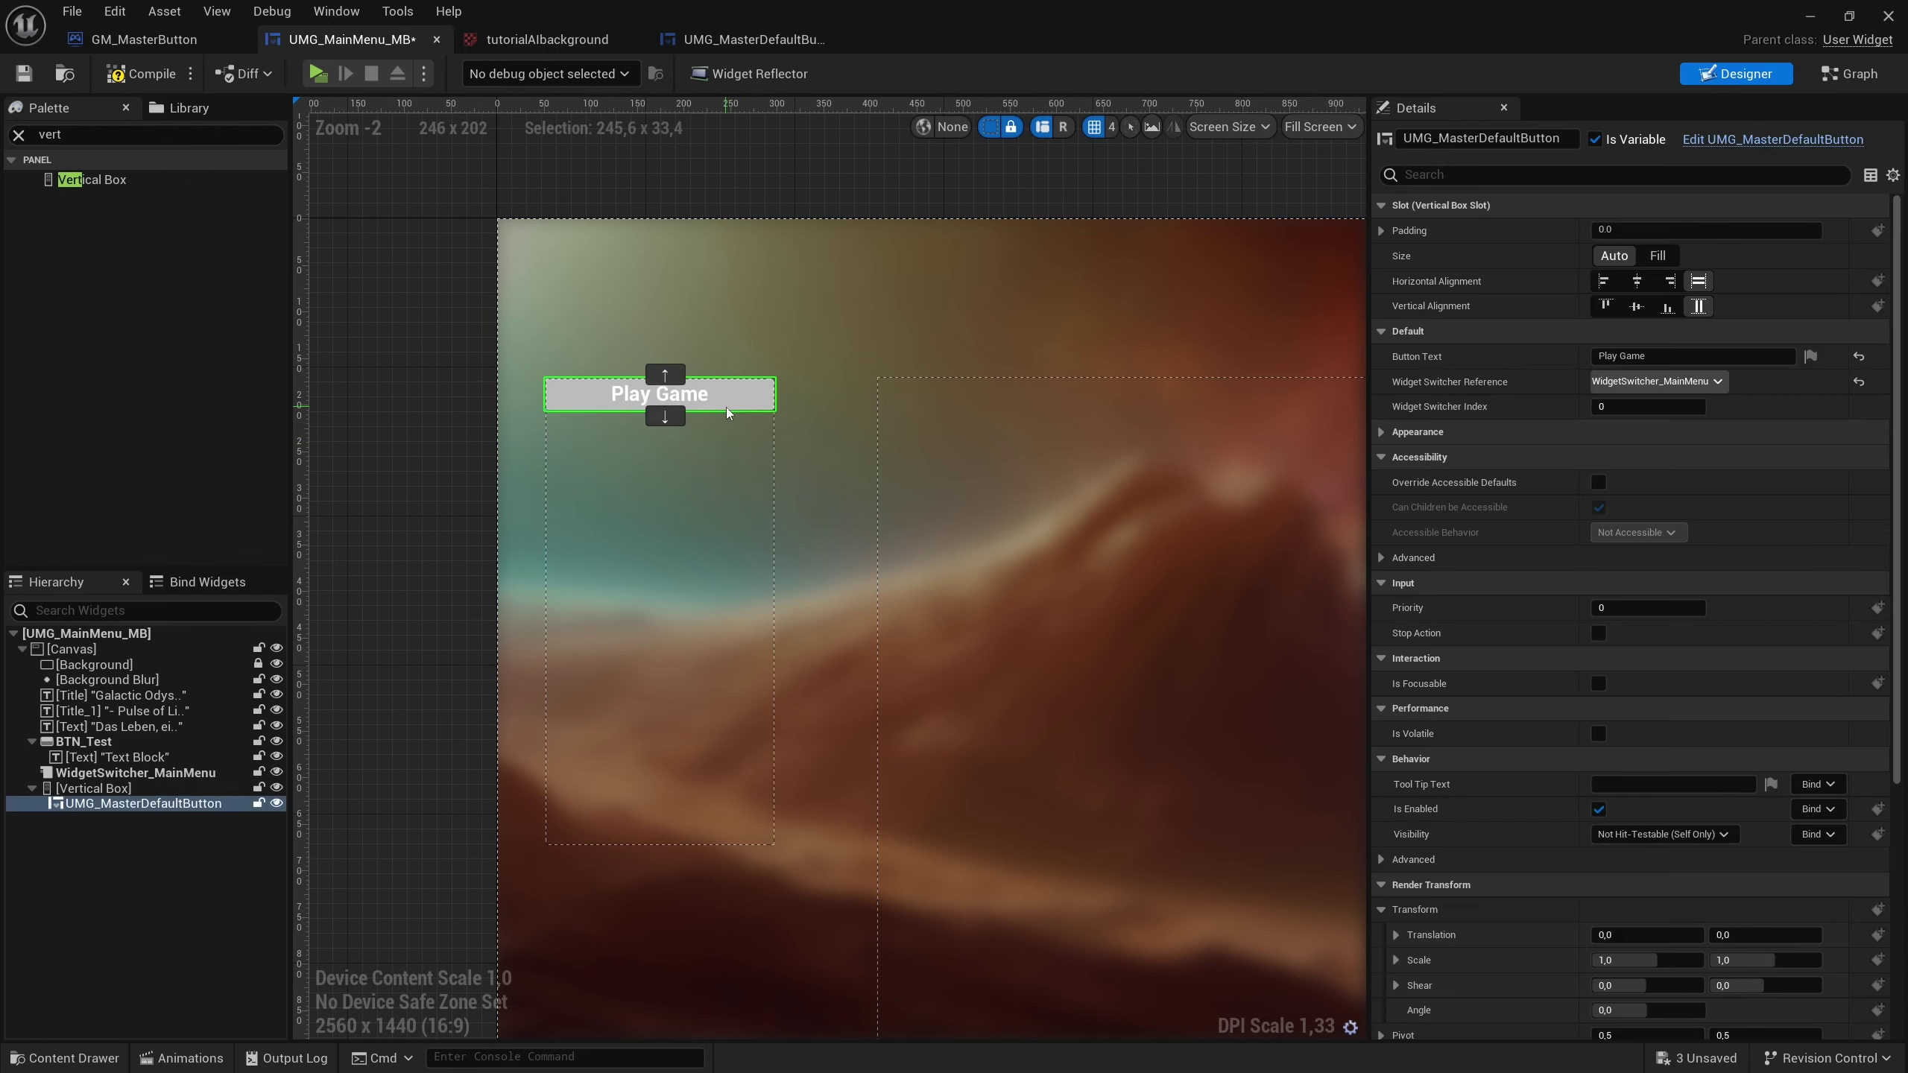
Duplicate Play Game twice and make the first copy Options, switching WidgetSwitcher_MainMenu to index 1.
{"action": "key", "text": "ctrl+d"}
{"action": "key", "text": "ctrl+d"}
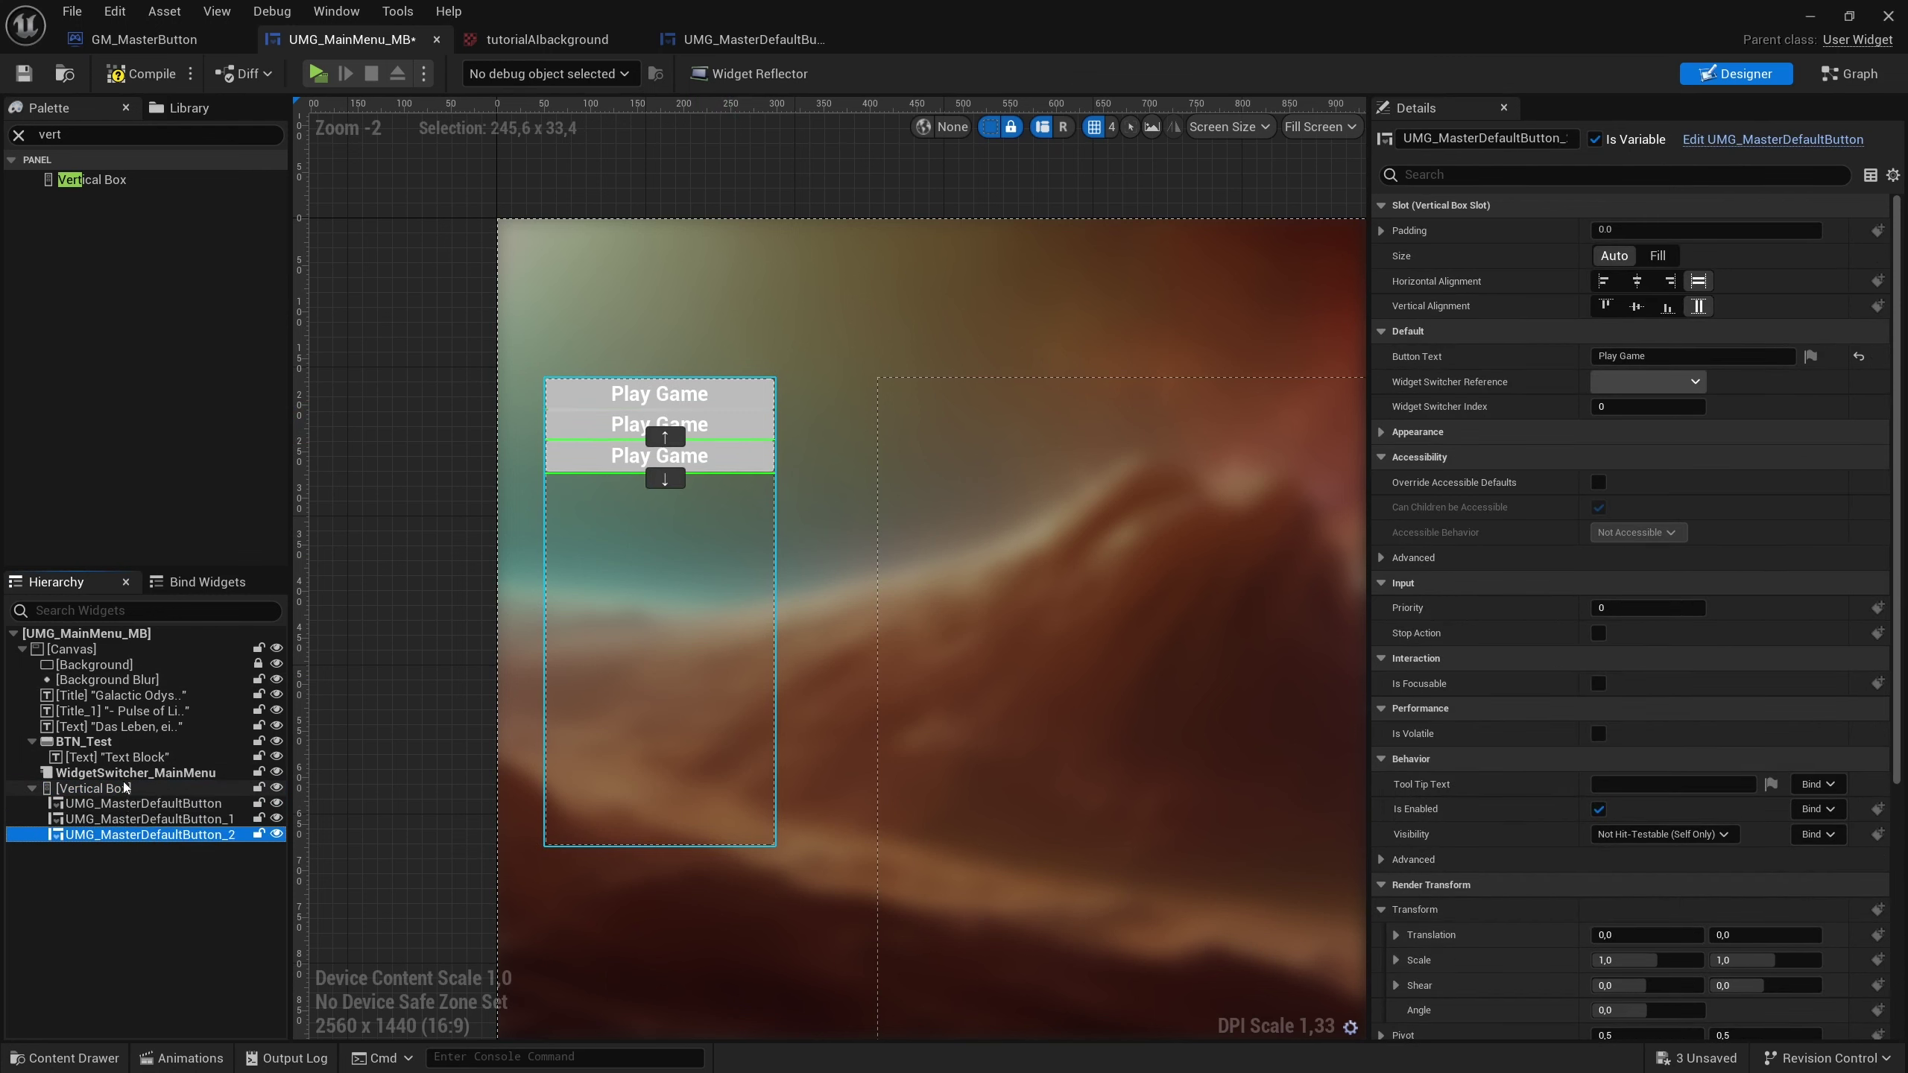
{"action": "key", "text": "ctrl+d"}
{"action": "left_click", "coordinate": [680, 430]}
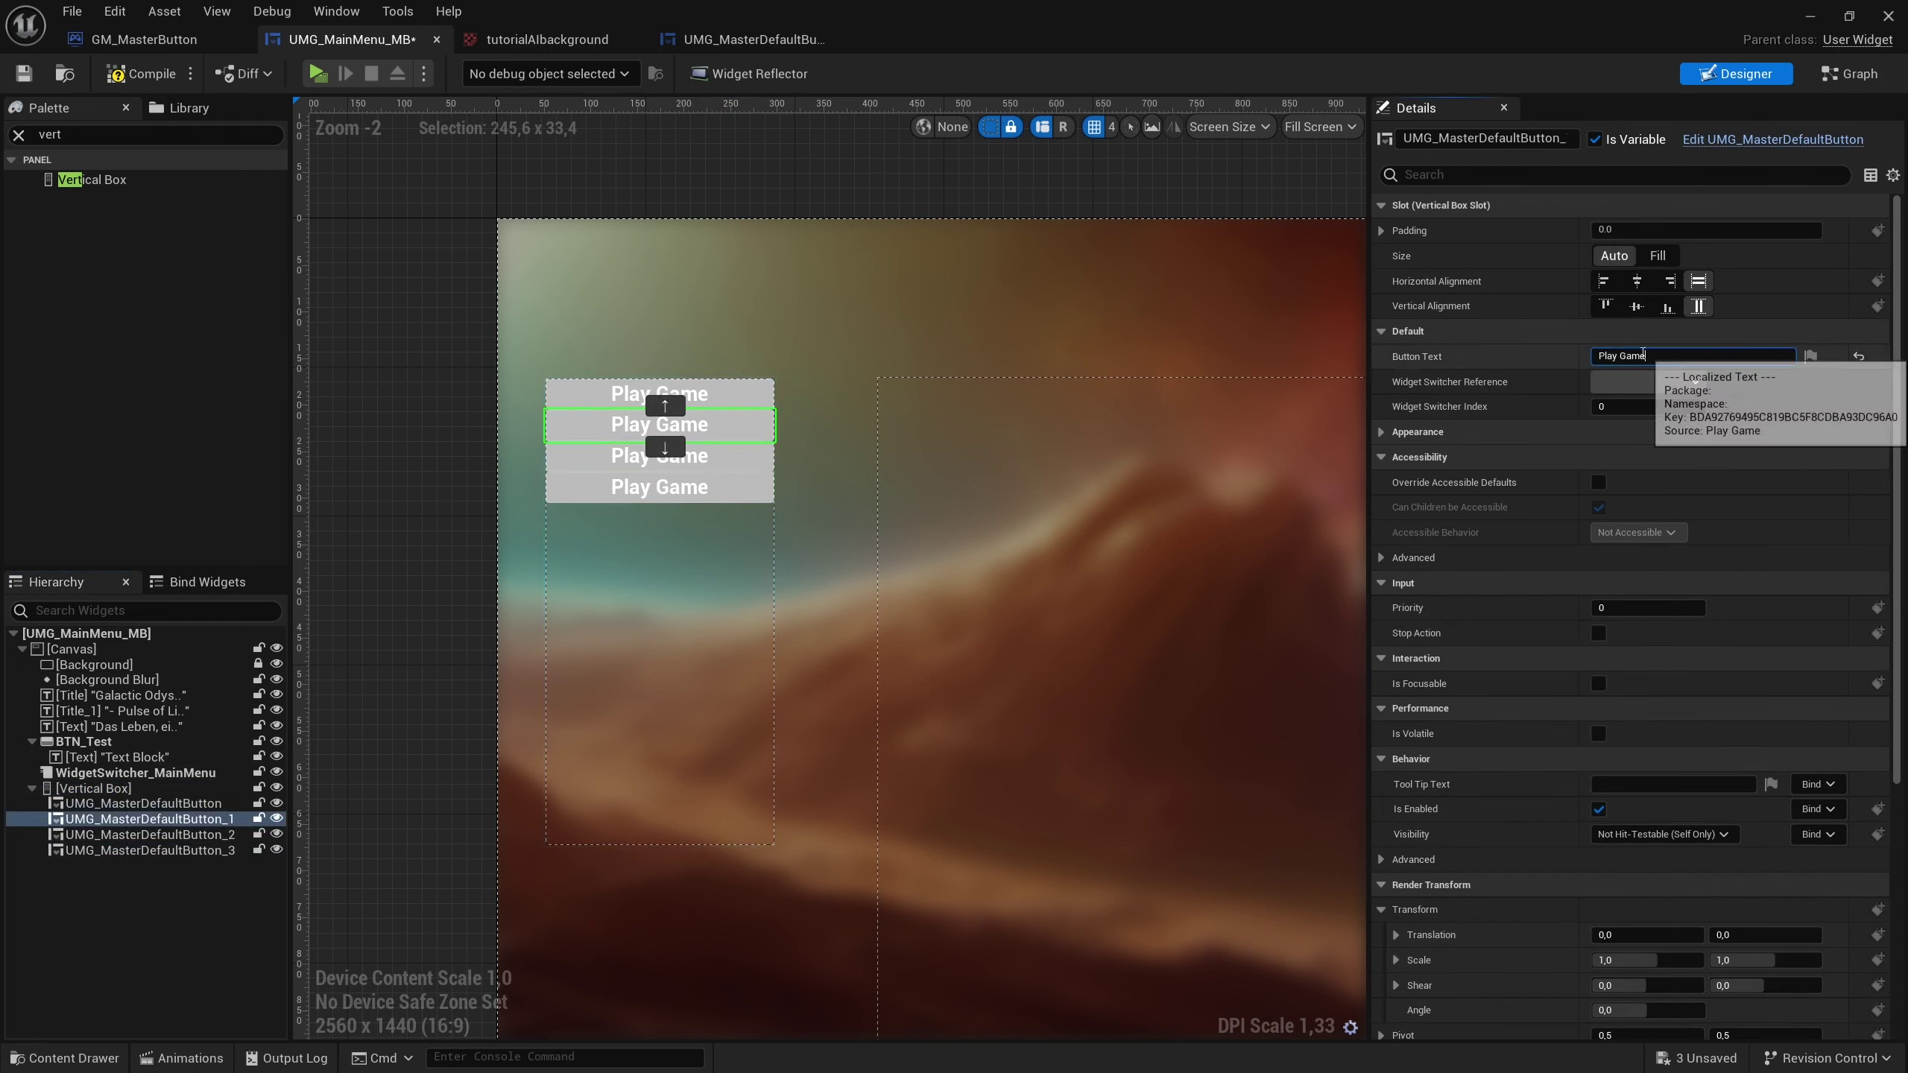
{"action": "left_click", "coordinate": [1690, 356]}
{"action": "type", "text": "Options"}
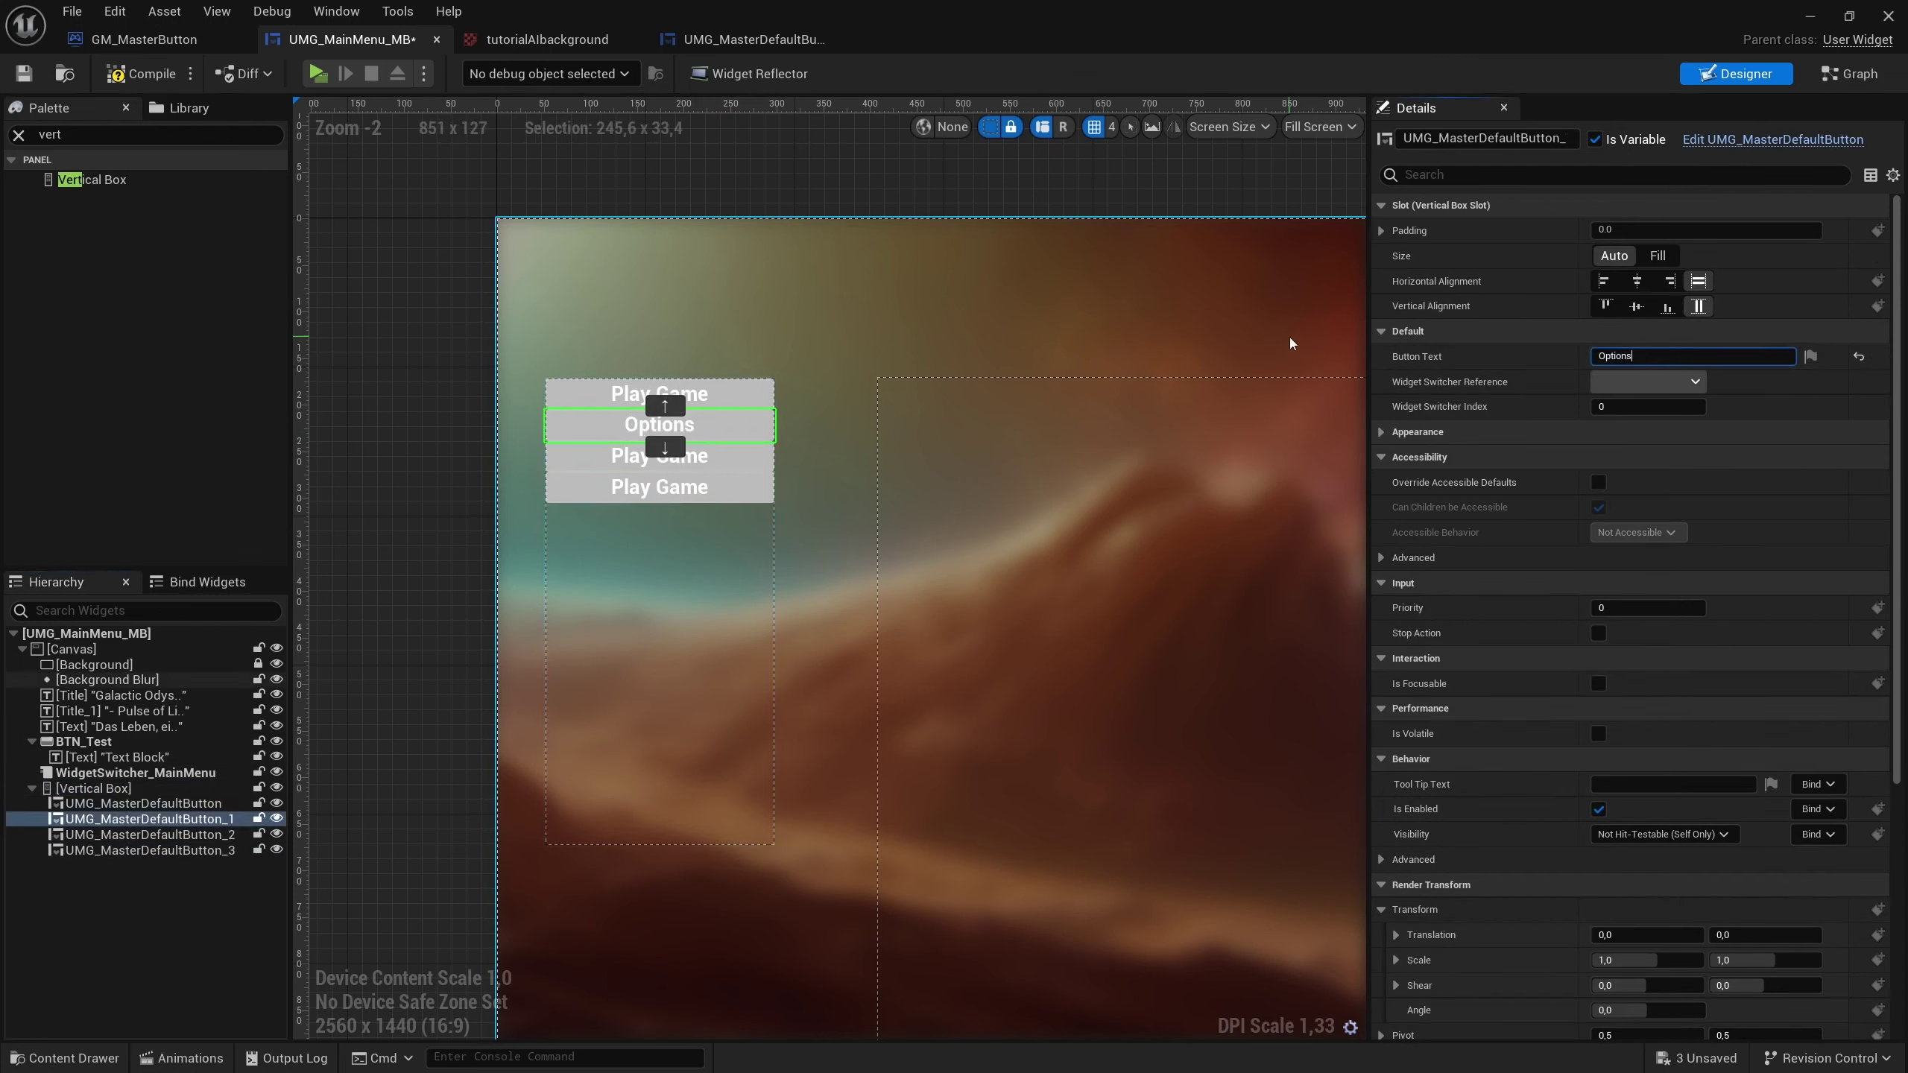
{"action": "left_click", "coordinate": [1695, 381]}
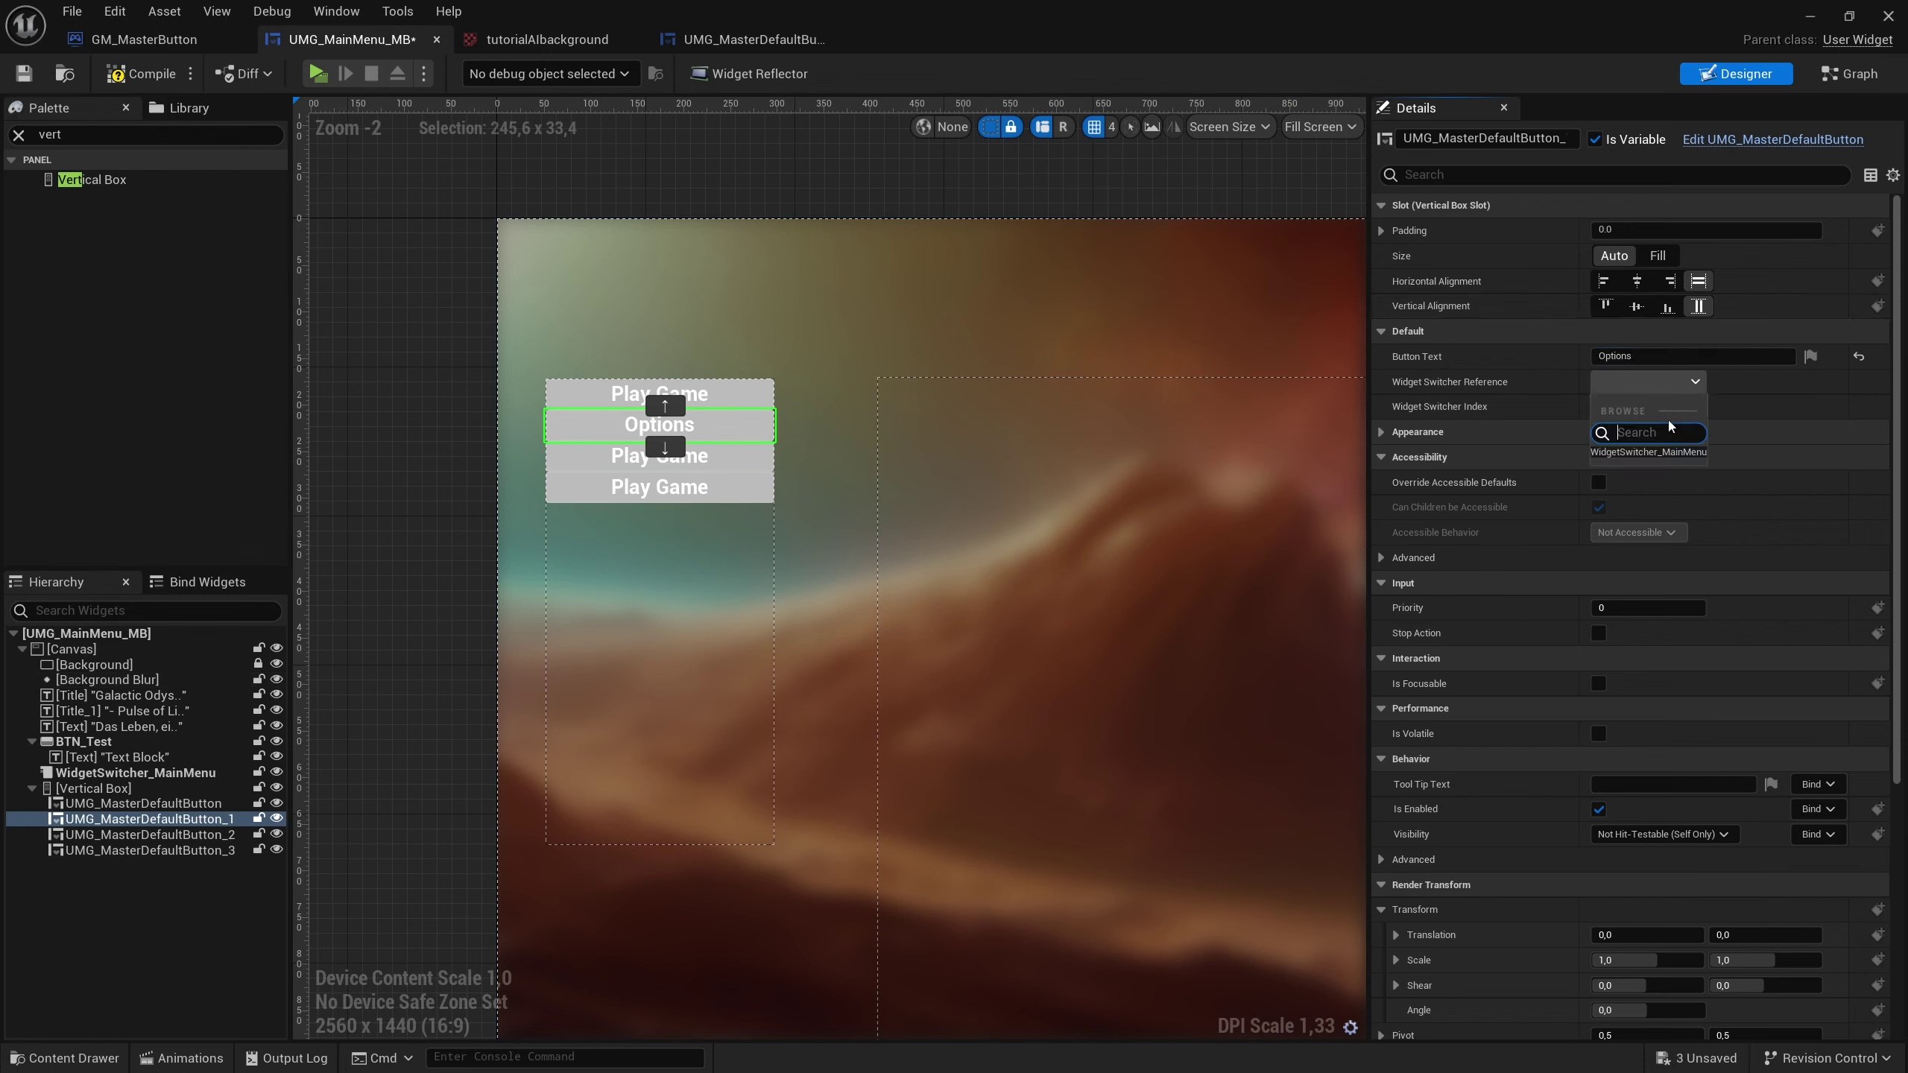
{"action": "left_click", "coordinate": [1653, 453]}
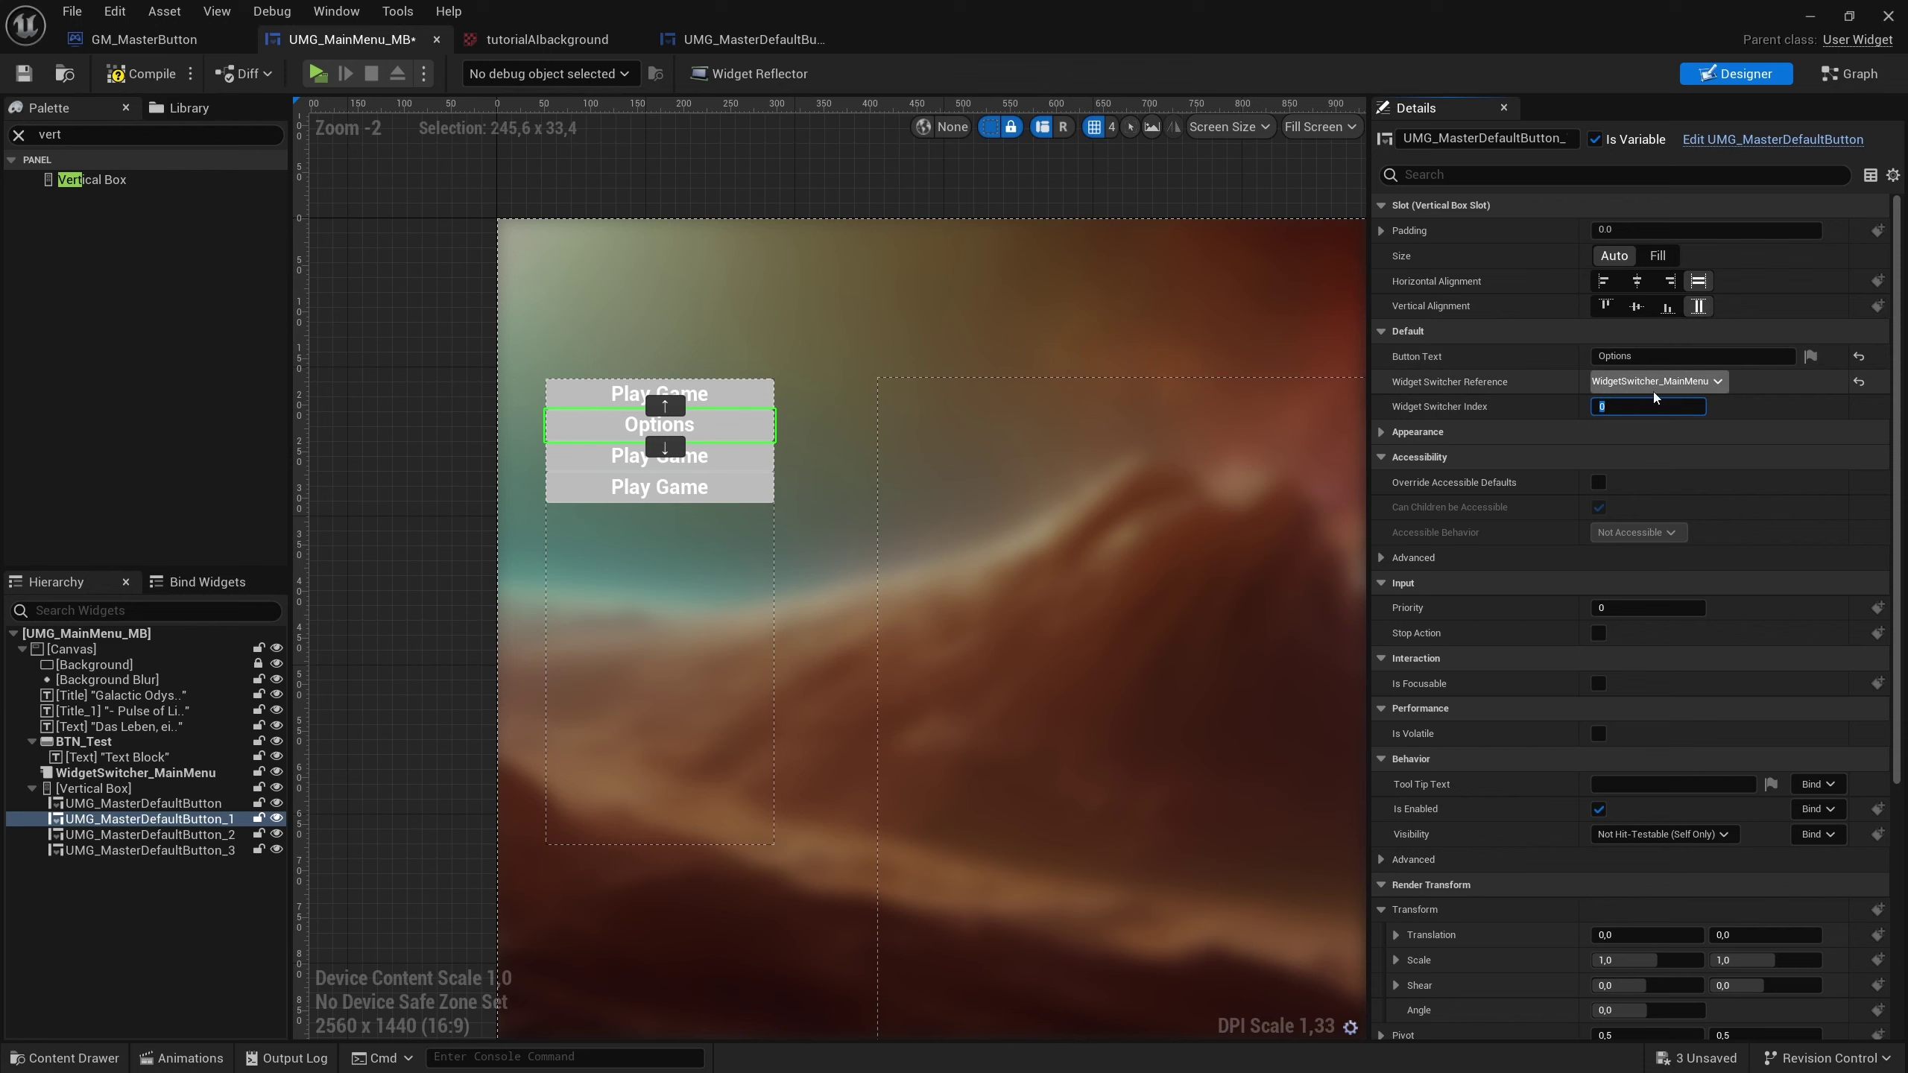
{"action": "type", "text": "1"}
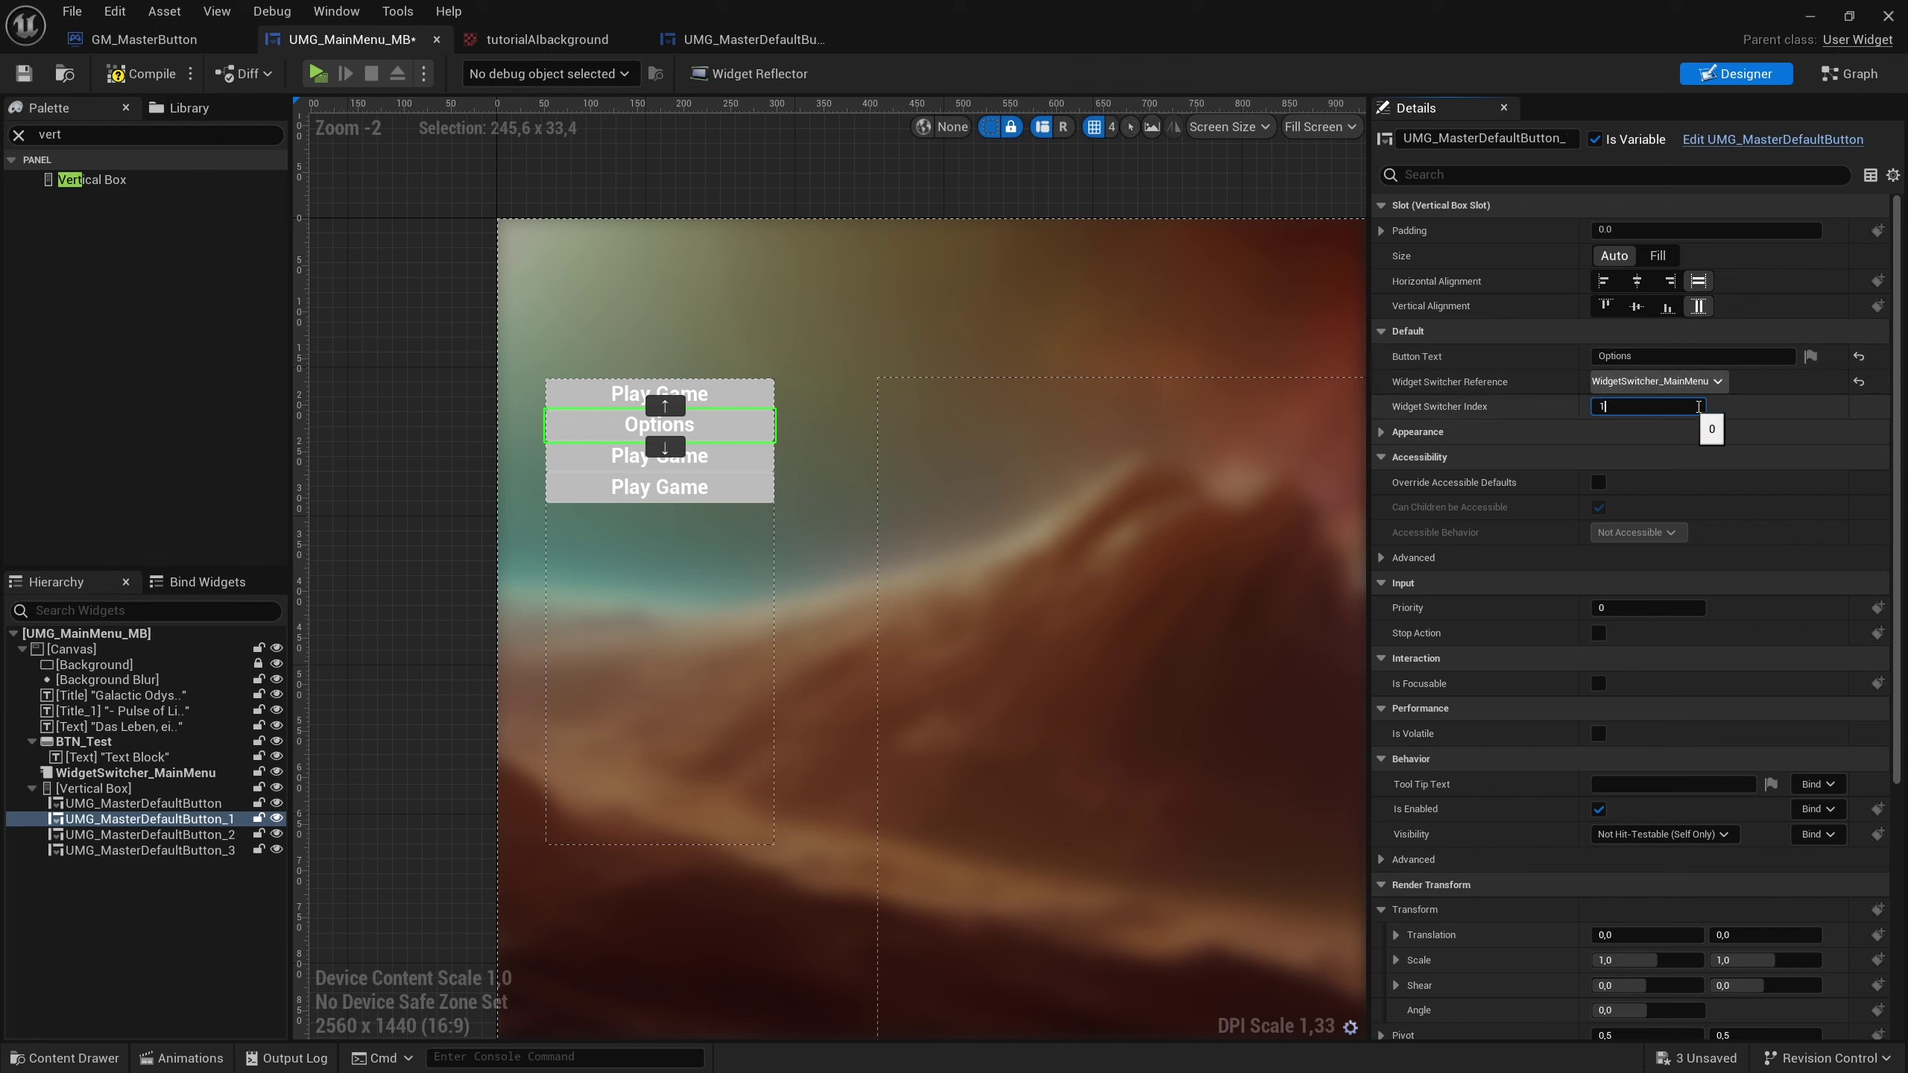
Make the next copy the Credits button, switching WidgetSwitcher_MainMenu to index 2.
{"action": "left_click", "coordinate": [659, 455]}
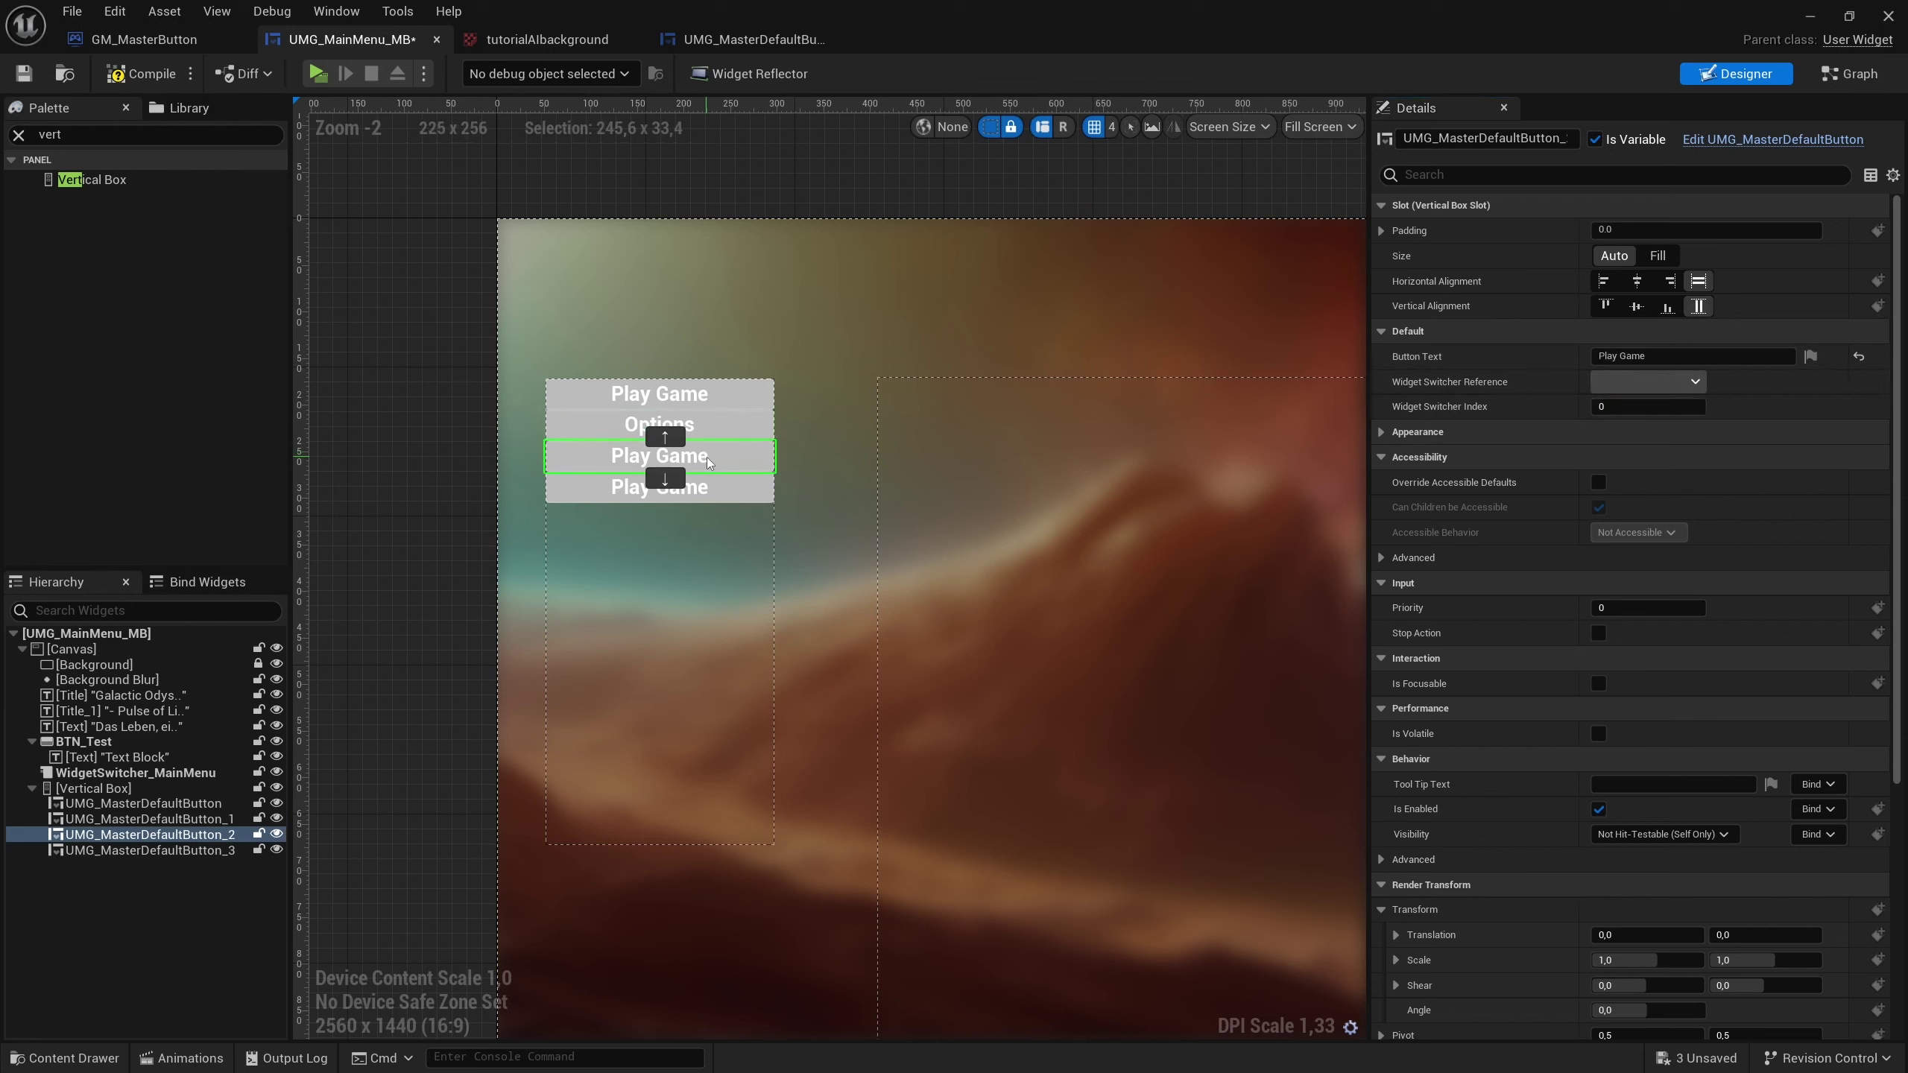
{"action": "double_click", "coordinate": [1666, 359]}
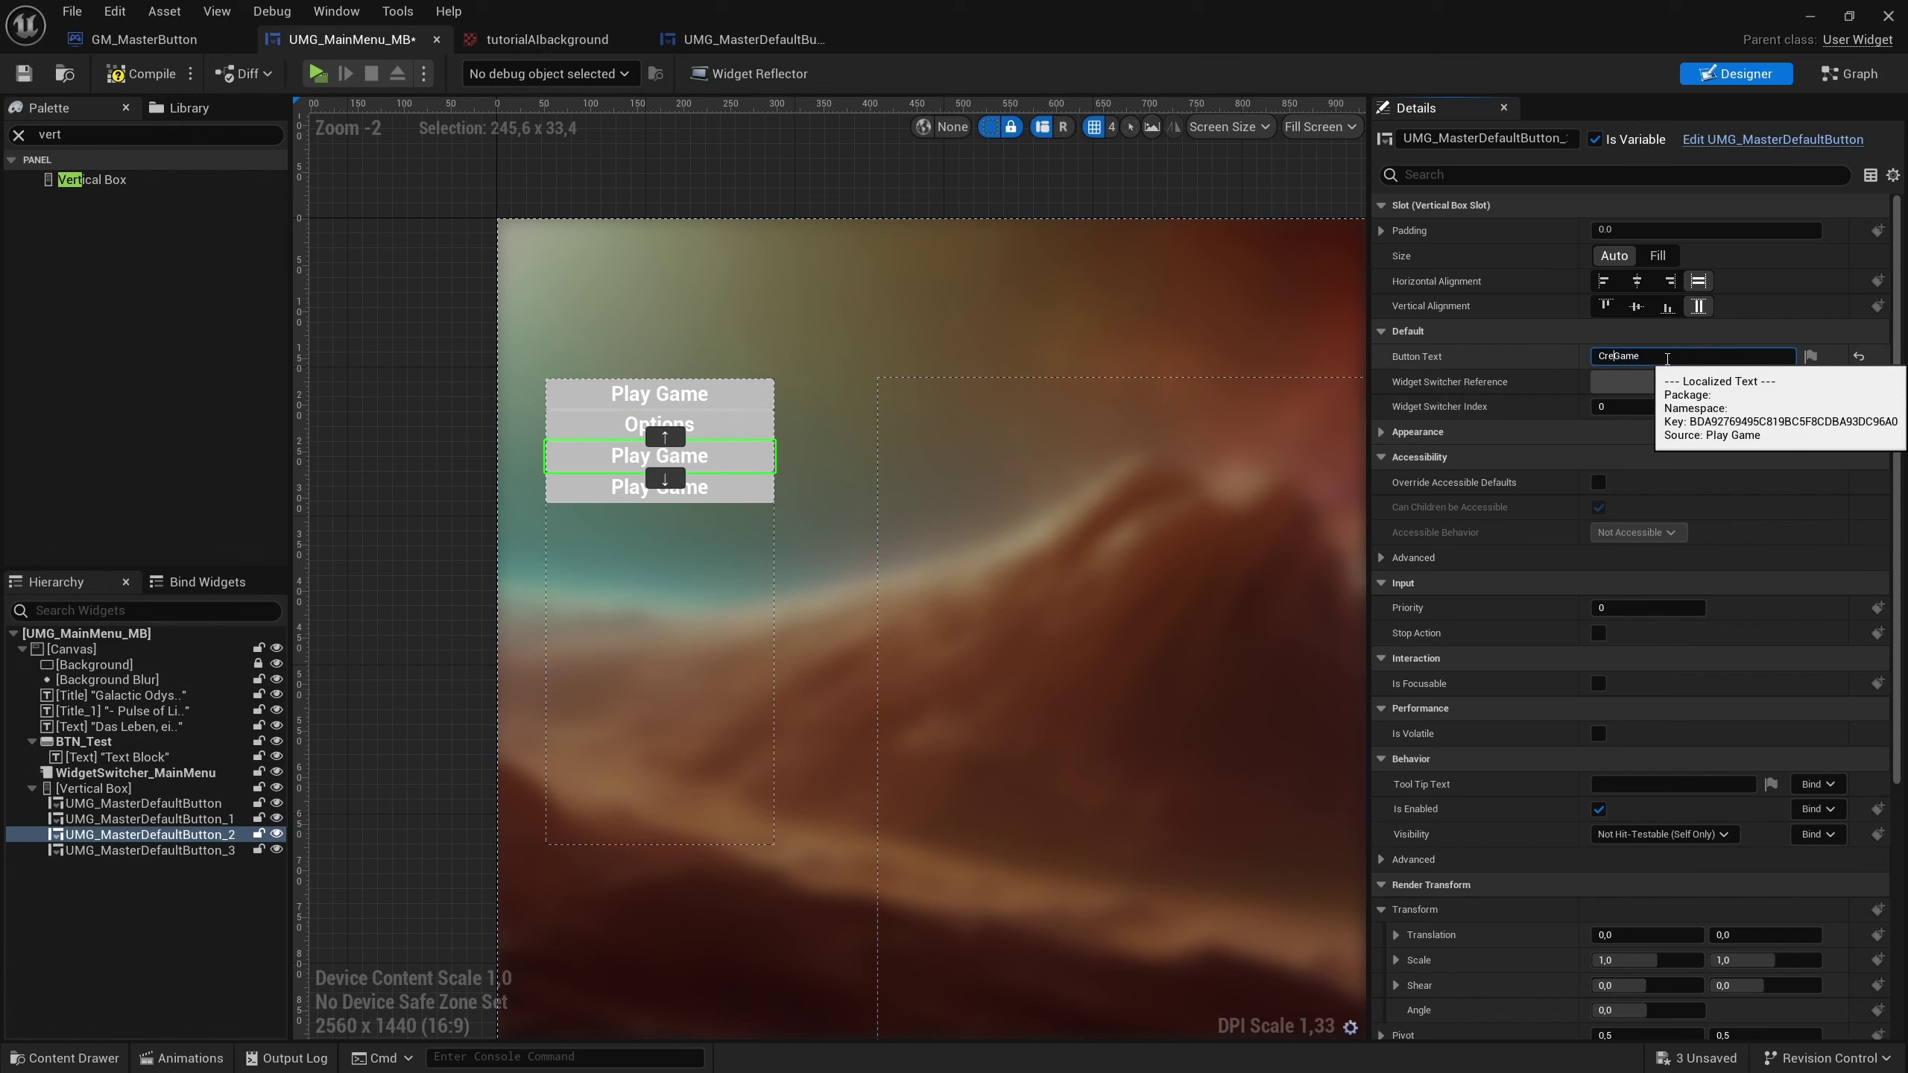
{"action": "key", "text": "ctrl+a"}
{"action": "type", "text": "Credits"}
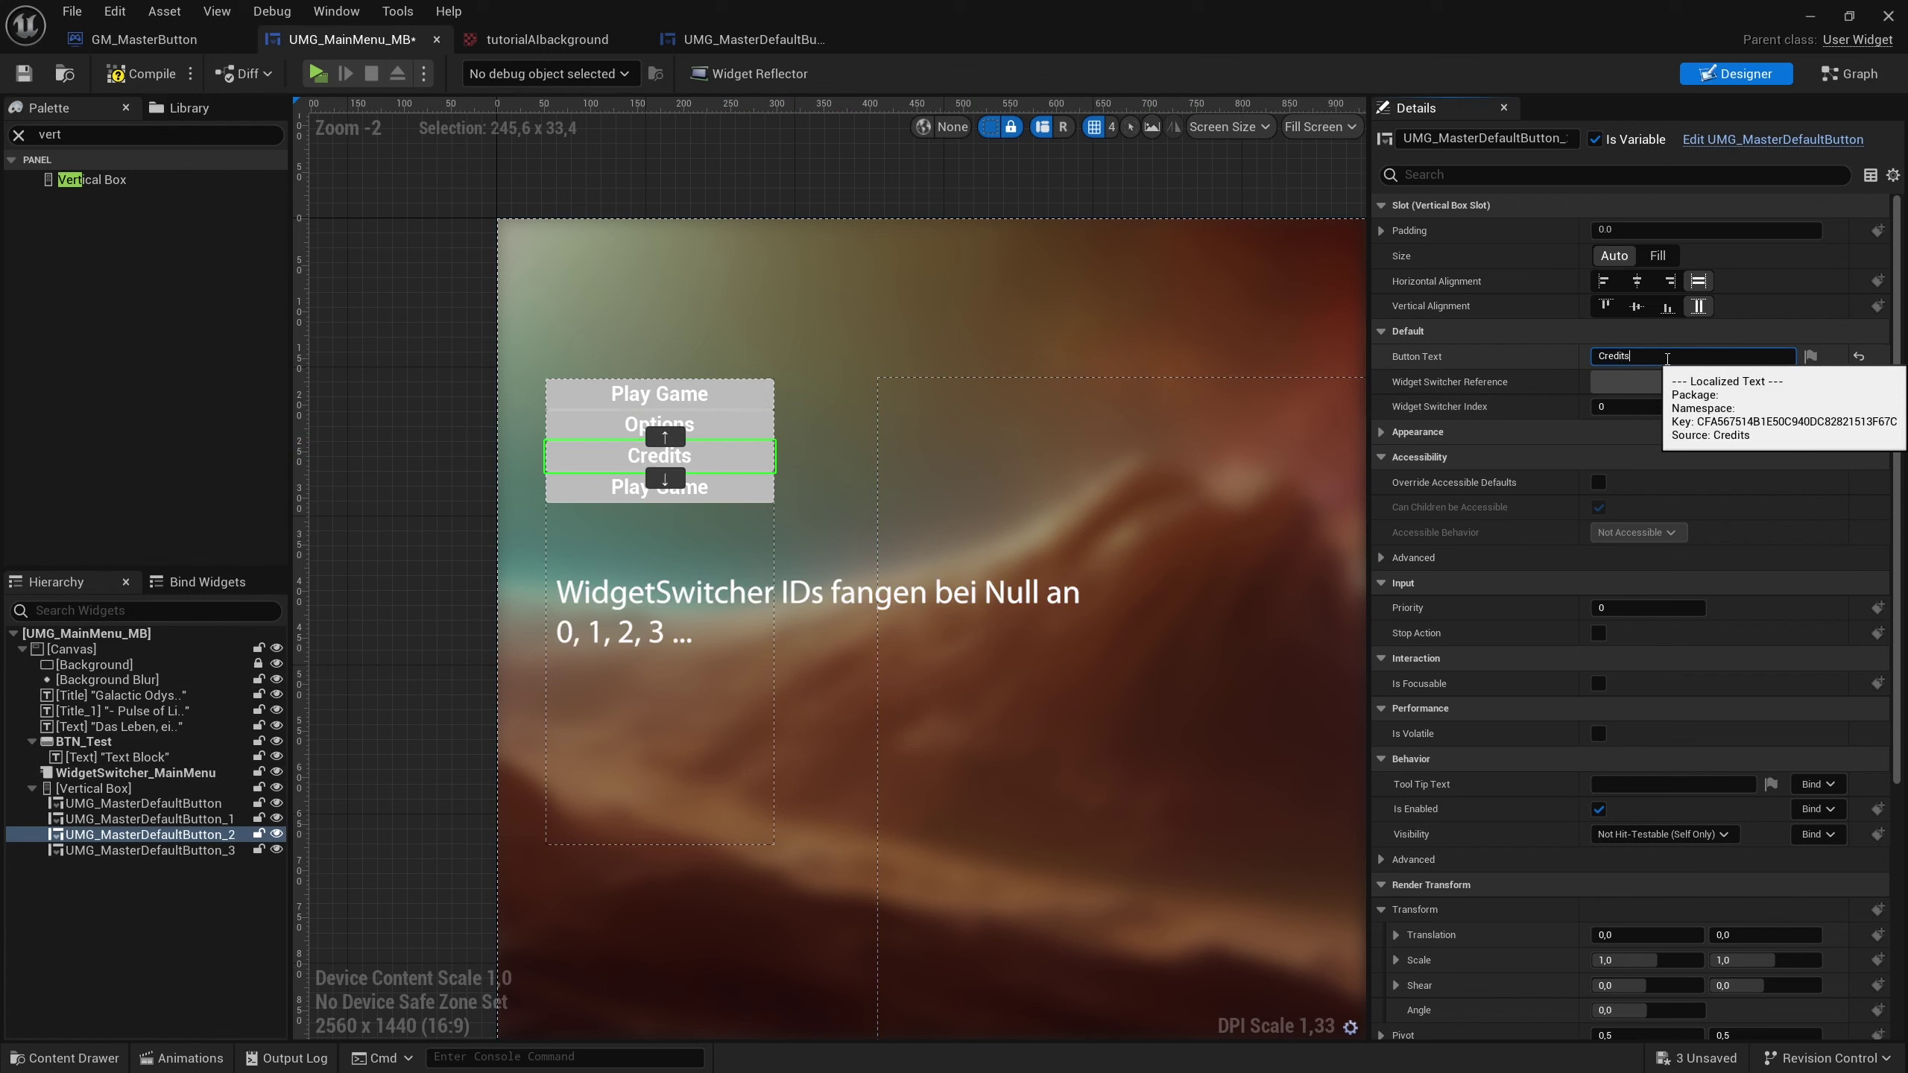
{"action": "left_click", "coordinate": [1641, 382]}
{"action": "left_click", "coordinate": [1645, 452]}
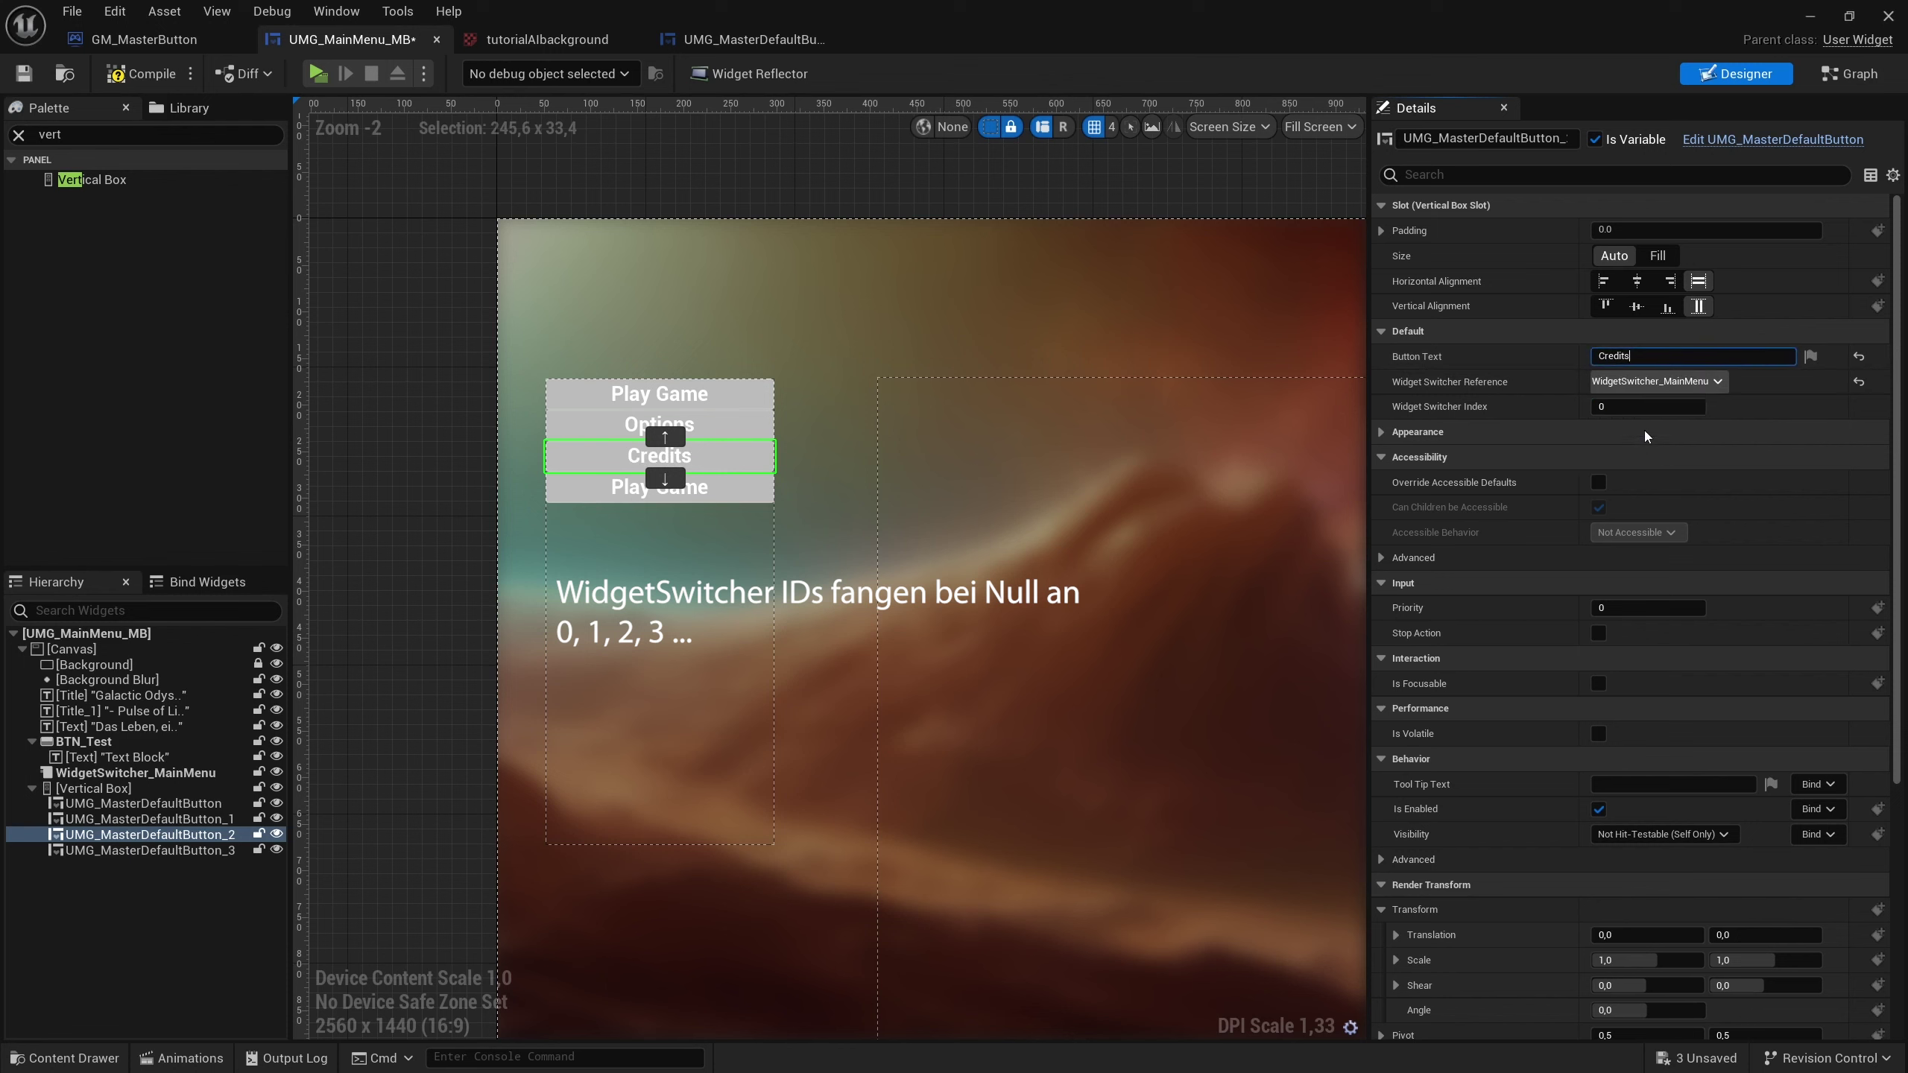
{"action": "left_click", "coordinate": [1644, 410]}
{"action": "key", "text": "BackSpace"}
{"action": "type", "text": "2"}
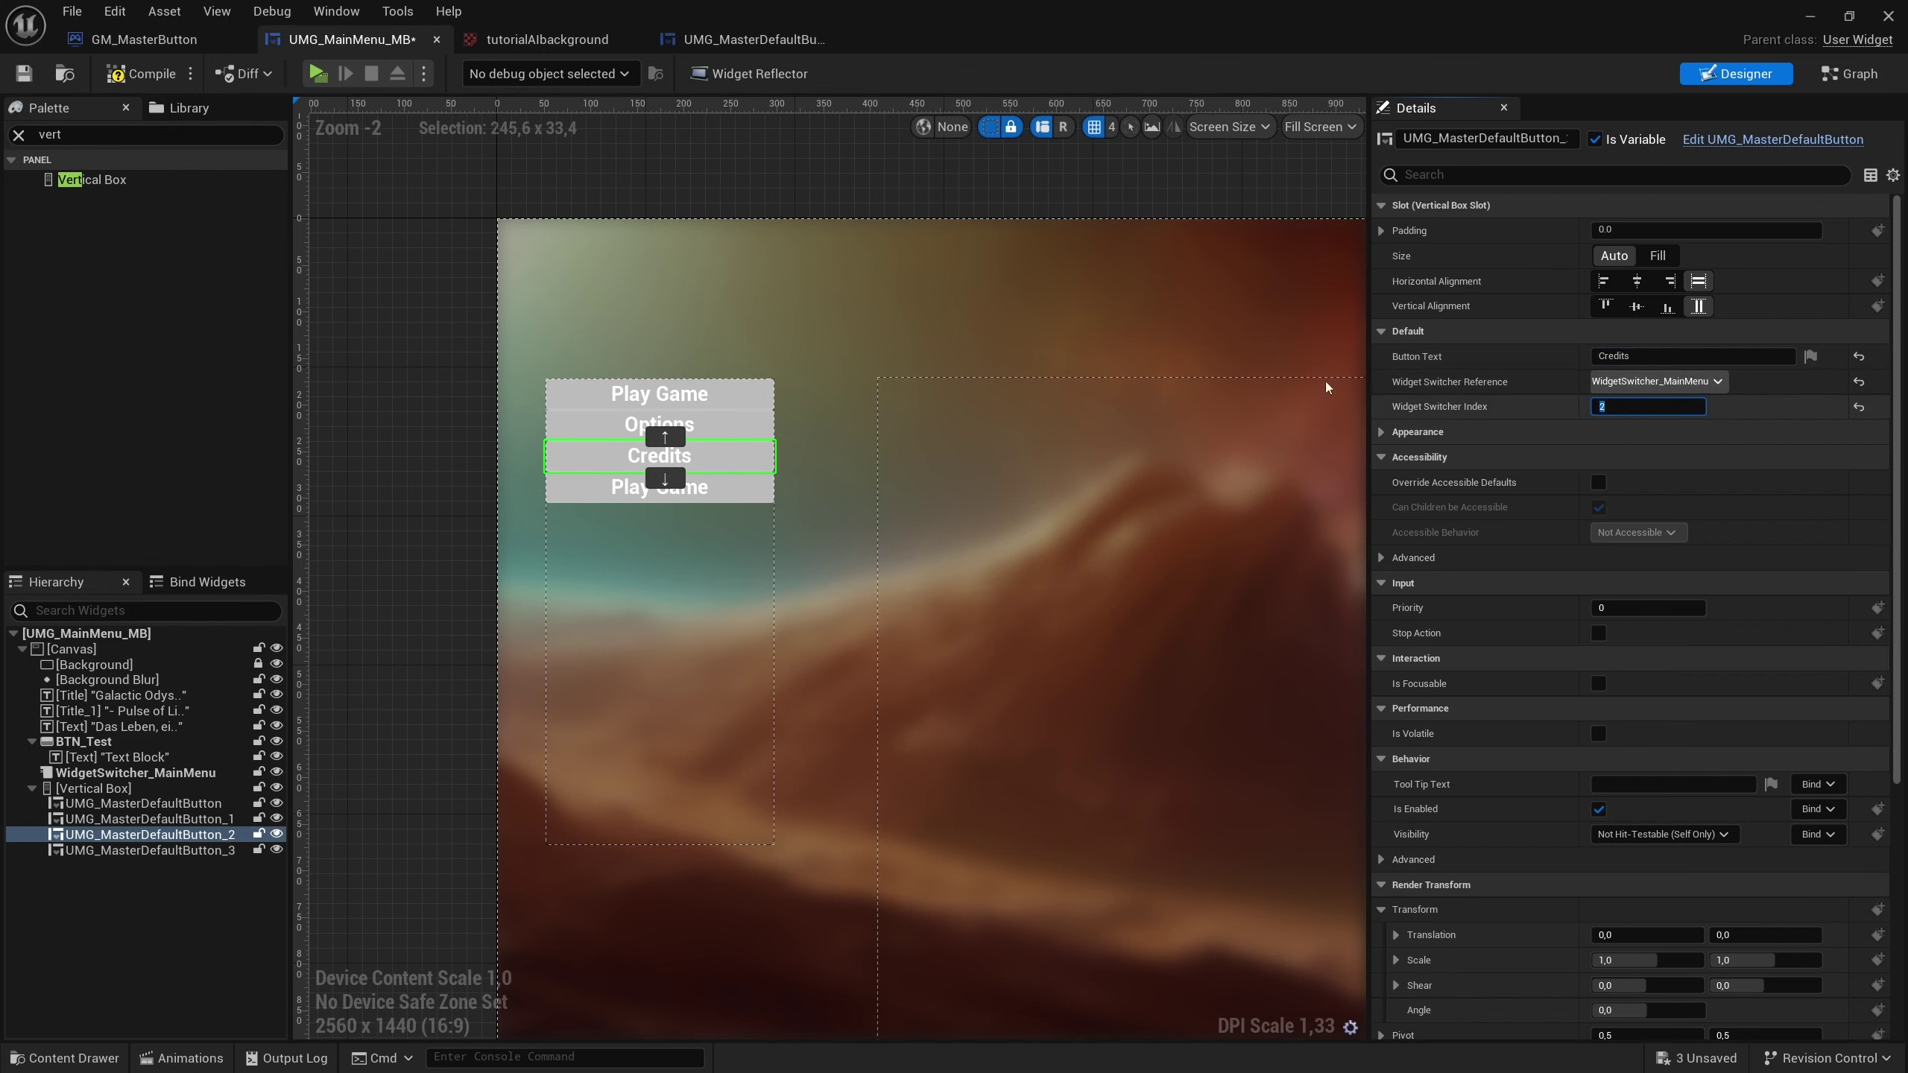
Relabel the fourth button from Play Game to Quit Game.
{"action": "left_click", "coordinate": [660, 486]}
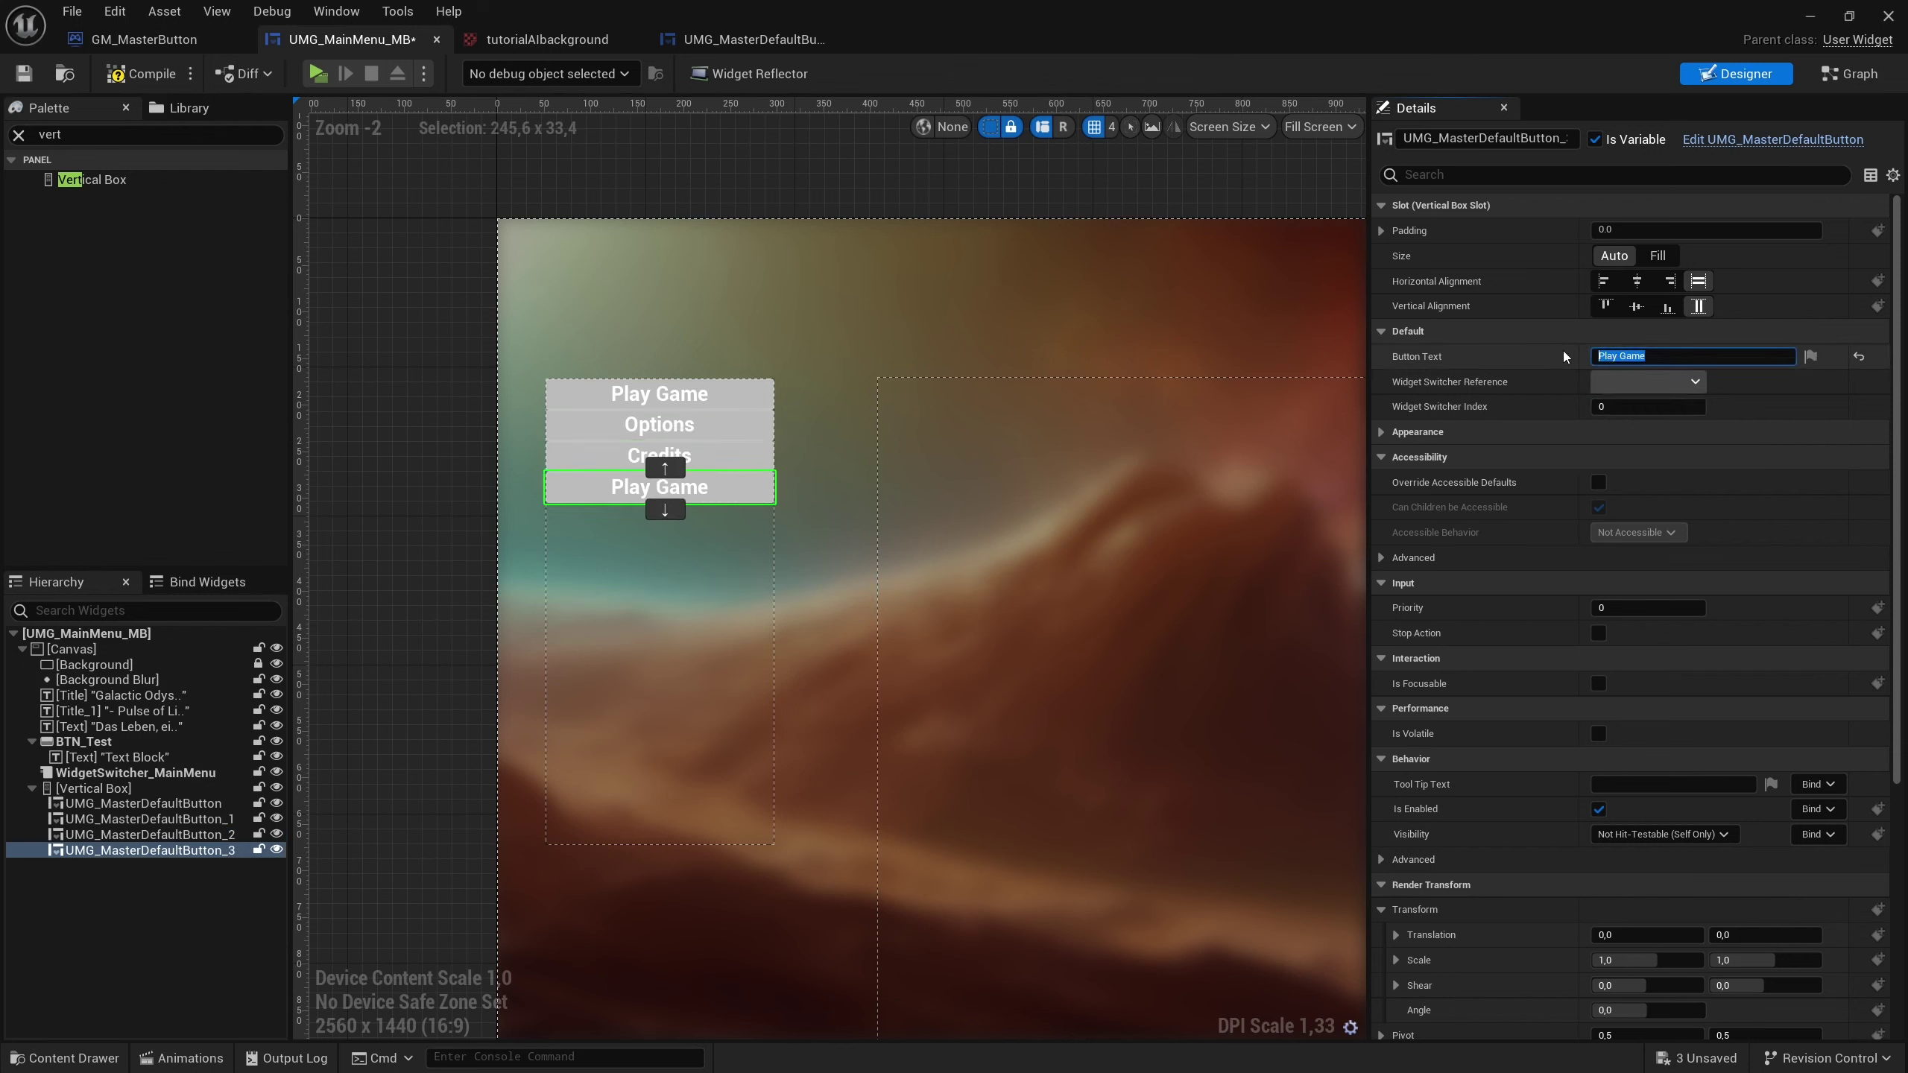
{"action": "key", "text": "BackSpace"}
{"action": "type", "text": "Game"}
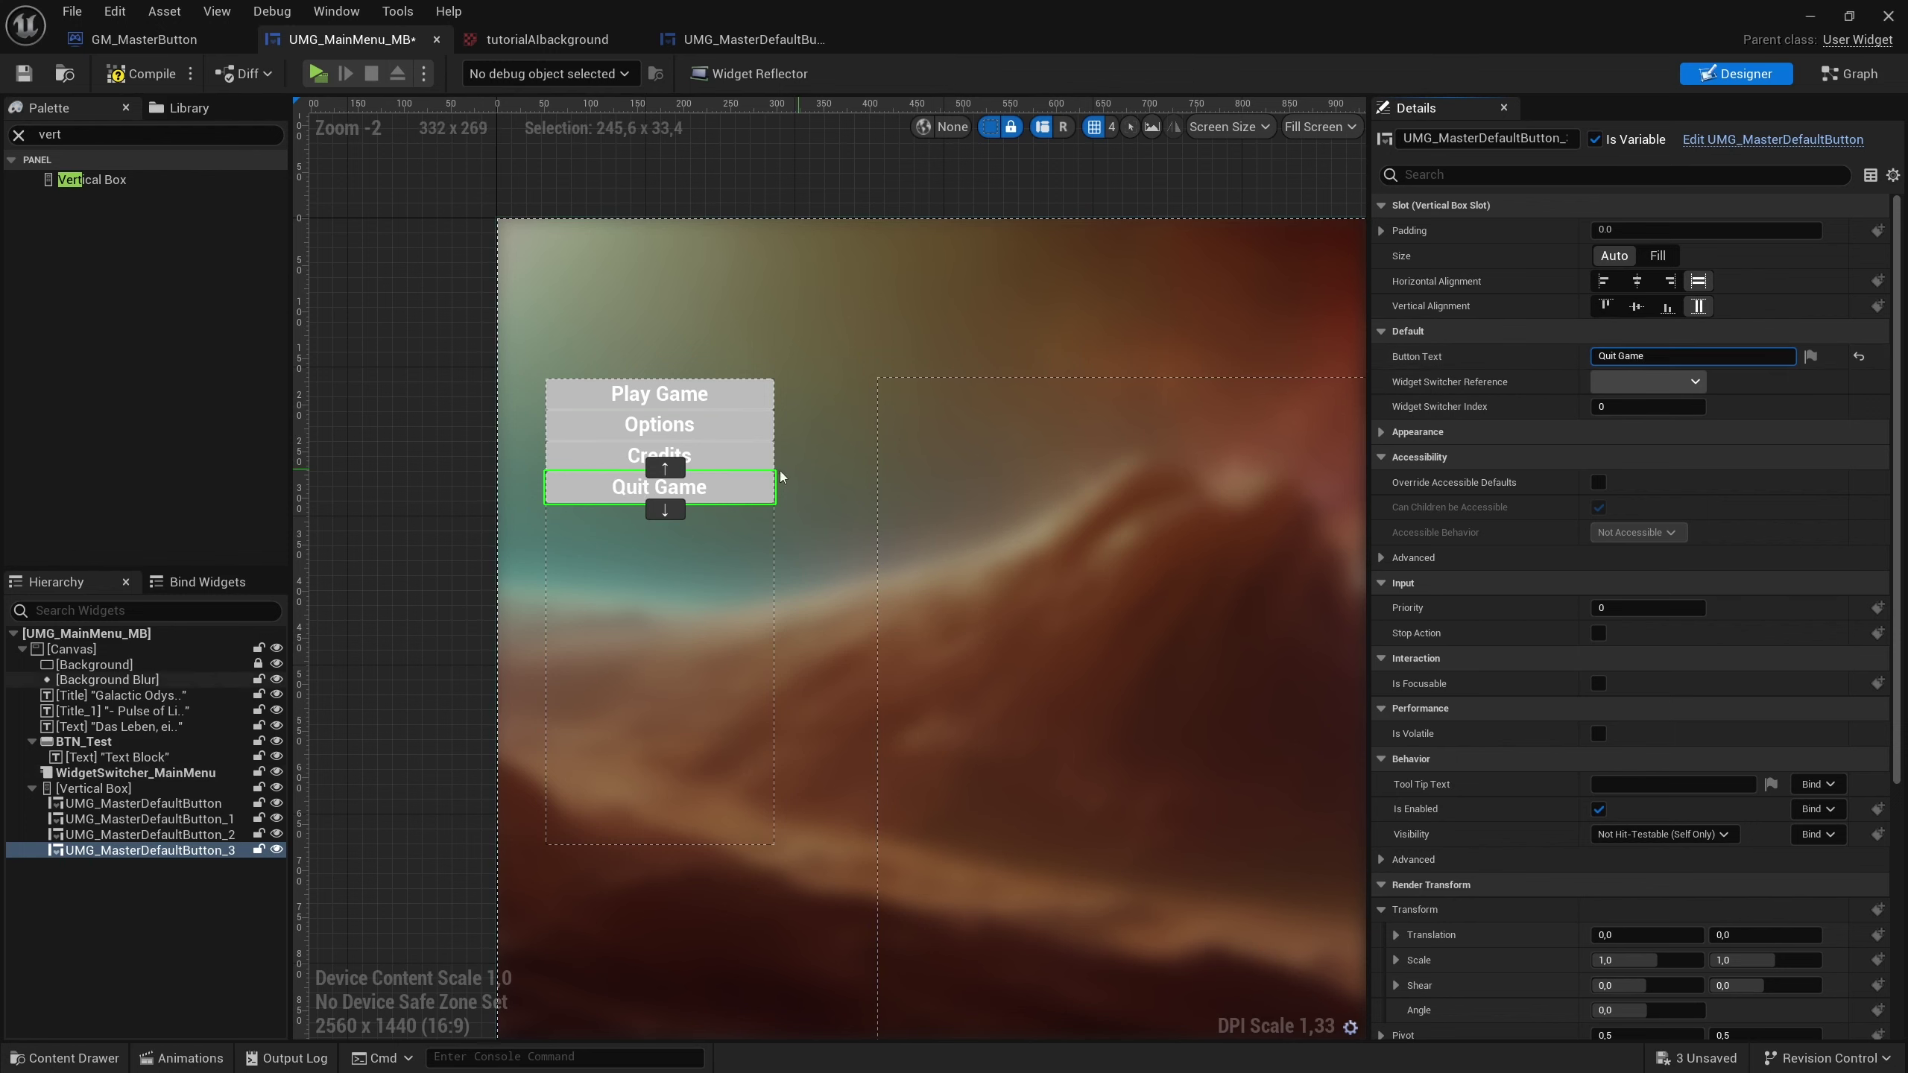
{"action": "scroll", "coordinate": [808, 290], "scroll_direction": "down", "scroll_amount": 2}
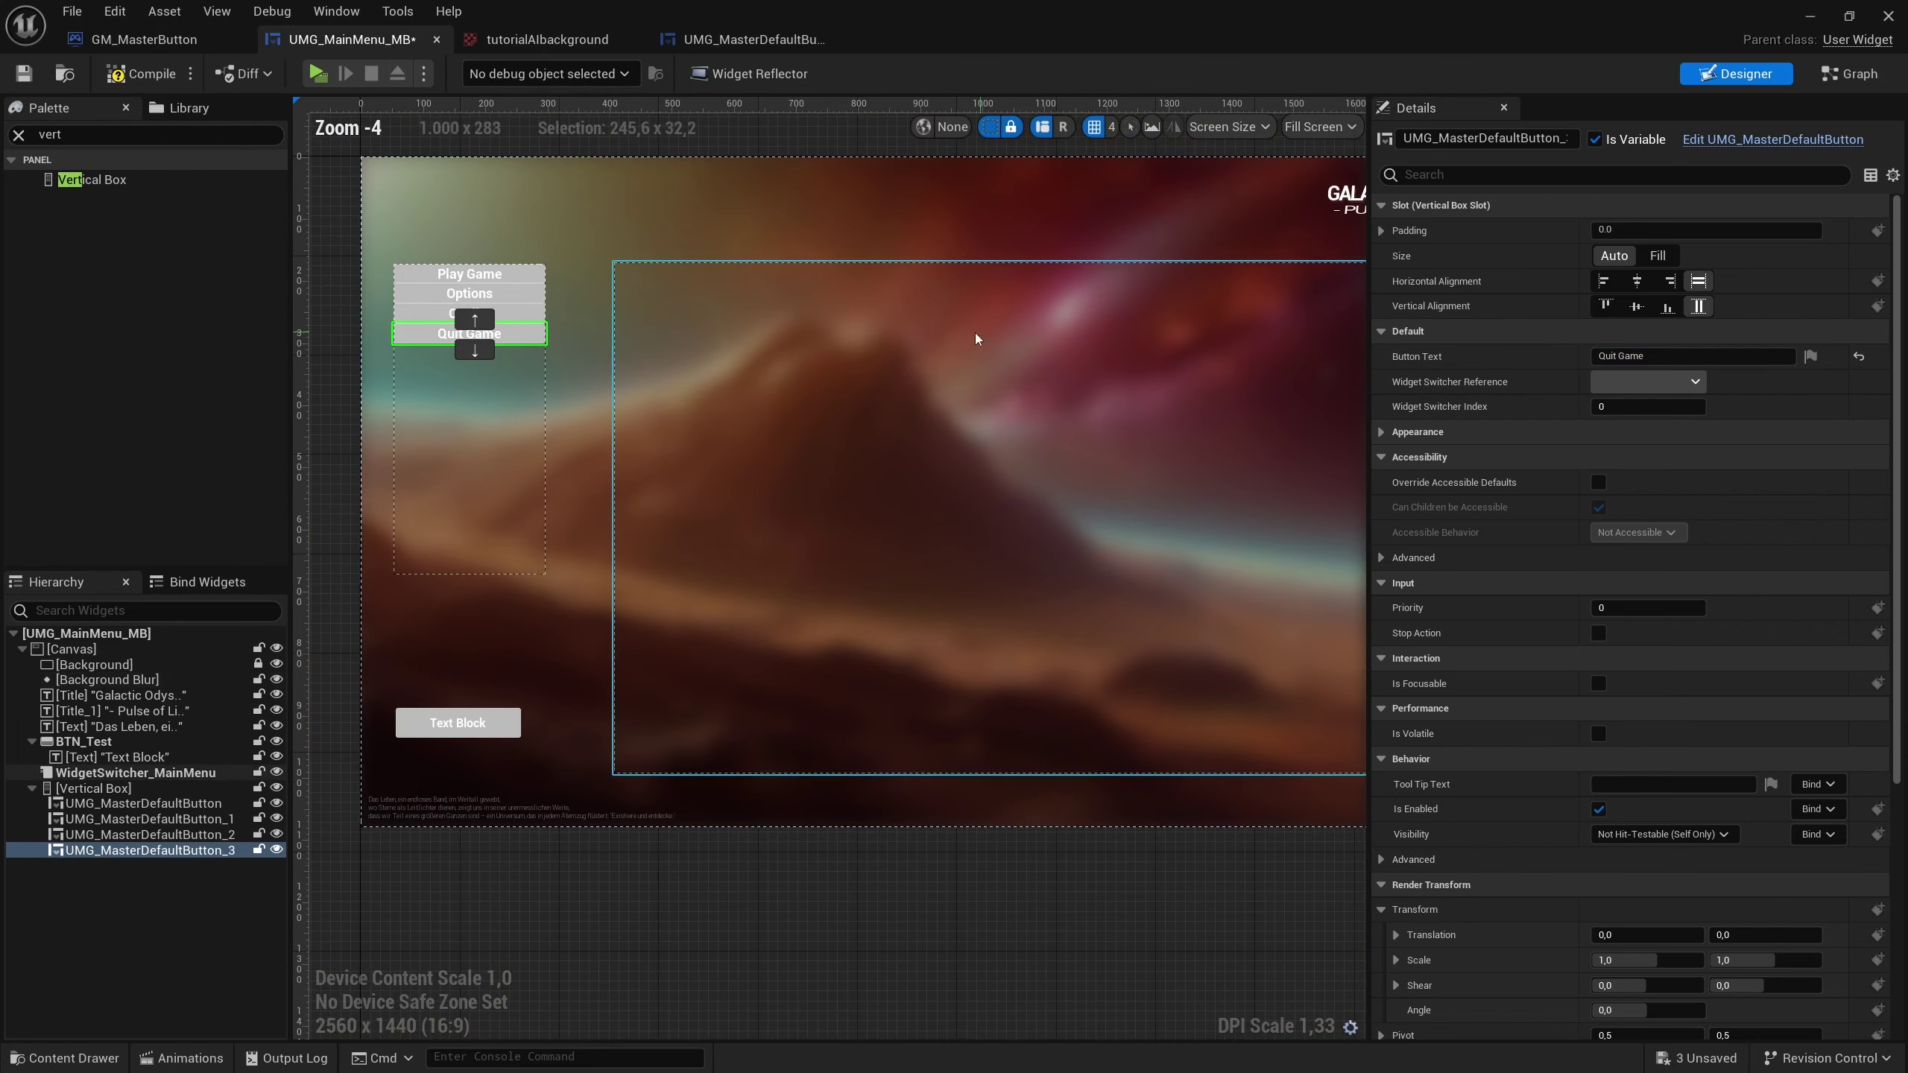
{"action": "scroll", "coordinate": [829, 486], "scroll_direction": "up", "scroll_amount": 3}
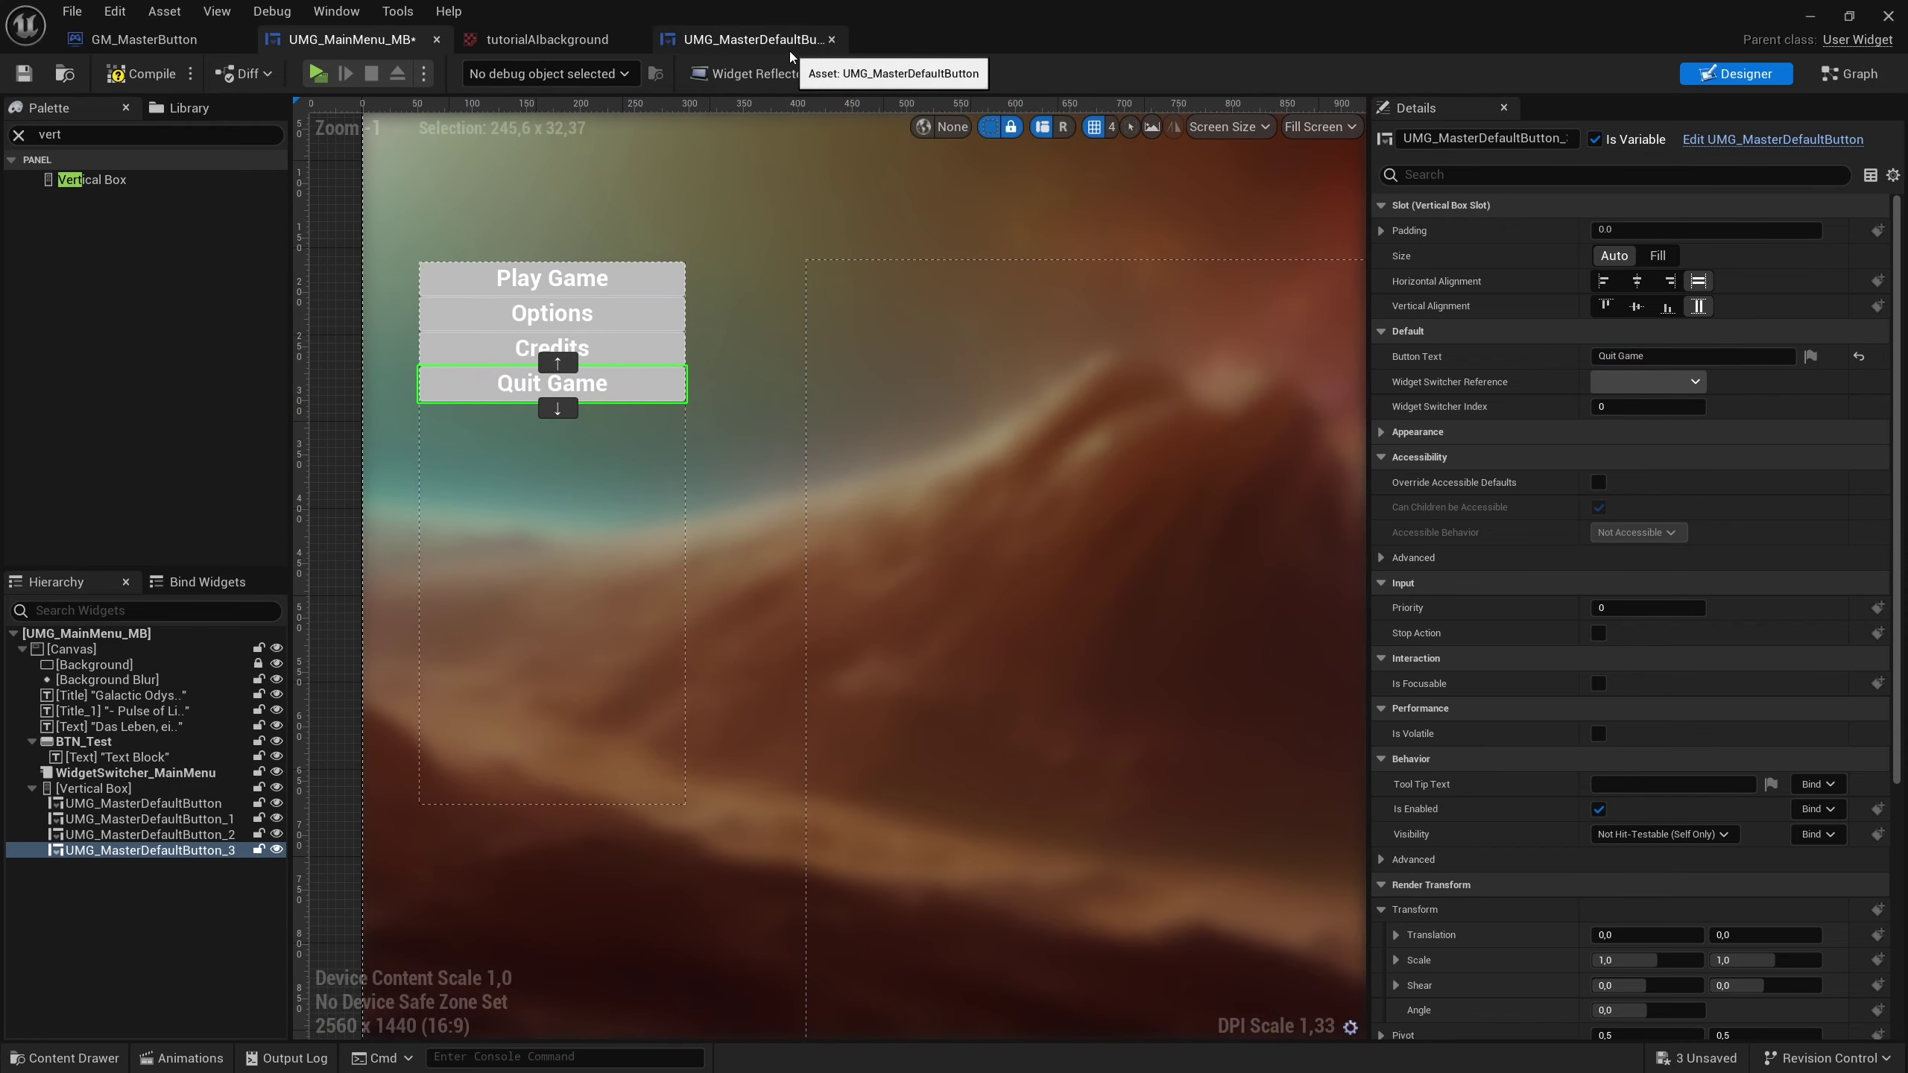
In the master button's event graph, spread out the On Clicked and switcher nodes to make room.
{"action": "left_click", "coordinate": [756, 44]}
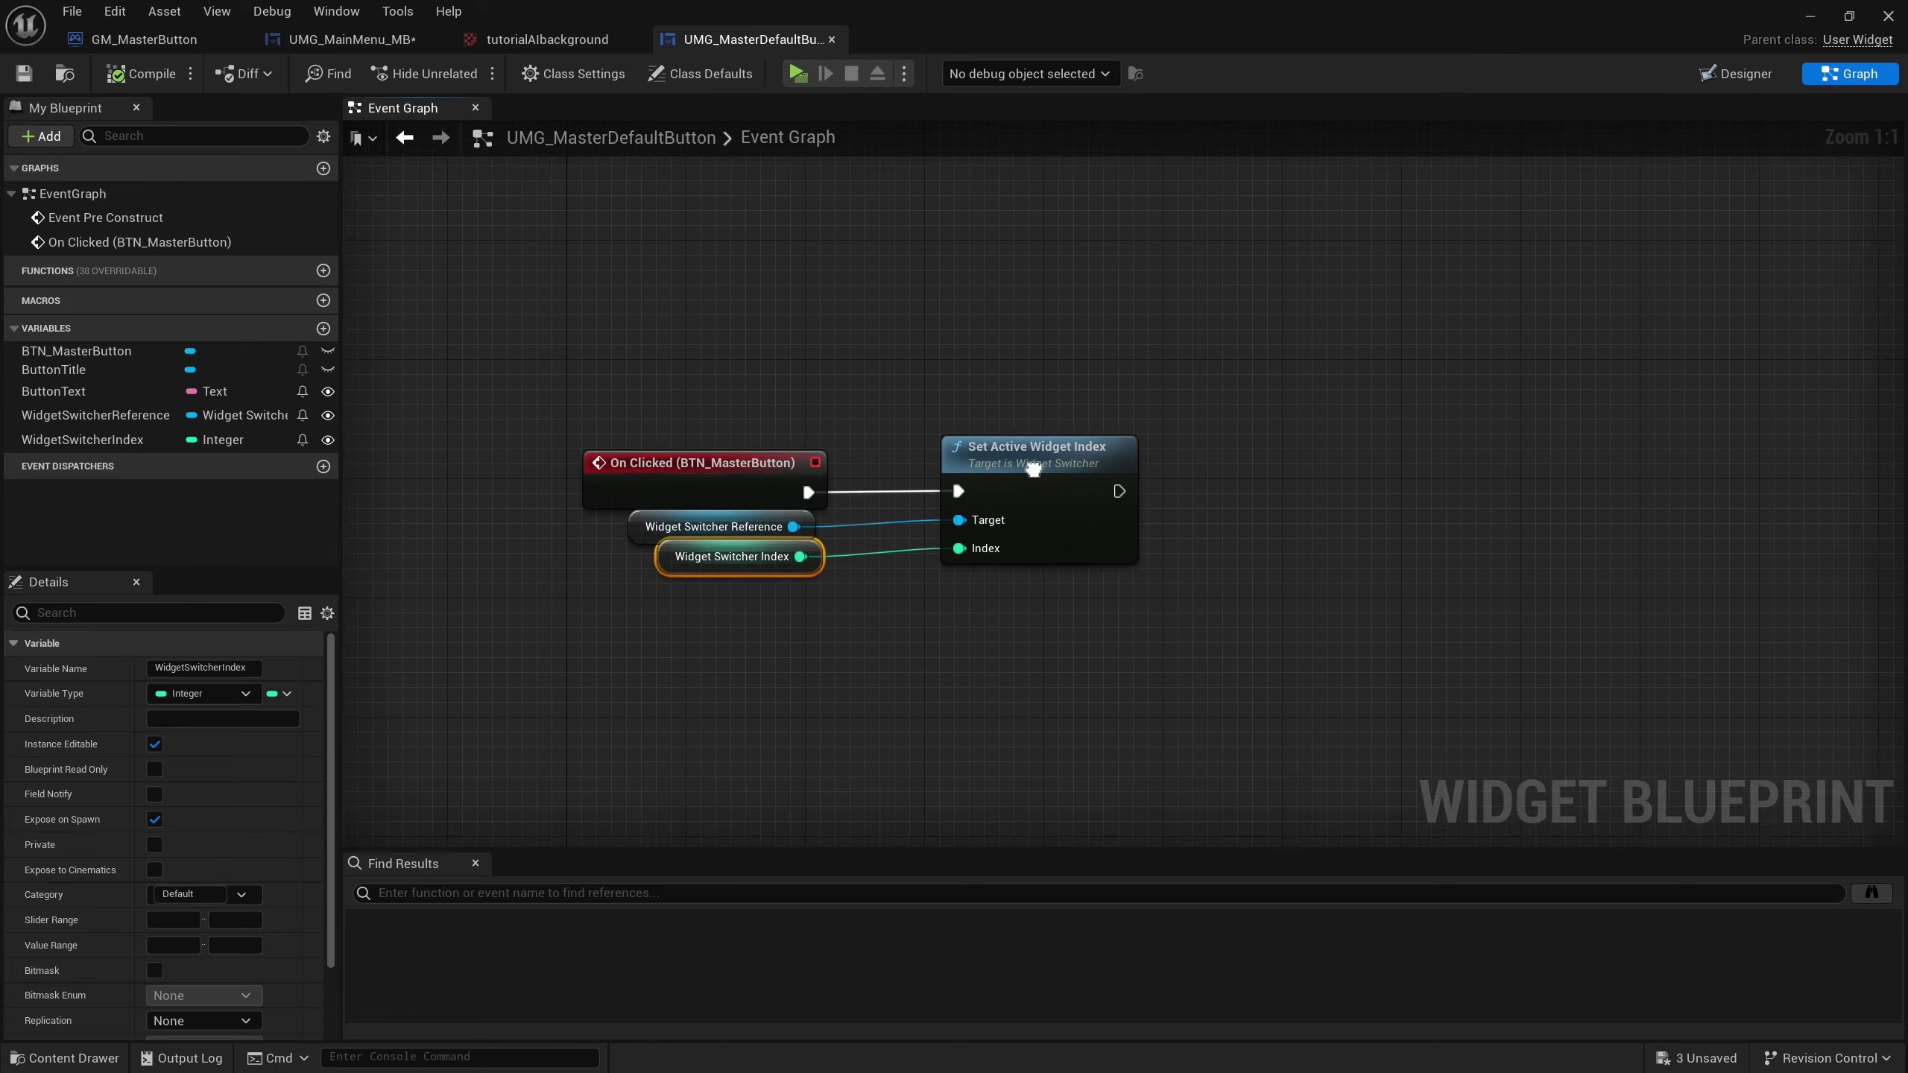
{"action": "right_click_drag", "start_coordinate": [783, 787], "coordinate": [776, 470]}
{"action": "scroll", "coordinate": [776, 470], "scroll_direction": "up", "scroll_amount": 2}
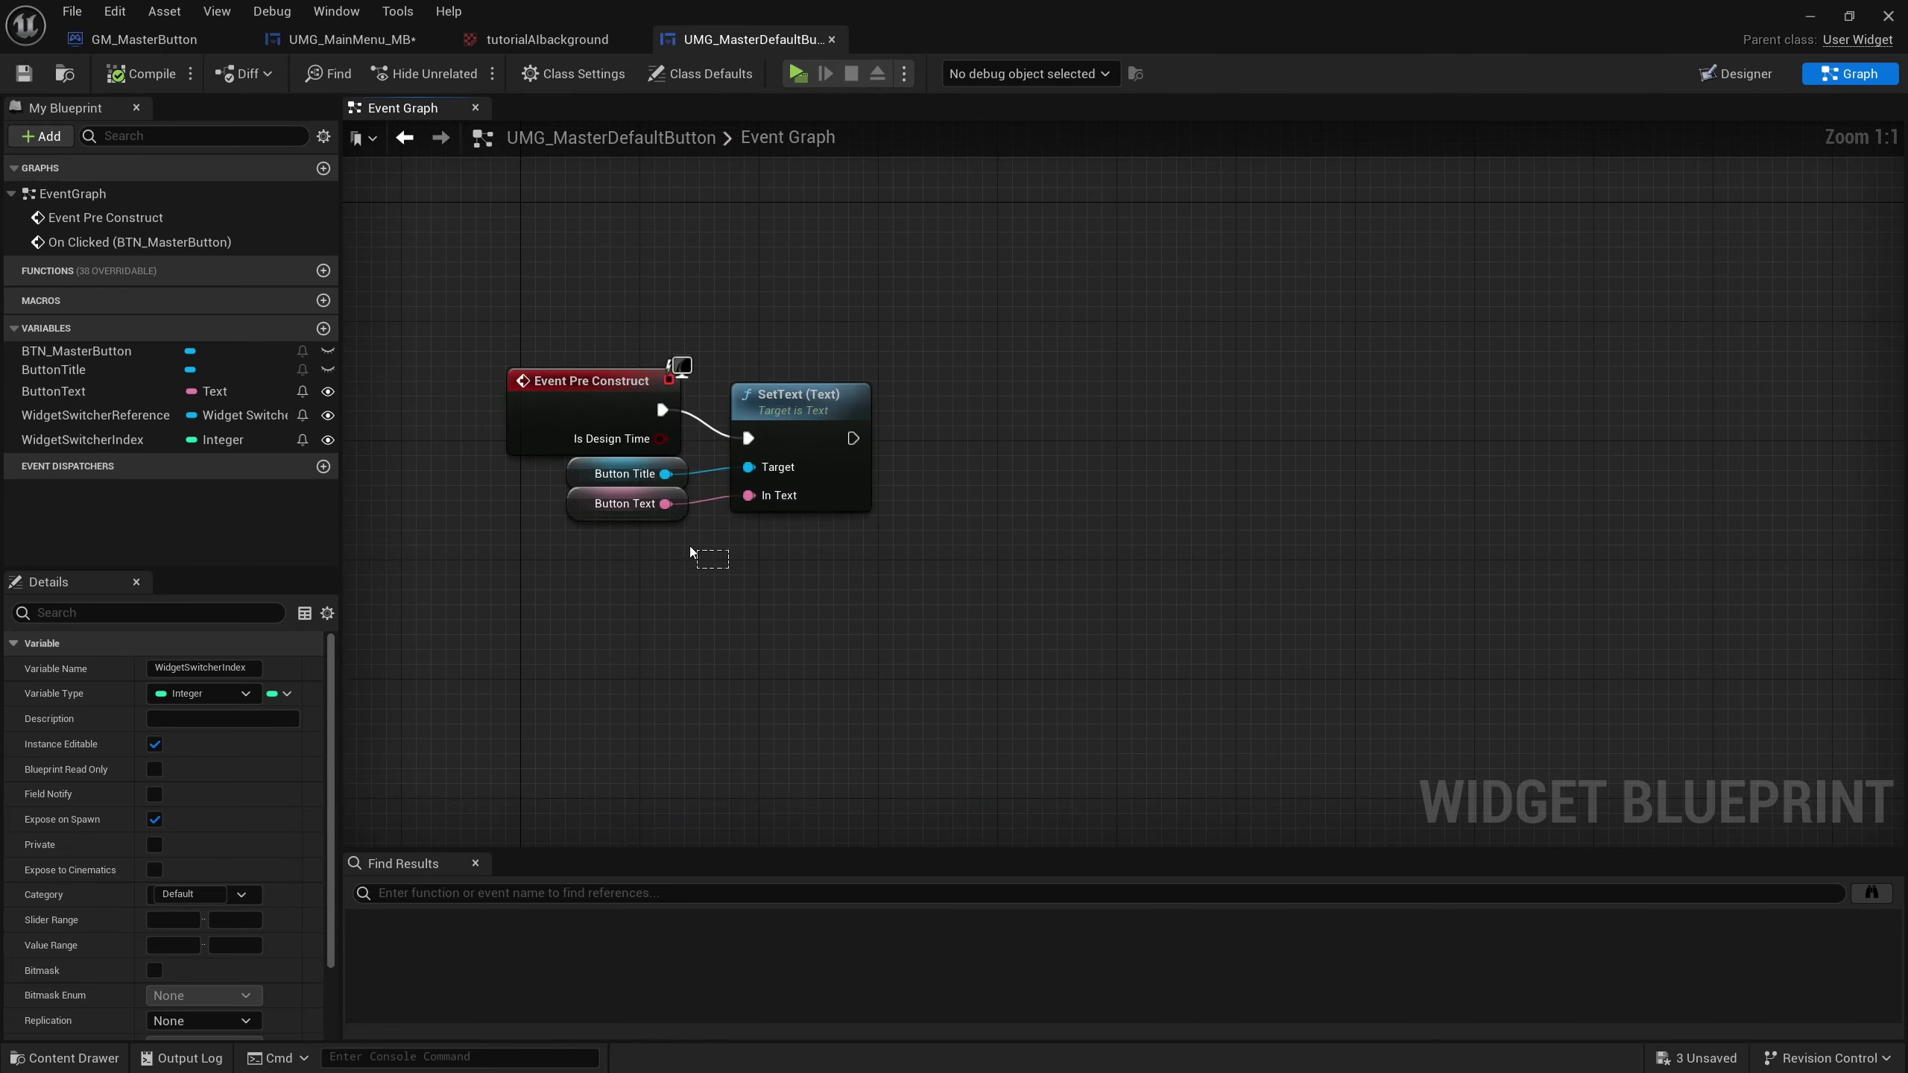
{"action": "left_click_drag", "start_coordinate": [729, 569], "coordinate": [661, 488]}
{"action": "right_click_drag", "start_coordinate": [823, 702], "coordinate": [824, 383]}
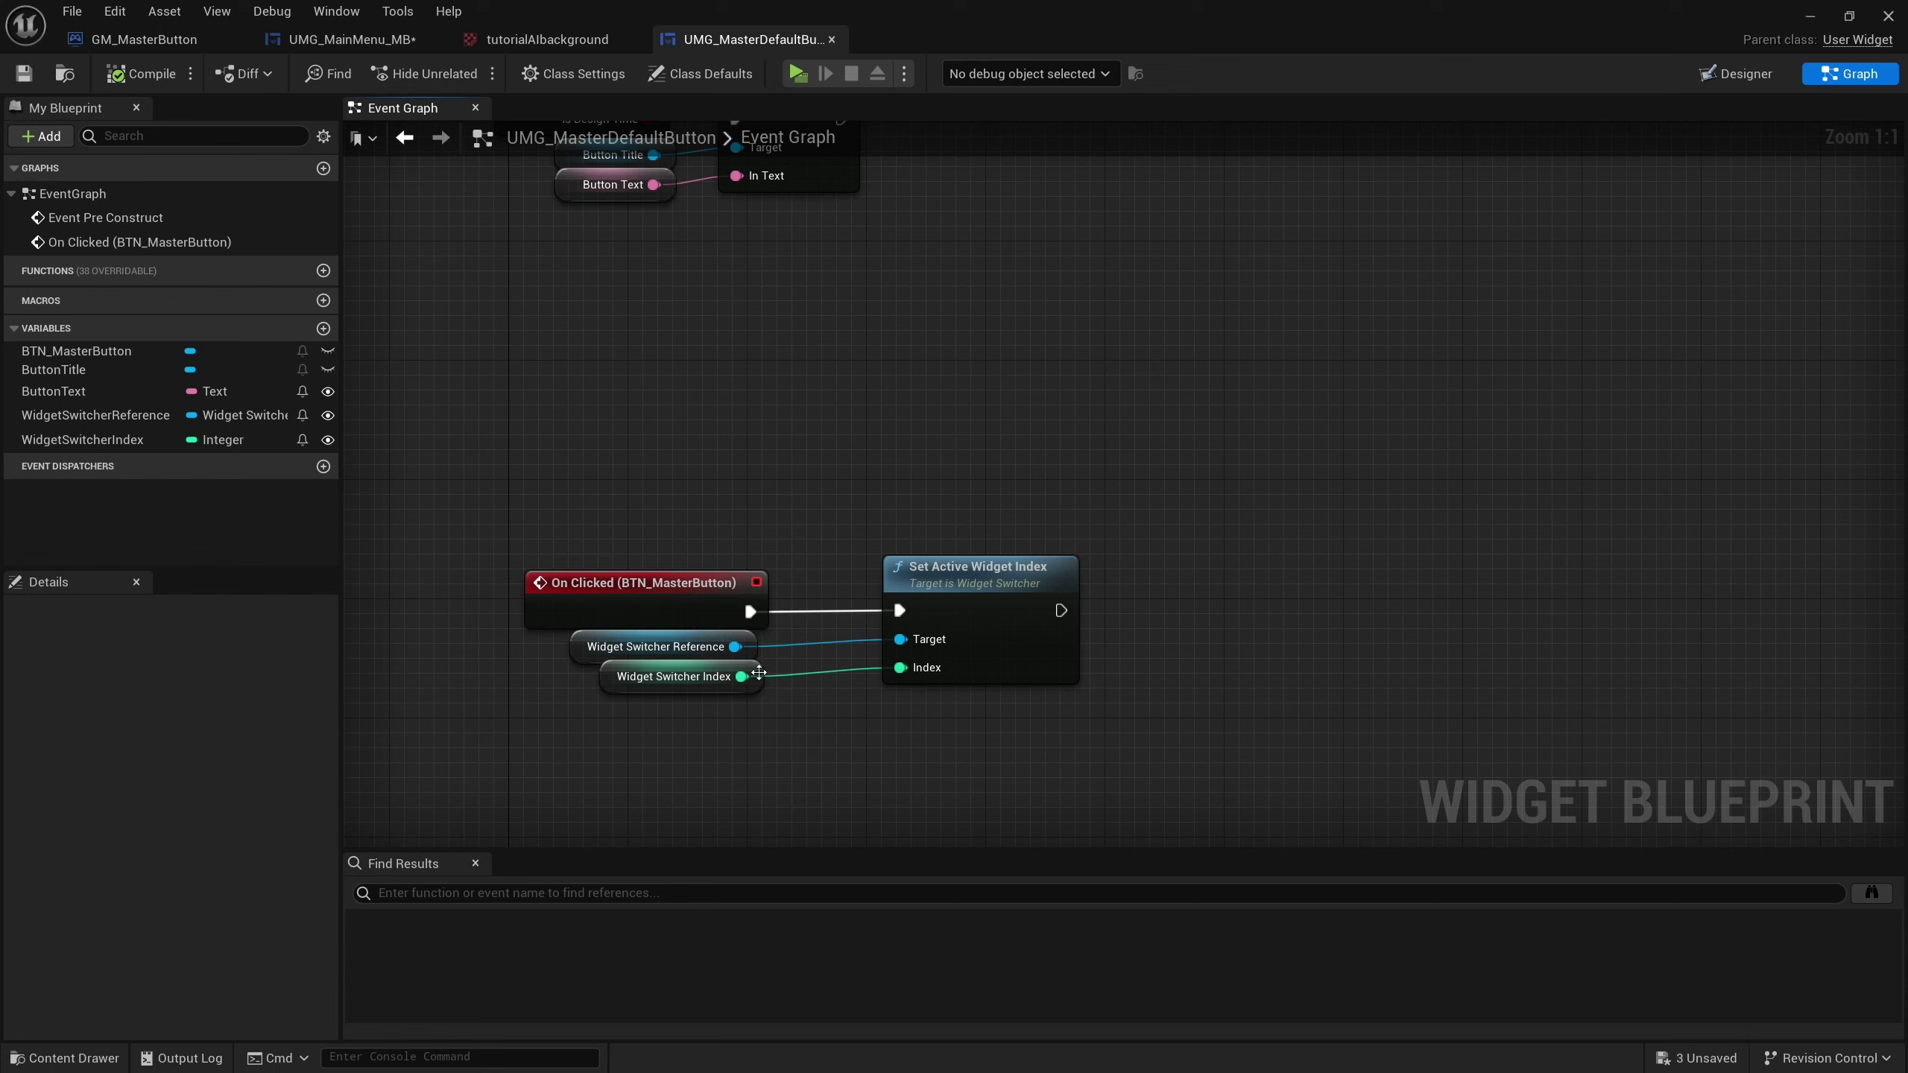
{"action": "left_click_drag", "start_coordinate": [966, 595], "coordinate": [1295, 594]}
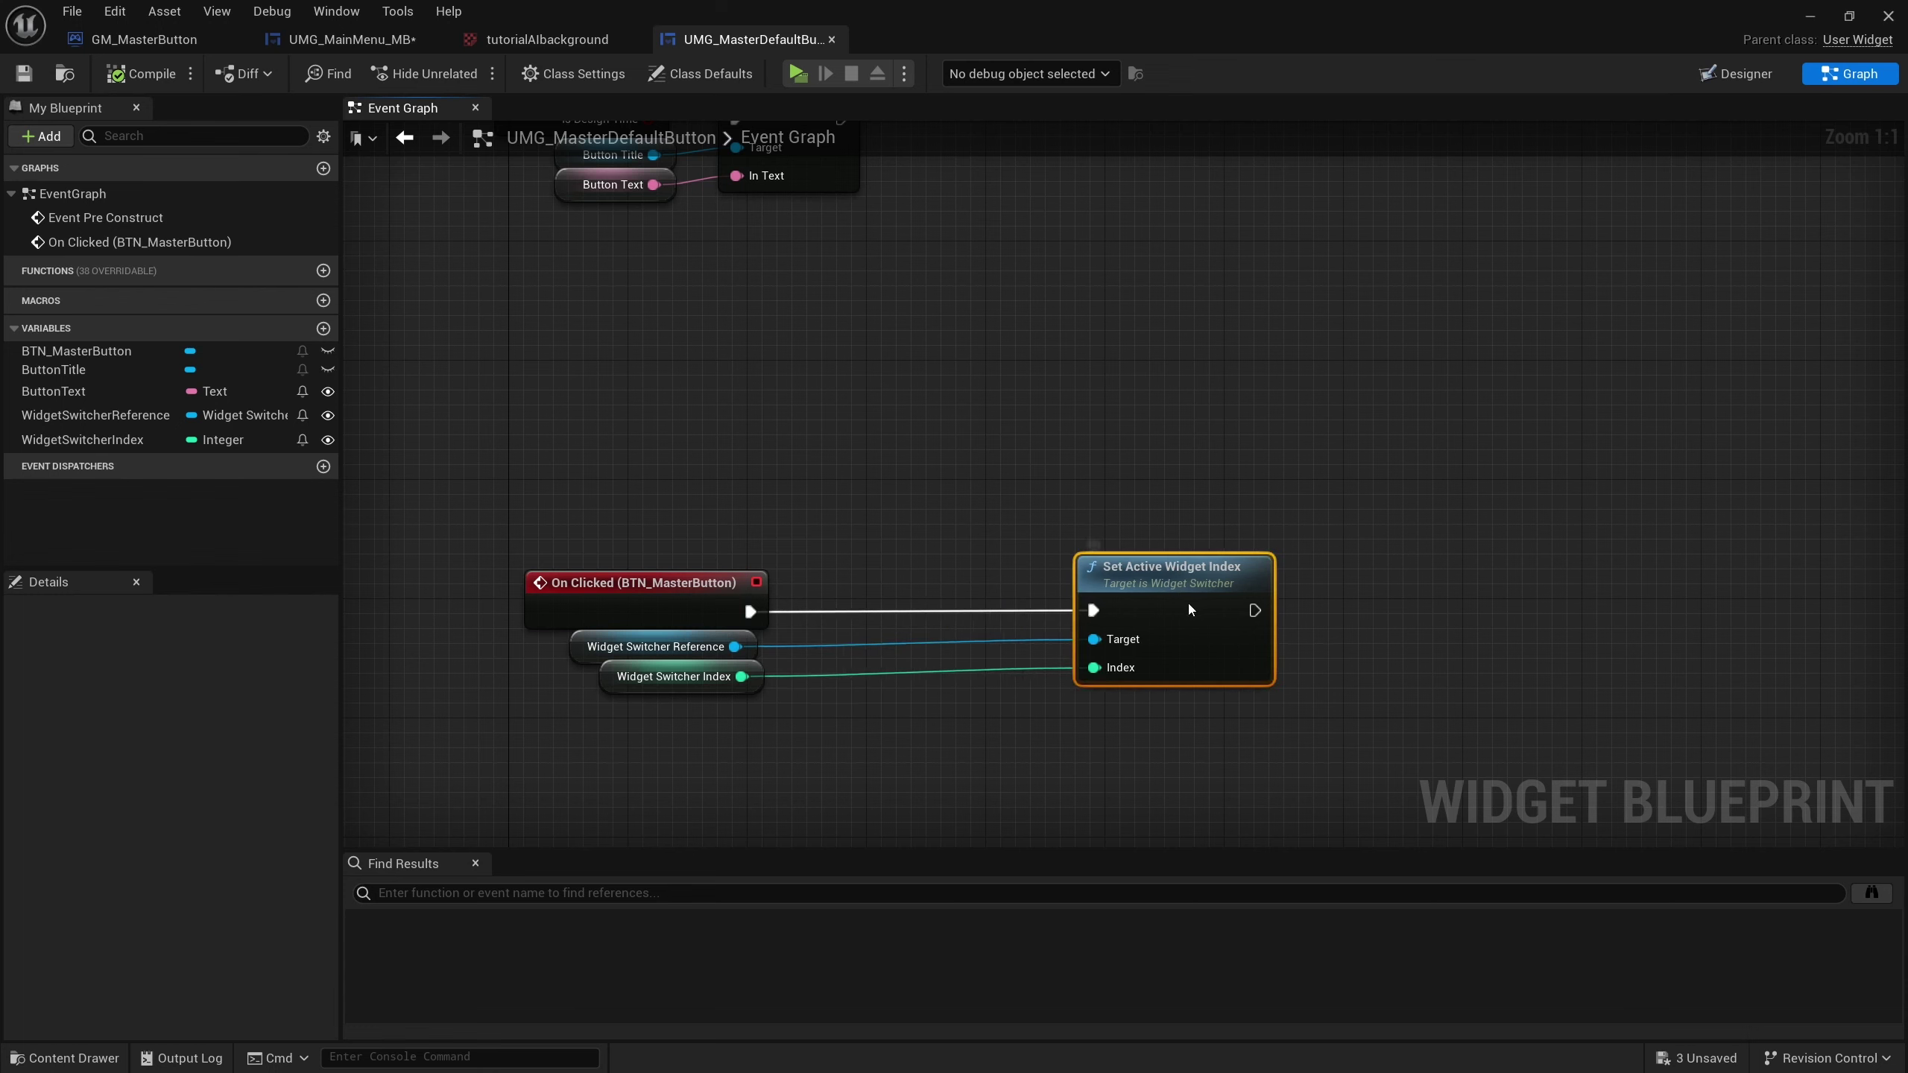
{"action": "left_click_drag", "start_coordinate": [712, 739], "coordinate": [693, 640]}
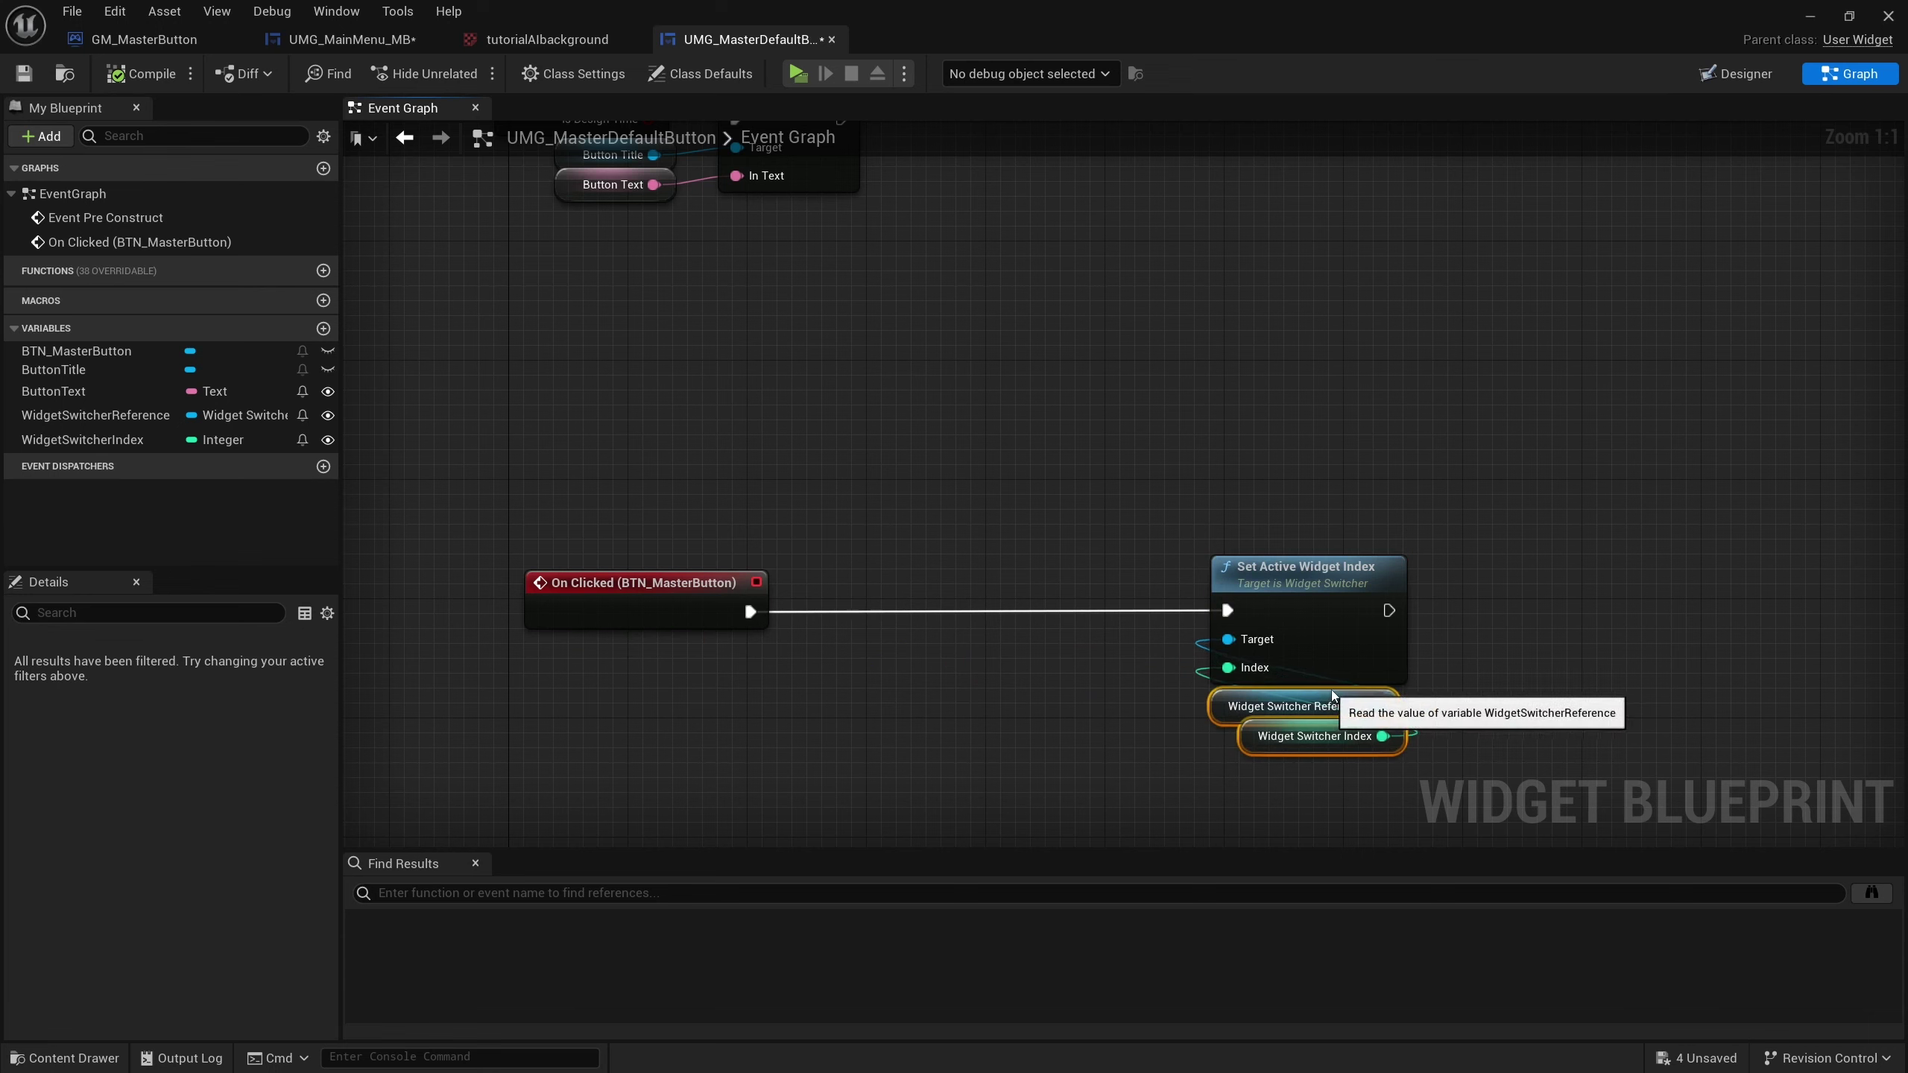
{"action": "left_click_drag", "start_coordinate": [1266, 703], "coordinate": [1342, 688]}
{"action": "right_click_drag", "start_coordinate": [900, 720], "coordinate": [853, 640]}
{"action": "left_click", "coordinate": [808, 506]}
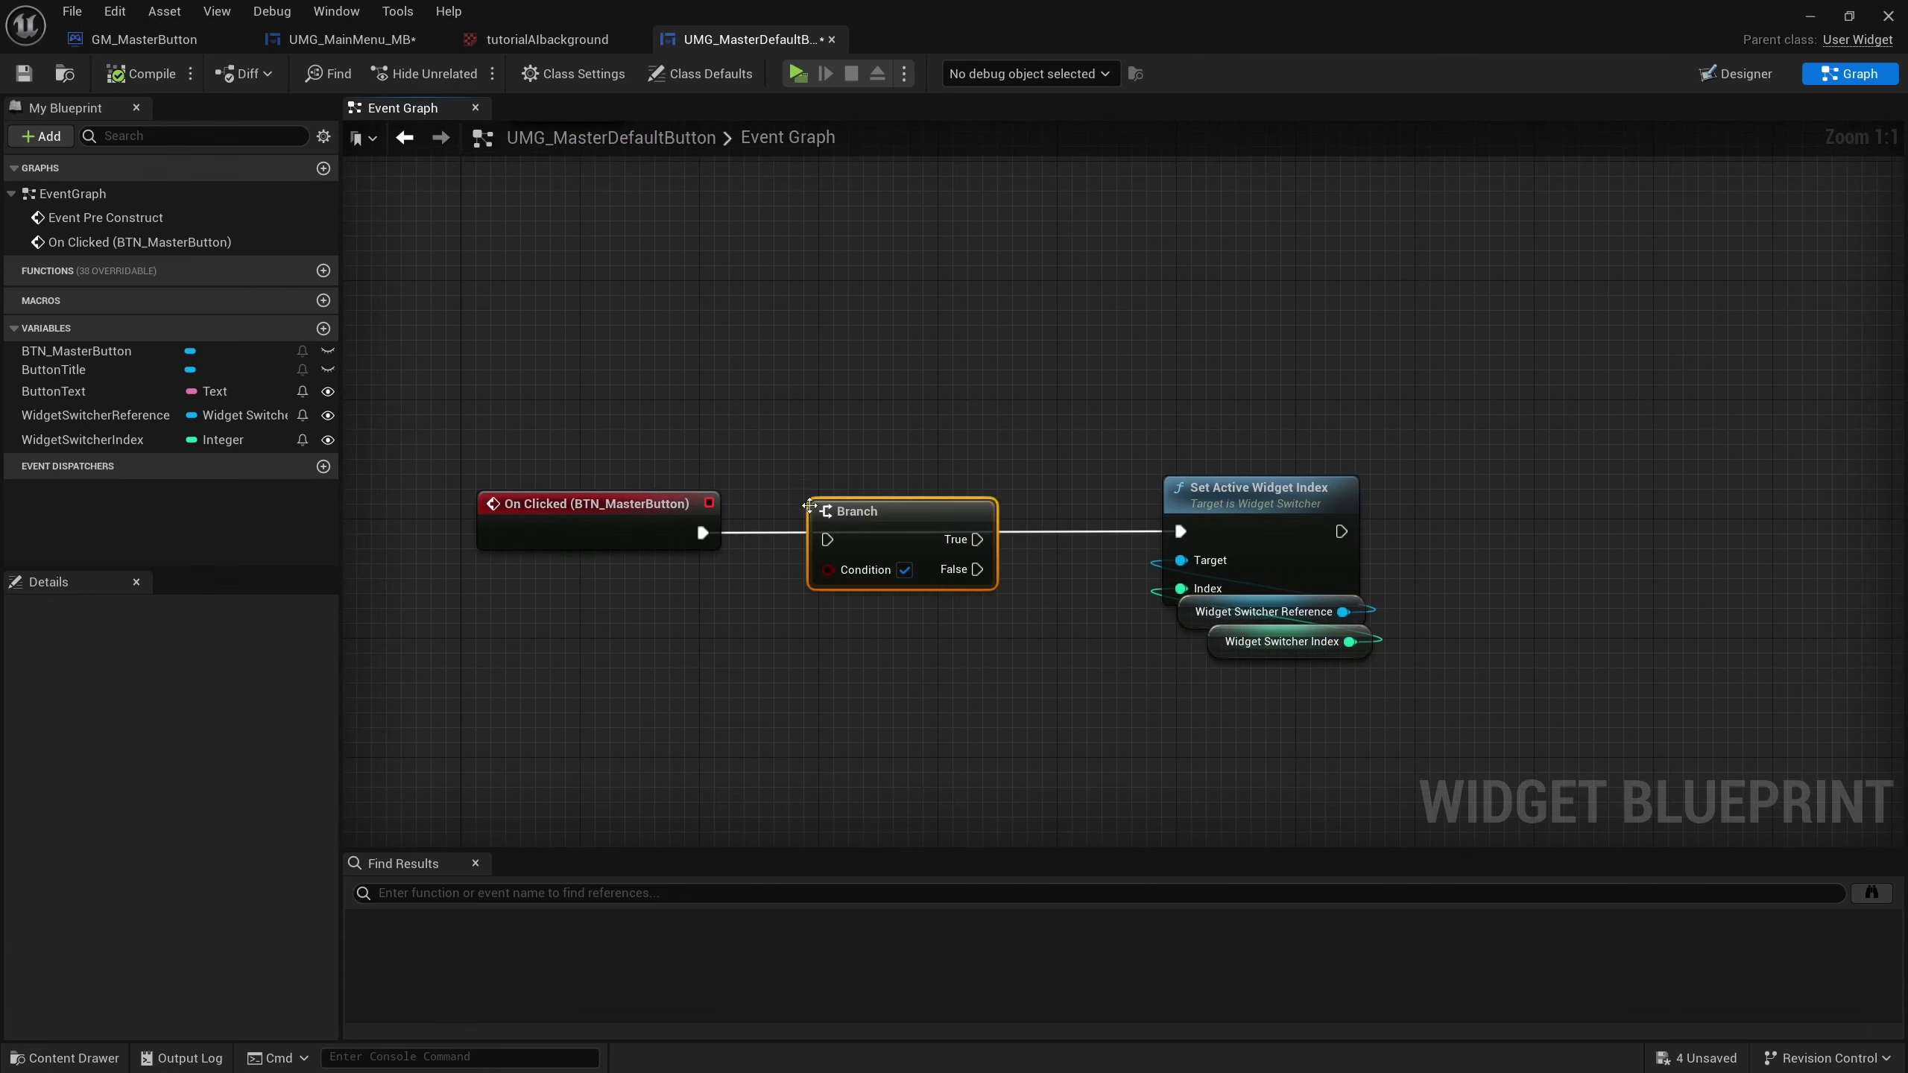
Insert a Branch after On Clicked, with False wired to Set Active Widget Index.
{"action": "right_click", "coordinate": [757, 412]}
{"action": "type", "text": "branch"}
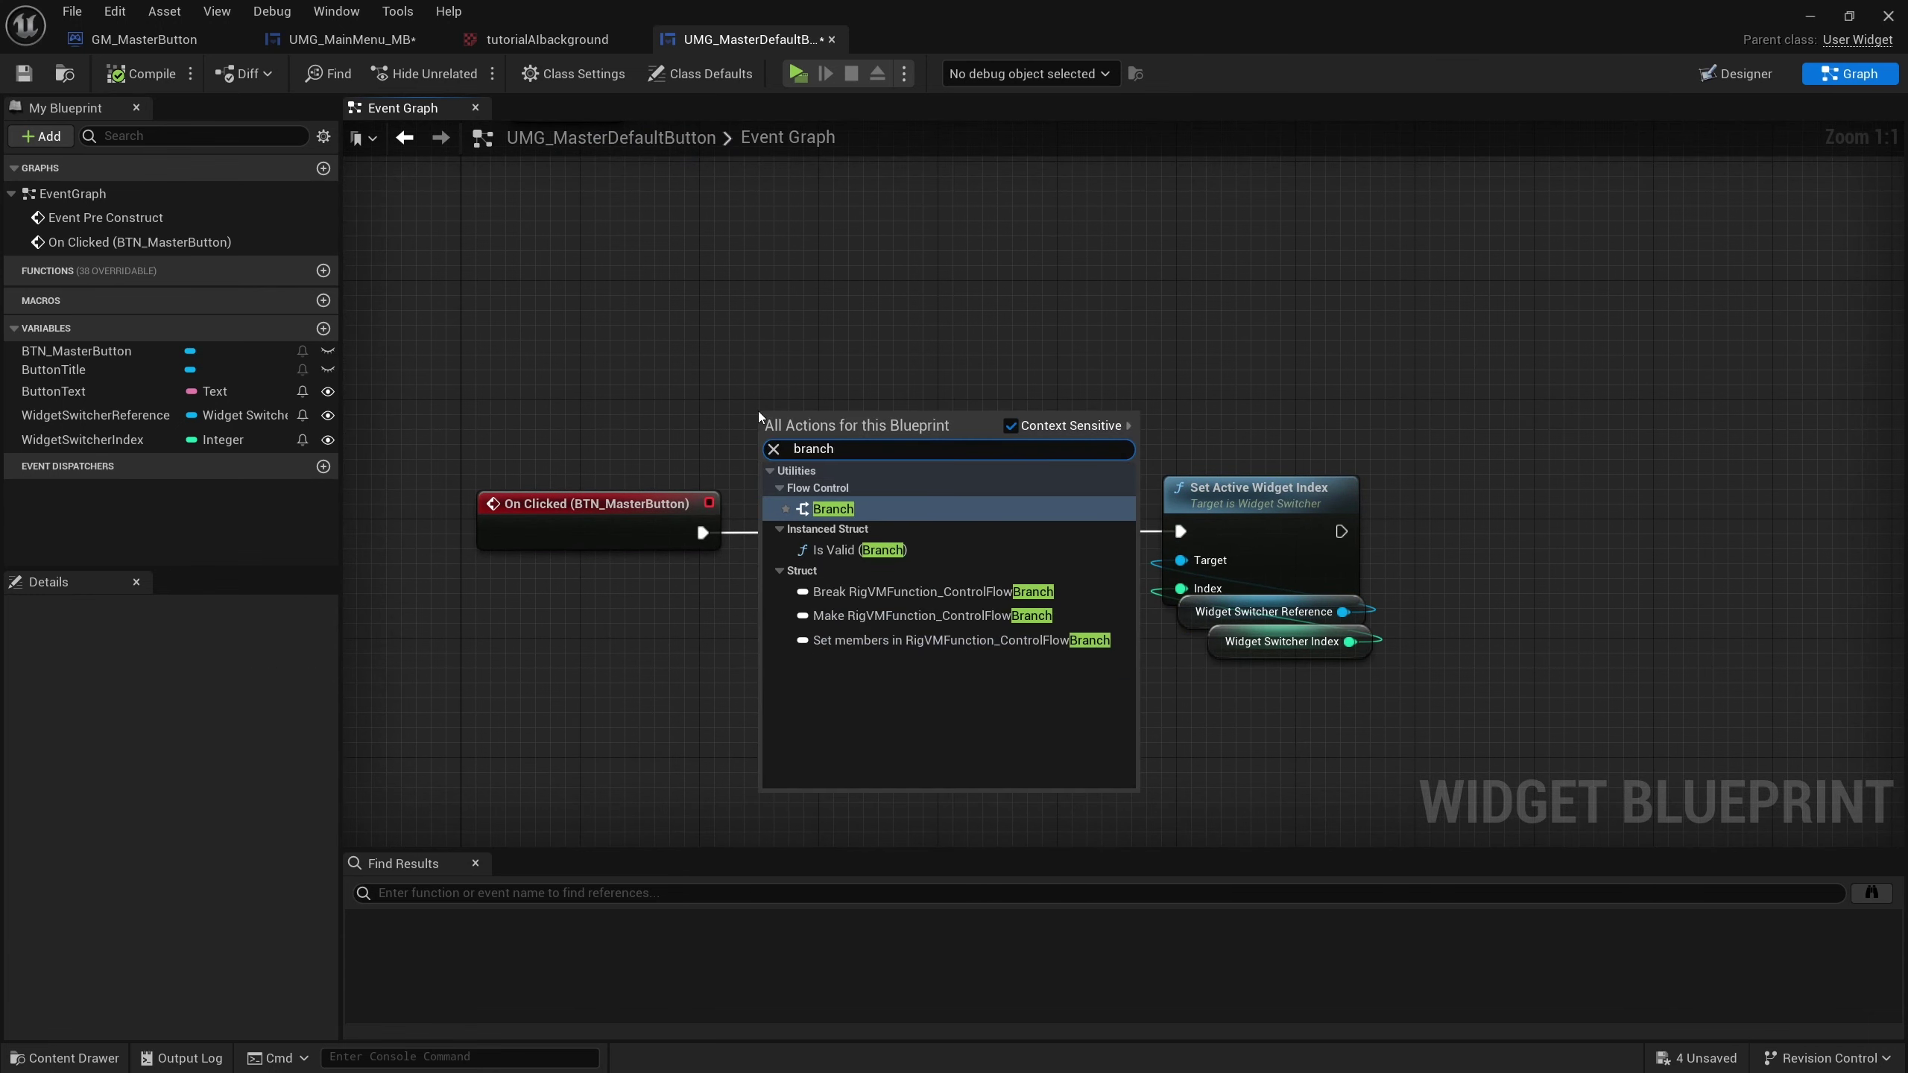
{"action": "key", "text": "Return"}
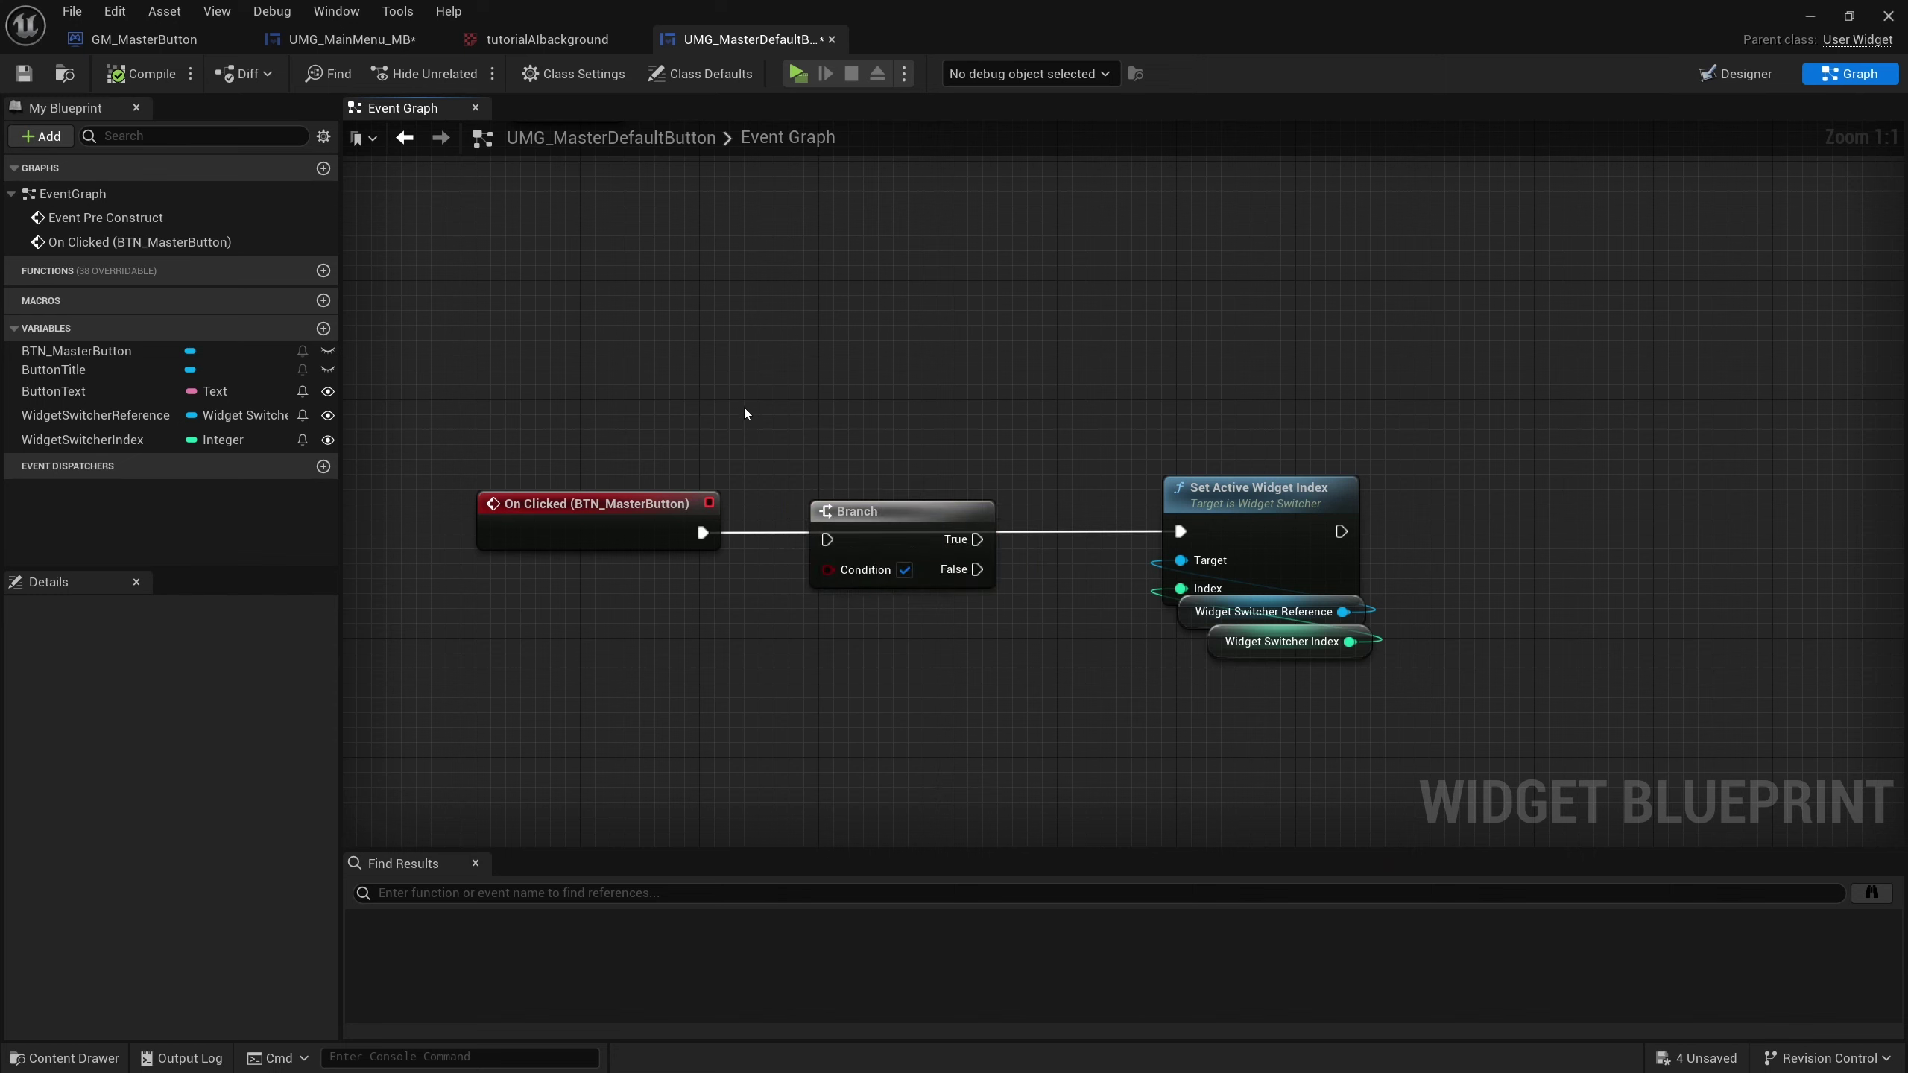
{"action": "key", "text": "ctrl+v"}
{"action": "key", "text": "Delete"}
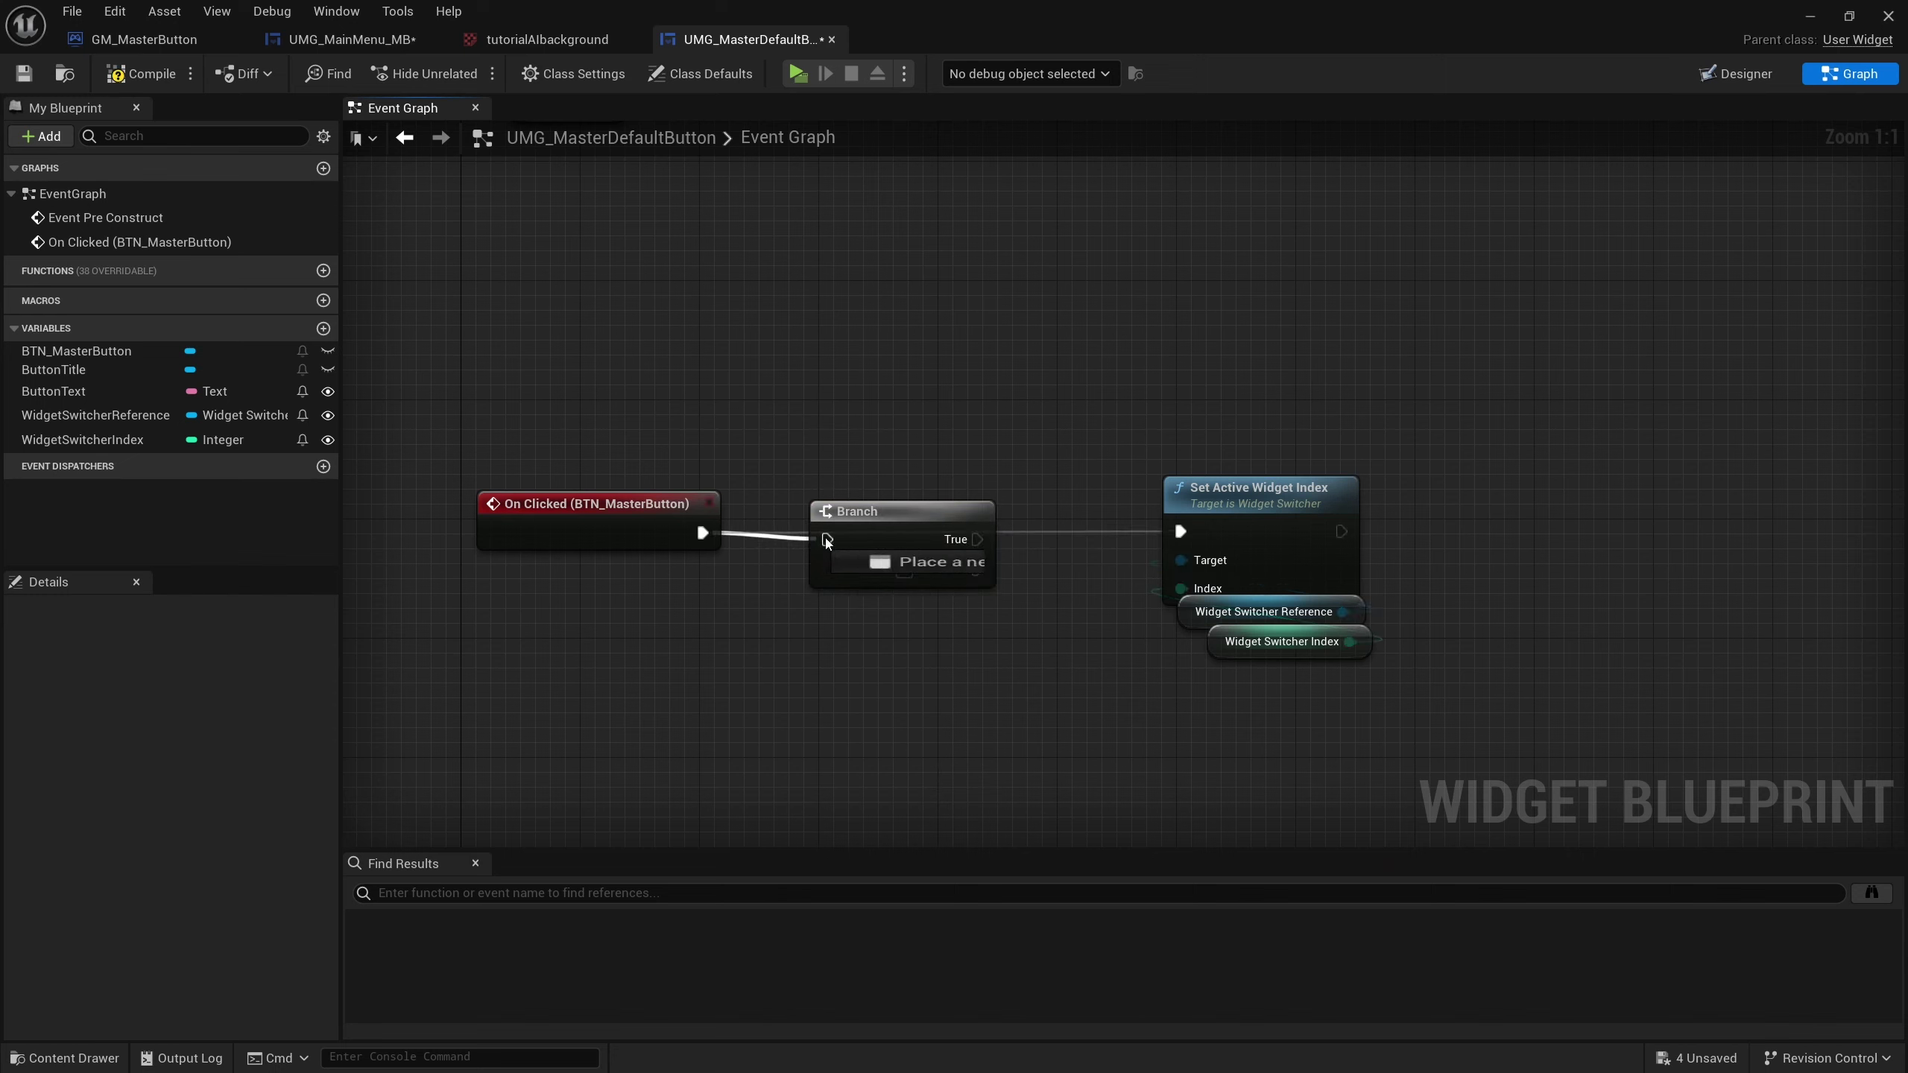
{"action": "mouse_move", "coordinate": [891, 536]}
{"action": "left_mouse_down"}
{"action": "mouse_move", "coordinate": [827, 526]}
{"action": "mouse_move", "coordinate": [1180, 531]}
{"action": "left_mouse_up"}
{"action": "left_click_drag", "start_coordinate": [1285, 474], "coordinate": [1052, 600]}
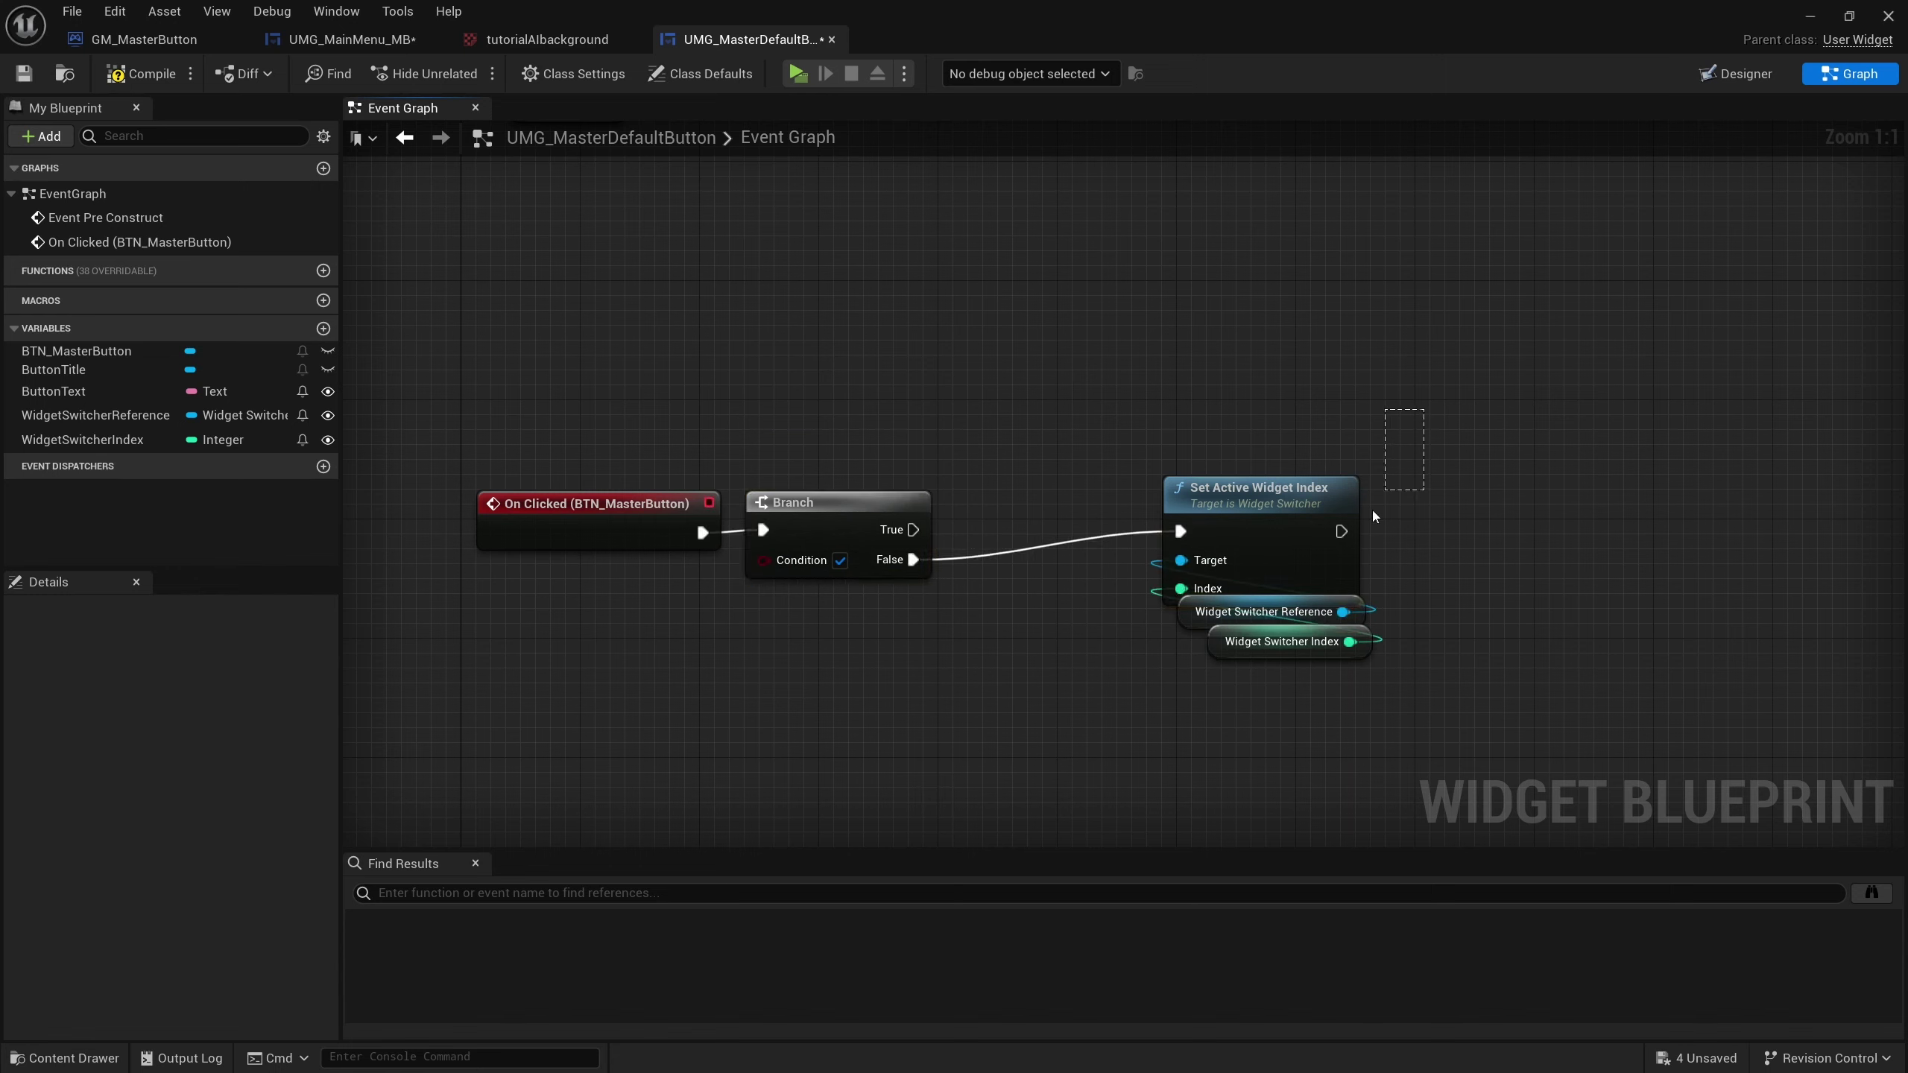
{"action": "left_click_drag", "start_coordinate": [1262, 488], "coordinate": [1053, 593]}
Add a Quit Game node on the Branch True path.
{"action": "left_click_drag", "start_coordinate": [913, 530], "coordinate": [1046, 444]}
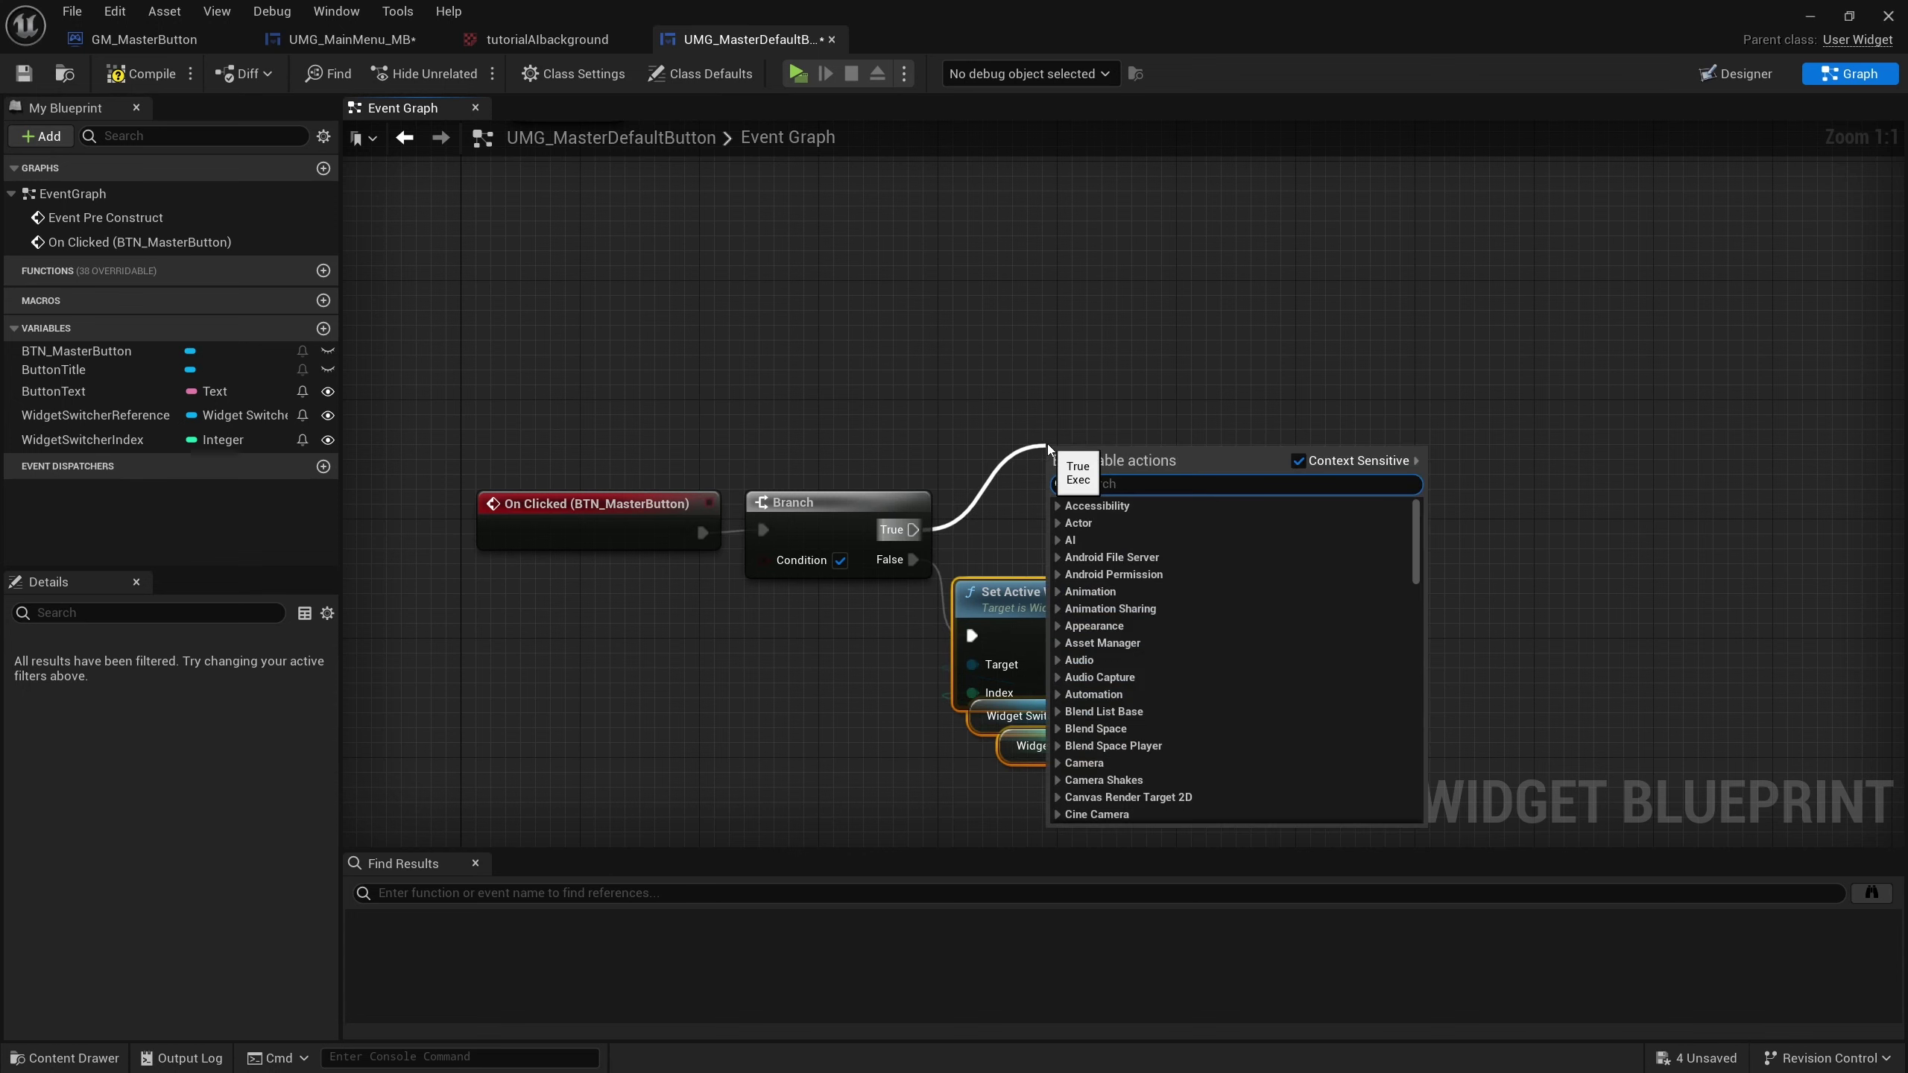
{"action": "type", "text": "quit"}
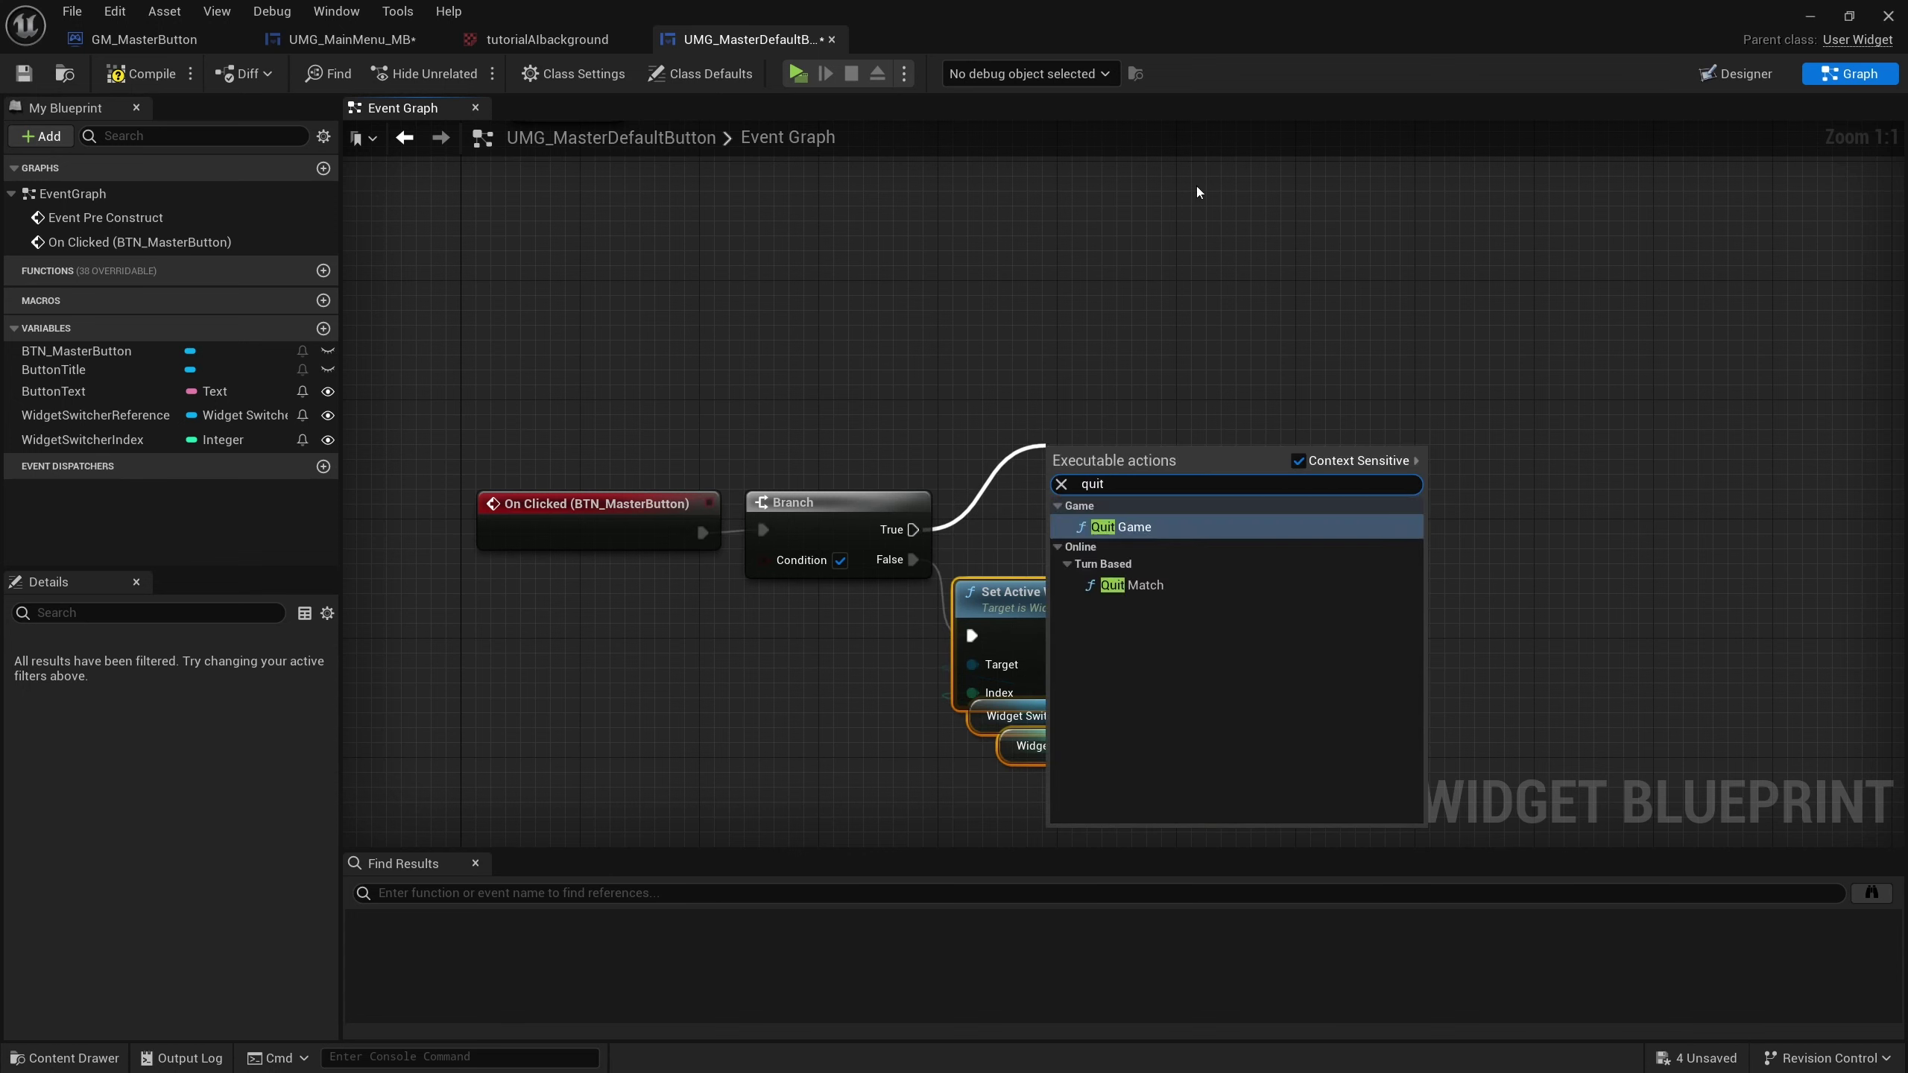
{"action": "key", "text": "Return"}
{"action": "mouse_move", "coordinate": [1173, 493]}
{"action": "left_mouse_down"}
{"action": "mouse_move", "coordinate": [1098, 418]}
{"action": "mouse_move", "coordinate": [1058, 453]}
{"action": "left_mouse_up"}
{"action": "right_click_drag", "start_coordinate": [675, 395], "coordinate": [680, 281]}
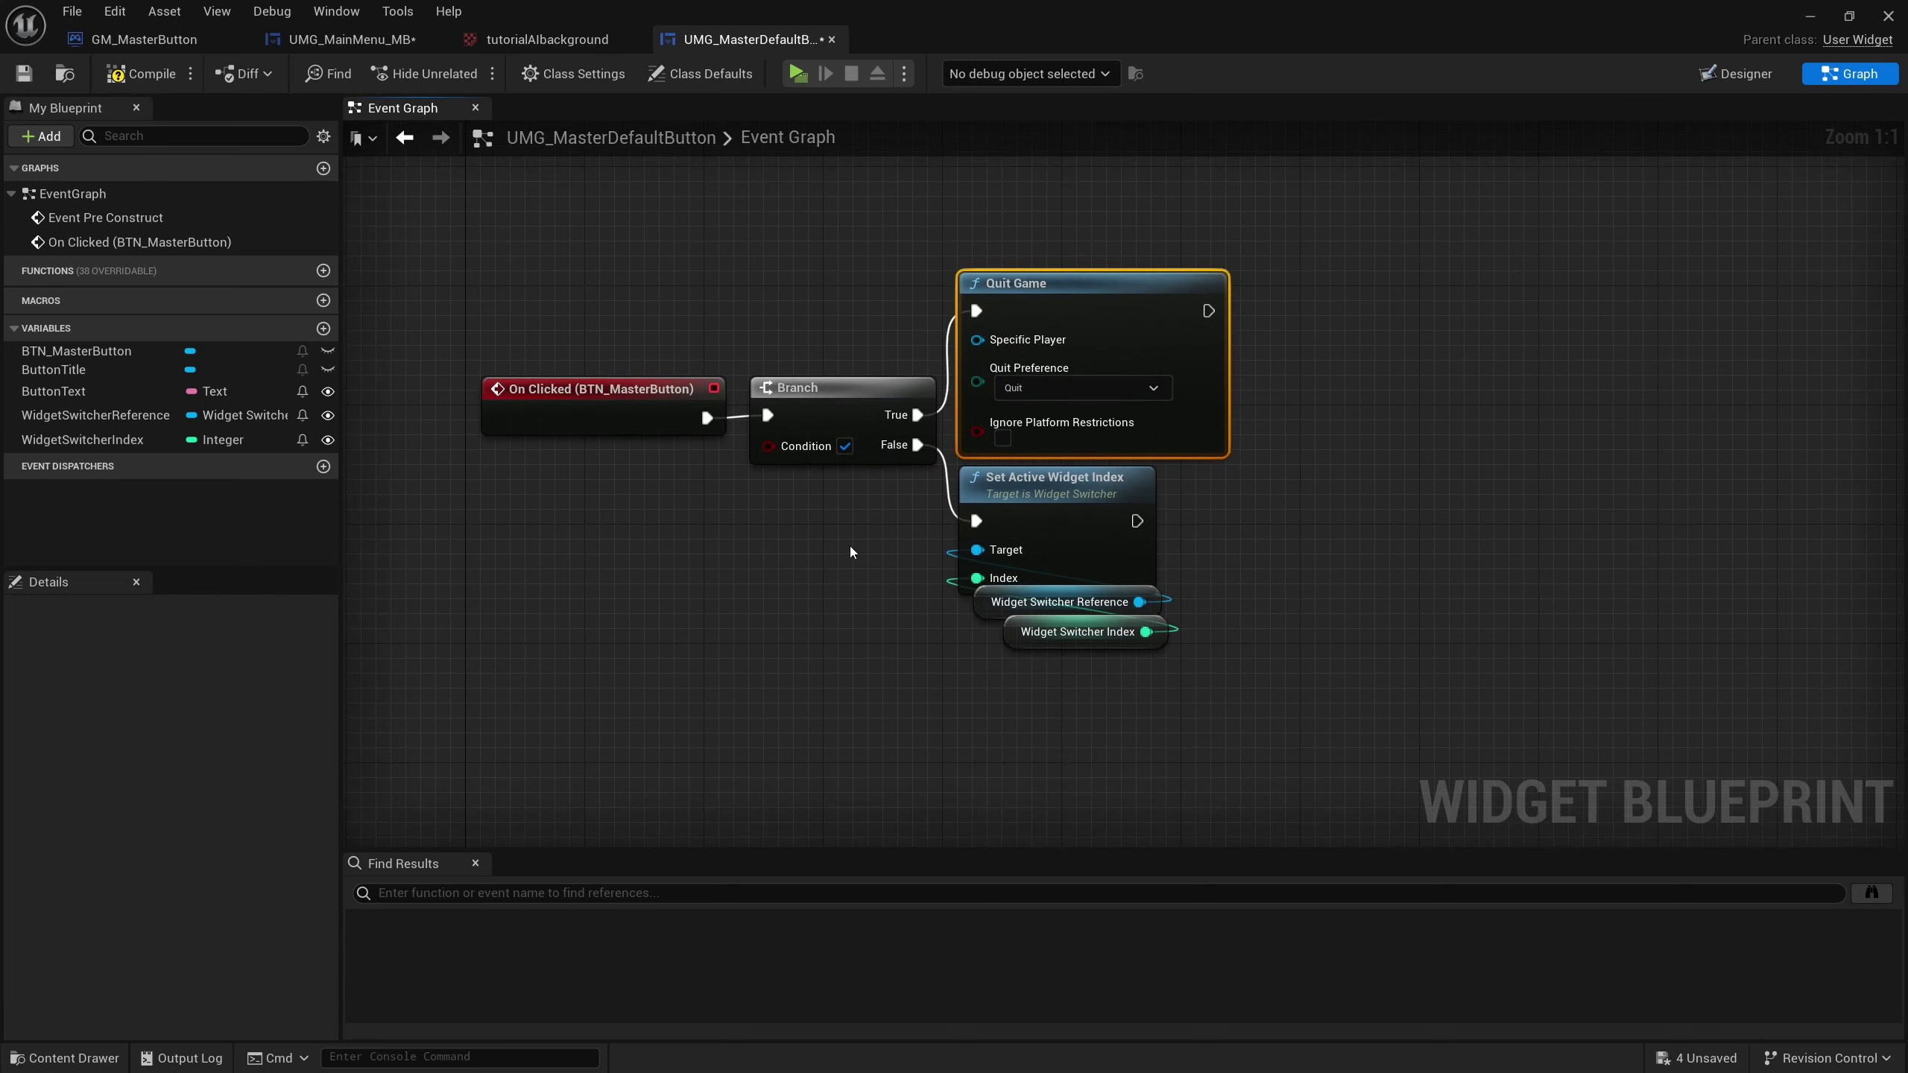
Promote the Branch condition to isQuitGameButton, Instance Editable and Expose on Spawn, then compile.
{"action": "mouse_move", "coordinate": [766, 446]}
{"action": "left_mouse_down"}
{"action": "mouse_move", "coordinate": [666, 538]}
{"action": "mouse_move", "coordinate": [790, 482]}
{"action": "left_mouse_up"}
{"action": "left_click", "coordinate": [740, 603]}
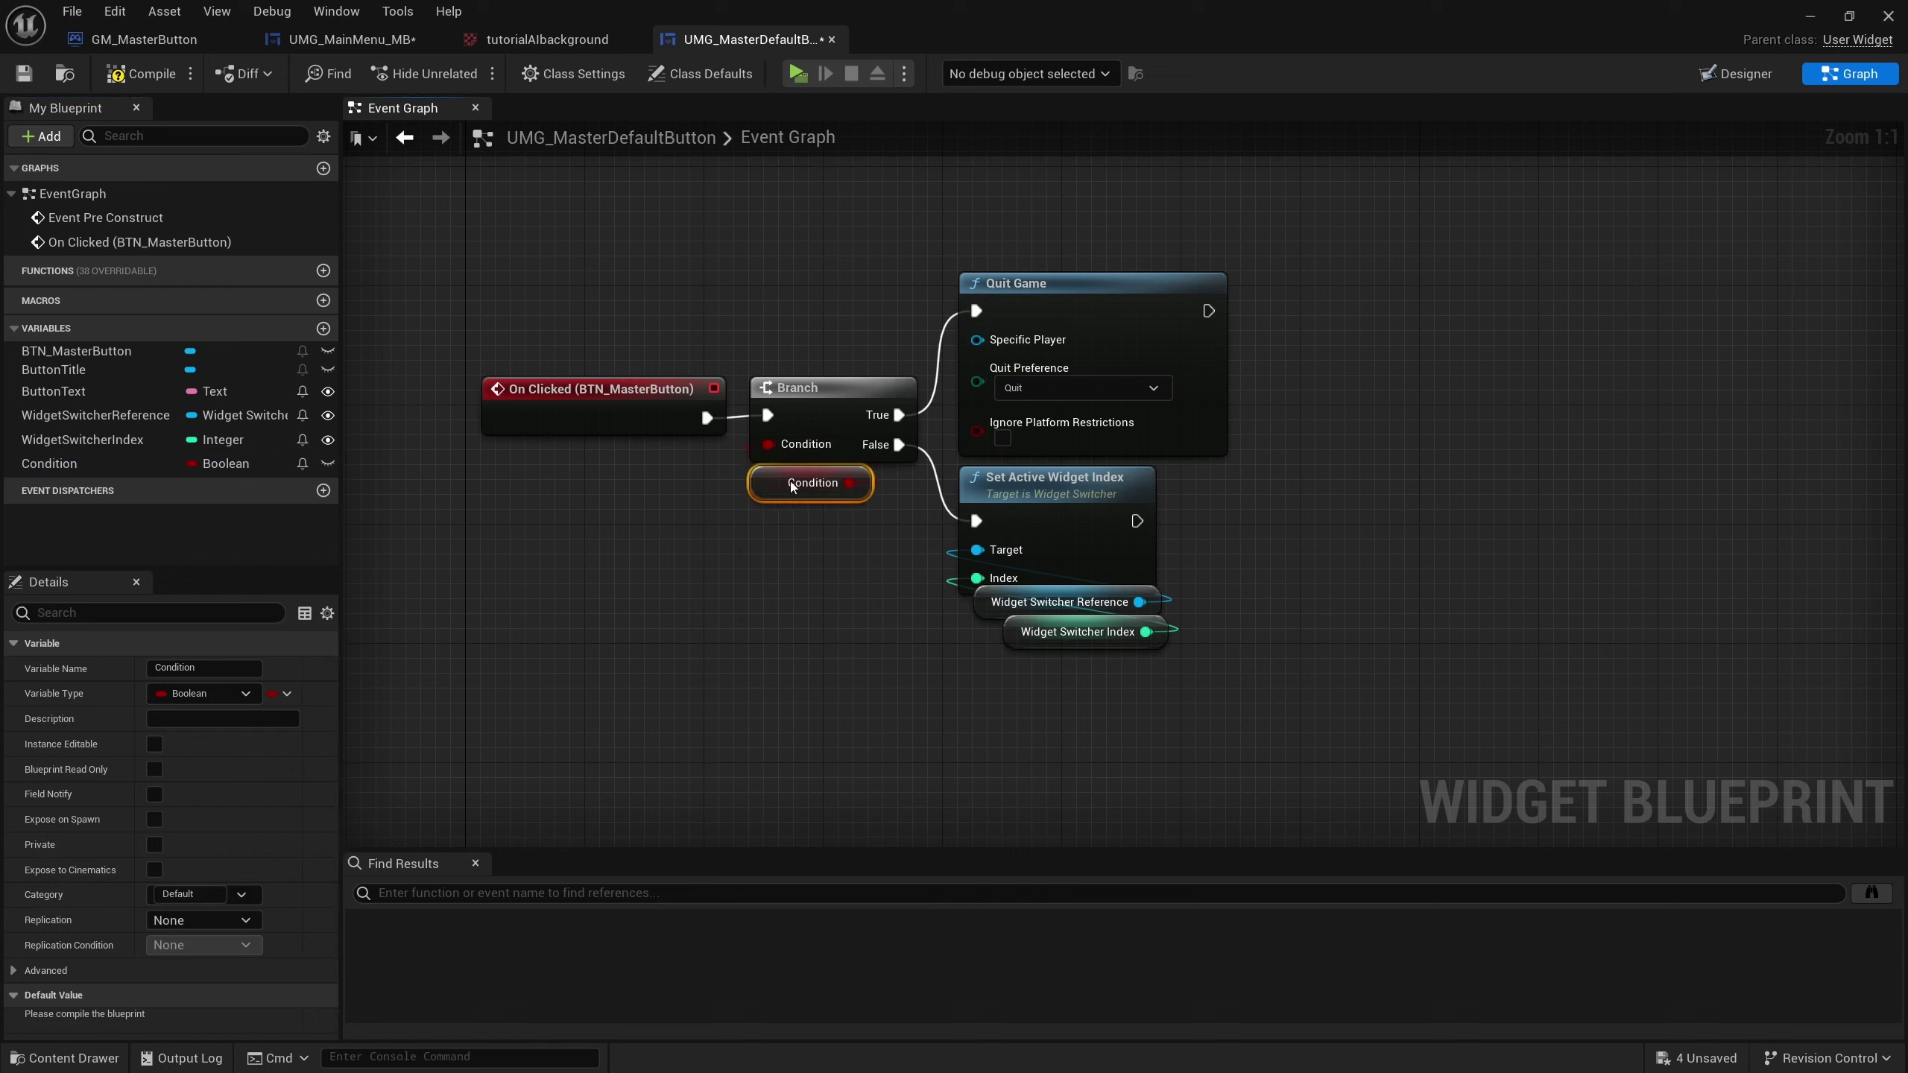
{"action": "left_click", "coordinate": [219, 668]}
{"action": "type", "text": "isQuitGameButto"}
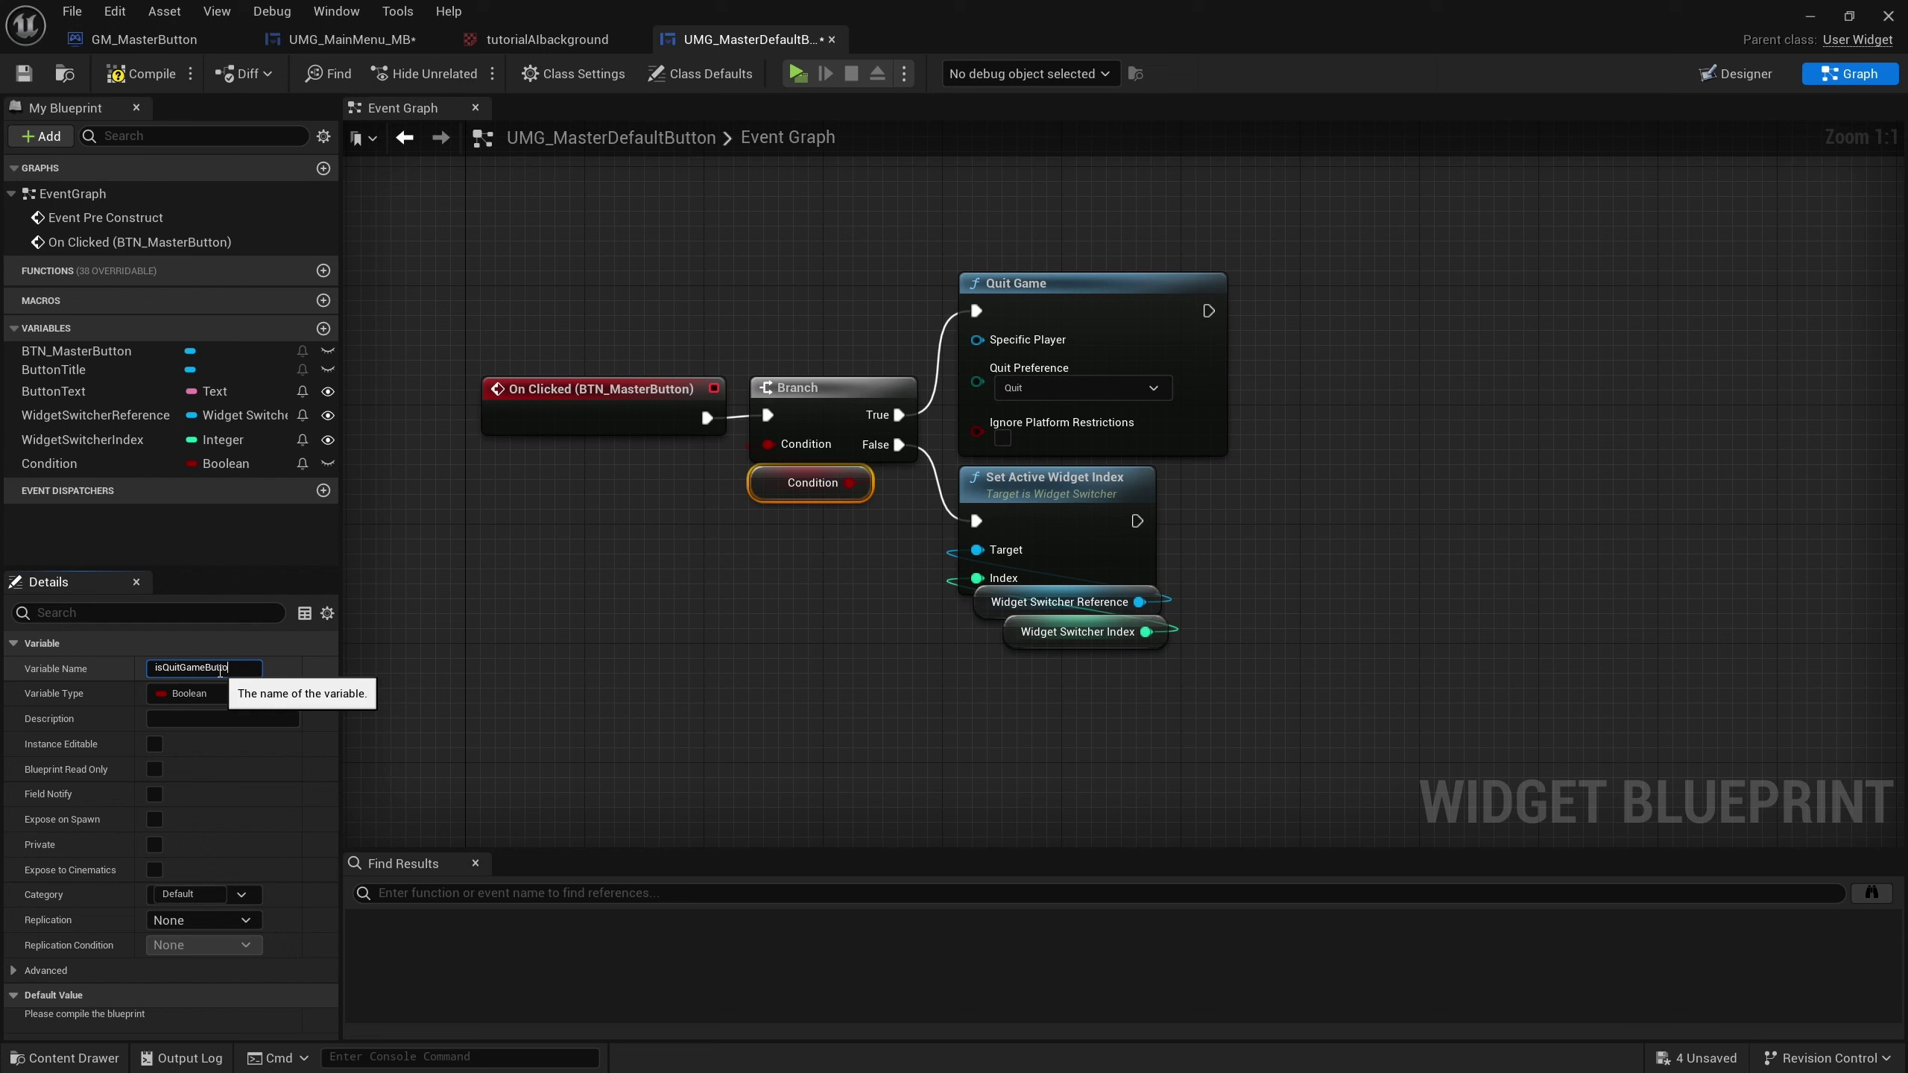
{"action": "type", "text": "n"}
{"action": "key", "text": "Return"}
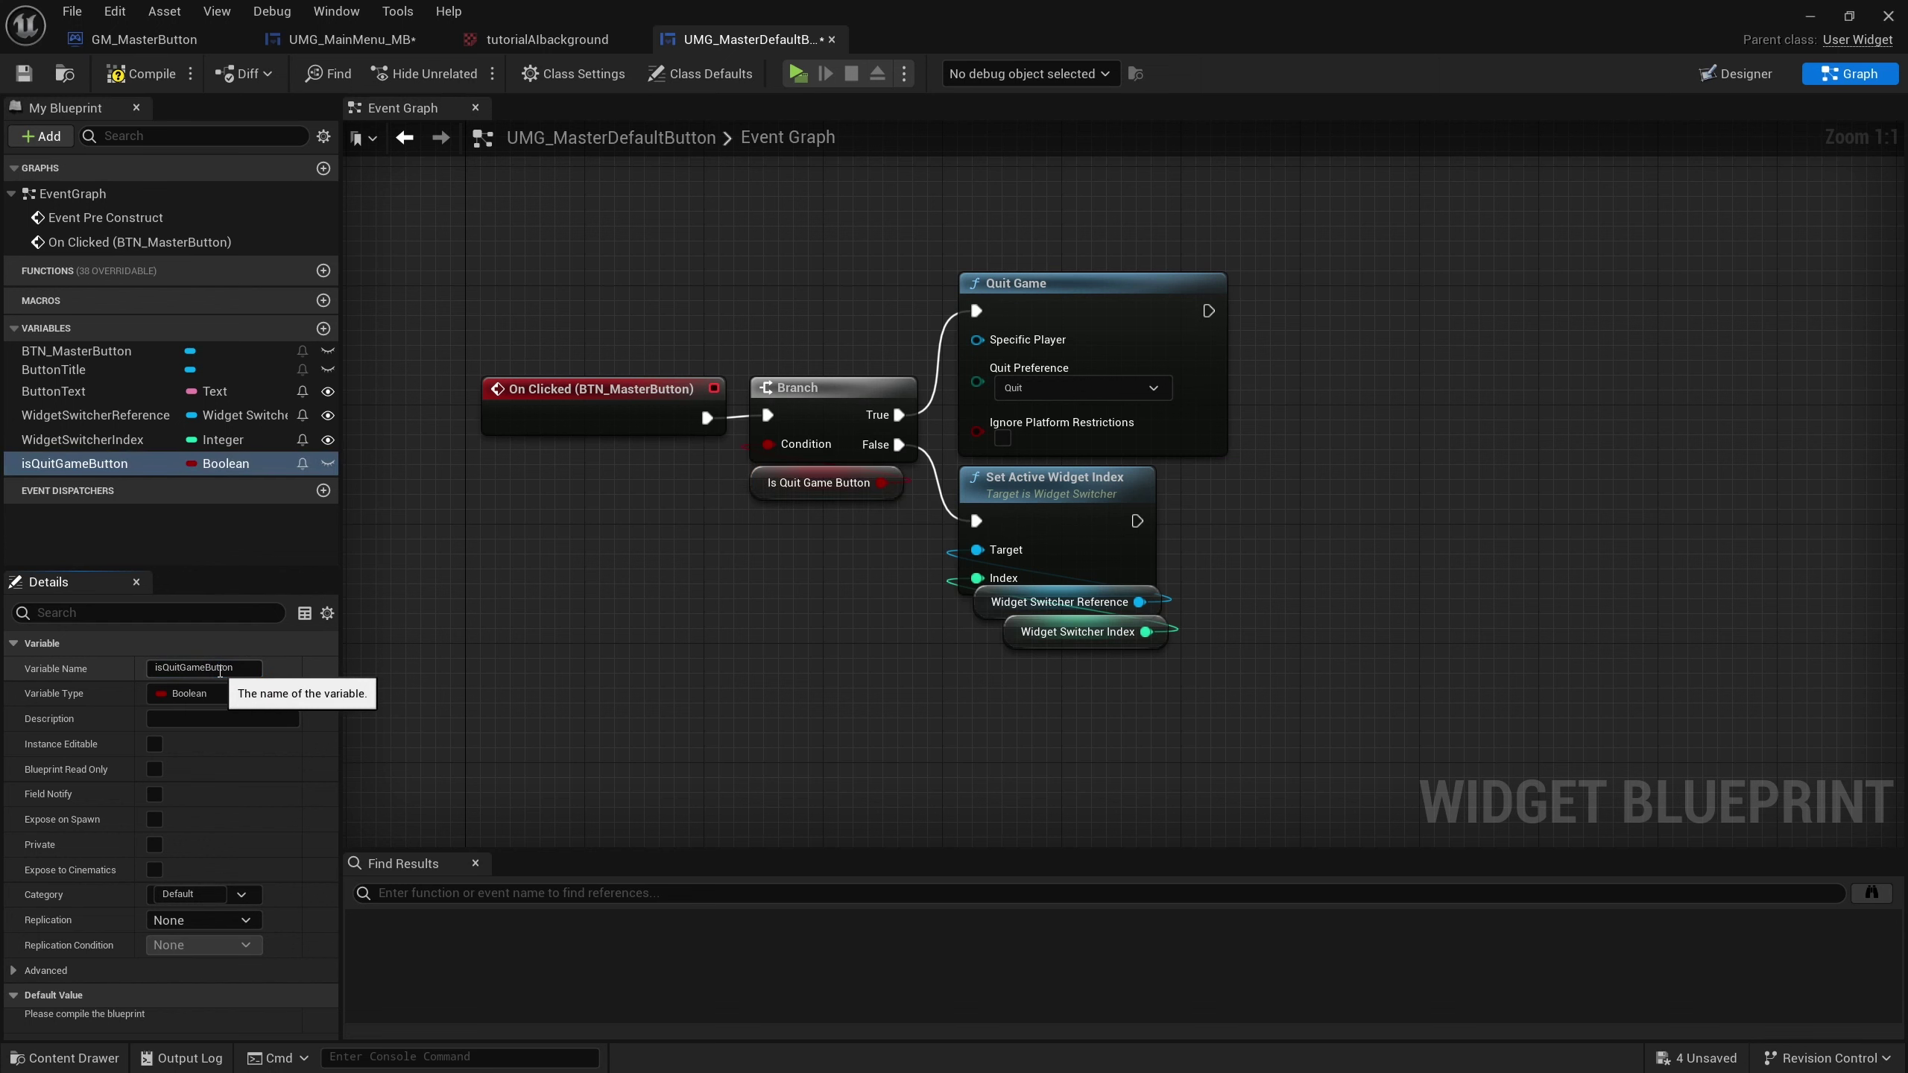
{"action": "left_click", "coordinate": [154, 744]}
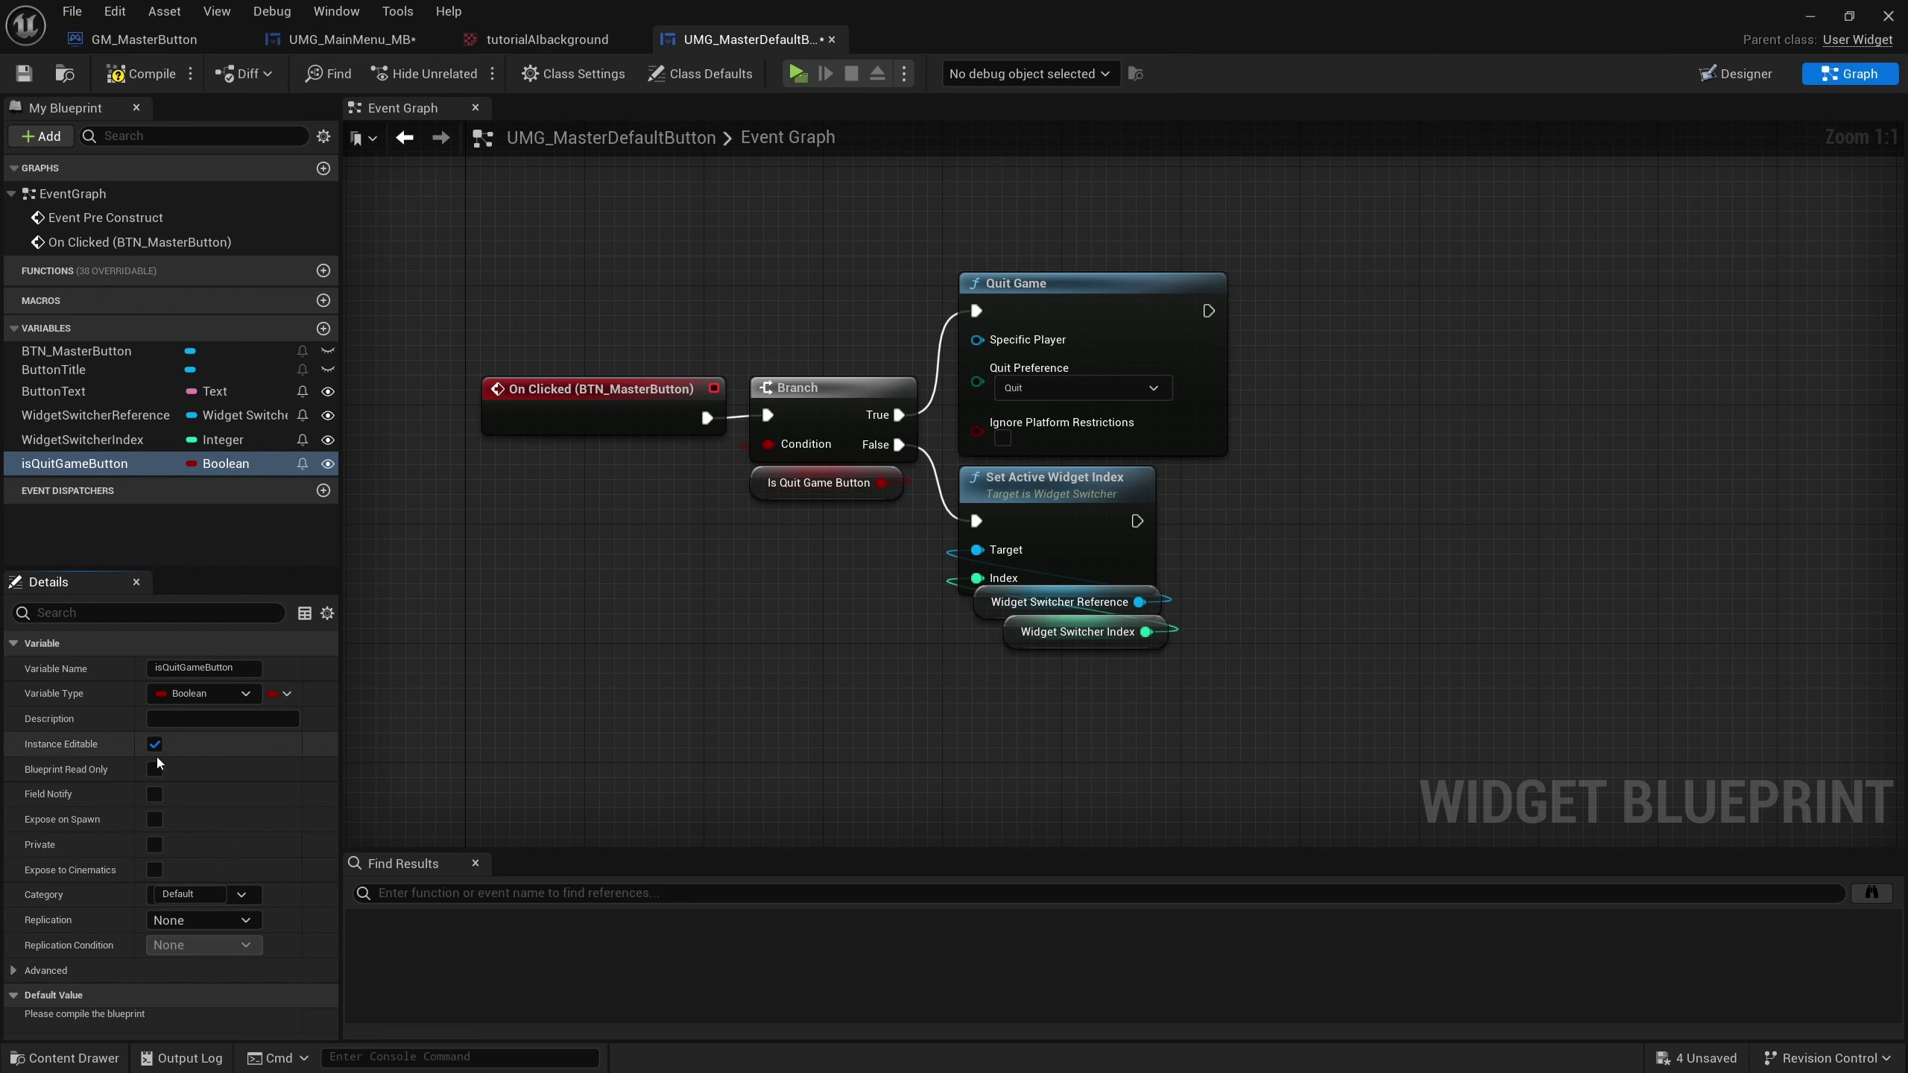
{"action": "left_click", "coordinate": [159, 825]}
{"action": "key", "text": "F7"}
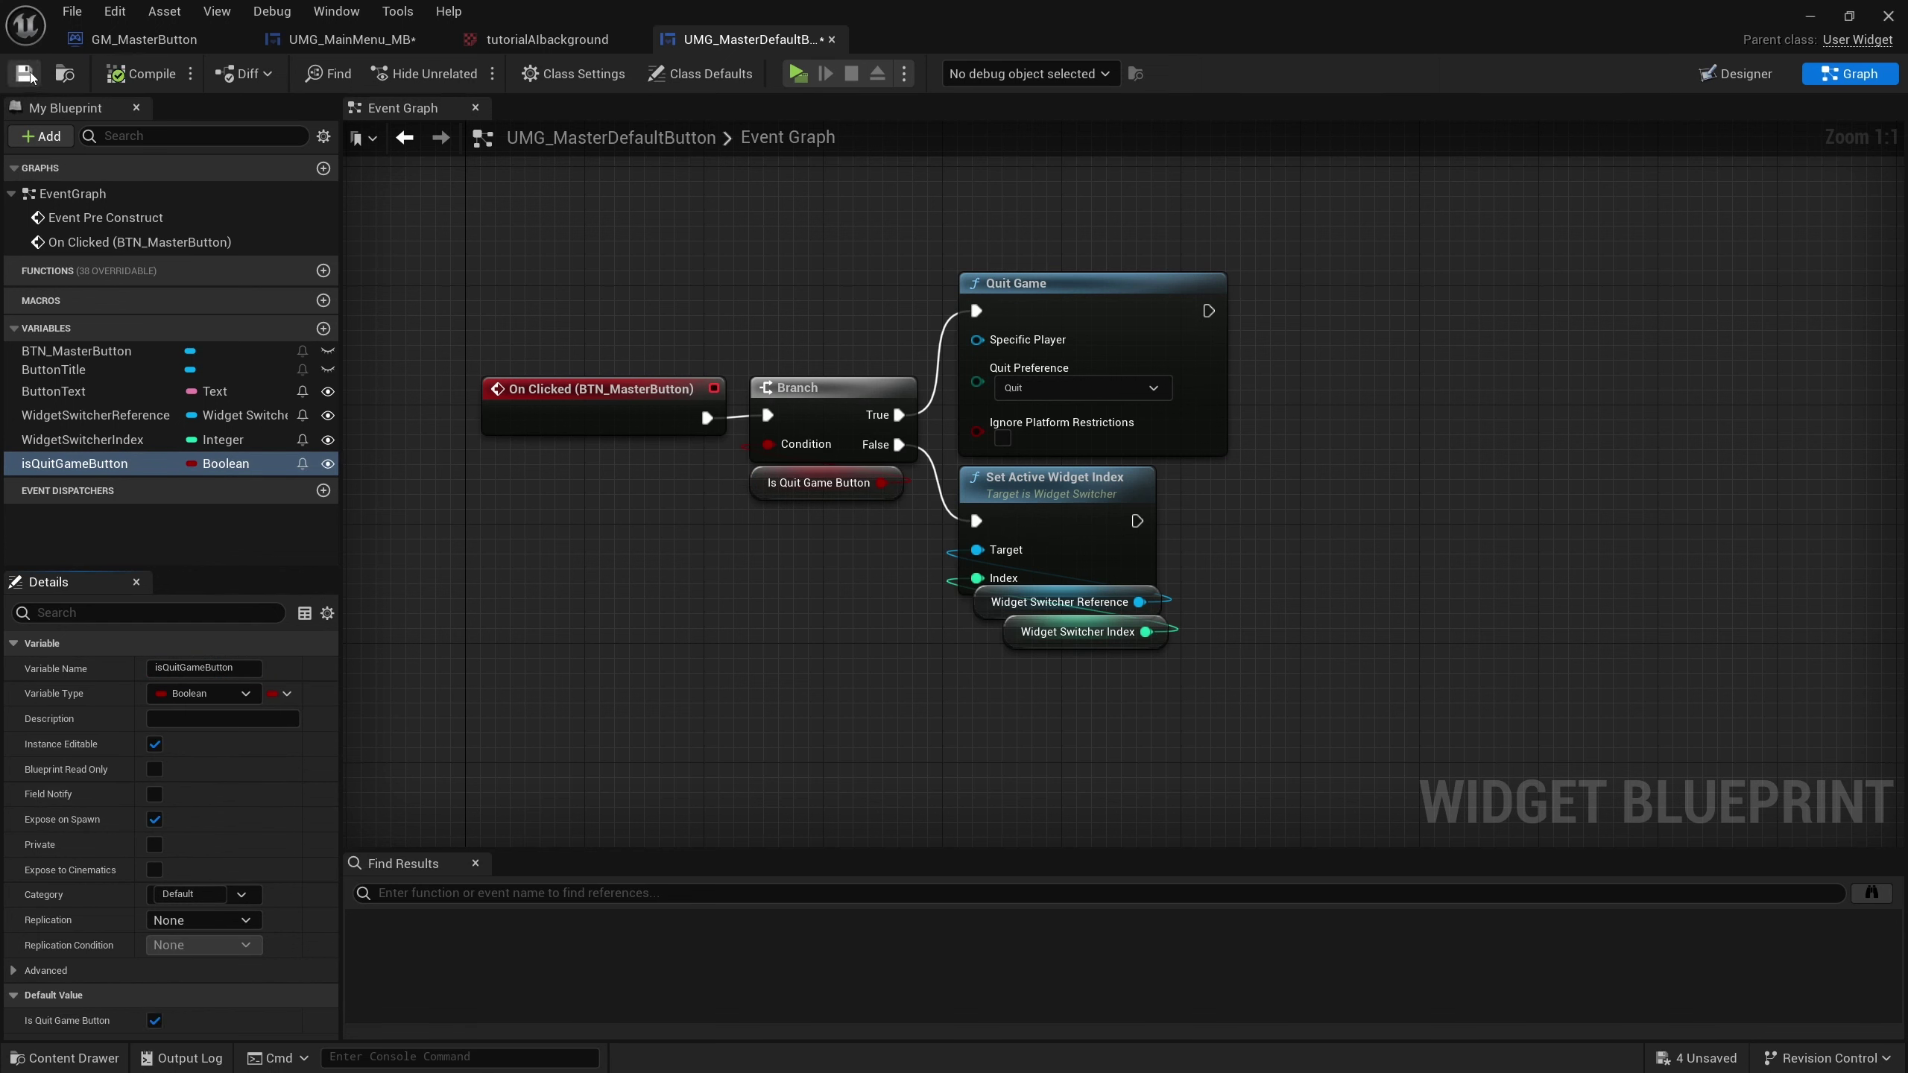
{"action": "left_click", "coordinate": [547, 39]}
{"action": "left_click", "coordinate": [352, 39]}
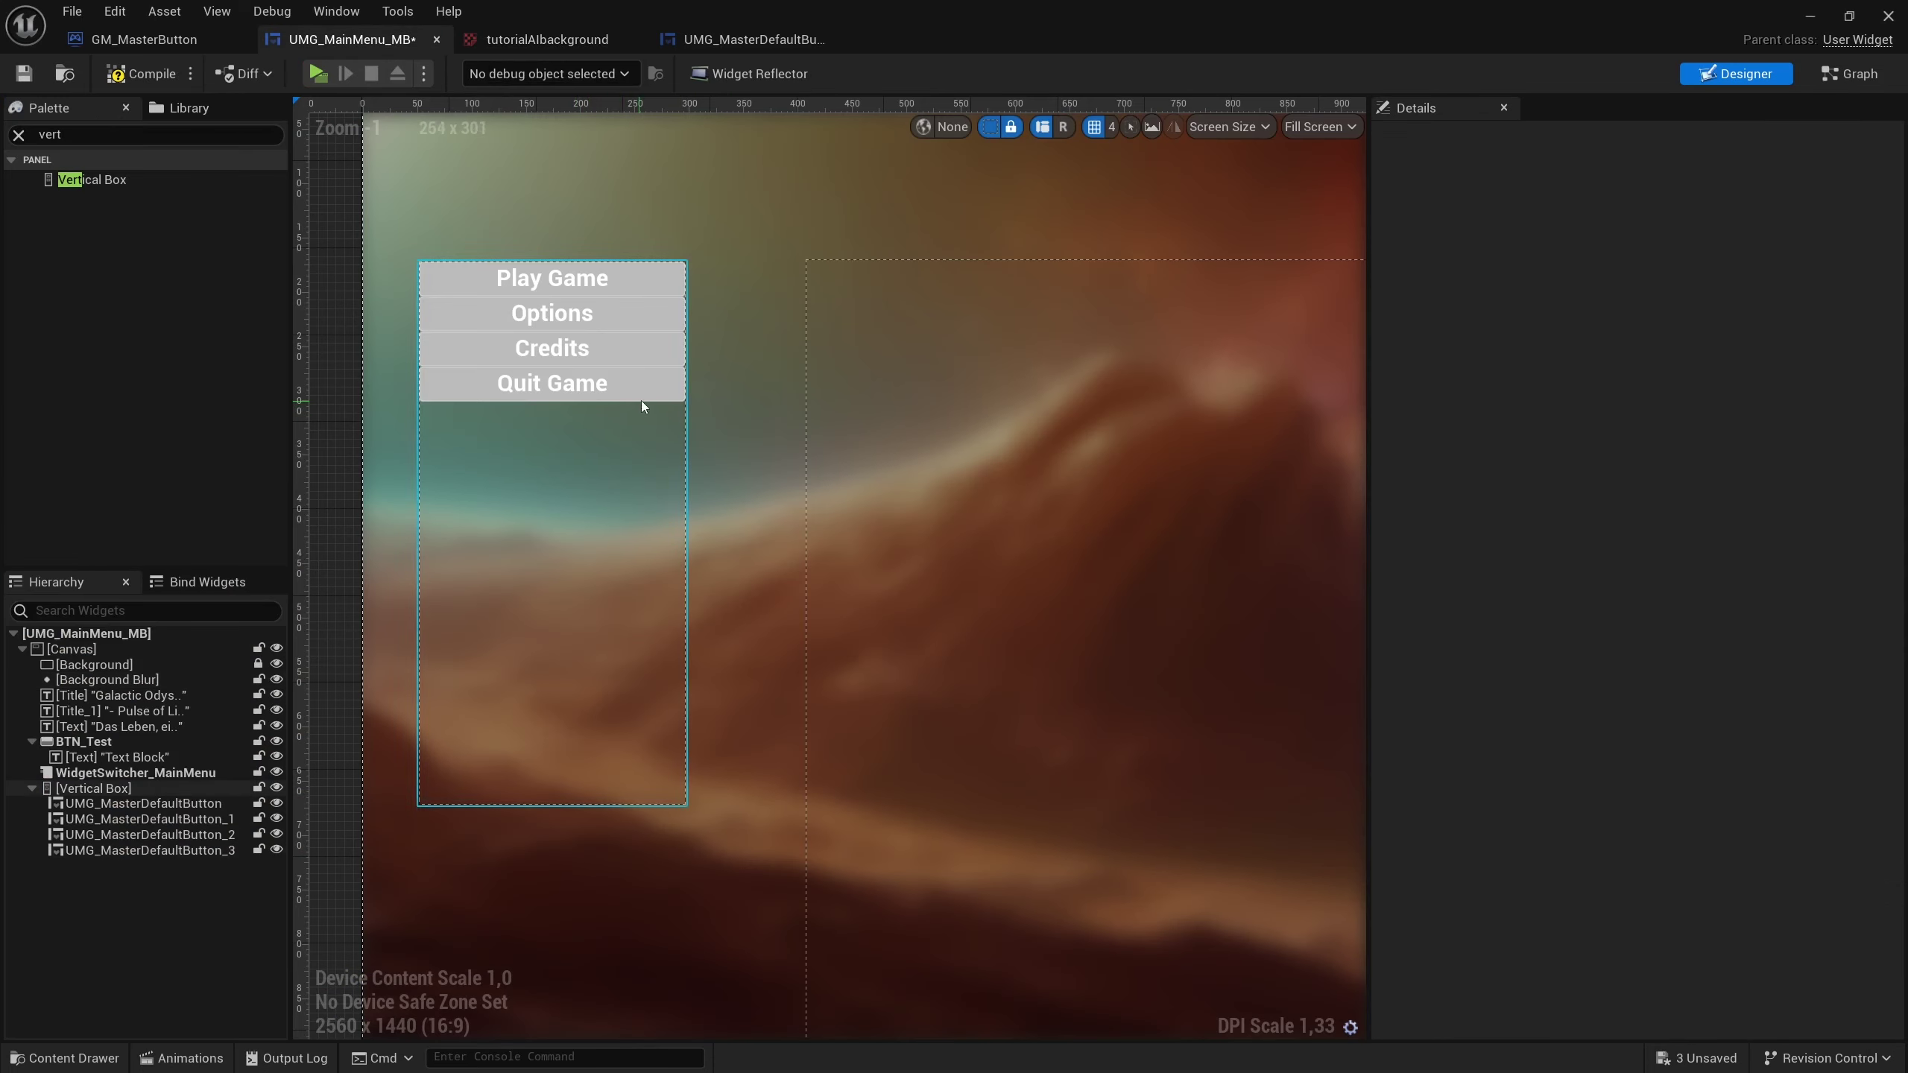
Flag the Quit Game instance as quit button, default the flag to false, and save both blueprints.
{"action": "left_click", "coordinate": [523, 398]}
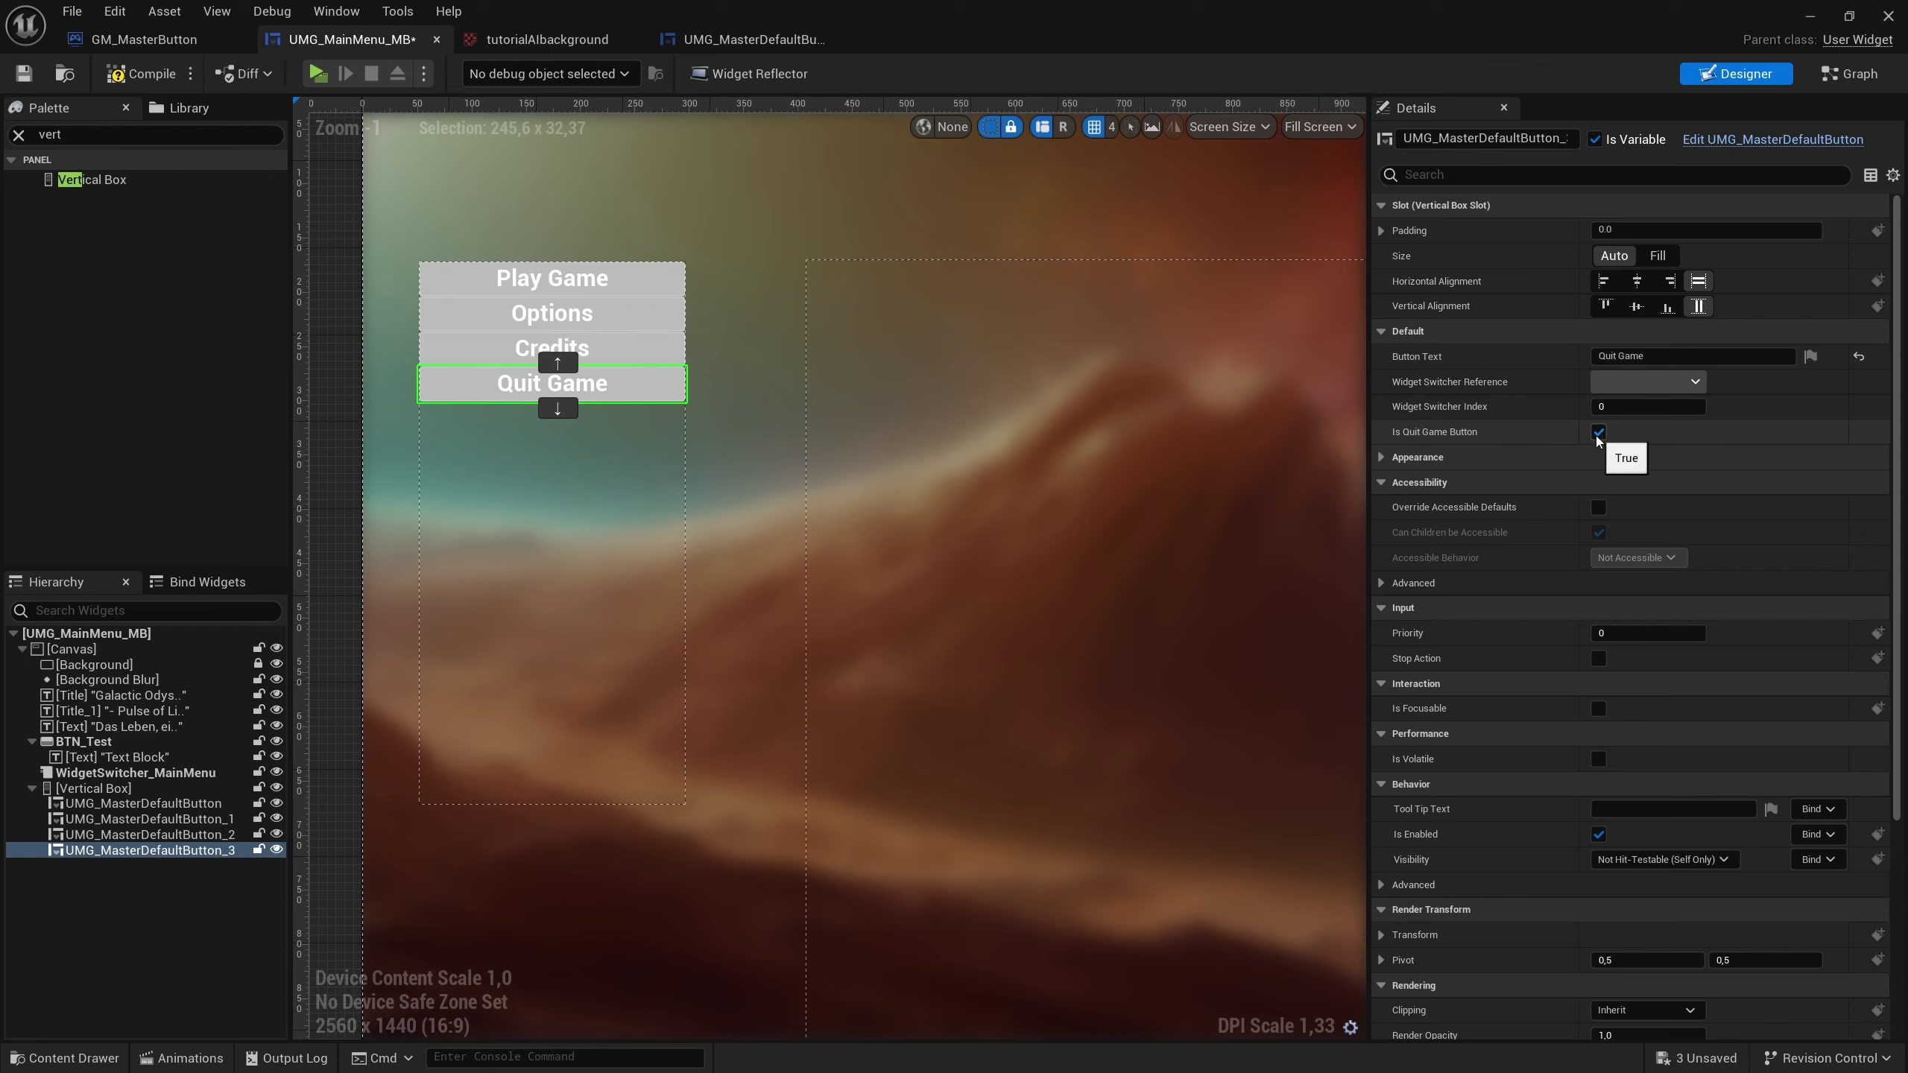
{"action": "left_click", "coordinate": [760, 43]}
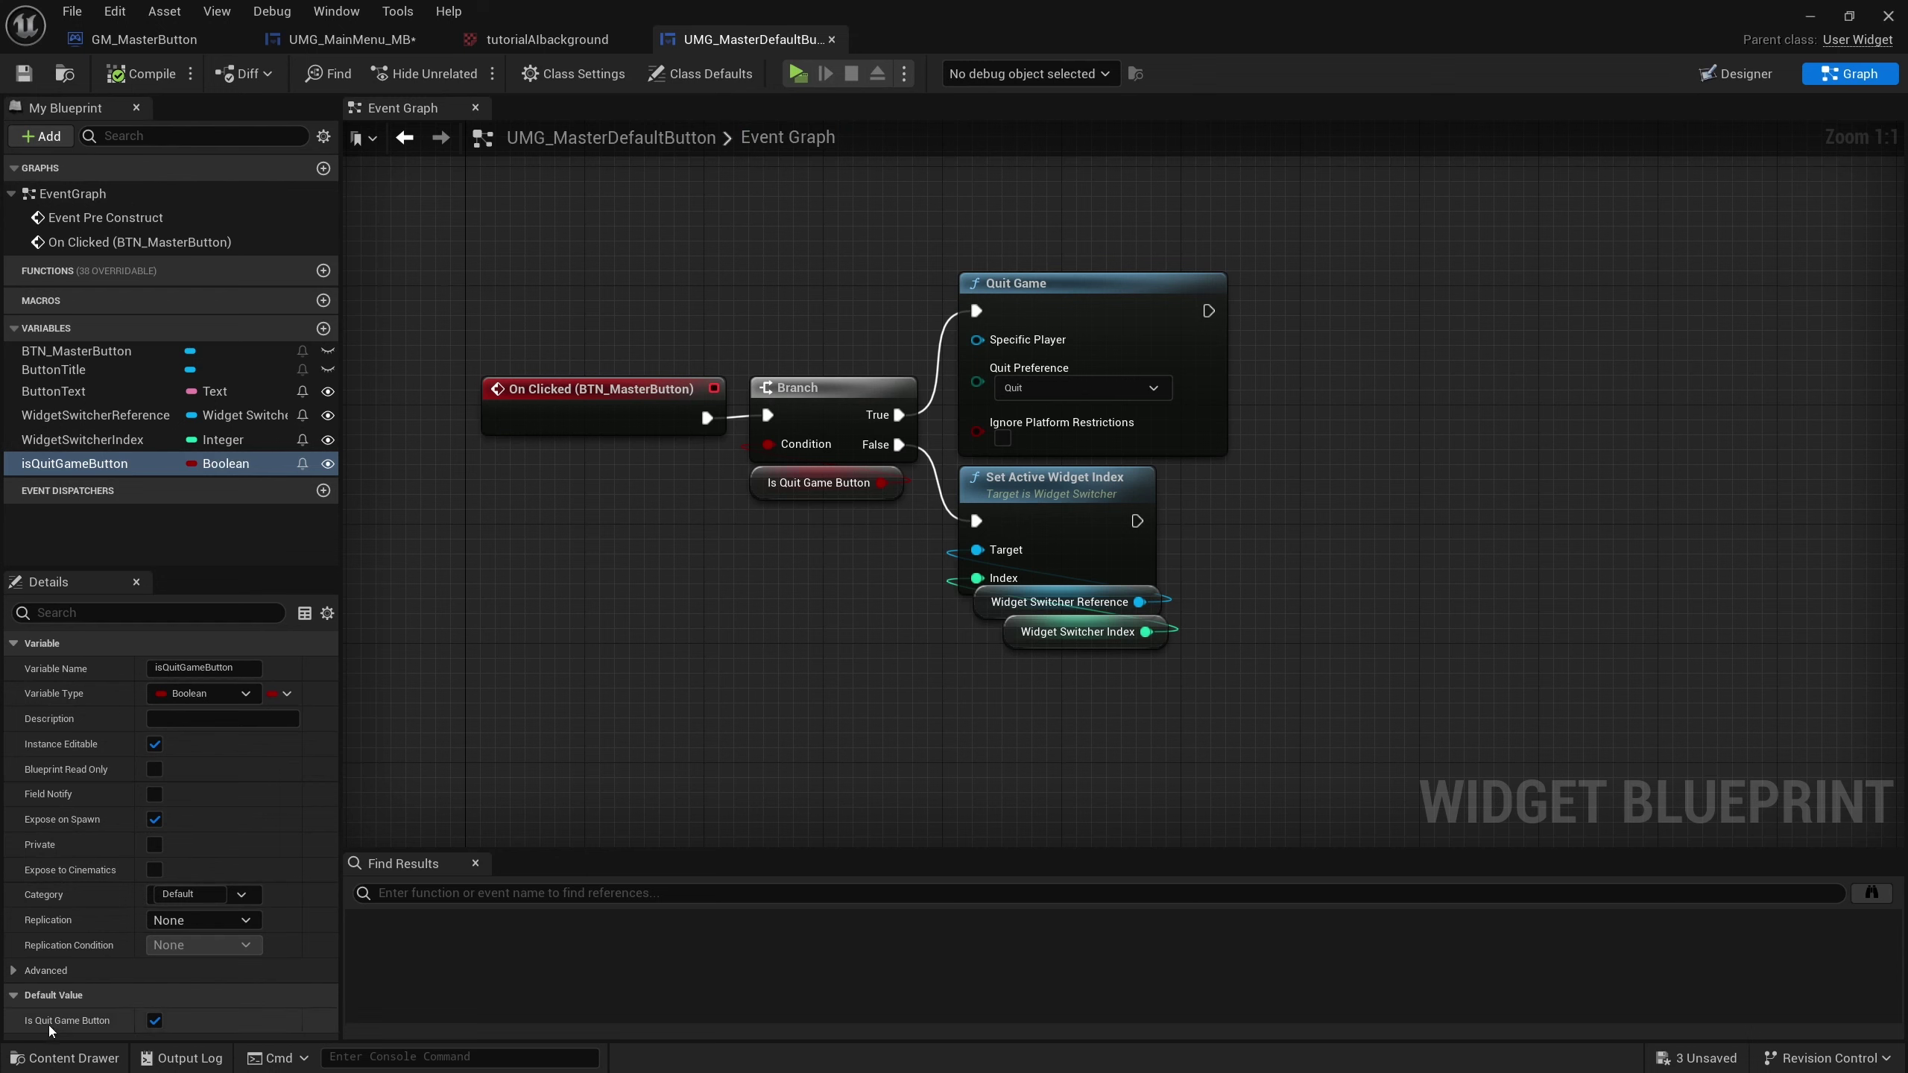
{"action": "left_click", "coordinate": [154, 1022]}
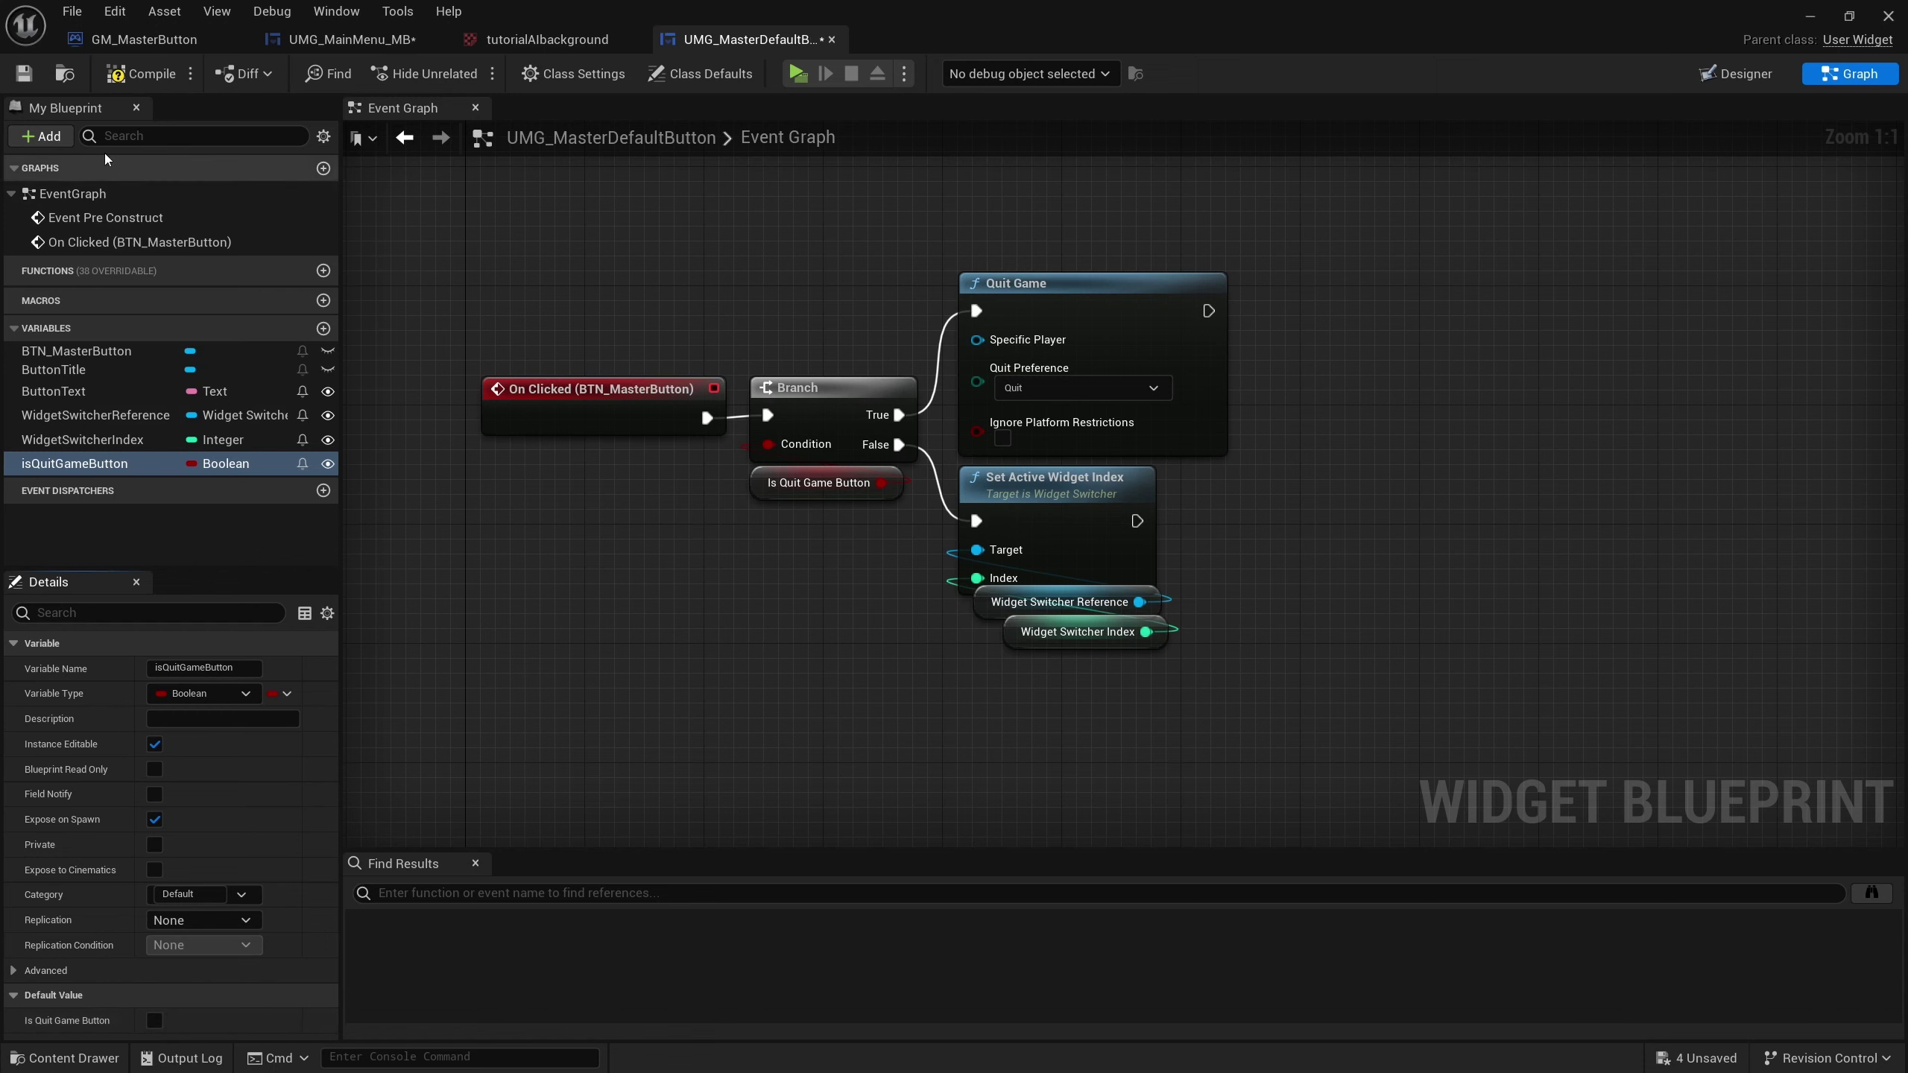
{"action": "left_click", "coordinate": [33, 74]}
{"action": "left_click", "coordinate": [352, 38]}
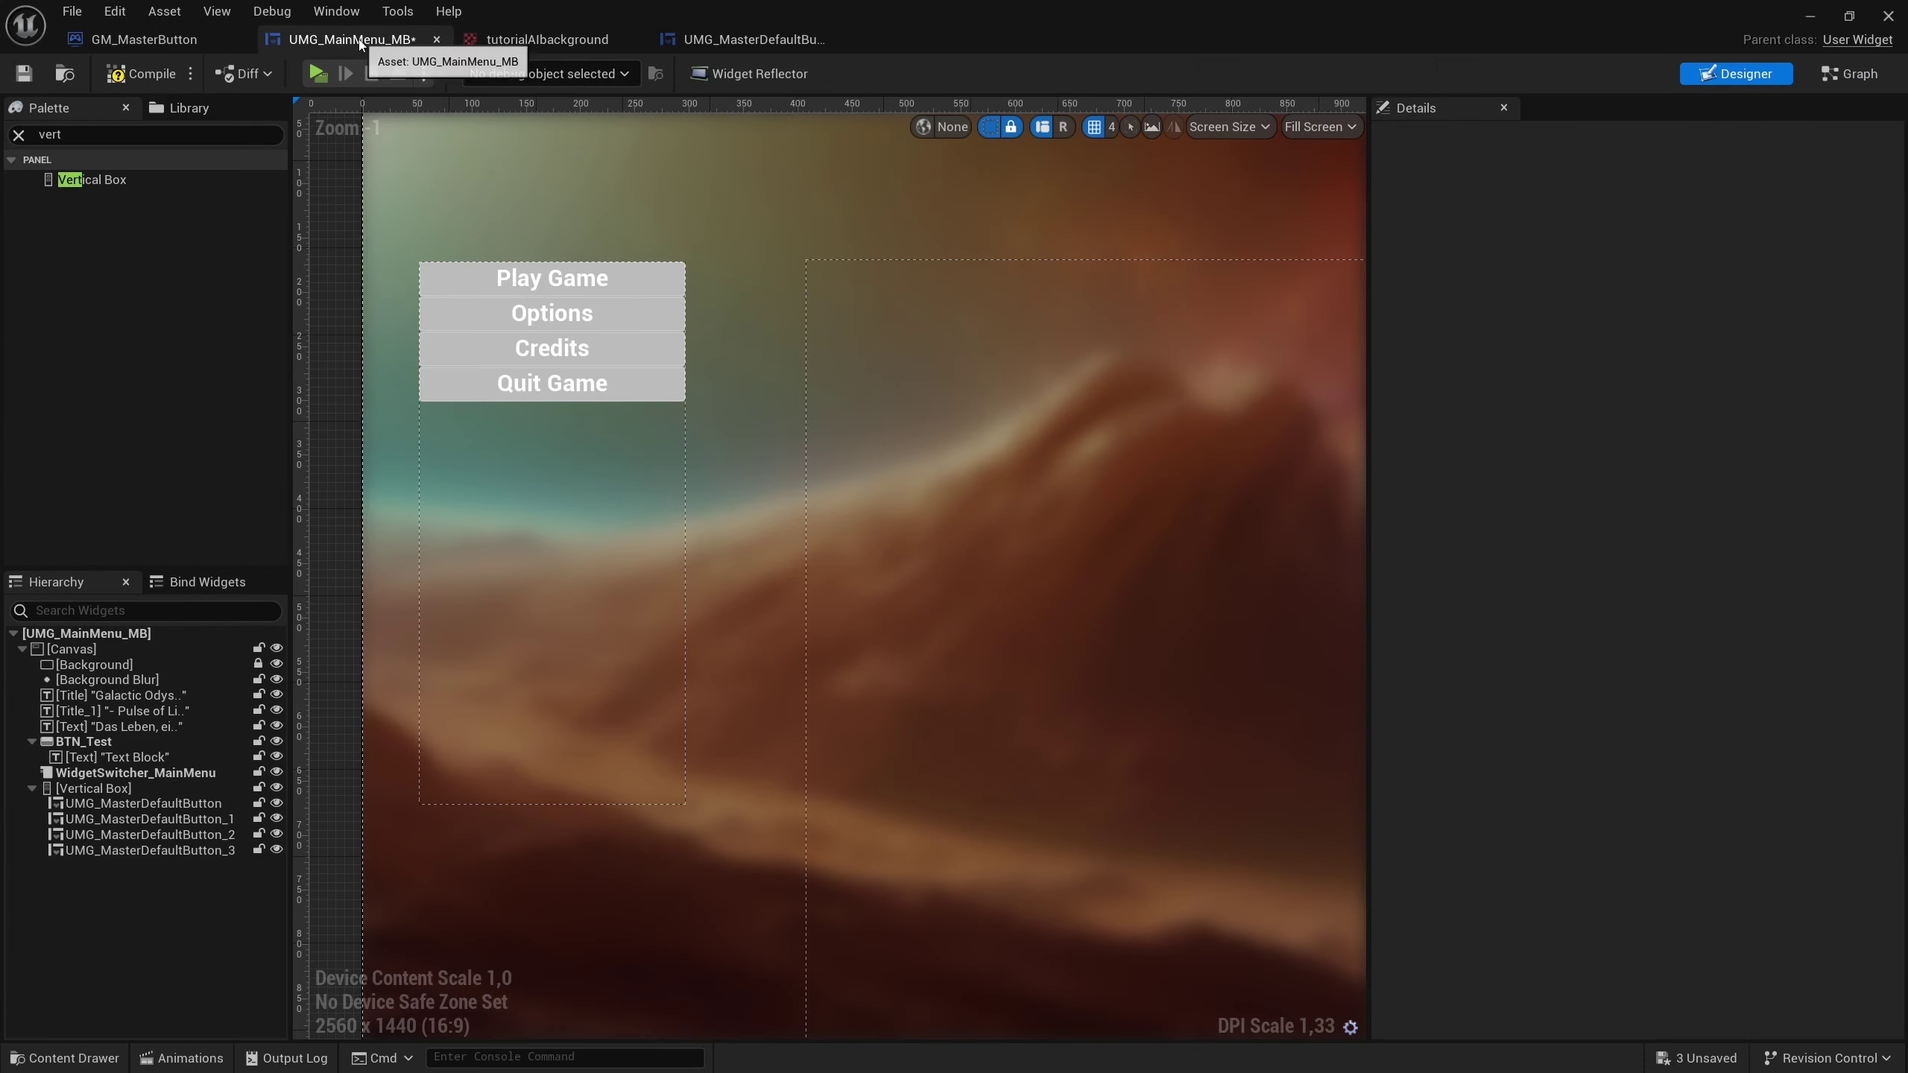
{"action": "left_click", "coordinate": [39, 76]}
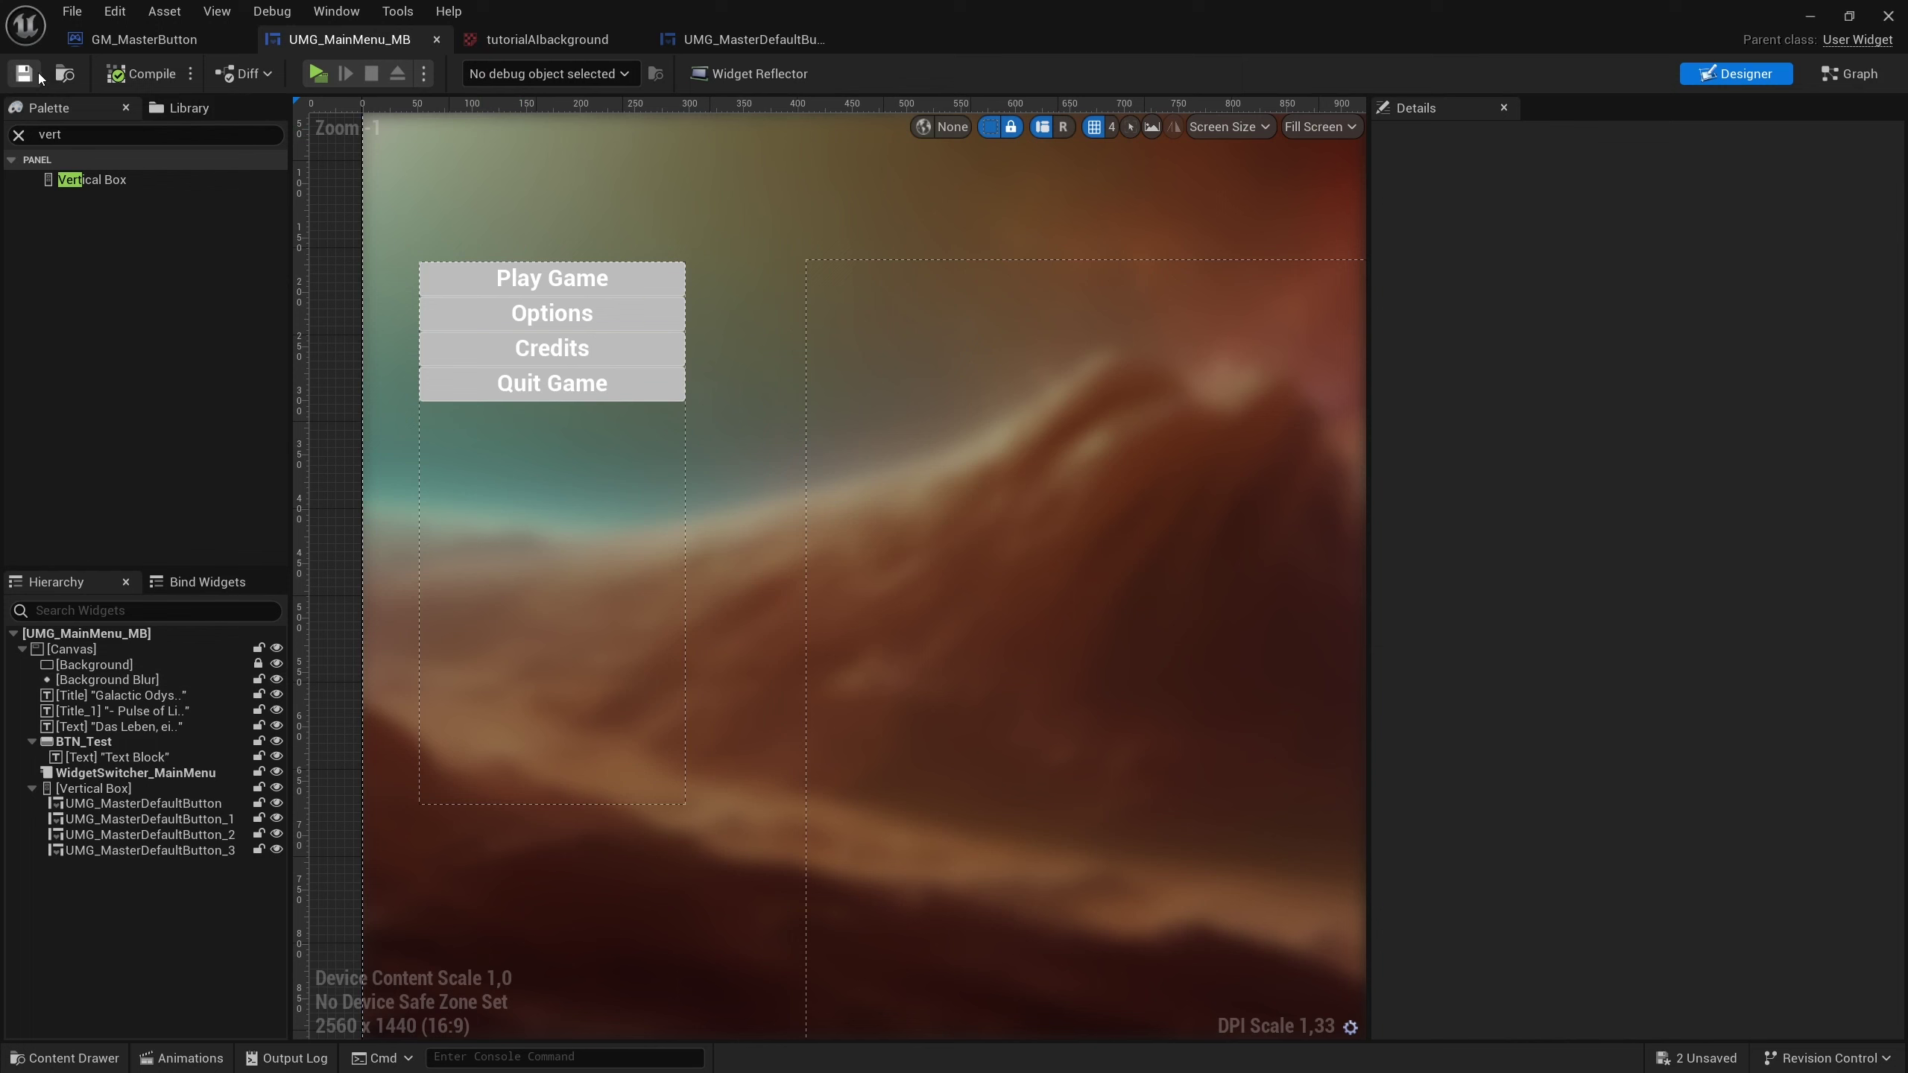
Check each menu button's quit flag, then compile and save the main menu widget.
{"action": "left_click", "coordinate": [608, 383]}
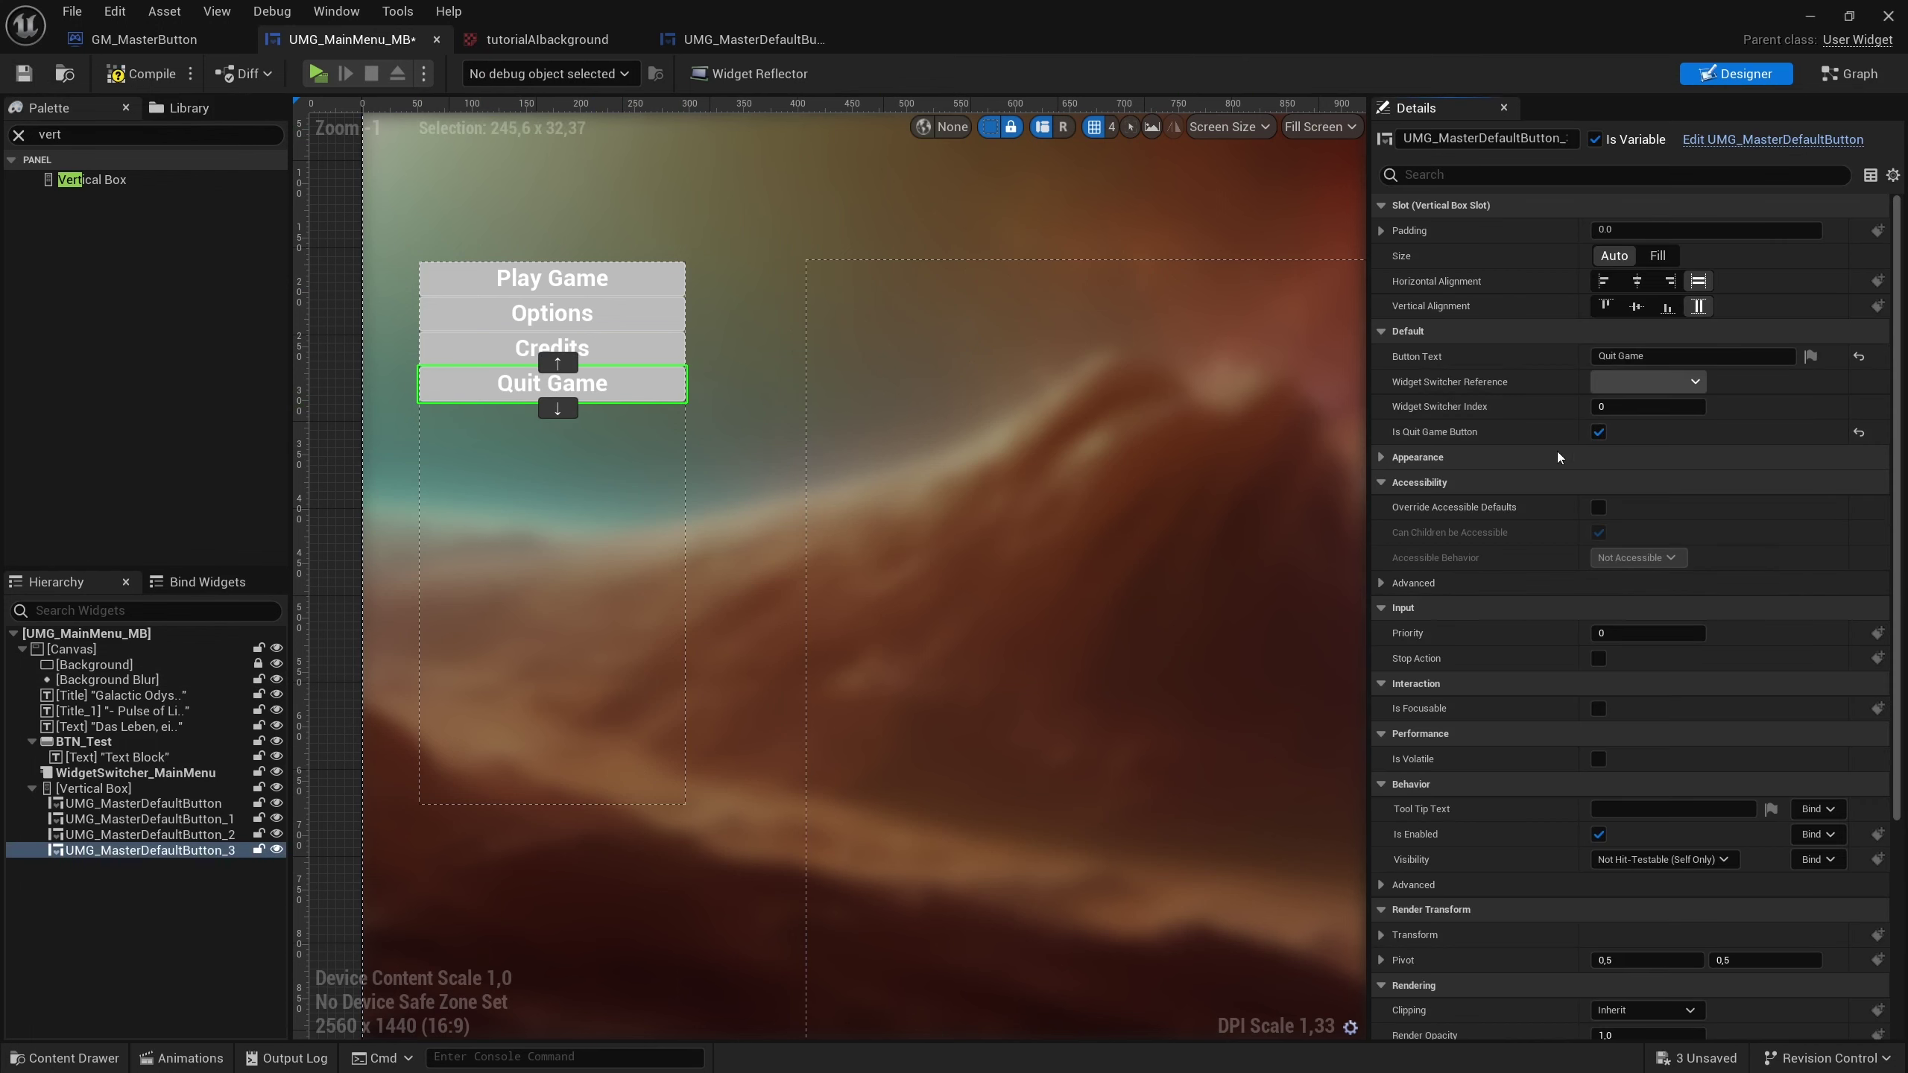
{"action": "left_click", "coordinate": [631, 343]}
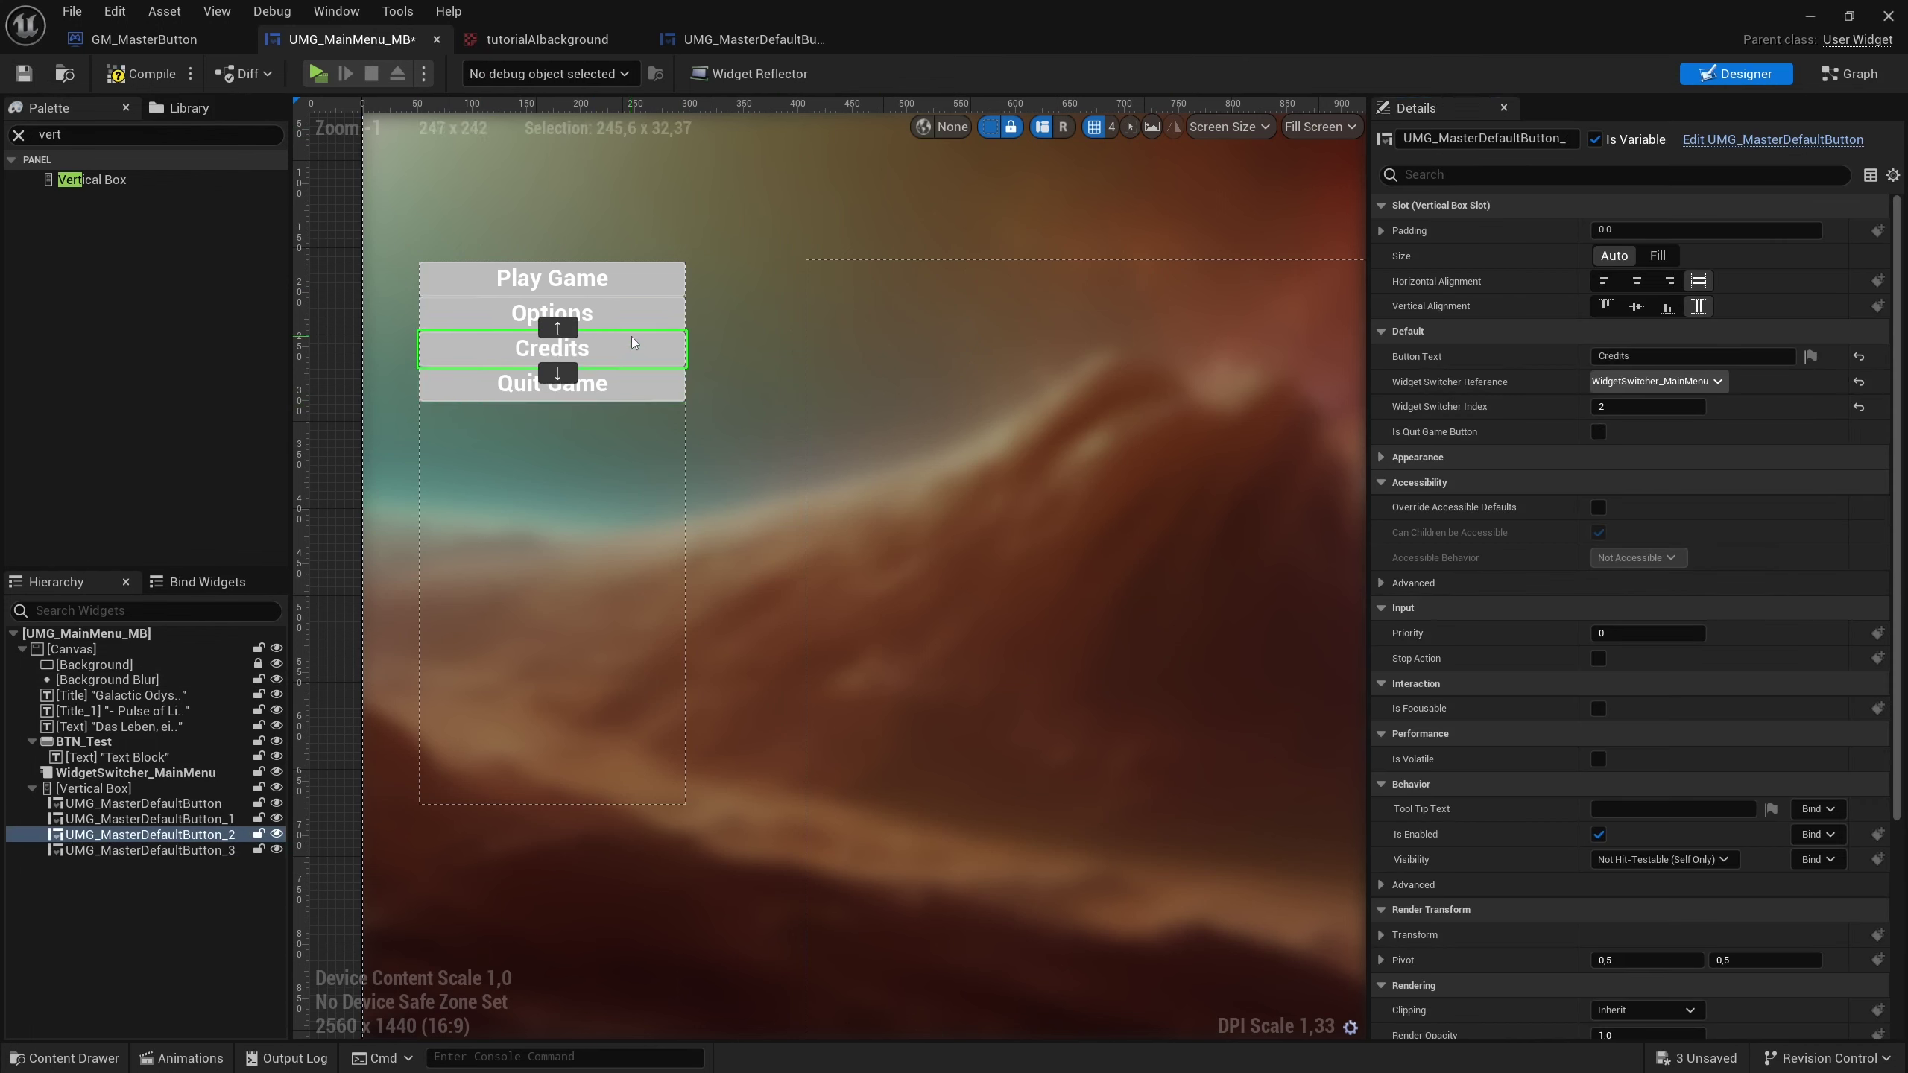
{"action": "left_click", "coordinate": [630, 314]}
{"action": "left_click", "coordinate": [629, 289]}
{"action": "left_click", "coordinate": [623, 389]}
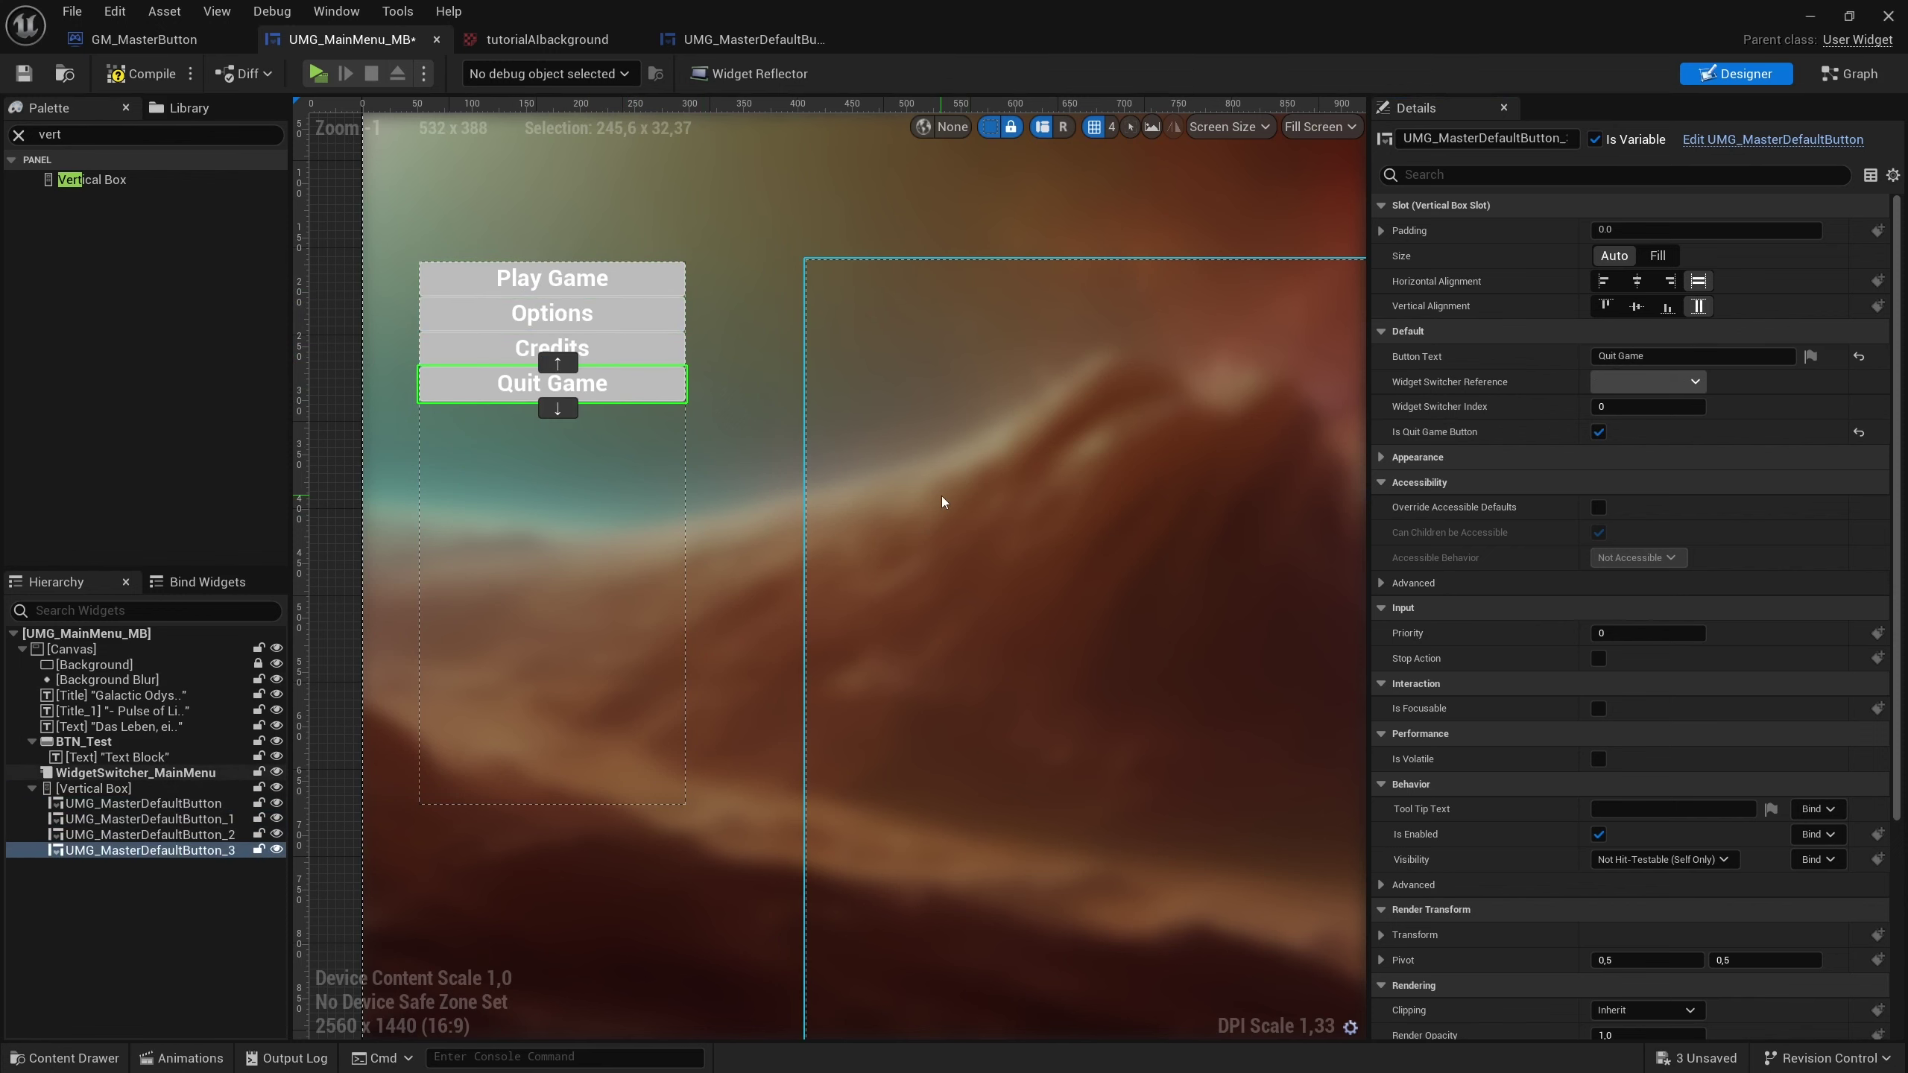
{"action": "left_click", "coordinate": [140, 73]}
{"action": "left_click", "coordinate": [23, 73]}
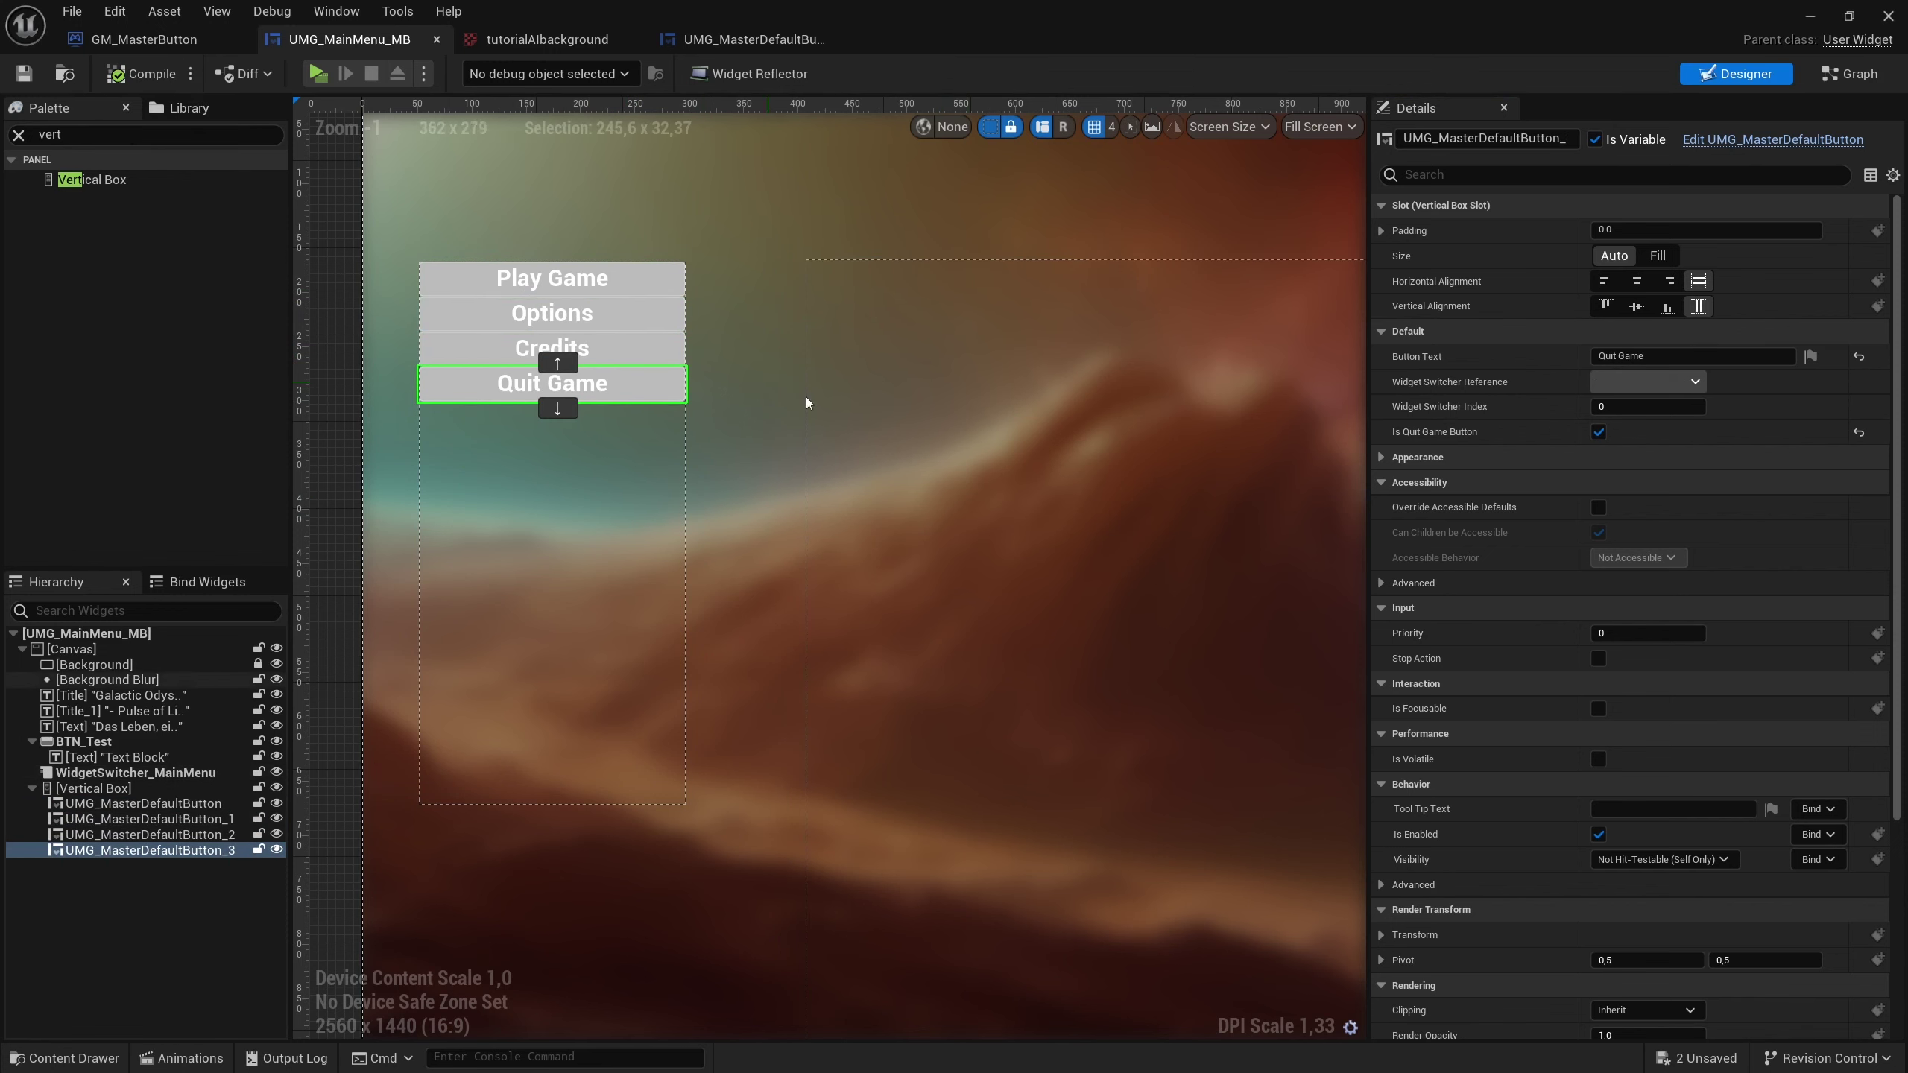
{"action": "scroll", "coordinate": [806, 403], "scroll_direction": "down", "scroll_amount": 3}
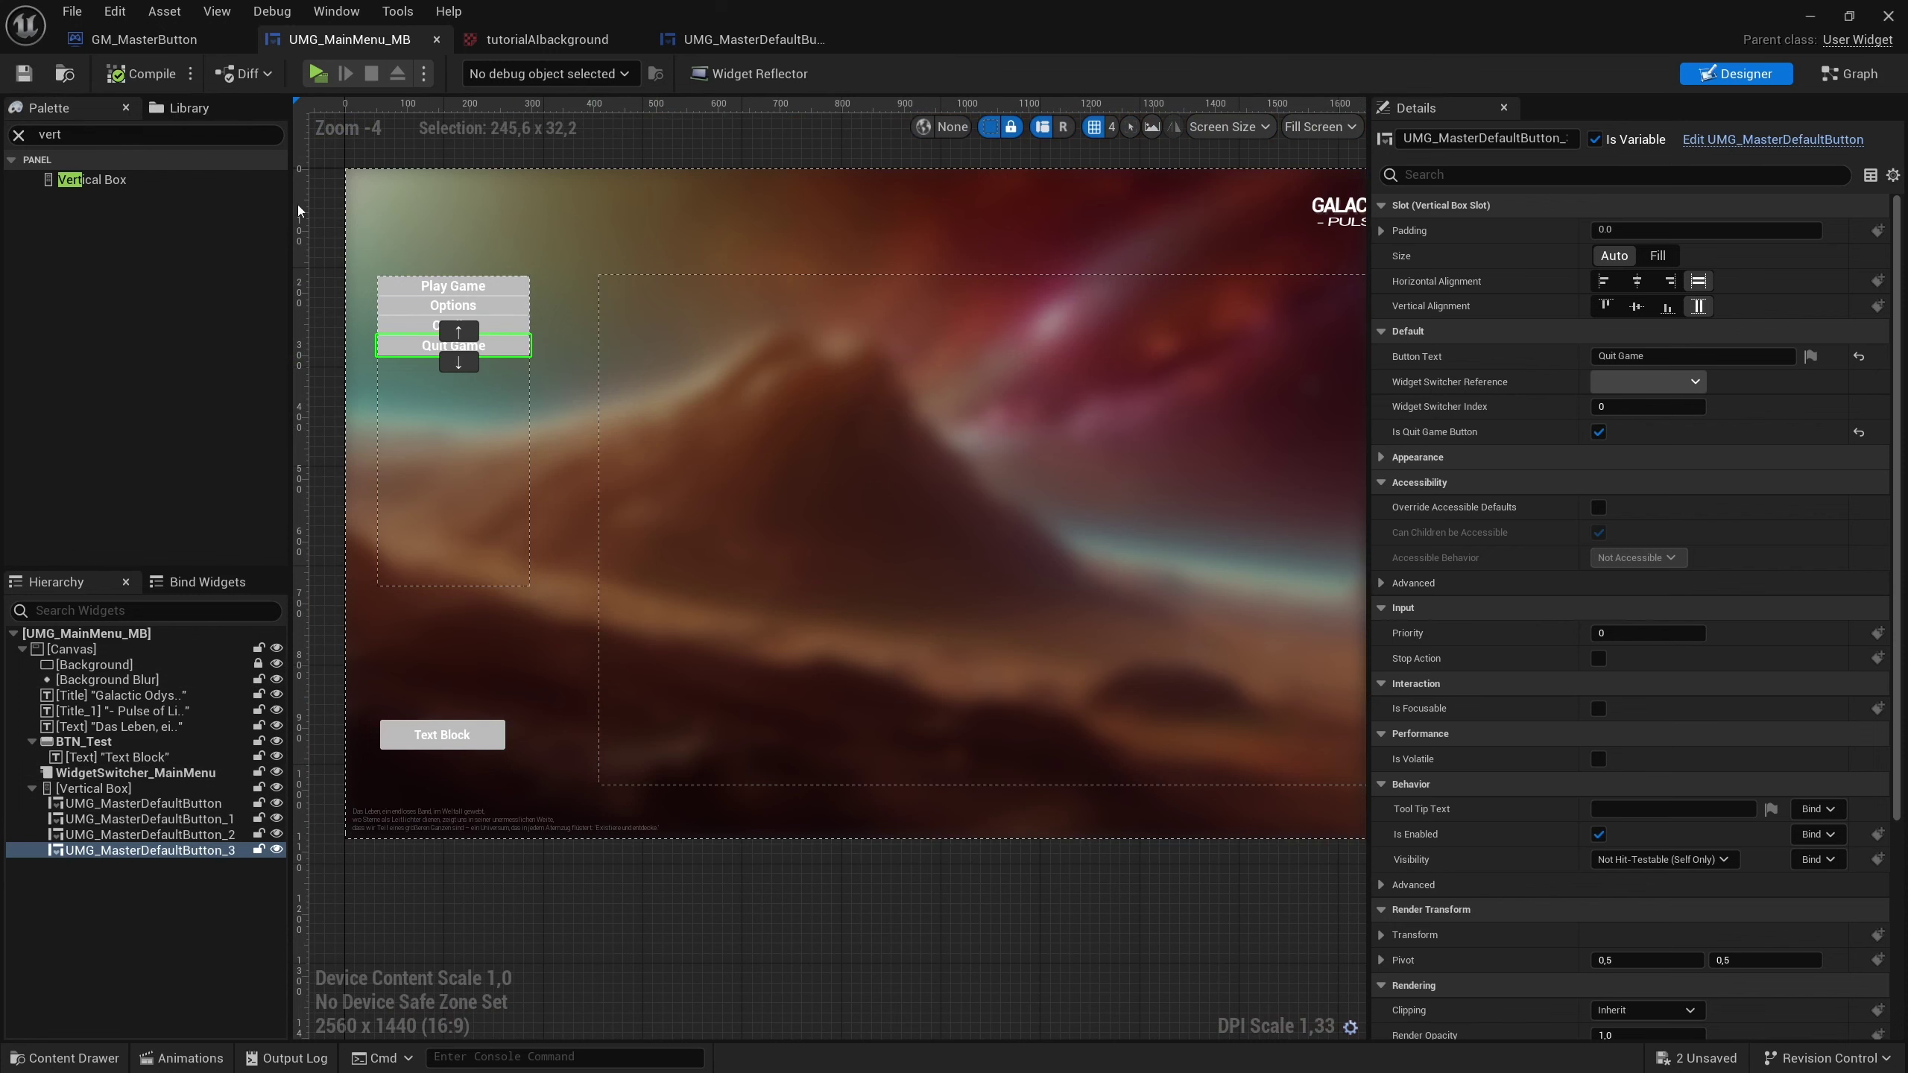
{"action": "left_click", "coordinate": [135, 773]}
{"action": "left_click", "coordinate": [130, 132]}
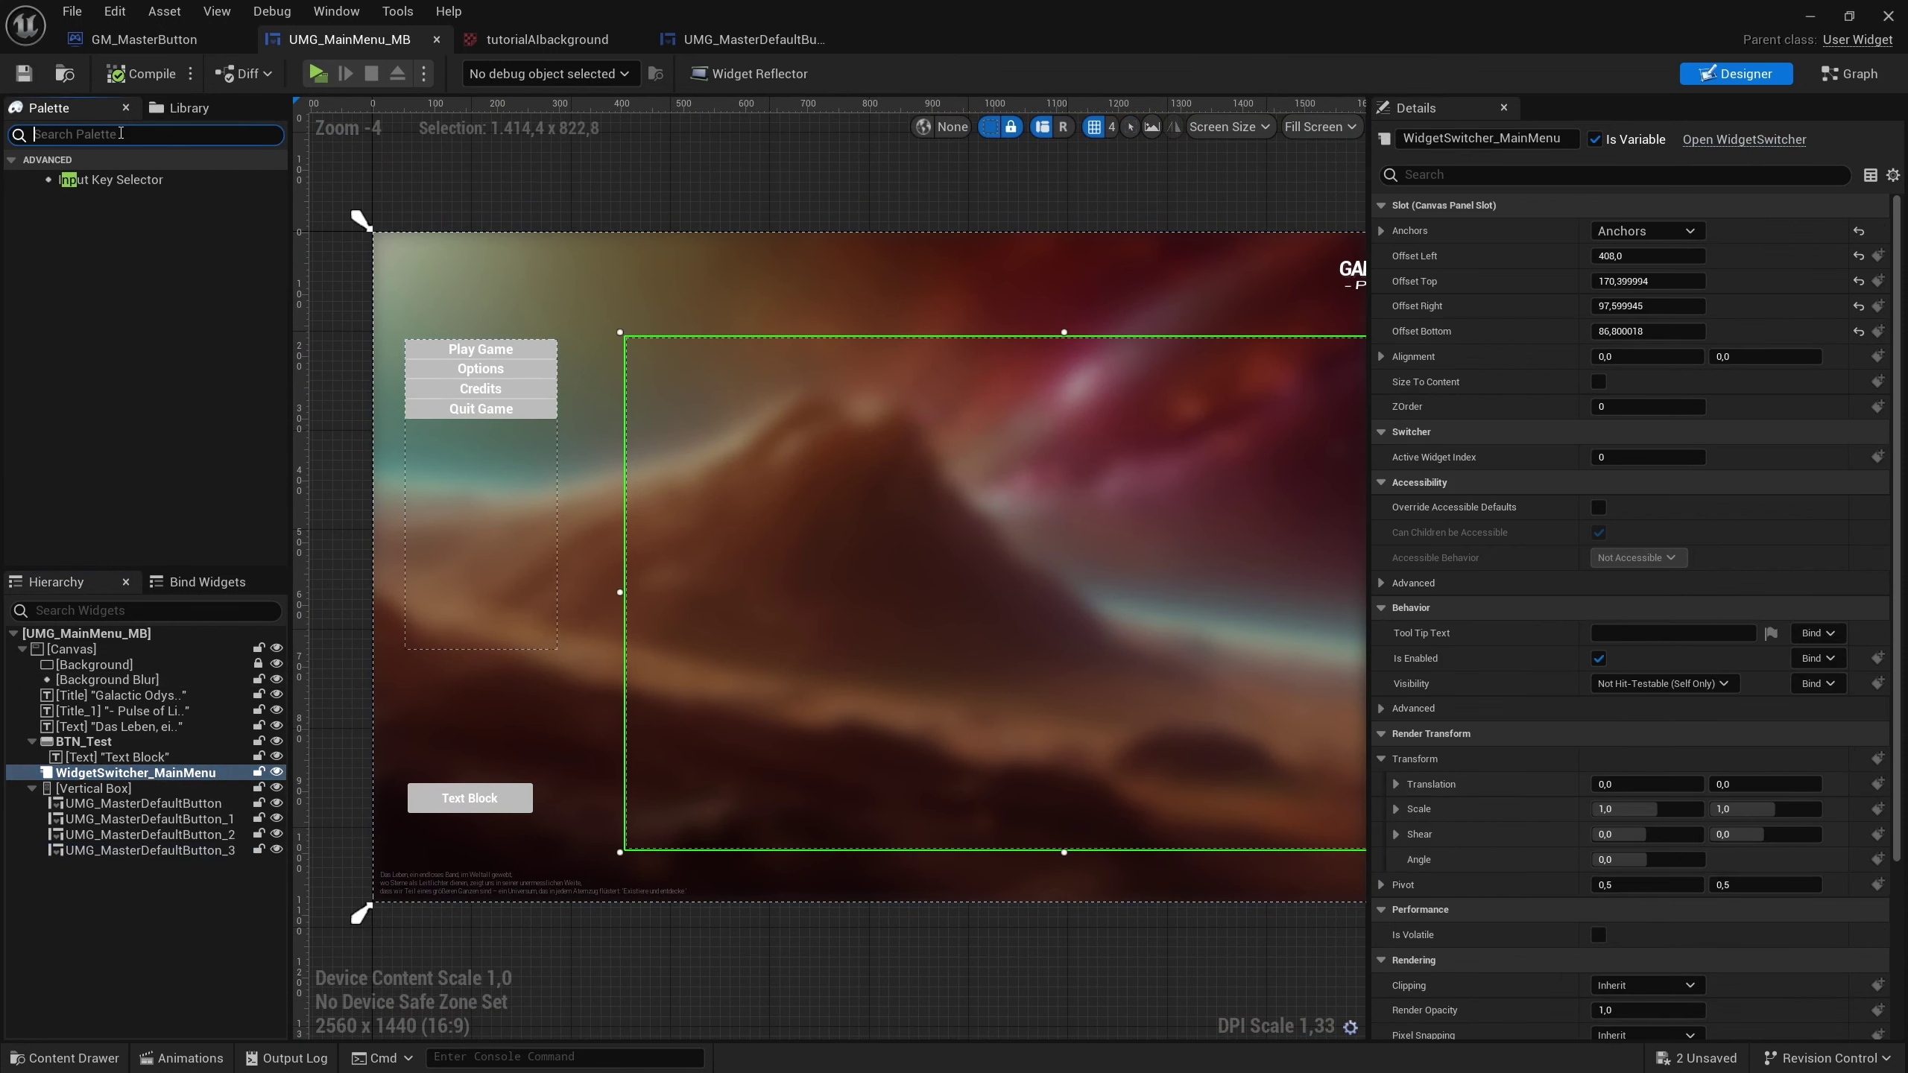
{"action": "type", "text": "bot"}
Add a Border page into WidgetSwitcher_MainMenu and duplicate it as a red second page.
{"action": "key", "text": "BackSpace"}
{"action": "type", "text": "rder"}
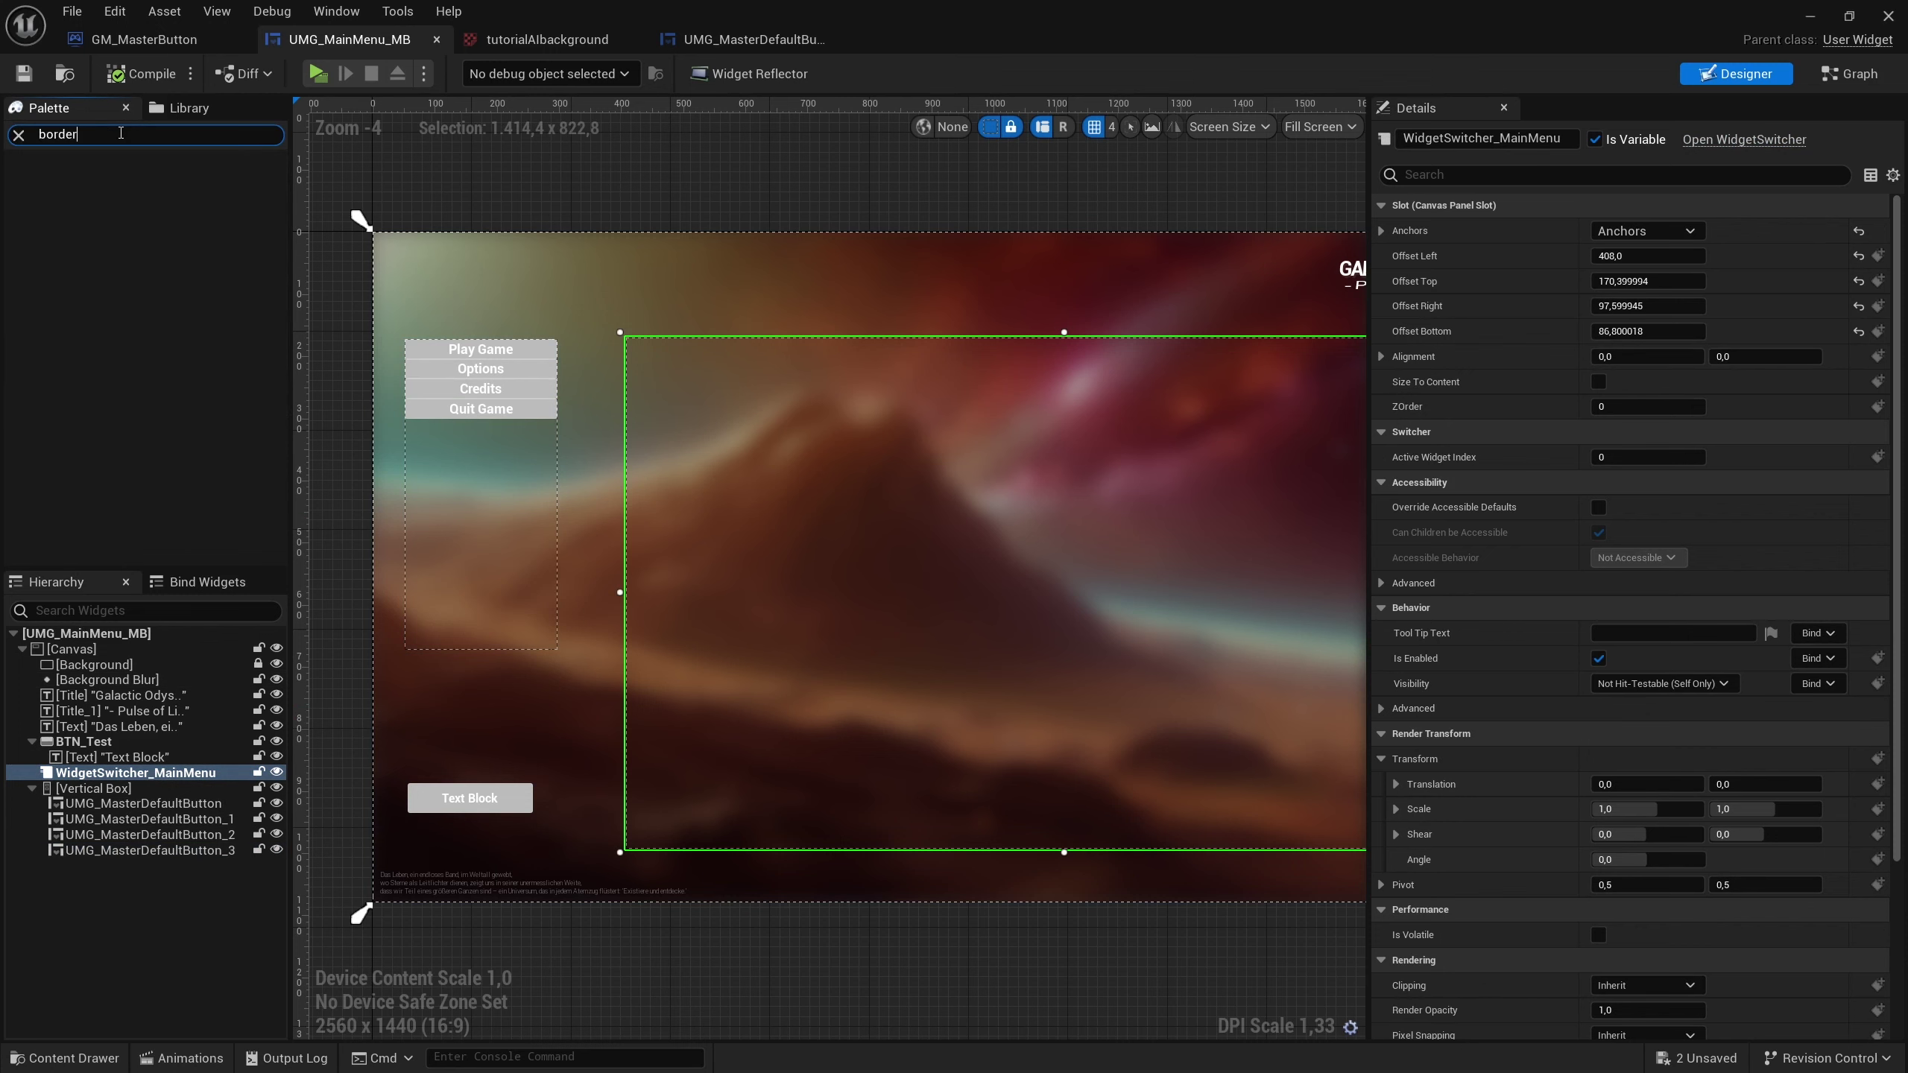
{"action": "left_click_drag", "start_coordinate": [109, 180], "coordinate": [897, 529]}
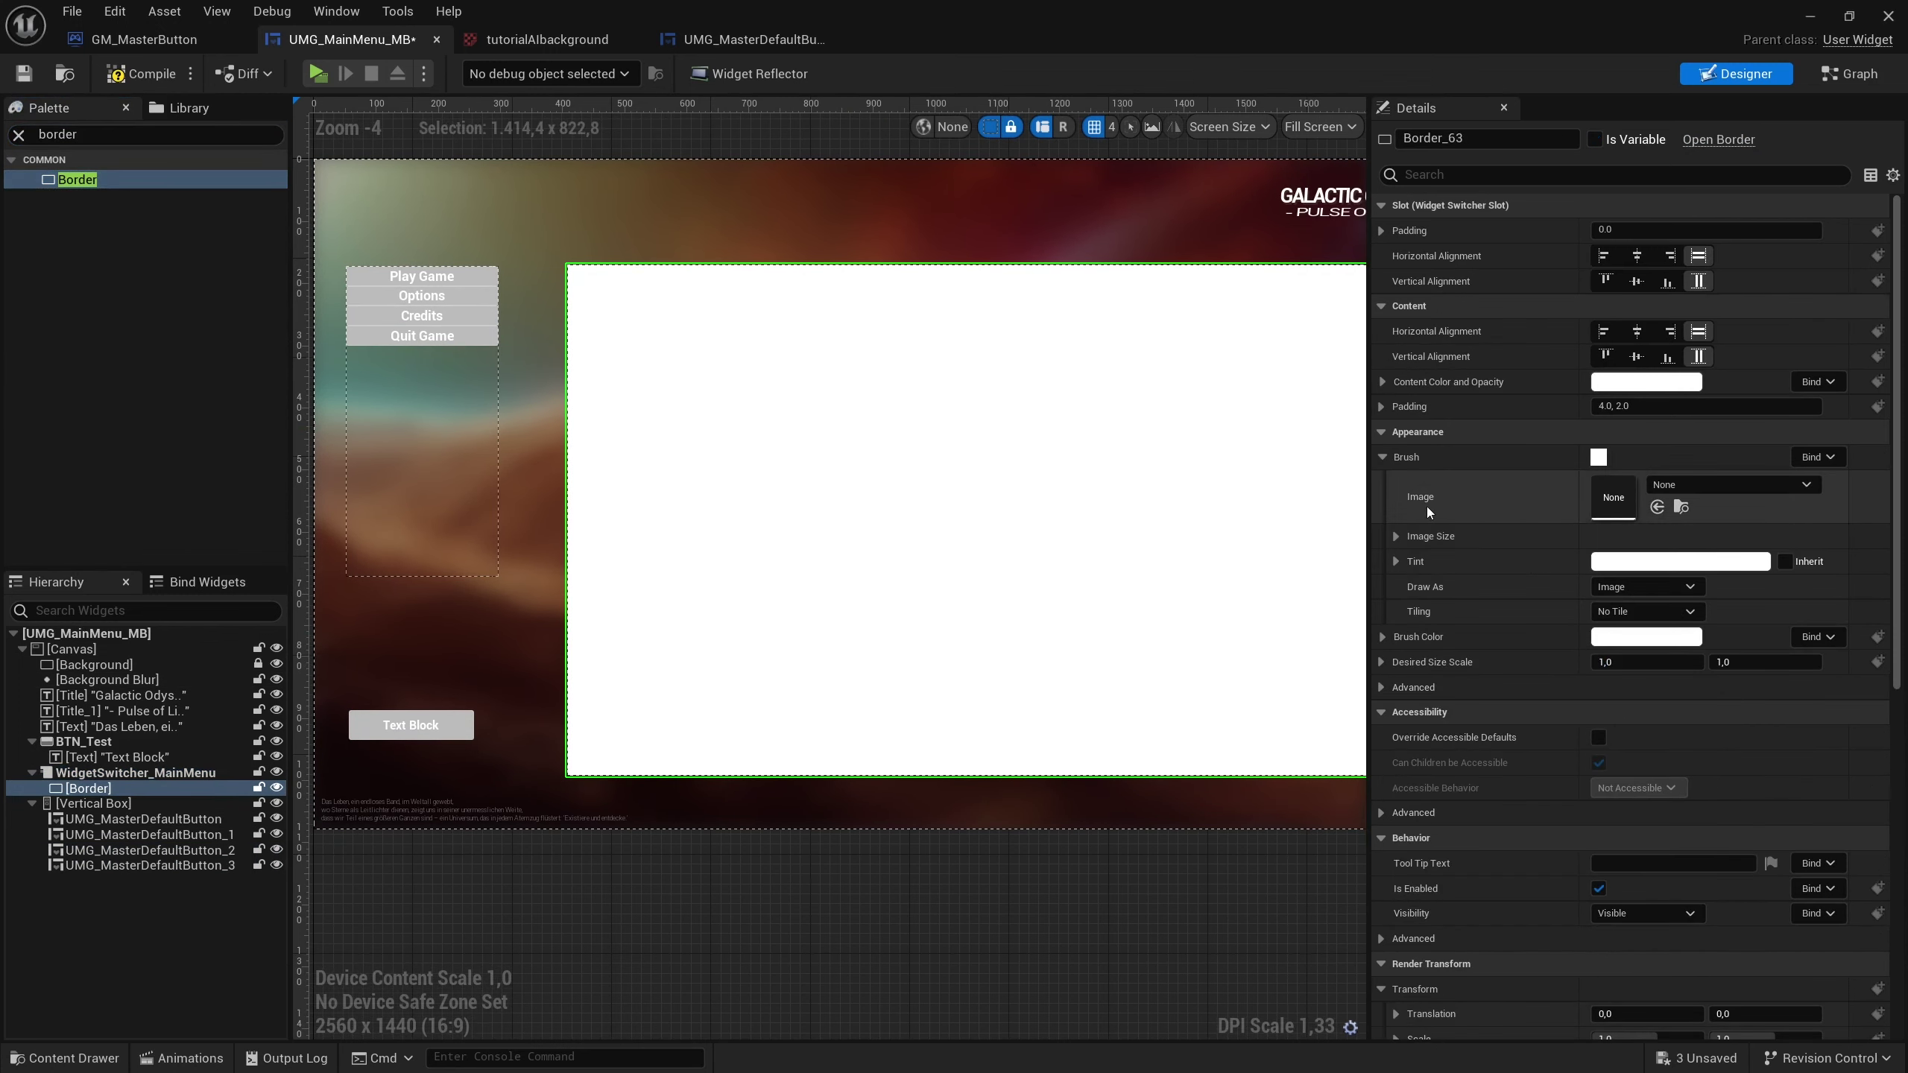
{"action": "left_click", "coordinate": [142, 789]}
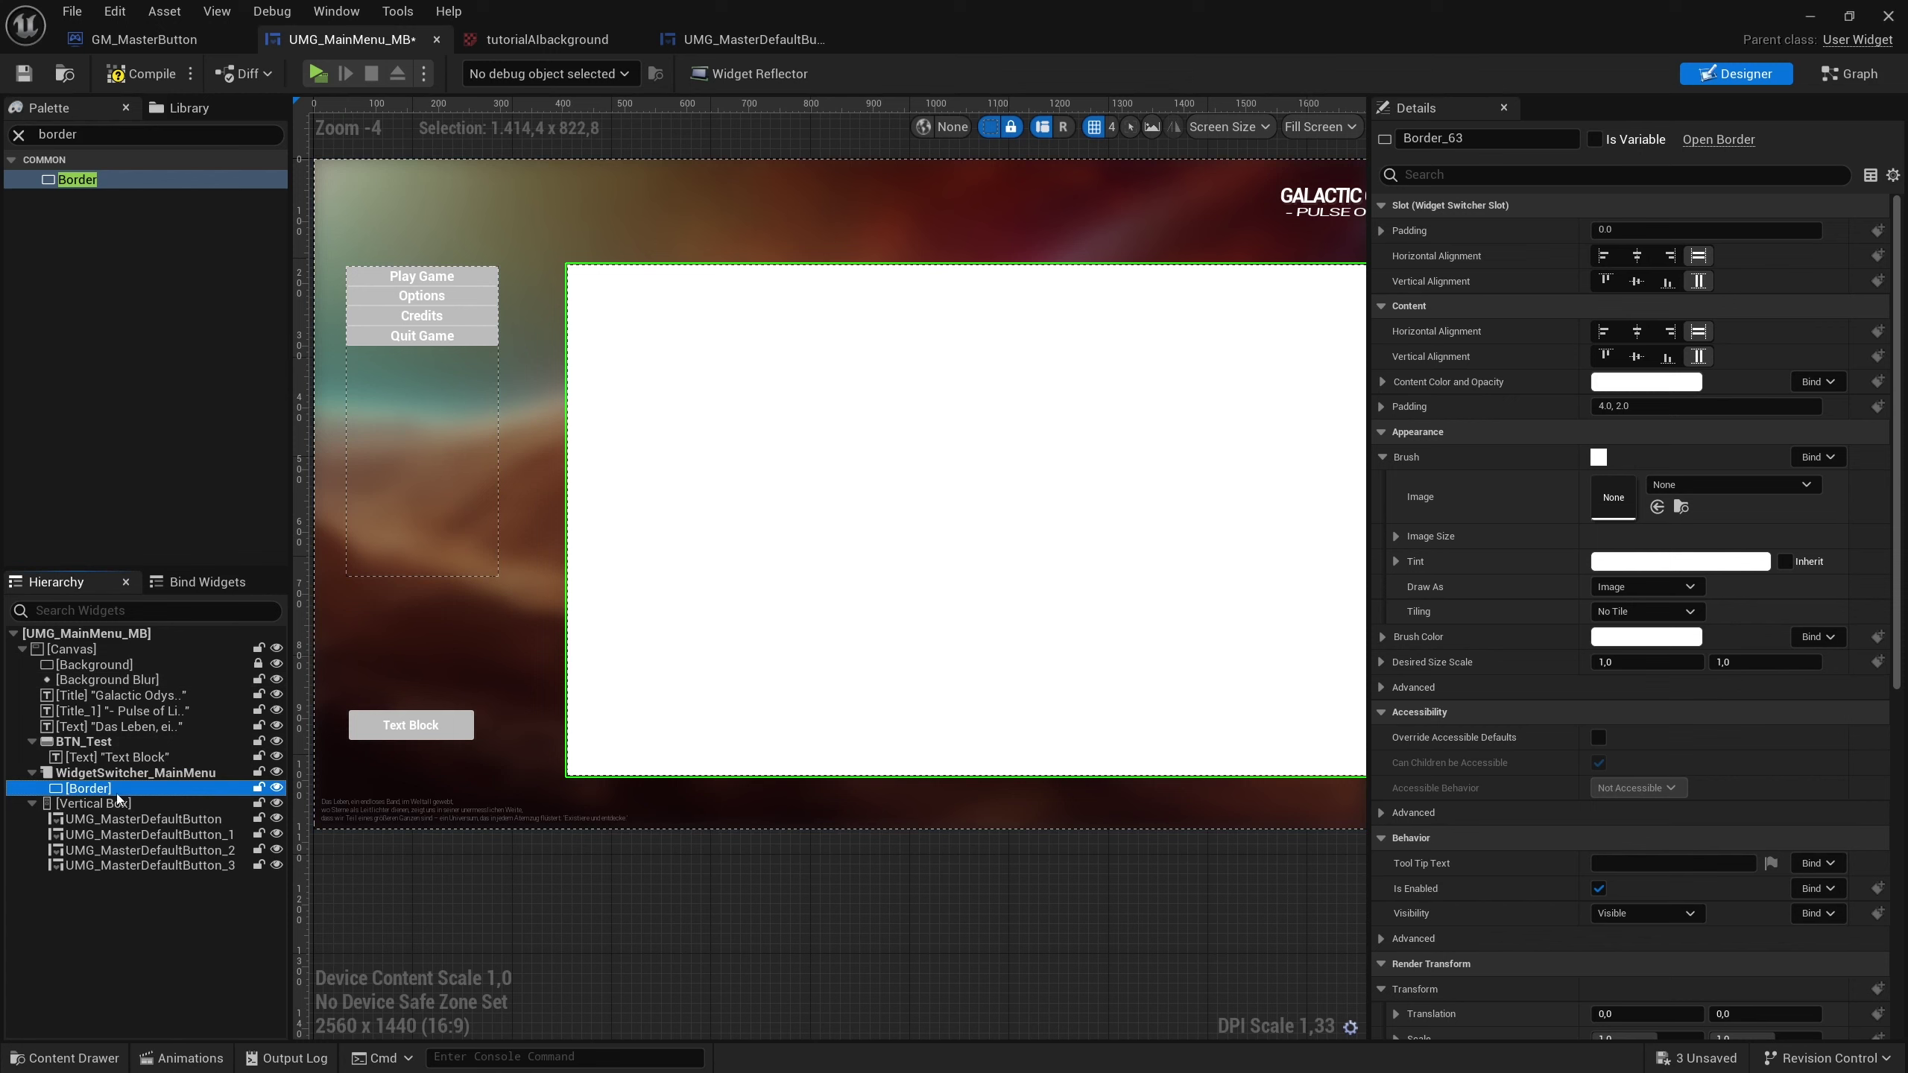
{"action": "key", "text": "ctrl+d"}
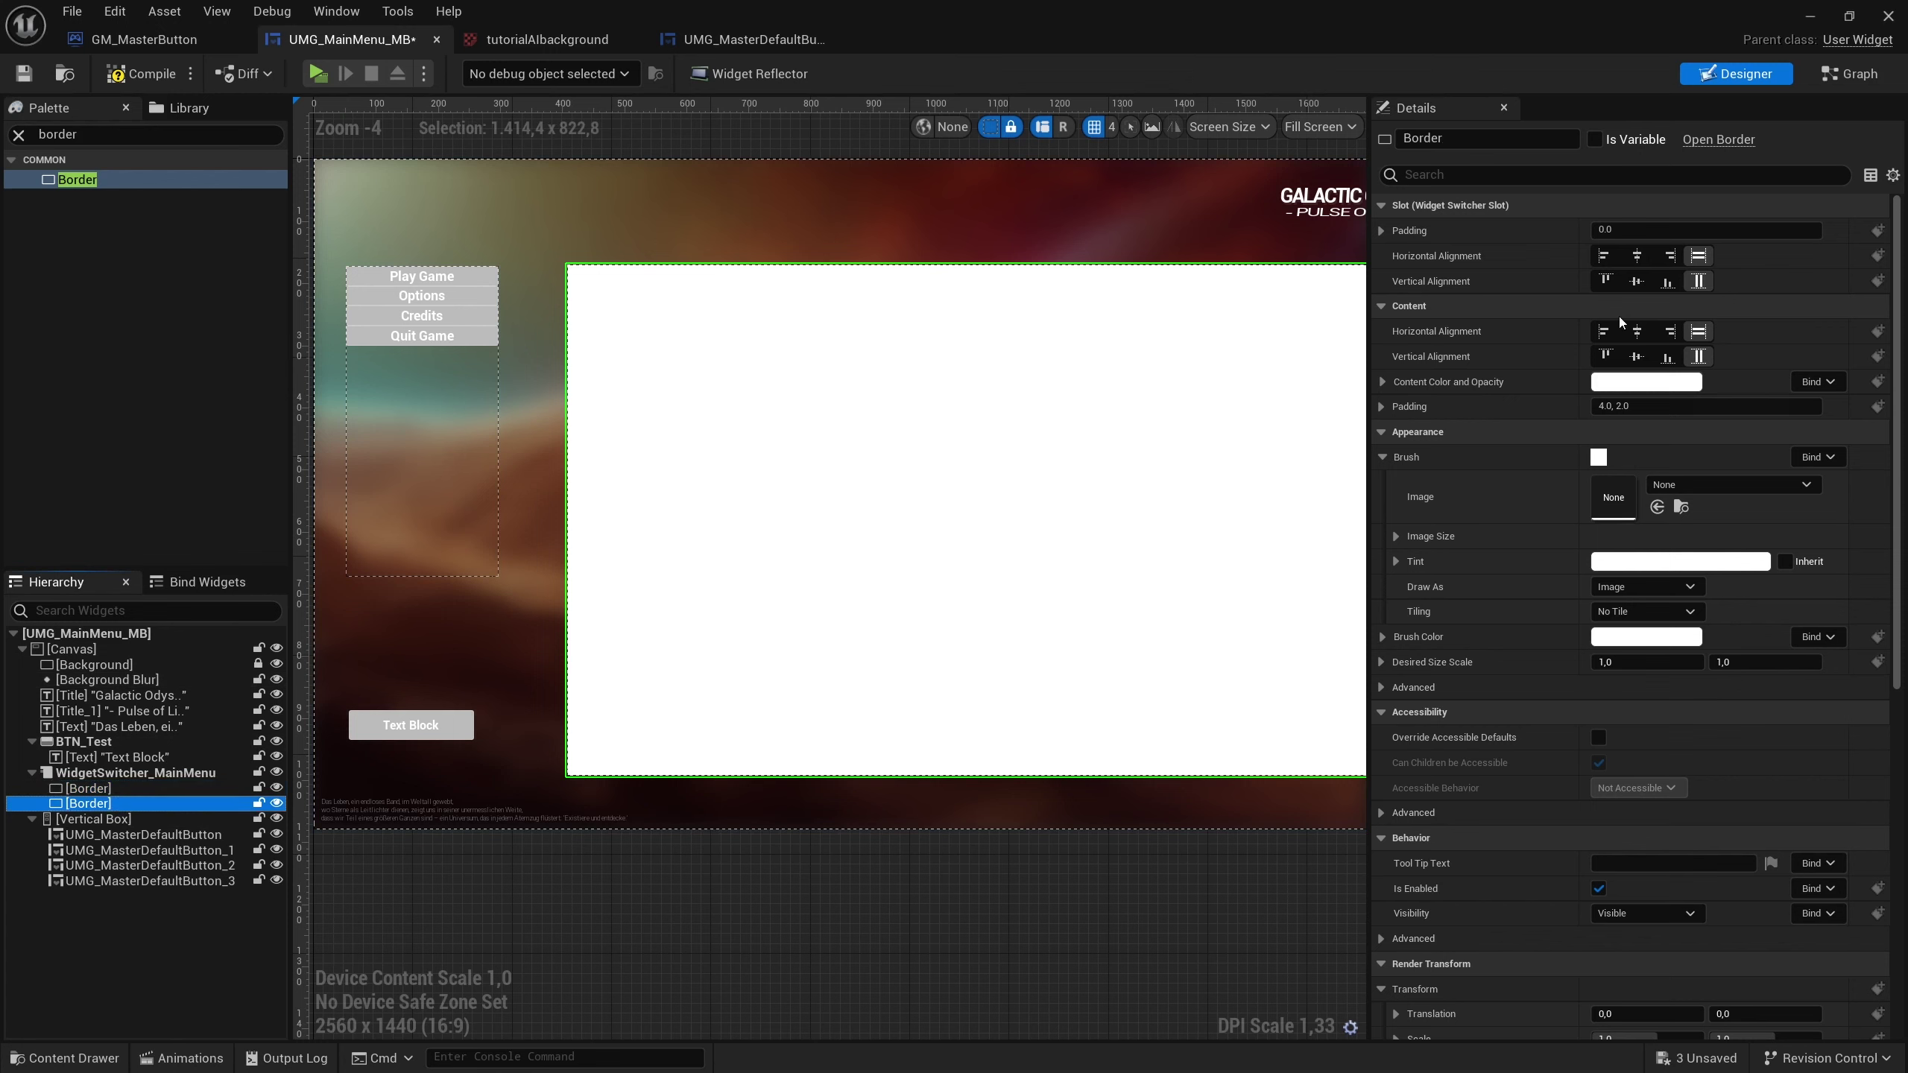
{"action": "left_click", "coordinate": [1645, 563]}
{"action": "left_click_drag", "start_coordinate": [1448, 728], "coordinate": [1456, 642]}
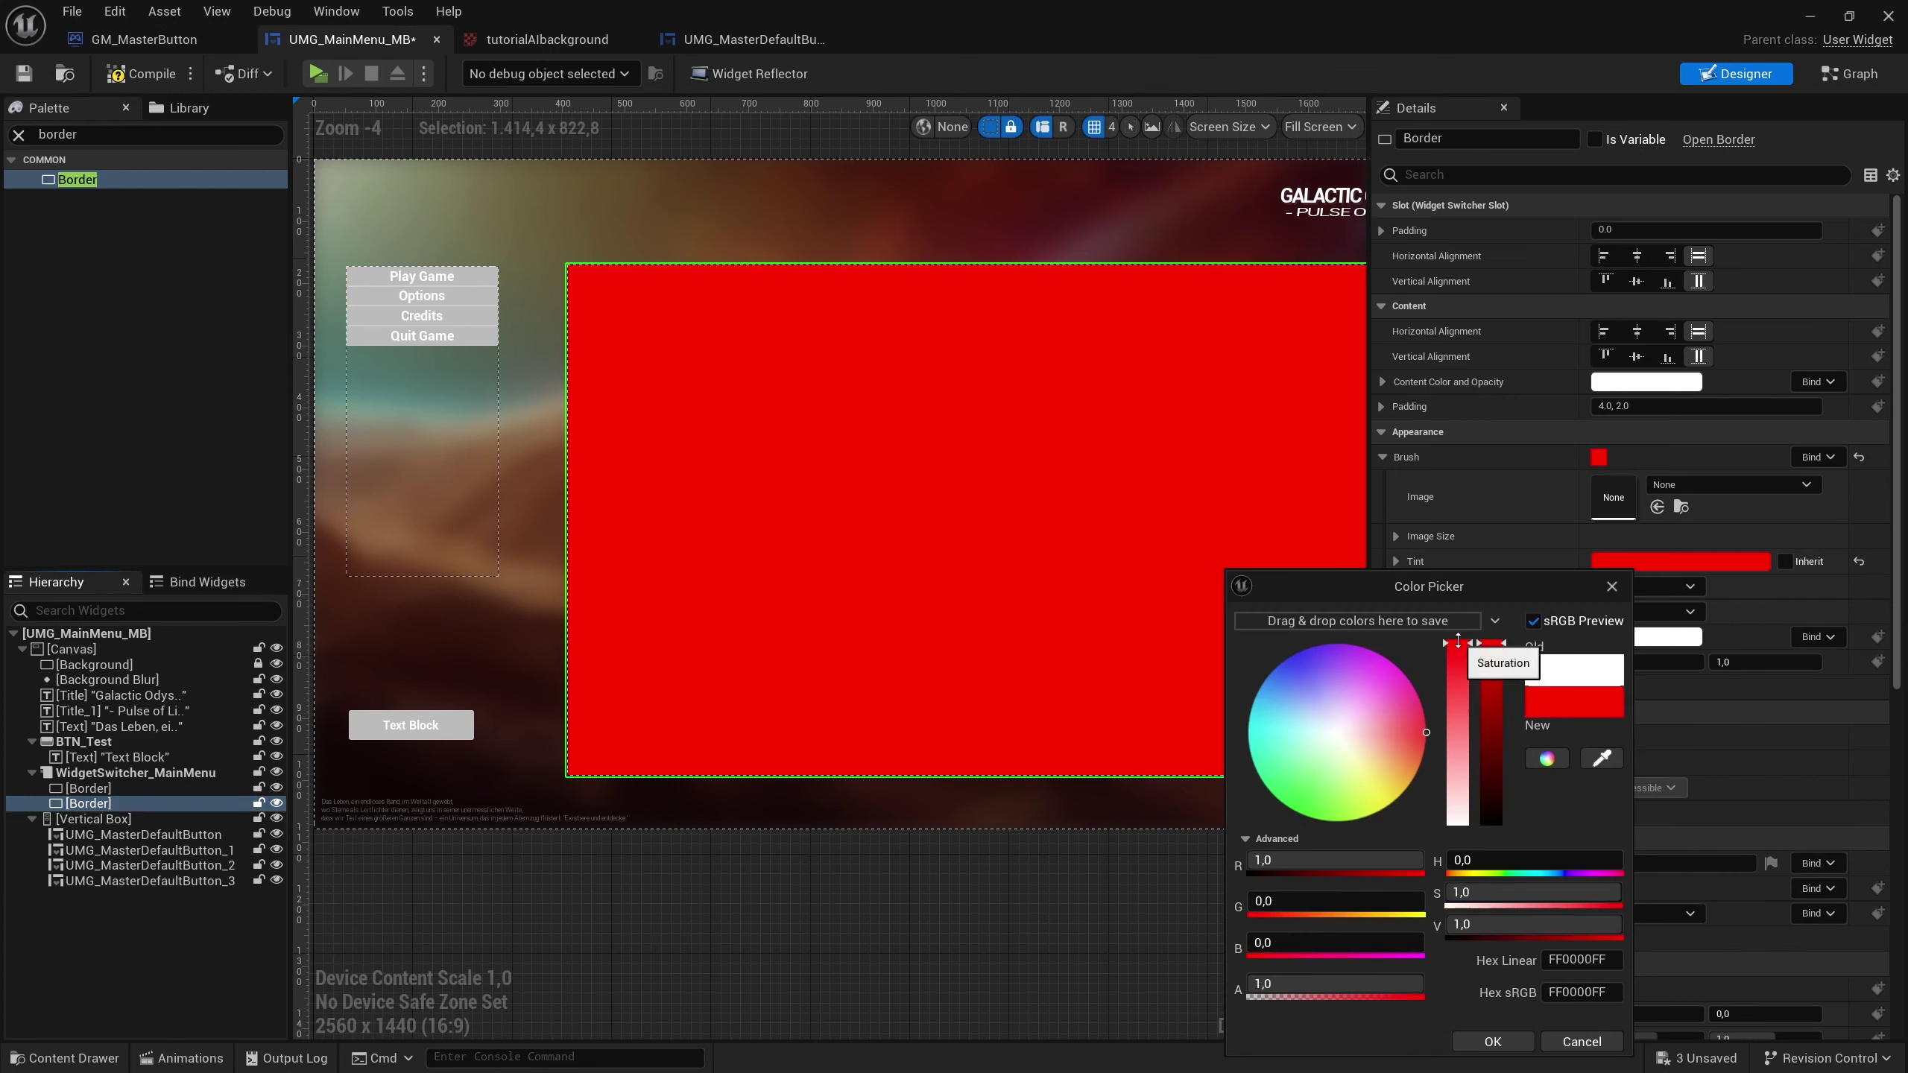
{"action": "left_click", "coordinate": [1492, 1041]}
Duplicate the red border as a black third page and check all three pages.
{"action": "left_click", "coordinate": [87, 788]}
{"action": "left_click", "coordinate": [104, 803]}
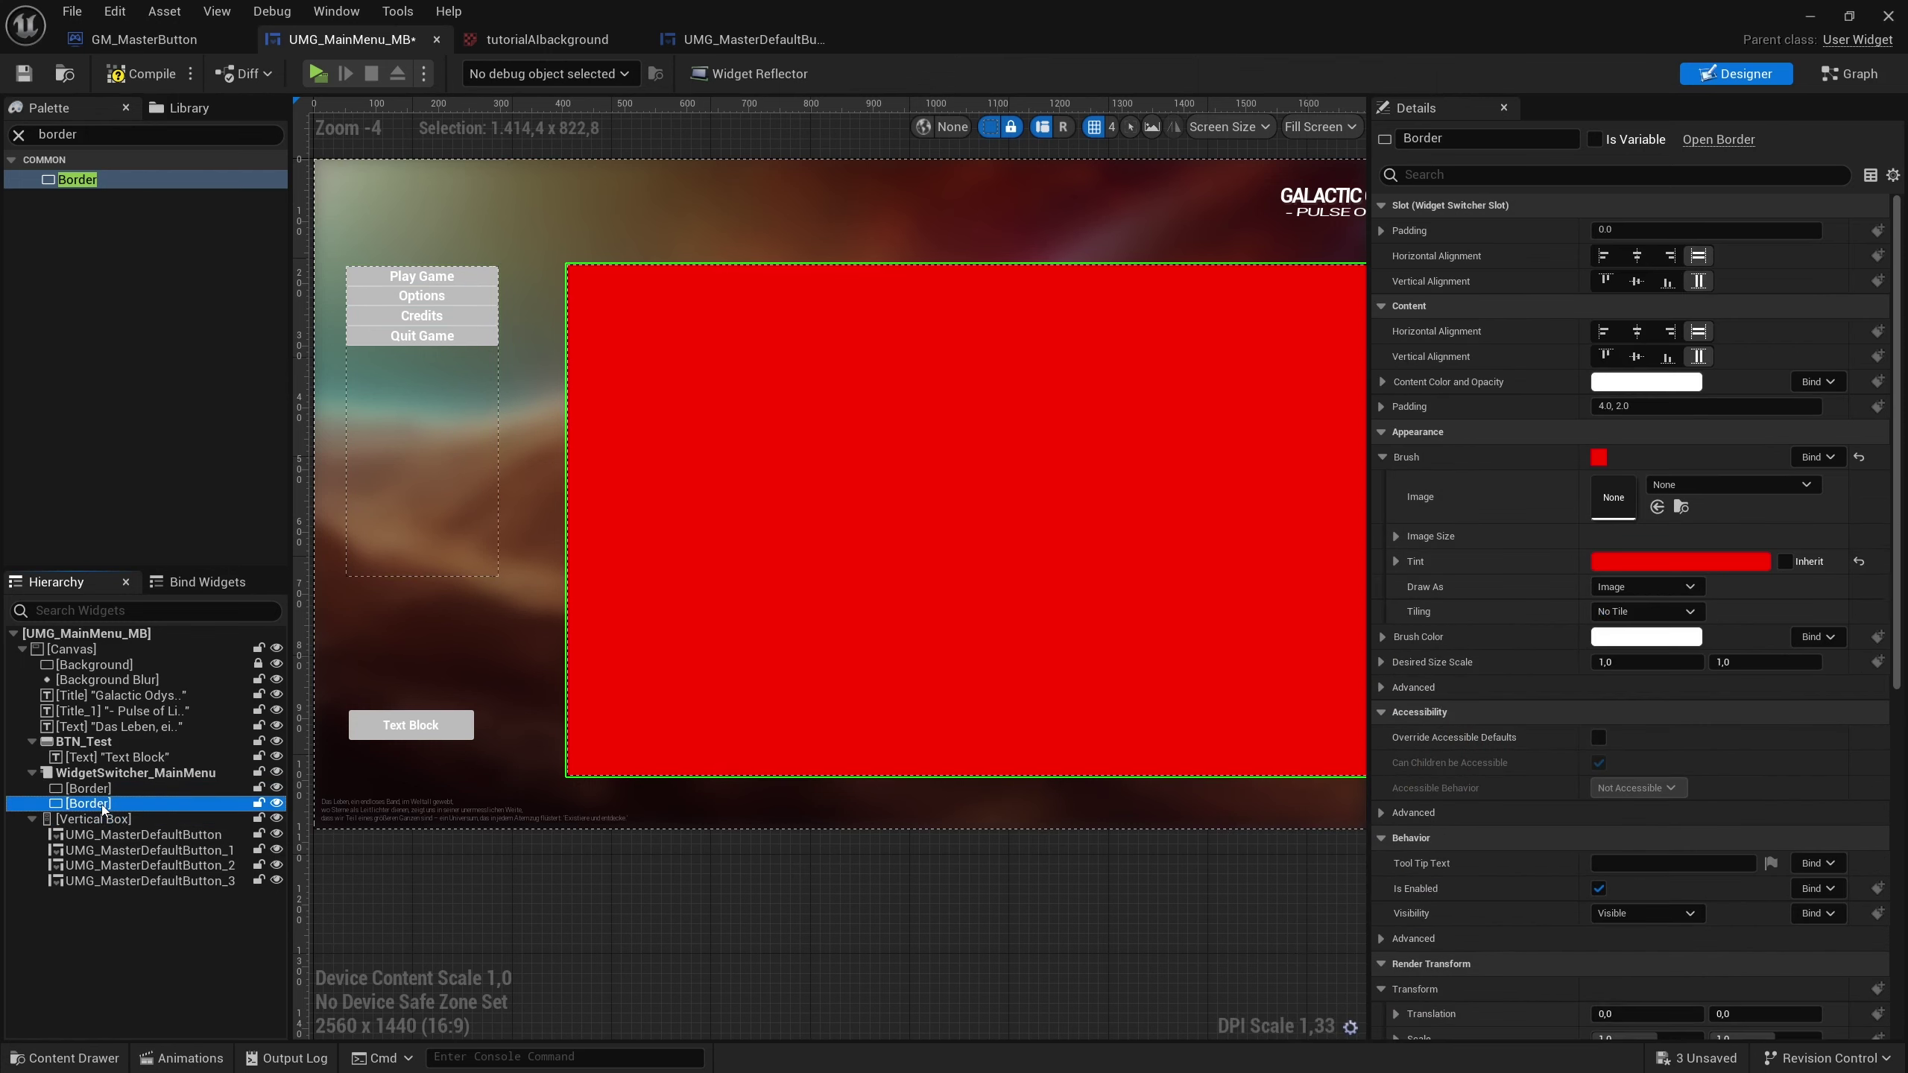
{"action": "key", "text": "ctrl+d"}
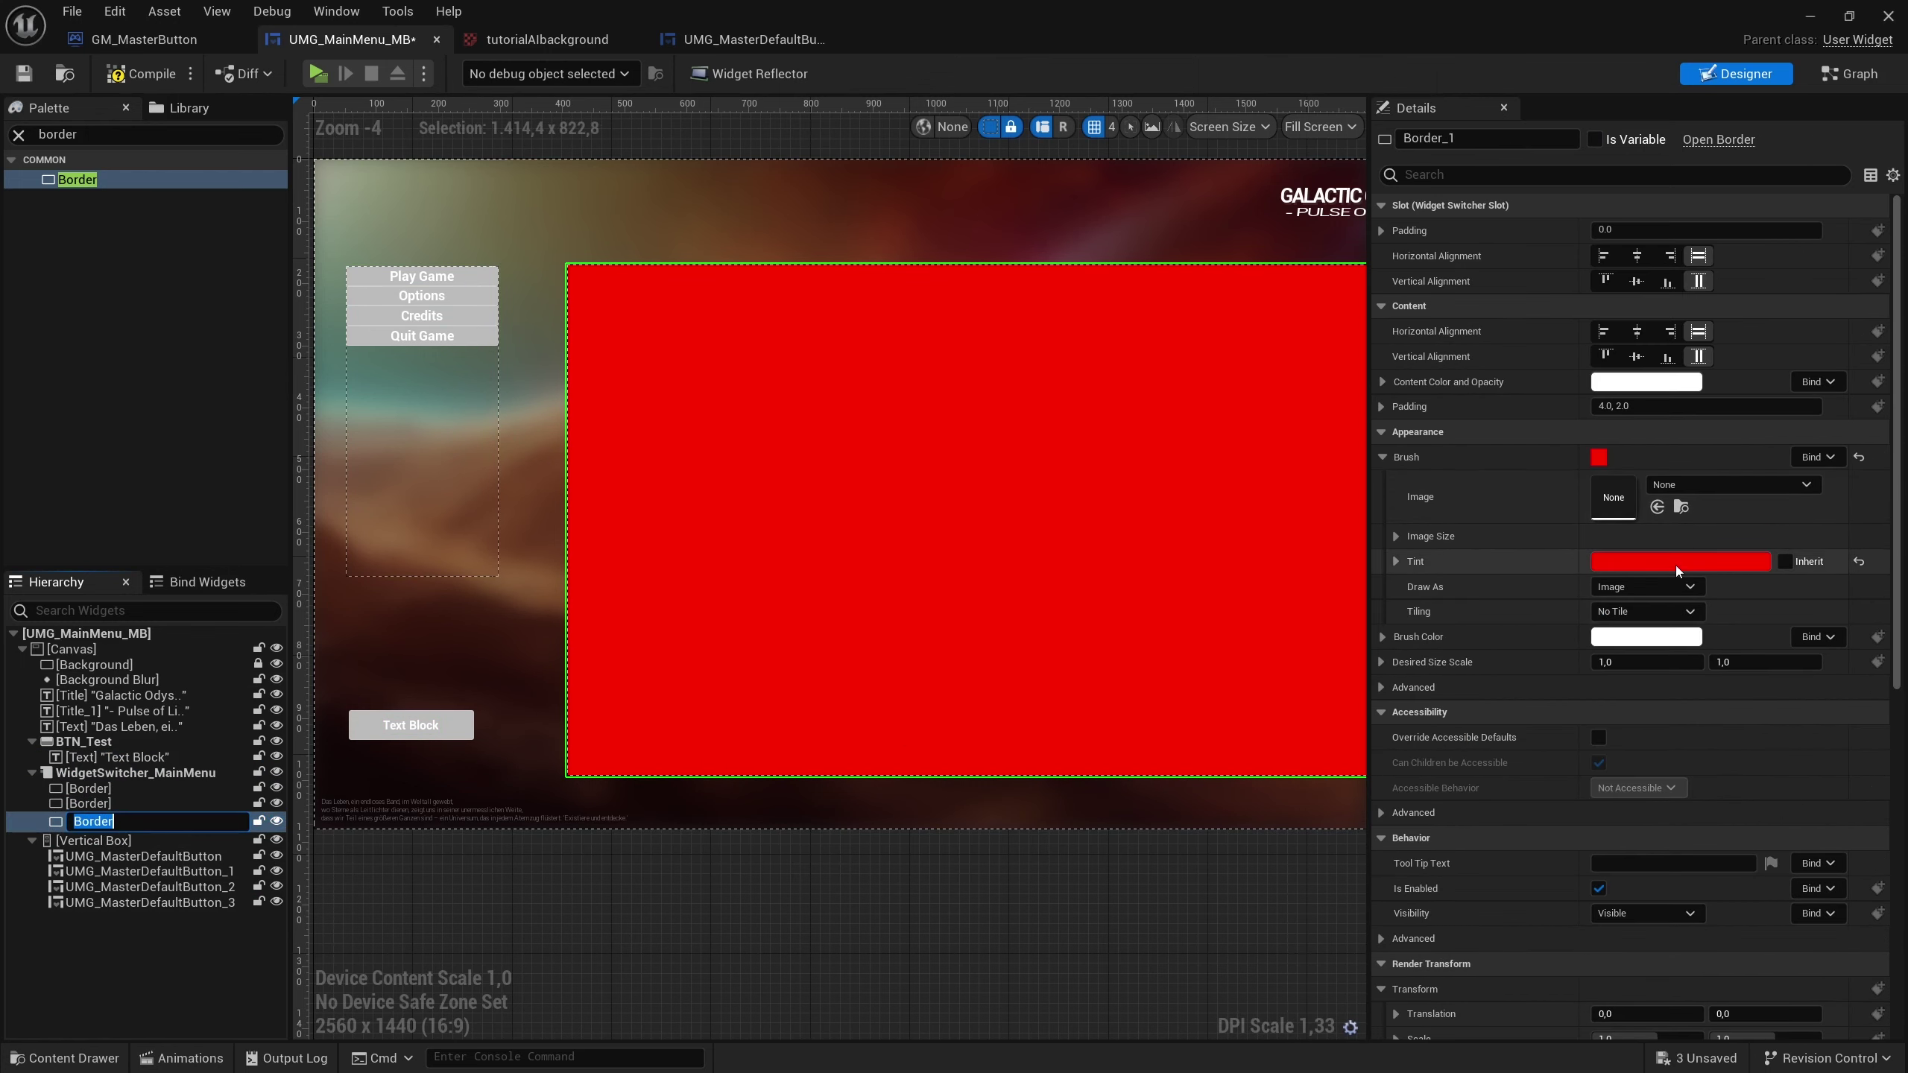
{"action": "left_click", "coordinate": [1675, 564]}
{"action": "left_click_drag", "start_coordinate": [1532, 797], "coordinate": [1532, 822]}
{"action": "left_click", "coordinate": [1532, 1039]}
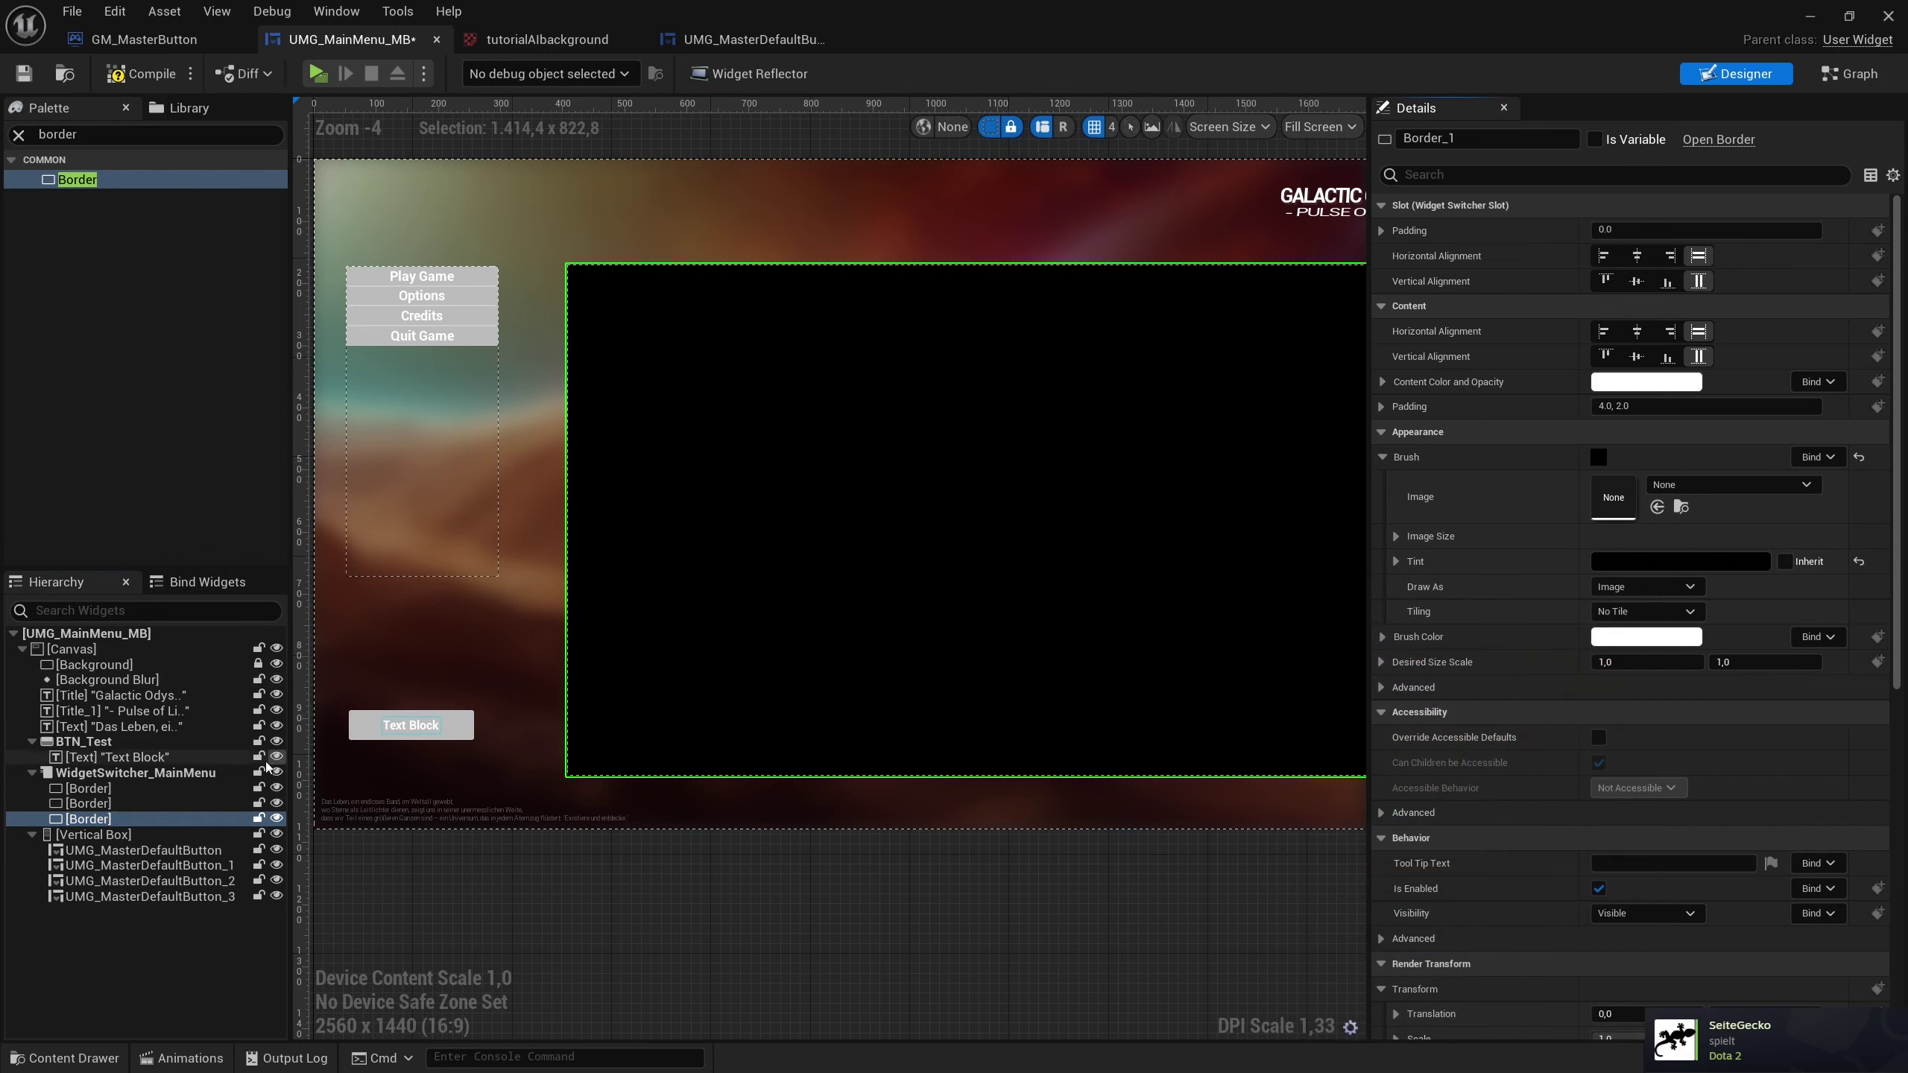
{"action": "left_click", "coordinate": [86, 788]}
{"action": "left_click", "coordinate": [87, 803]}
{"action": "left_click", "coordinate": [86, 818]}
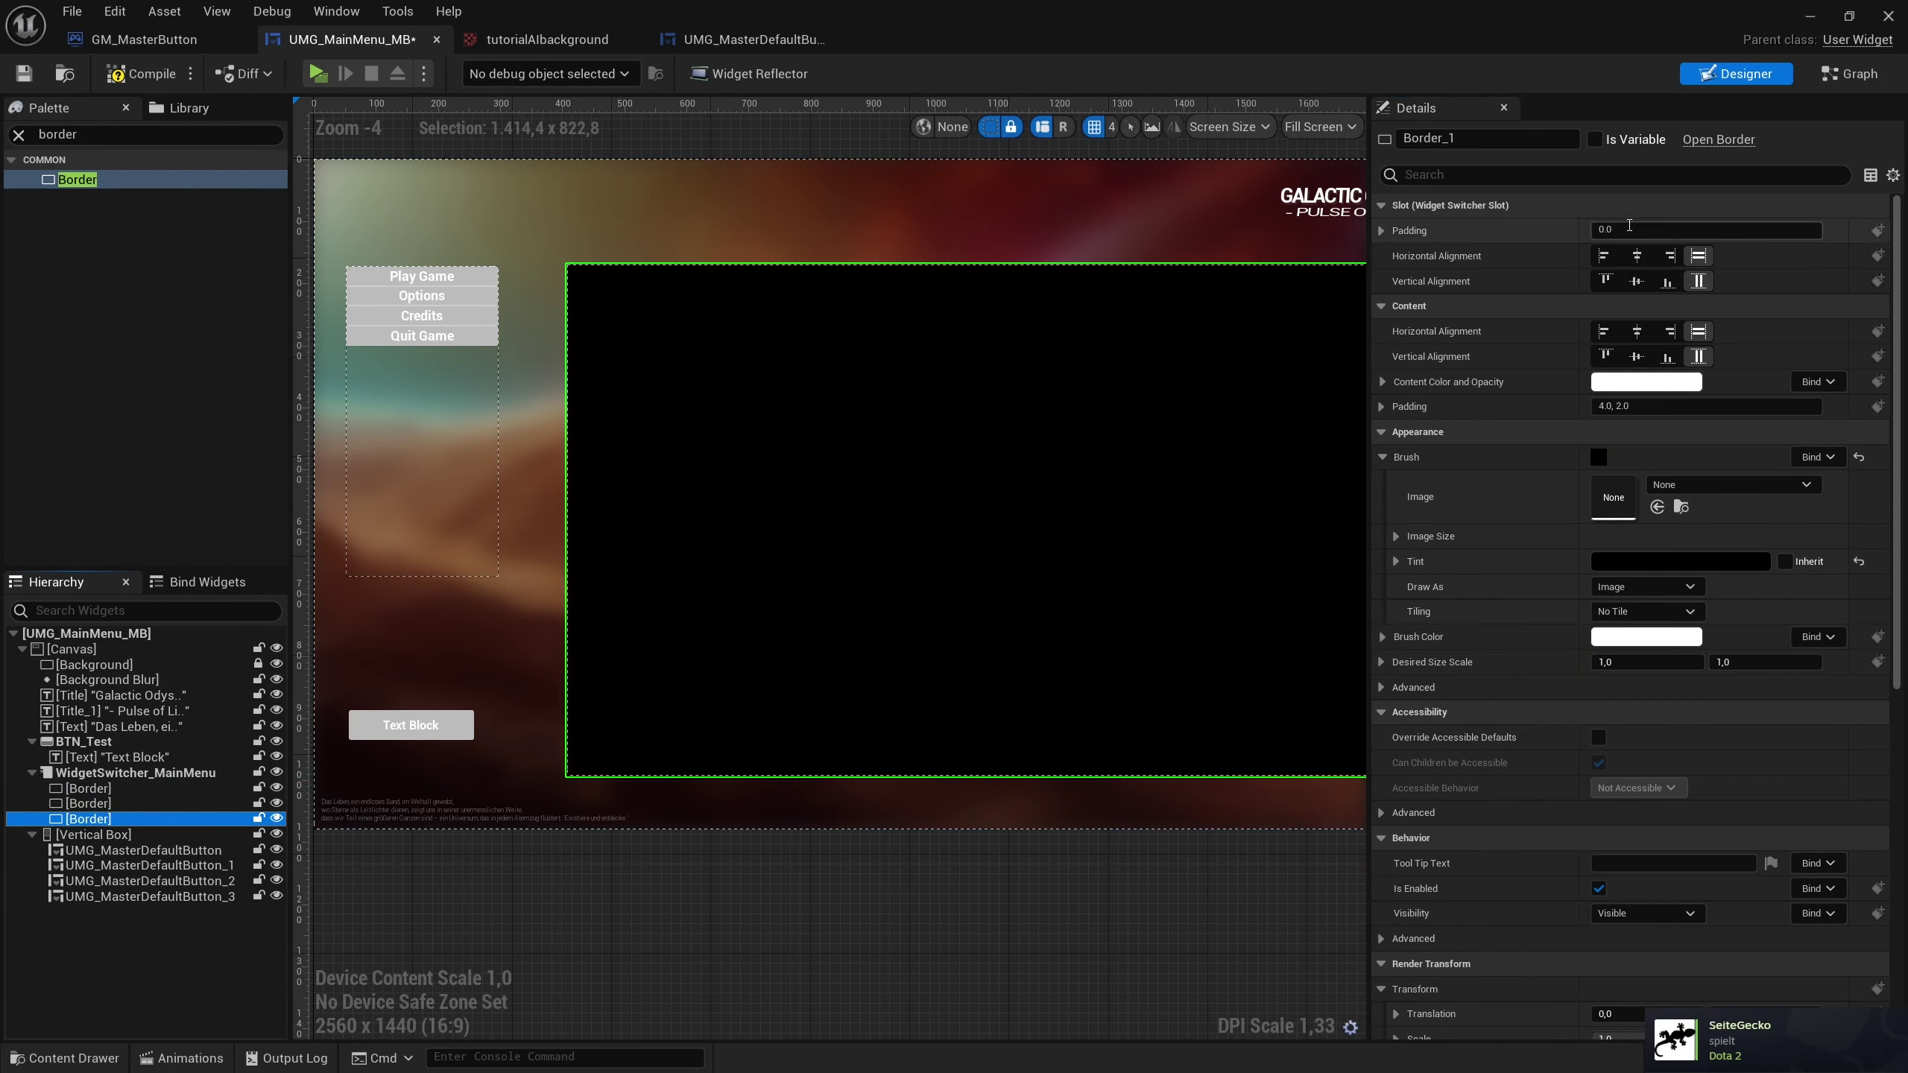
Set the widget switcher's ZOrder to 1 and compile.
{"action": "left_click", "coordinate": [75, 774]}
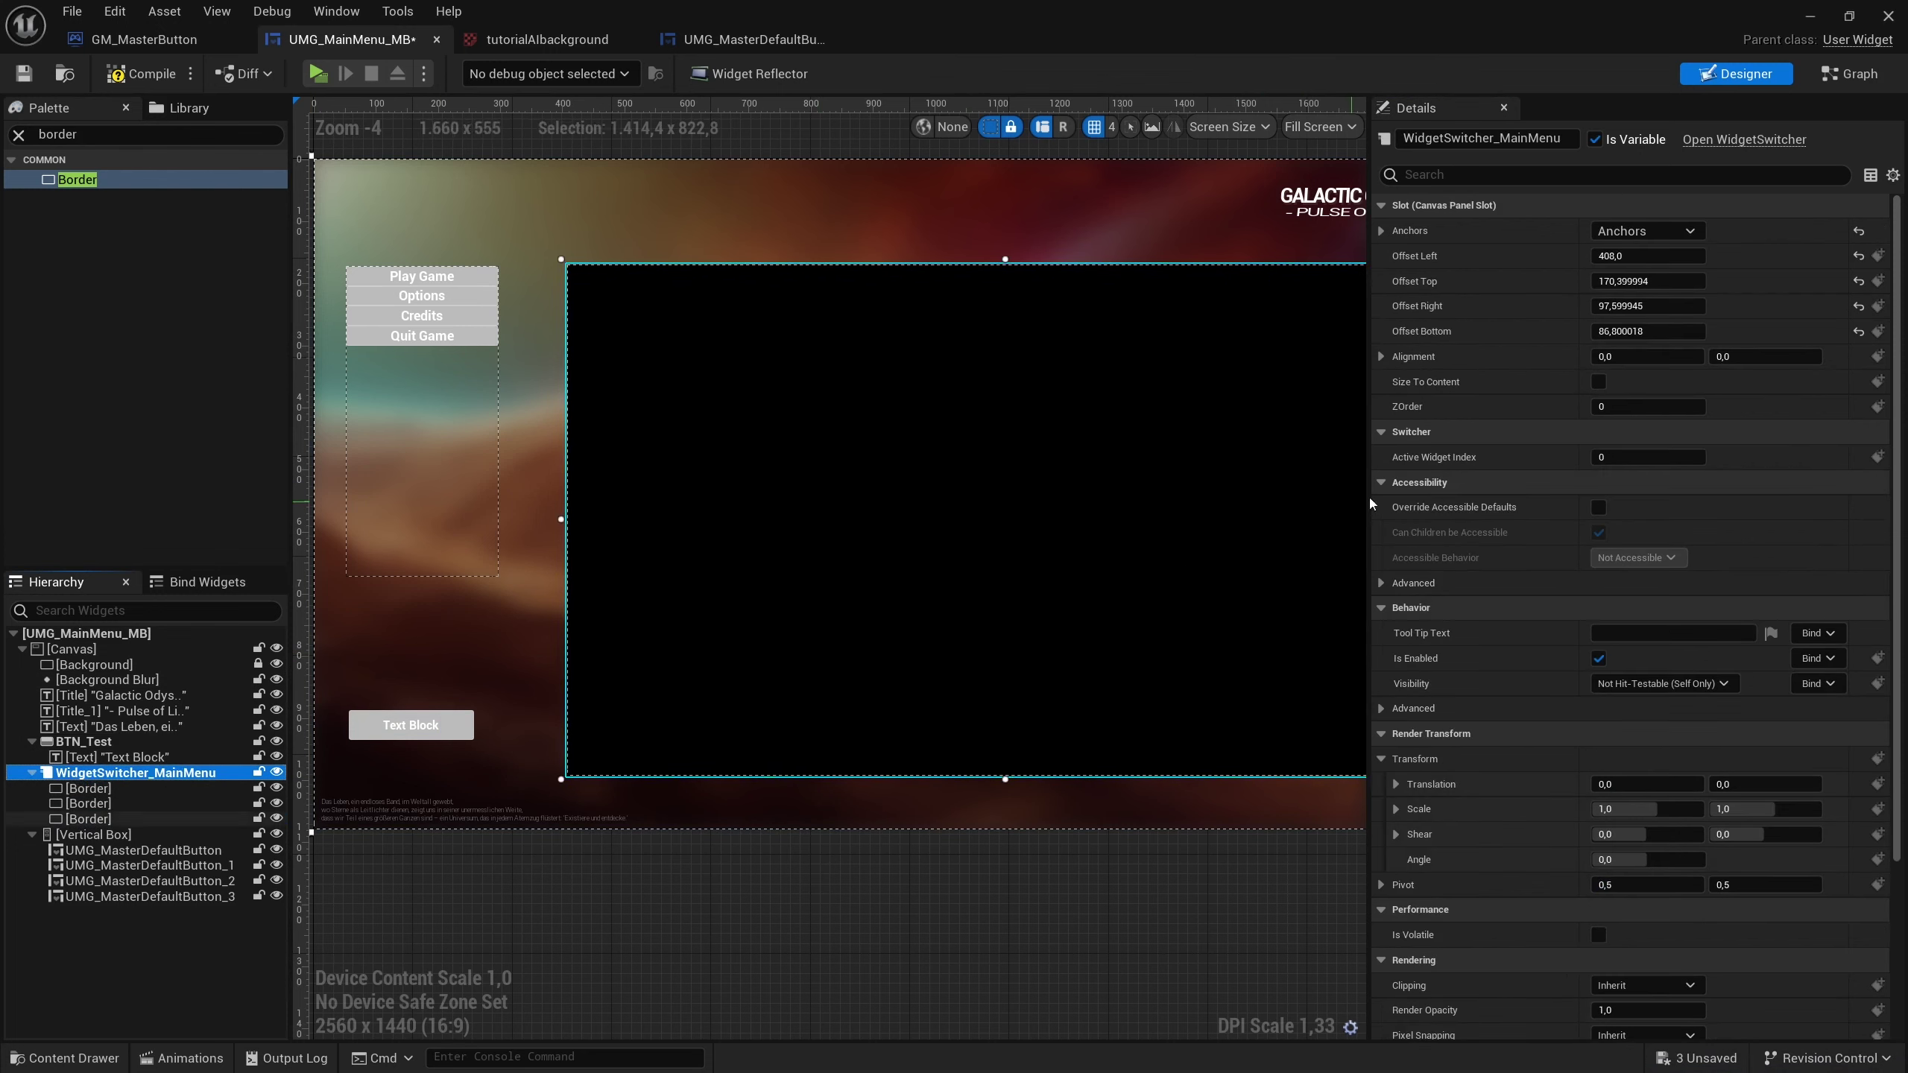
{"action": "left_click_drag", "start_coordinate": [1685, 406], "coordinate": [1749, 423]}
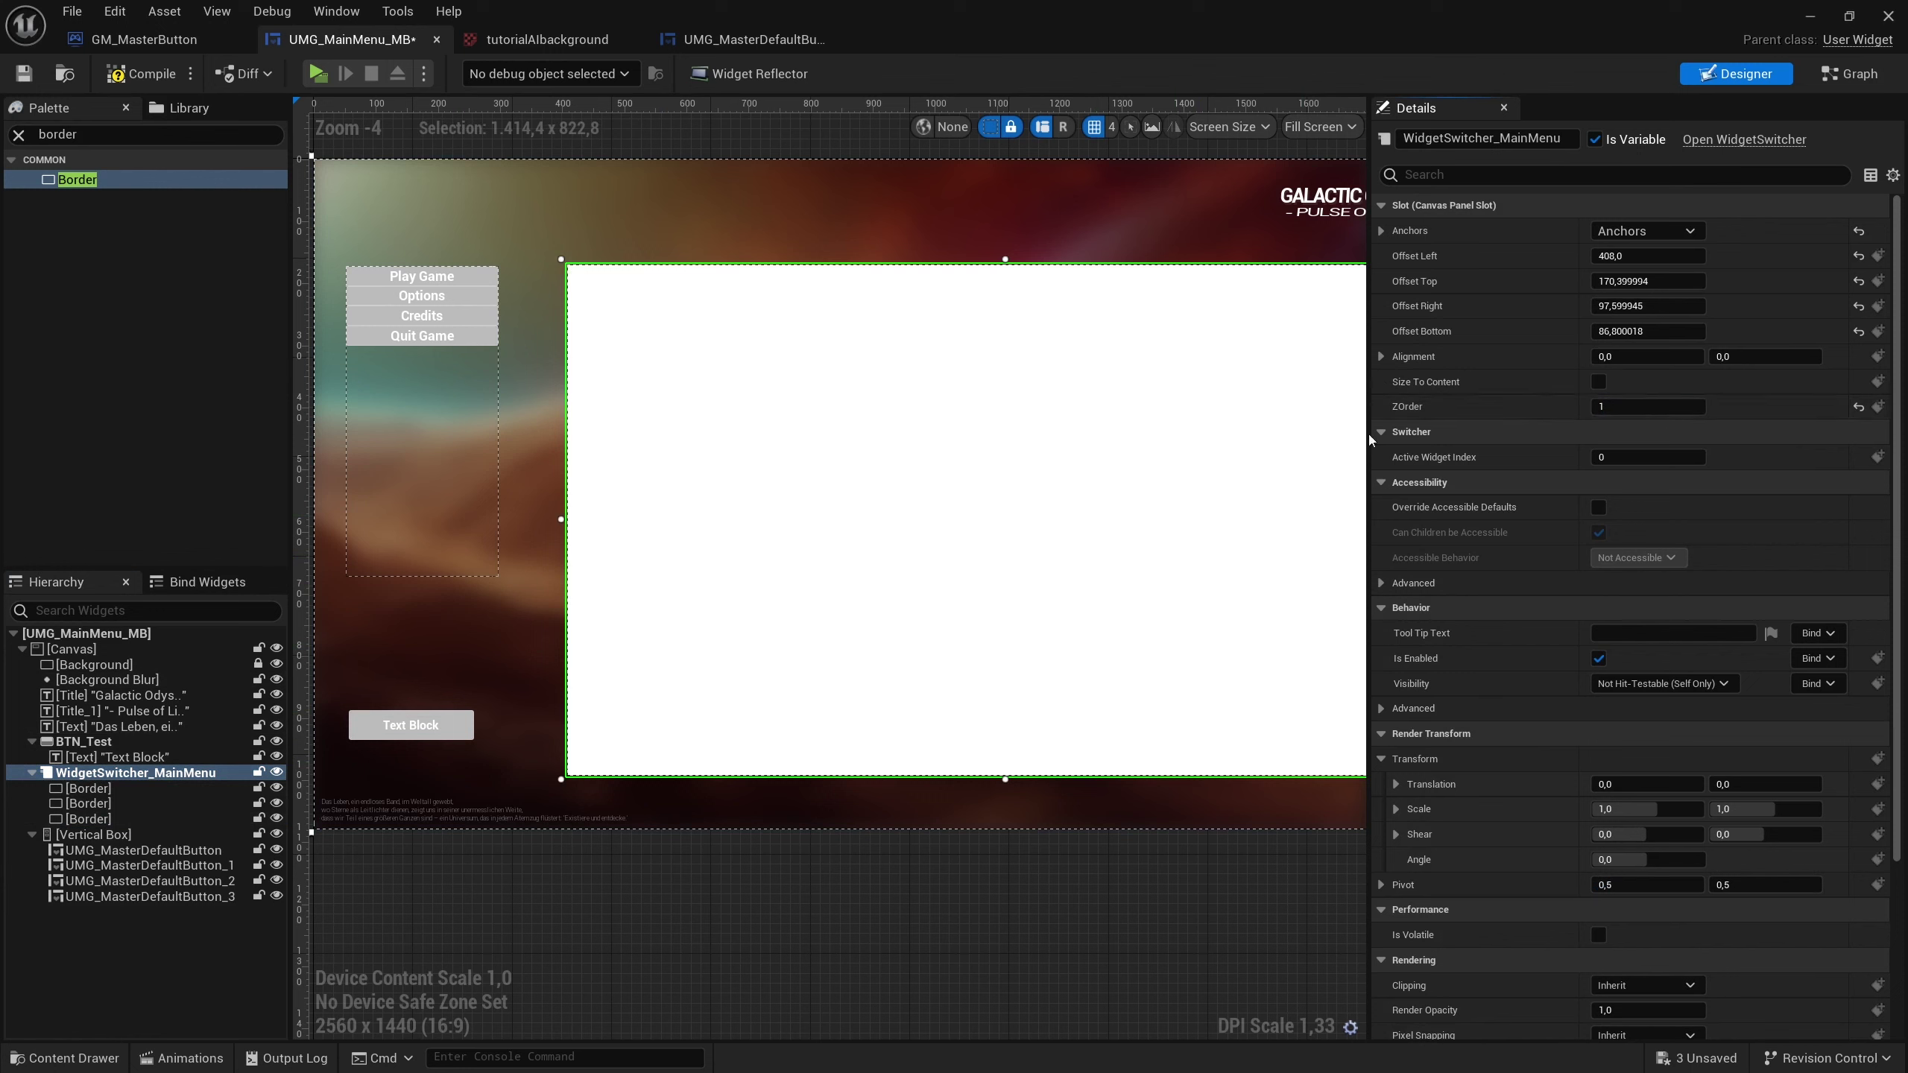
{"action": "left_click", "coordinate": [142, 73]}
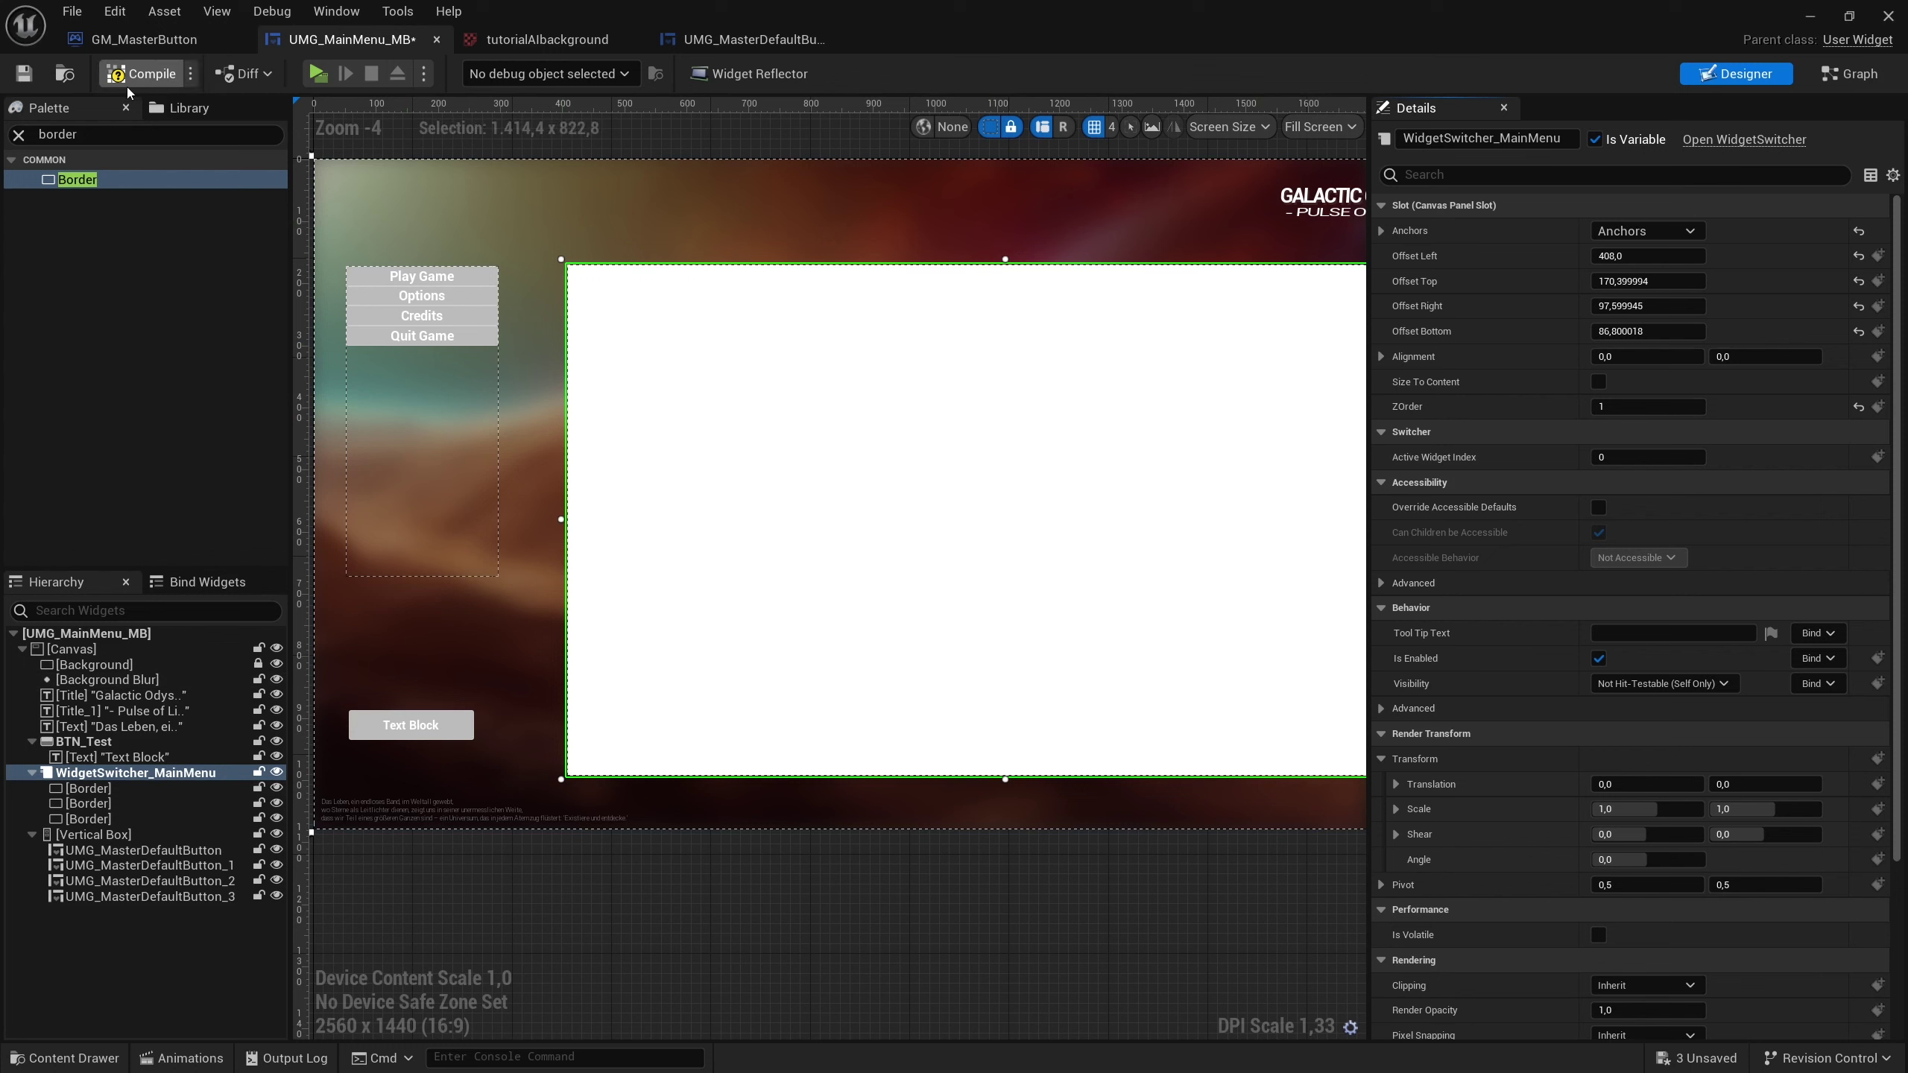
Set WidgetSwitcher_MainMenu Visibility to Collapsed, save, and play-test that only the menu shows.
{"action": "left_click", "coordinate": [23, 73]}
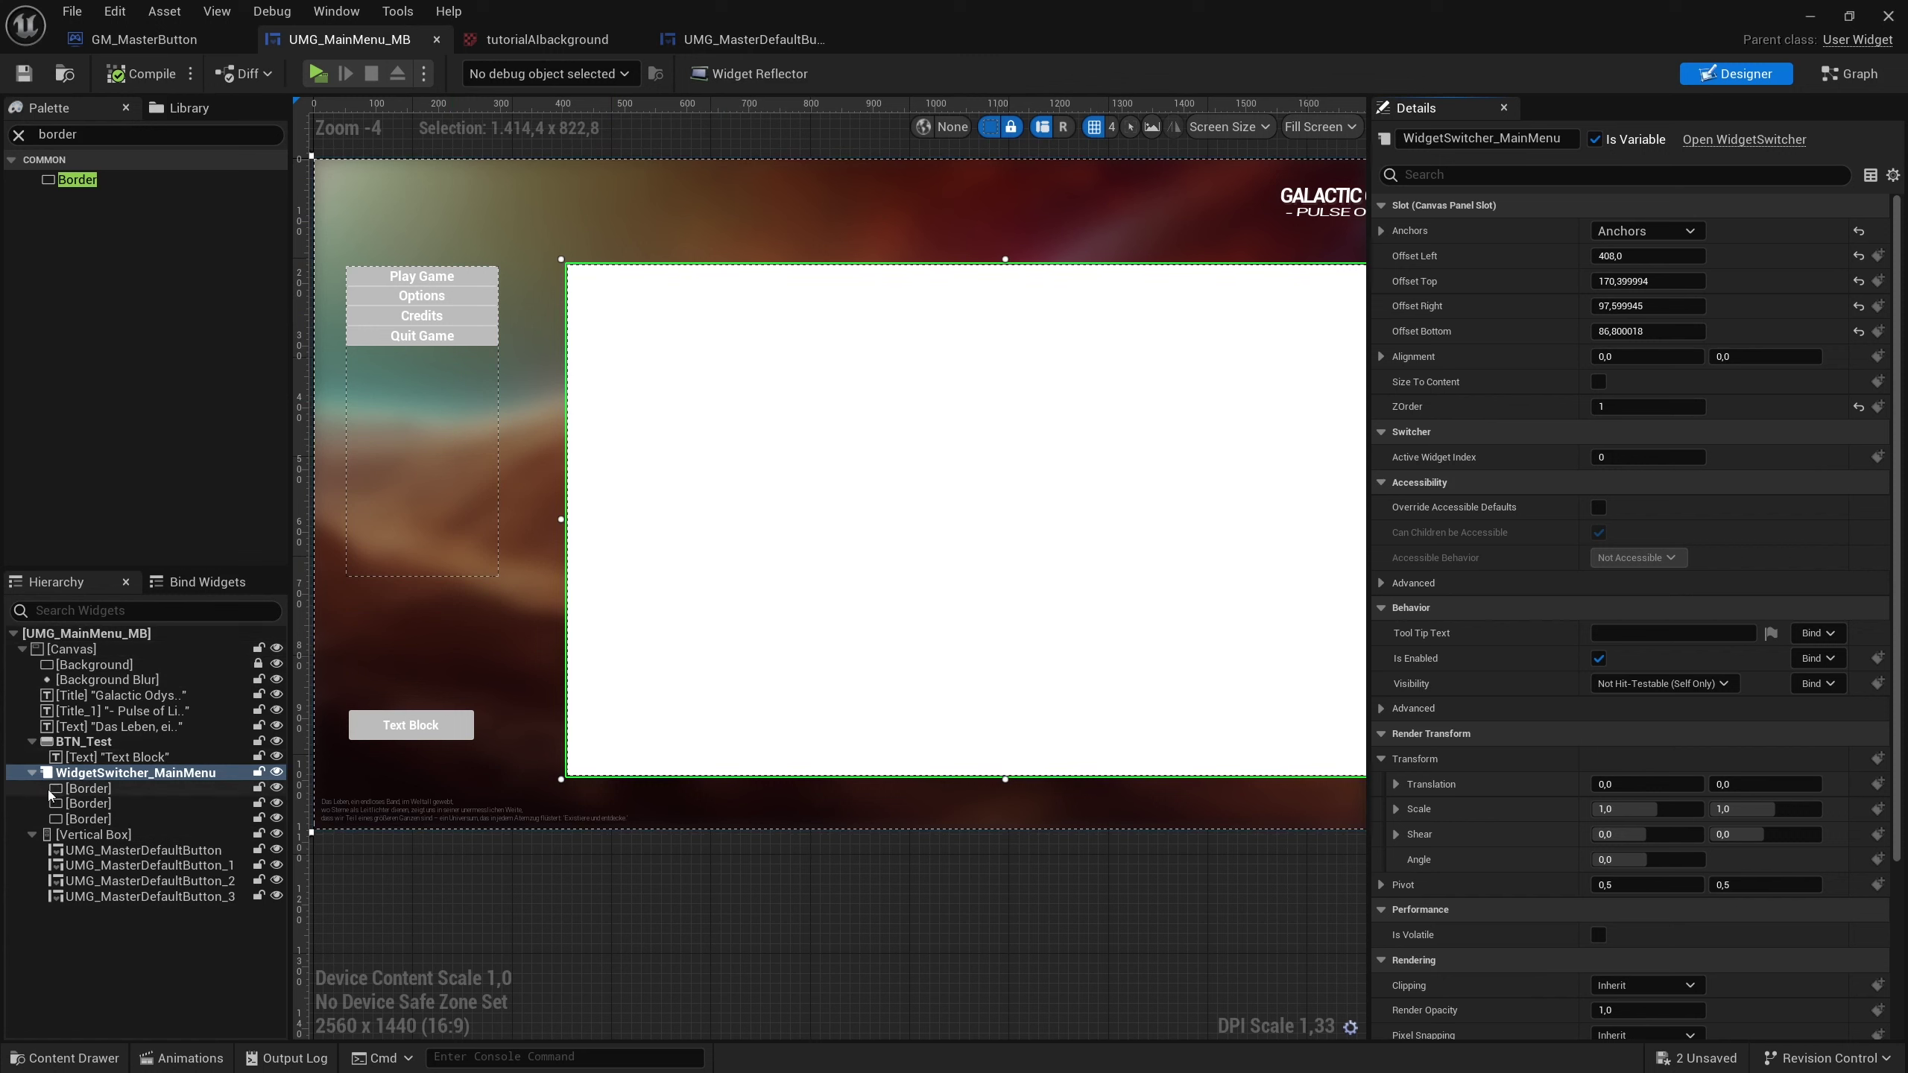
{"action": "scroll", "coordinate": [1638, 612], "scroll_direction": "down", "scroll_amount": 5}
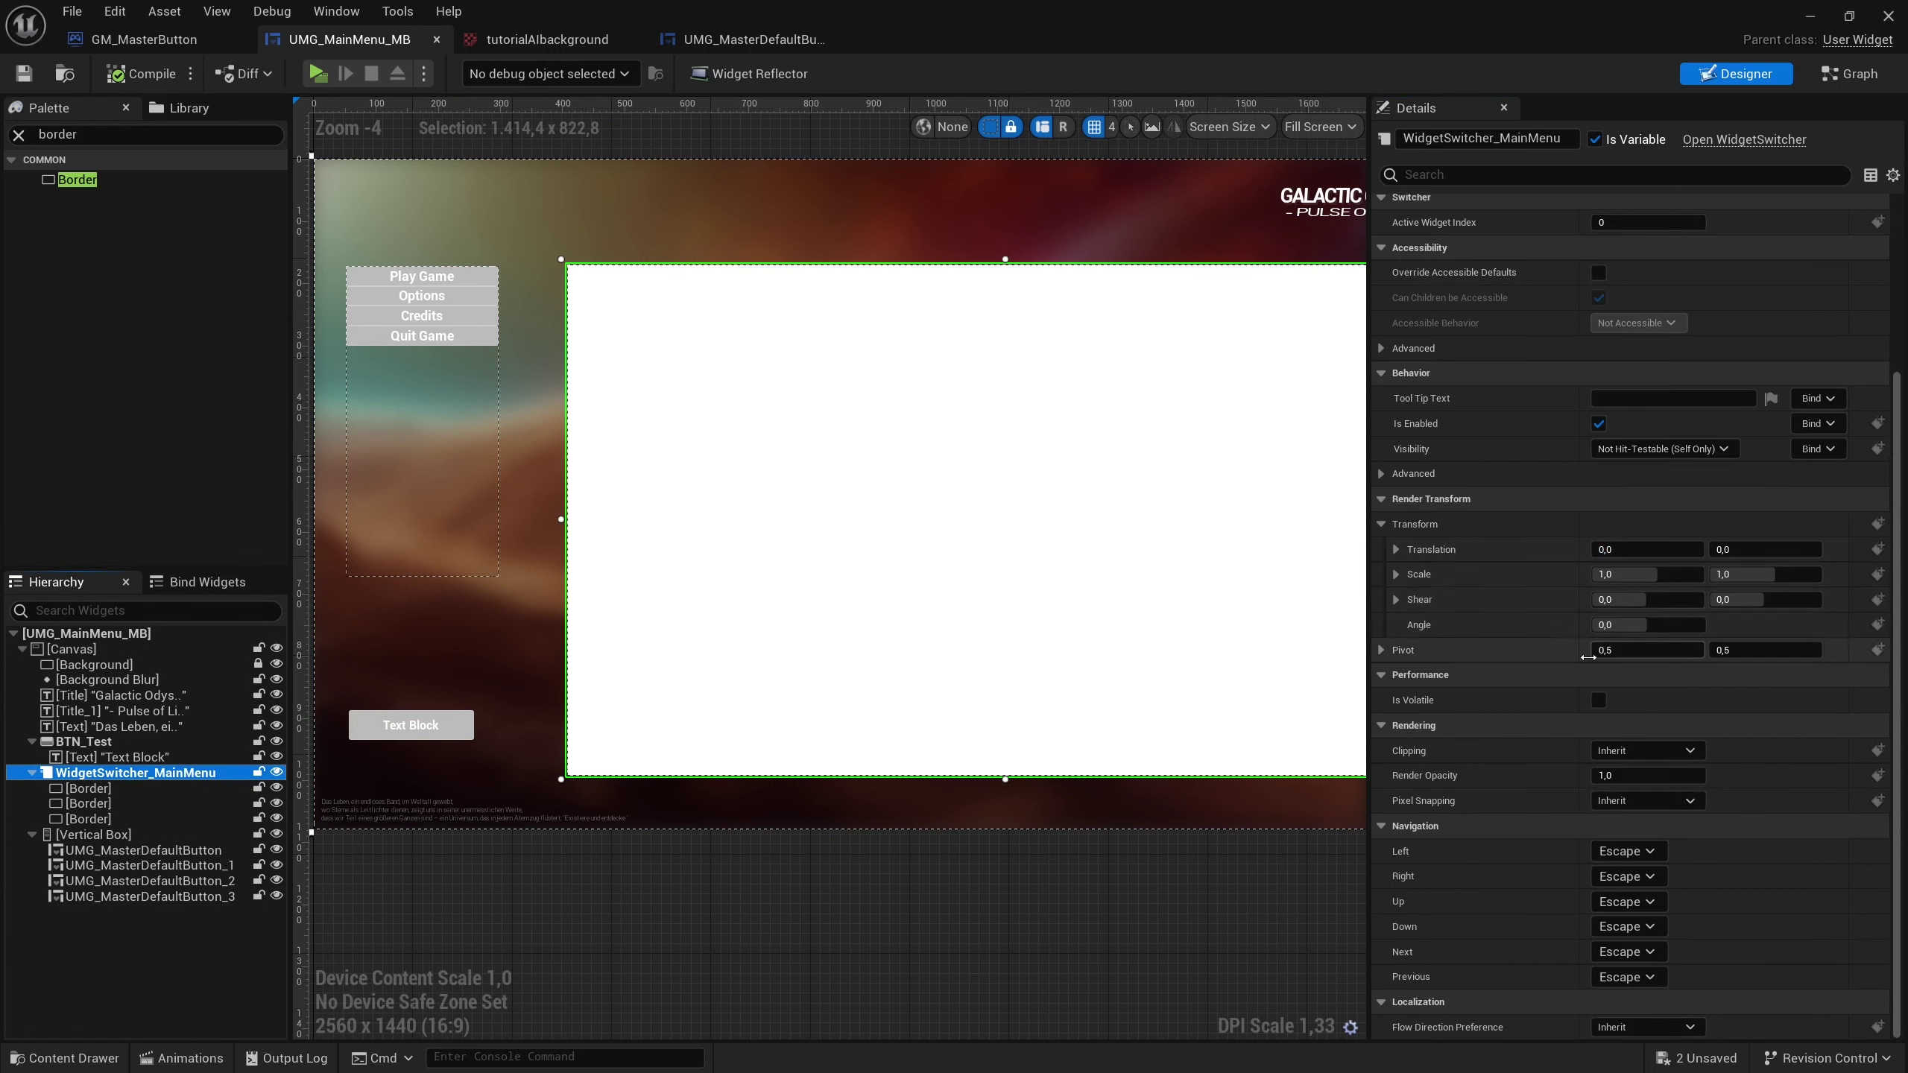
{"action": "left_click", "coordinate": [1647, 451]}
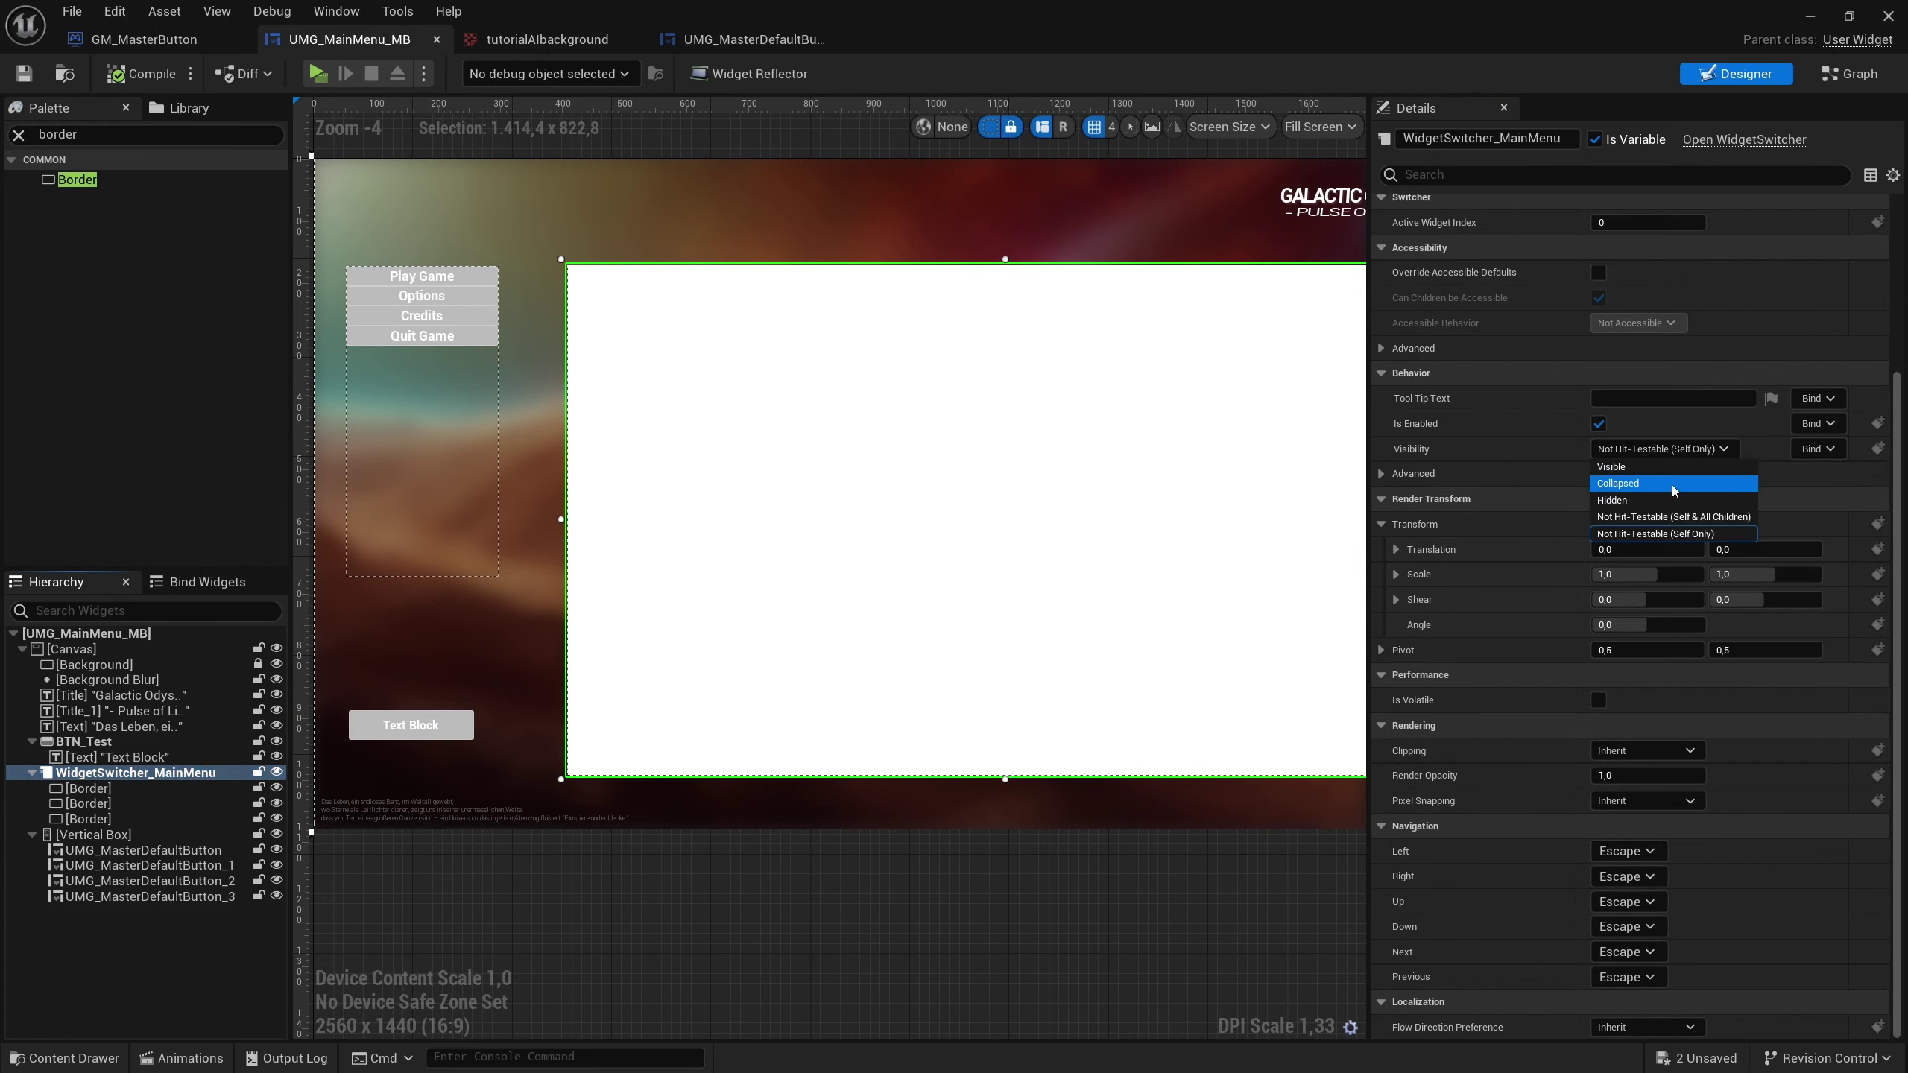
{"action": "left_click", "coordinate": [1668, 487]}
{"action": "left_click", "coordinate": [135, 73]}
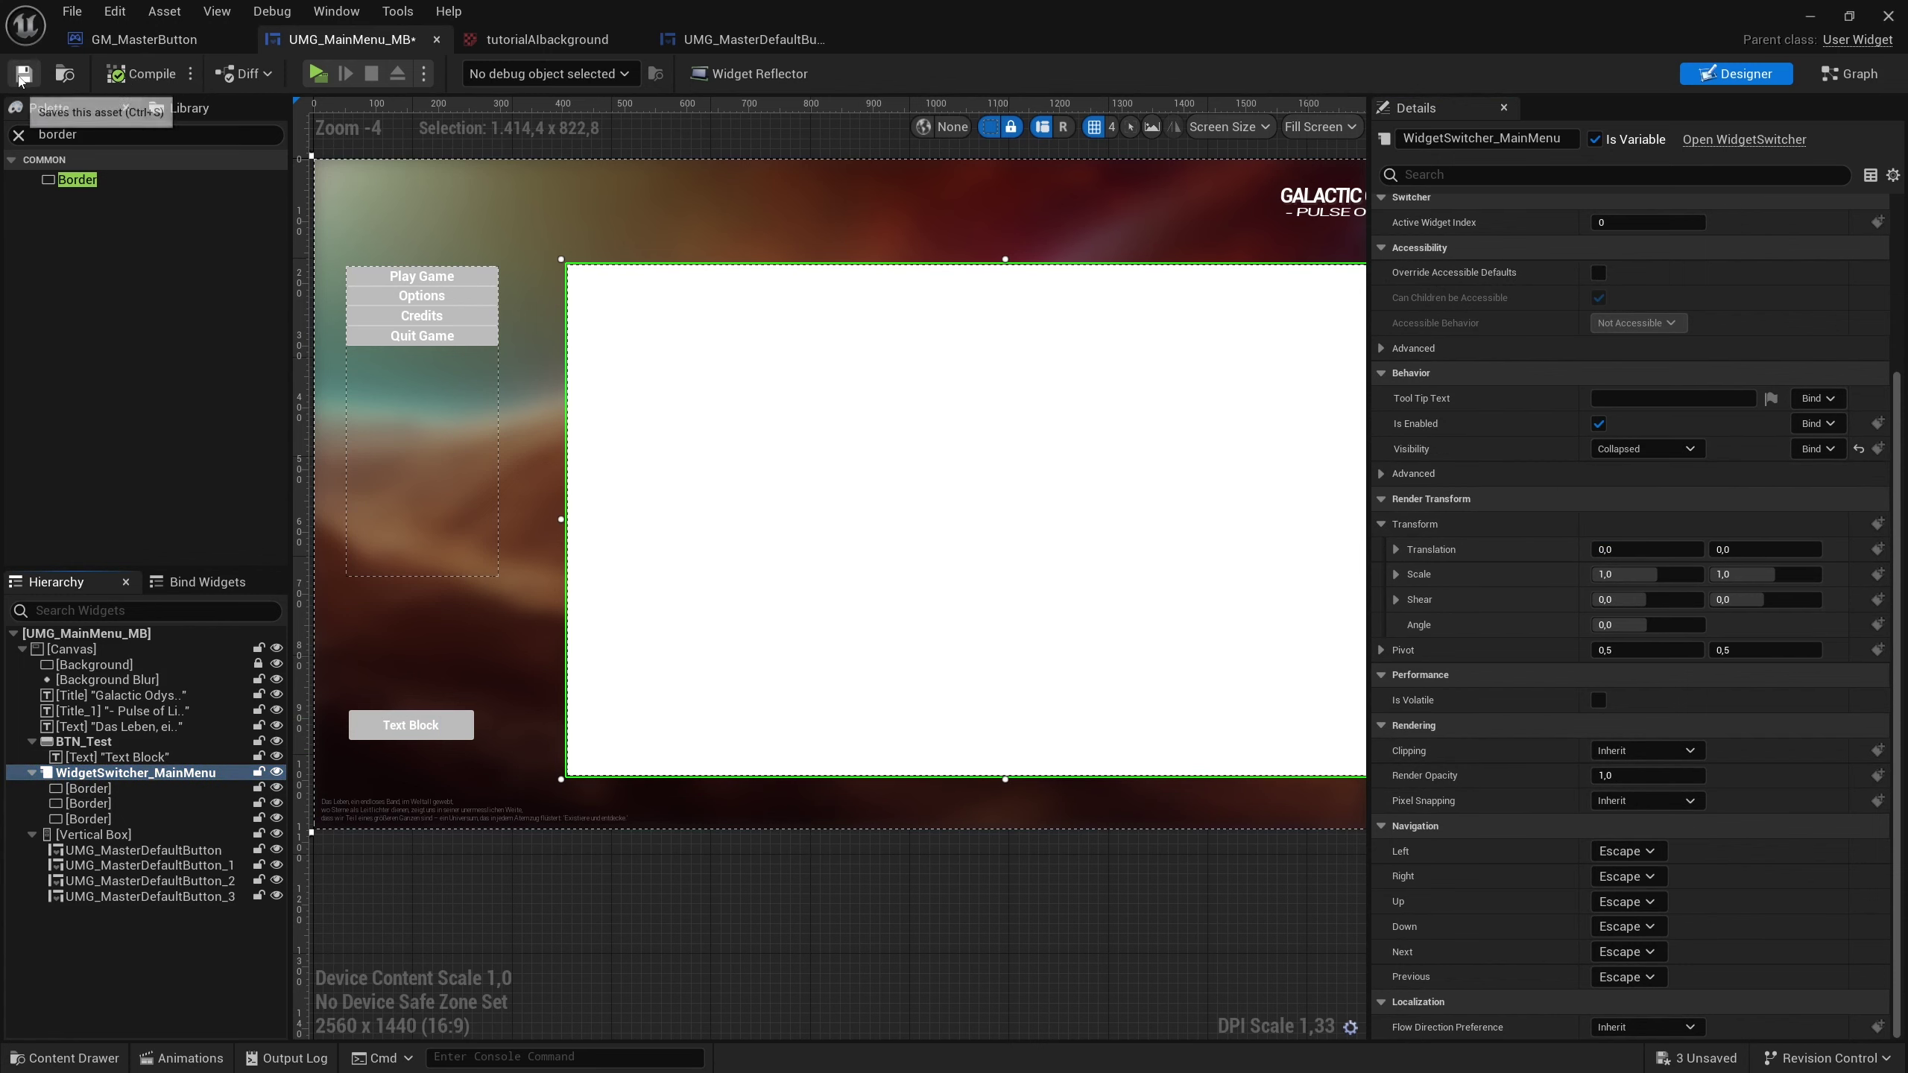
{"action": "left_click", "coordinate": [318, 73]}
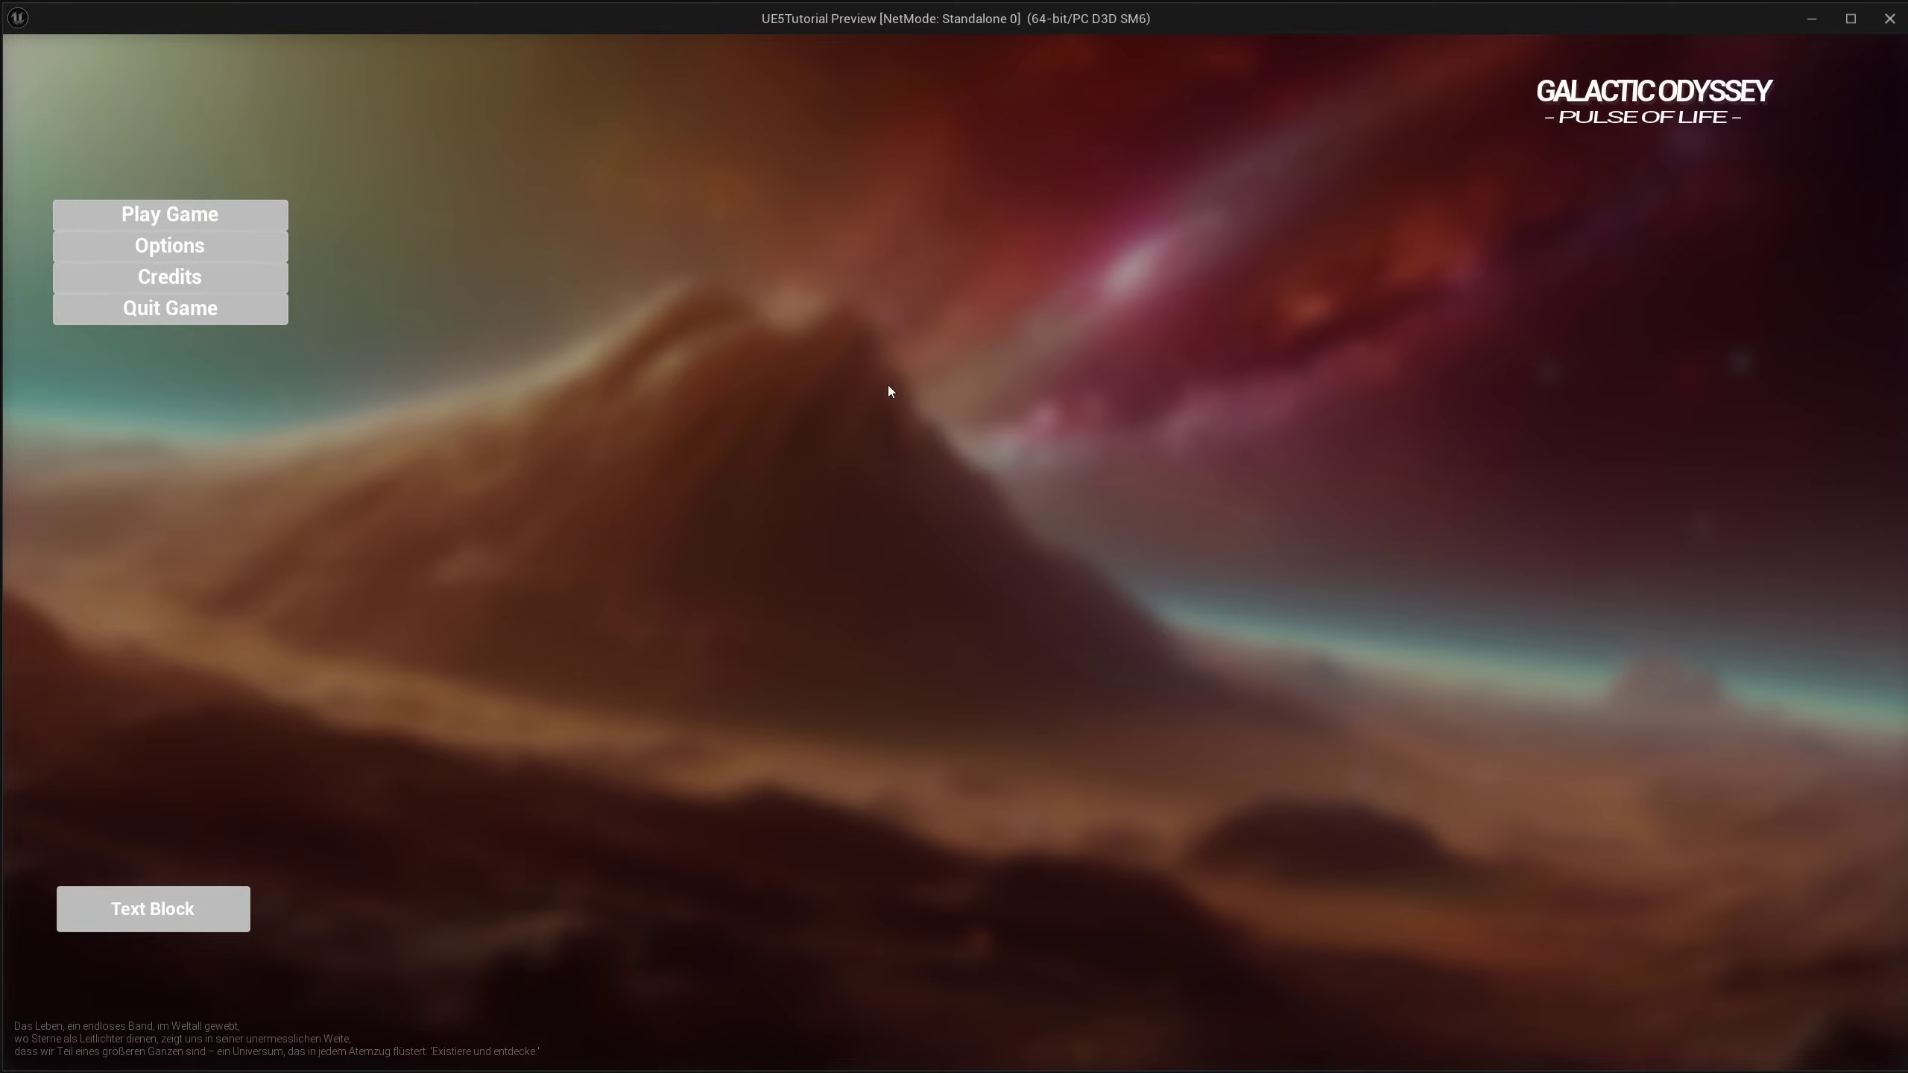
{"action": "key", "text": "Escape"}
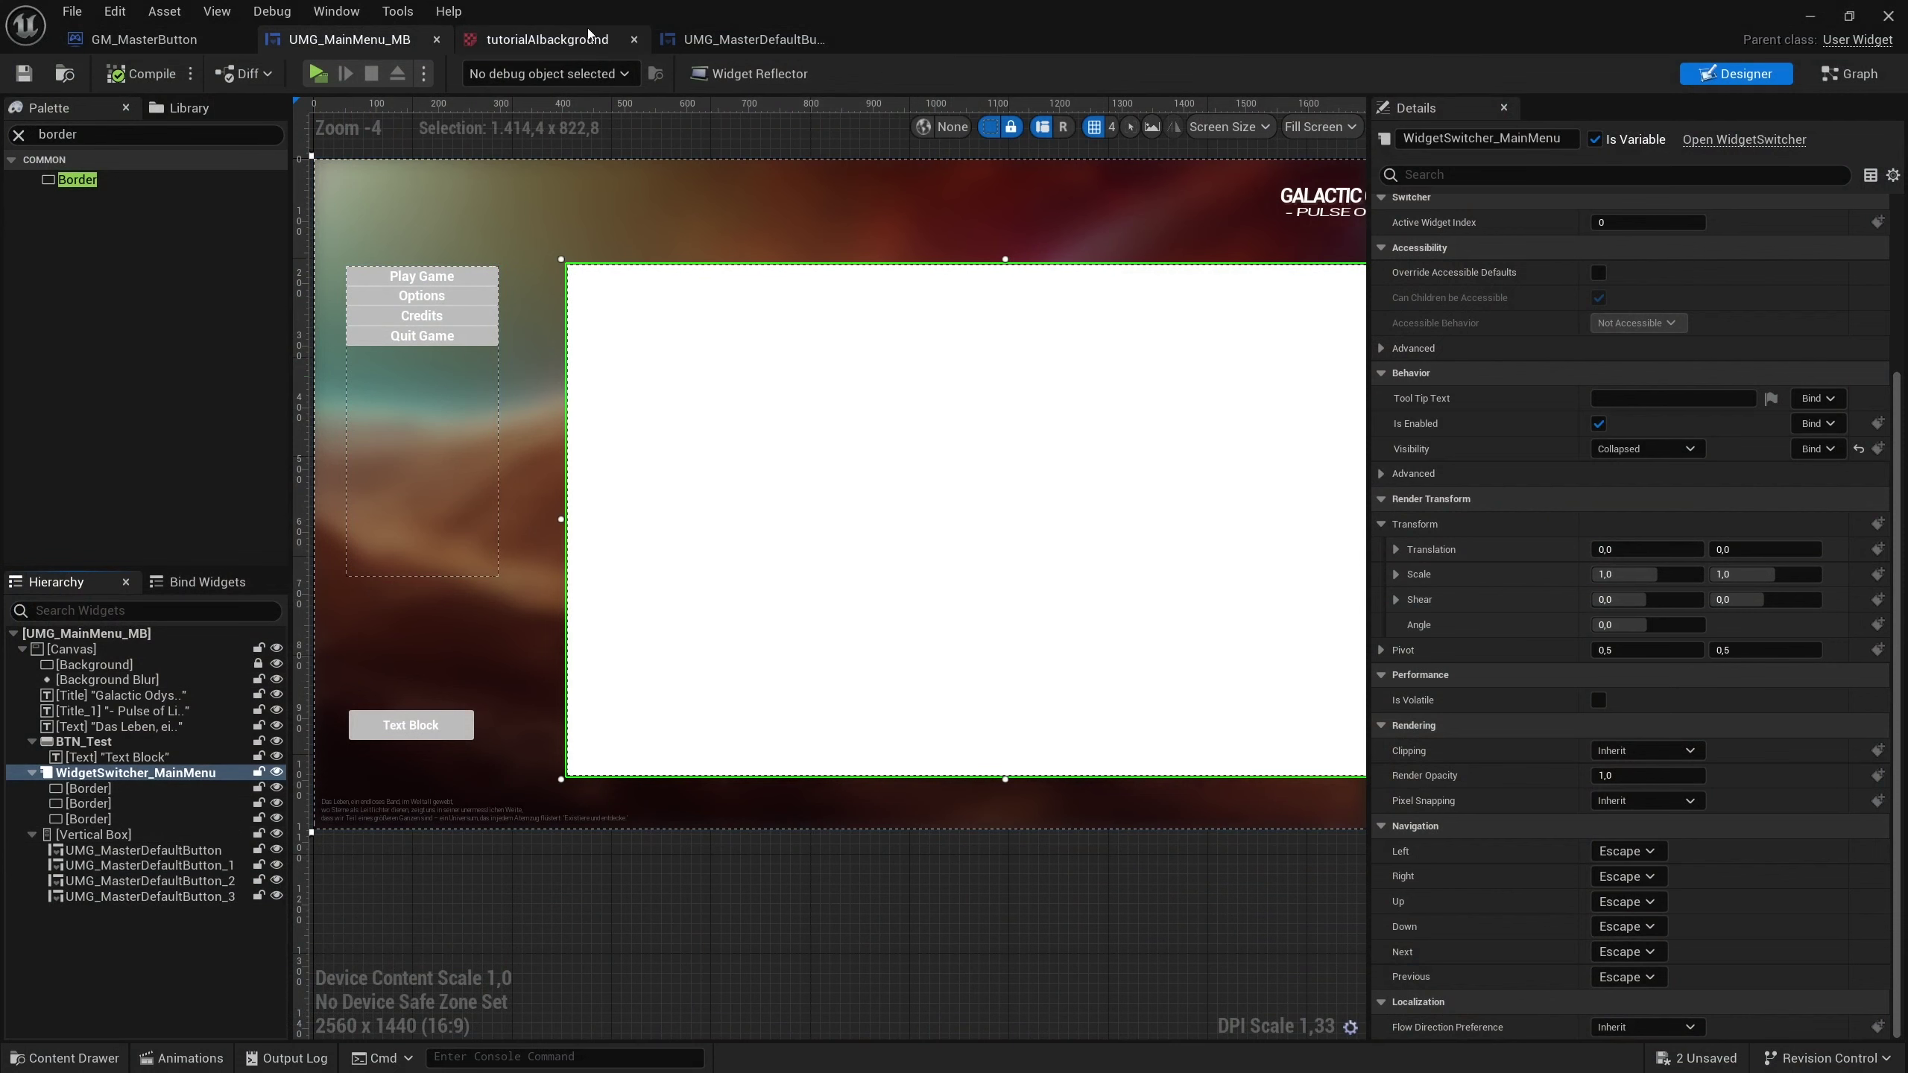
Add a reroute on the Branch False wire and shift the switcher nodes right to leave a gap.
{"action": "left_click", "coordinate": [747, 39]}
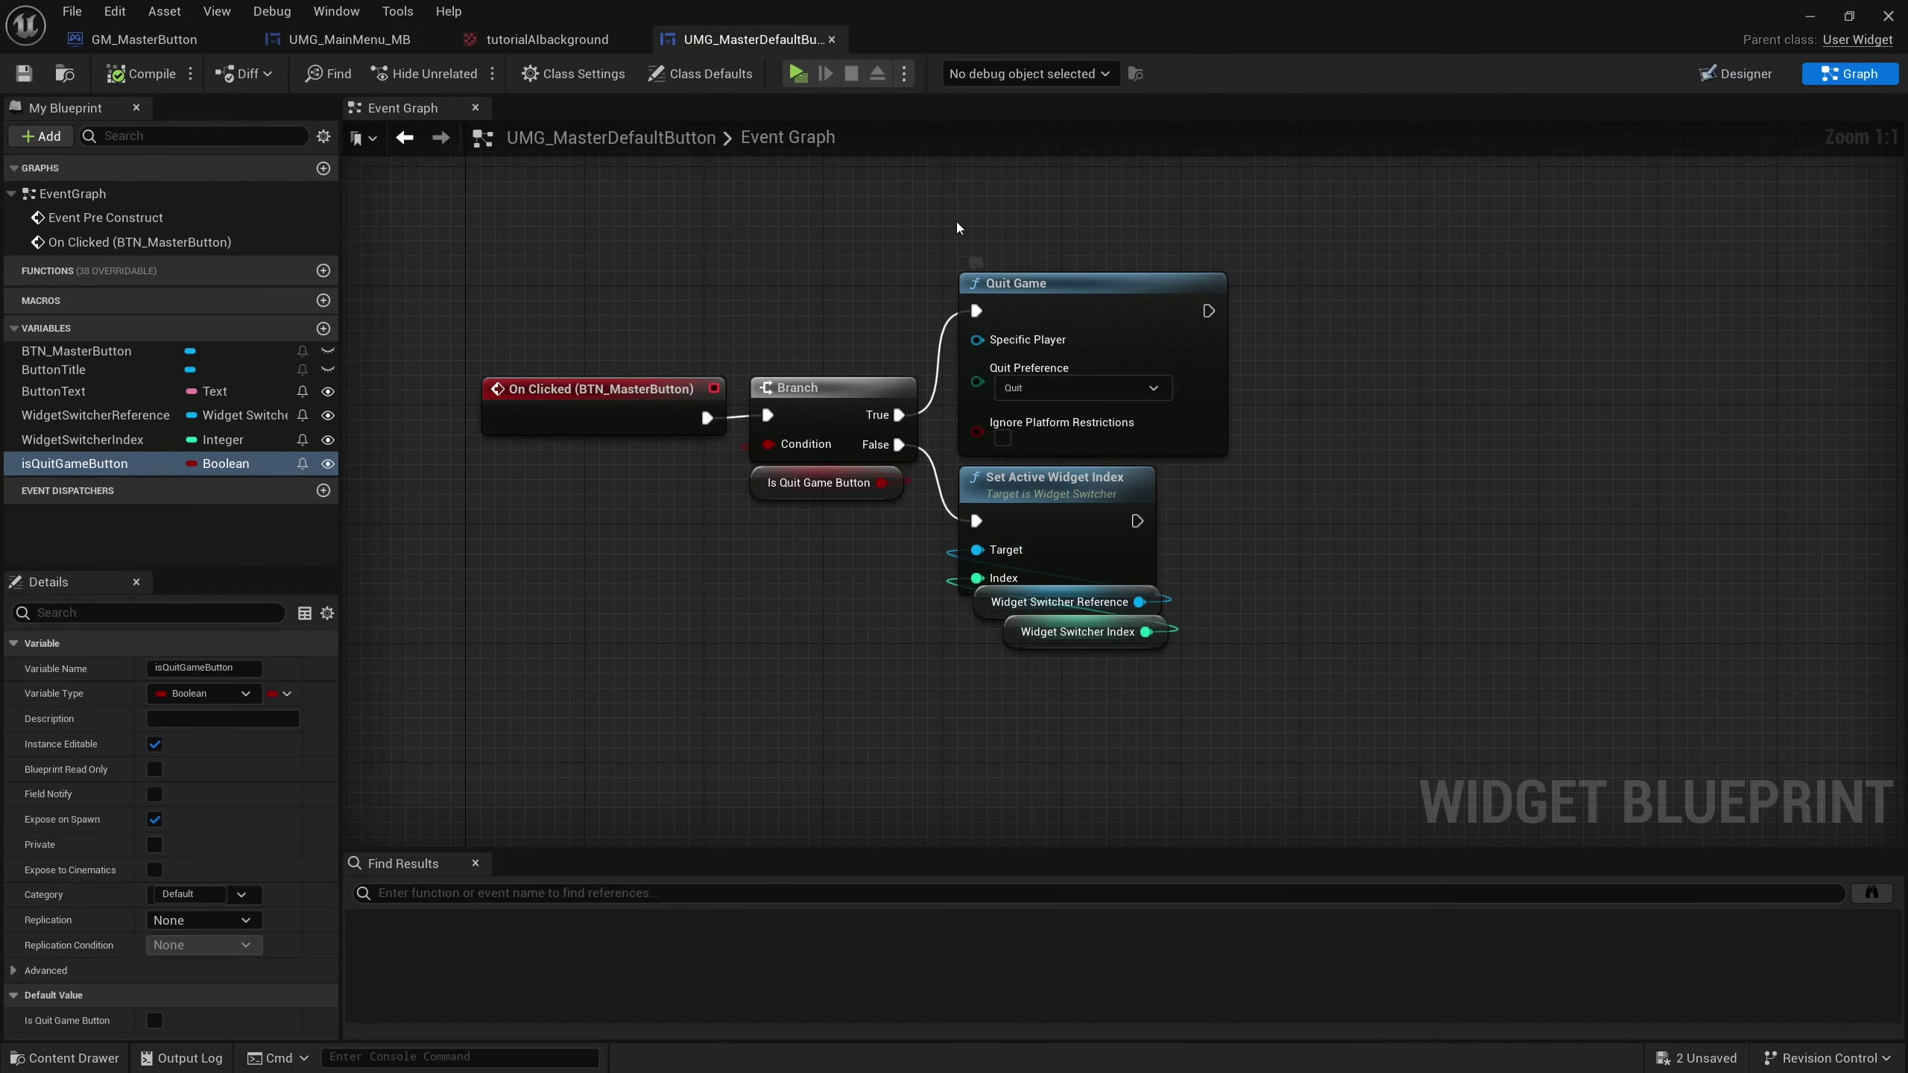
{"action": "right_click_drag", "start_coordinate": [957, 221], "coordinate": [1076, 231]}
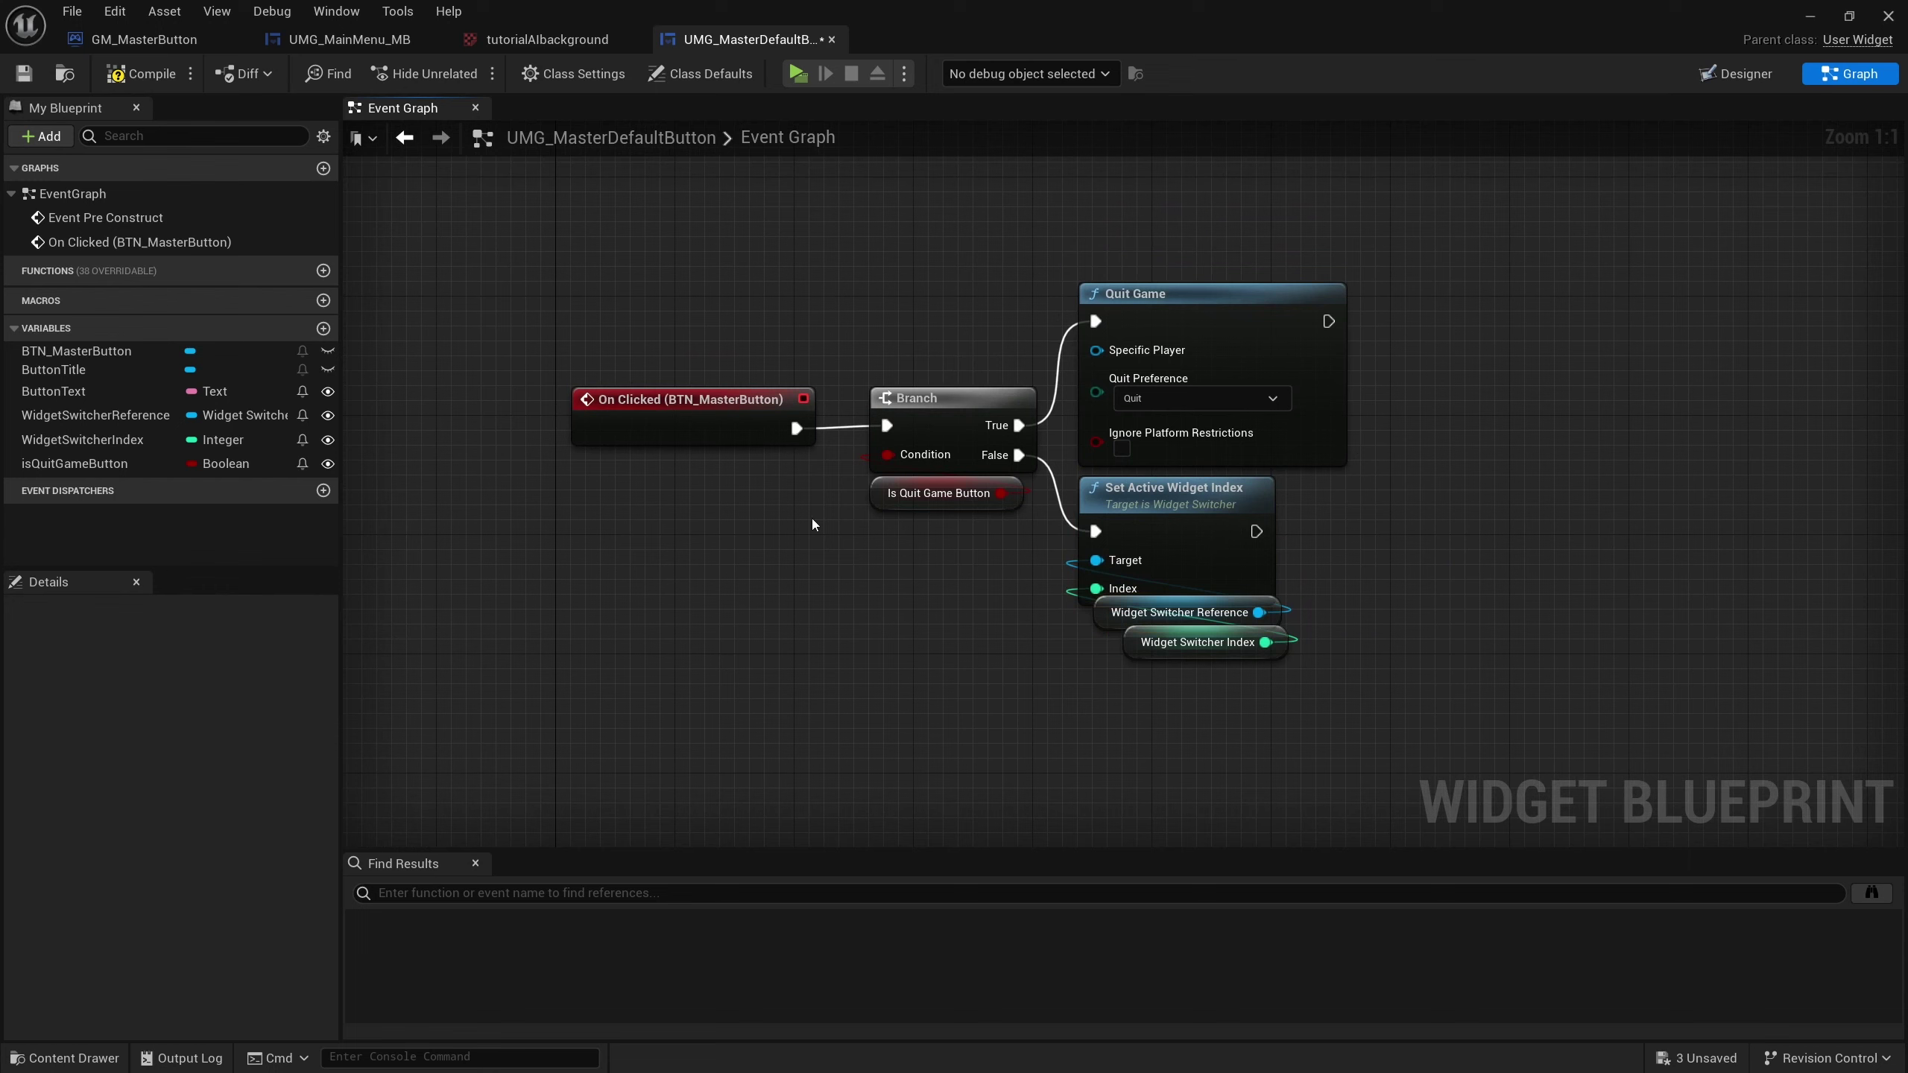
{"action": "mouse_move", "coordinate": [1230, 809]}
{"action": "left_mouse_down"}
{"action": "mouse_move", "coordinate": [1178, 546]}
{"action": "mouse_move", "coordinate": [1463, 547]}
{"action": "left_mouse_up"}
{"action": "double_click", "coordinate": [1323, 530]}
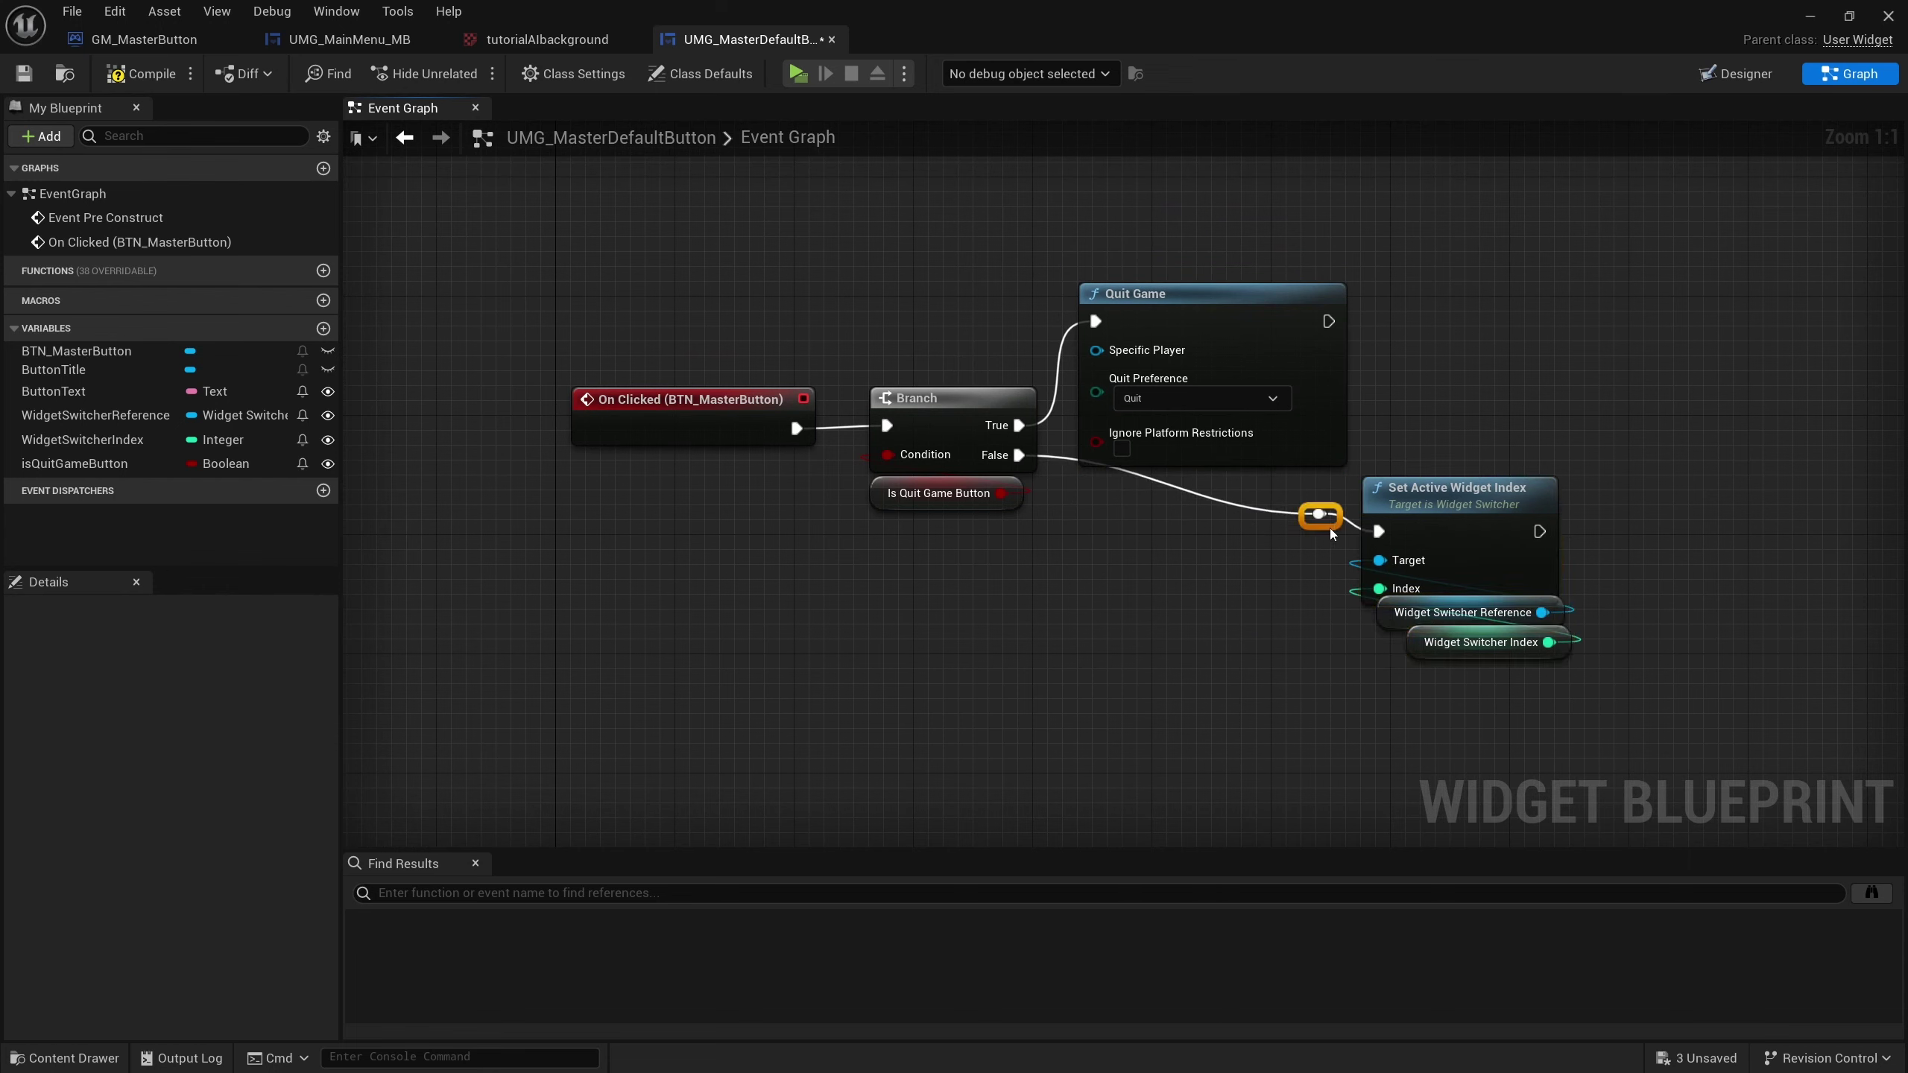
{"action": "mouse_move", "coordinate": [1328, 529]}
{"action": "left_mouse_down"}
{"action": "mouse_move", "coordinate": [1156, 534]}
{"action": "mouse_move", "coordinate": [1448, 691]}
{"action": "left_mouse_up"}
{"action": "left_click_drag", "start_coordinate": [1412, 518], "coordinate": [1635, 519]}
{"action": "left_click", "coordinate": [1503, 653]}
{"action": "left_click", "coordinate": [1704, 641]}
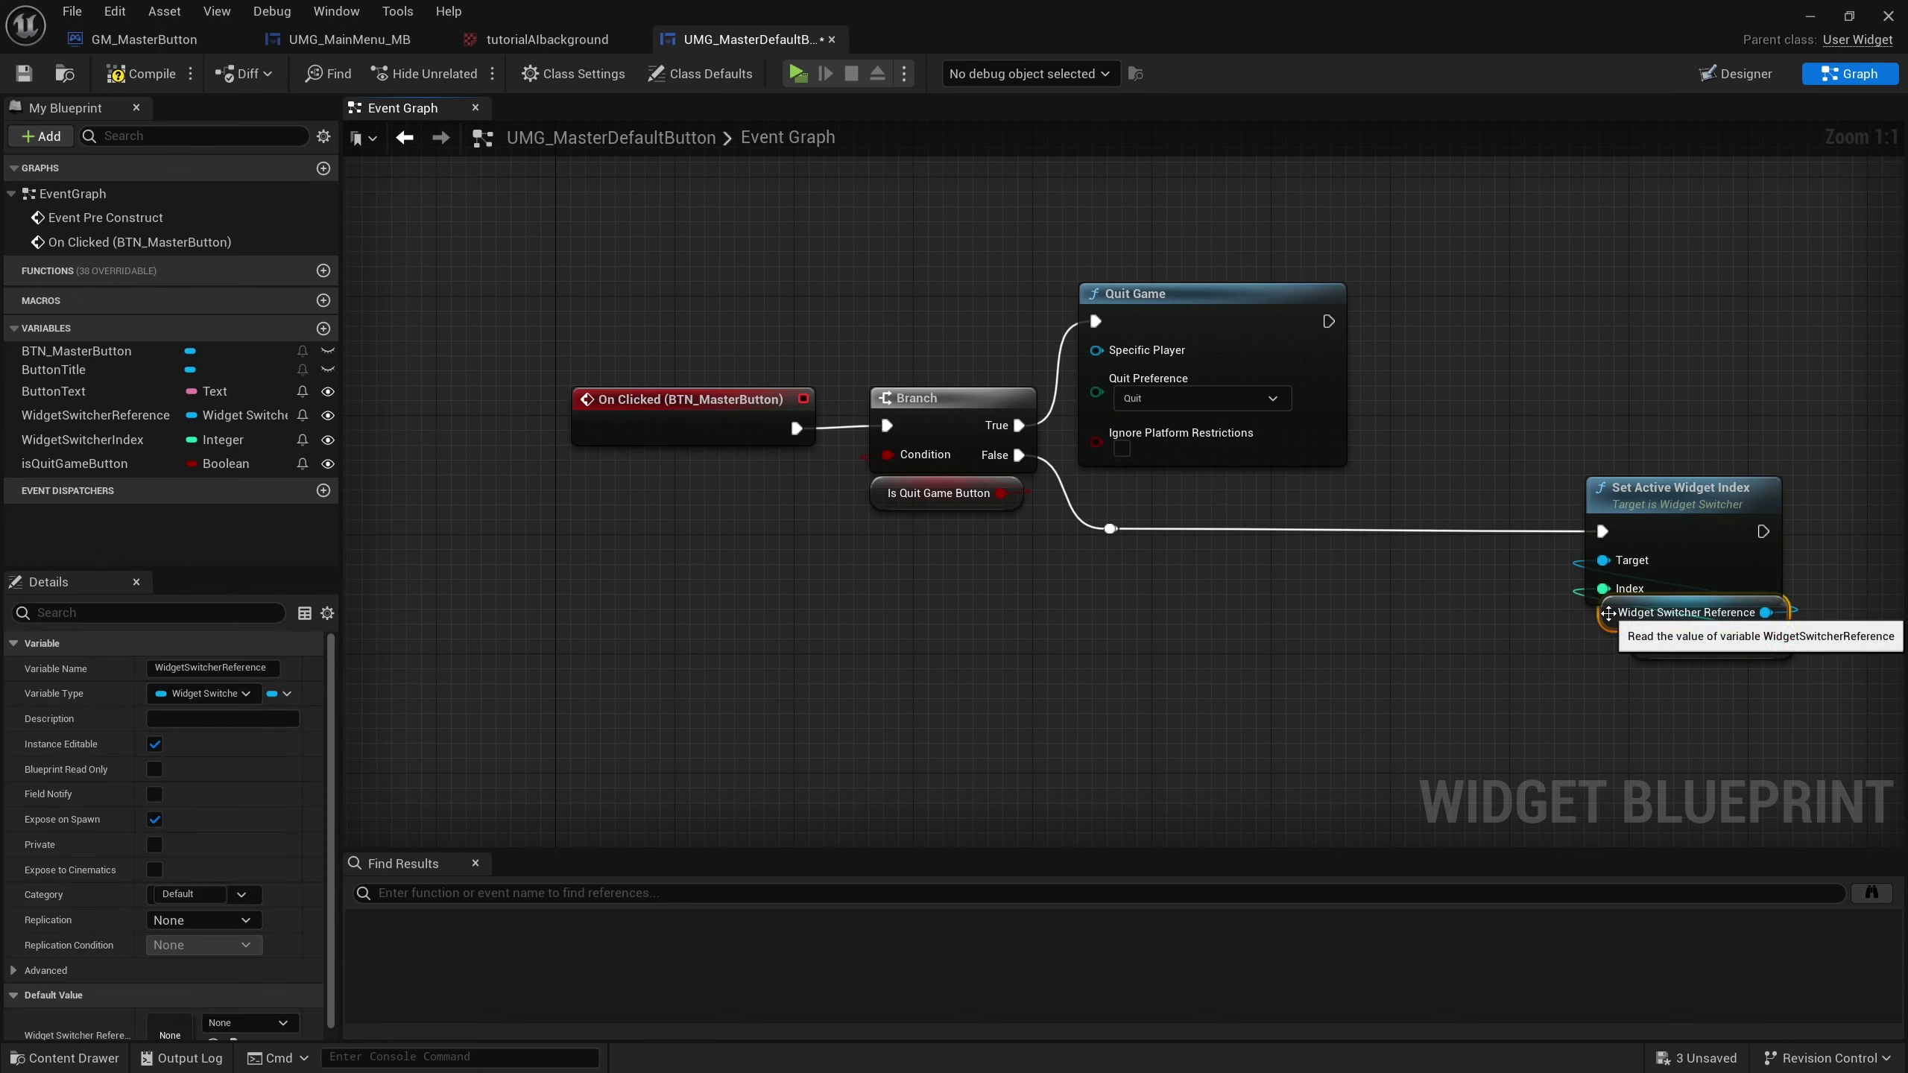
{"action": "right_click_drag", "start_coordinate": [1704, 641], "coordinate": [1605, 635]}
Chain a Widget Switcher Reference Set Visibility (Visible) between Branch False and Set Active Widget Index, then compile.
{"action": "left_click", "coordinate": [65, 425]}
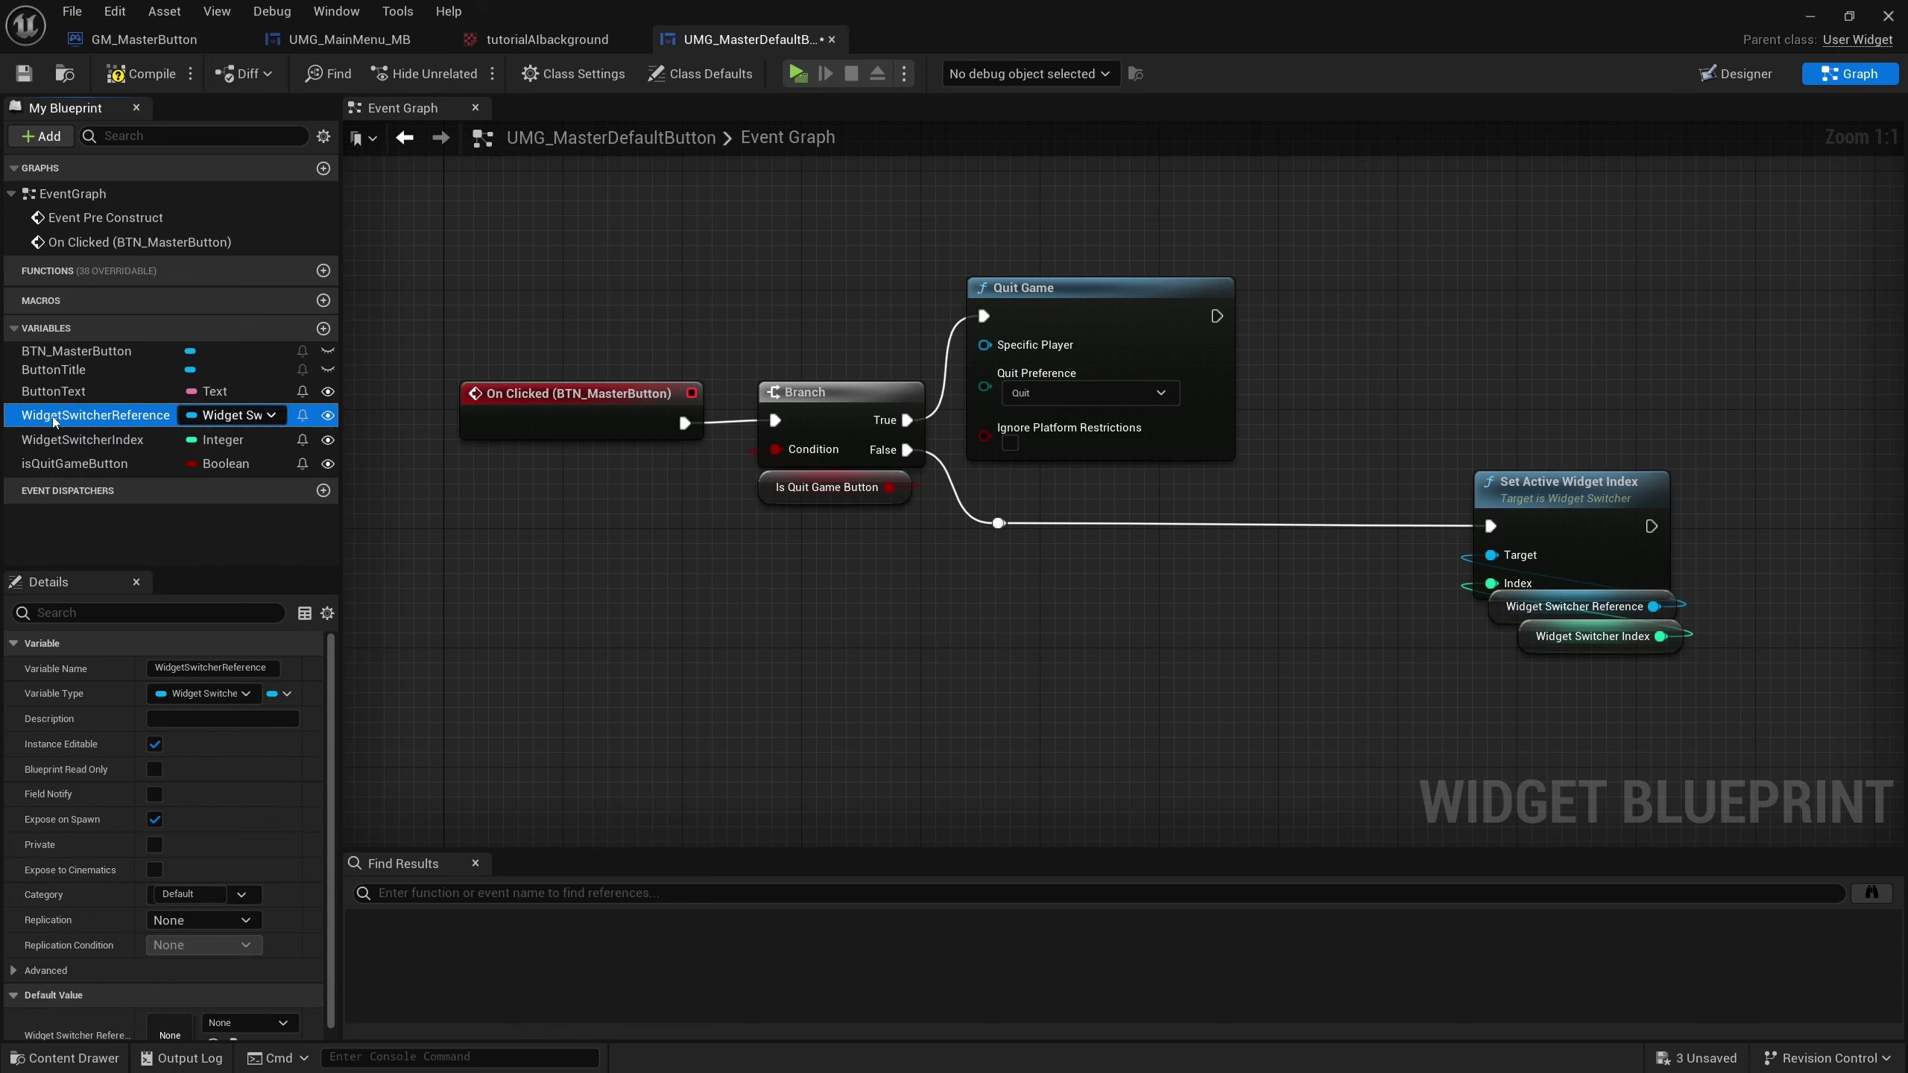
{"action": "left_click_drag", "start_coordinate": [65, 425], "coordinate": [721, 602], "text": "ctrl"}
{"action": "left_click_drag", "start_coordinate": [878, 605], "coordinate": [1022, 590]}
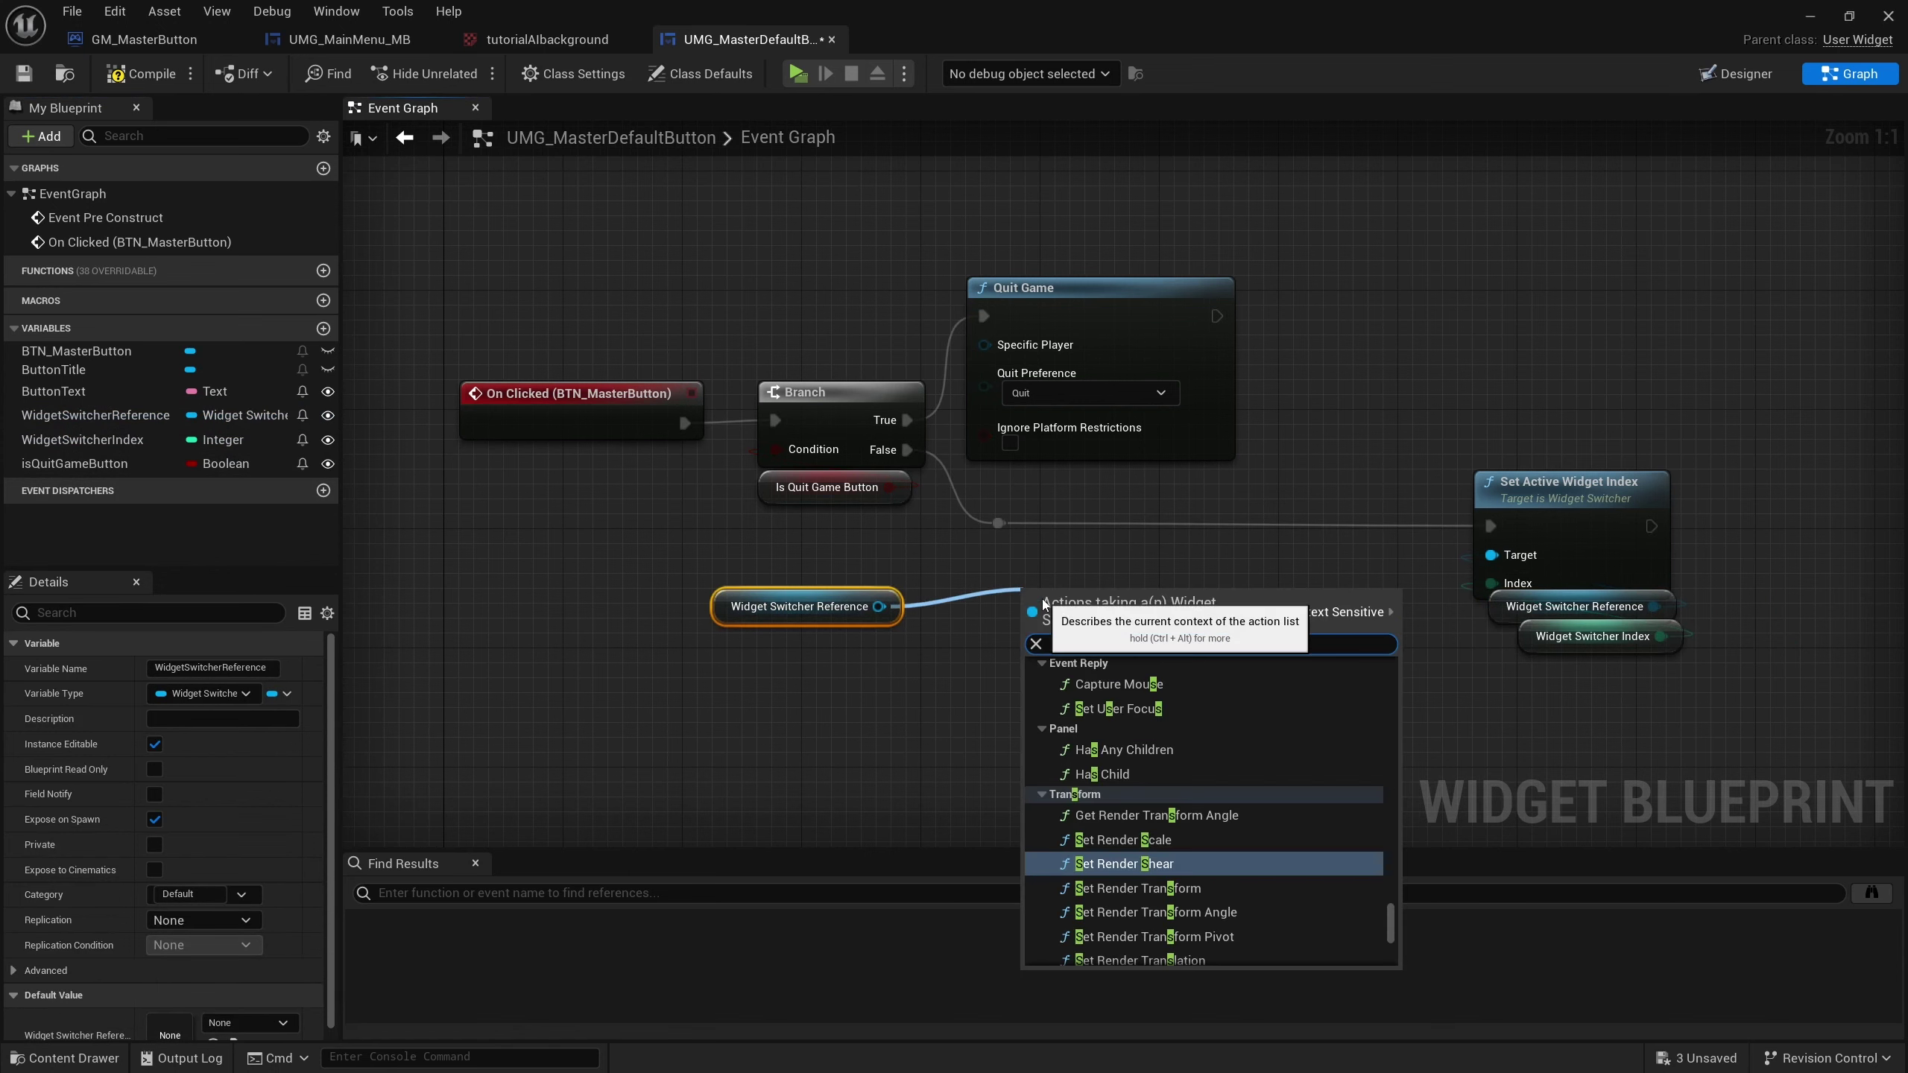
{"action": "type", "text": "set visi"}
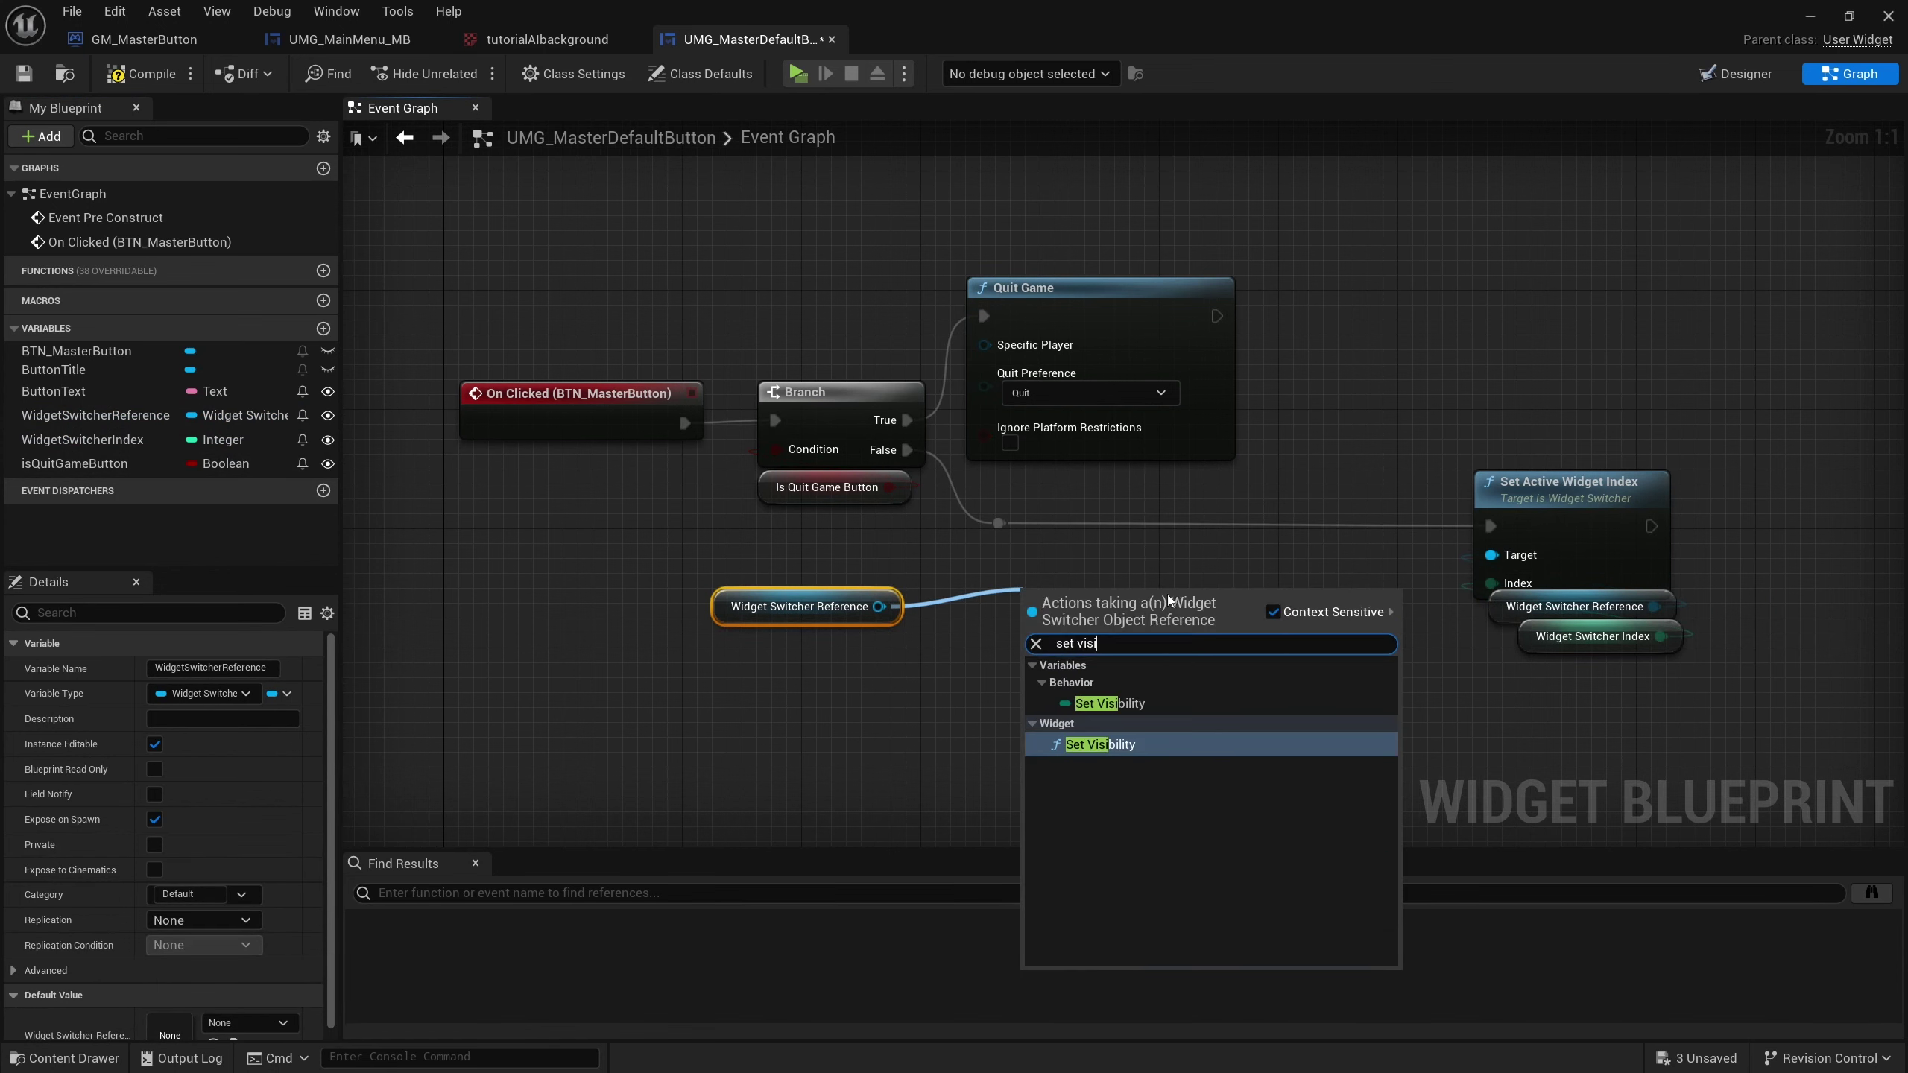
{"action": "key", "text": "Return"}
{"action": "left_click_drag", "start_coordinate": [1096, 594], "coordinate": [1140, 536]}
{"action": "mouse_move", "coordinate": [997, 523]}
{"action": "left_mouse_down"}
{"action": "mouse_move", "coordinate": [1072, 541]}
{"action": "mouse_move", "coordinate": [1142, 482]}
{"action": "left_mouse_up"}
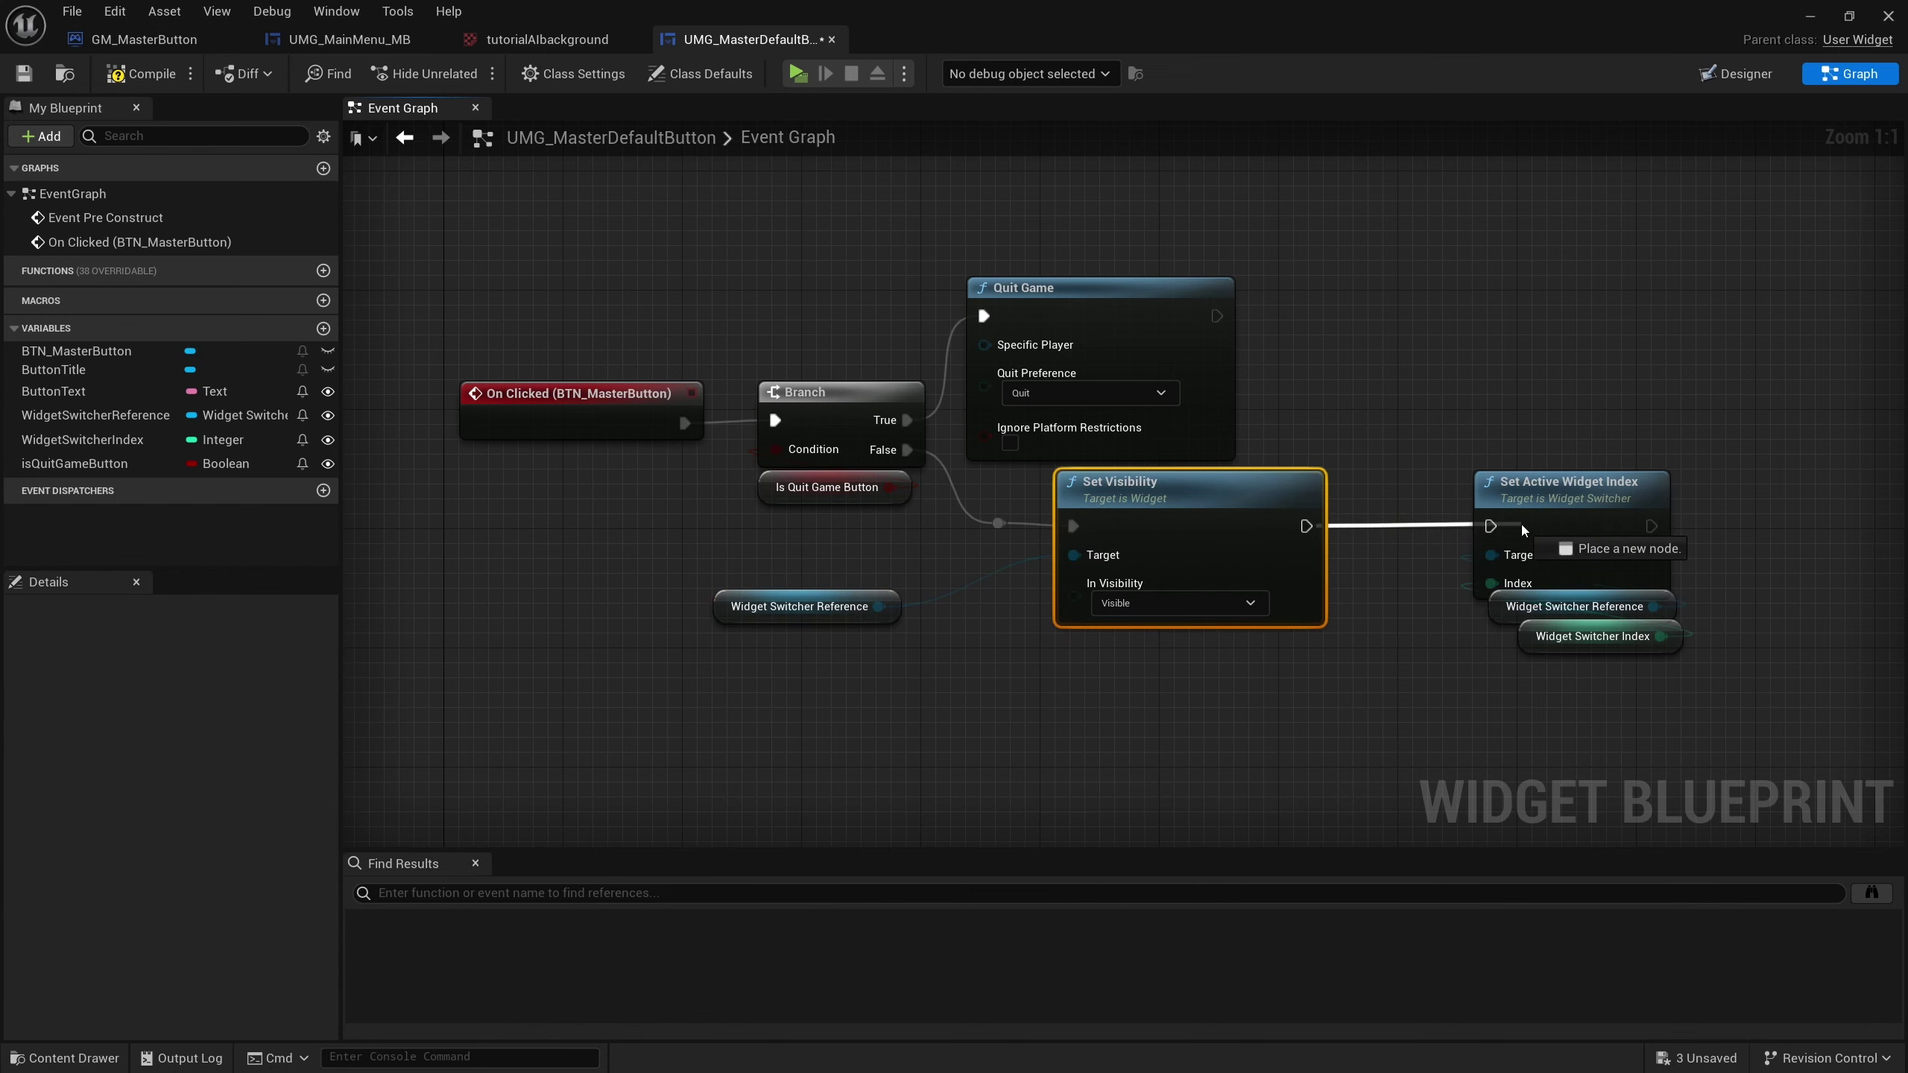
{"action": "left_click_drag", "start_coordinate": [1311, 528], "coordinate": [1491, 526]}
{"action": "right_click_drag", "start_coordinate": [989, 623], "coordinate": [858, 621]}
{"action": "left_click", "coordinate": [113, 65]}
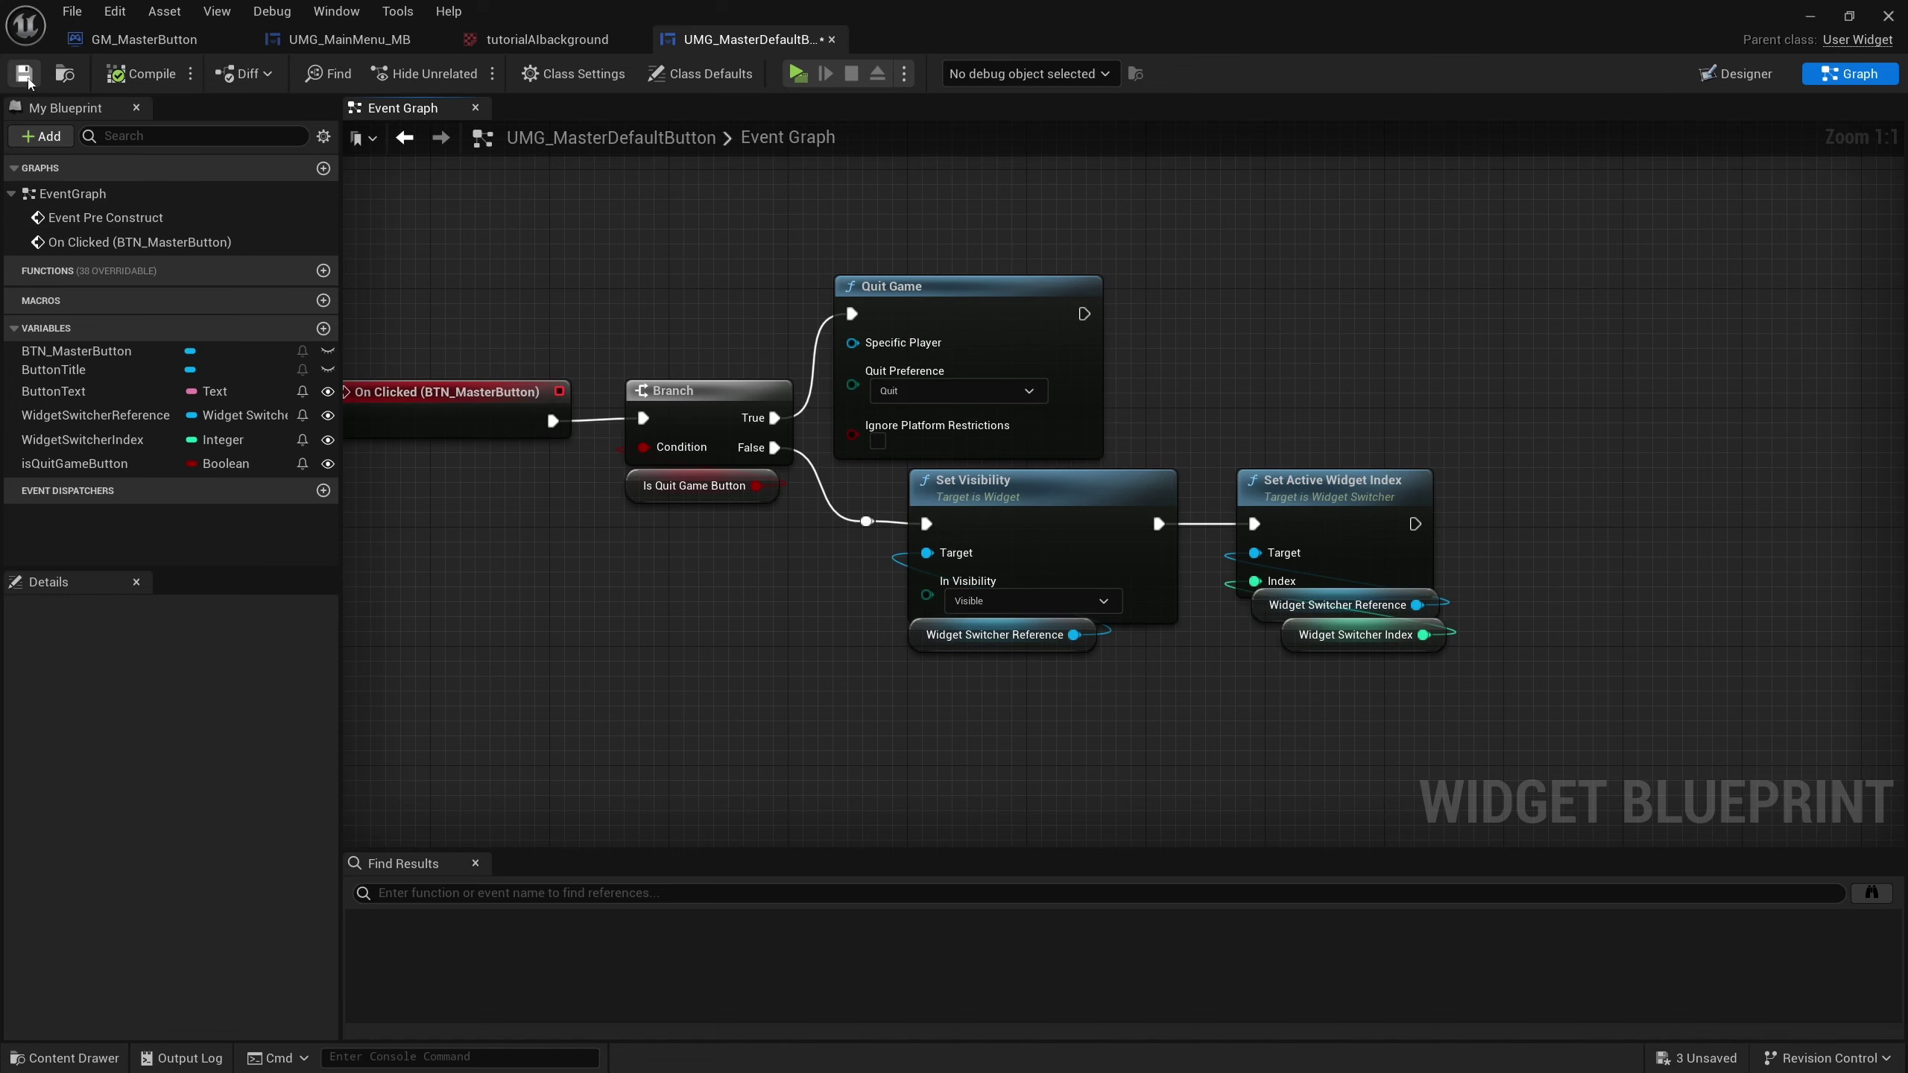
{"action": "left_click", "coordinate": [349, 38]}
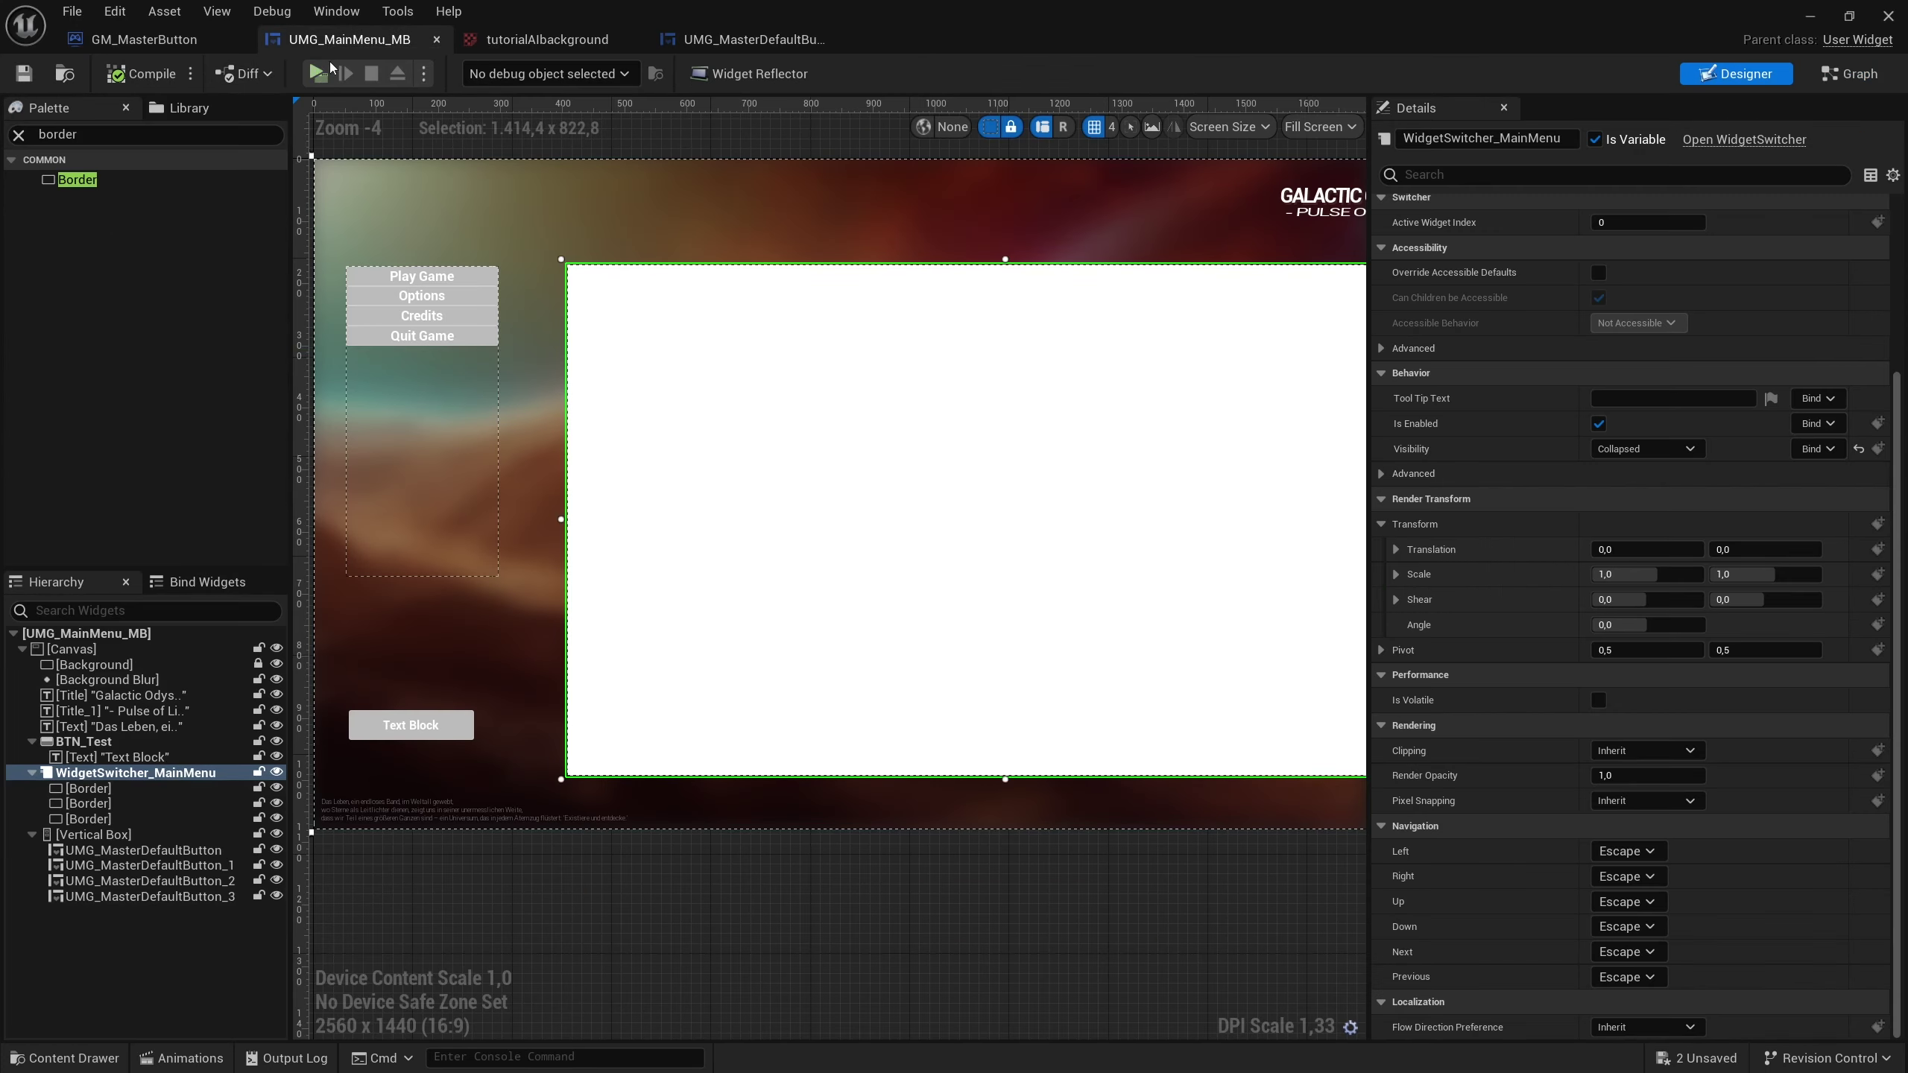
Play-test: Play Game, Options and Credits show white, red and black pages; Quit Game exits.
{"action": "left_click", "coordinate": [317, 74]}
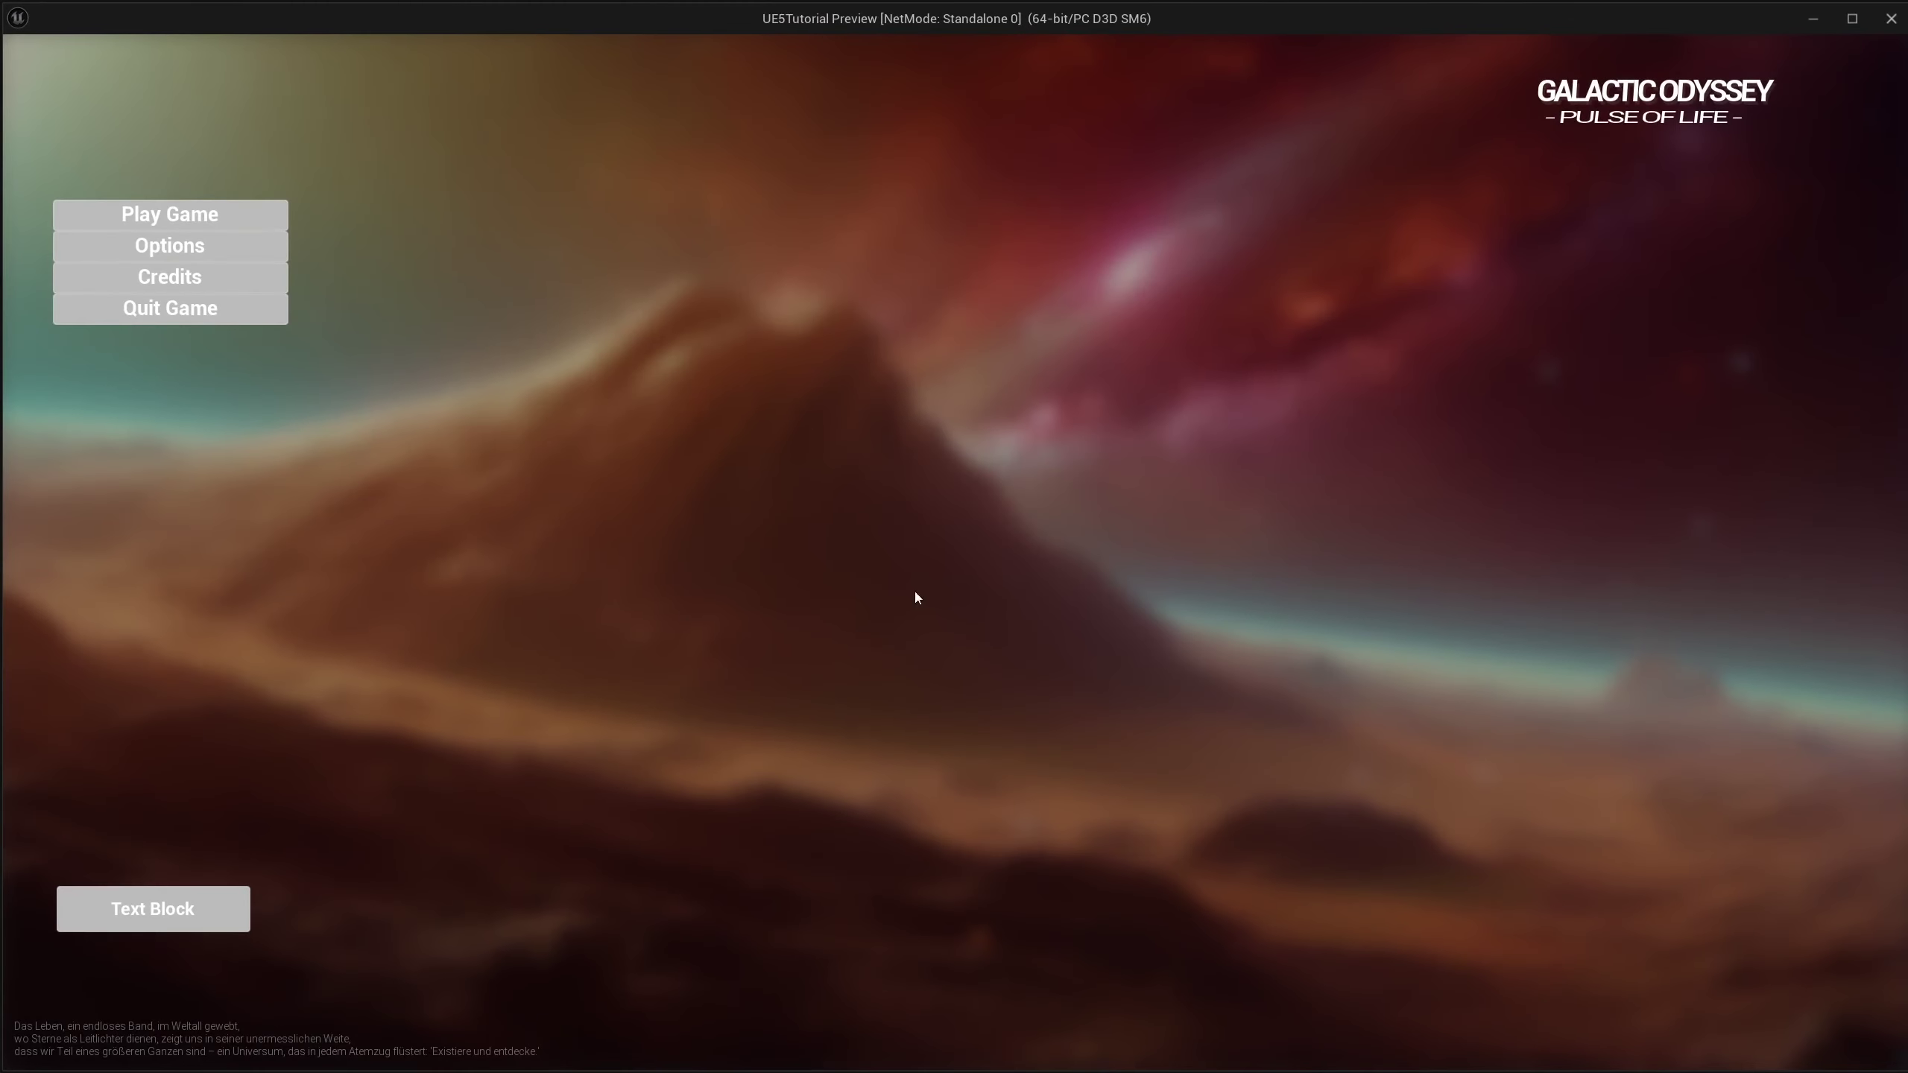
{"action": "left_click", "coordinate": [254, 211]}
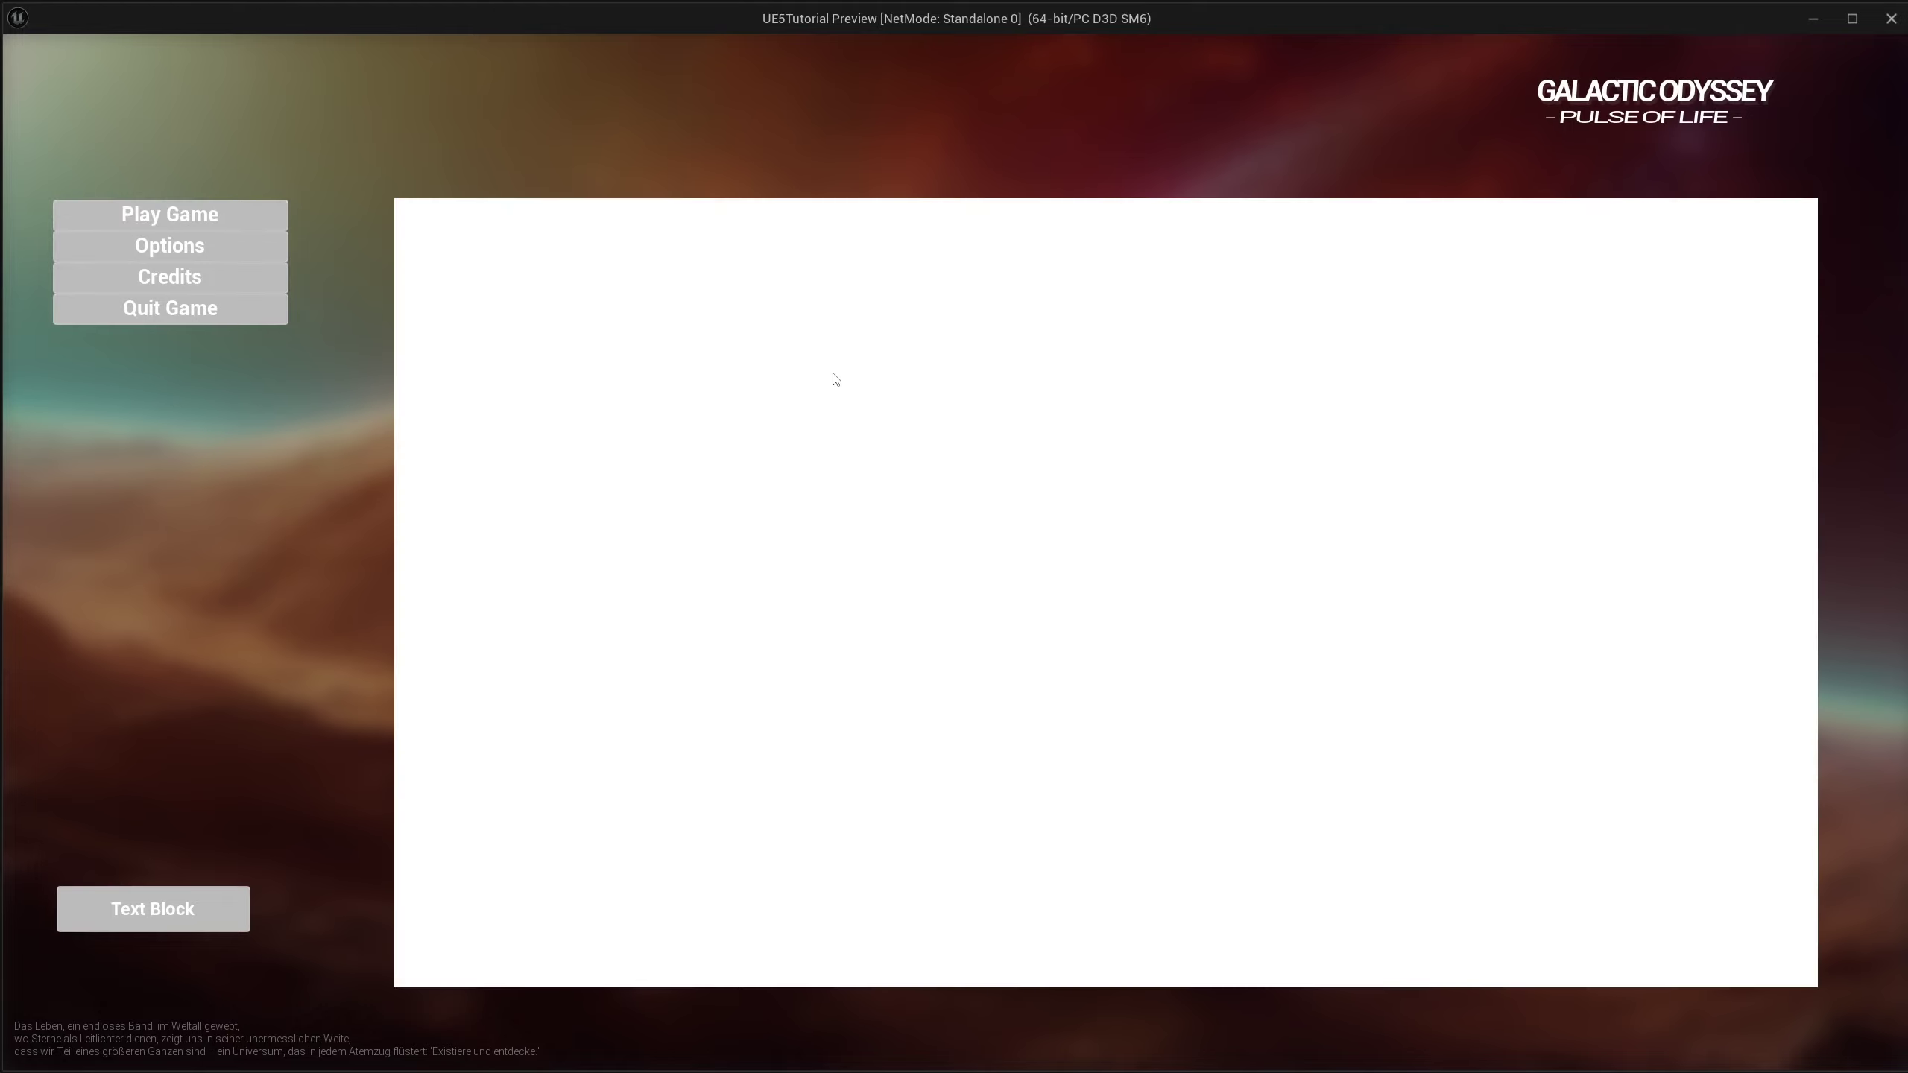
{"action": "left_click", "coordinate": [256, 252]}
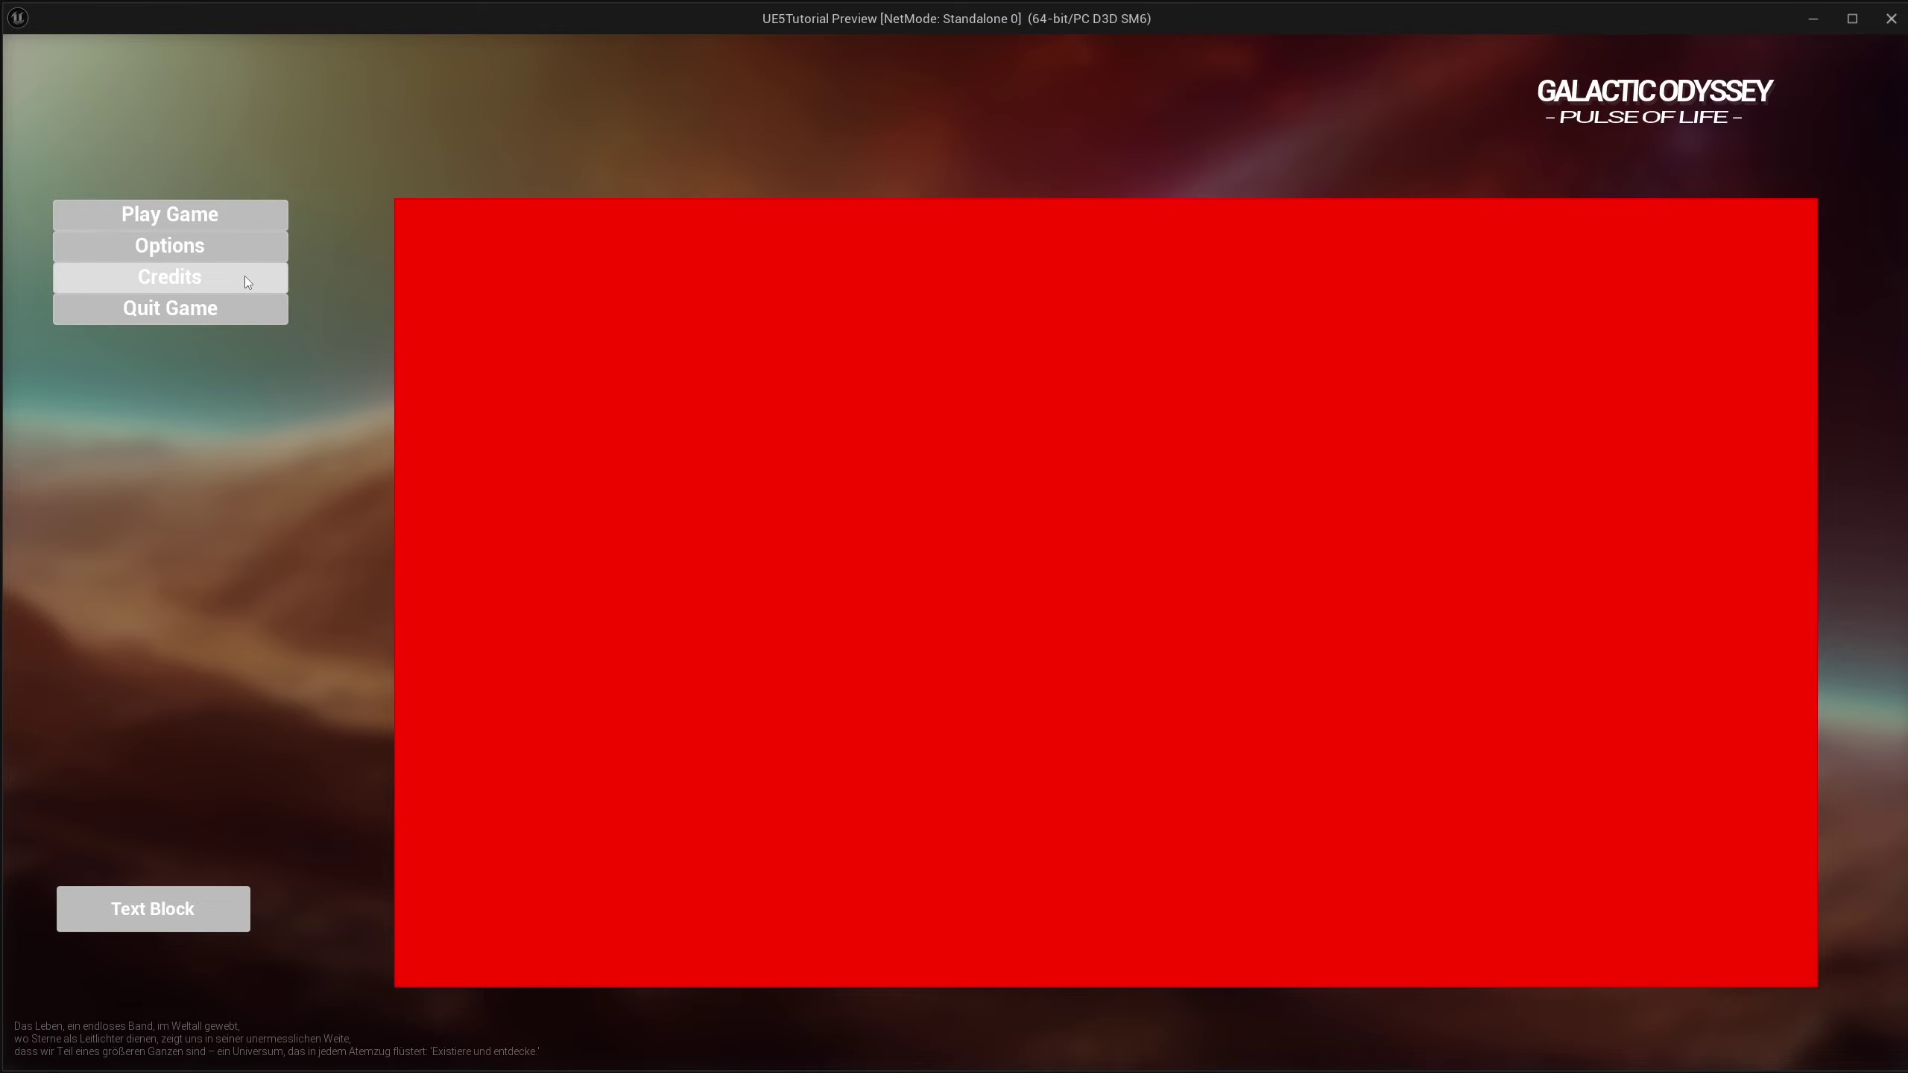
{"action": "left_click", "coordinate": [246, 279]}
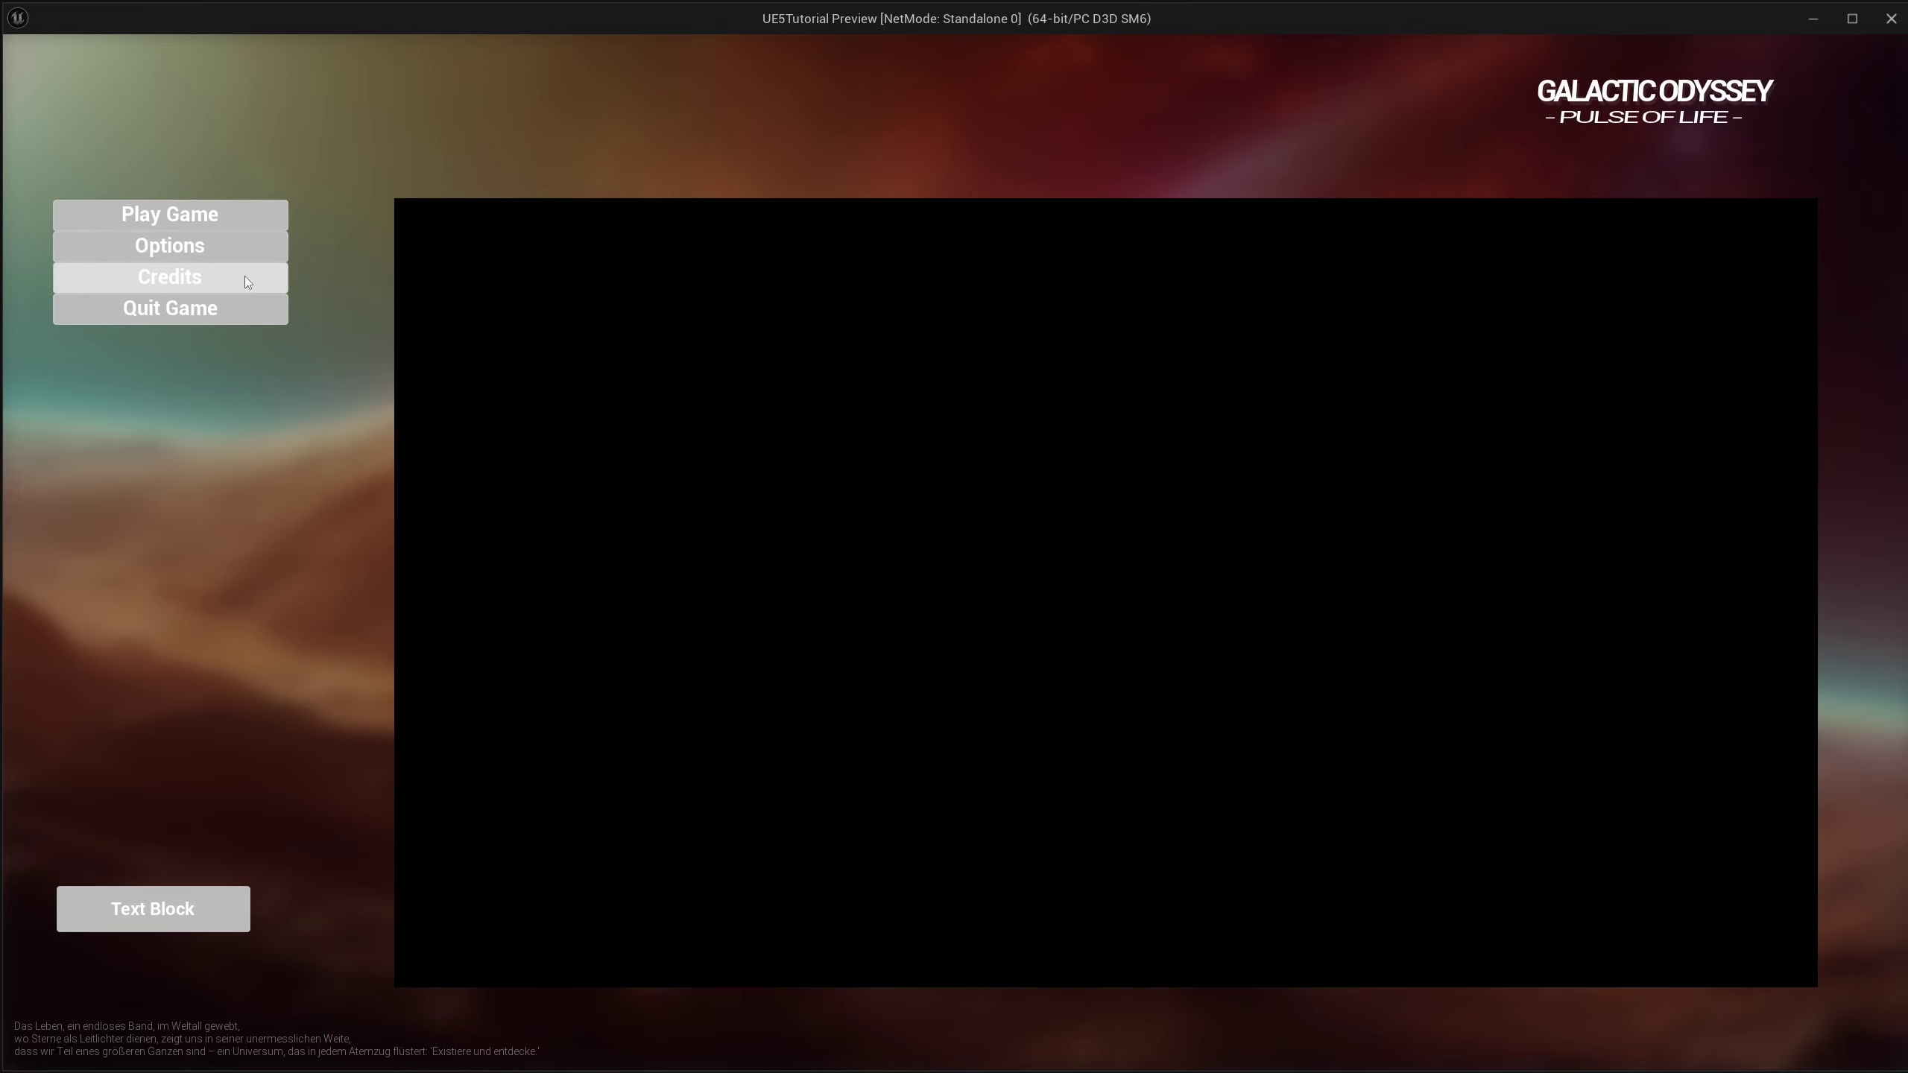
{"action": "left_click", "coordinate": [198, 323]}
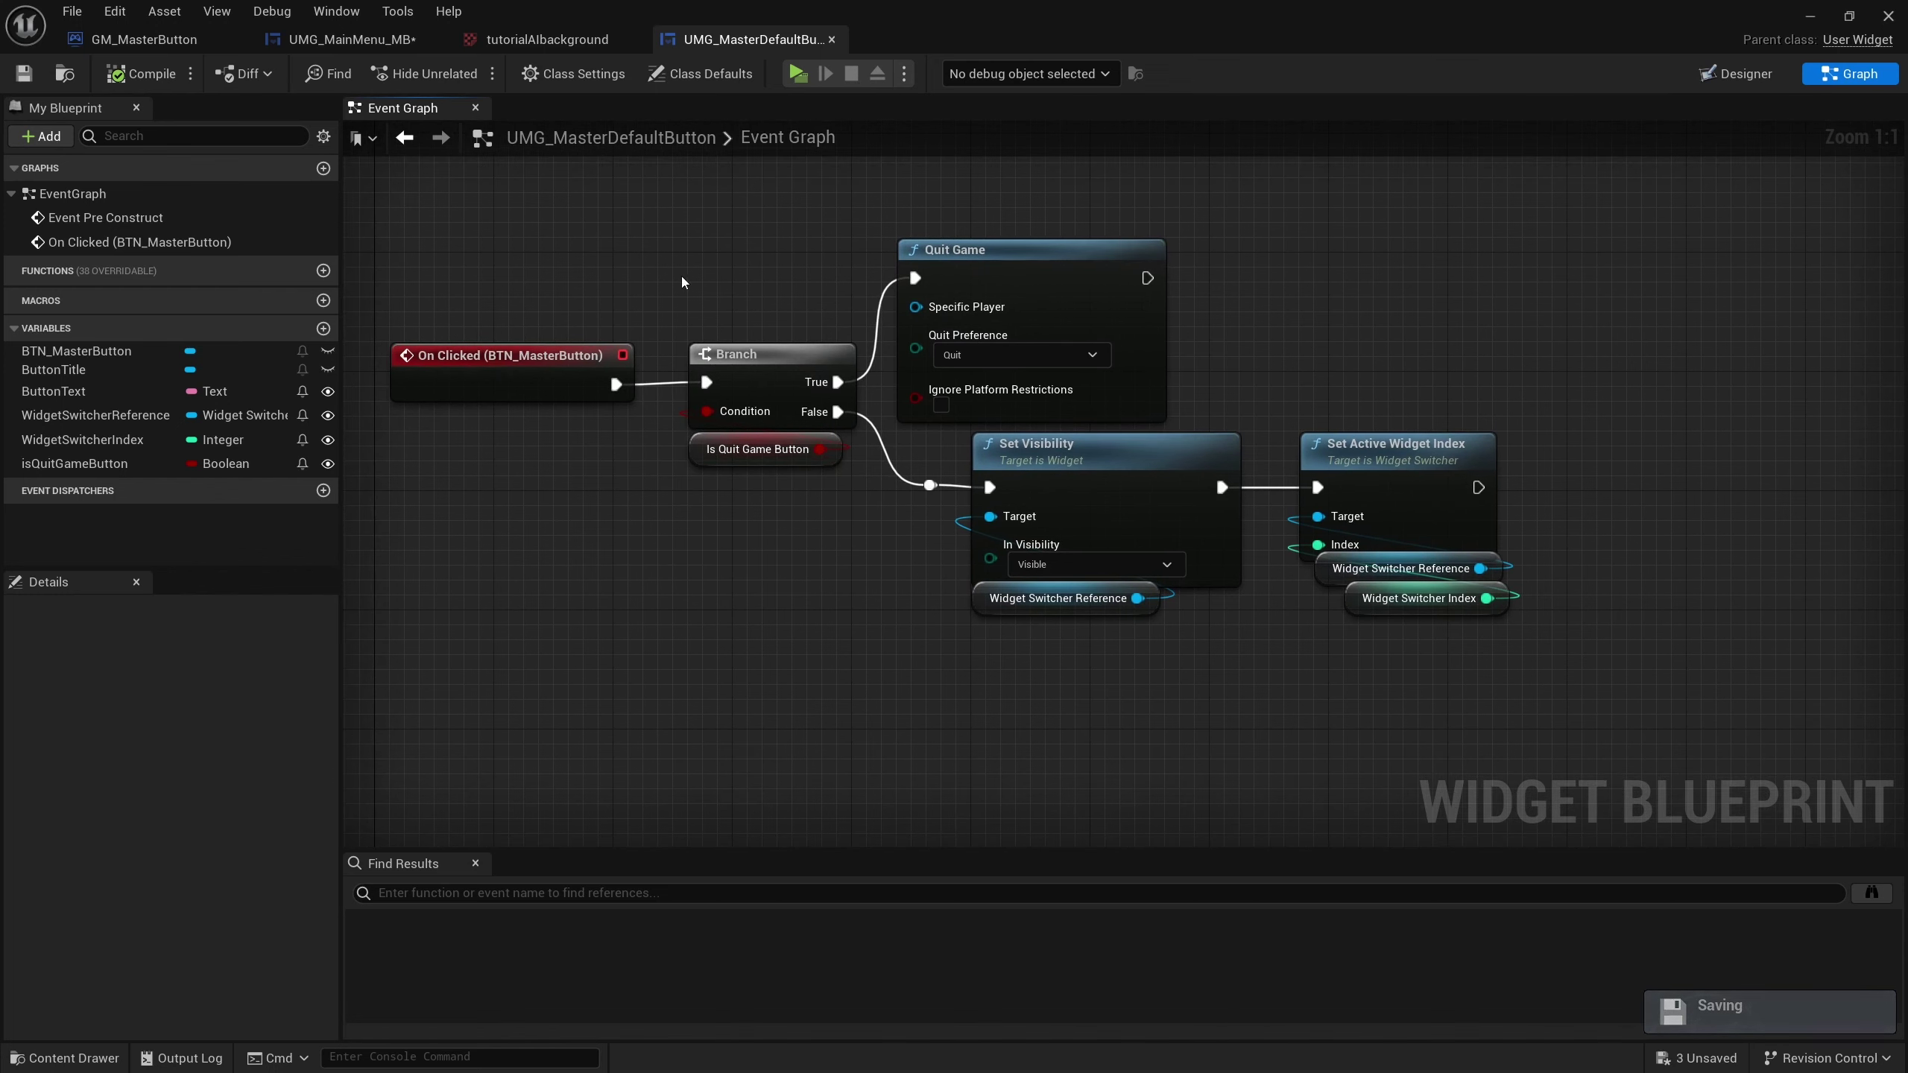
{"action": "left_click", "coordinate": [616, 401]}
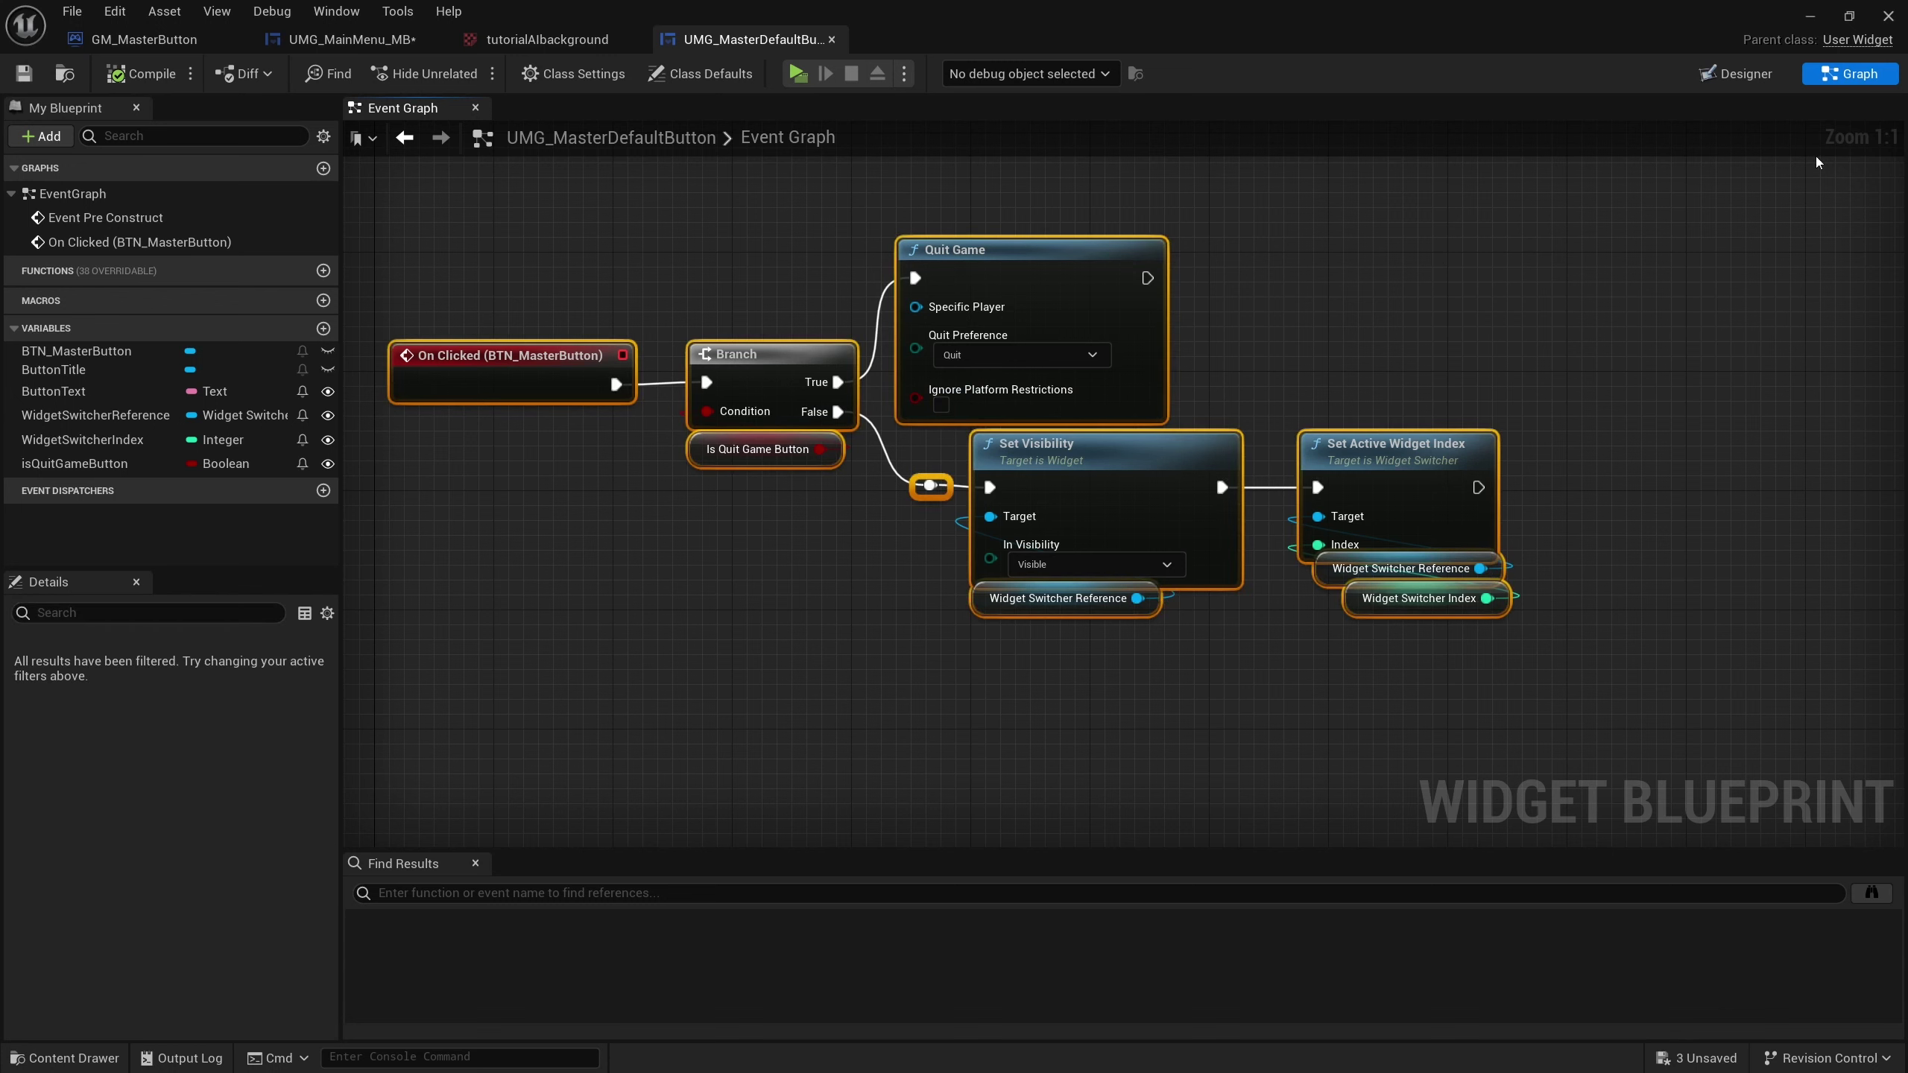
{"action": "left_click", "coordinate": [1757, 75]}
{"action": "left_click", "coordinate": [1838, 75]}
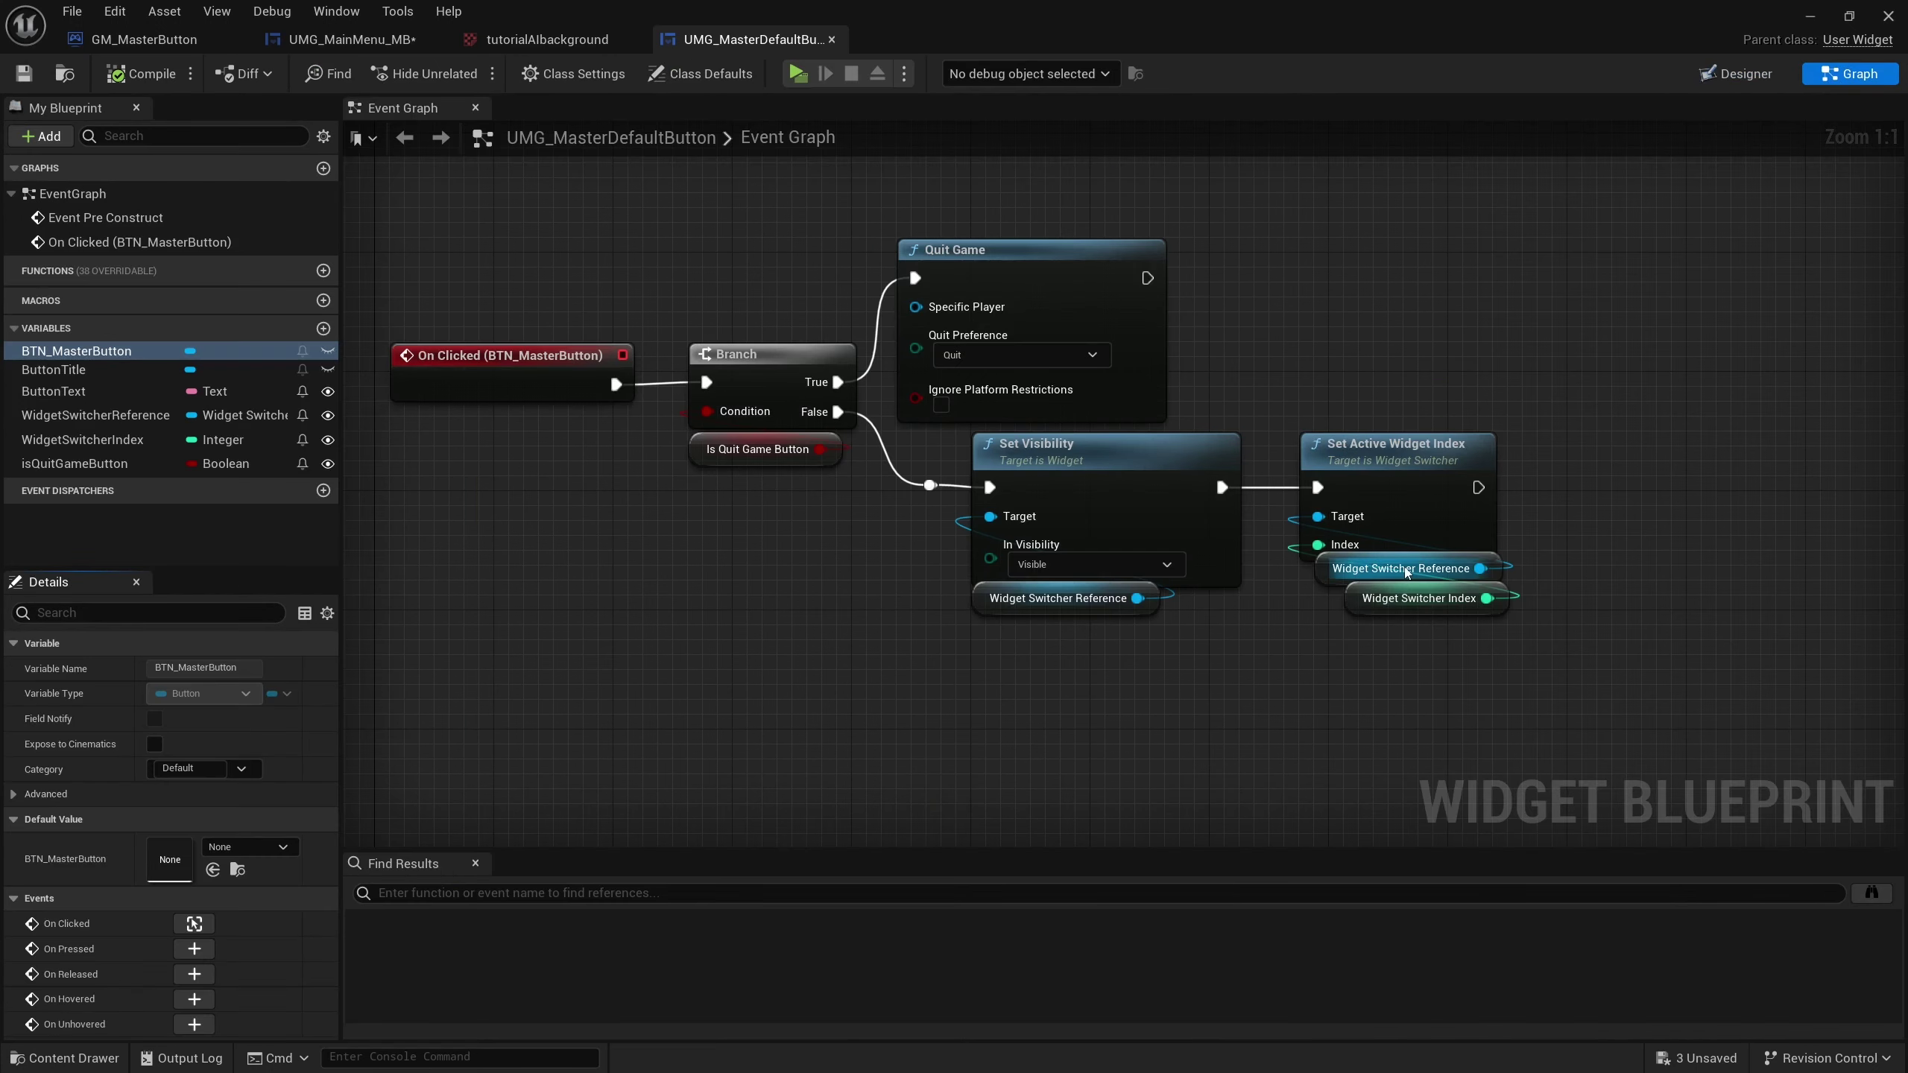
{"action": "left_click", "coordinate": [1460, 571]}
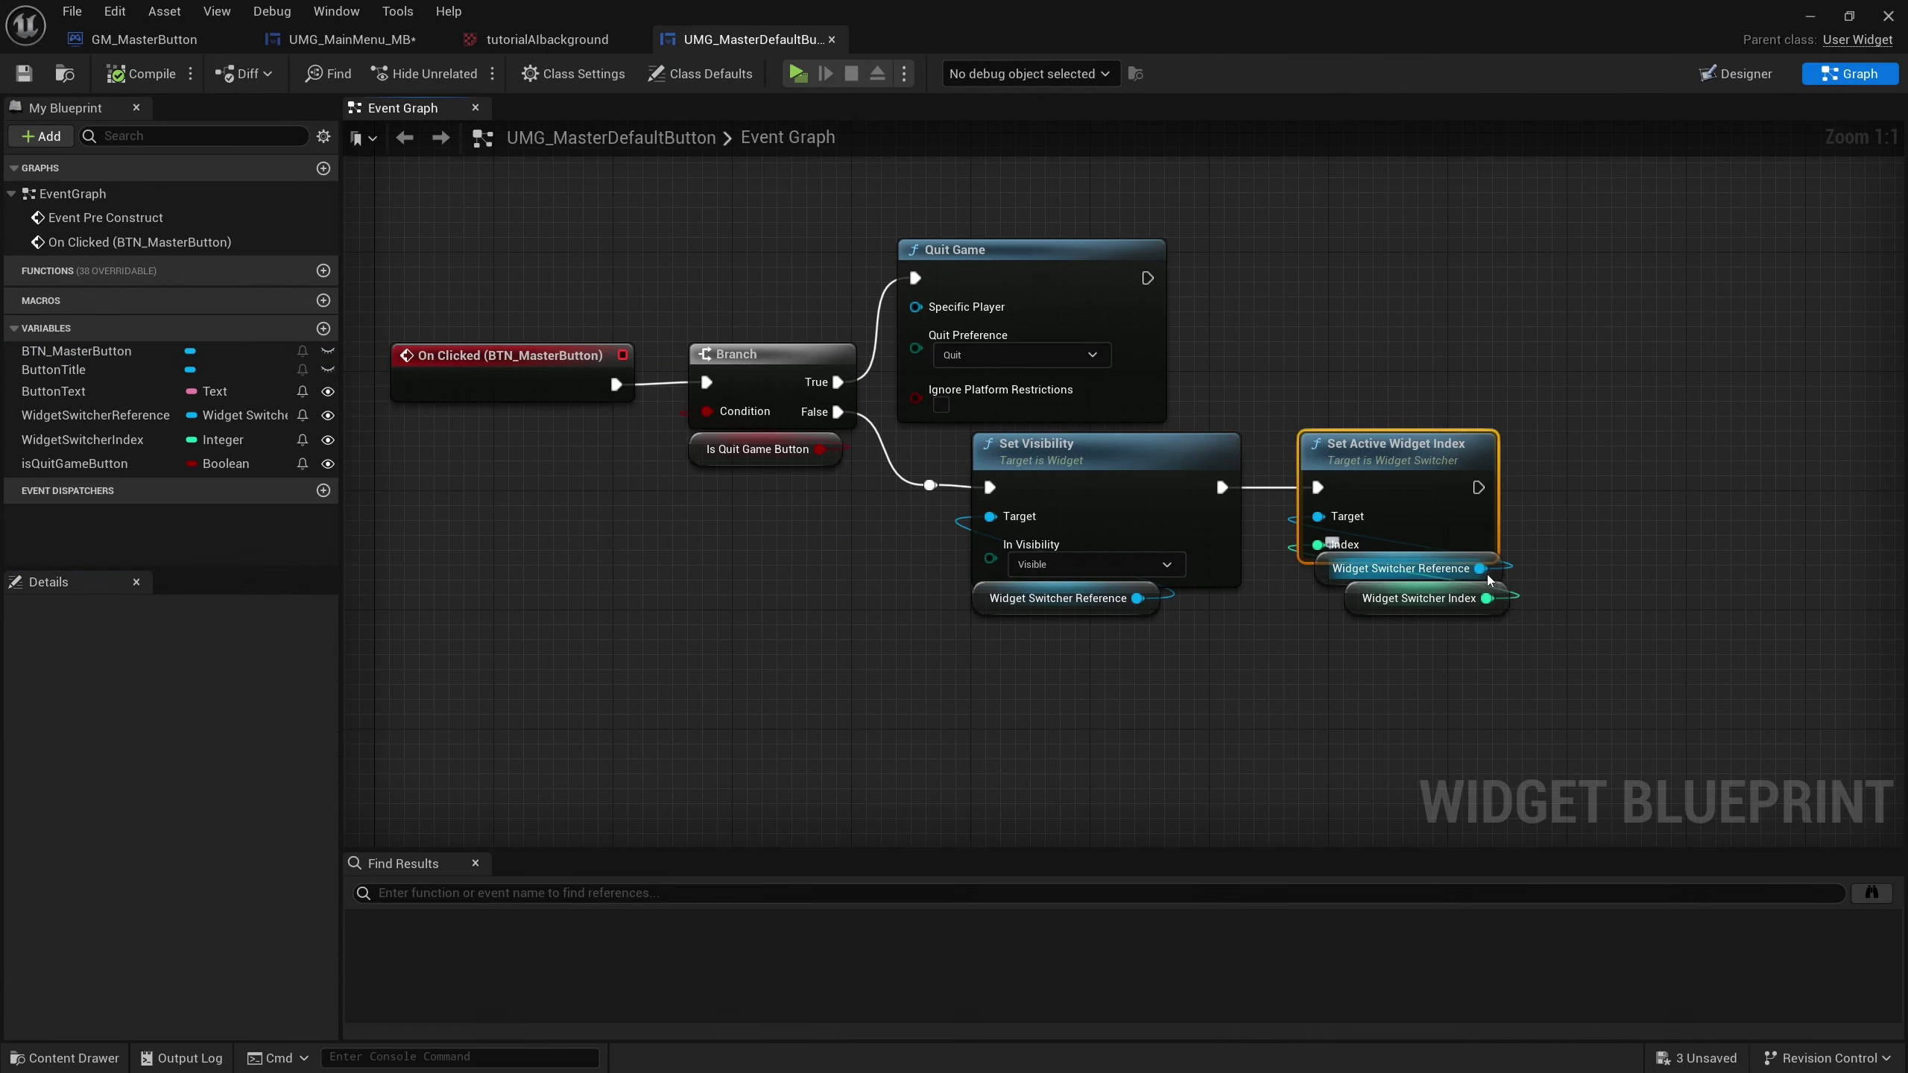
{"action": "left_click", "coordinate": [1496, 571]}
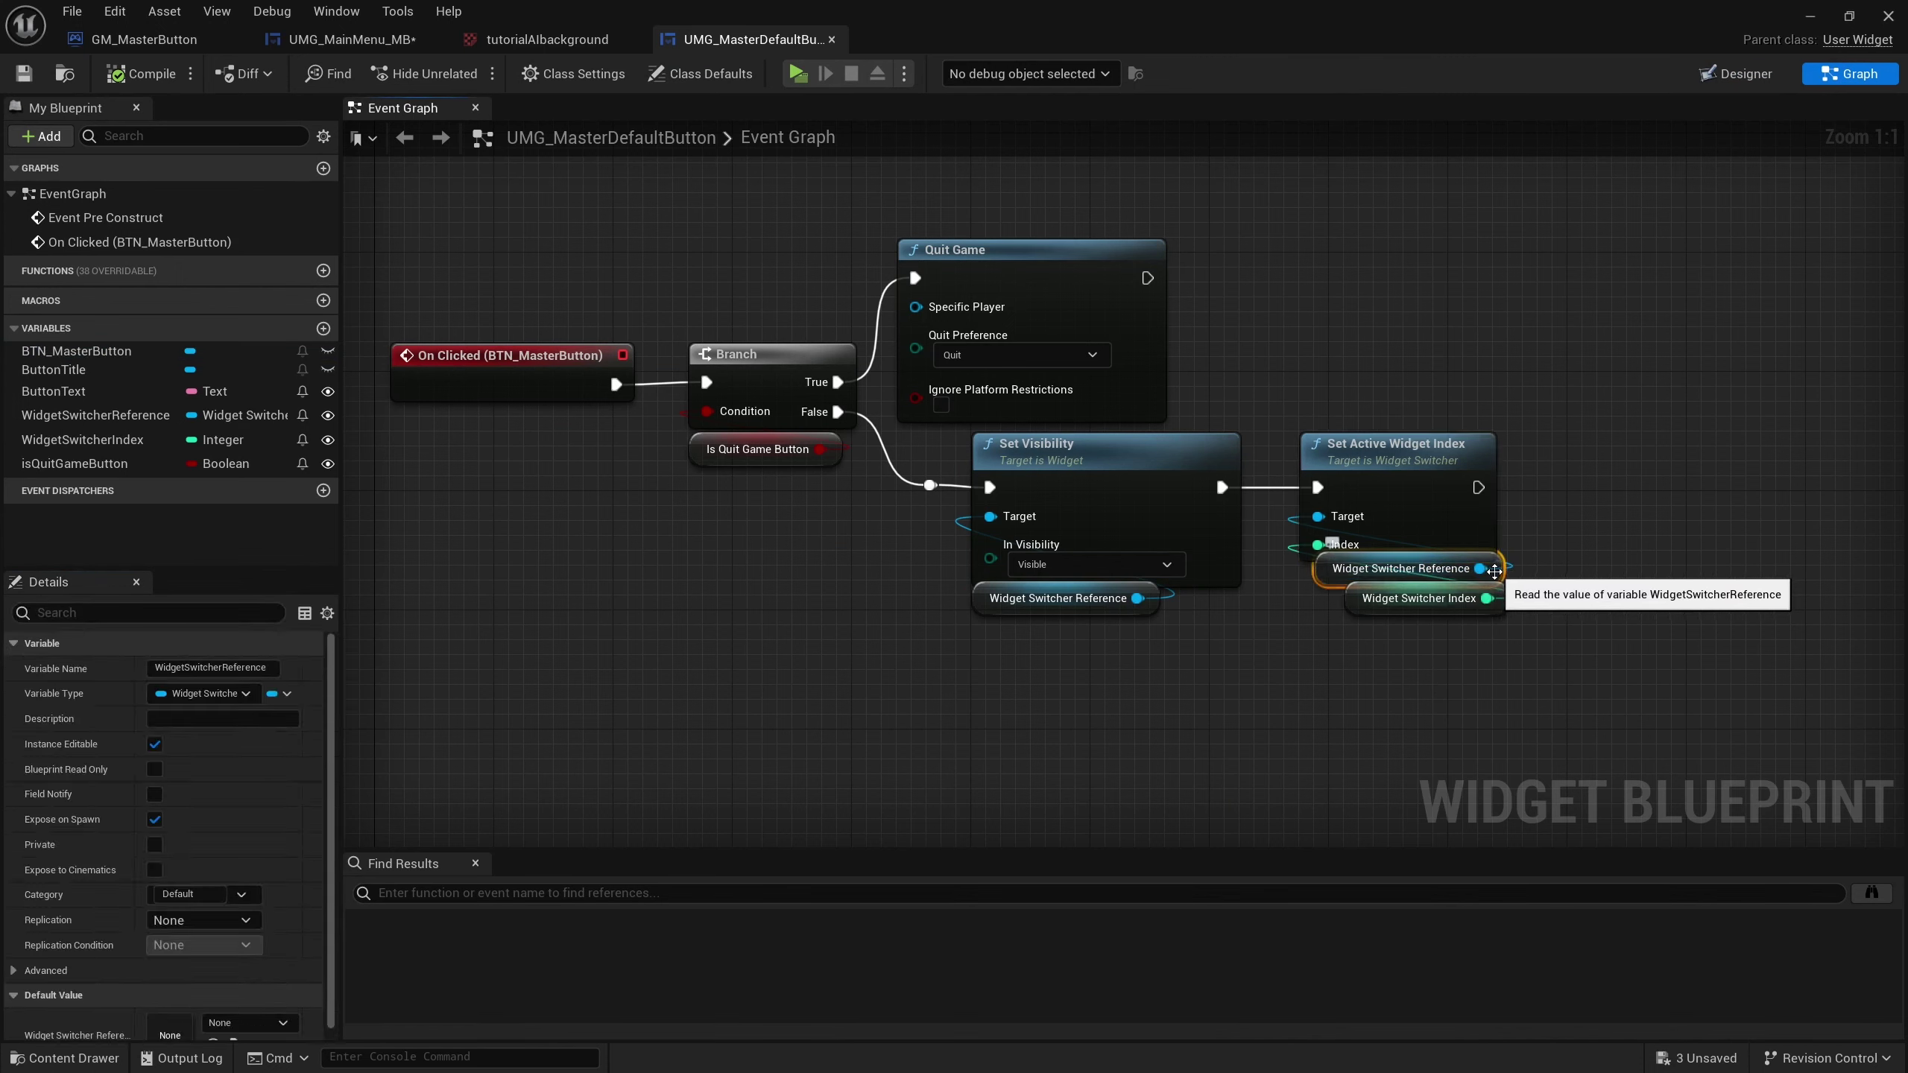